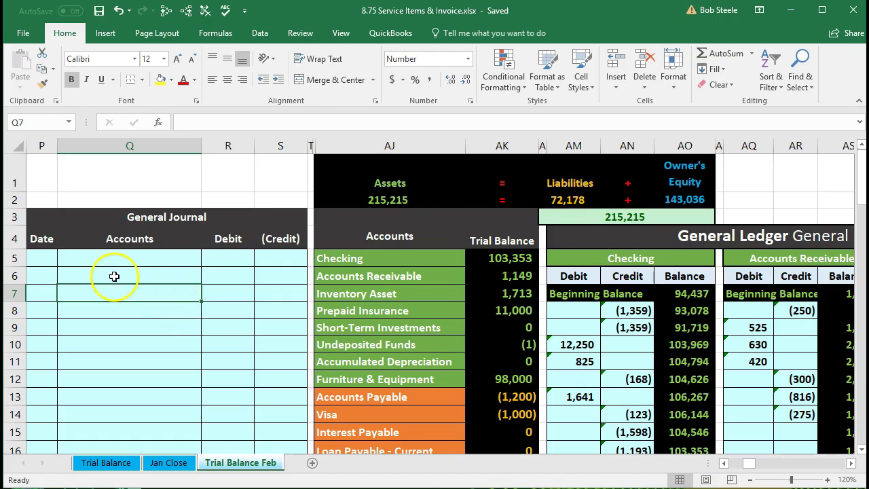
Step: Enter 2/28 as the date of the first General Journal line
click(93, 265)
click(52, 256)
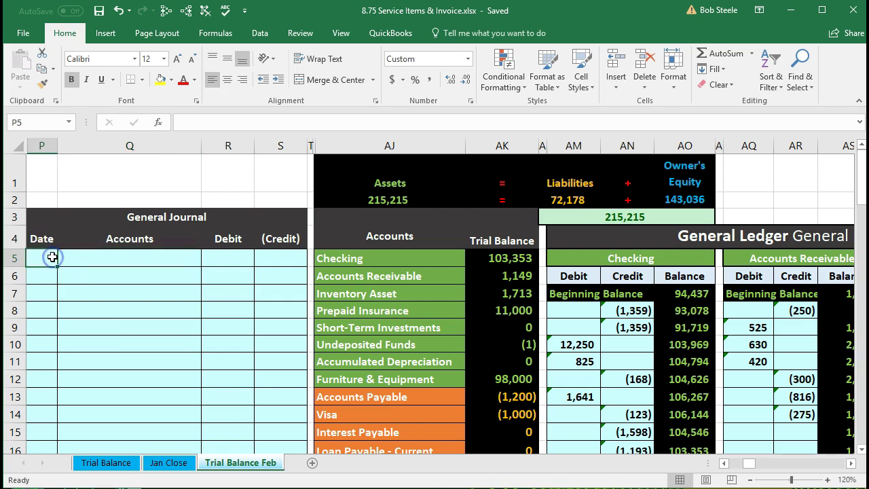
text(2/25)
key(Return)
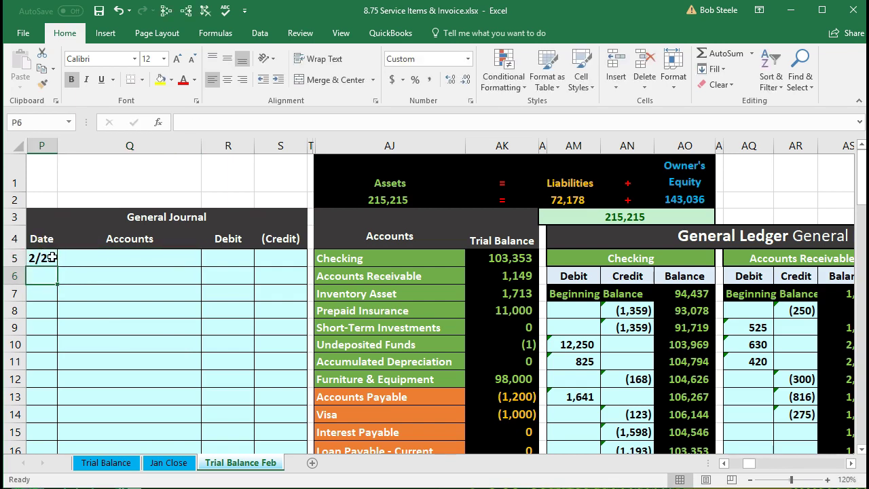
click(52, 257)
text(2/20)
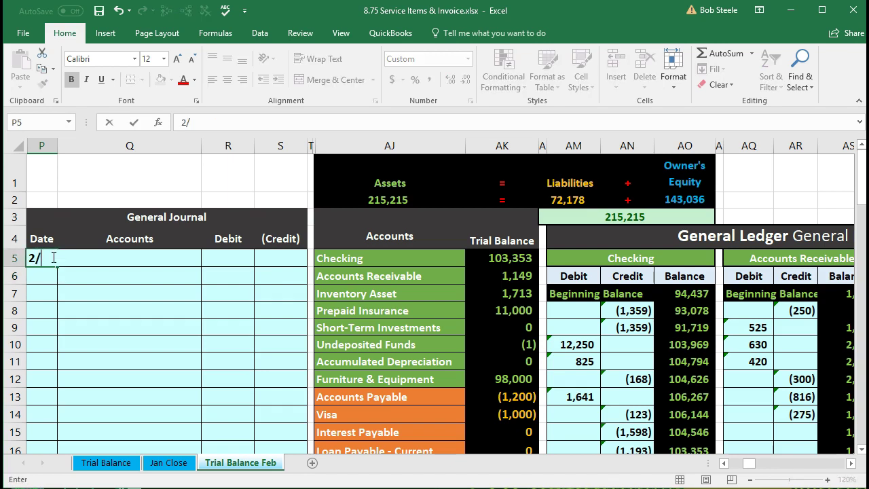
key(BackSpace)
text(8)
key(Return)
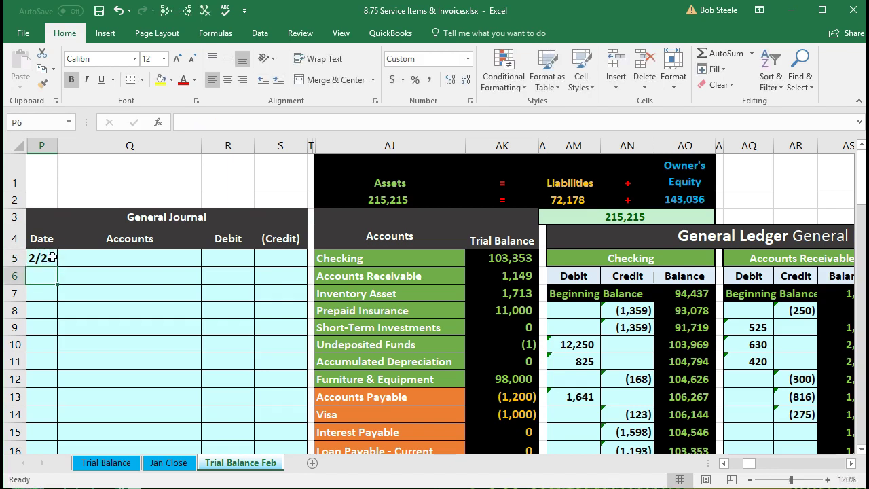
Step: Review the Checking and Accounts Receivable (1,149) balances in the trial balance
click(112, 306)
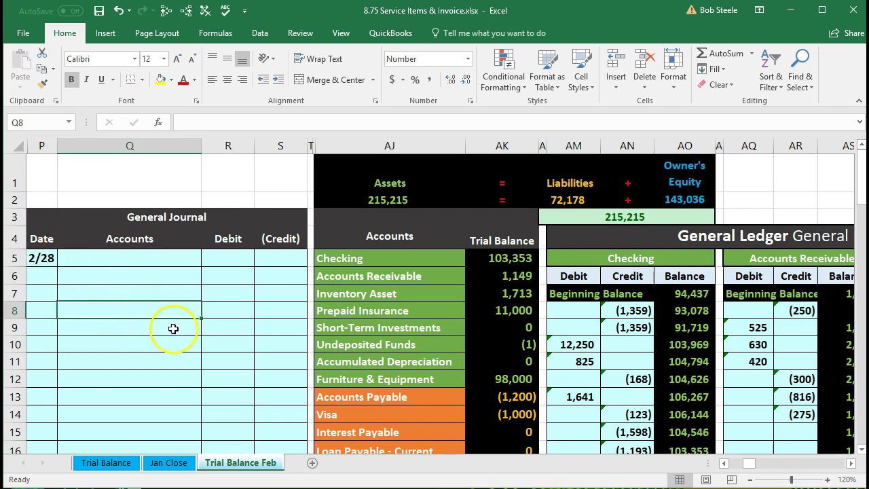
drag(342, 257, 478, 257)
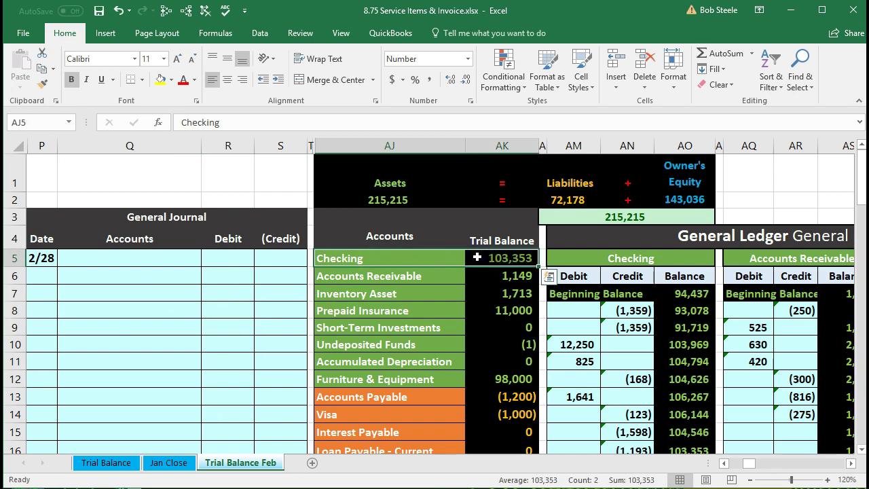
click(450, 277)
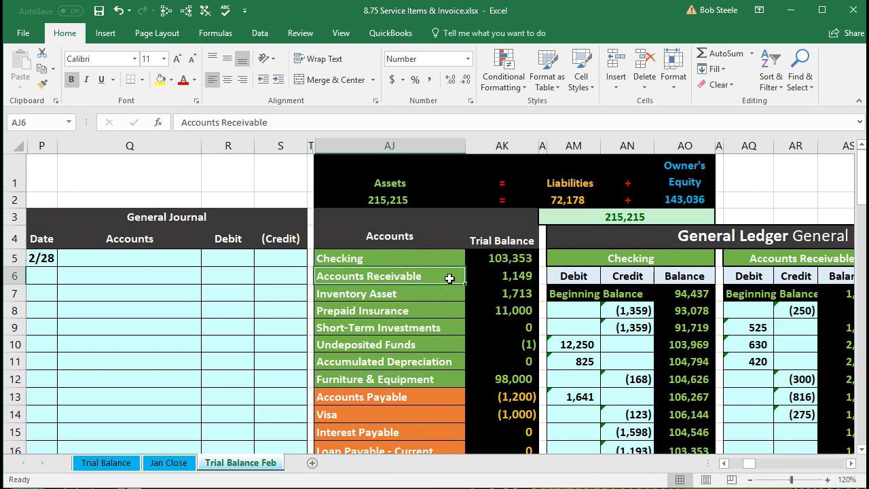
drag(449, 278, 471, 277)
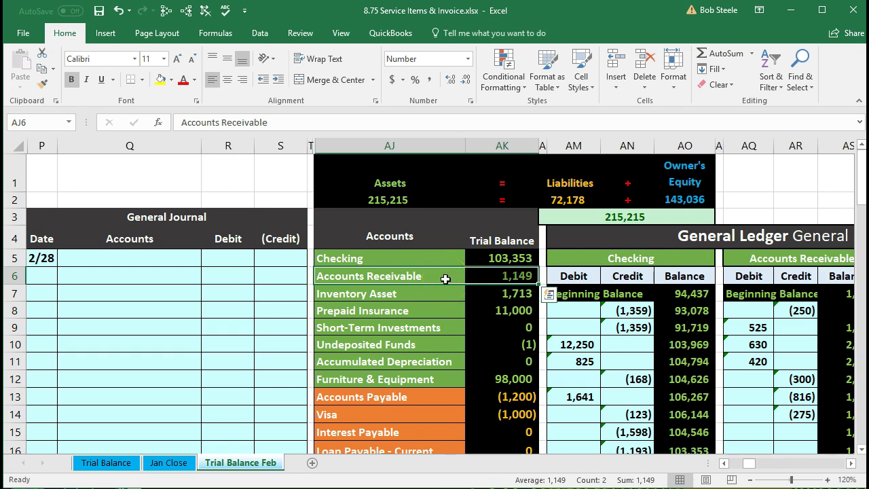
click(446, 278)
Step: Paste Accounts Receivable as a value into the first journal line's account cell Q5
click(440, 277)
right_click(439, 277)
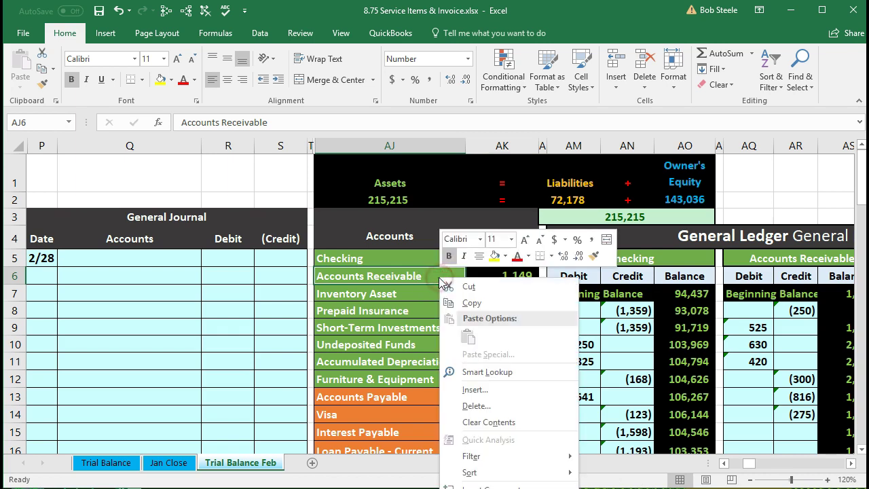
click(469, 302)
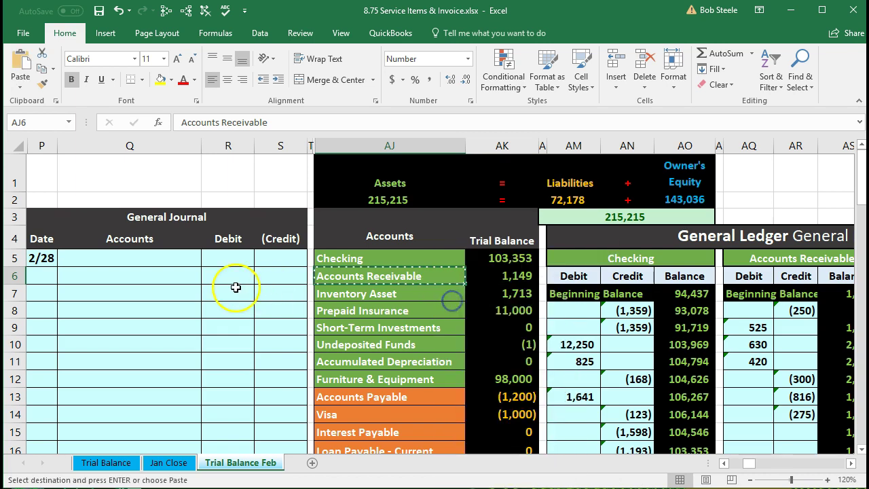
click(152, 263)
right_click(153, 263)
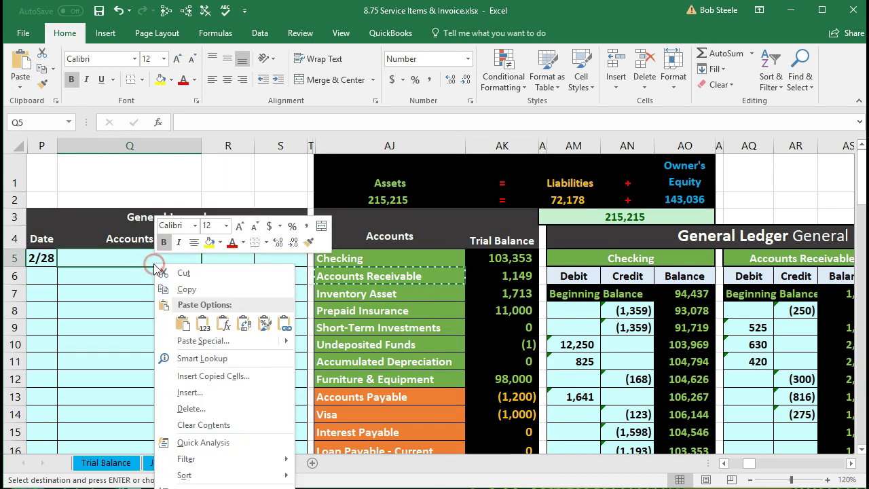
click(205, 323)
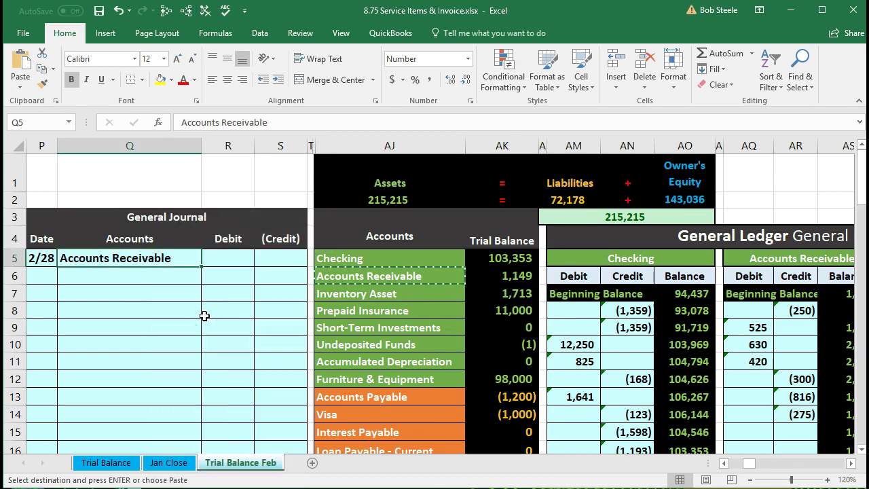
Step: Look down the account list to find Service, then recheck the pasted Accounts Receivable entry
click(339, 327)
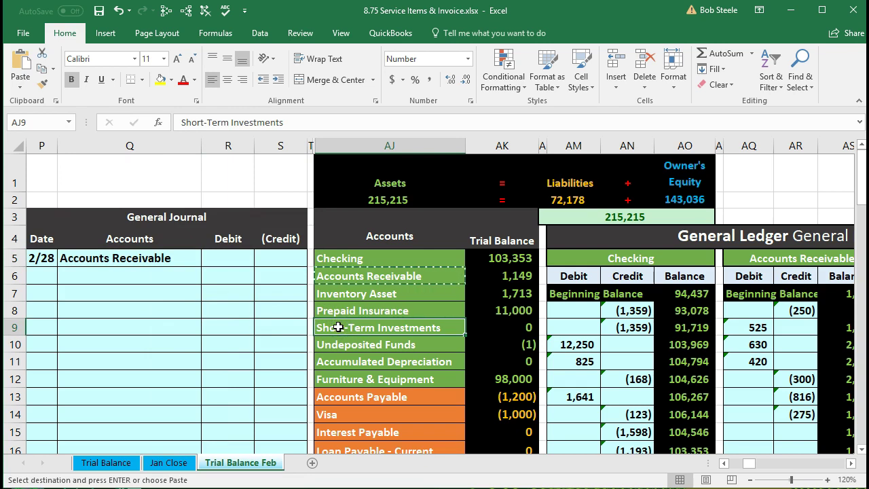
scroll(338, 327, down, 3)
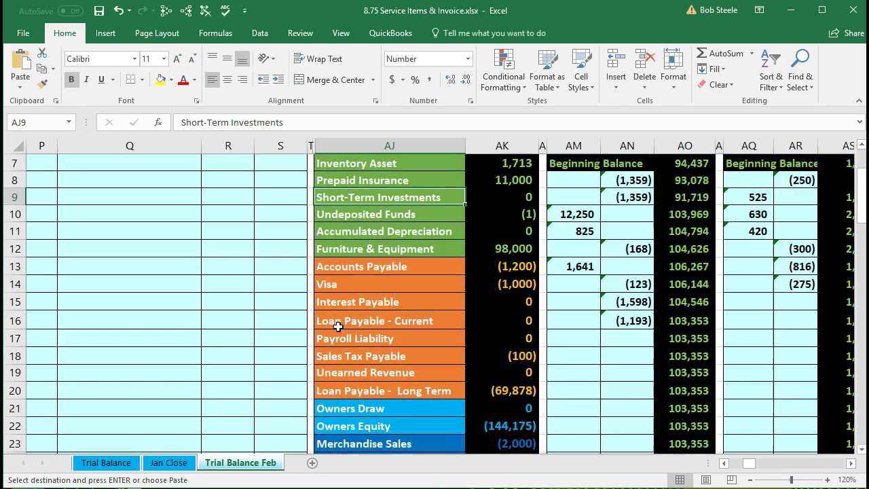
scroll(338, 326, down, 2)
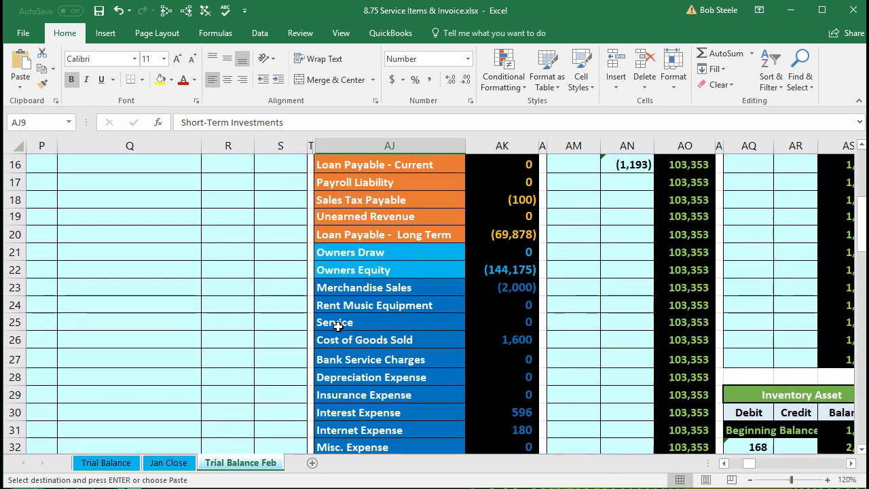
click(338, 287)
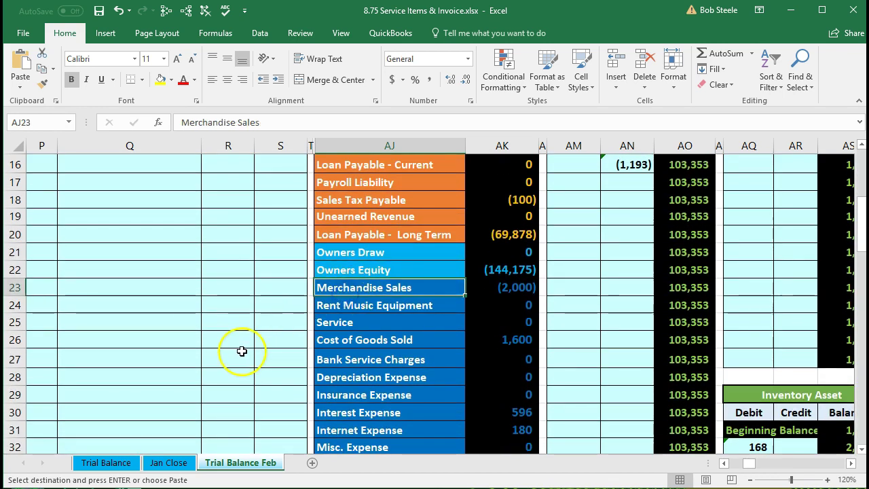
scroll(239, 347, down, 1)
click(360, 271)
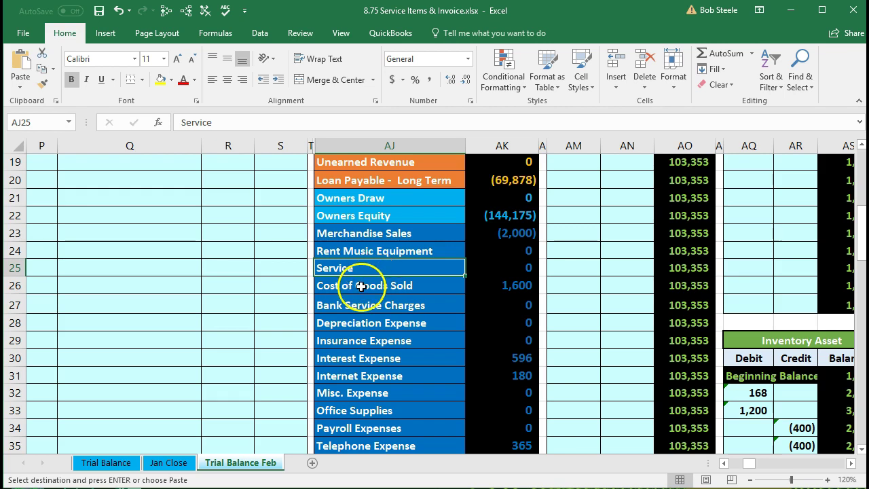
scroll(363, 275, up, 3)
scroll(349, 299, up, 3)
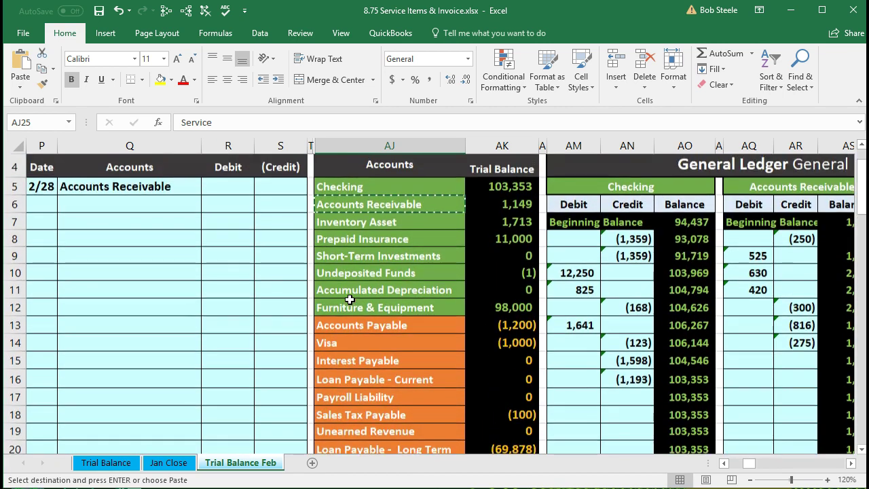
click(239, 264)
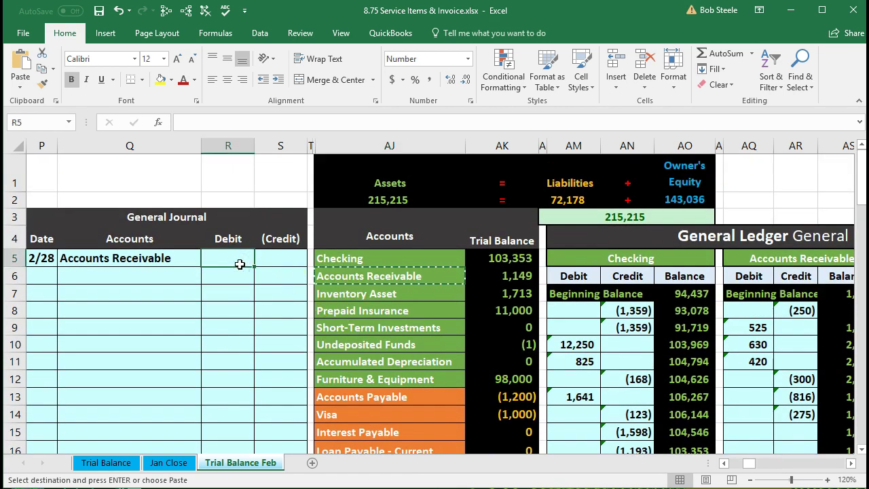
click(175, 264)
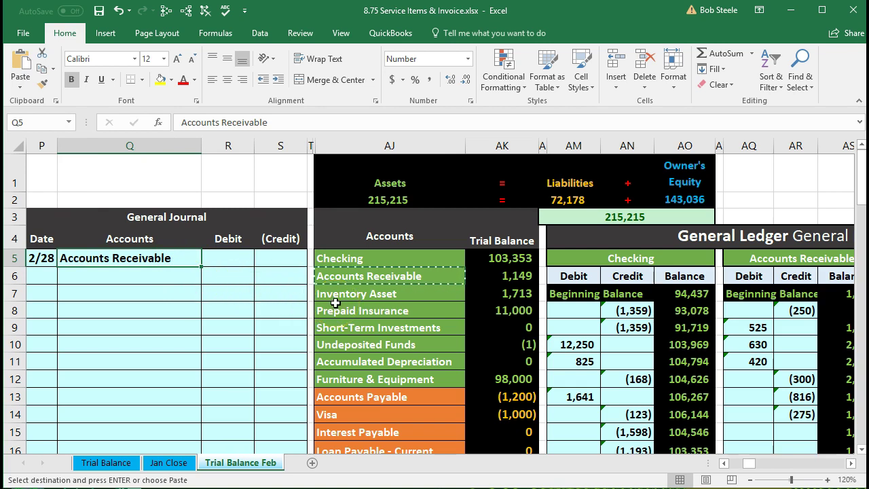
Step: Copy the Service account name for the second journal line in Q6
scroll(336, 303, down, 3)
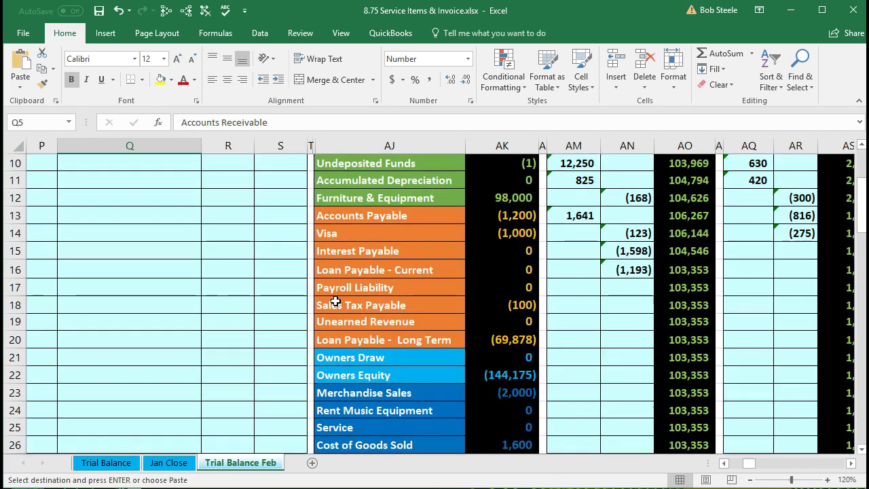
scroll(335, 302, down, 2)
click(342, 323)
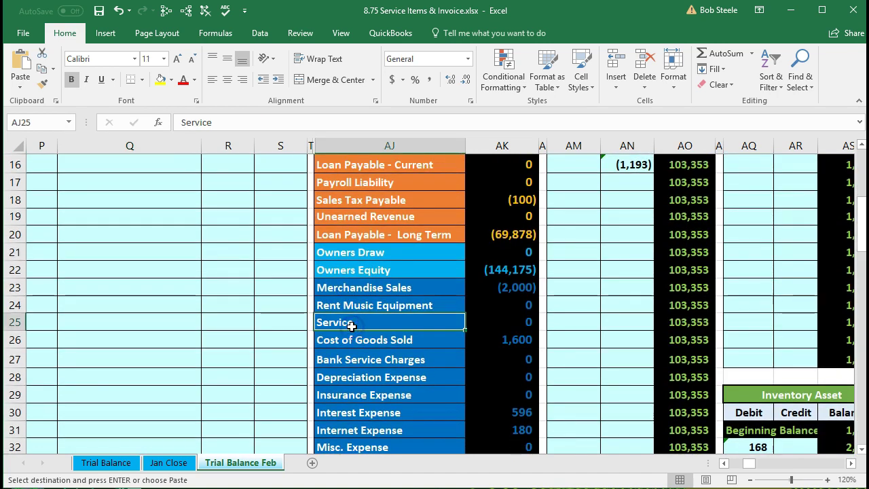
click(402, 324)
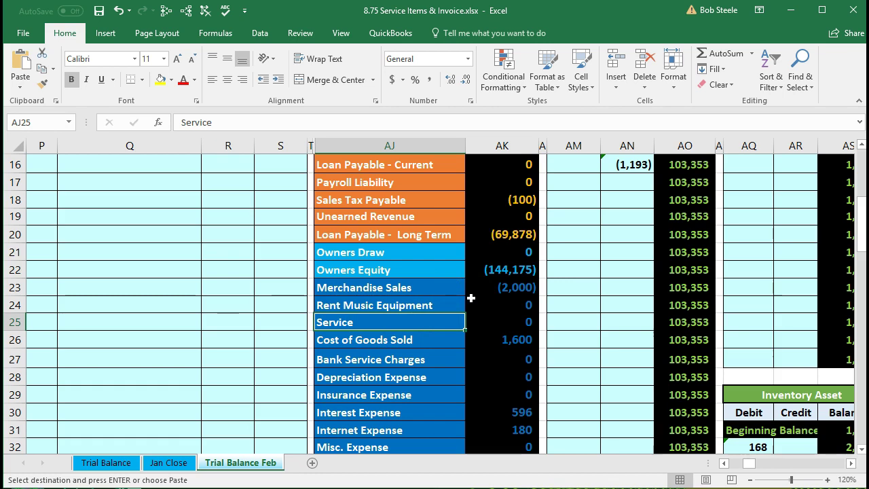
right_click(370, 330)
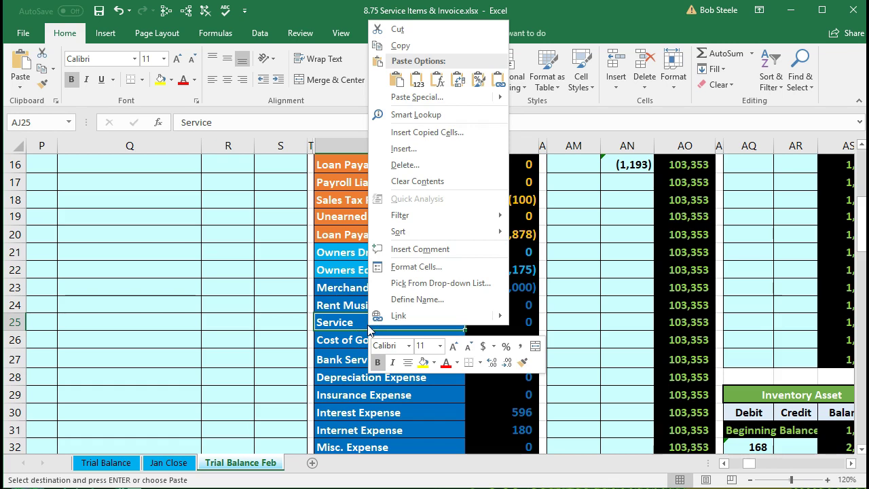
click(404, 47)
scroll(146, 297, up, 2)
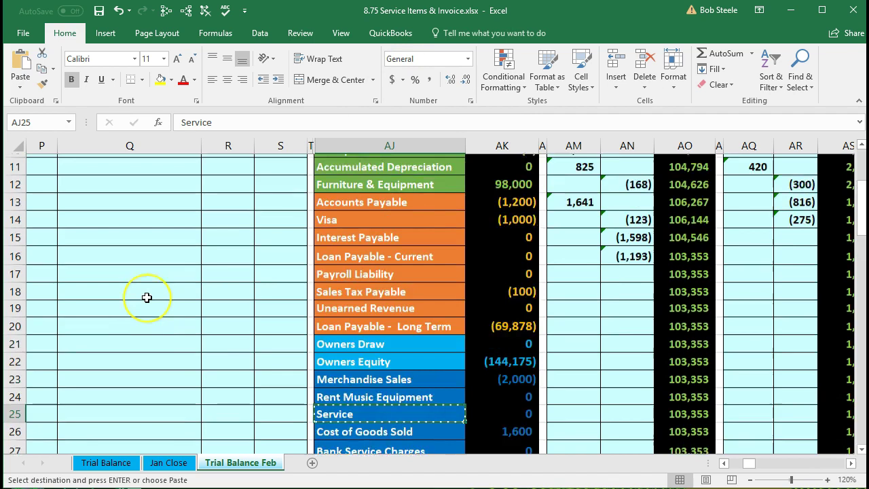
scroll(147, 297, up, 4)
click(129, 275)
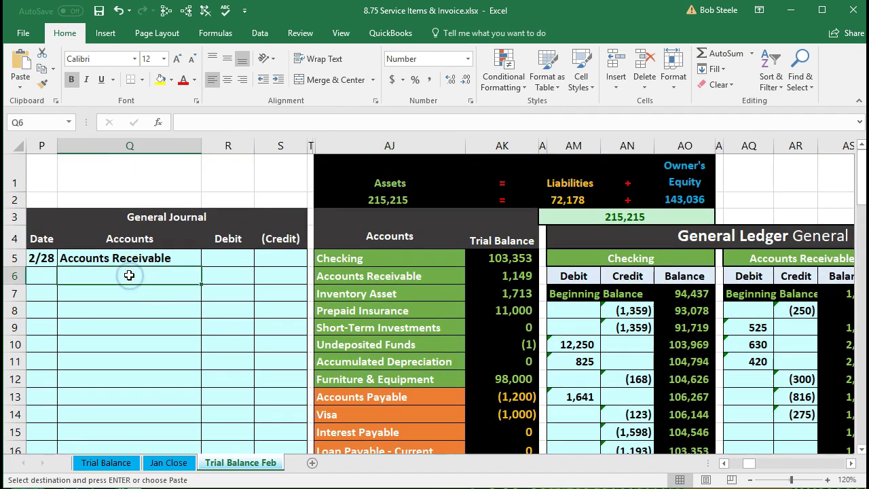
Step: Paste Service into the second journal line and debit Accounts Receivable 950 as =190*5
right_click(130, 275)
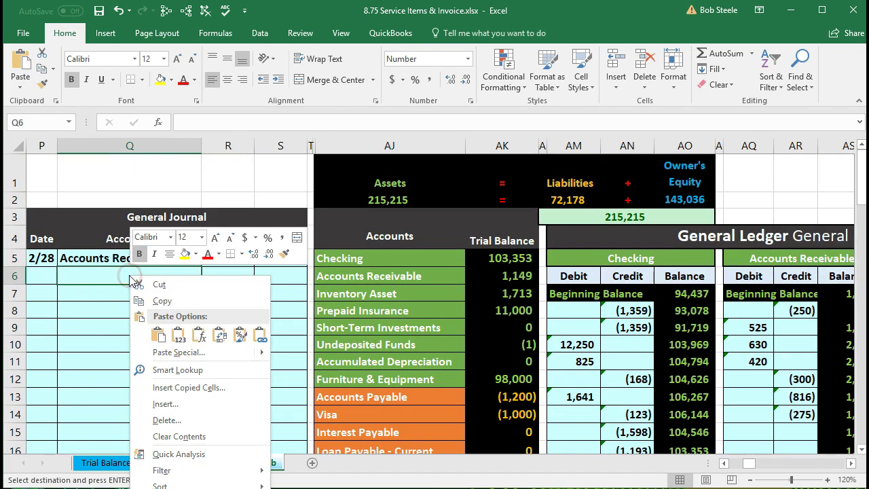
click(175, 333)
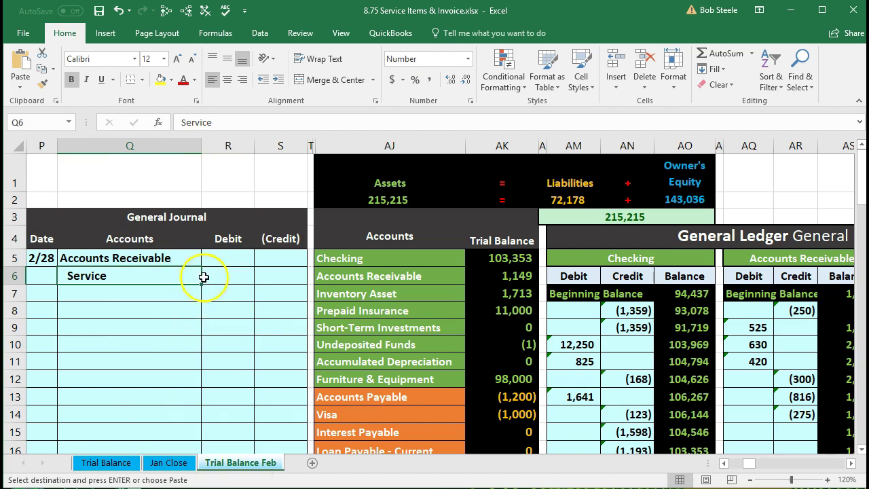
click(216, 261)
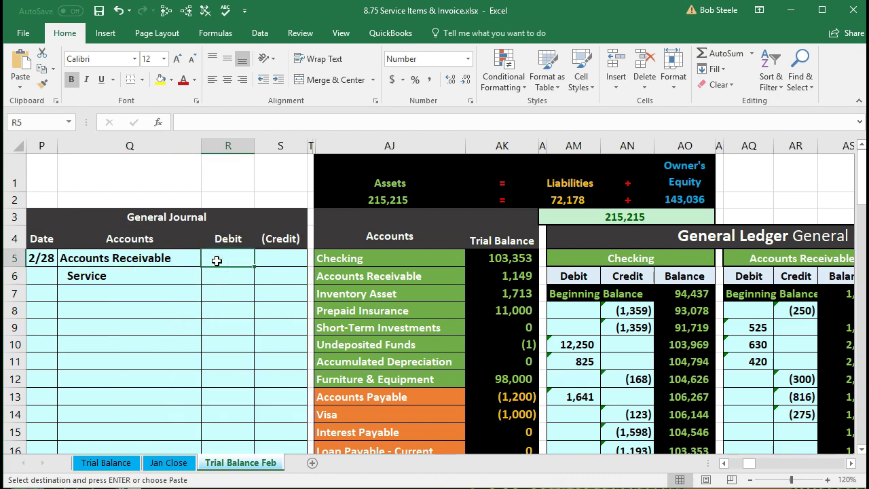
text(950)
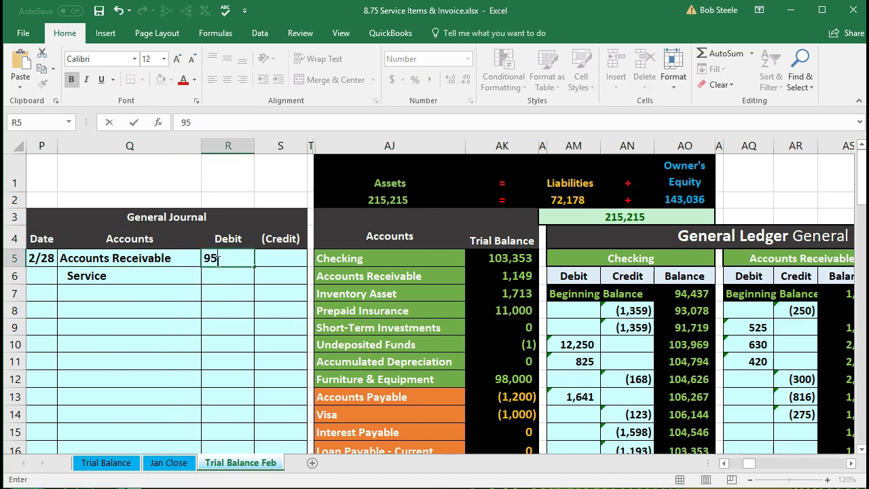
key(Return)
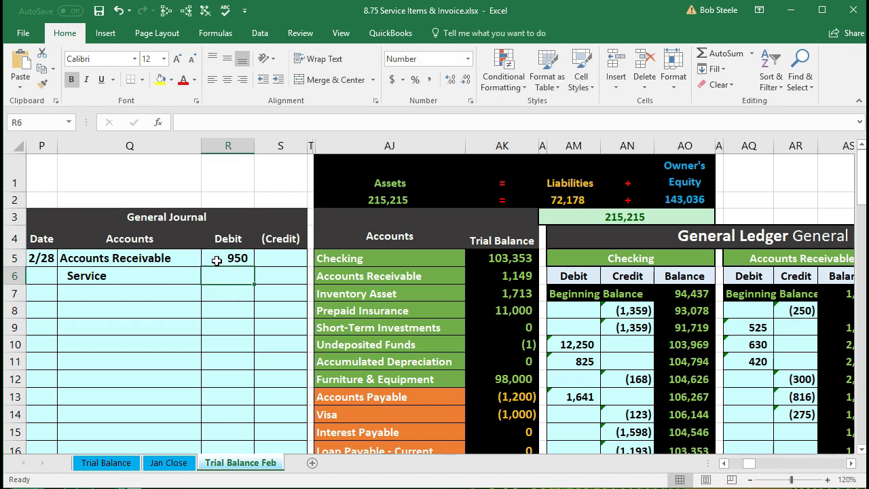
click(217, 261)
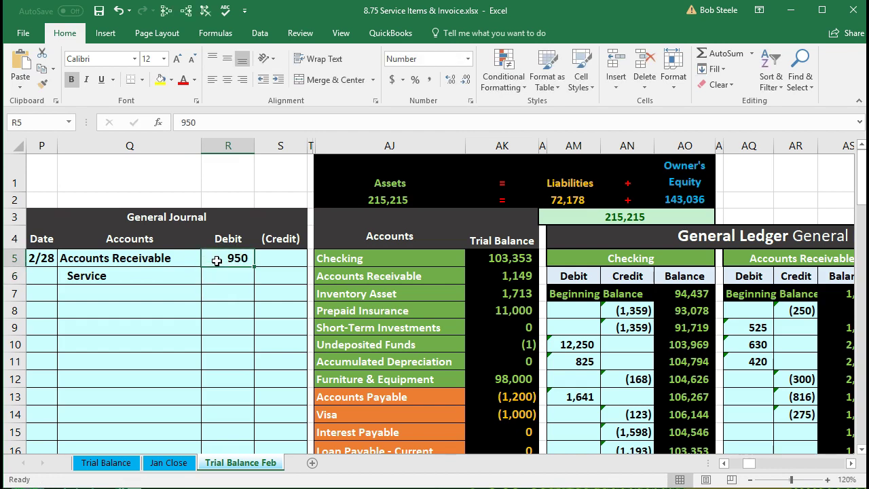
key(Delete)
text(=190*5)
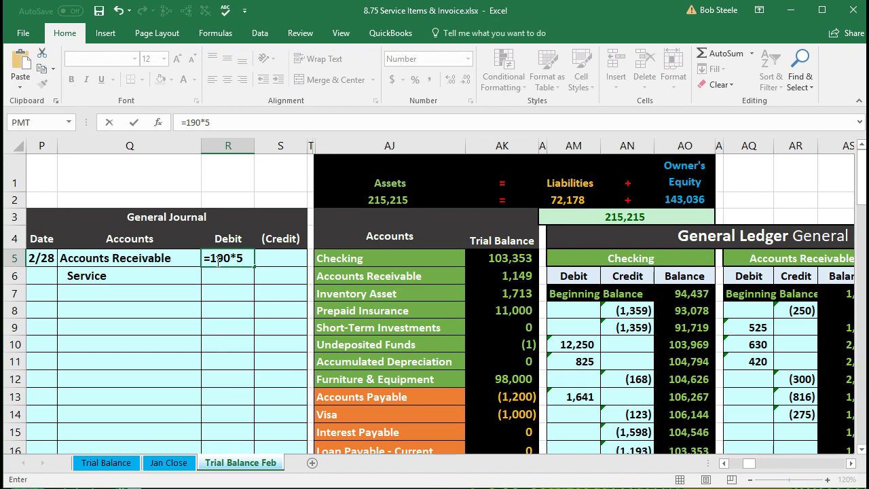
key(Return)
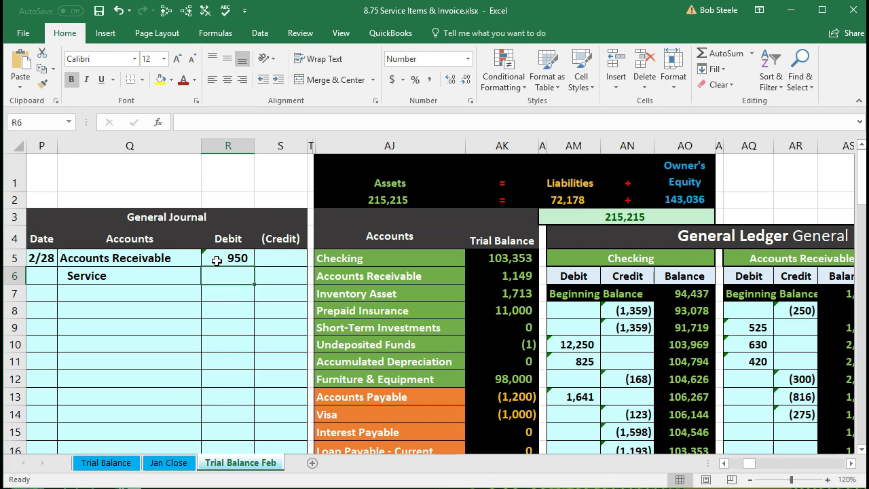
Step: Credit Service (950) with the formula =-R5
key(Right)
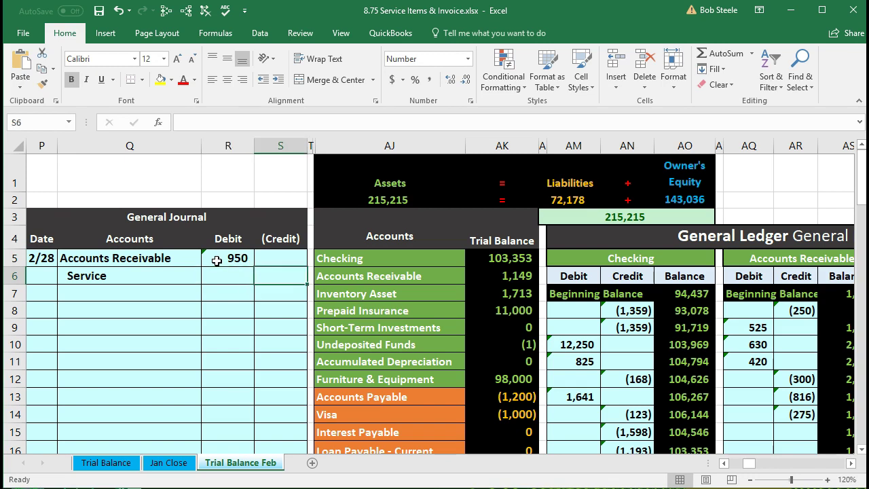
text(=-)
click(217, 261)
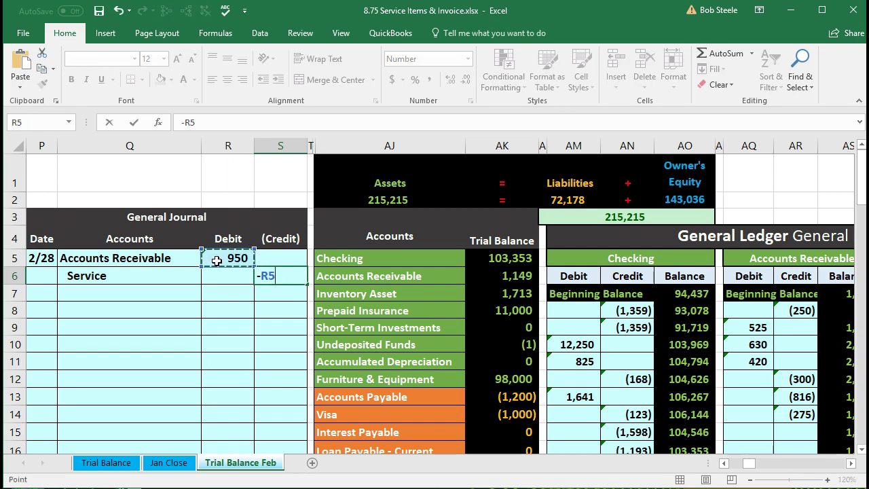
key(Return)
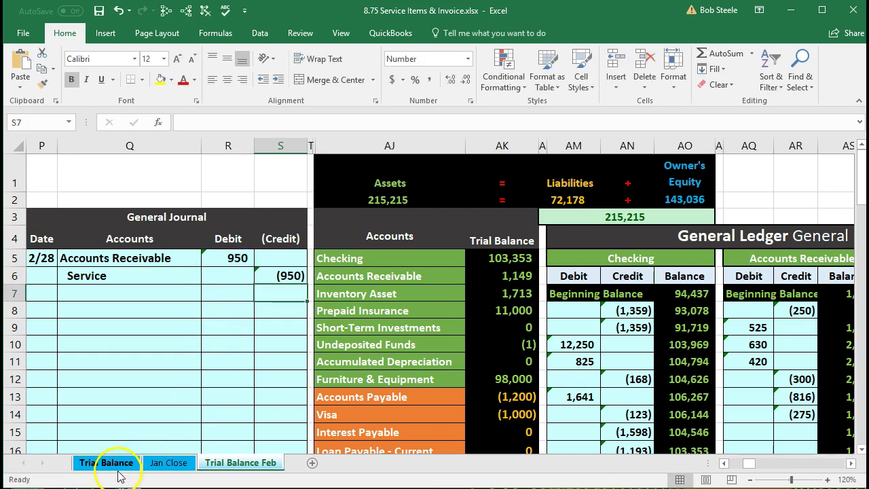
key(Left)
key(Left)
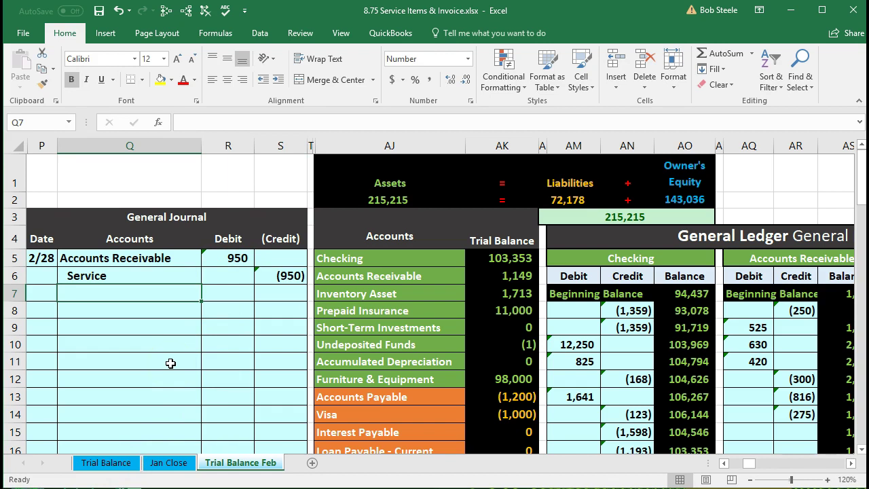
Step: Select AJ1 as the freeze point and bring up View's Freeze Panes options
click(344, 174)
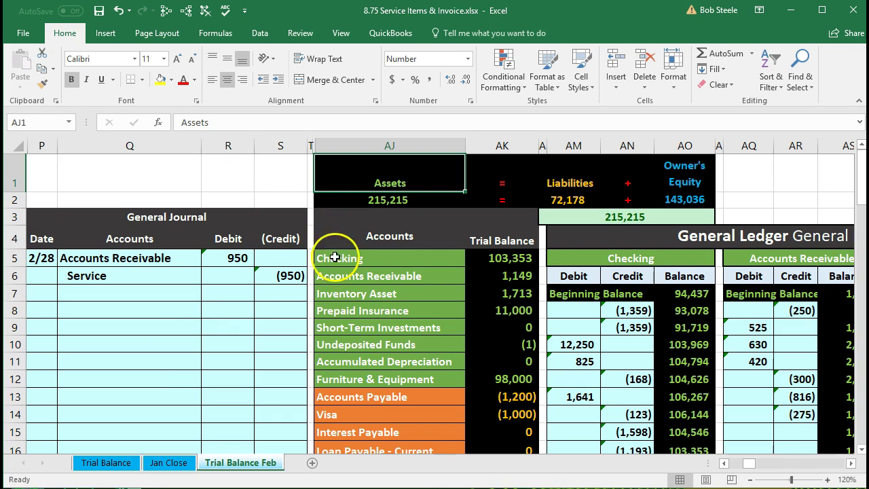
click(341, 34)
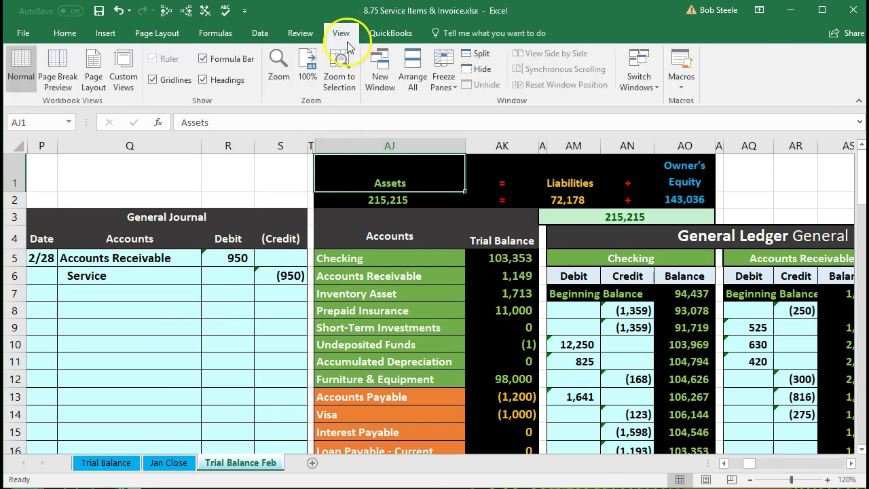
click(443, 80)
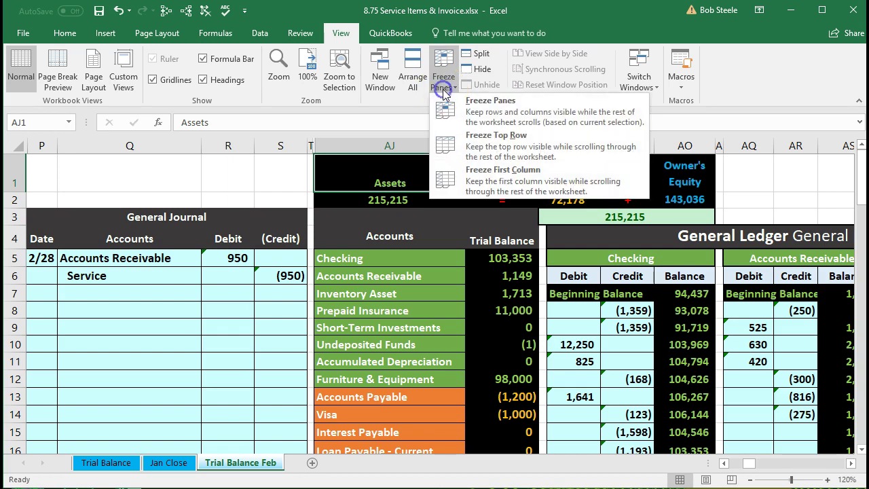
Step: Freeze the panes, then compare the new journal entry with Accounts Receivable's 1,149 trial balance
click(503, 109)
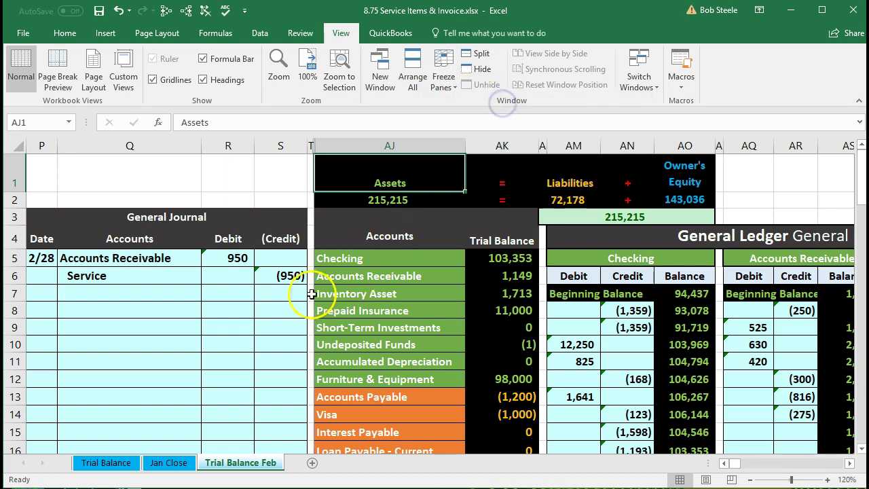
drag(132, 262, 265, 283)
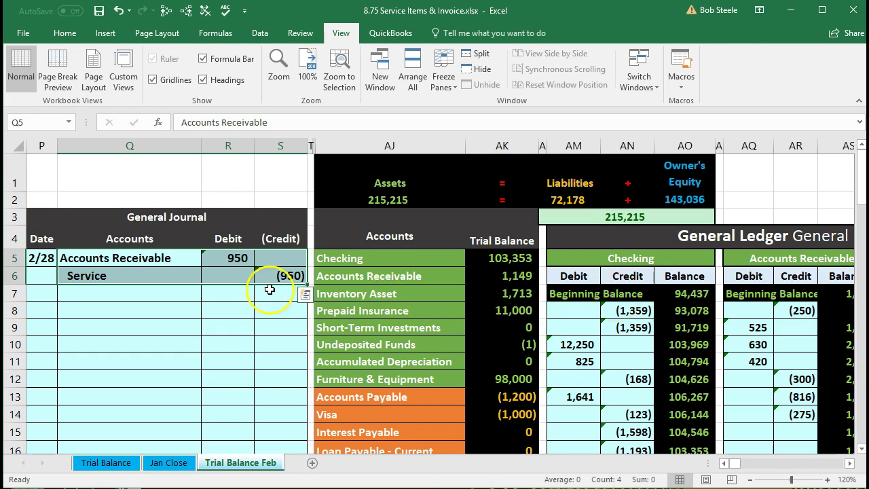
drag(175, 256, 235, 256)
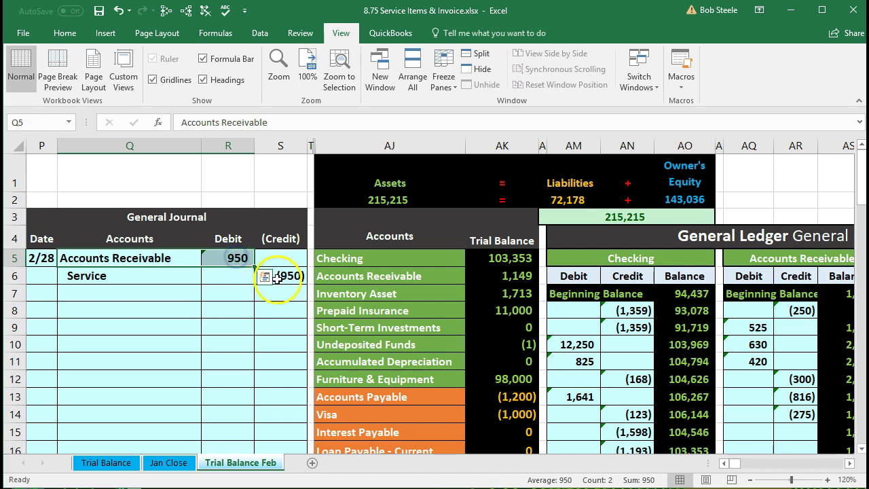
click(358, 276)
drag(359, 275, 469, 276)
Step: Move across the ledgers to the Accounts Receivable ledger's next empty debit row
click(650, 326)
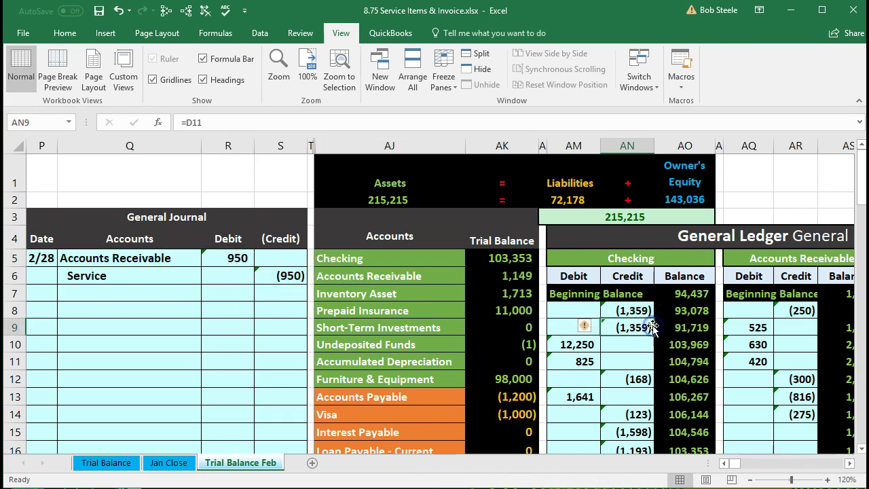
key(Right)
key(Right)
key(Right)
key(Right)
key(Right)
key(Right)
key(Right)
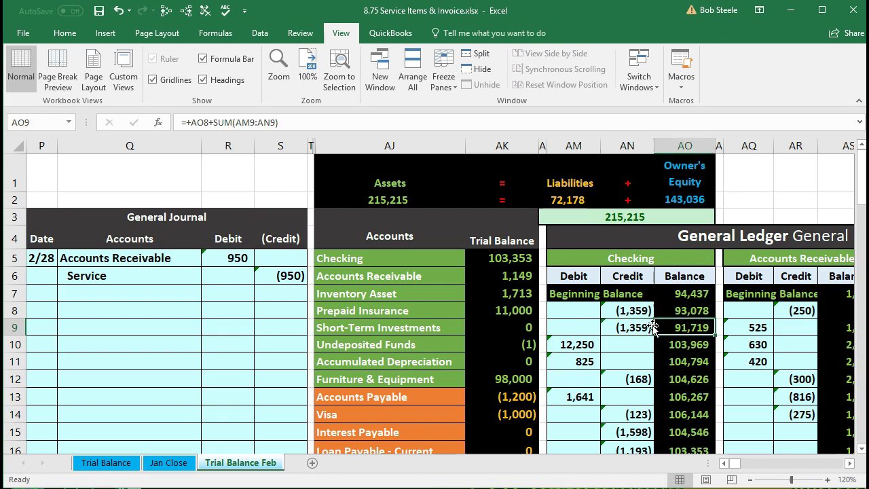
key(Right)
key(Right)
key(Right)
key(Right)
key(Right)
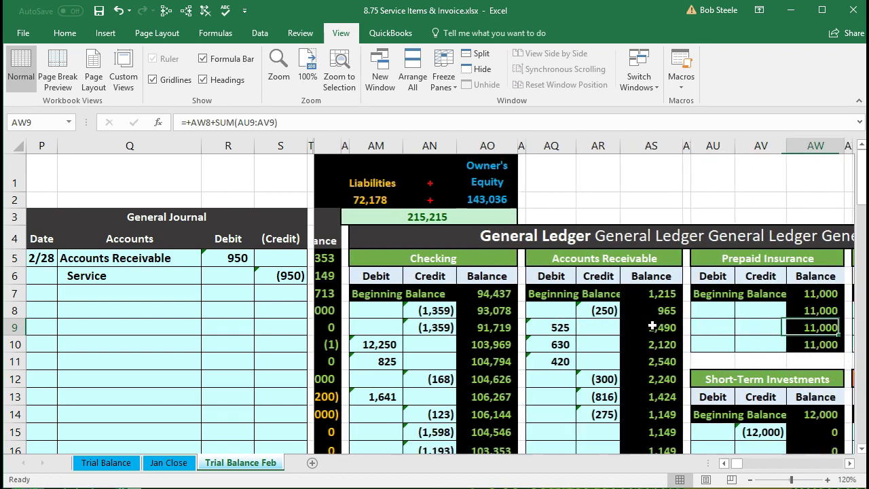
key(Down)
key(Down)
key(Down)
key(Down)
key(Down)
key(Down)
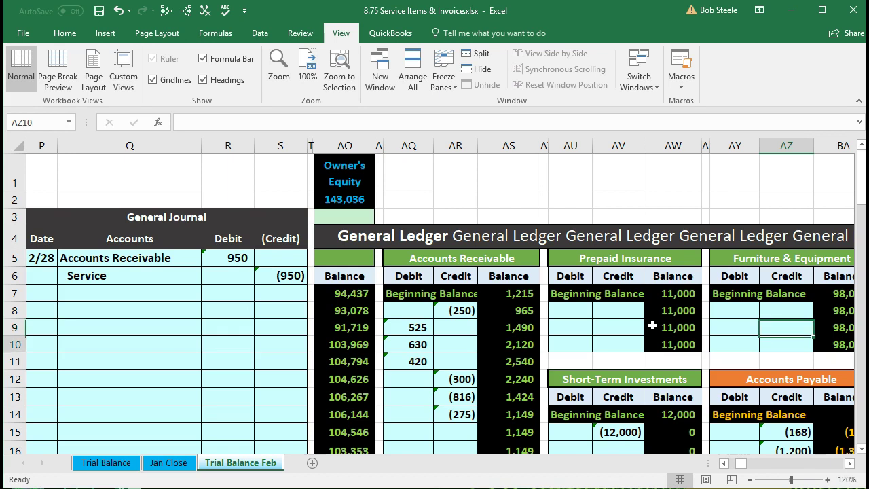
key(Left)
key(Left)
key(Left)
key(Left)
key(Left)
key(Left)
key(Left)
key(Left)
key(Left)
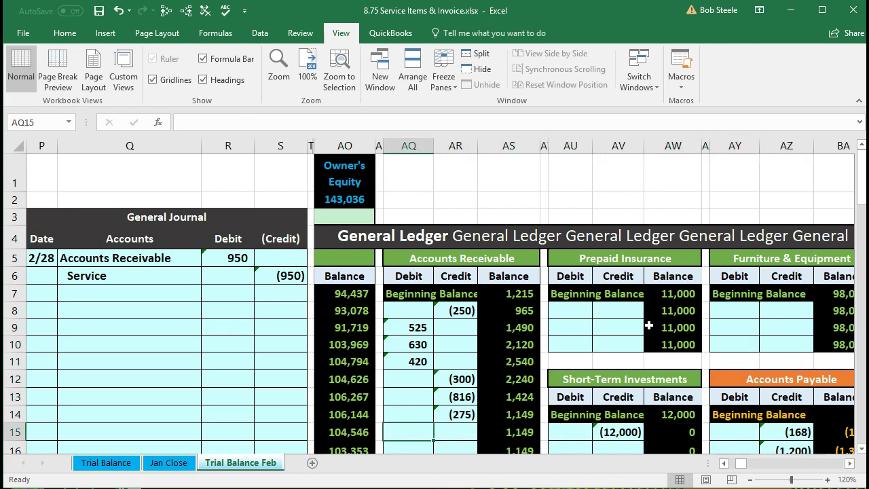
Step: Link ledger cell AQ15 to the journal's 950 in R5 and confirm the 2,099 balance
scroll(575, 331, down, 1)
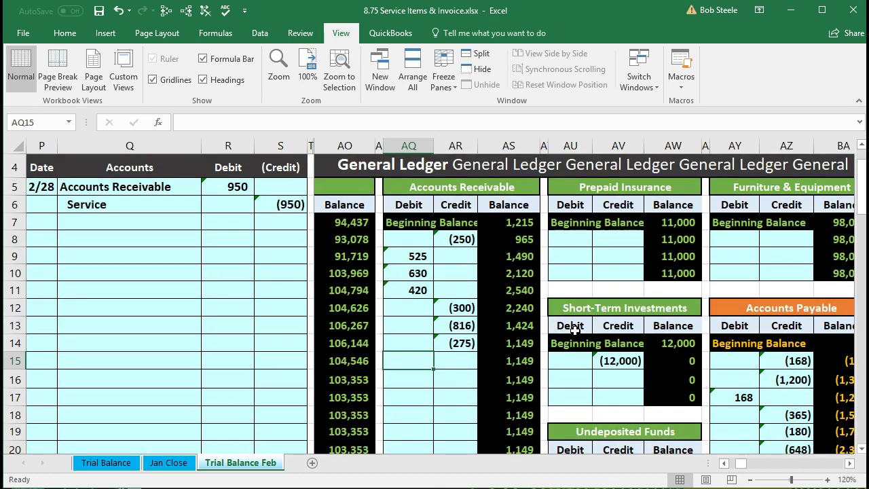
text(=)
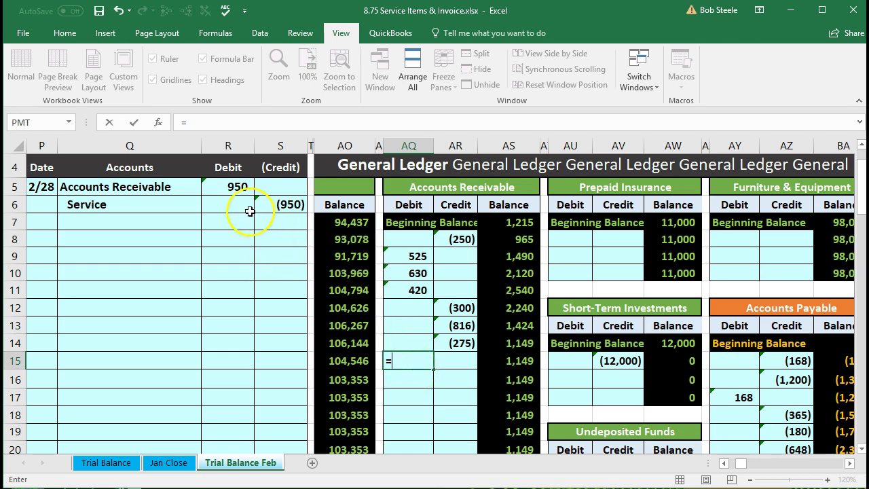
click(235, 188)
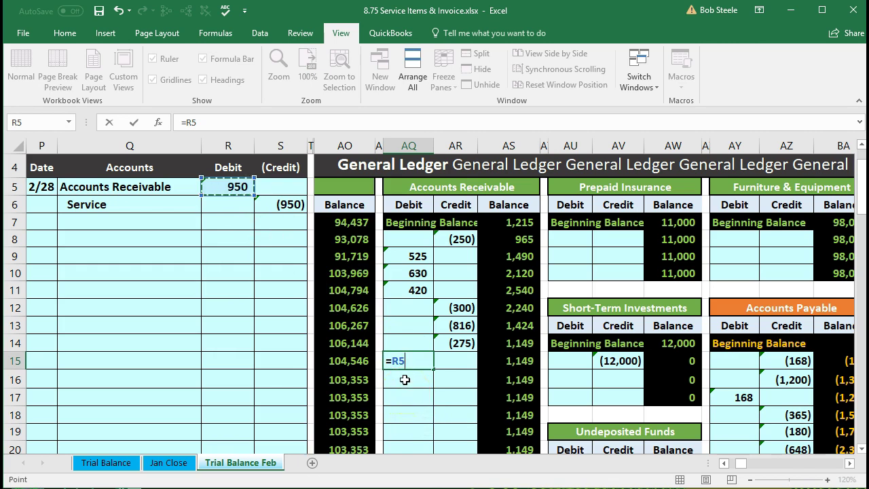
key(Return)
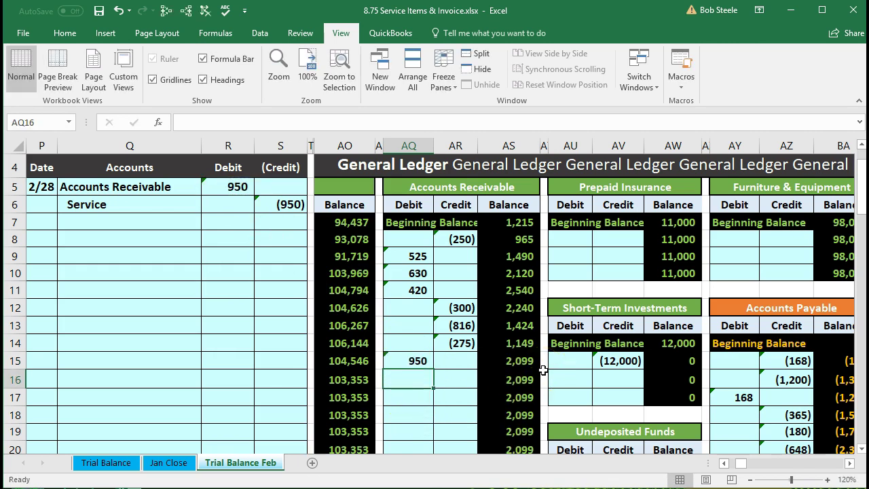
key(Right)
key(Right)
key(Up)
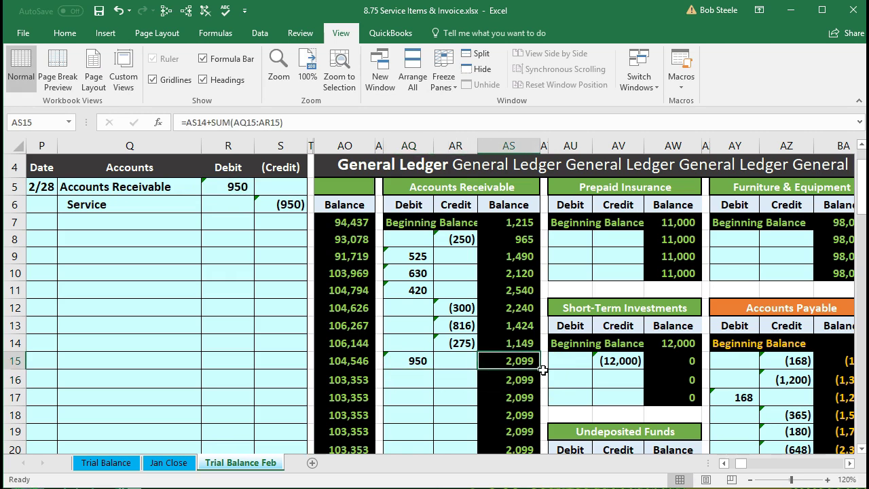
key(Left)
key(Left)
key(Left)
key(Left)
key(Left)
key(Left)
key(Left)
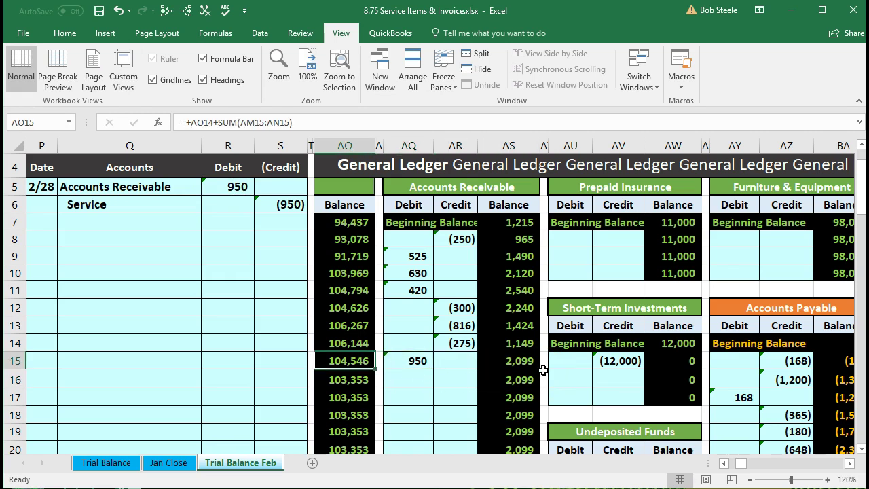
key(Left)
key(Left)
key(Left)
key(Left)
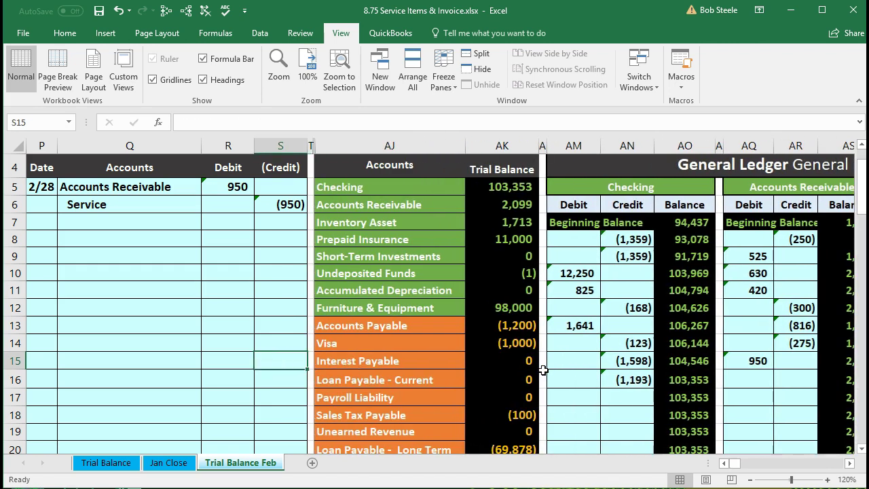
click(492, 206)
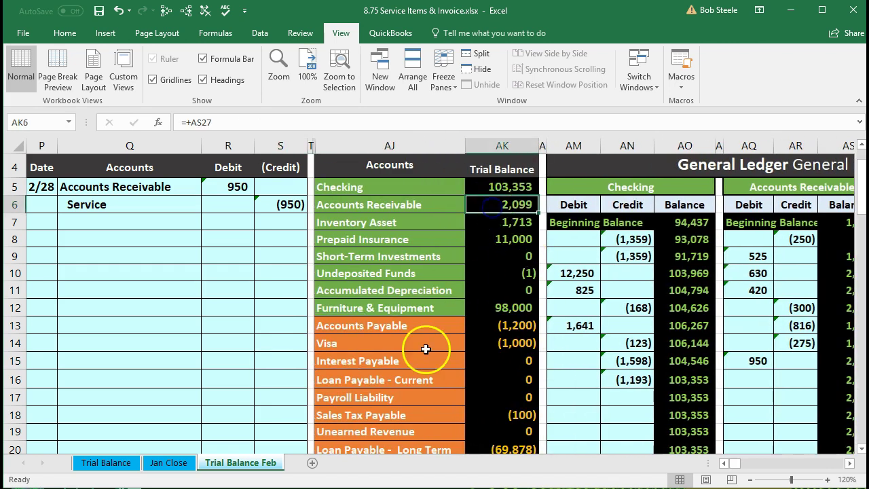
scroll(425, 349, down, 7)
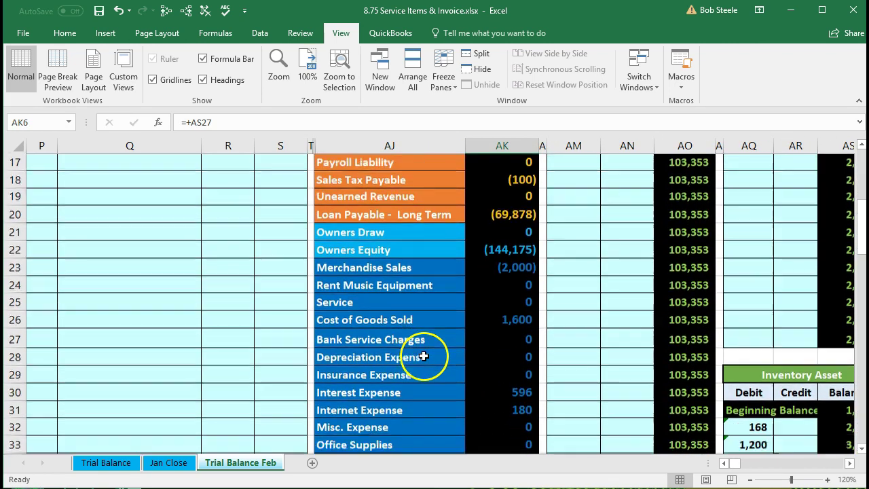
click(501, 391)
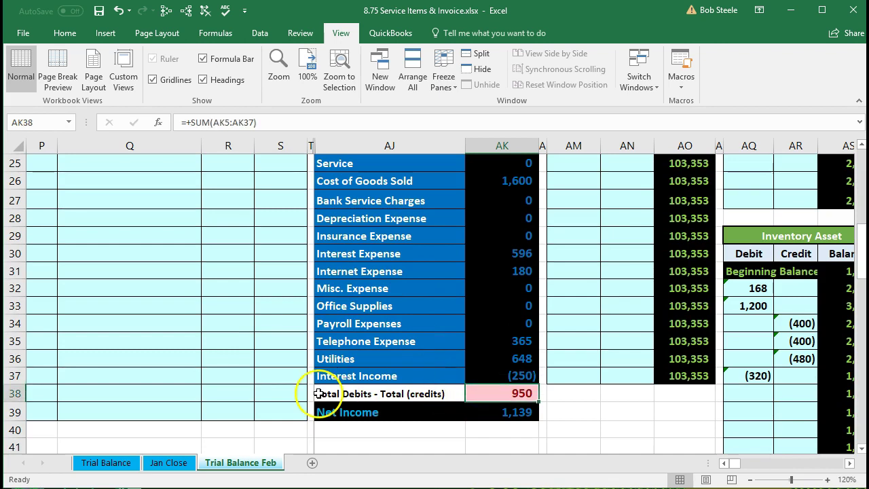
scroll(302, 384, up, 1)
scroll(303, 384, up, 8)
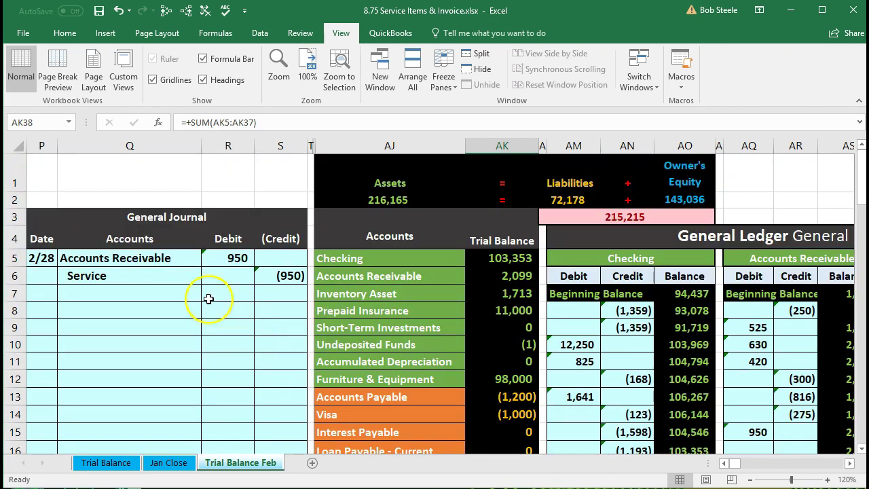
drag(126, 273, 260, 276)
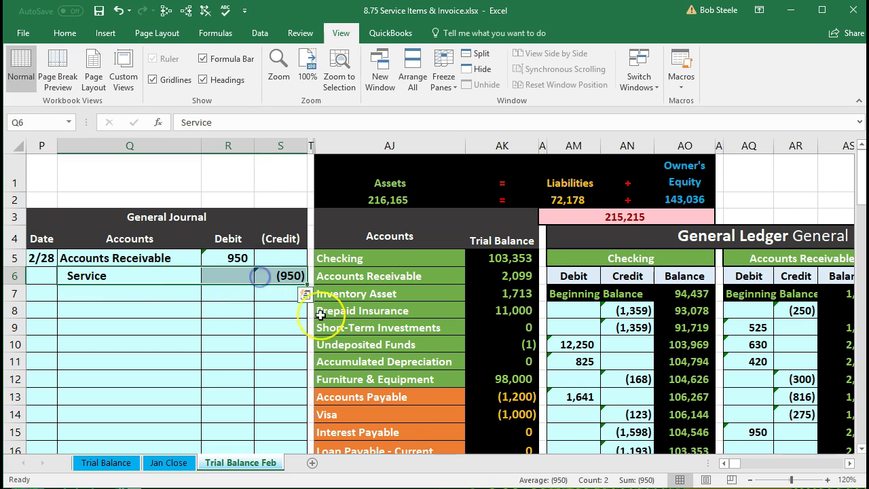
scroll(321, 314, down, 4)
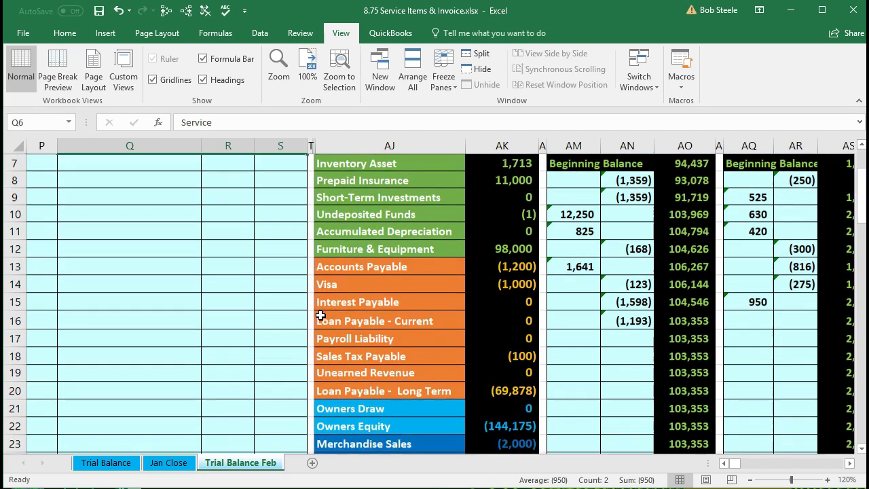
click(354, 373)
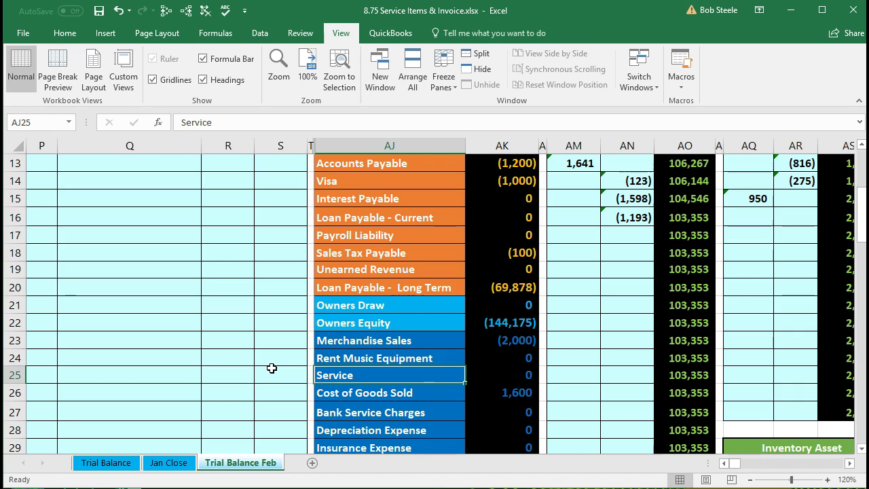
Step: Post the journal's (950) into the Service ledger's first credit cell BL8 as =S6
key(Right)
key(Right)
key(Right)
key(Right)
key(Right)
key(Right)
key(Right)
key(Right)
key(Right)
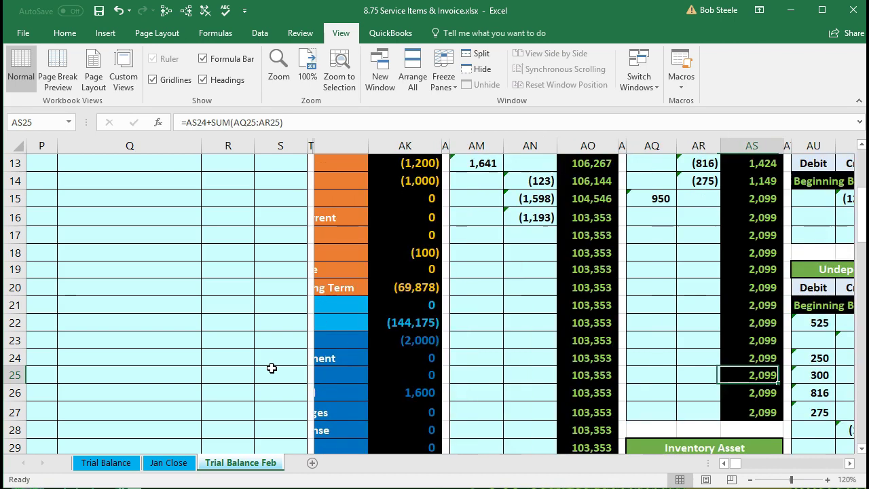
key(Right)
key(Right)
key(Right)
key(Right)
key(Right)
key(Right)
key(Right)
key(Right)
key(Right)
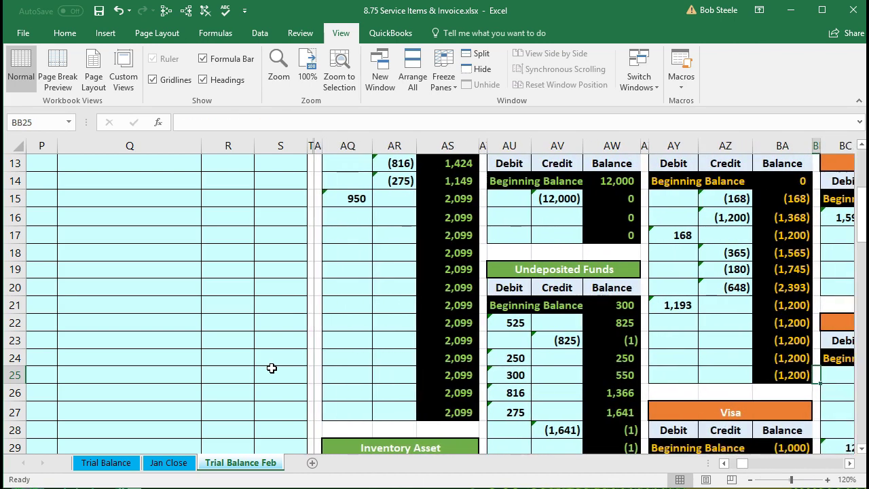
key(Right)
key(Right)
key(Right)
key(Right)
key(Right)
key(Right)
key(Right)
key(Right)
key(Right)
key(Right)
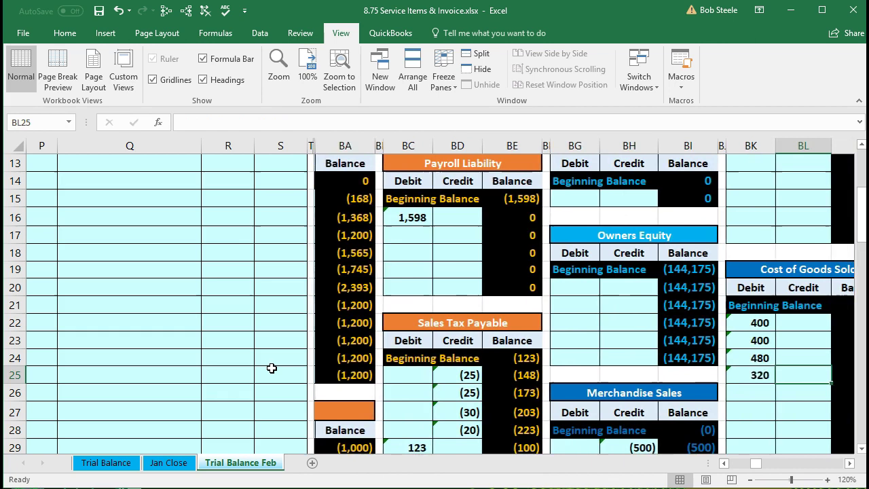
key(Right)
key(Right)
key(Right)
key(Right)
key(Right)
key(Right)
key(Right)
key(Right)
key(Right)
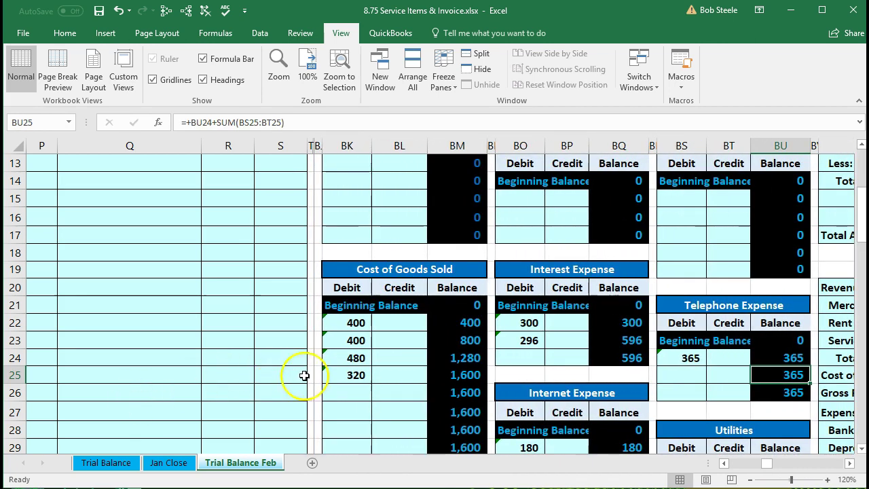
scroll(363, 372, up, 3)
click(349, 239)
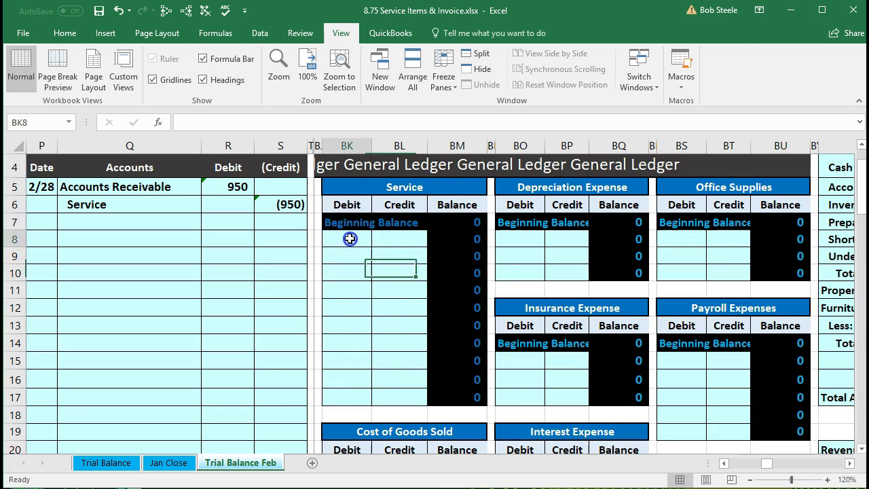
click(409, 237)
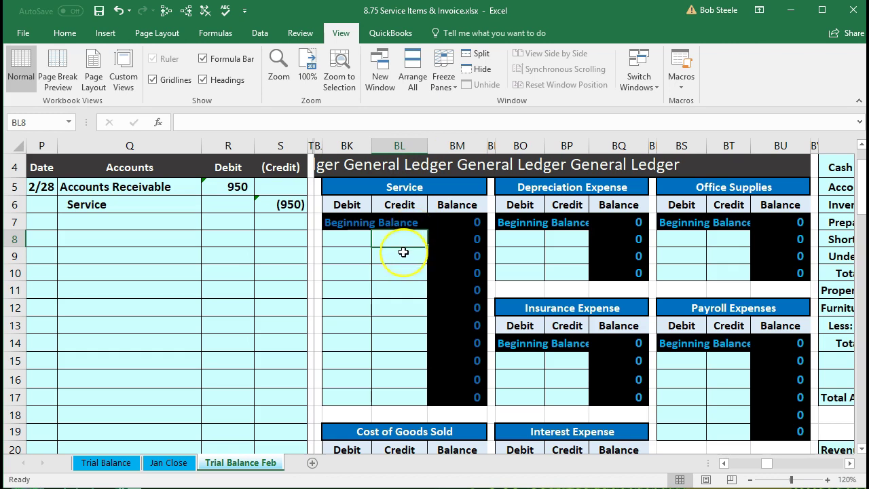
text(=)
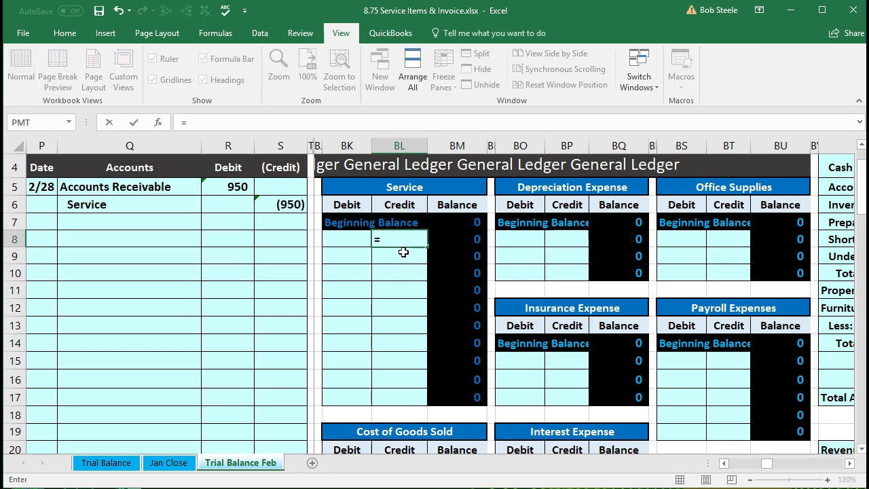
click(291, 205)
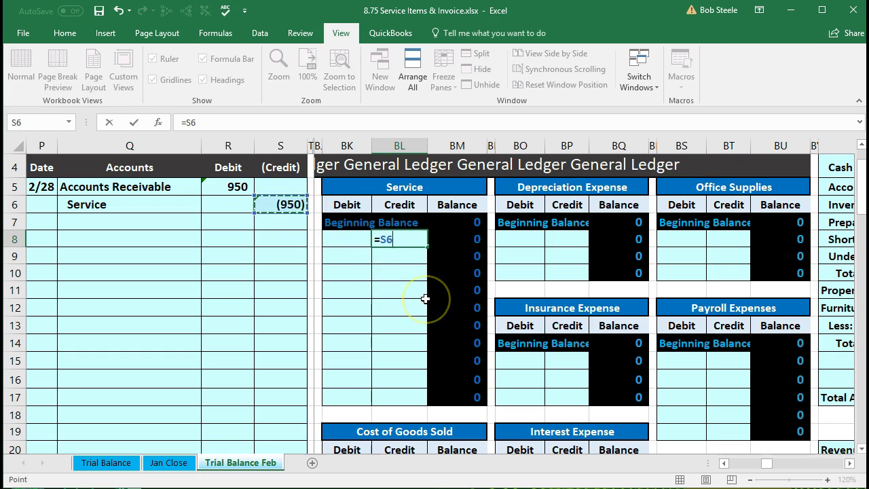
key(Return)
Step: Check the Service ledger's (950) running balance and return to the trial balance
key(Up)
key(Right)
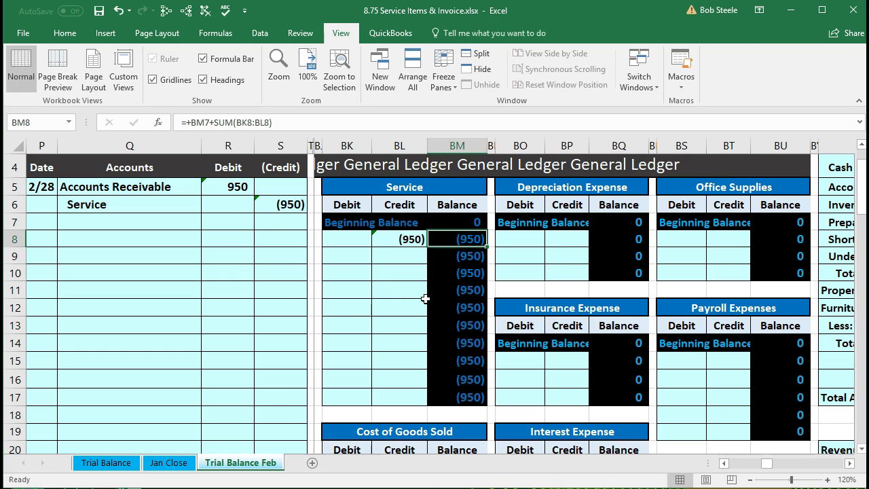
key(Left)
key(Left)
key(Left)
key(Left)
key(Left)
key(Left)
key(Left)
key(Left)
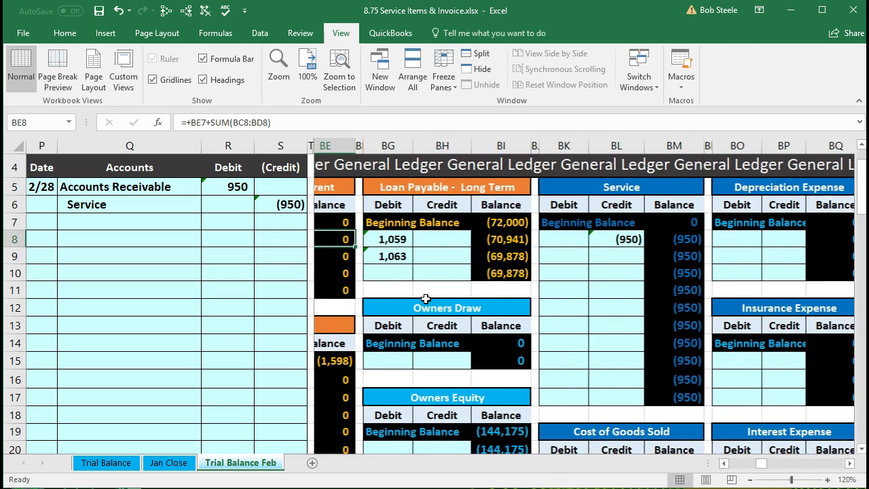
key(Left)
key(Left)
key(Left)
key(Left)
key(Left)
key(Left)
key(Left)
key(Left)
key(Left)
key(Left)
key(Left)
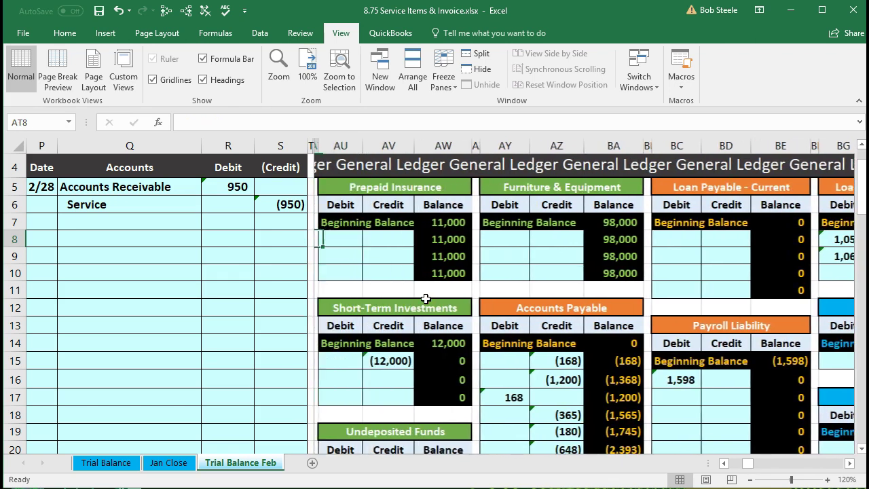
key(Left)
key(Left)
key(Left)
key(Left)
key(Left)
key(Left)
key(Left)
key(Left)
key(Left)
key(Left)
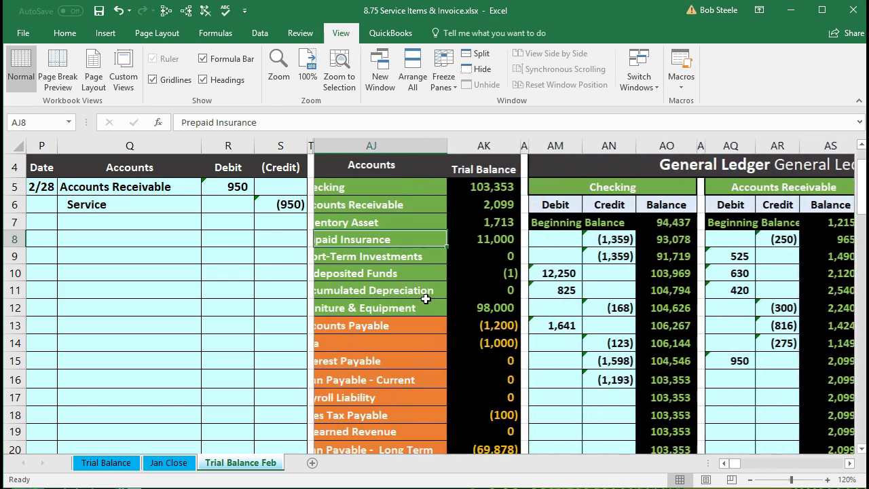
scroll(426, 299, down, 3)
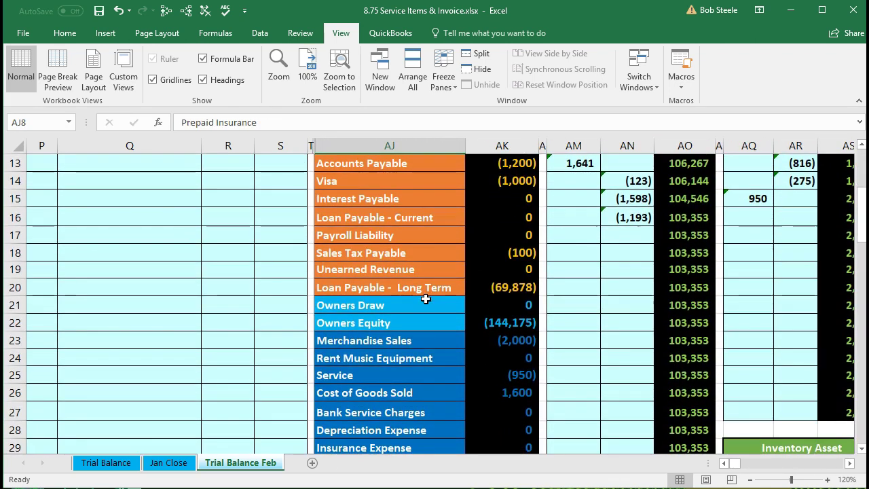
click(496, 376)
scroll(495, 376, down, 3)
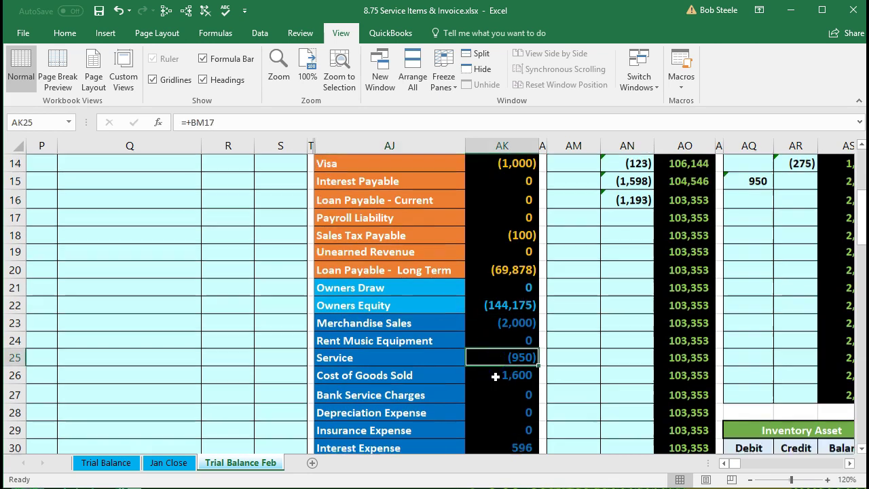
scroll(496, 377, down, 2)
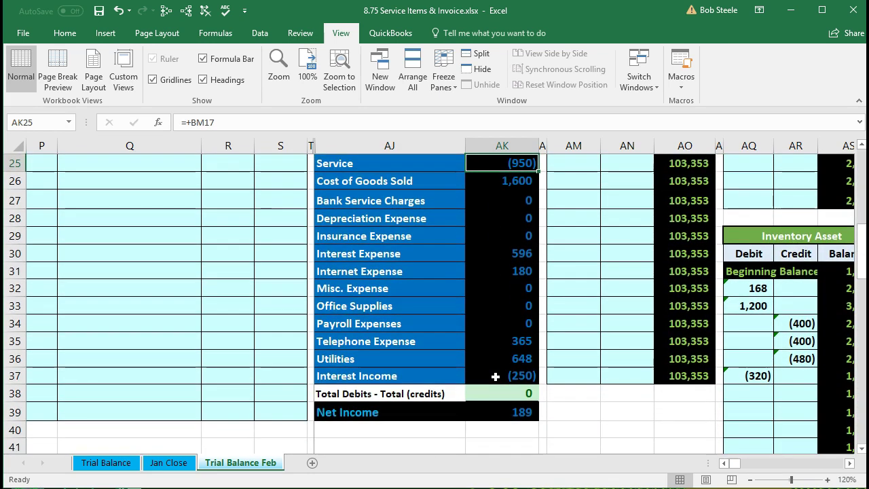
double_click(490, 415)
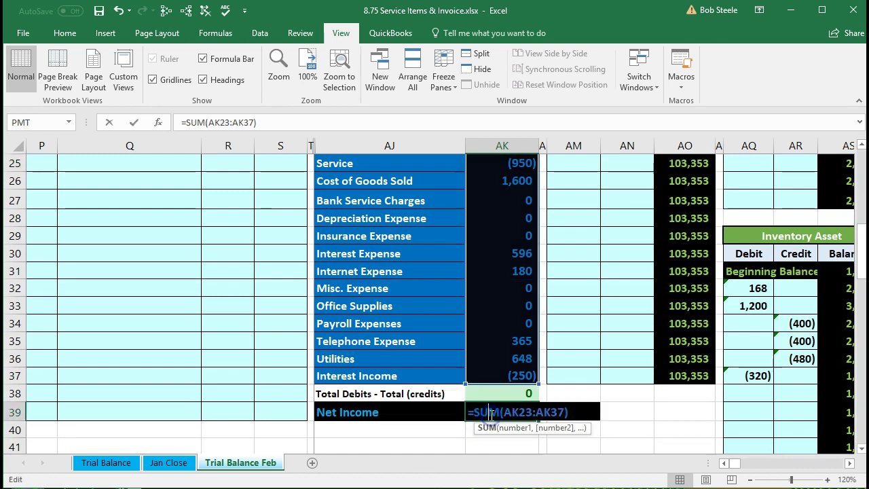
scroll(493, 387, up, 1)
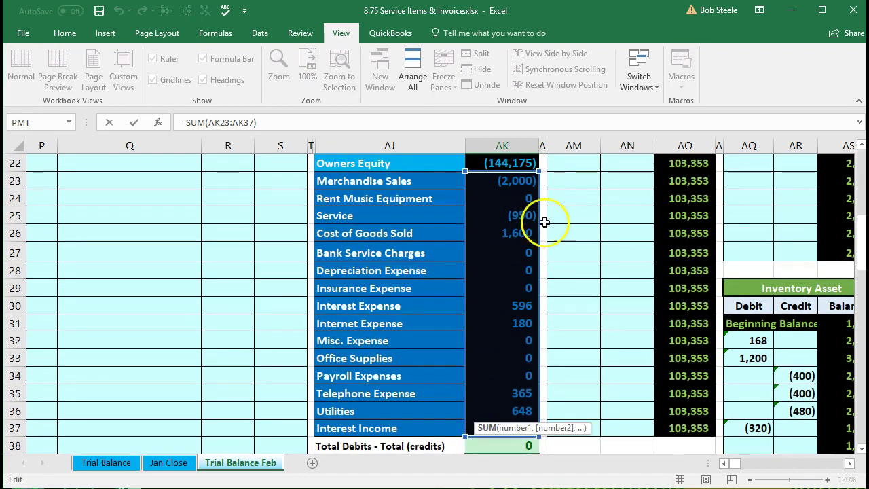
key(Return)
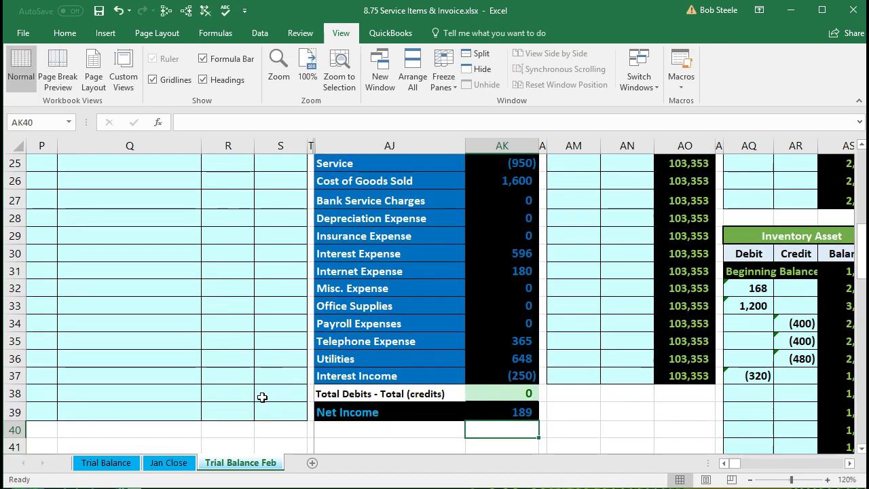
scroll(262, 397, up, 8)
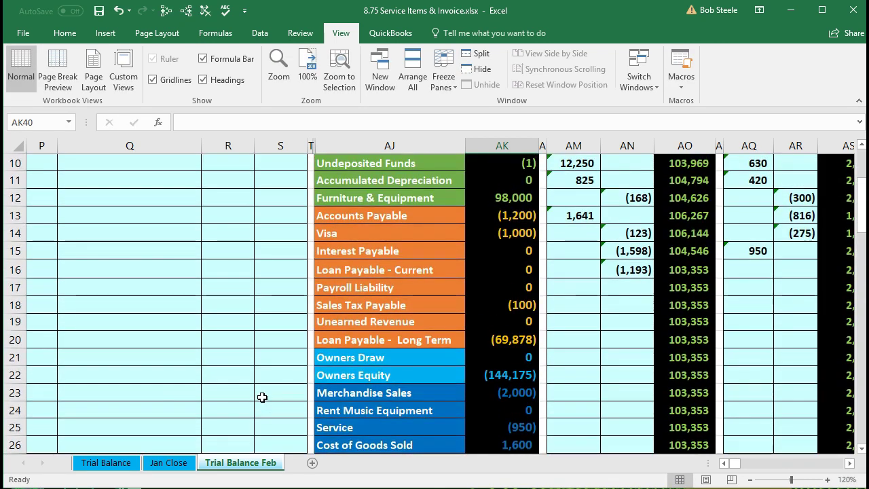
drag(136, 258, 223, 259)
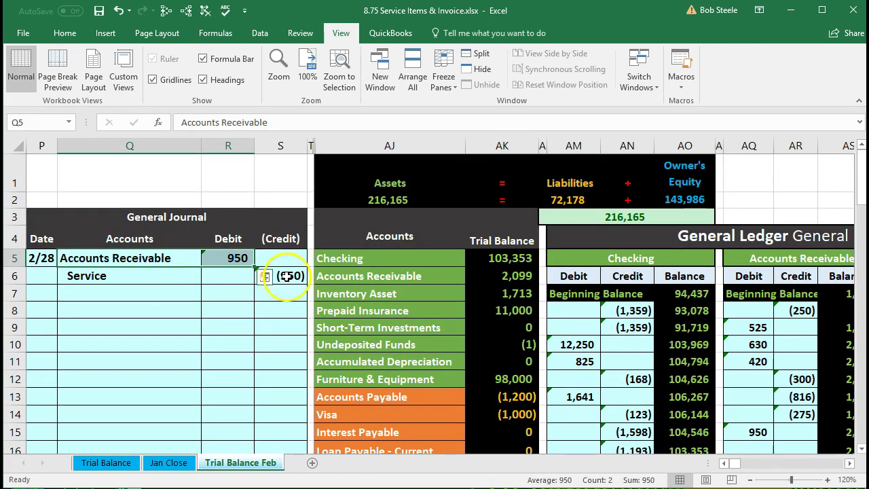
drag(332, 277, 486, 270)
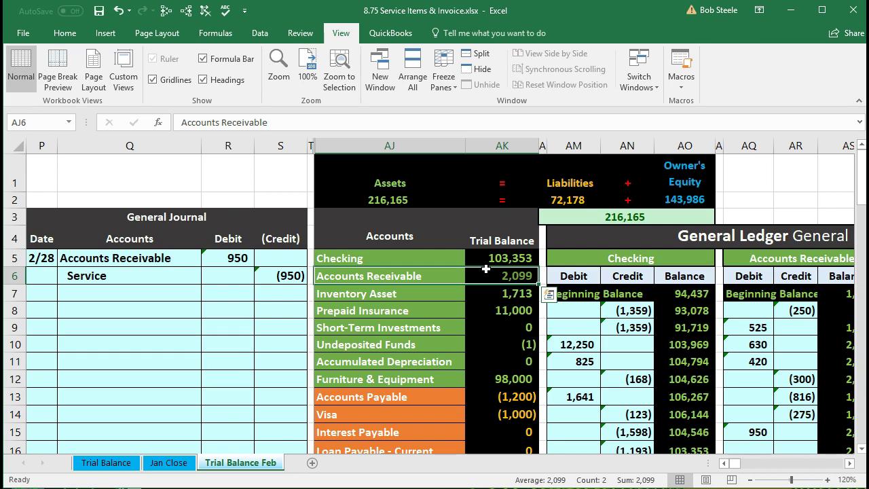
Step: Move right to the AR Subsidiary Ledger and select blank header CV36 below String Music
key(Right)
key(Right)
key(Right)
key(Right)
key(Right)
key(Right)
key(Right)
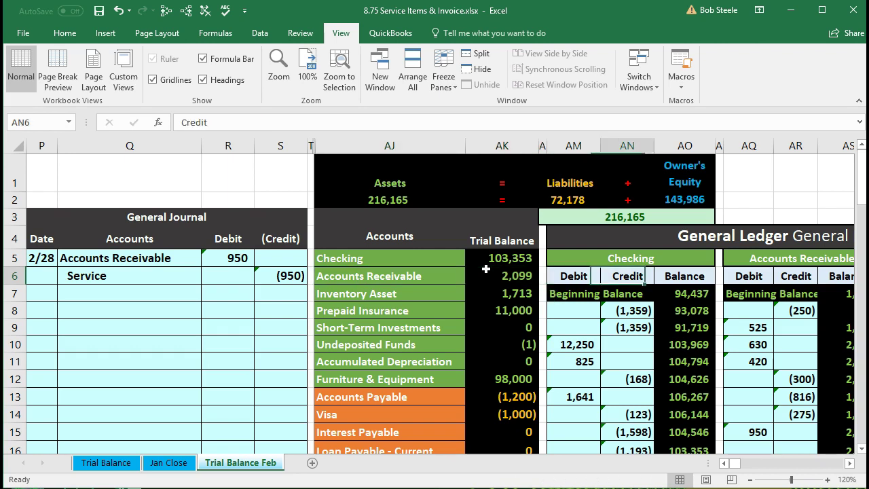
key(Right)
key(Right)
key(Right)
key(Right)
key(Right)
key(Right)
key(Right)
key(Right)
key(Right)
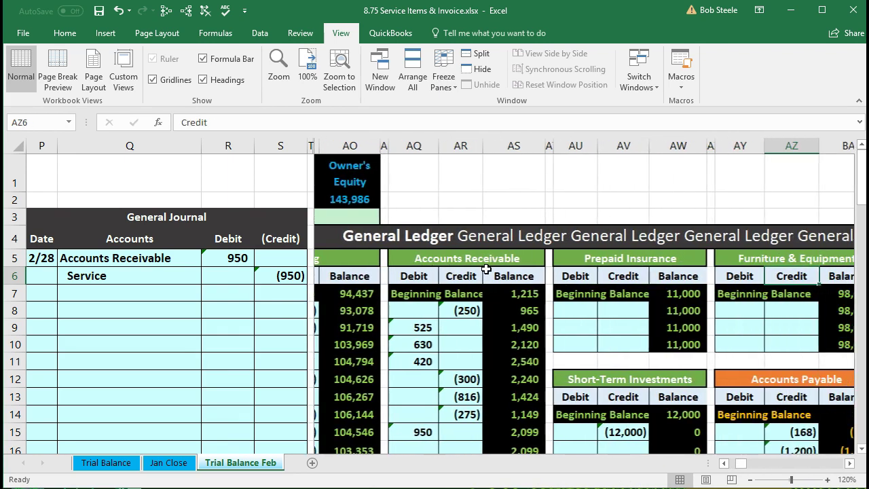
key(Right)
key(Right)
key(Right)
key(Right)
key(Right)
key(Right)
key(Right)
key(Right)
key(Right)
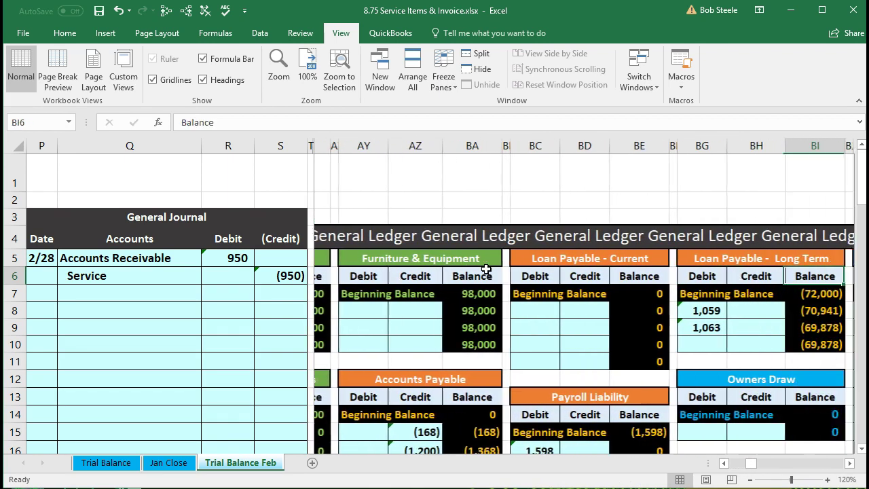
key(Right)
key(Right)
key(Right)
key(Right)
key(Right)
key(Right)
key(Right)
key(Right)
key(Right)
key(Right)
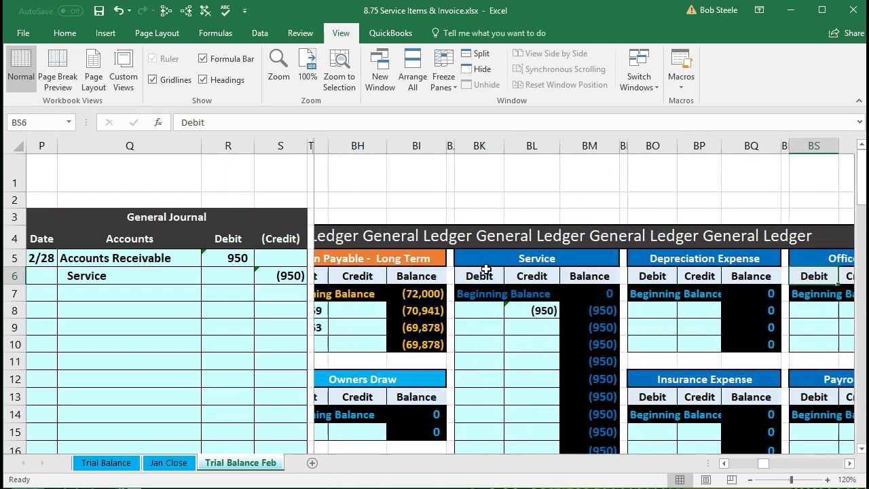
key(Right)
key(Right)
key(Right)
key(Right)
key(Right)
key(Right)
key(Right)
key(Right)
key(Right)
key(Right)
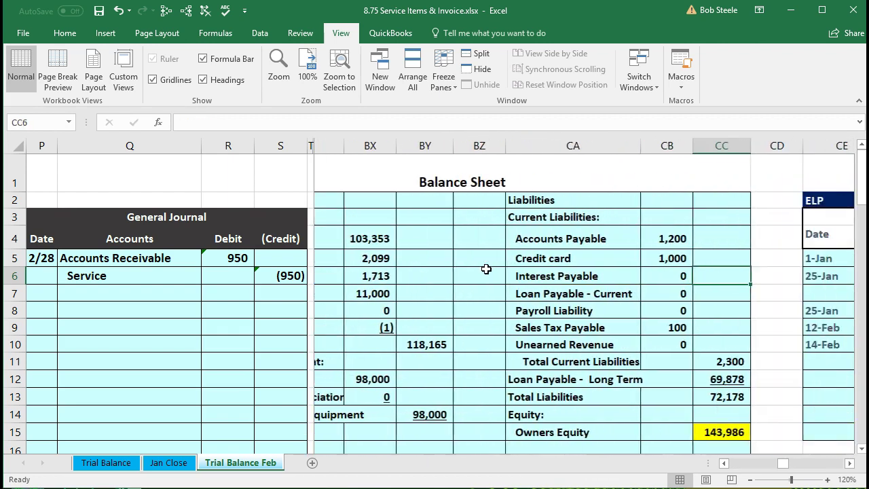
key(Right)
key(Right)
key(Right)
key(Right)
key(Right)
key(Right)
key(Right)
key(Right)
key(Right)
key(Right)
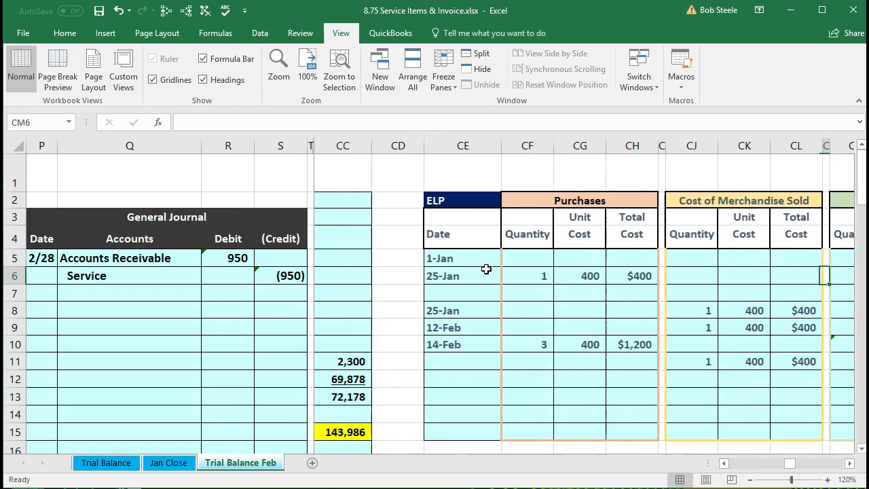
key(Right)
key(Right)
key(Right)
key(Right)
key(Right)
key(Right)
key(Right)
key(Right)
key(Right)
key(Right)
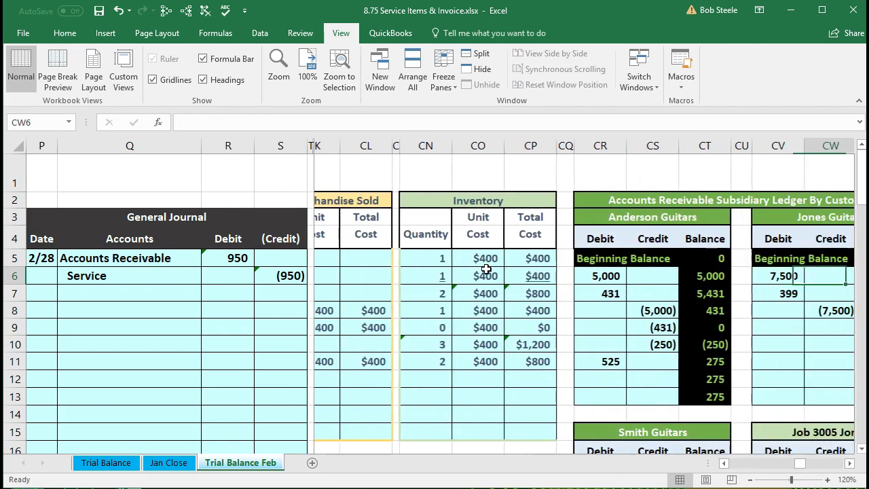
key(Right)
key(Right)
key(Right)
key(Right)
key(Right)
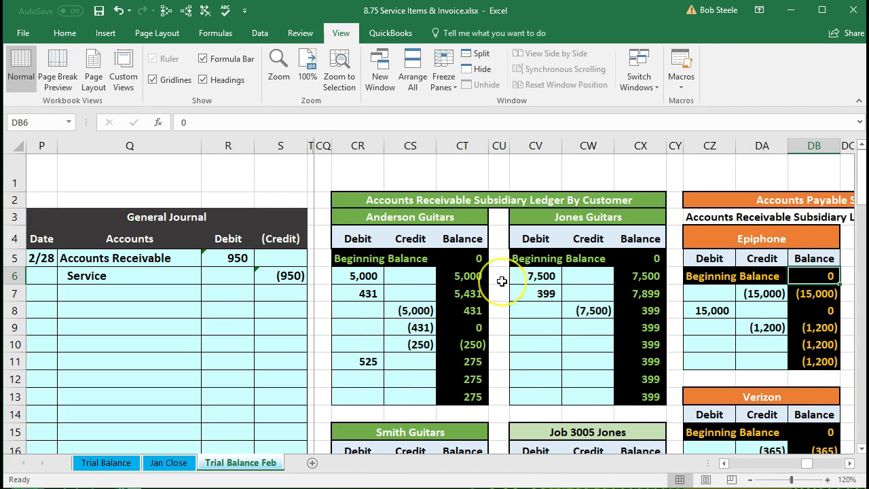
scroll(501, 281, down, 4)
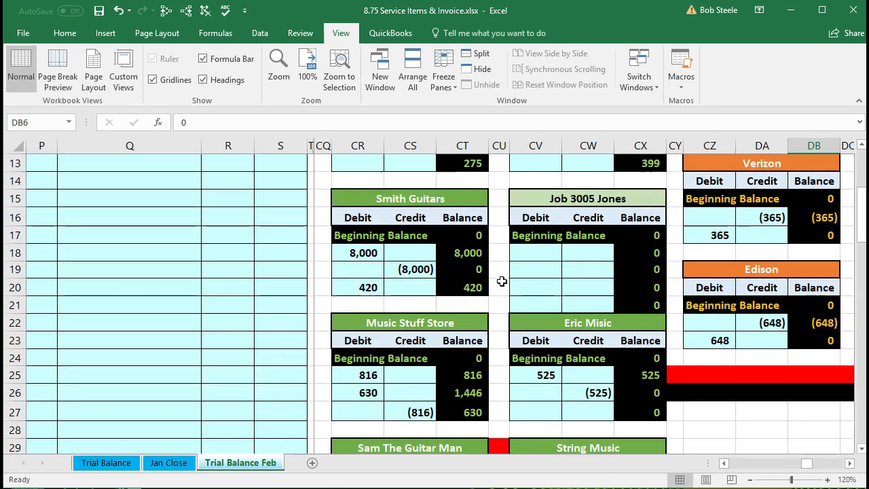
scroll(502, 281, down, 5)
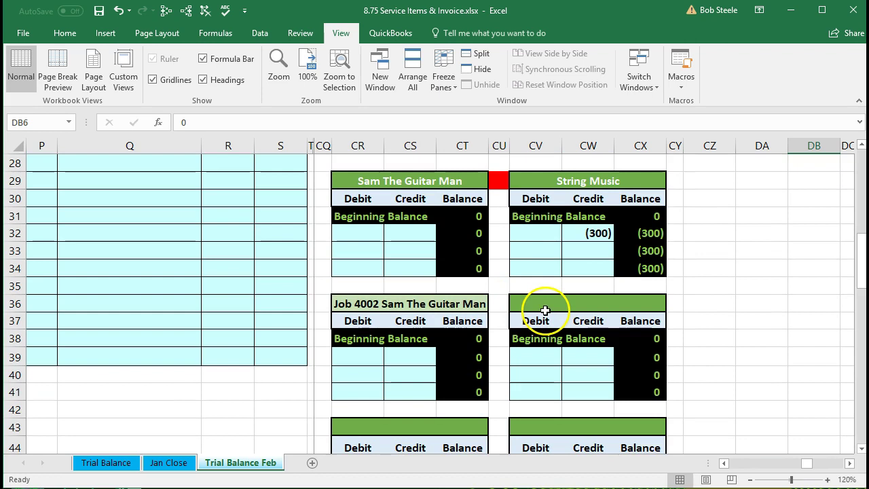
click(541, 303)
scroll(540, 303, down, 1)
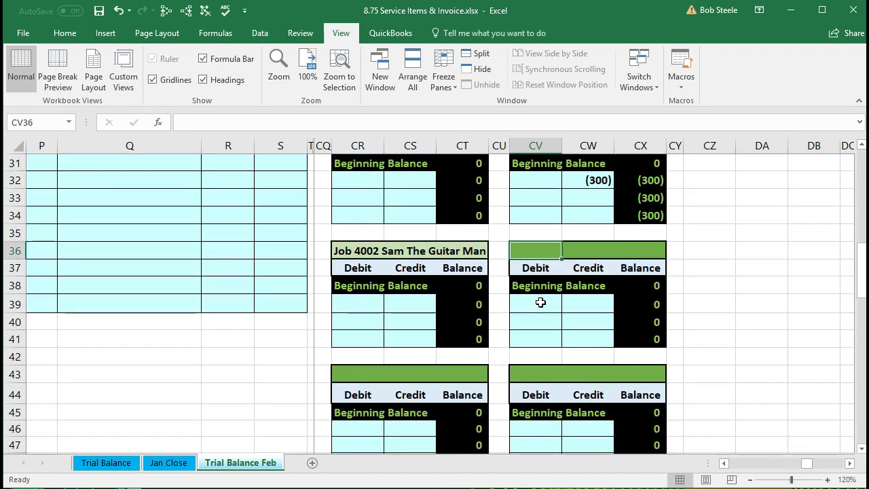
Step: Enter the new customer's name as the title of the blank account below String Music
text(Star)
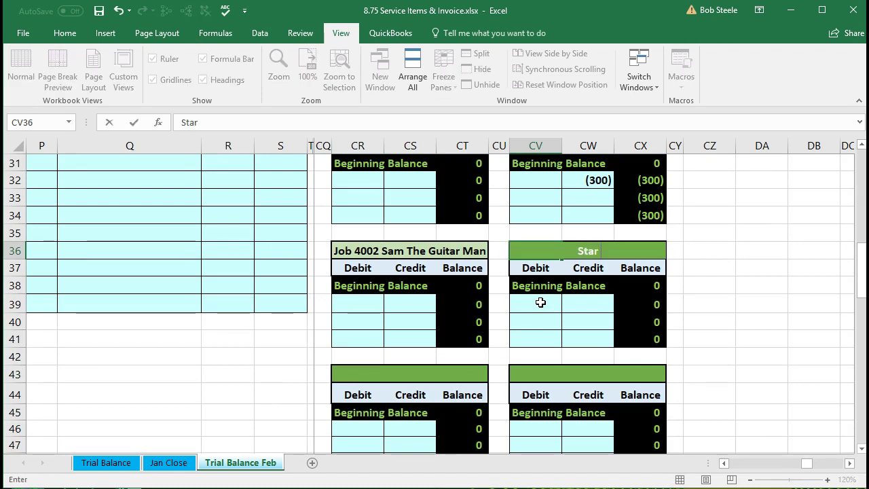
key(Return)
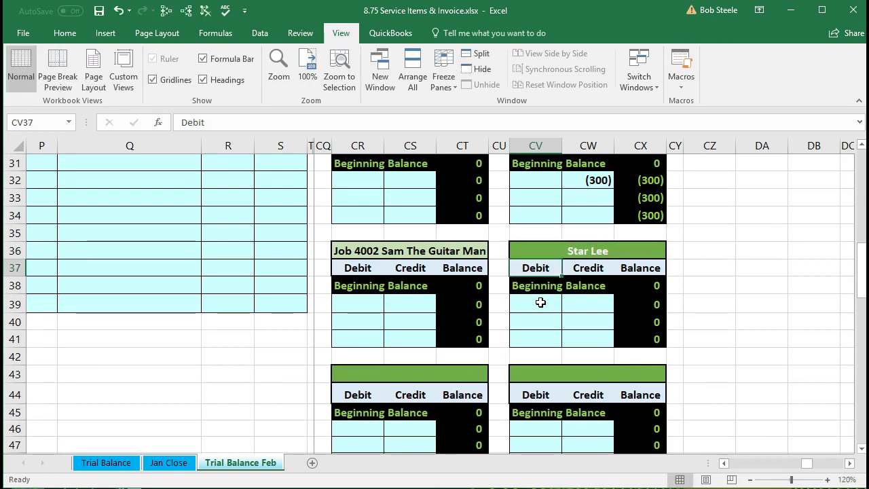
click(541, 302)
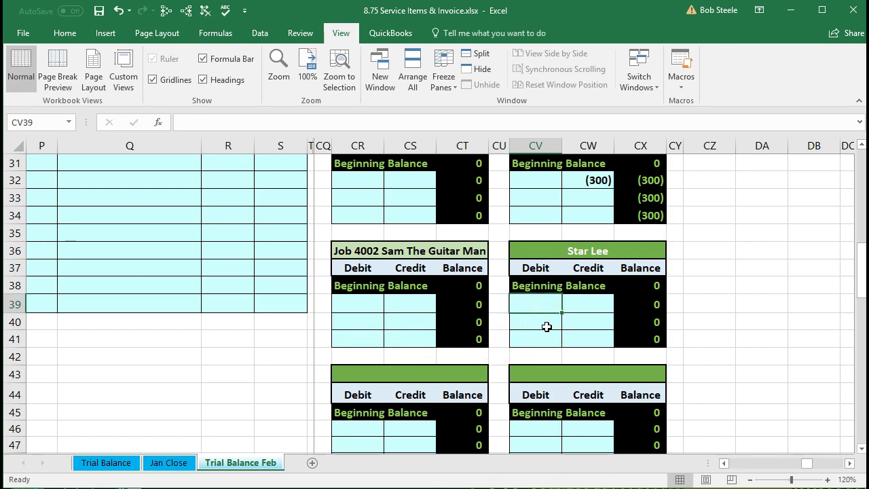
click(546, 303)
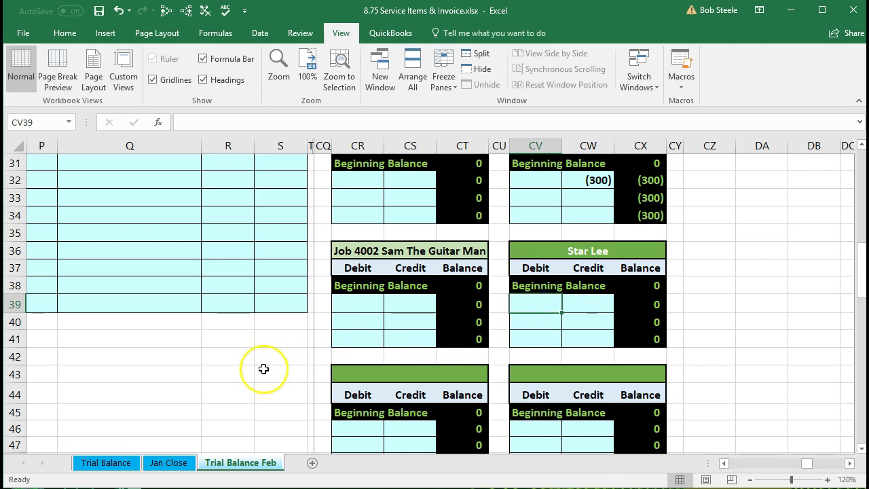
Step: Select the new customer account's first debit cell, CV39
scroll(264, 368, up, 6)
scroll(263, 368, up, 3)
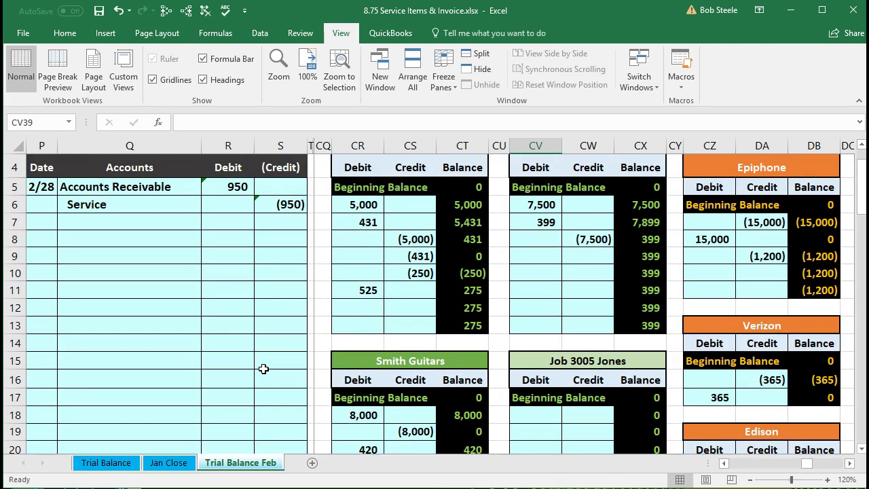
scroll(263, 369, down, 8)
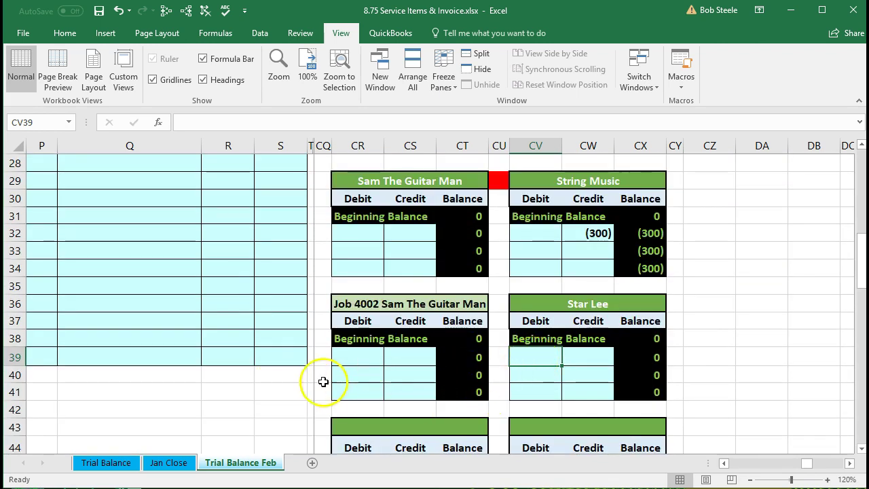
scroll(249, 382, up, 8)
scroll(248, 381, up, 3)
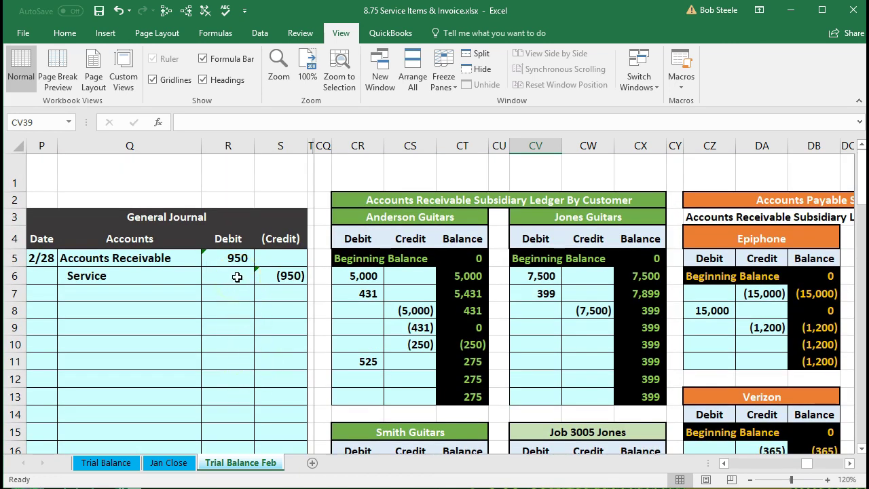
scroll(543, 356, down, 10)
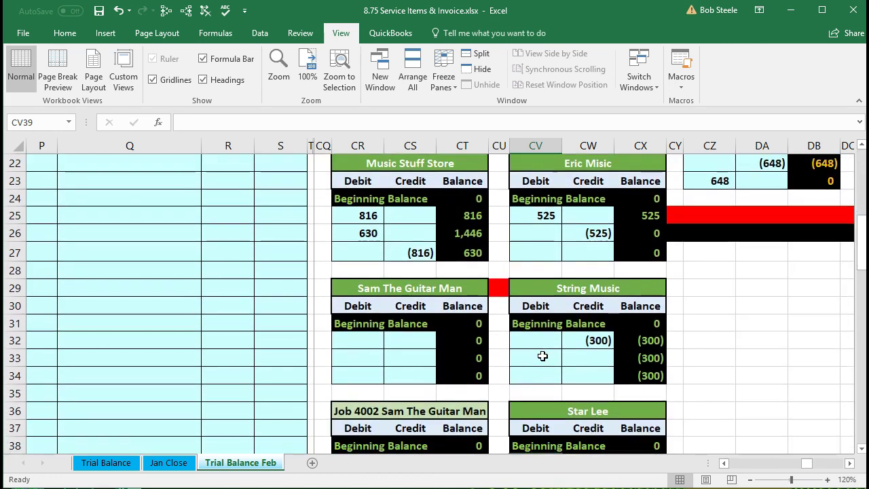
scroll(543, 356, down, 3)
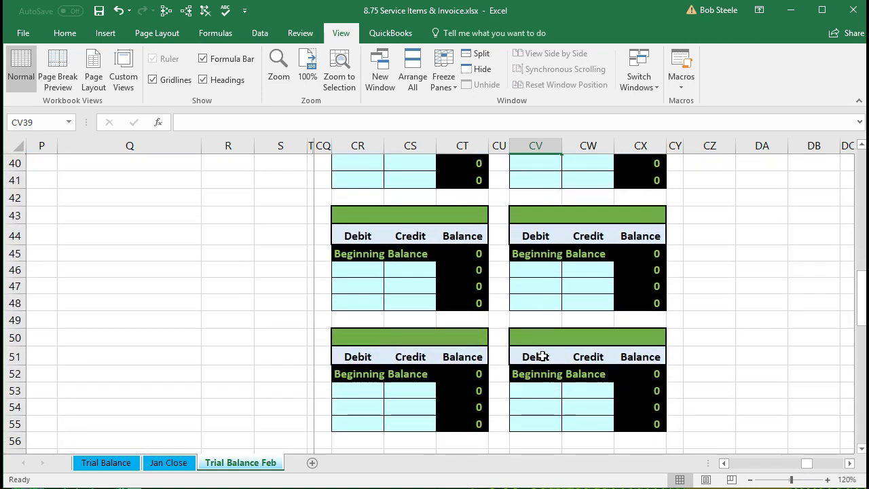
scroll(542, 309, up, 2)
click(538, 255)
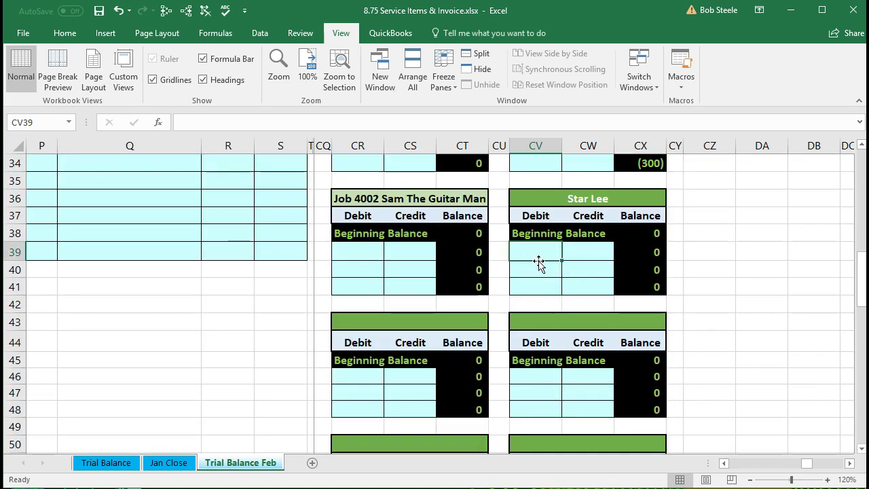
Step: Enter the 950 debit in the new customer account and check its running balance
text(=)
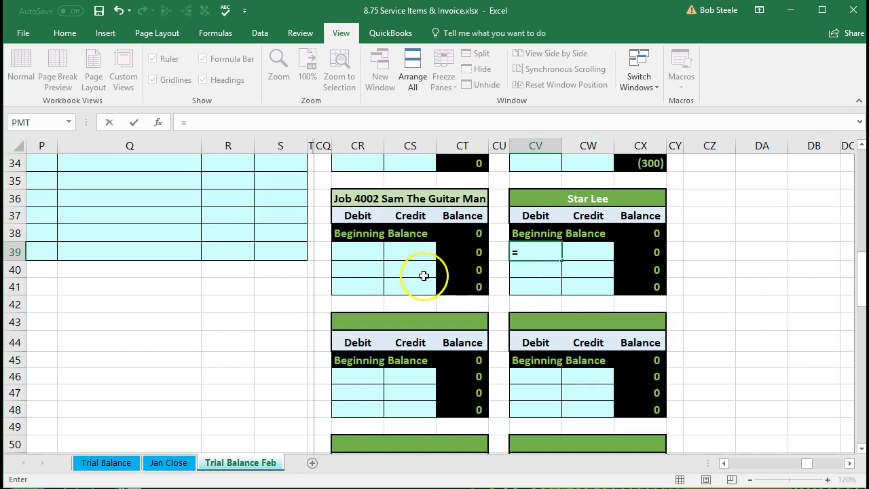
scroll(263, 299, up, 4)
scroll(263, 299, up, 7)
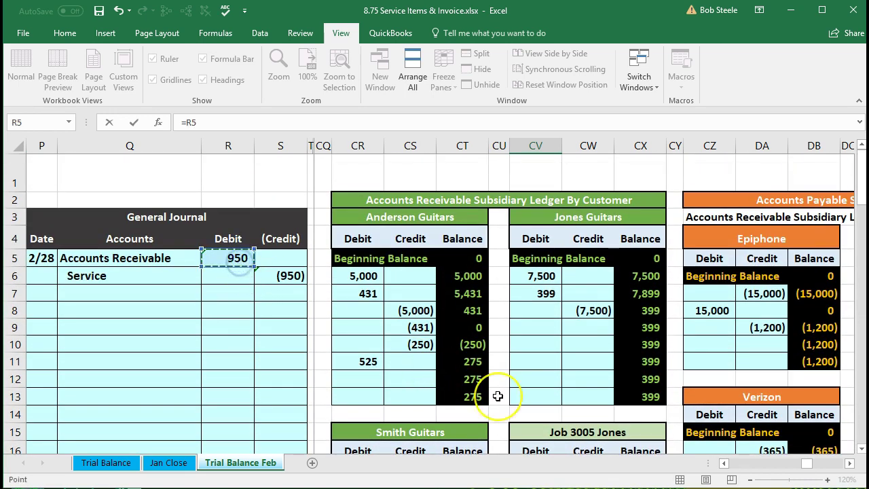
scroll(498, 396, down, 6)
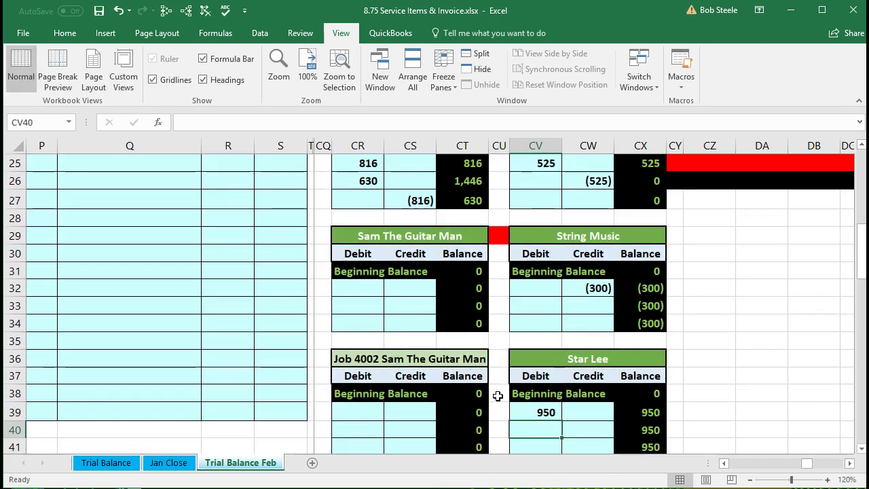
click(645, 337)
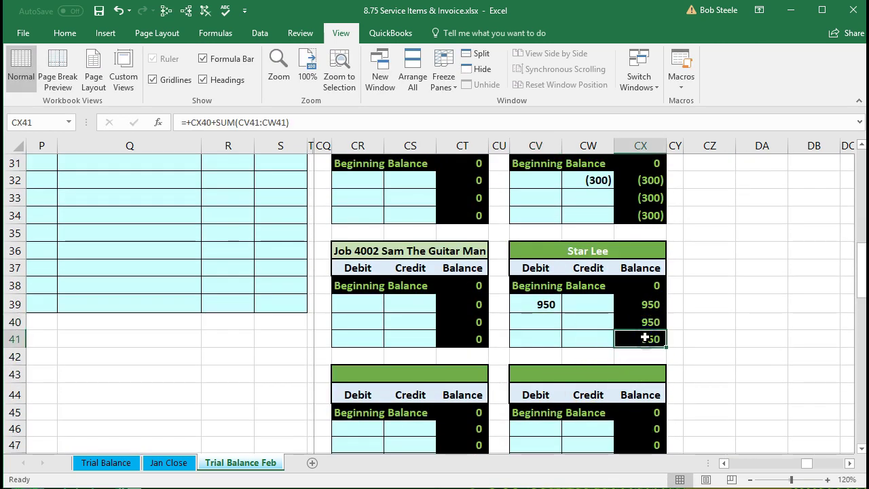
Step: Inspect the Total AR subsidiary ledger formula showing 2,099, then scroll back to the top
scroll(633, 337, down, 3)
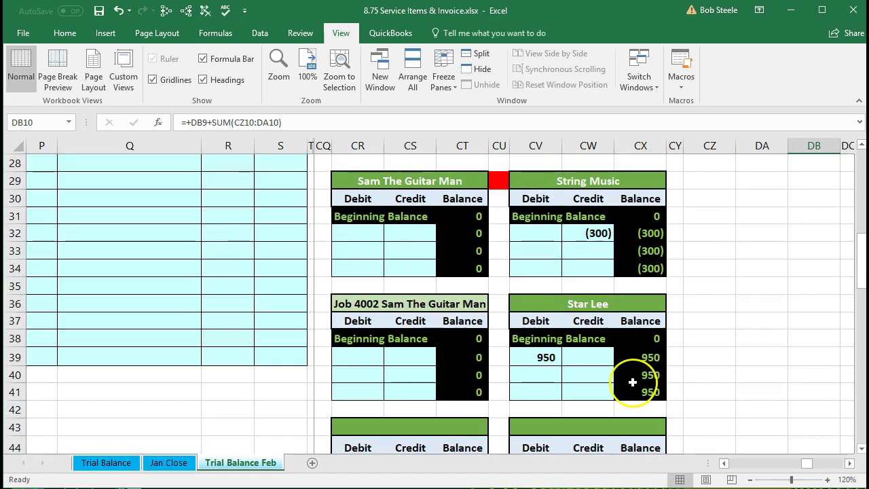
scroll(630, 380, down, 3)
scroll(633, 382, down, 3)
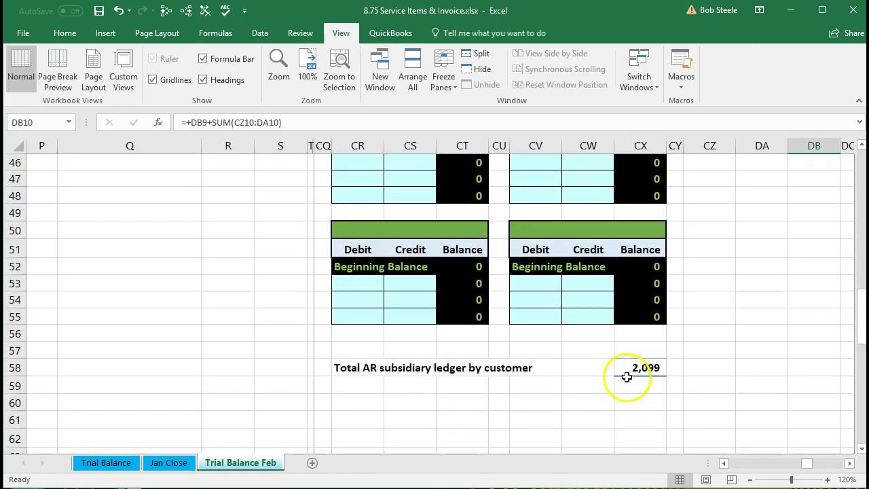
click(628, 370)
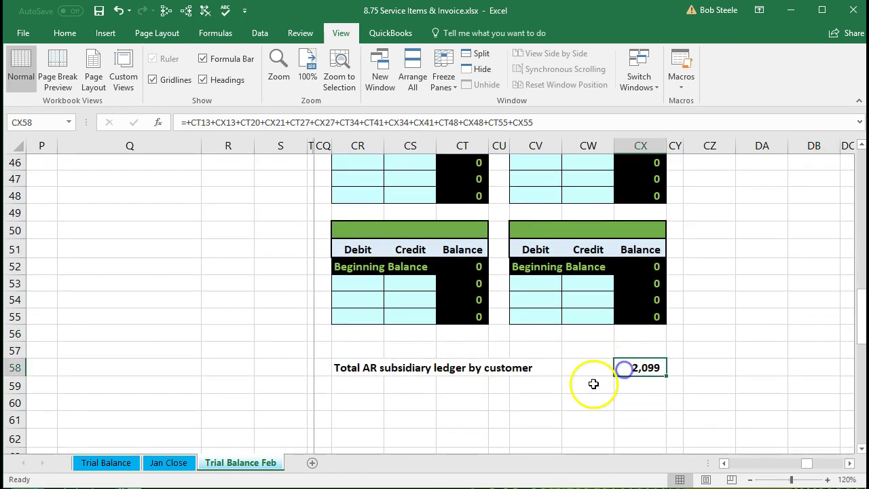
double_click(625, 367)
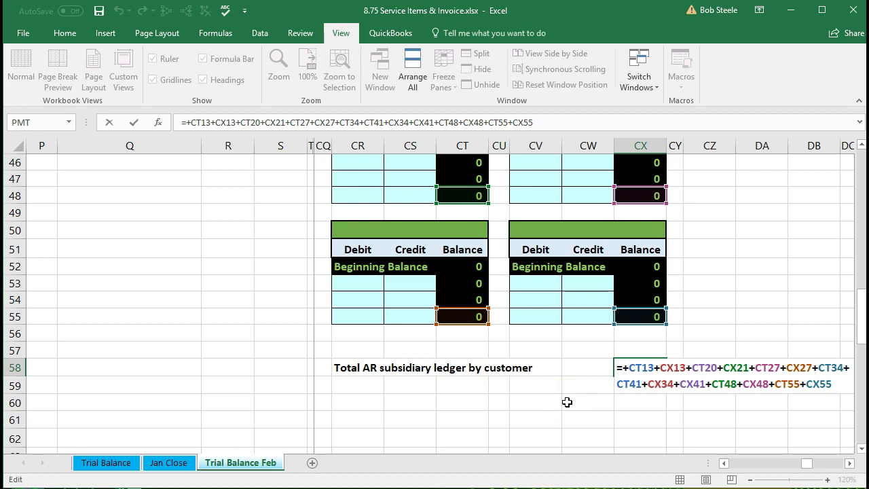
key(Return)
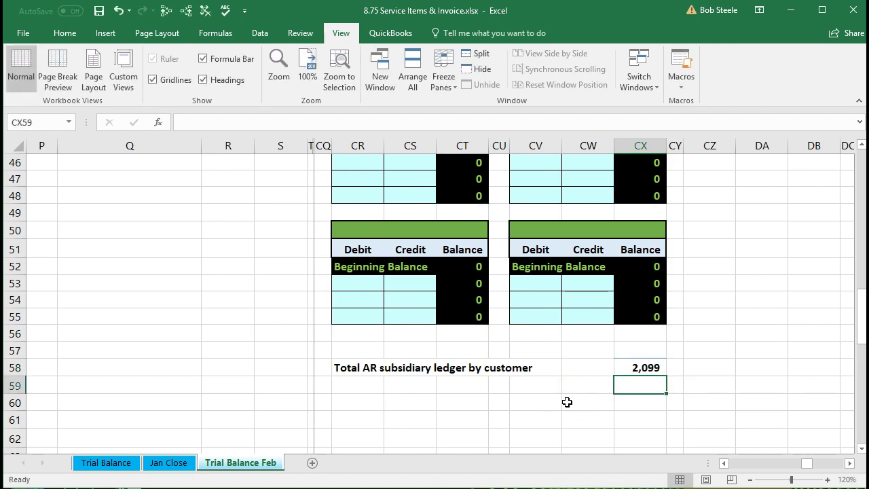
scroll(555, 406, up, 5)
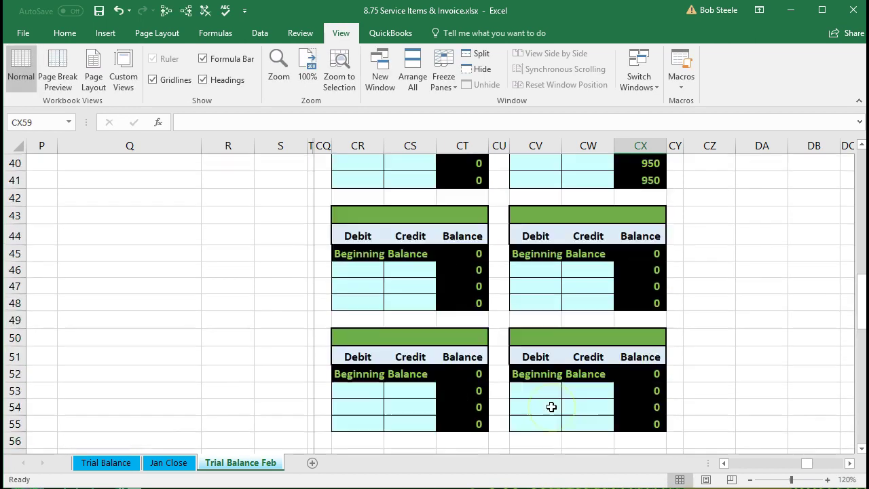
scroll(552, 406, up, 10)
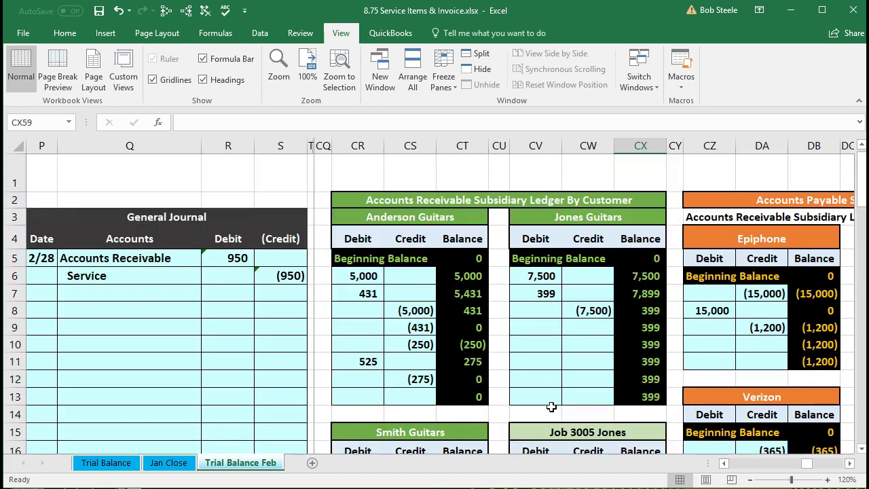
Step: Inspect the (275) credit formula and move to the 2,099 Accounts Receivable trial balance
click(421, 382)
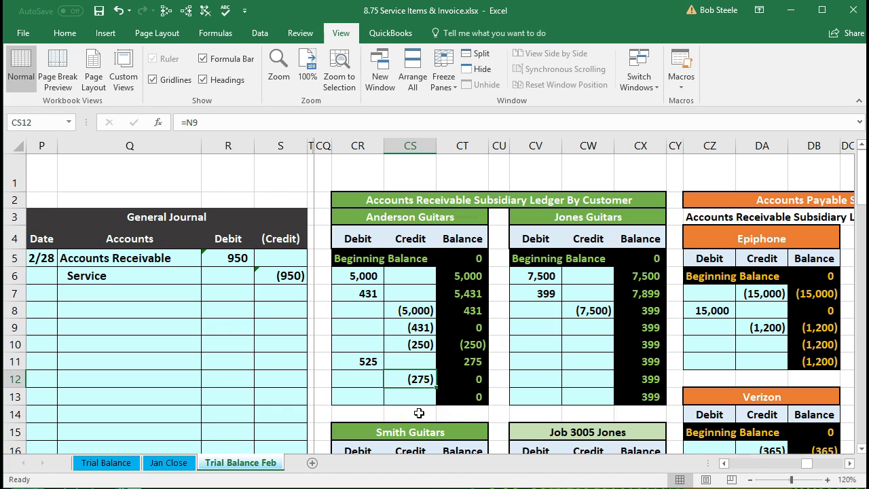
click(404, 410)
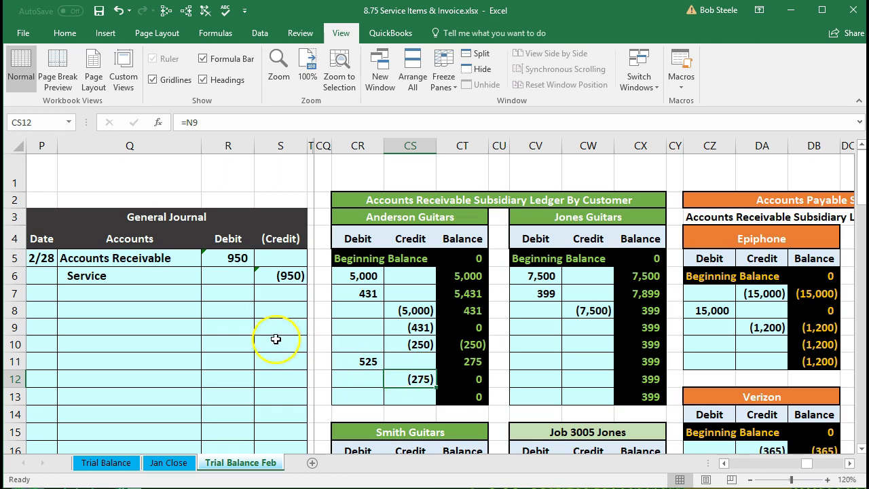
click(287, 319)
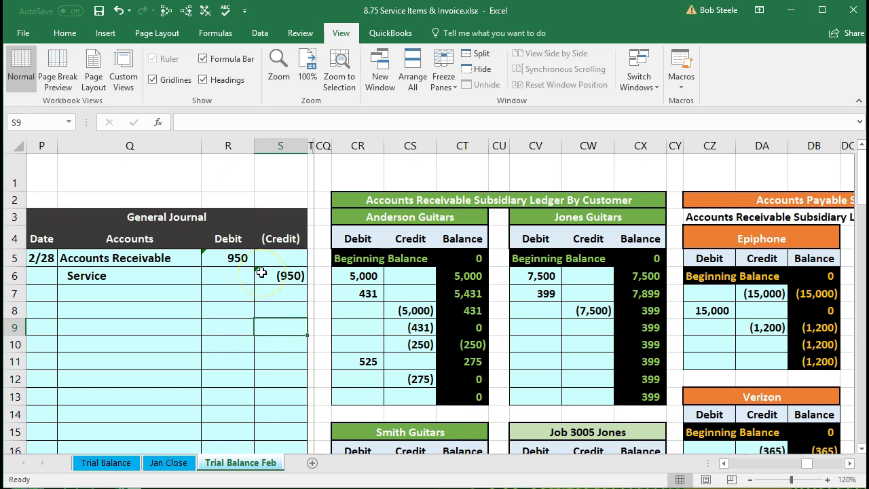
key(Right)
key(Right)
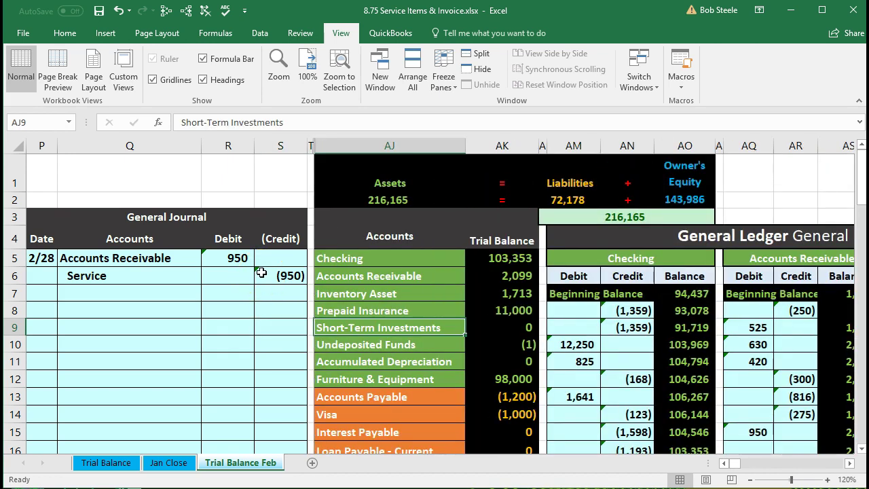
key(Right)
key(Up)
key(Up)
key(Up)
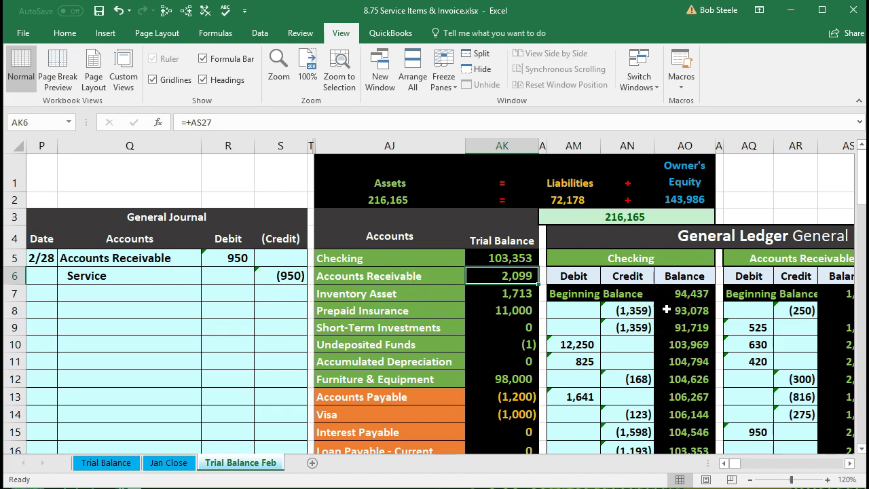
Step: Bring the Accounts Receivable general ledger into view and check its (275) credit
scroll(666, 310, down, 1)
click(849, 464)
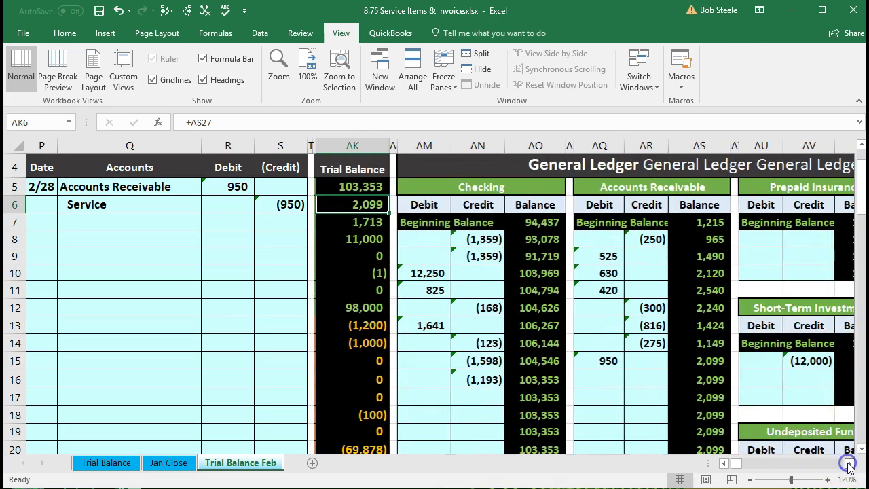
click(654, 350)
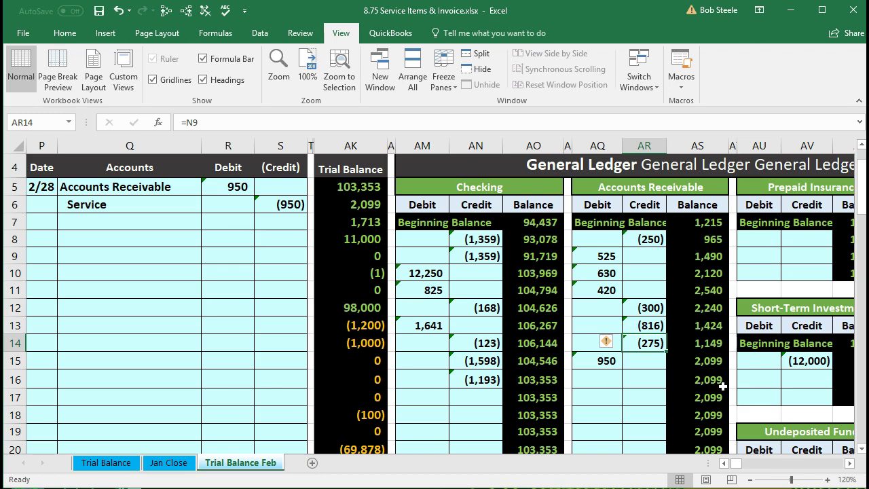
key(Down)
key(Left)
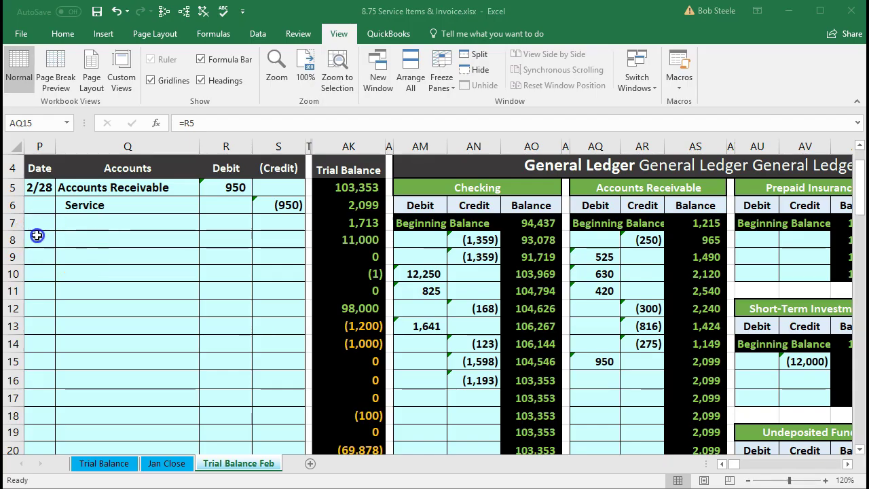
key(F2)
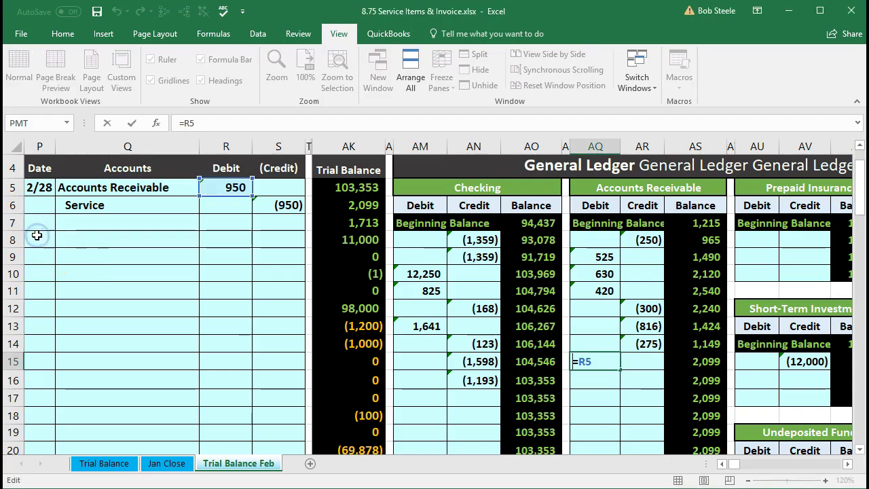
click(45, 242)
key(Return)
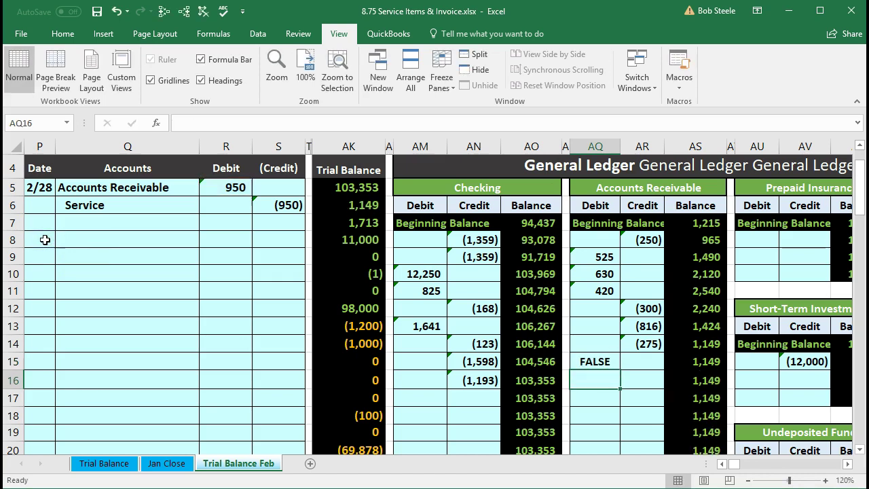
click(116, 11)
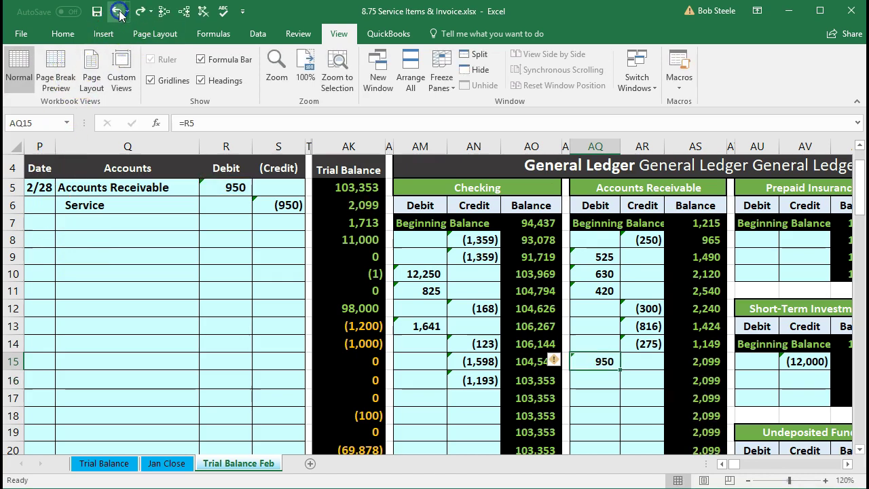
click(45, 240)
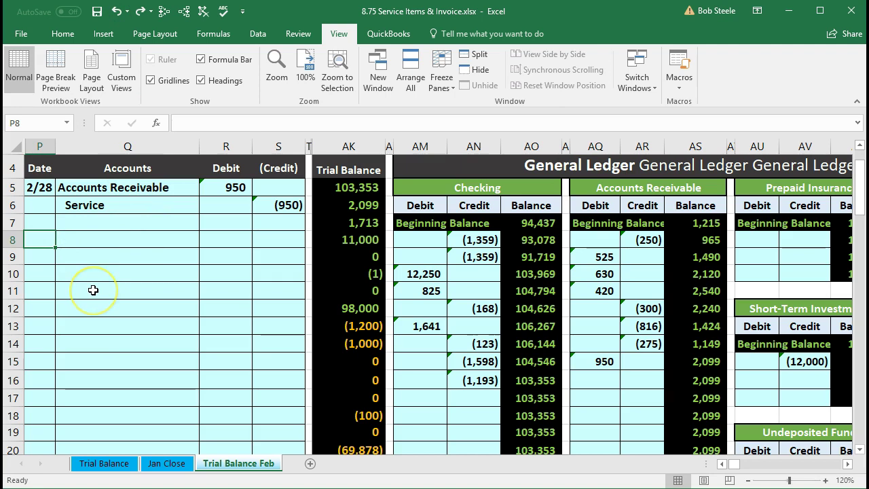
Step: Date a new journal entry 2/28 and paste Accounts Receivable as a value into Q8
text(2/28)
key(Return)
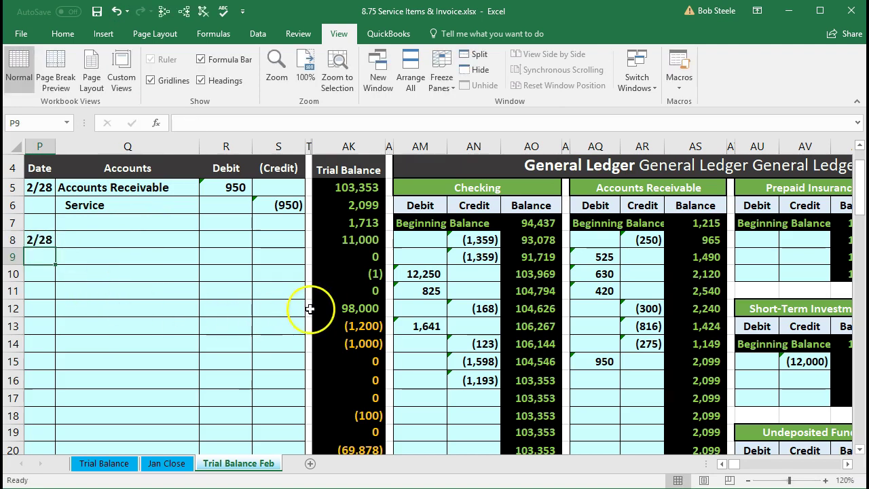
key(Right)
key(Right)
key(Right)
key(Right)
key(Right)
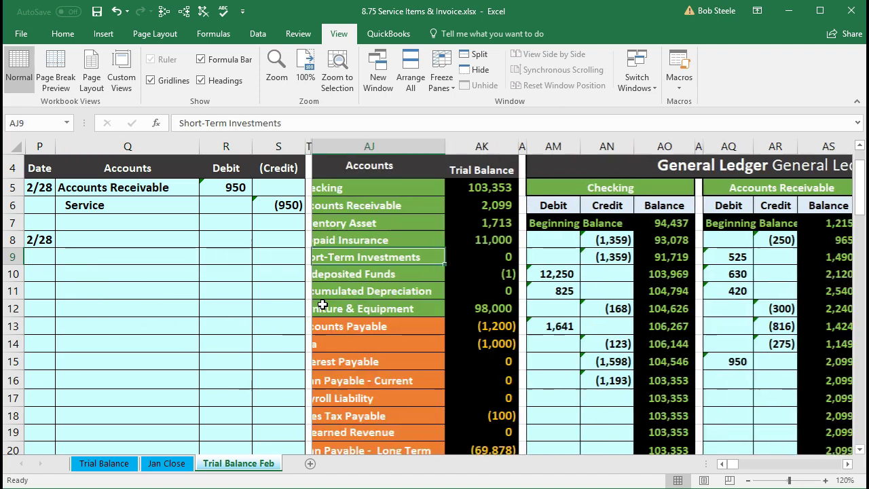
click(334, 189)
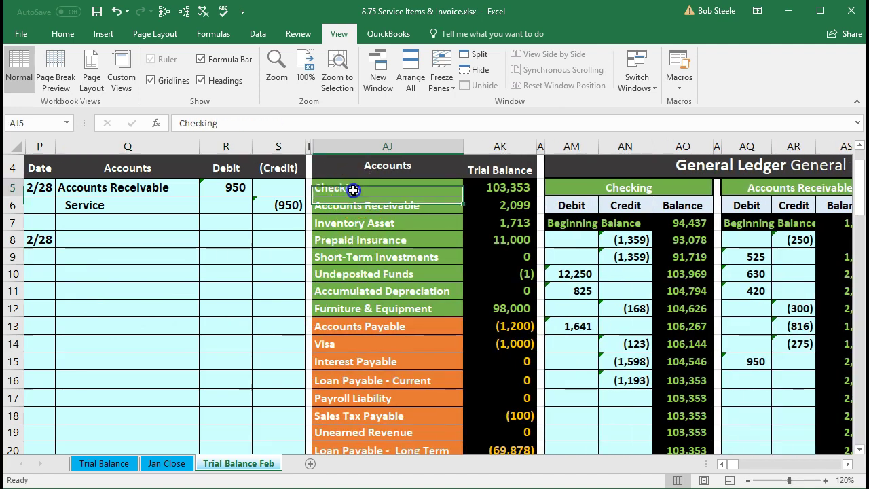
click(360, 201)
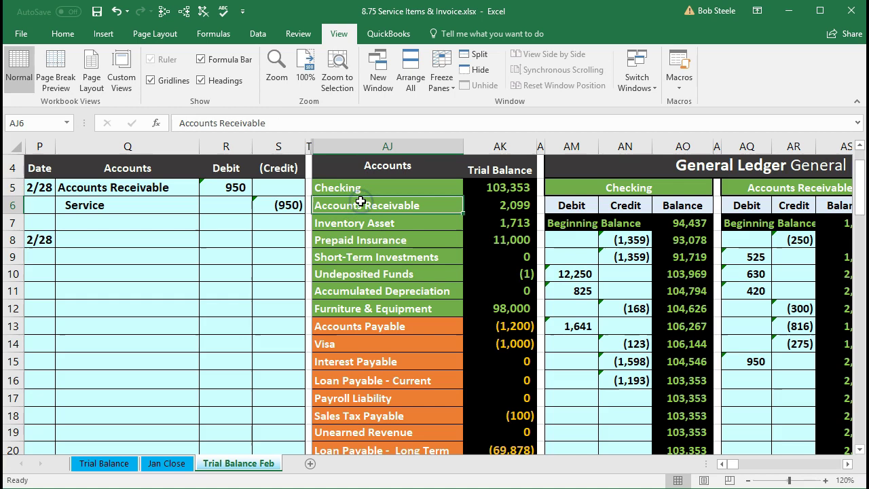
drag(370, 207, 444, 206)
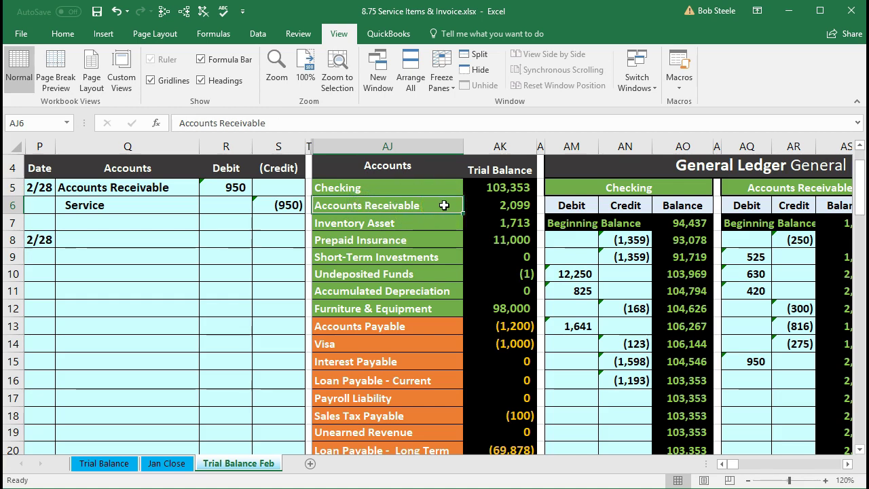
right_click(444, 205)
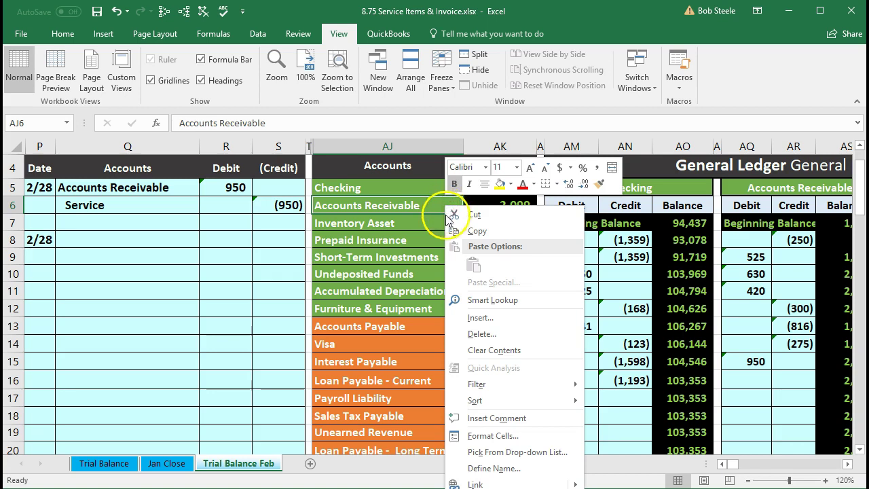
click(452, 228)
click(163, 241)
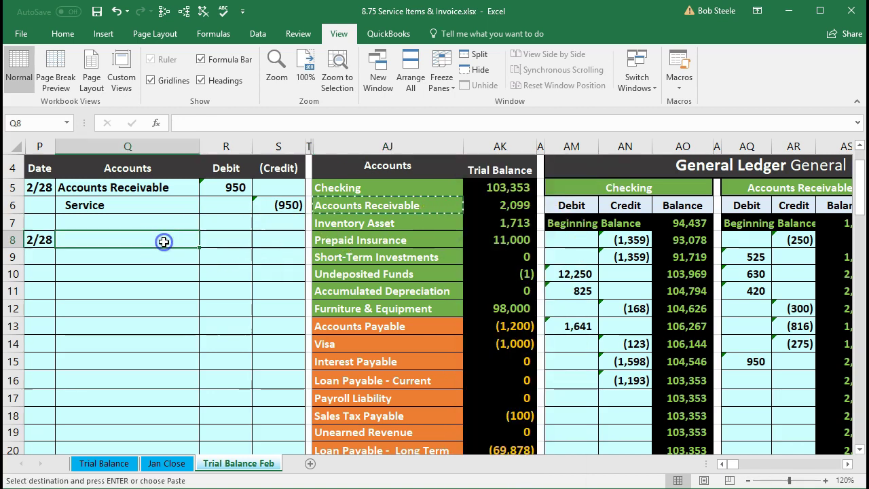
right_click(163, 242)
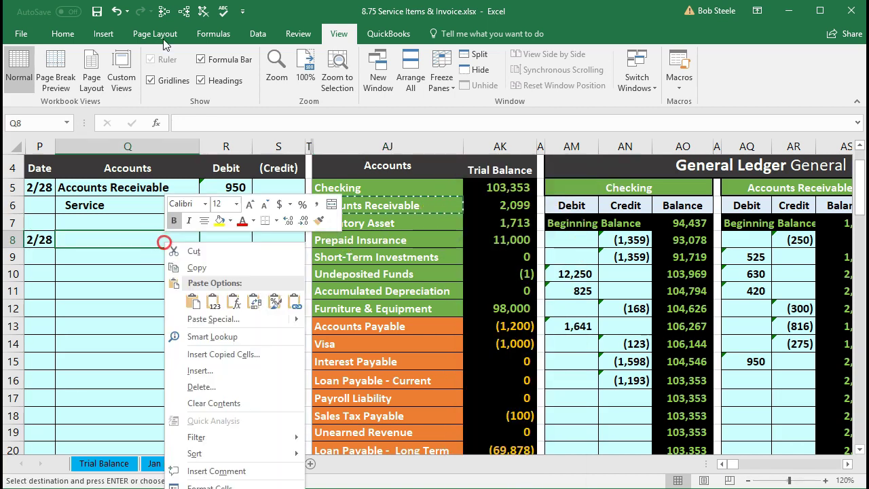
click(214, 301)
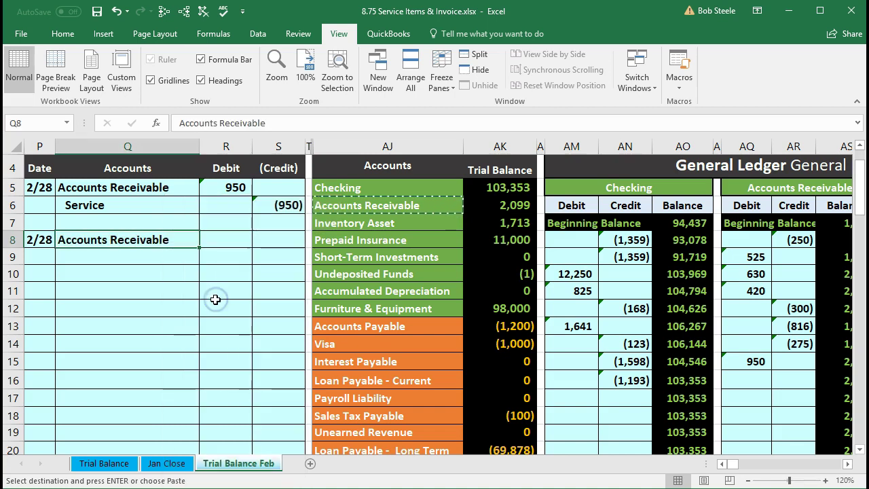
Step: Paste Service as a value into Q9 and indent it beneath Accounts Receivable
scroll(319, 328, down, 3)
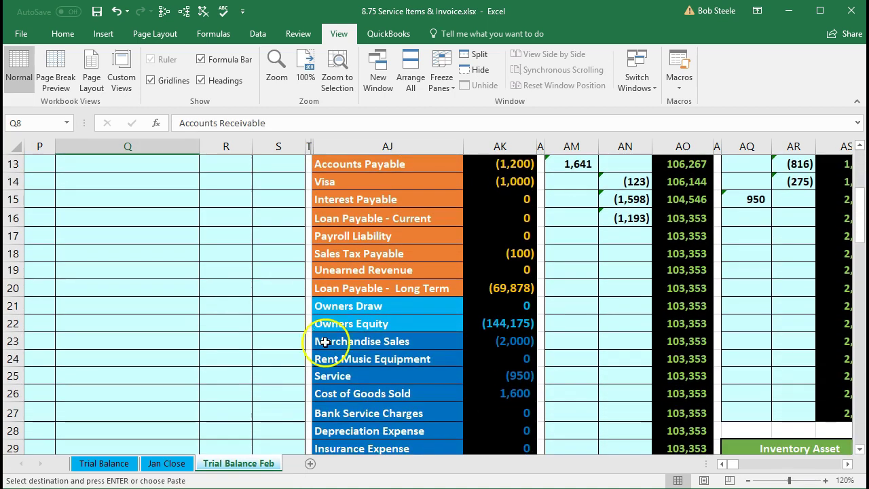
click(348, 378)
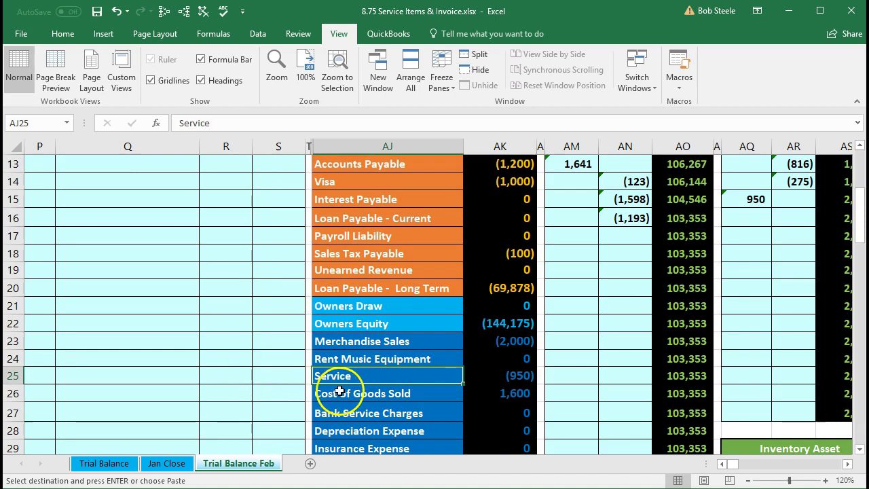
right_click(360, 379)
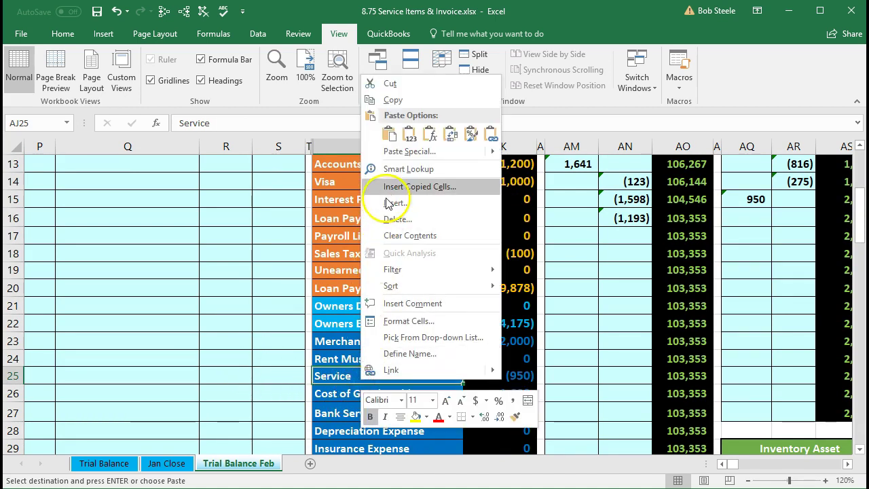
click(394, 101)
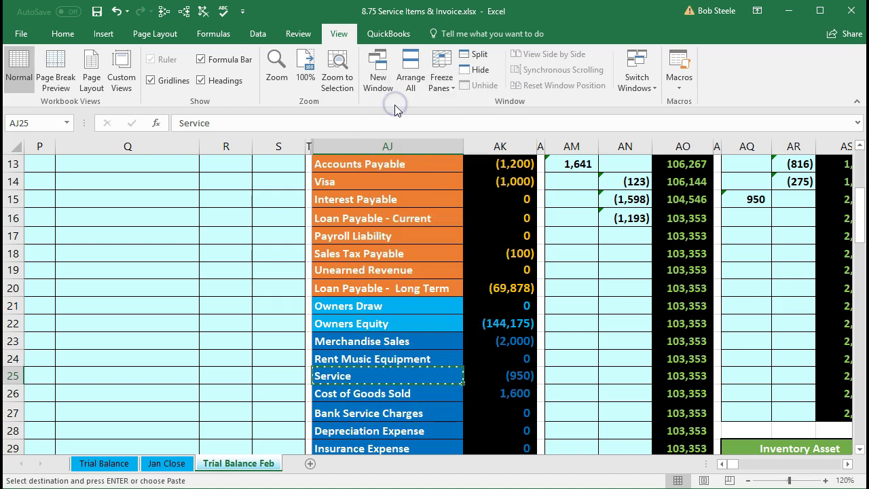
scroll(220, 276, up, 3)
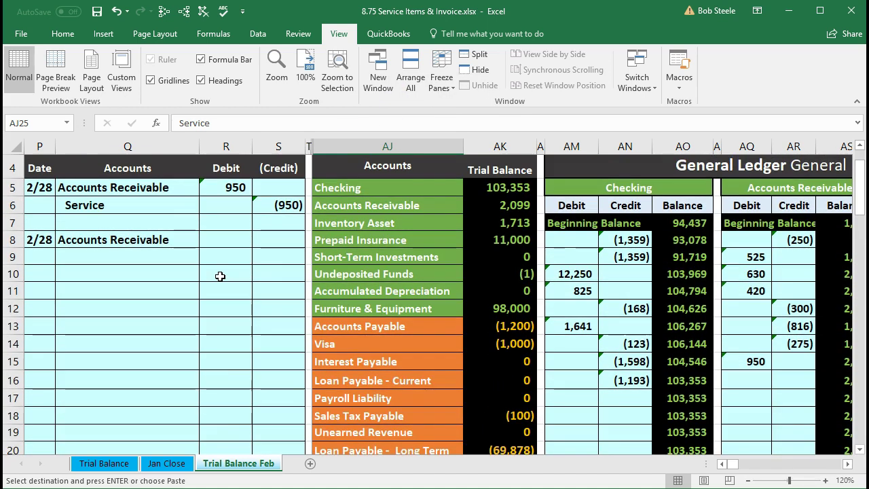
click(165, 254)
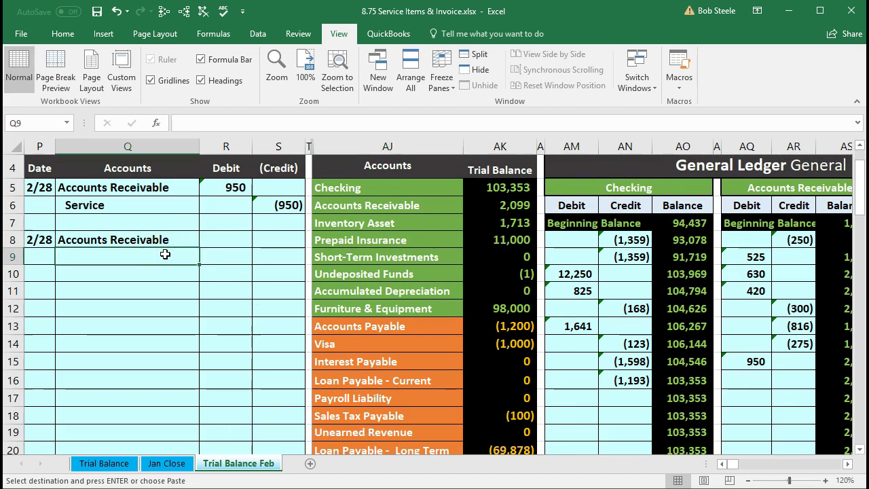
right_click(165, 254)
click(210, 311)
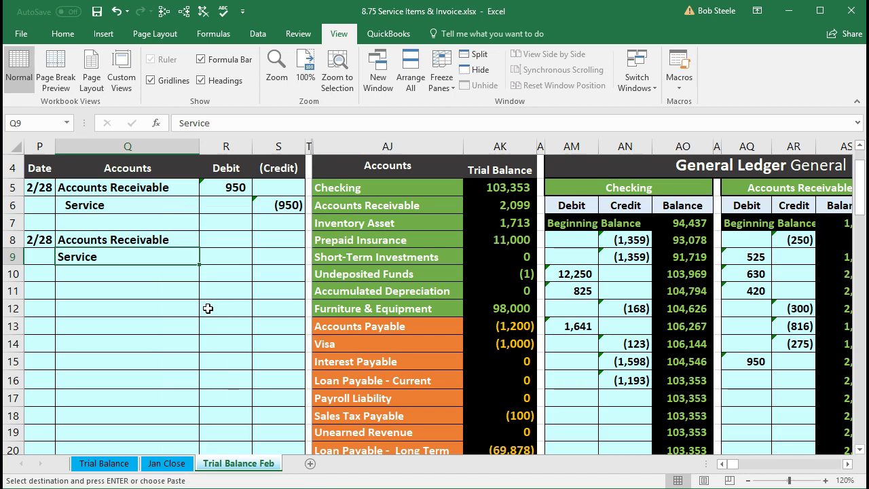
click(63, 34)
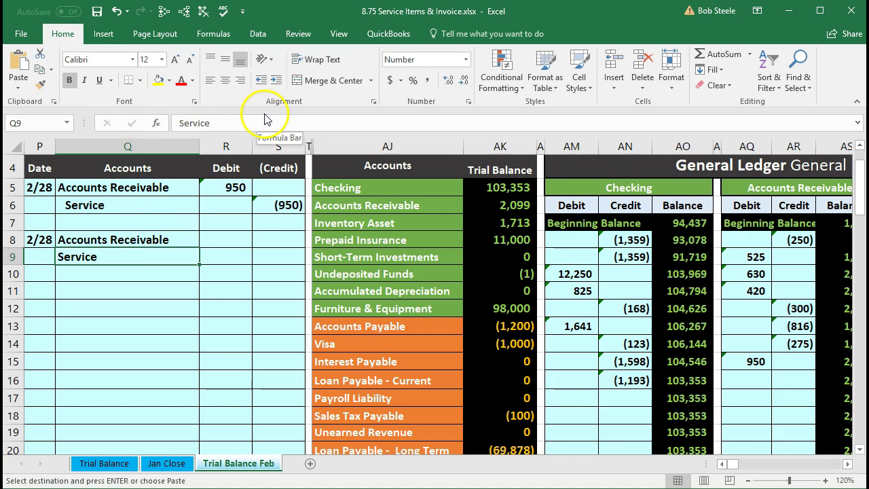
click(275, 81)
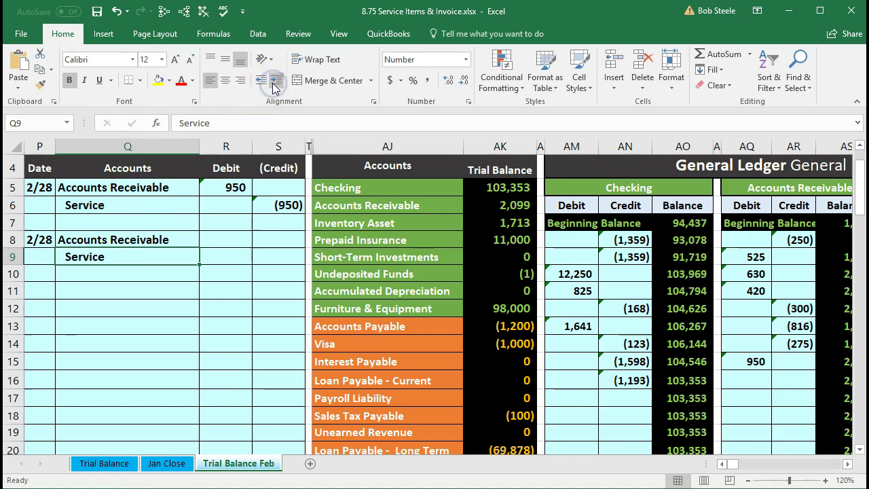
click(234, 239)
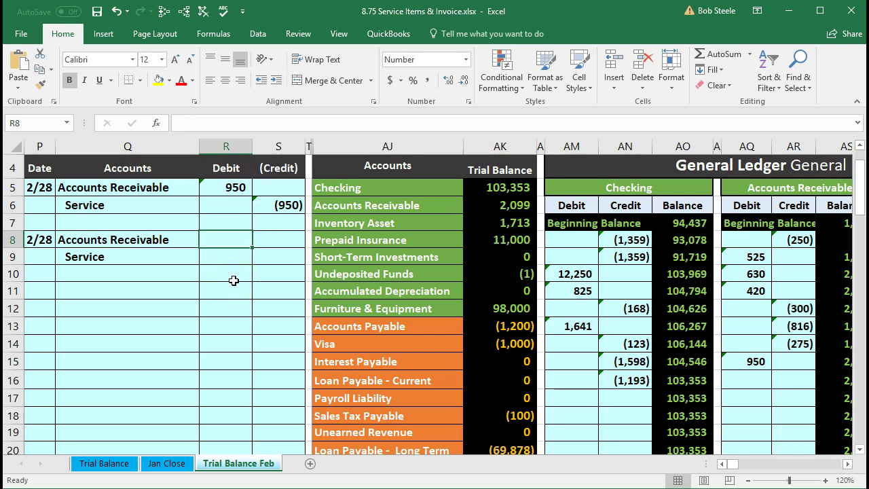
Step: Debit Accounts Receivable 950 (=190*5) in R8 and credit Service (950) with =-R8 in S9
text(=)
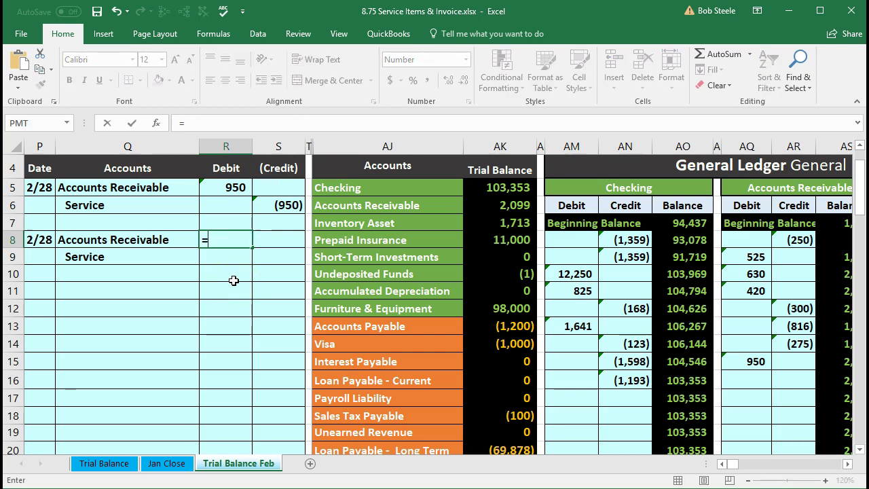
text(190*)
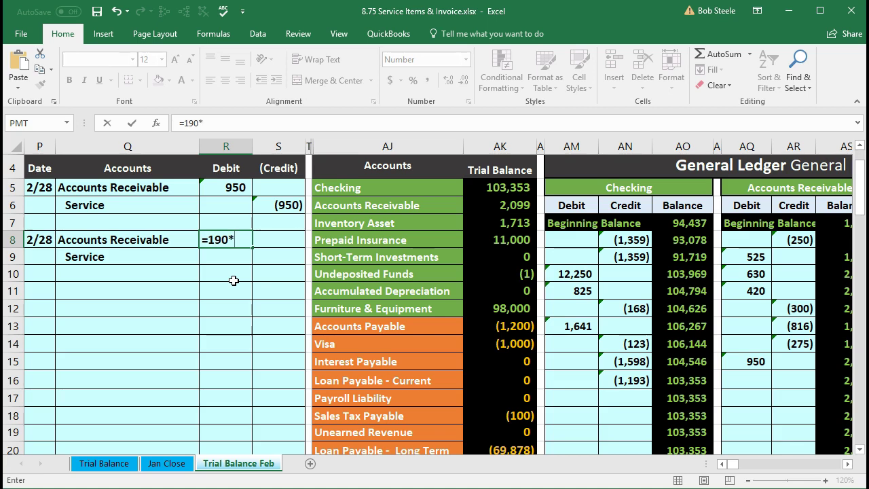
key(Return)
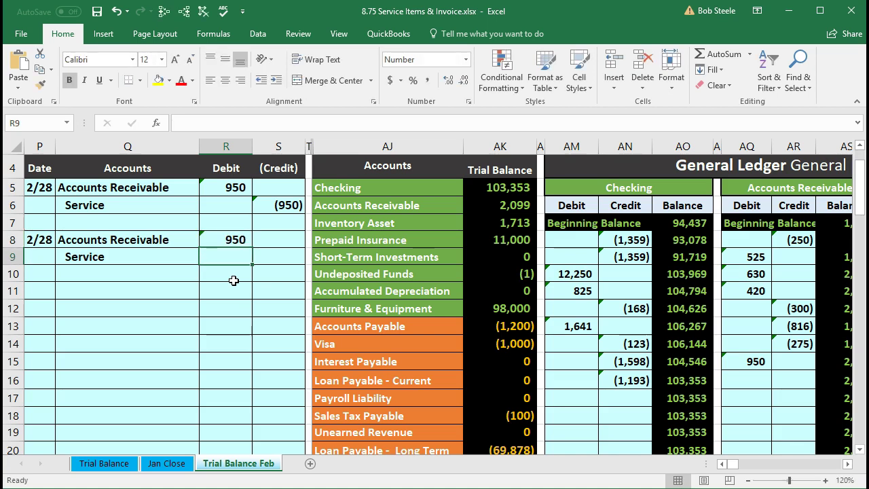
key(Right)
text(=-)
key(Left)
key(Up)
key(Return)
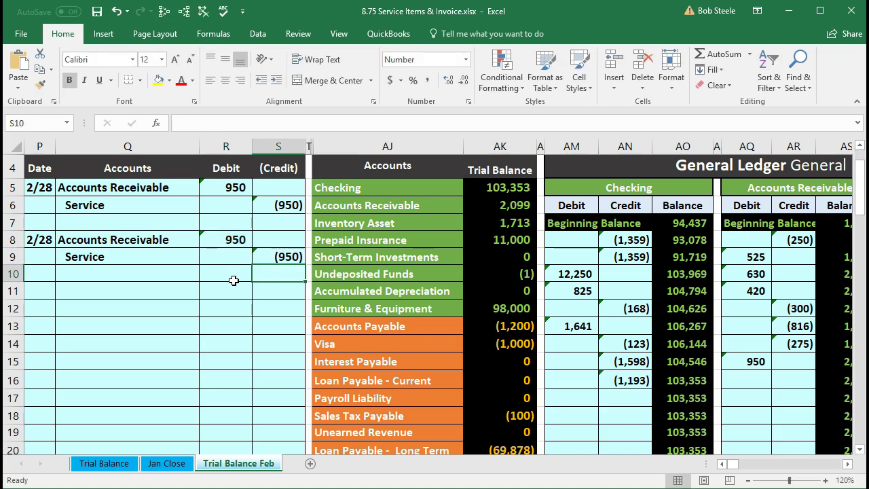
drag(142, 239, 260, 249)
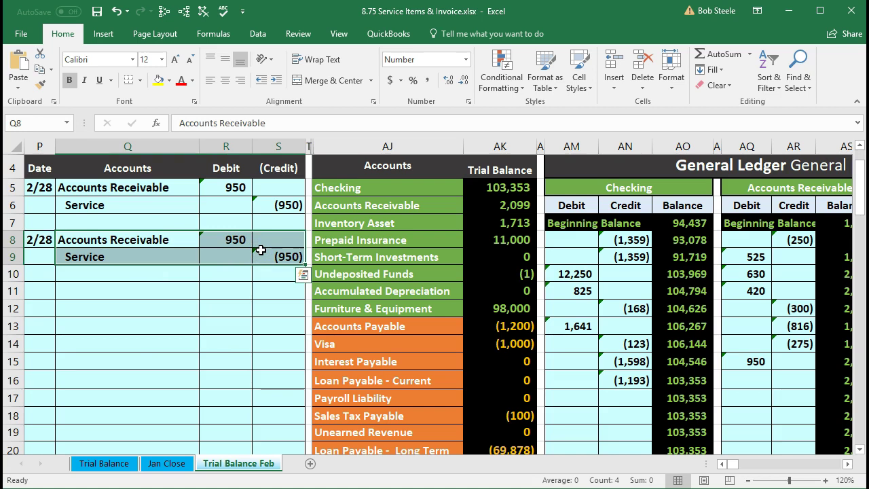
Step: Go to the Accounts Receivable general ledger and its next empty debit cell, AQ16
drag(140, 238, 201, 242)
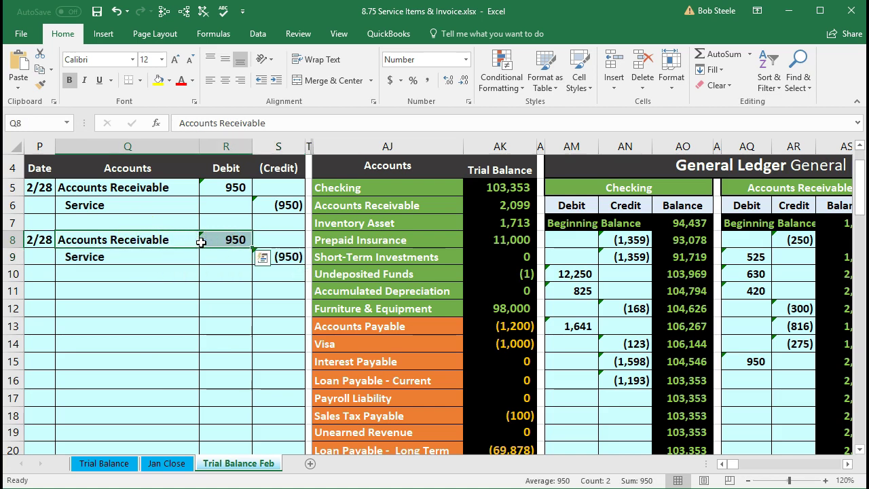
drag(458, 205, 475, 205)
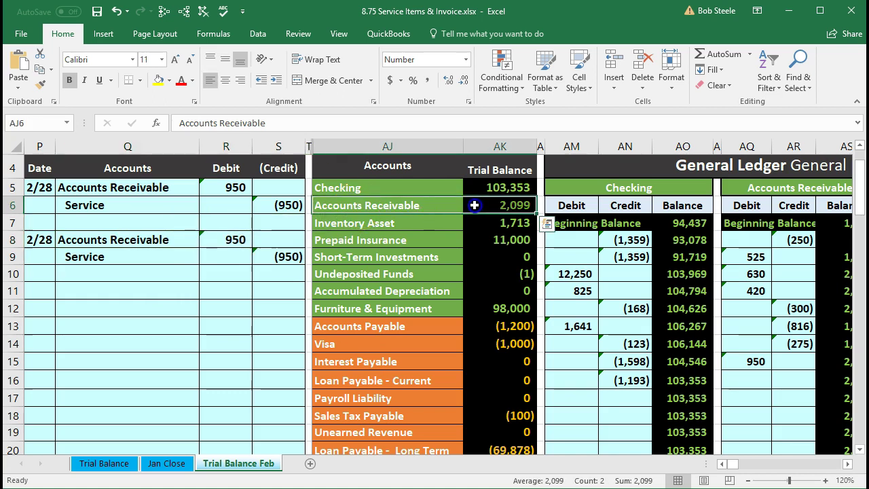
click(743, 190)
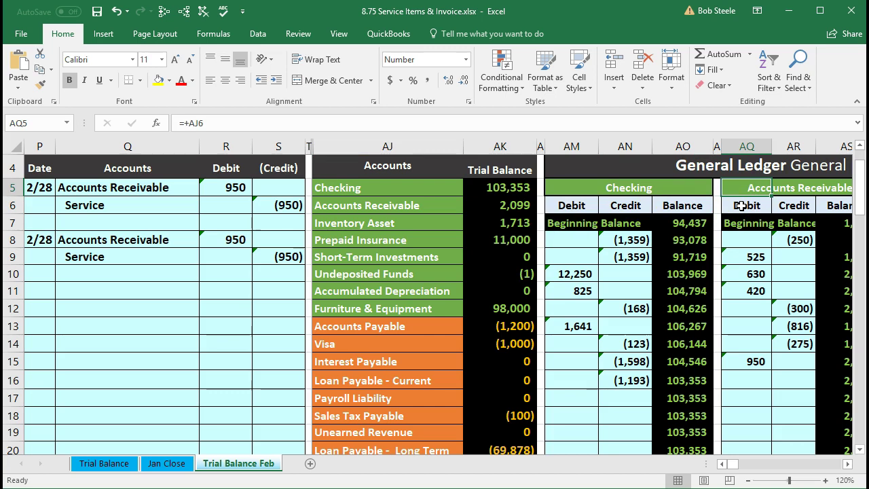
key(Right)
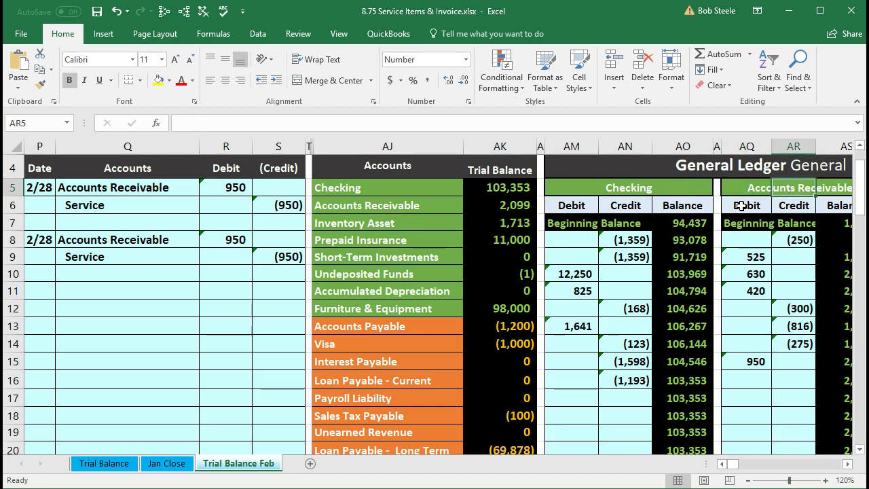
key(Right)
key(Right)
key(Right)
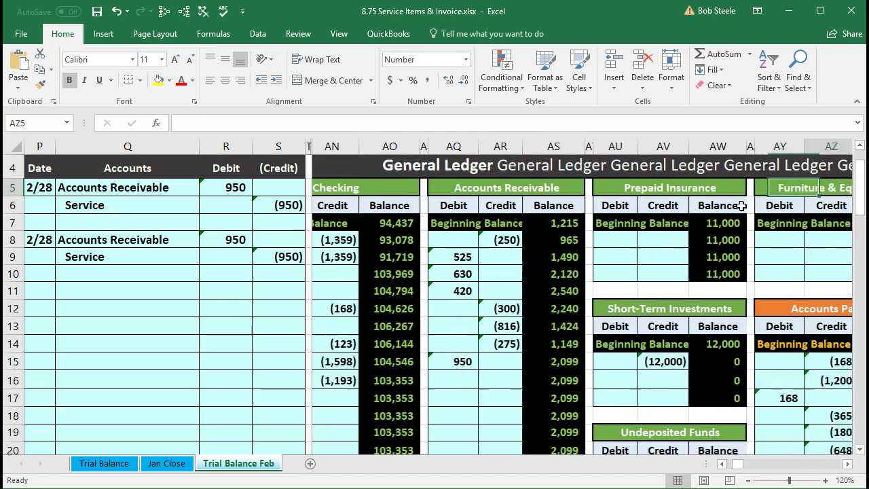
key(Left)
key(Left)
key(Left)
key(Left)
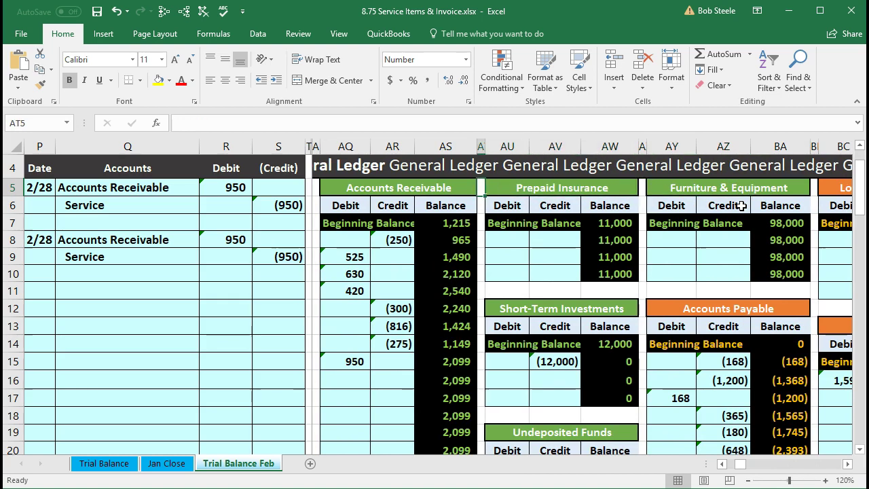
key(Down)
key(Down)
key(Down)
key(Down)
key(Down)
key(Down)
key(Down)
key(Down)
key(Down)
key(Down)
key(Down)
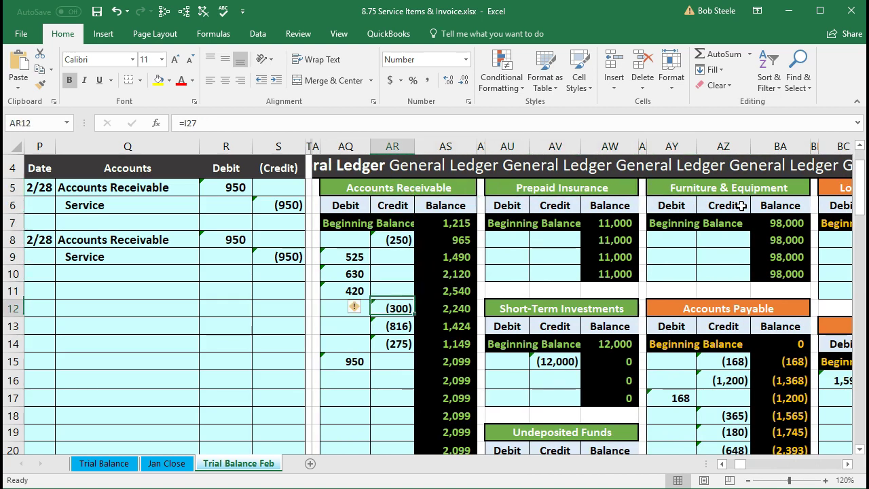
key(Left)
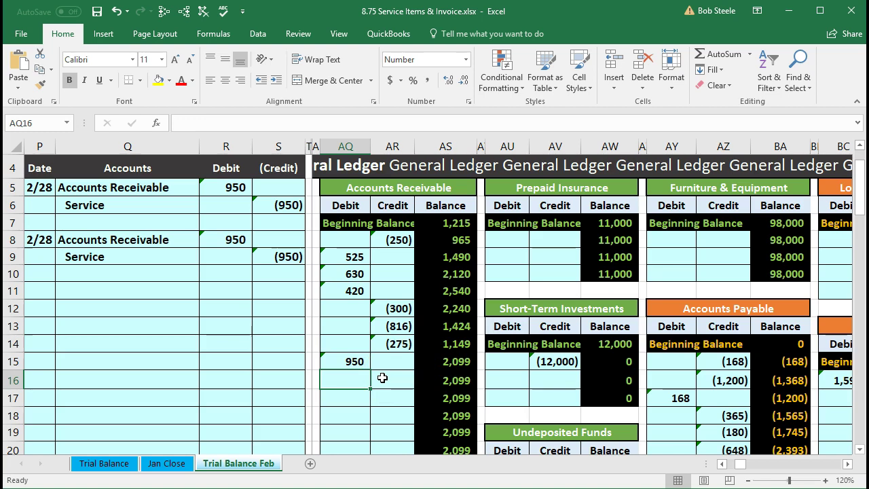
Step: Link AQ16 to journal cell R8 for a 950 debit, and verify the 3,049 balance and trial balance
text(=)
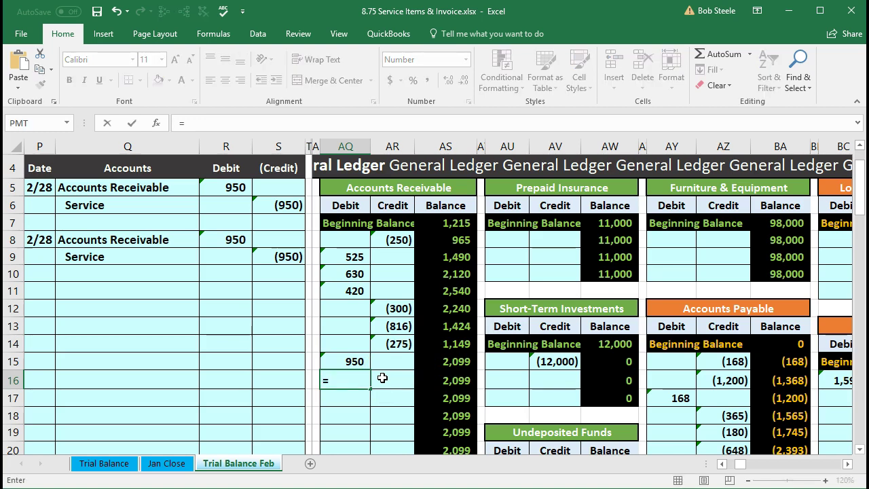
click(233, 239)
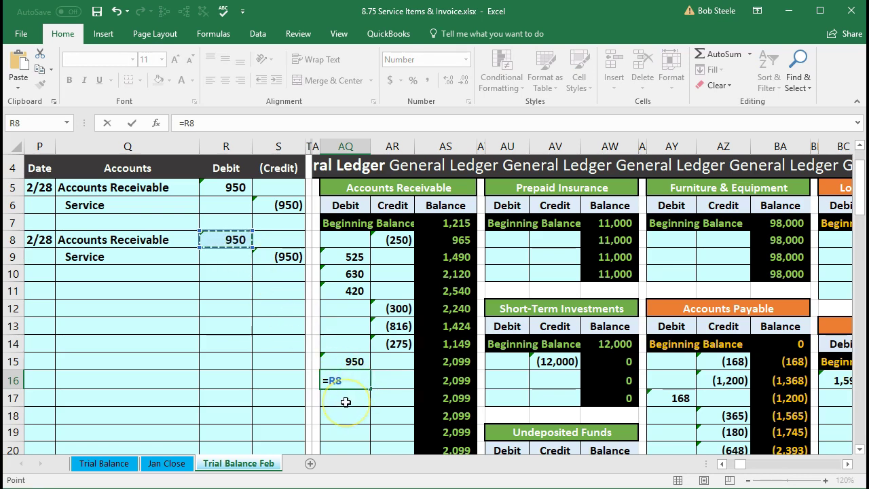
key(Return)
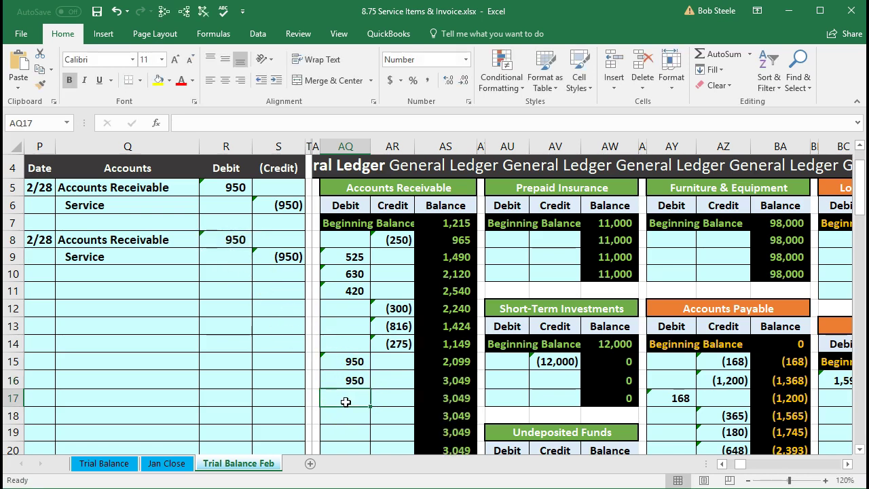
click(418, 381)
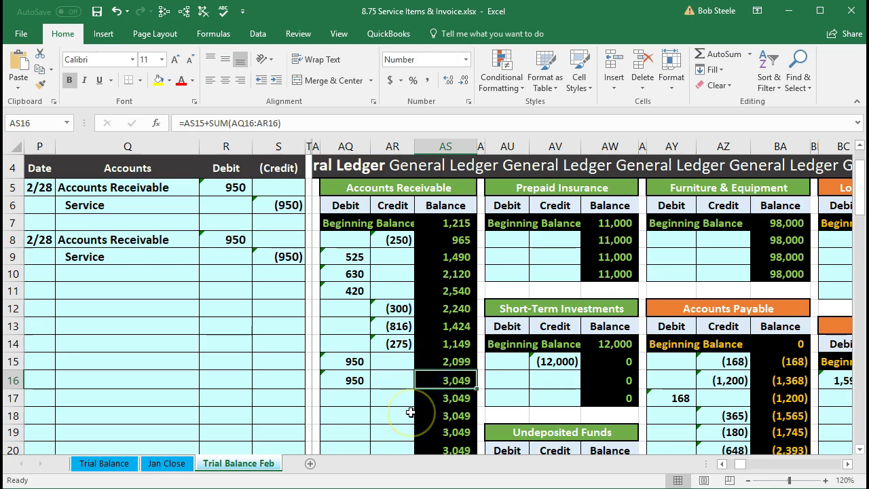
key(Left)
key(Left)
key(Left)
key(Left)
key(Left)
key(Left)
key(Left)
key(Left)
key(Left)
key(Left)
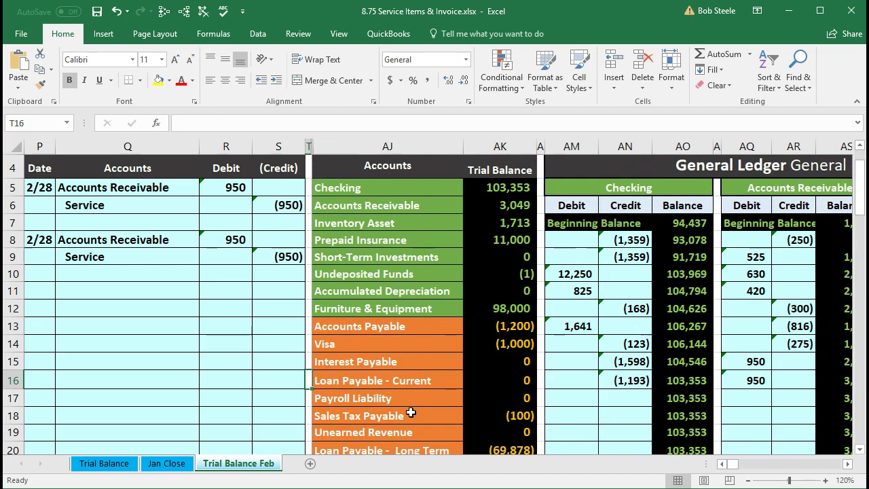
click(484, 210)
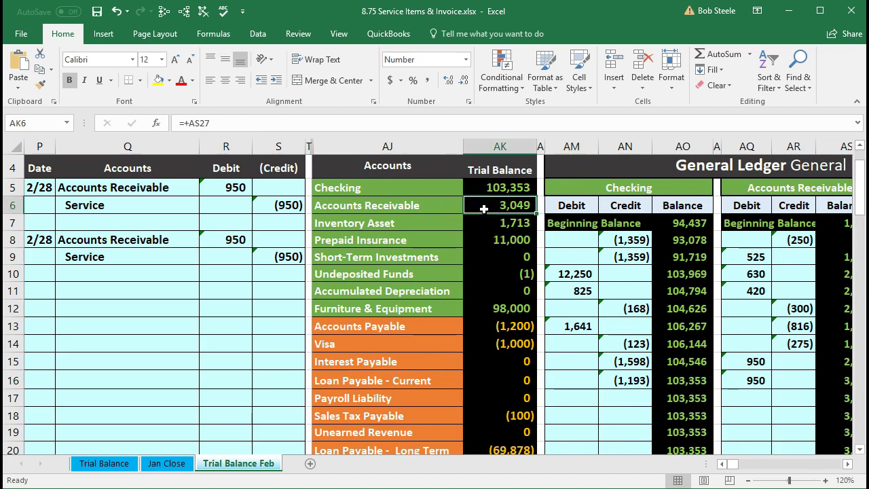
Step: Select the Service line in the new journal entry and in the trial balance
drag(169, 258, 273, 252)
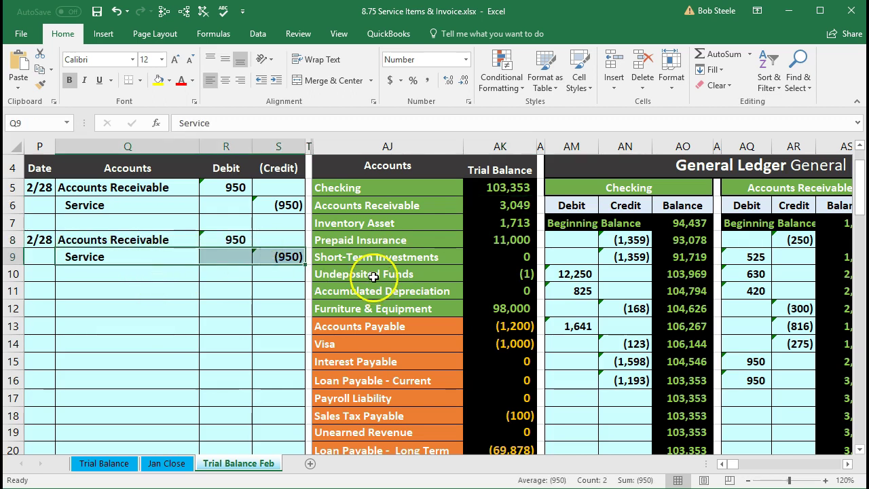
scroll(370, 273, down, 4)
scroll(373, 277, down, 1)
drag(381, 272, 478, 266)
key(ctrl+v)
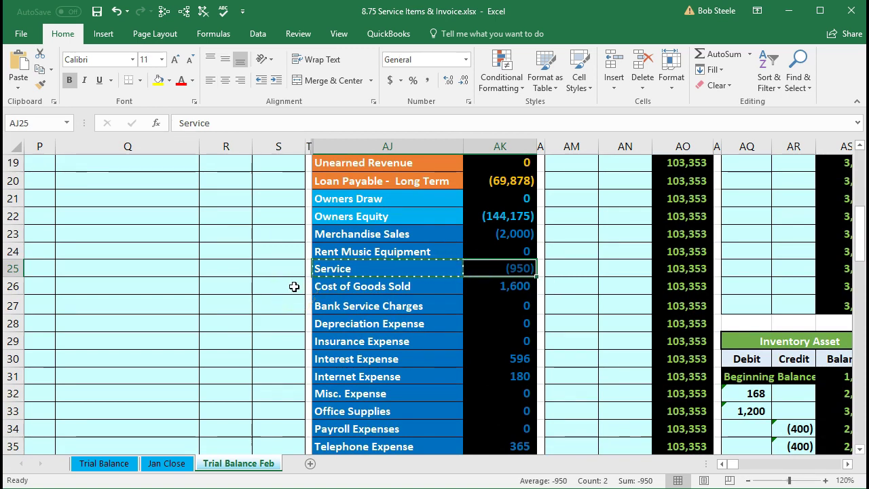
Step: Link the Service ledger's next credit row, BL9, to journal cell S9 for a (950) credit
key(Right)
key(Right)
key(Right)
key(Right)
key(Right)
key(Right)
key(Right)
key(Right)
key(Right)
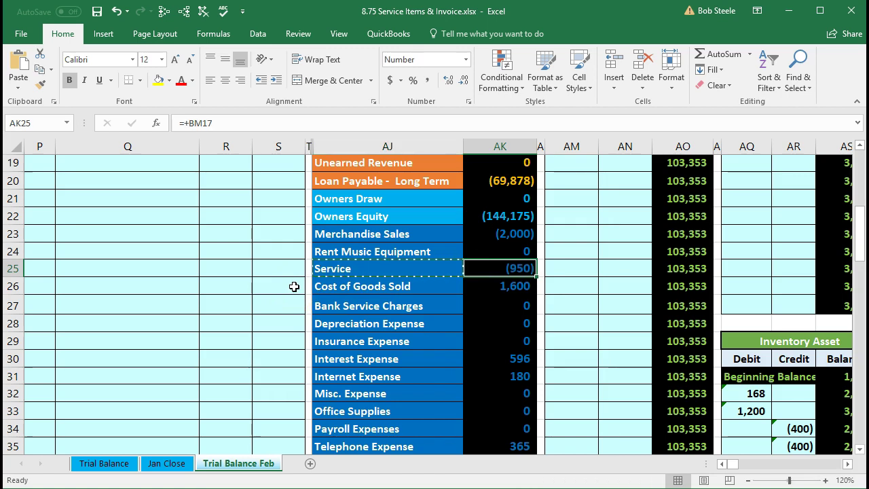
key(Right)
key(Right)
key(Right)
key(Right)
key(Right)
key(Right)
key(Right)
key(Right)
key(Right)
key(Right)
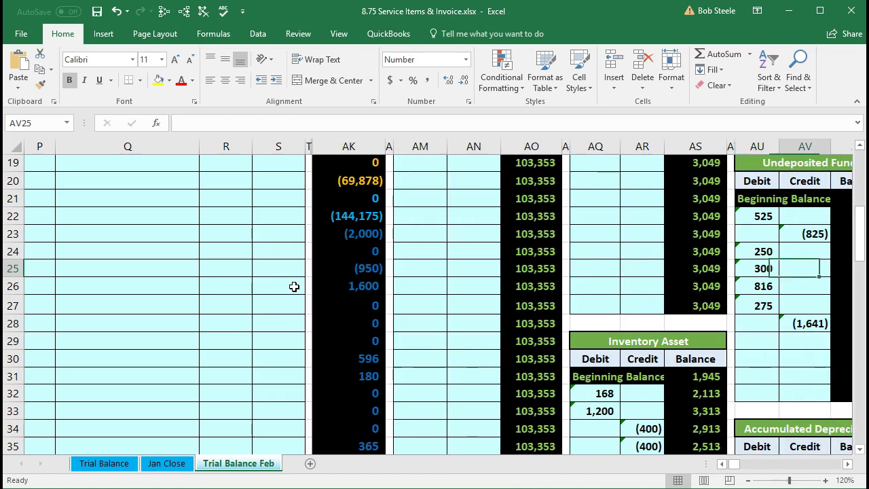
key(Right)
key(Right)
key(Right)
key(Right)
key(Right)
key(Right)
key(Right)
key(Right)
key(Right)
key(Right)
key(Right)
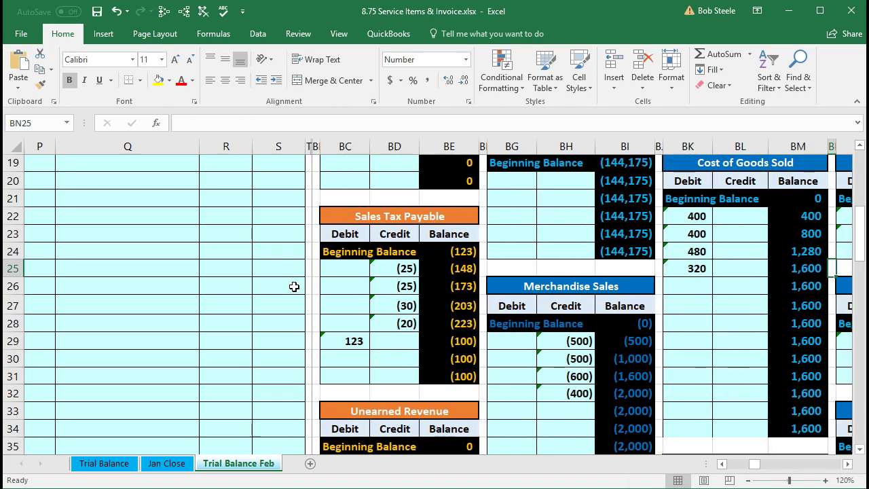
scroll(294, 287, up, 1)
click(504, 229)
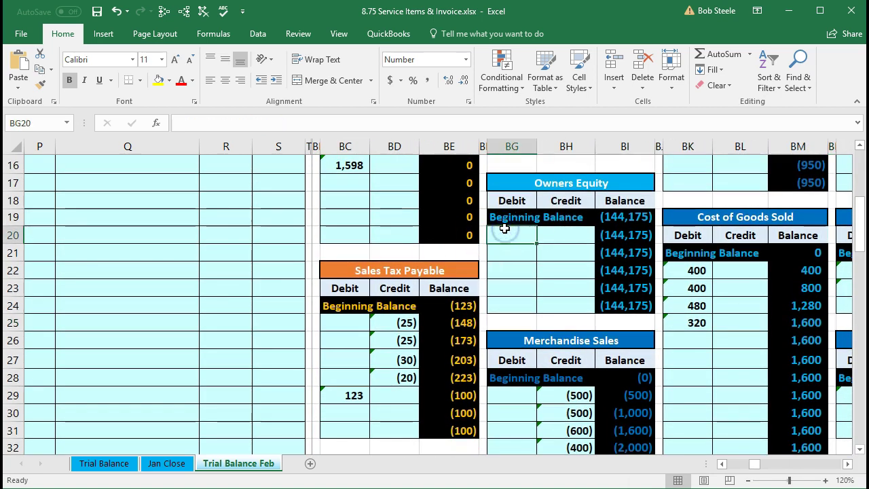
key(Right)
key(Right)
key(Right)
key(Right)
key(Right)
key(Right)
key(Right)
key(Right)
key(Right)
key(Right)
key(Right)
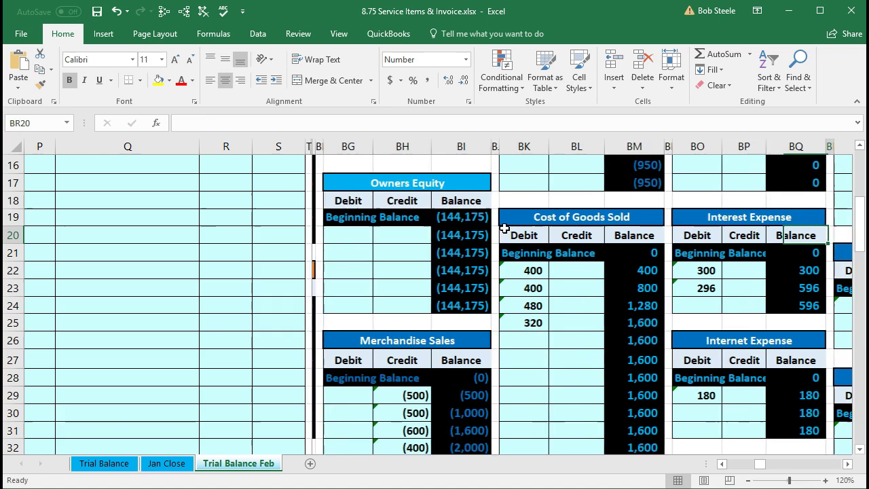
key(Right)
key(Right)
key(Right)
scroll(505, 229, up, 4)
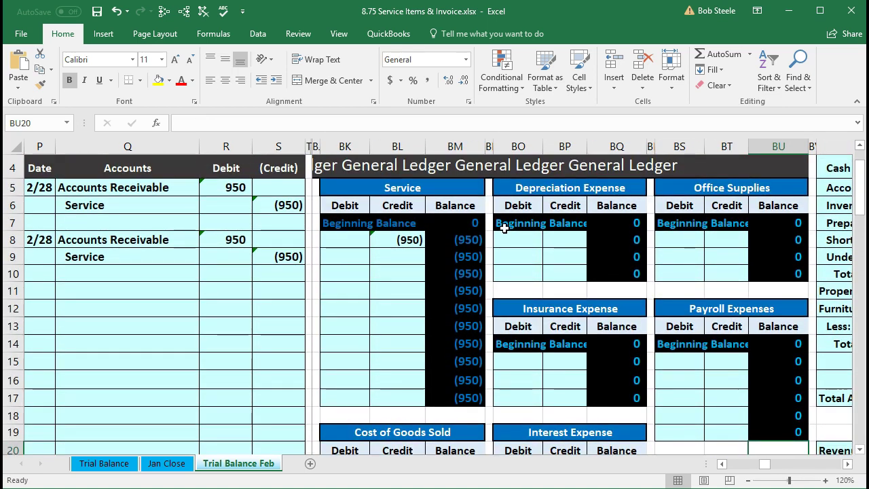
click(404, 265)
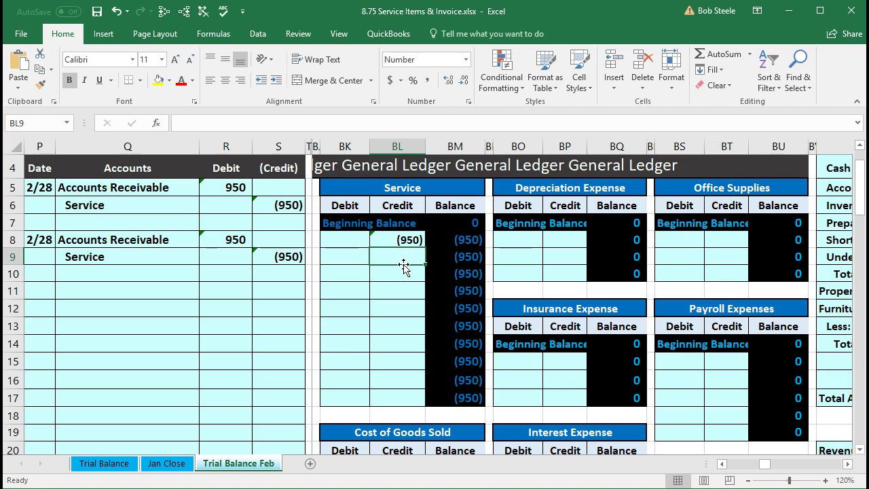
text(=)
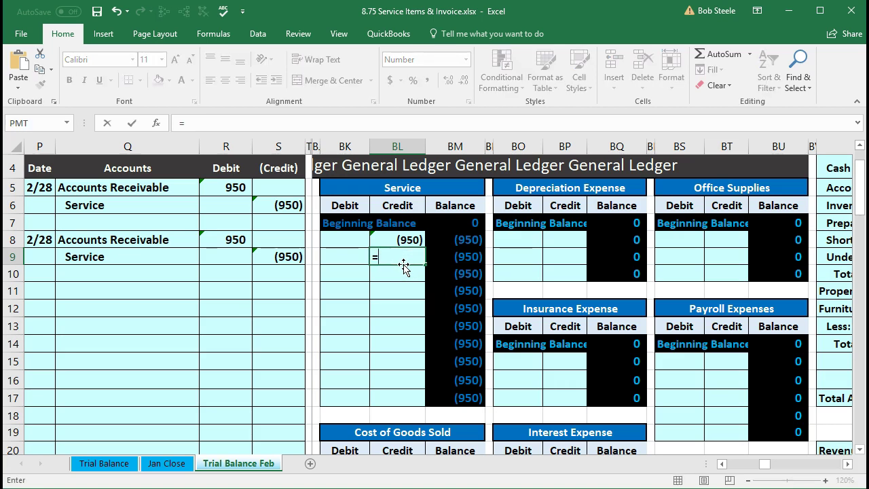
click(288, 259)
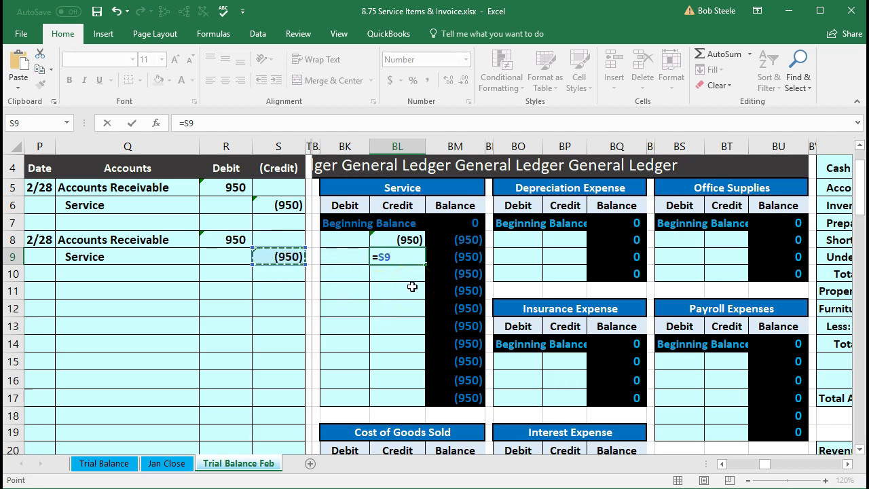
key(Return)
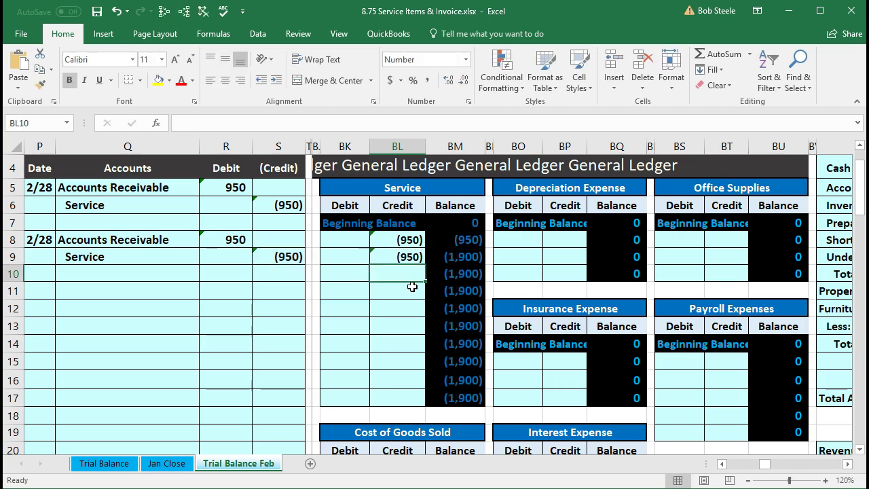
key(Left)
key(Left)
key(Left)
key(Left)
key(Left)
key(Left)
key(Left)
key(Left)
key(Left)
key(Left)
key(Left)
key(Left)
key(Left)
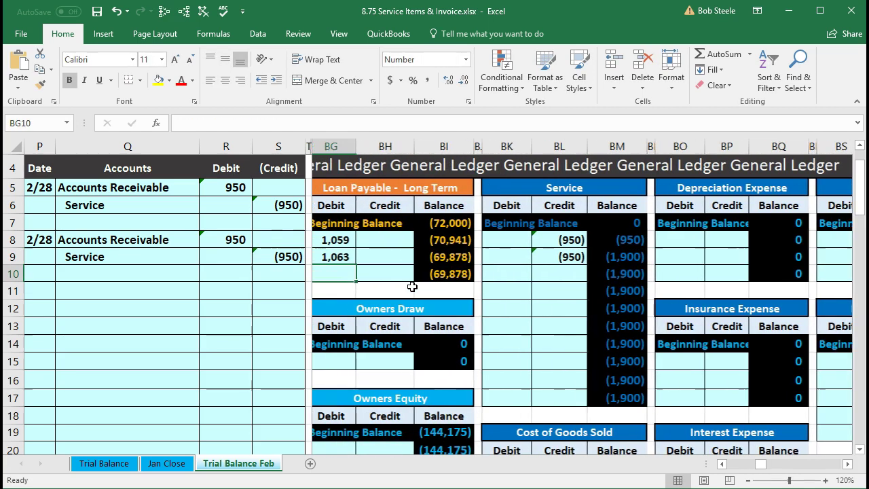
key(Left)
key(Left)
key(Left)
key(Left)
key(Left)
key(Left)
key(Left)
key(Left)
key(Left)
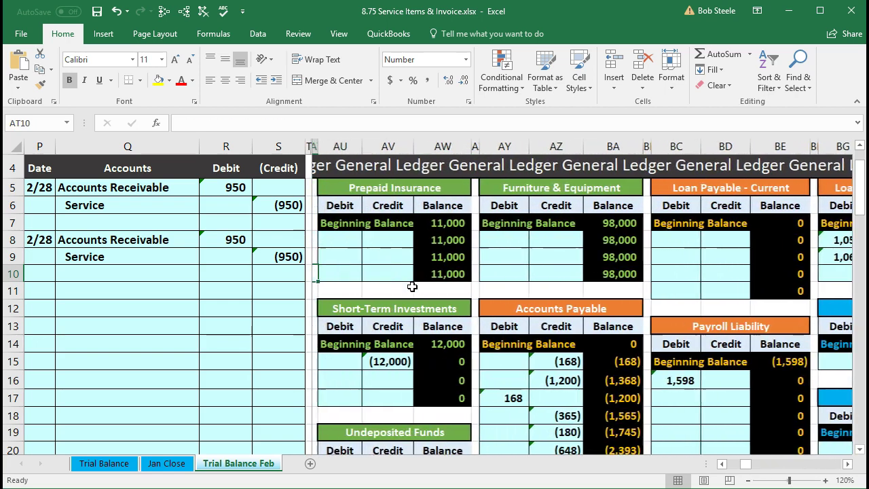
key(Left)
key(Left)
key(Left)
key(Left)
key(Left)
key(Left)
key(Left)
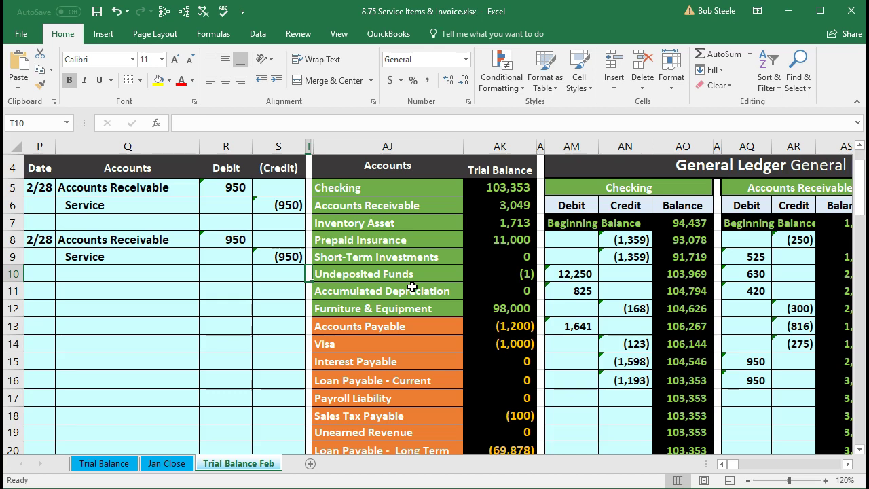
scroll(413, 287, down, 4)
click(497, 328)
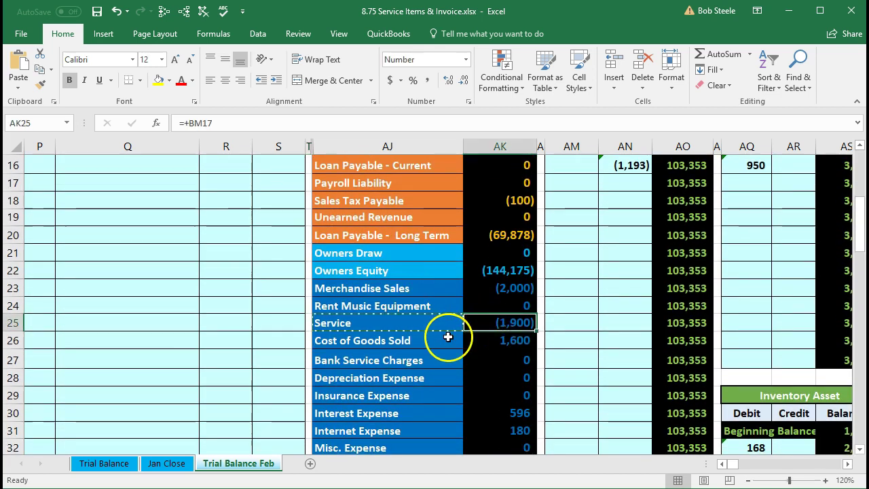
scroll(445, 337, down, 1)
scroll(445, 337, down, 4)
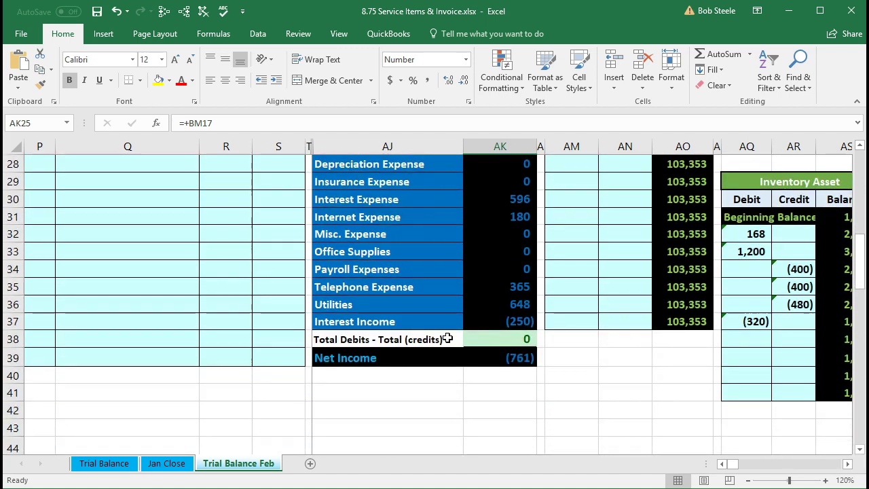
click(477, 333)
click(479, 357)
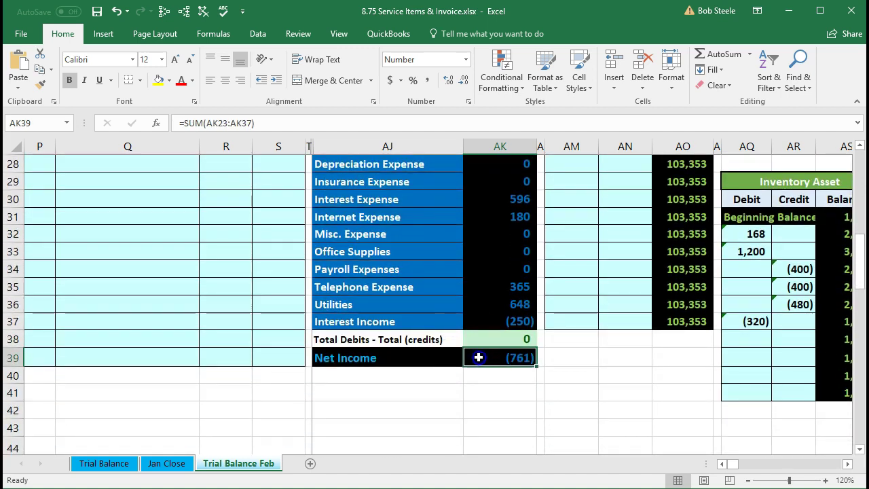
double_click(488, 357)
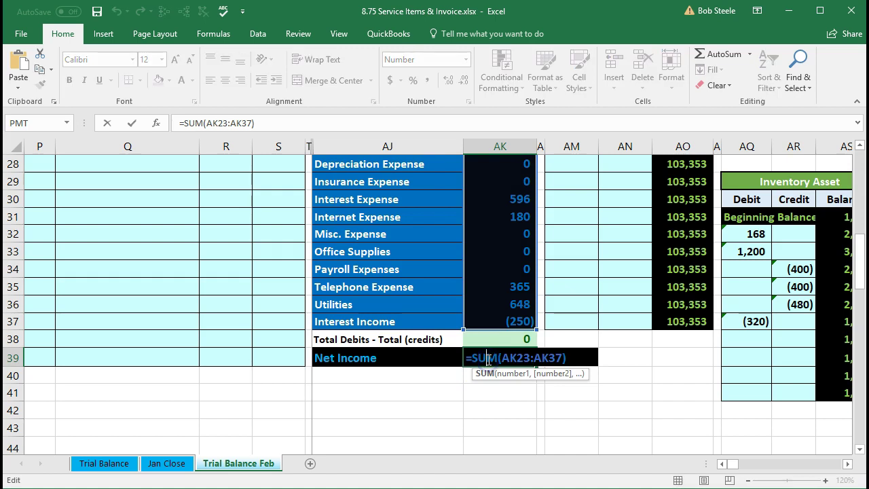
scroll(486, 359, up, 4)
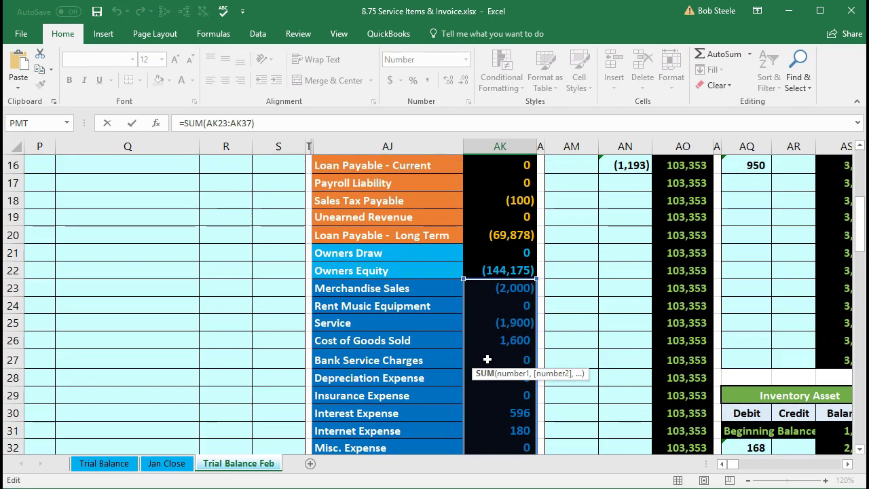
key(Return)
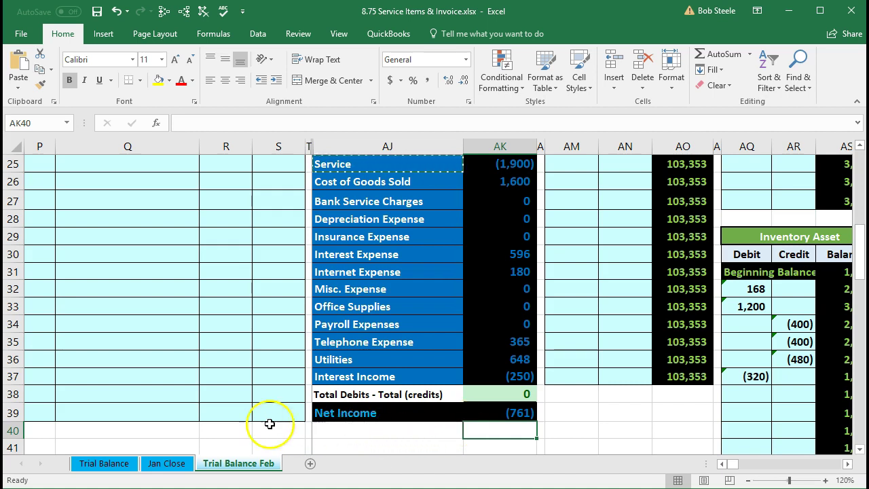
scroll(268, 419, up, 4)
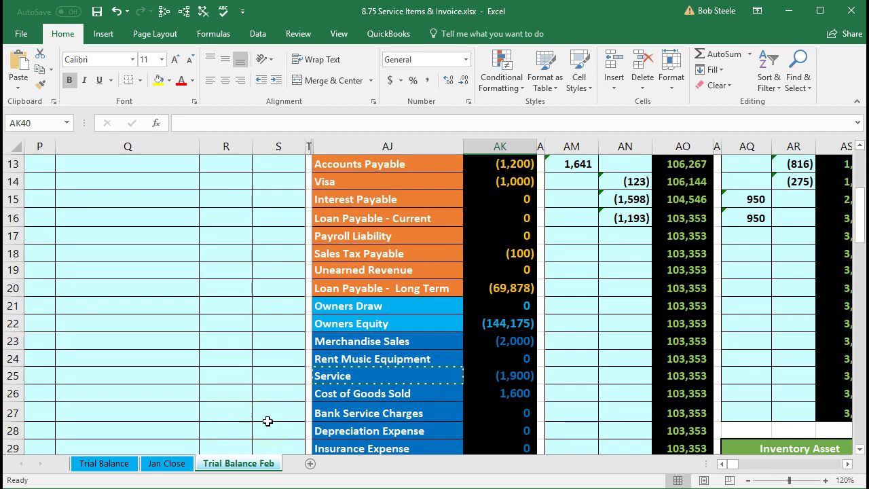
scroll(268, 420, up, 4)
click(113, 313)
drag(113, 313, 203, 311)
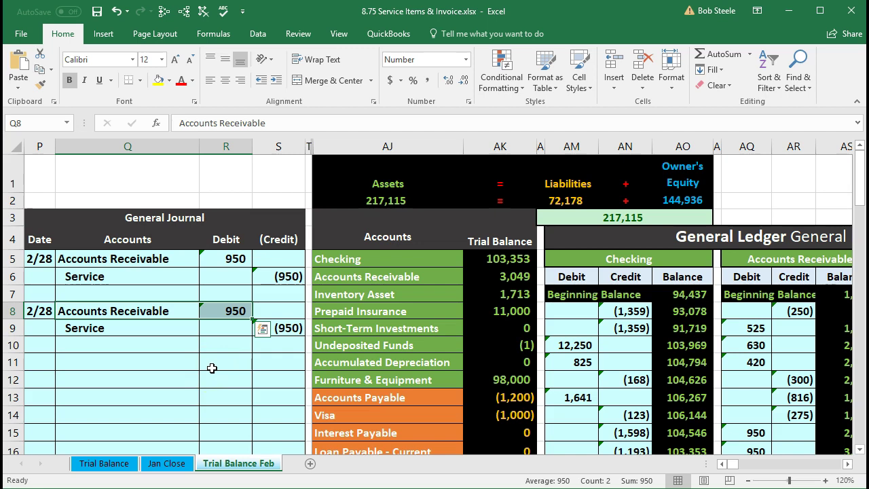
Step: Title the blank customer AR subsidiary ledger at CR43 with the new customer's name
key(Right)
key(Right)
key(Right)
key(Right)
key(Right)
key(Right)
key(Right)
key(Right)
key(Right)
key(Right)
key(Right)
key(Right)
key(Right)
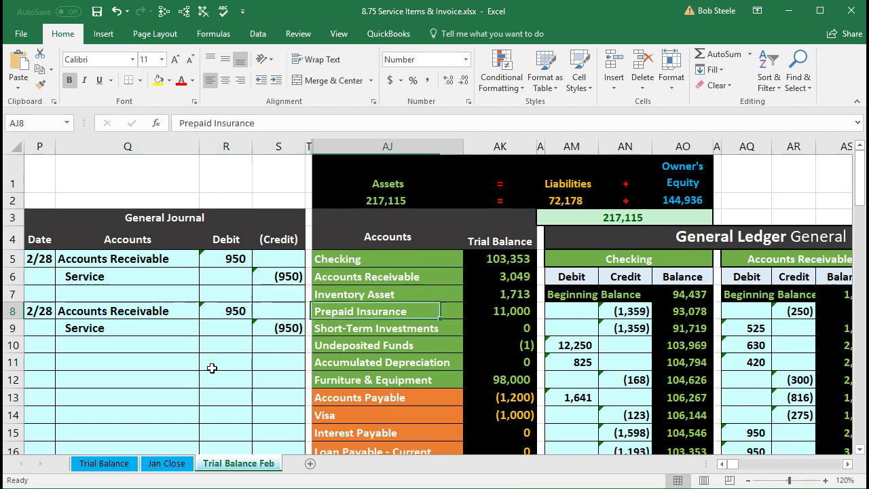
key(Right)
key(Right)
key(Right)
key(Right)
key(Right)
key(Right)
key(Right)
key(Right)
key(Right)
key(Right)
key(Right)
key(Right)
key(Right)
key(Right)
key(Right)
key(Right)
key(Right)
key(Right)
key(Right)
key(Right)
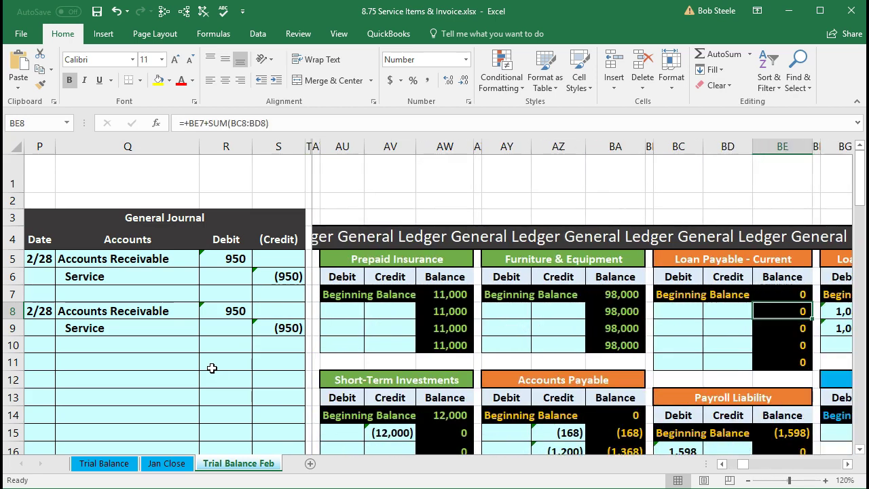
key(Right)
key(Right)
key(Right)
key(Right)
key(Right)
key(Right)
key(Right)
key(Right)
key(Right)
key(Right)
key(Right)
key(Right)
key(Right)
key(Right)
key(Right)
key(Right)
key(Right)
key(Right)
key(Right)
key(Right)
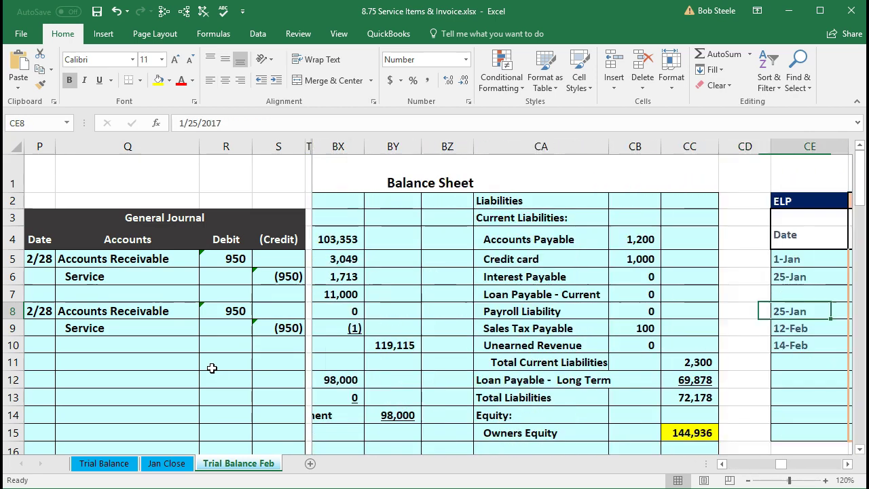
key(Right)
key(Right)
key(Right)
key(Right)
key(Right)
key(Right)
key(Right)
key(Right)
key(Right)
key(Right)
key(Right)
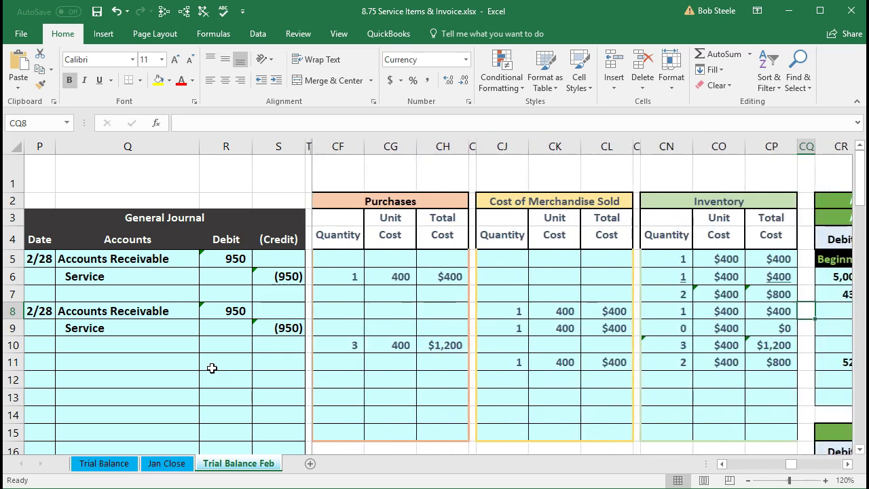
key(Right)
key(Right)
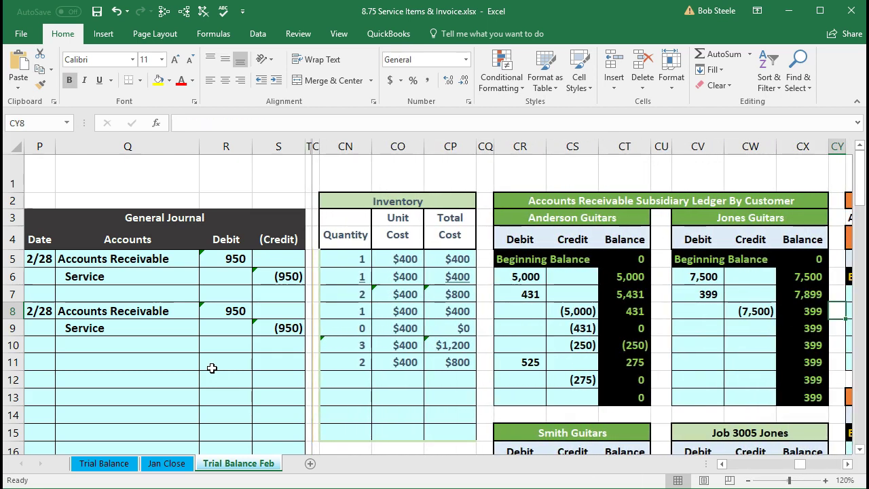
scroll(567, 323, down, 4)
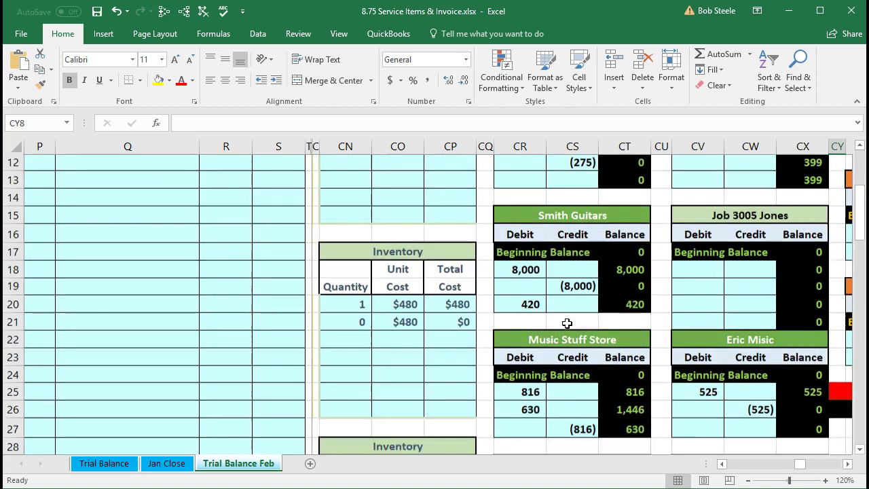
scroll(567, 323, down, 7)
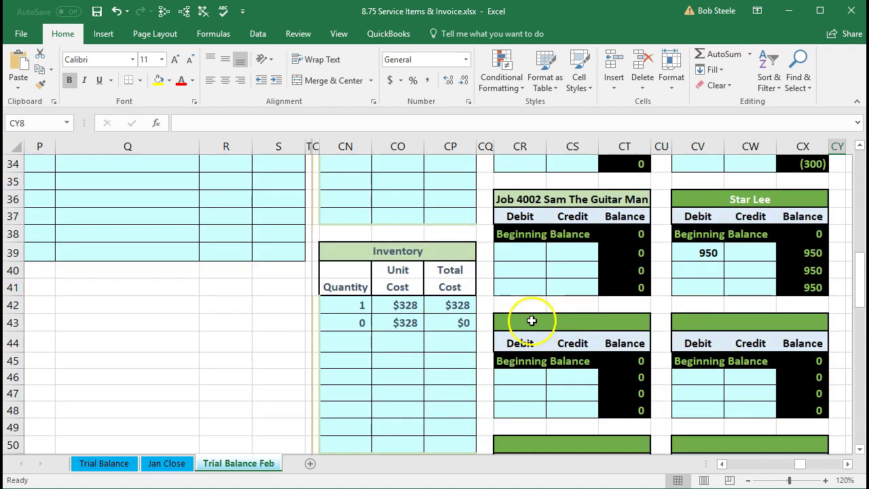
click(531, 321)
text(Dia)
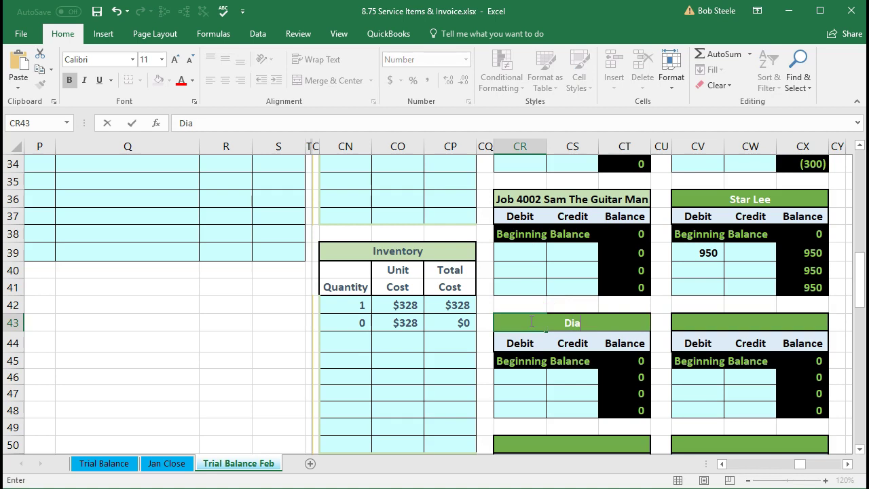
text(na Martinez)
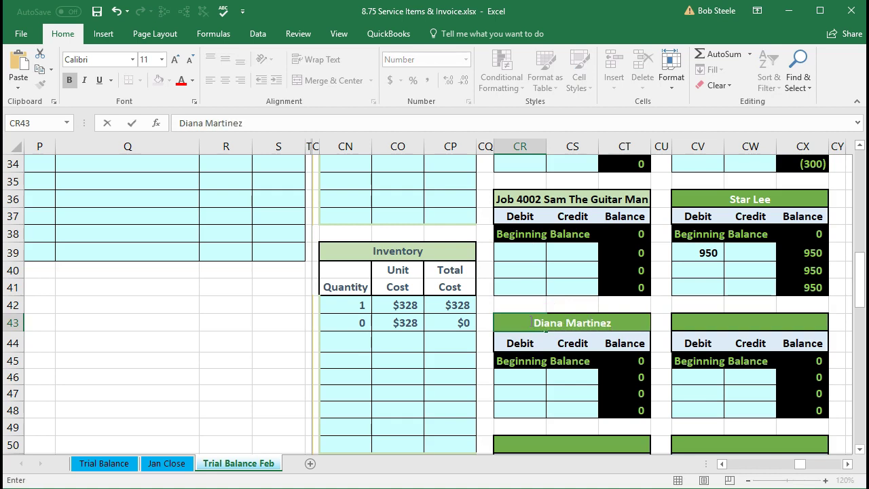
key(Return)
key(Return)
key(Return)
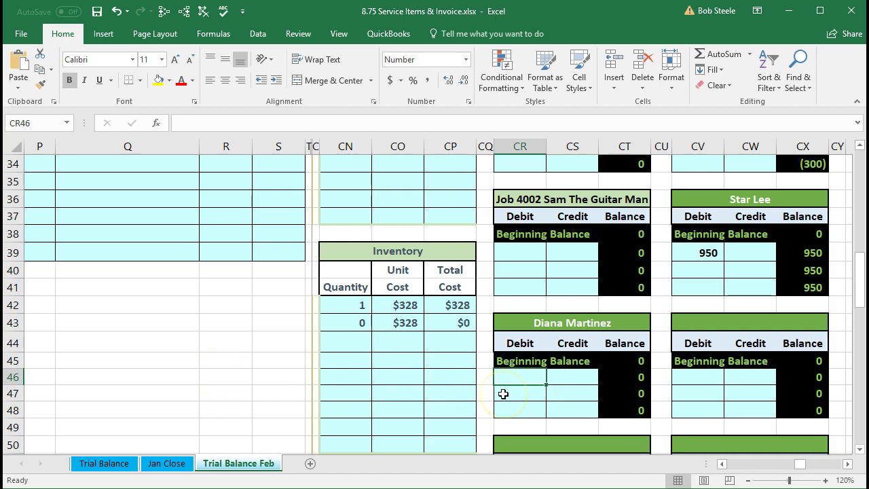
Step: Link the customer ledger's debit cell CR46 to journal cell R8 for 950
scroll(268, 386, up, 8)
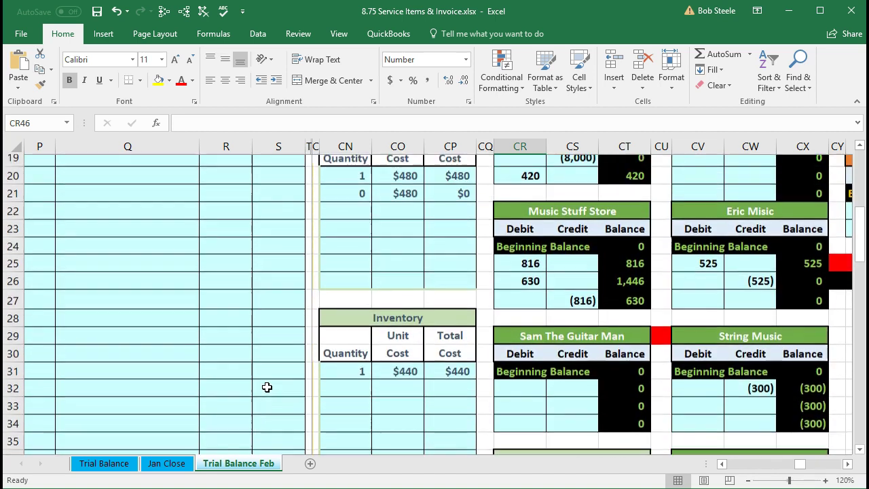
scroll(267, 387, up, 3)
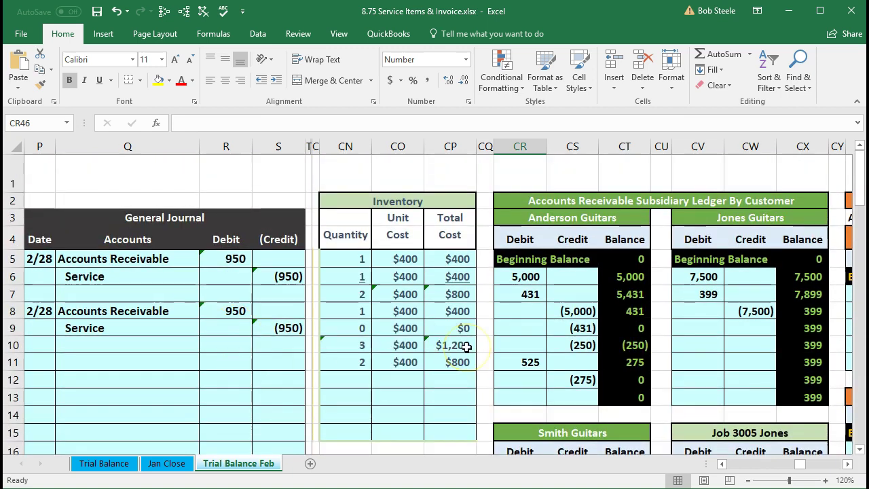
scroll(466, 347, down, 8)
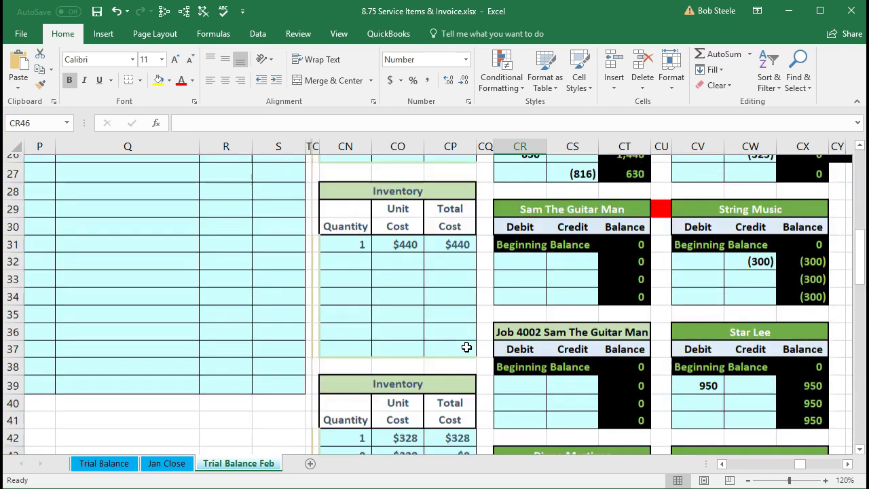
scroll(467, 347, down, 4)
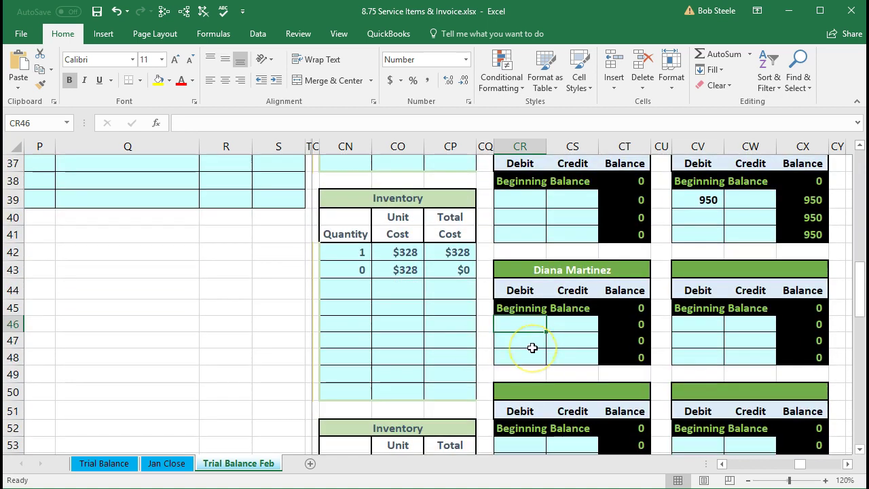
text(=)
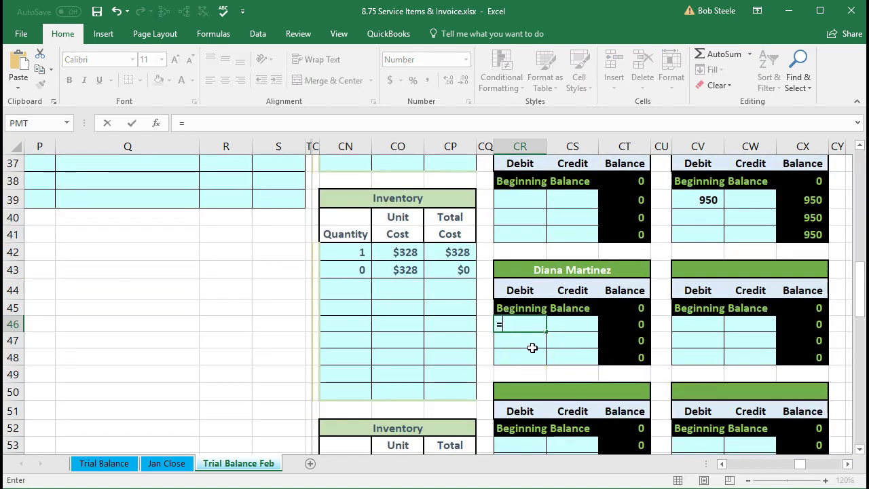
scroll(279, 325, up, 8)
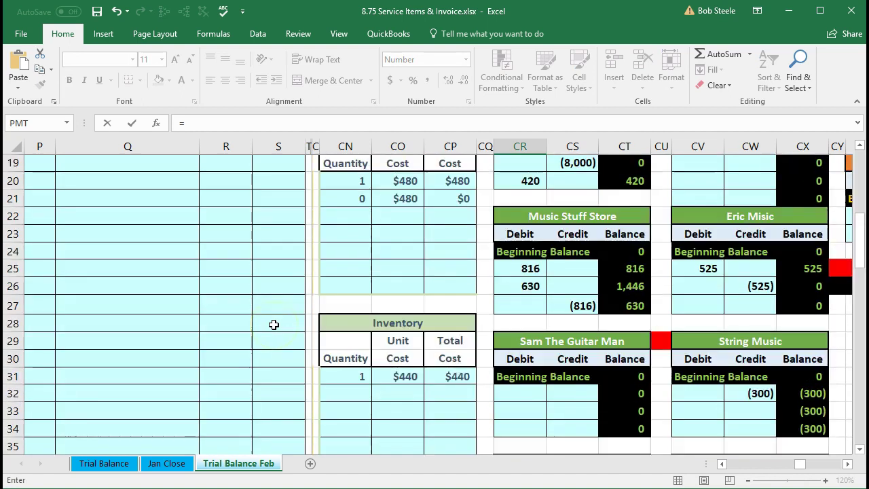
scroll(273, 324, up, 3)
click(233, 241)
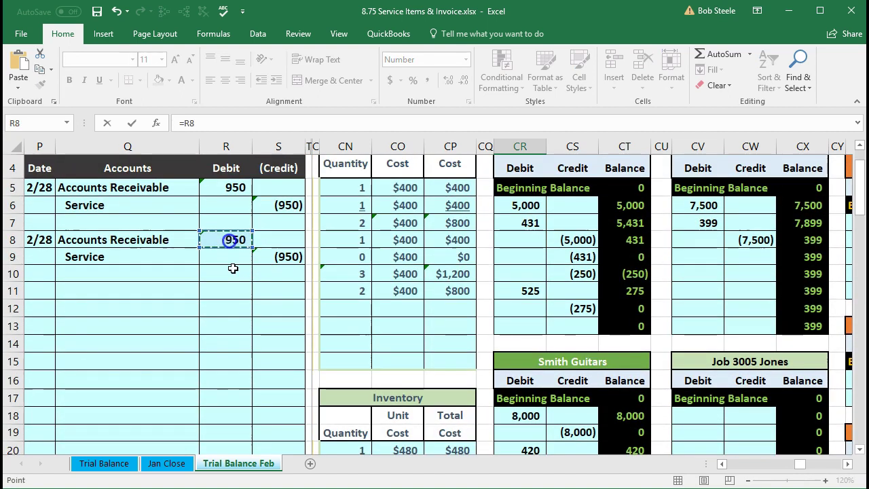
key(Return)
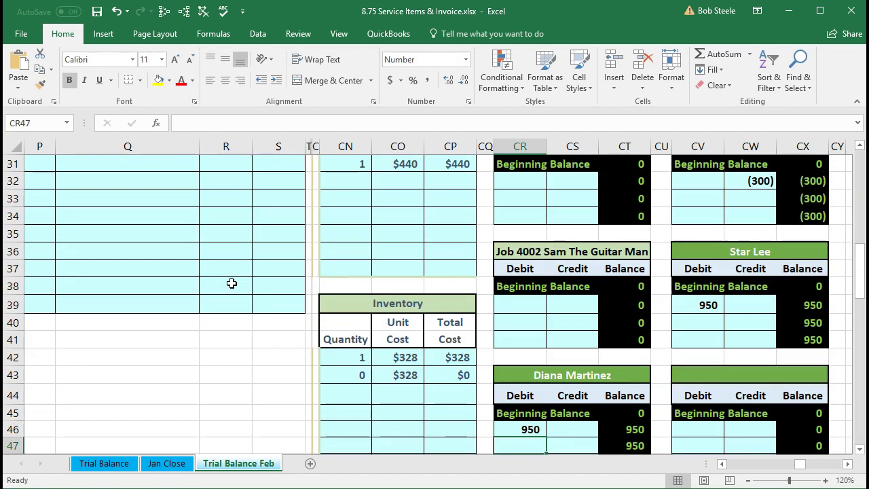
Step: Verify the AR subsidiary total in CX58 matches the trial balance Accounts Receivable of 3,049
key(Right)
key(Right)
scroll(570, 345, down, 4)
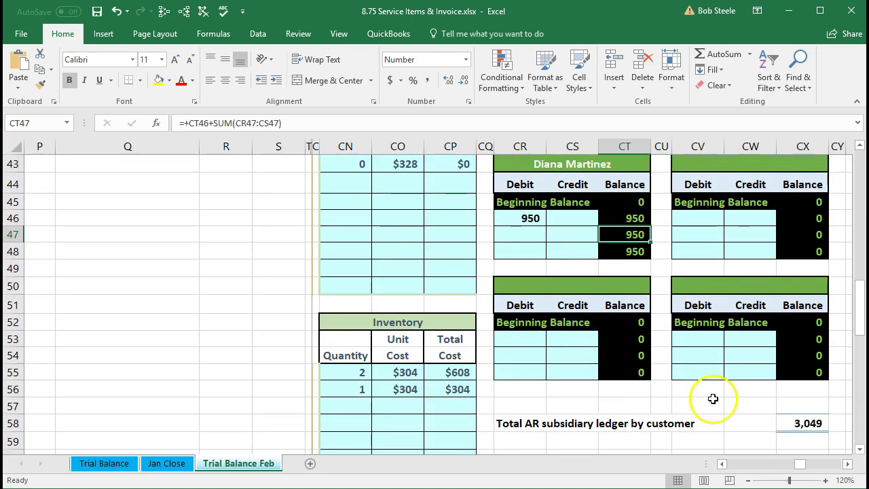
double_click(790, 422)
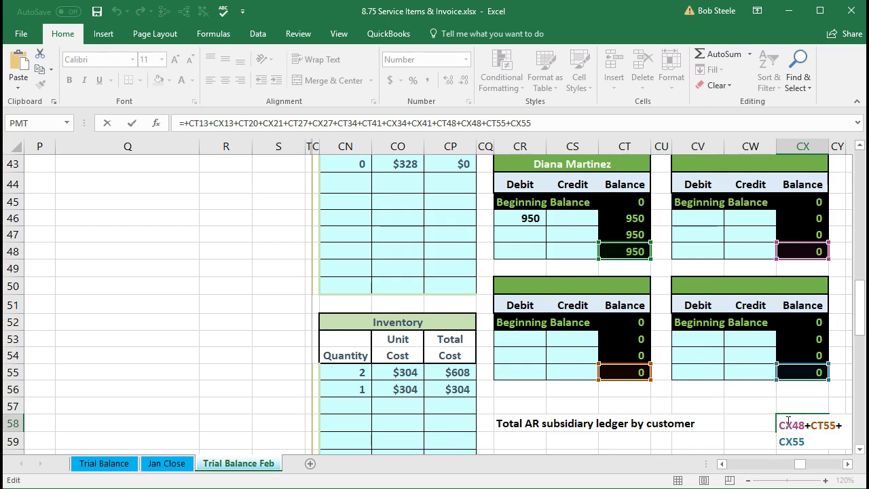
key(Return)
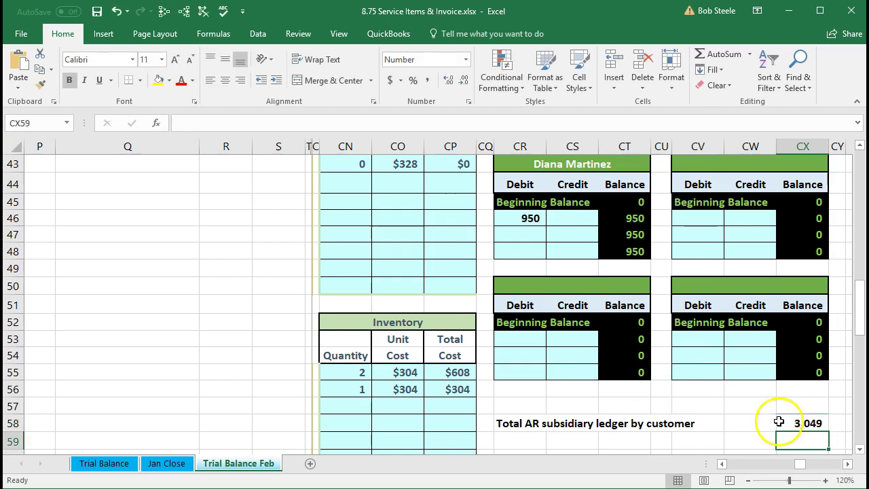
scroll(757, 415, up, 7)
scroll(759, 416, up, 7)
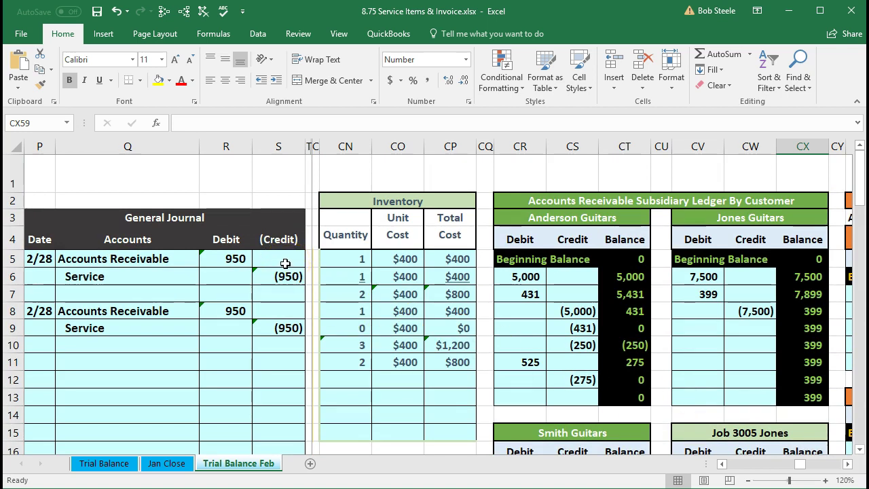
click(285, 263)
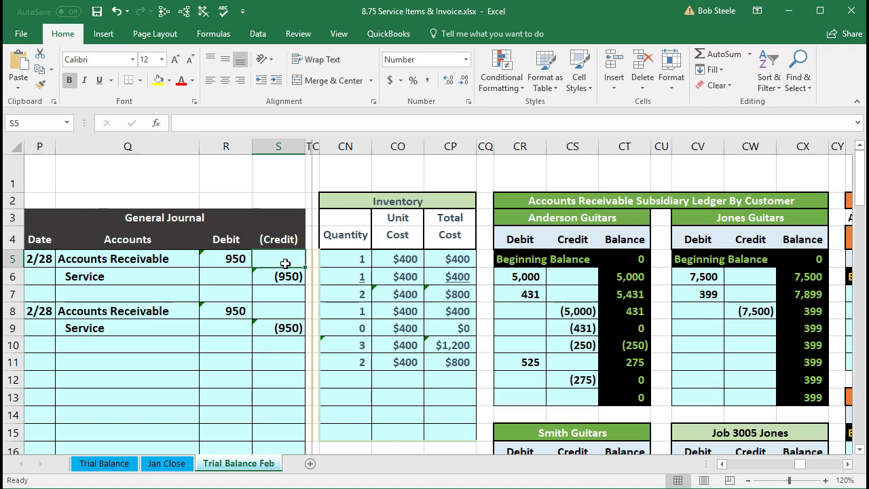
key(ctrl+Right)
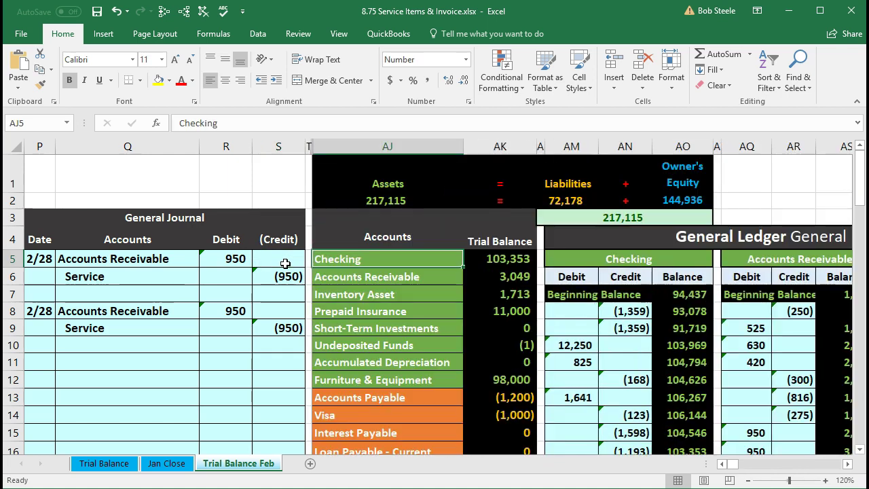
key(Right)
key(Down)
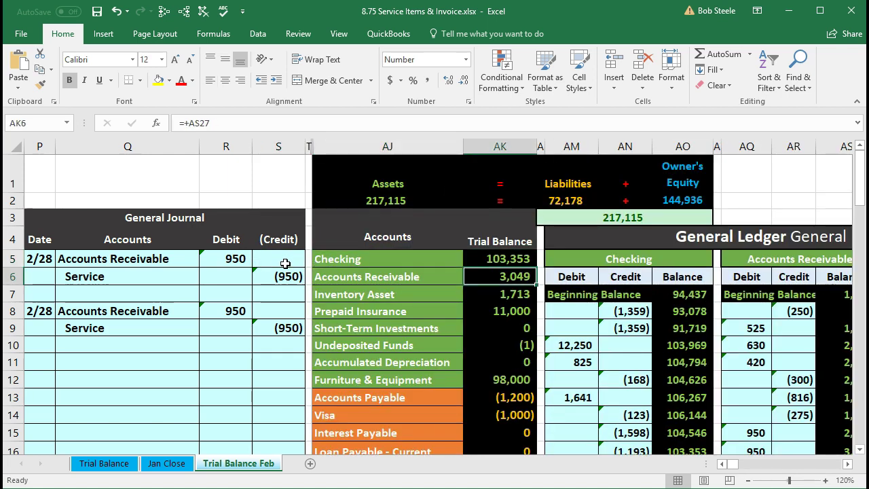
click(270, 287)
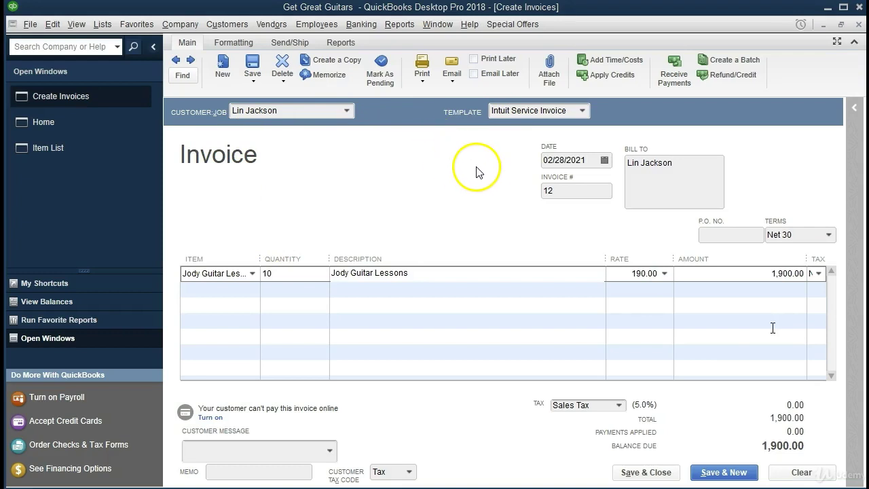
Step: Review the QuickBooks invoice for 10 guitar lessons at 190 totalling 1,900, then return to Excel
click(534, 213)
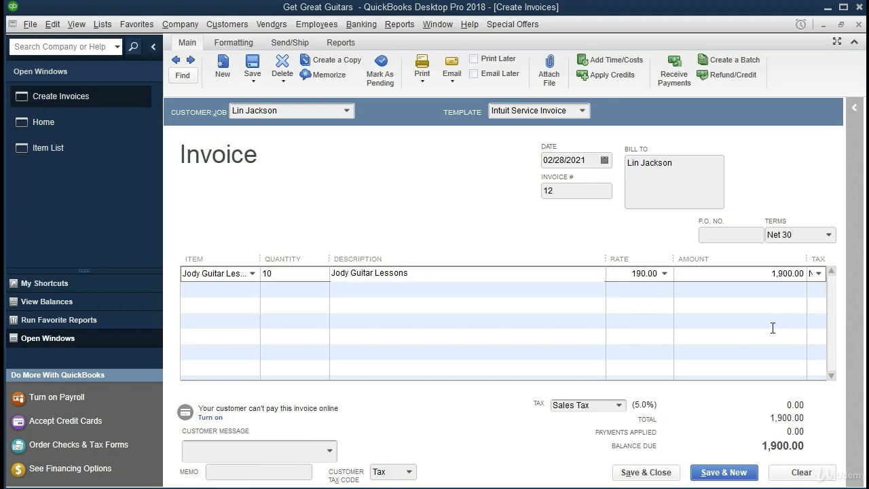
key(alt+Tab)
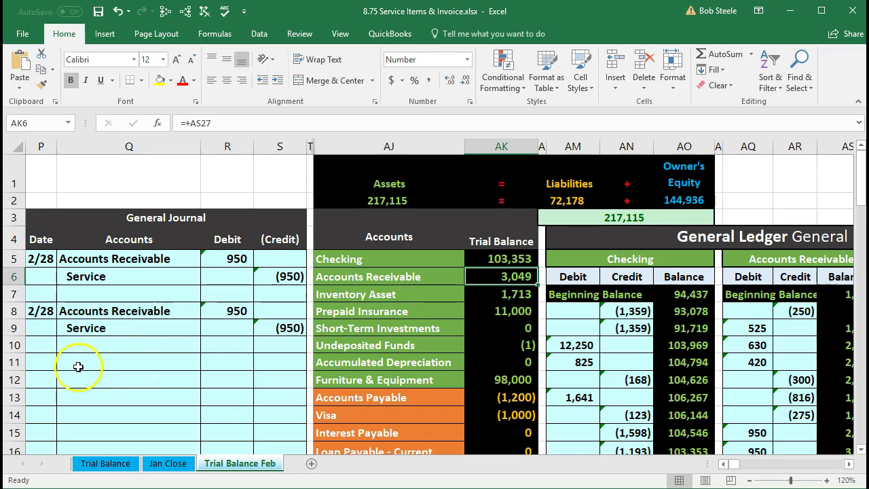
Step: Start a third 2/28 entry in P11 with Accounts Receivable and Service copied into Q11:Q12
click(49, 362)
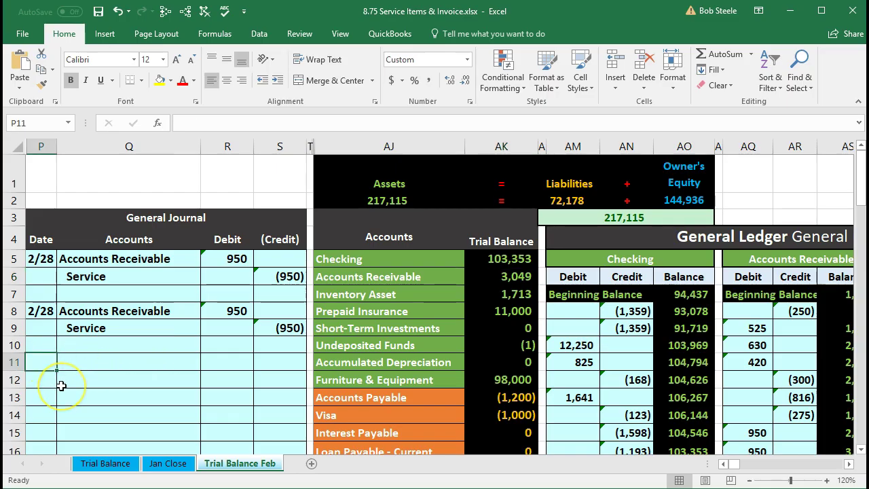
text(2/28)
key(Return)
mouse_move(120, 311)
mouse_down()
mouse_move(122, 328)
mouse_move(128, 311)
mouse_move(127, 320)
mouse_up()
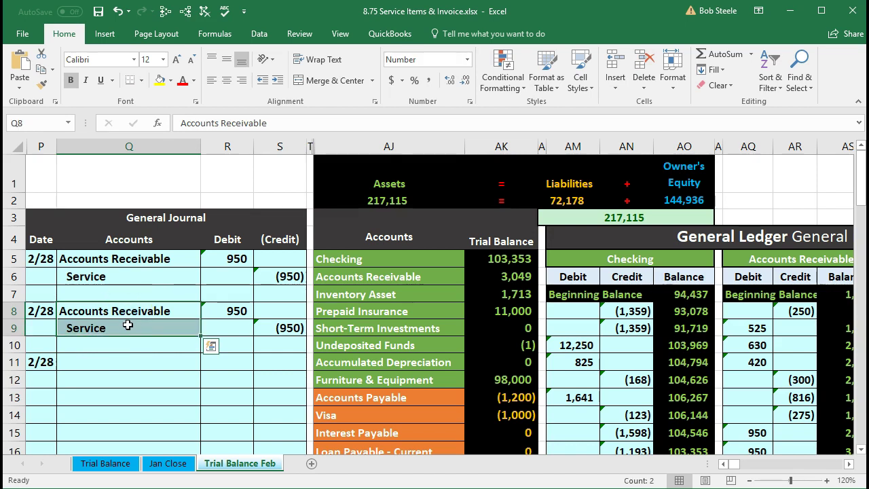
right_click(128, 326)
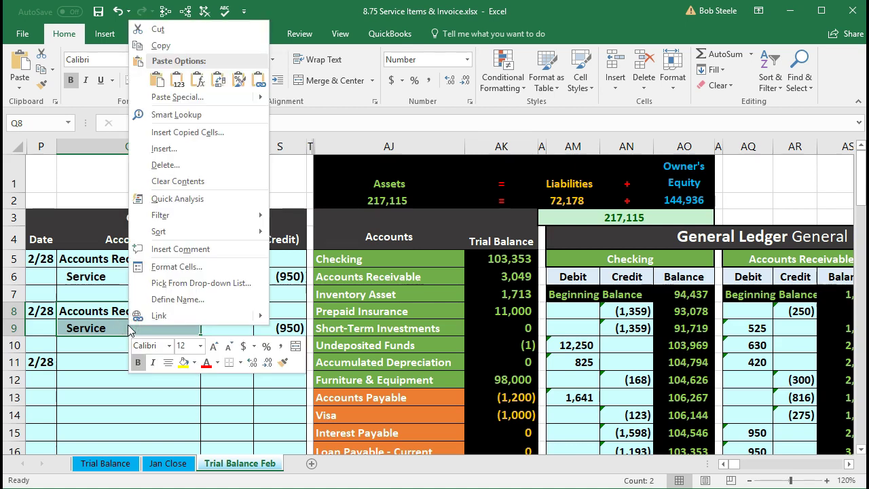
click(190, 47)
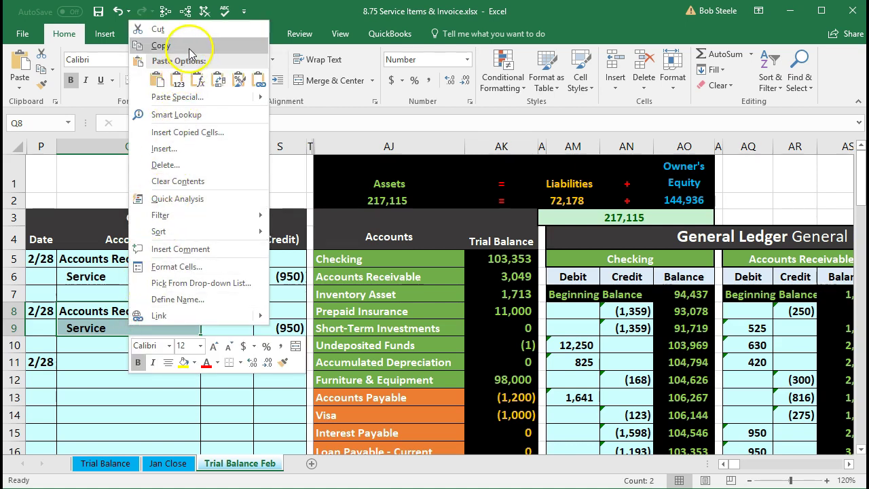
click(90, 357)
right_click(91, 359)
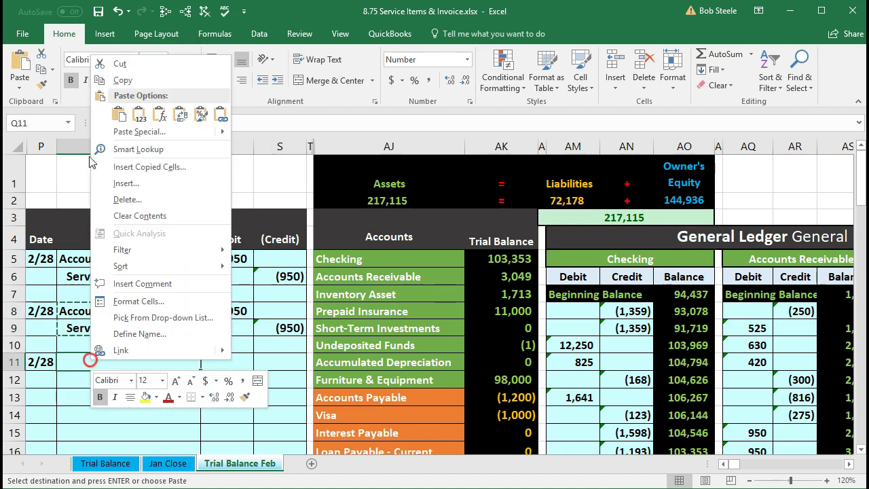
click(139, 116)
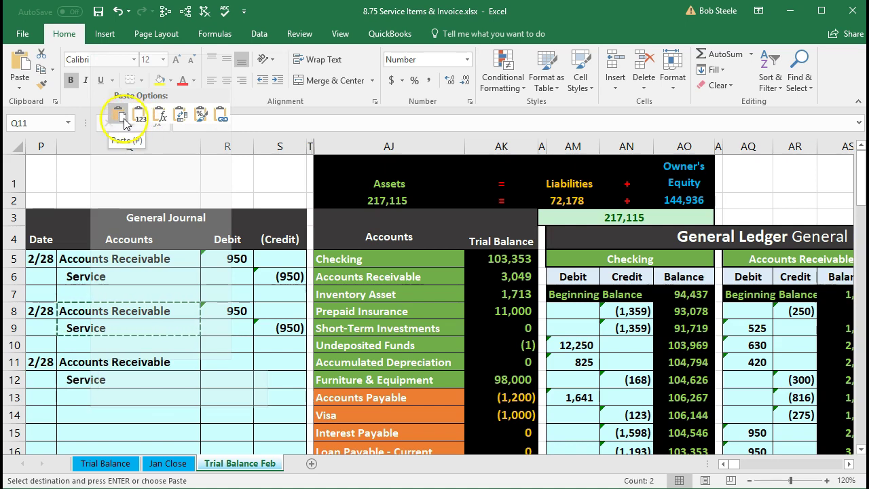
click(136, 121)
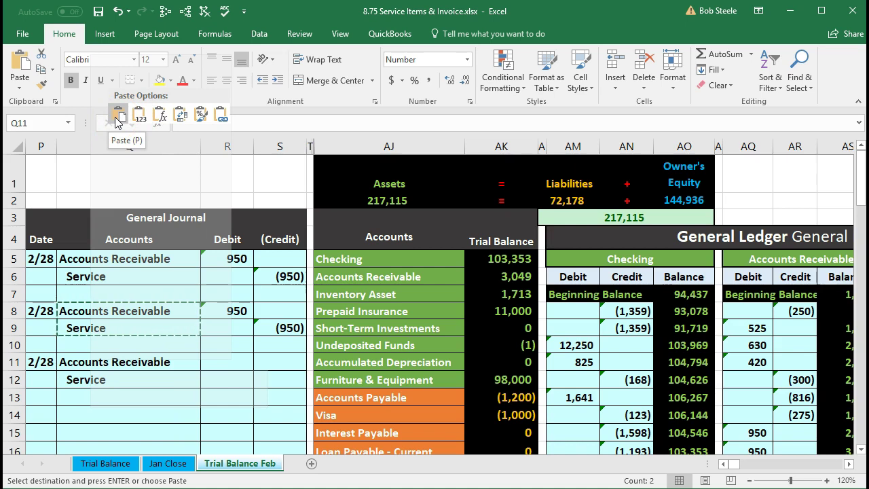
click(115, 117)
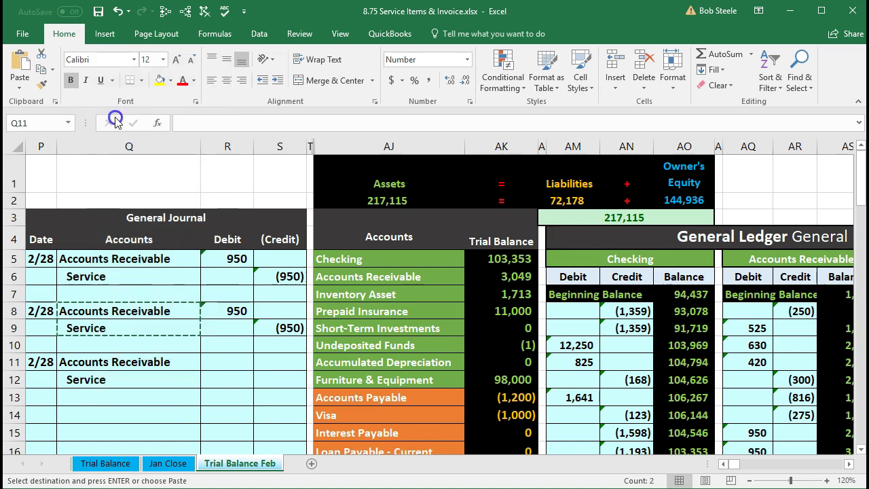
Step: Debit Accounts Receivable 1,900 (=190*10) in R11 and credit Service (1,900) with =-R11 in S12
click(209, 367)
text(=190*10)
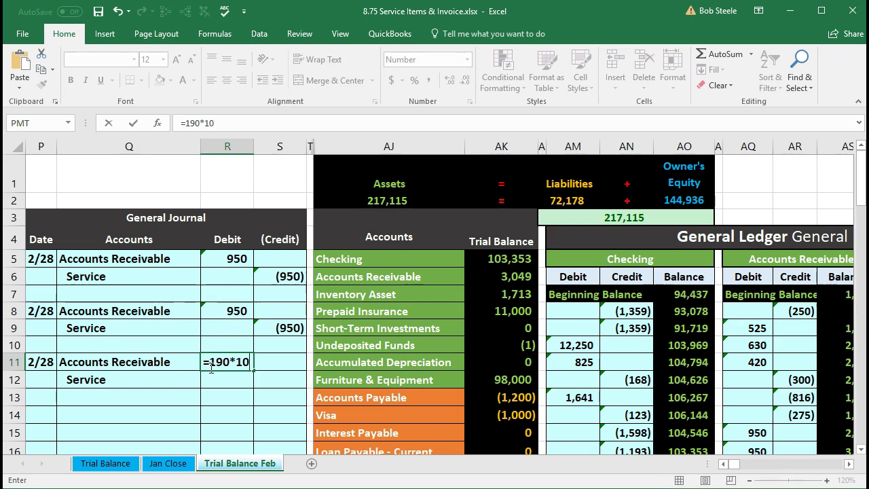
key(Return)
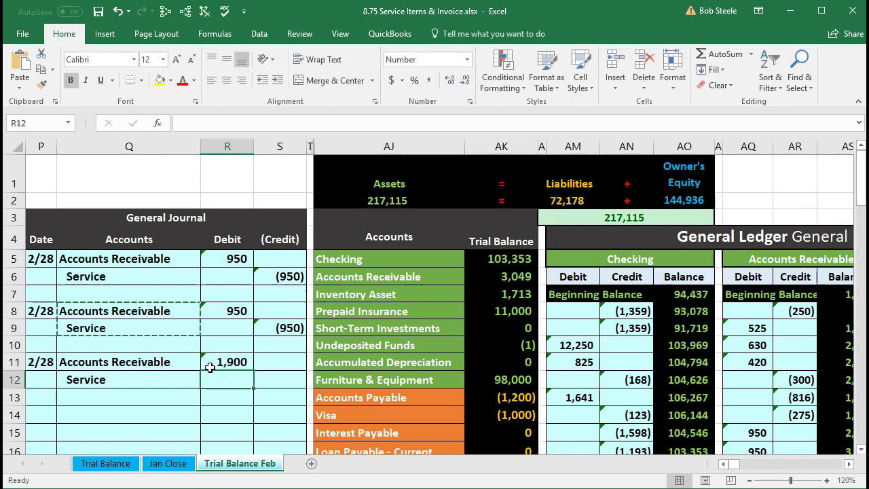
key(Right)
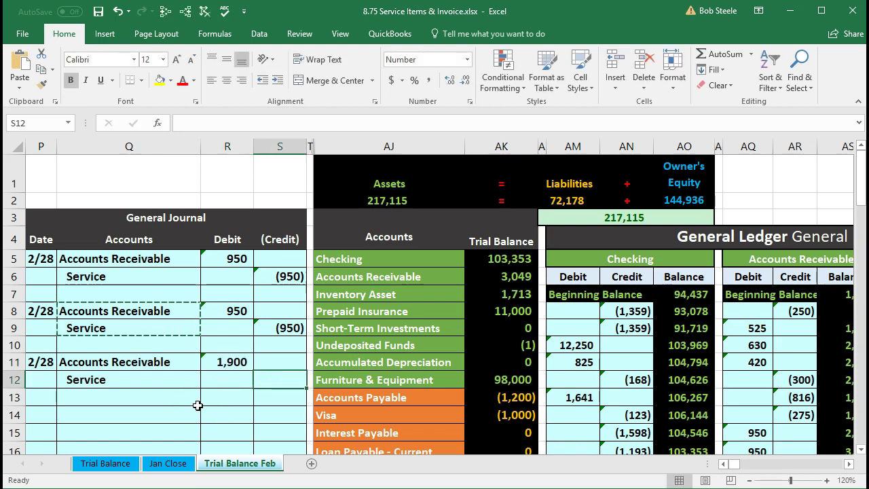
text(-)
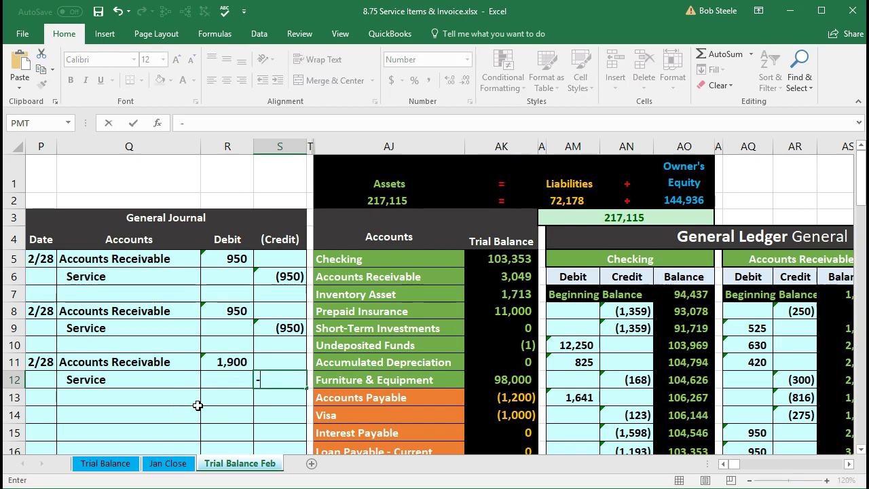
key(Left)
key(Up)
key(Return)
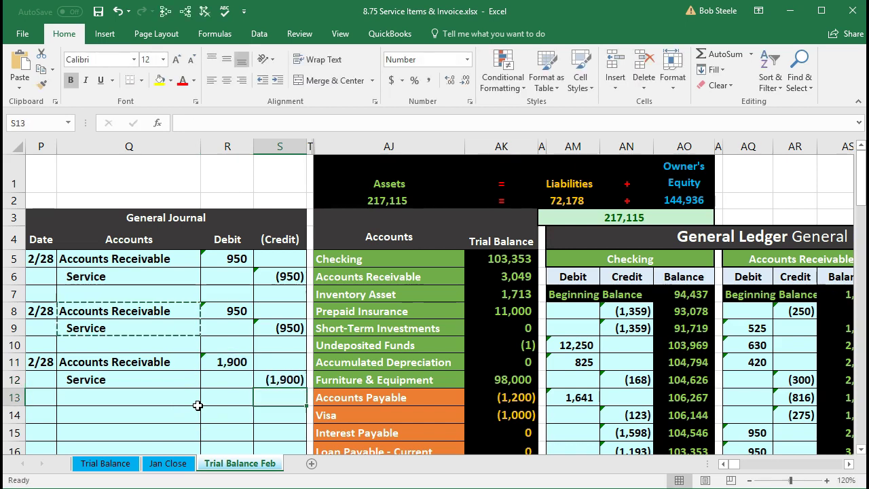
drag(152, 361, 258, 377)
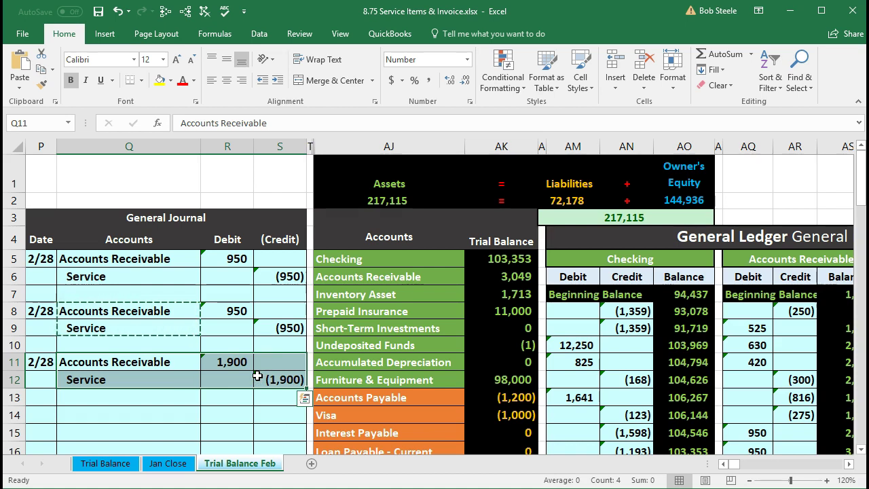
Step: Link Accounts Receivable ledger cell AQ17 to journal cell R11, posting the 1,900 debit
drag(196, 360, 216, 359)
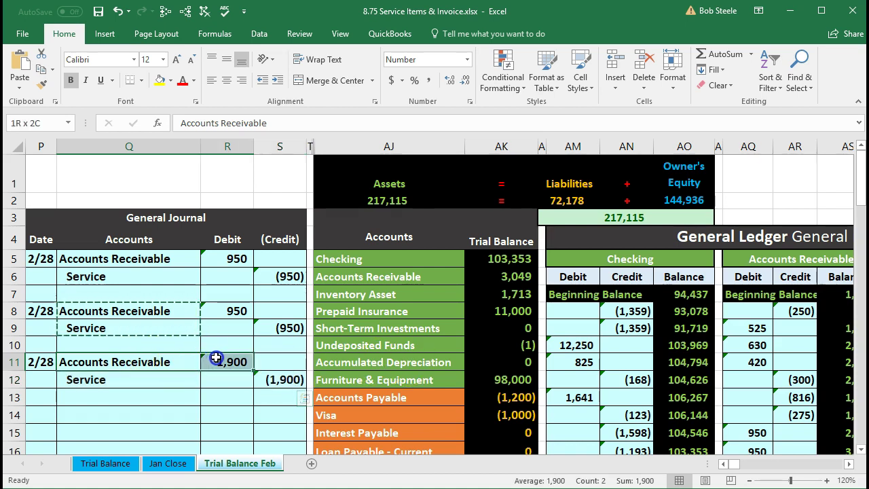
drag(353, 277, 493, 279)
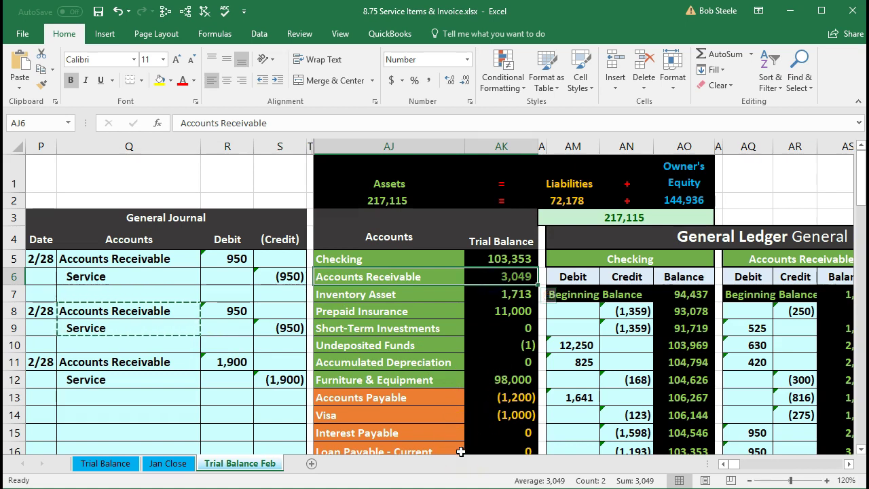
key(Right)
key(Right)
key(Right)
key(Right)
key(Right)
key(Right)
key(Right)
key(Right)
key(Right)
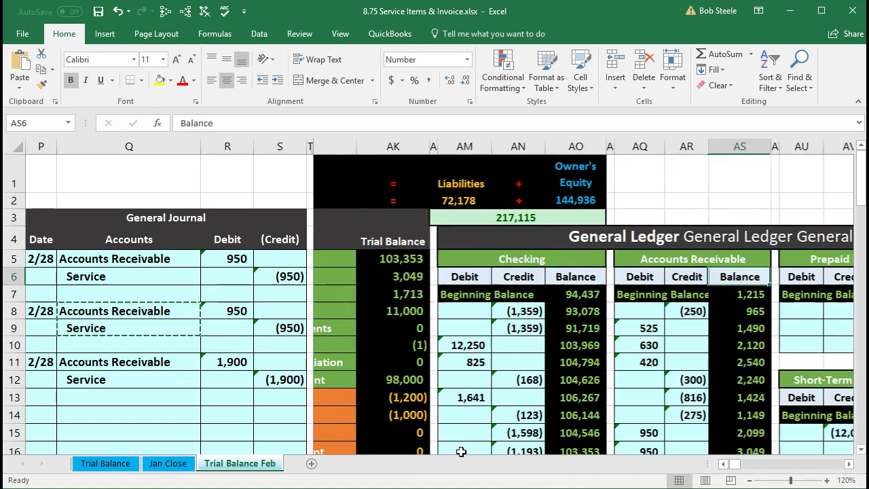
key(Right)
key(Right)
key(Right)
key(Right)
key(Right)
key(Right)
key(Right)
key(Right)
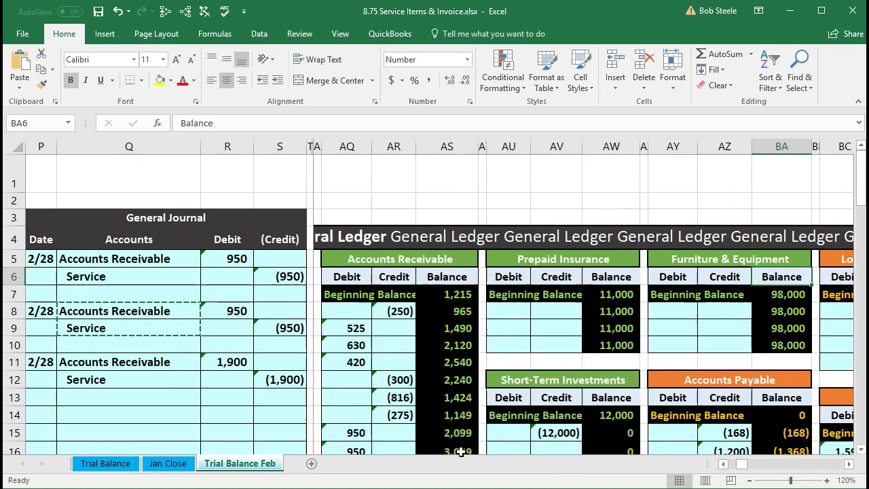
scroll(395, 406, down, 2)
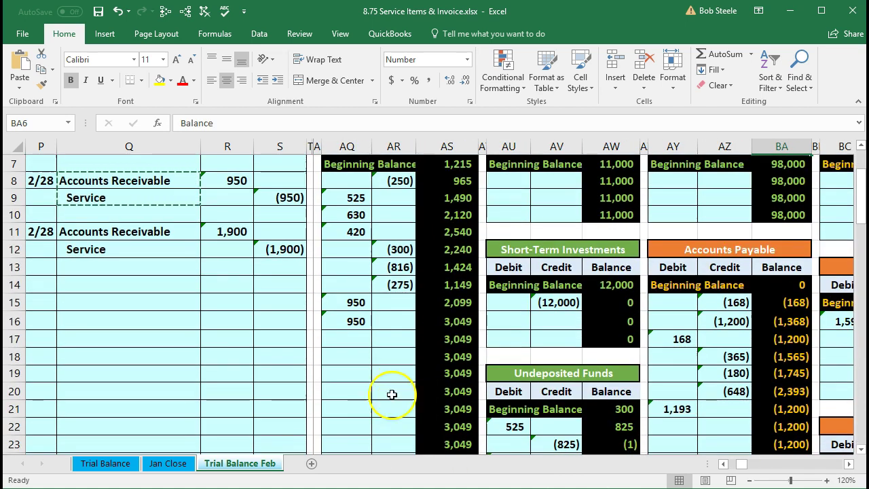
click(353, 341)
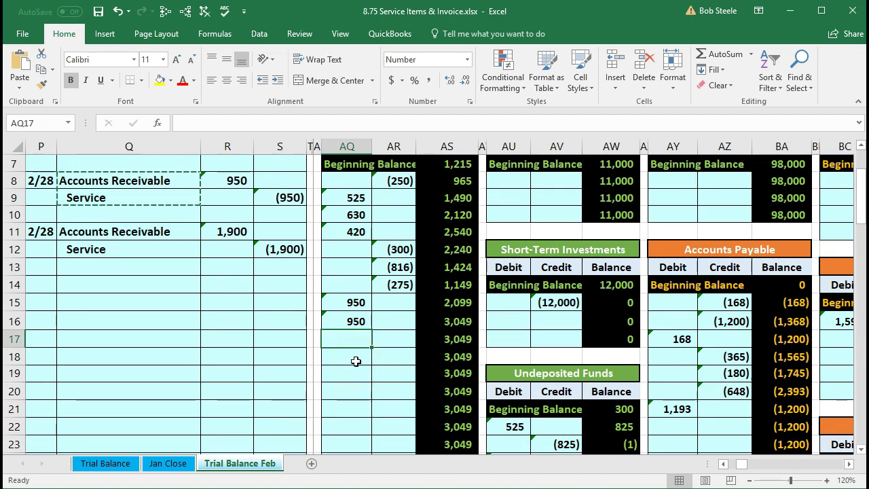
text(=)
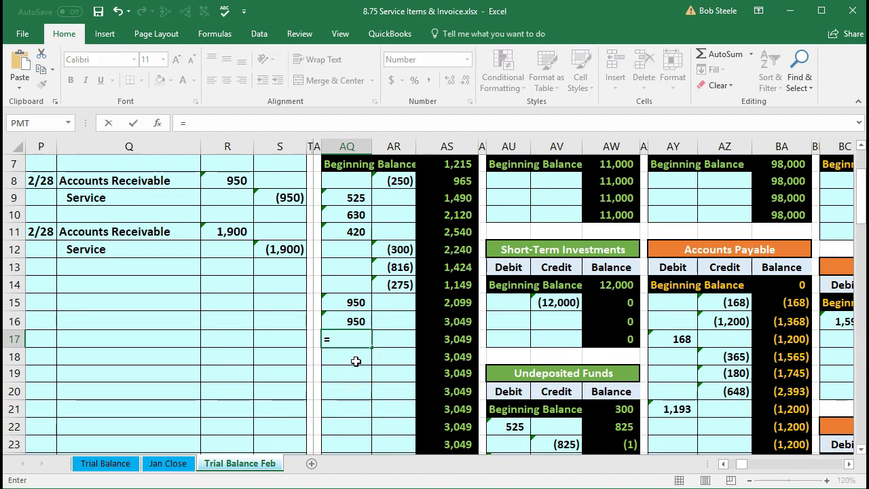
click(239, 239)
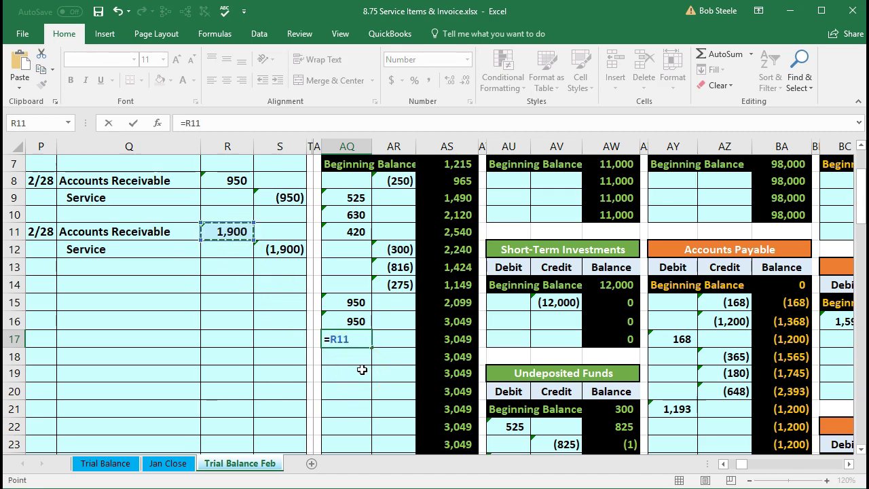
key(Return)
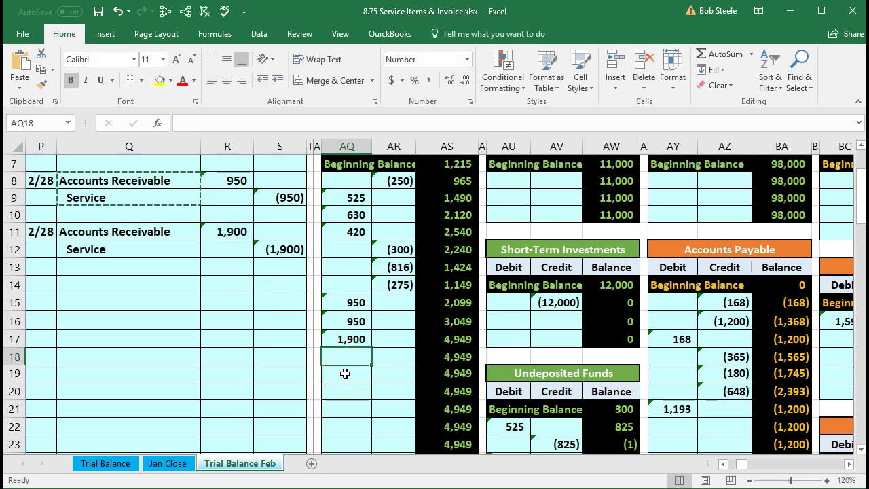
key(Left)
key(Left)
key(Left)
key(Left)
key(Left)
key(Left)
key(Left)
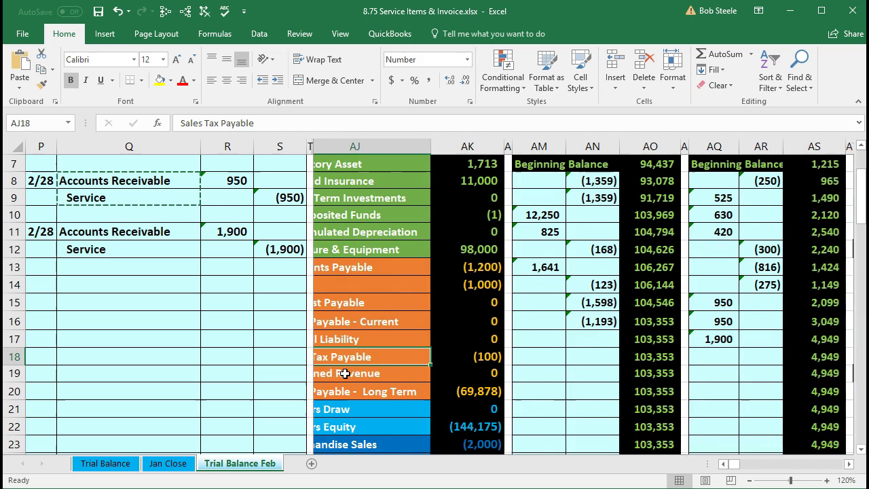
key(Left)
key(Left)
scroll(345, 373, up, 2)
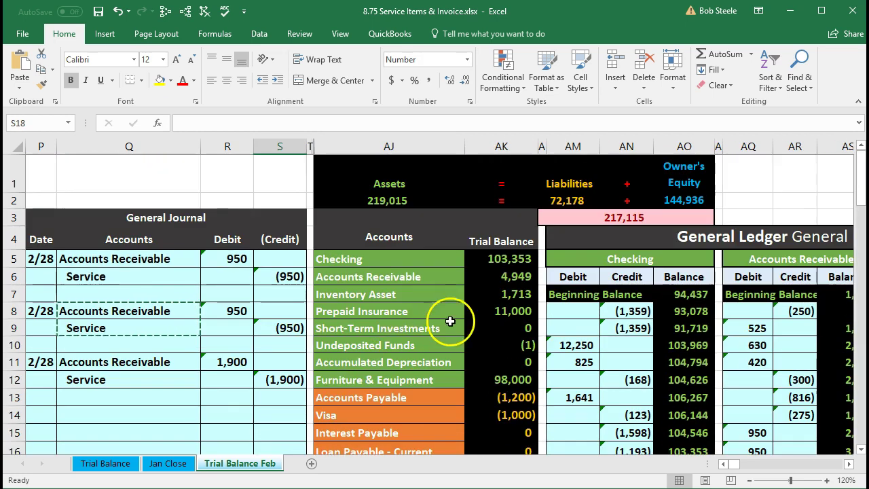
click(504, 278)
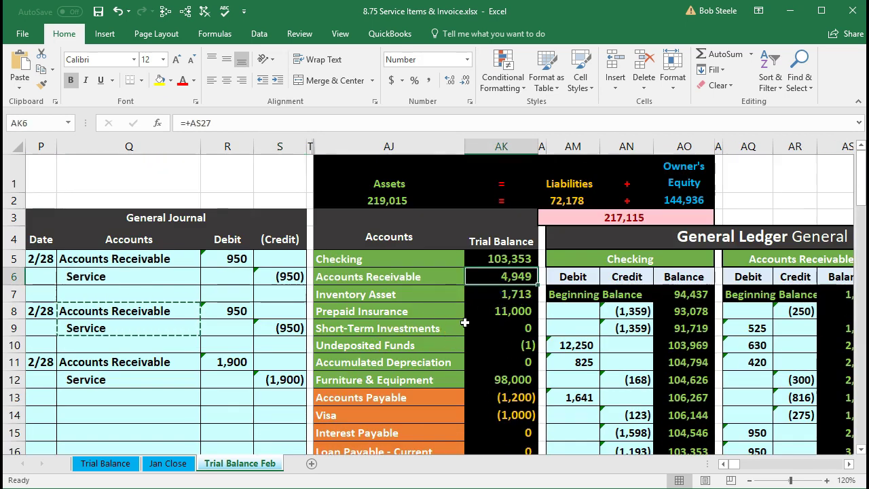
drag(136, 377, 264, 373)
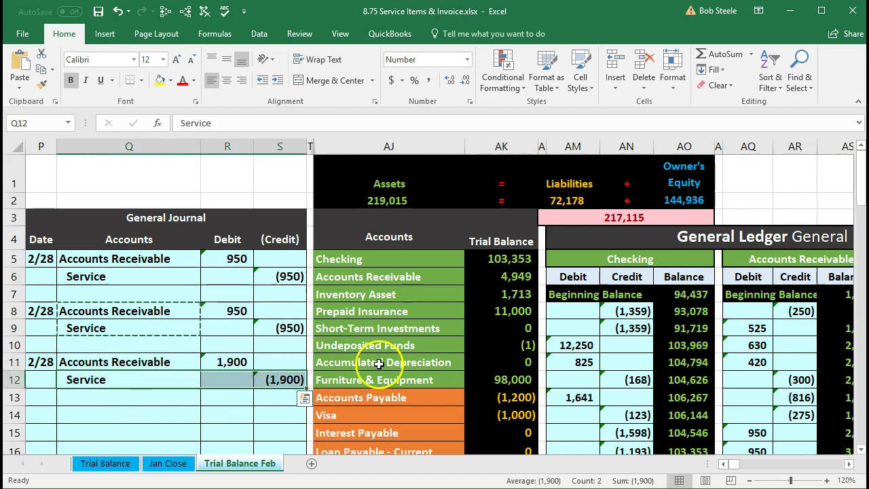
scroll(382, 361, down, 4)
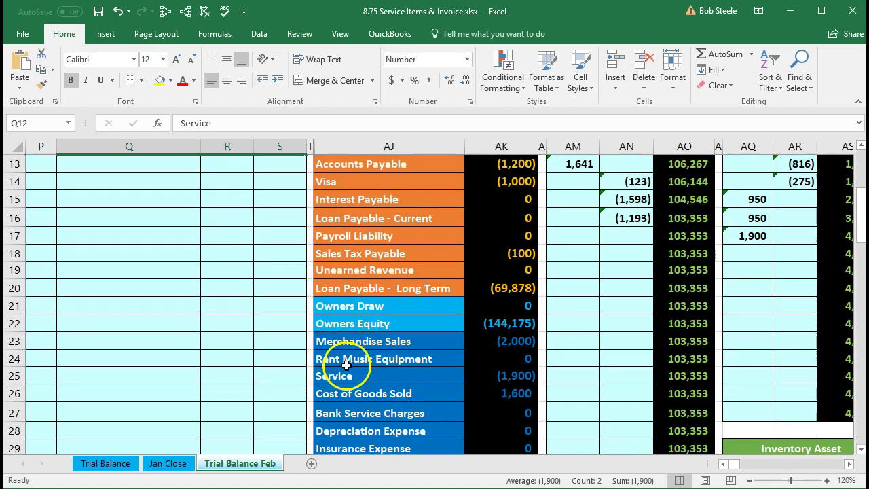
click(437, 380)
drag(438, 380, 492, 378)
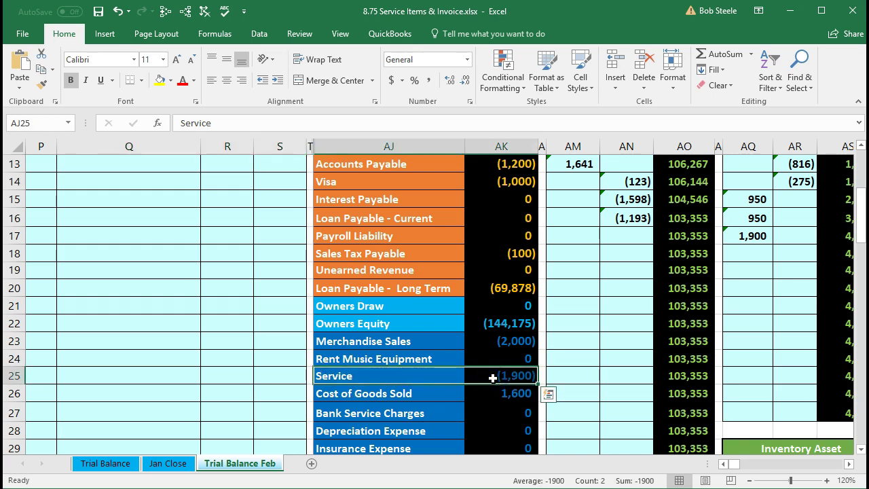
scroll(493, 378, up, 2)
click(502, 333)
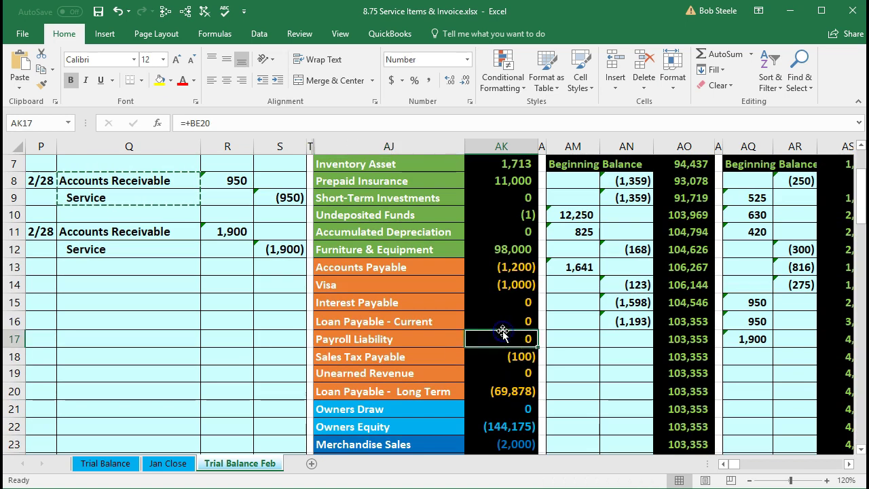
key(Right)
key(Right)
key(Right)
key(Right)
key(Right)
key(Right)
key(Right)
key(Right)
key(Right)
key(Right)
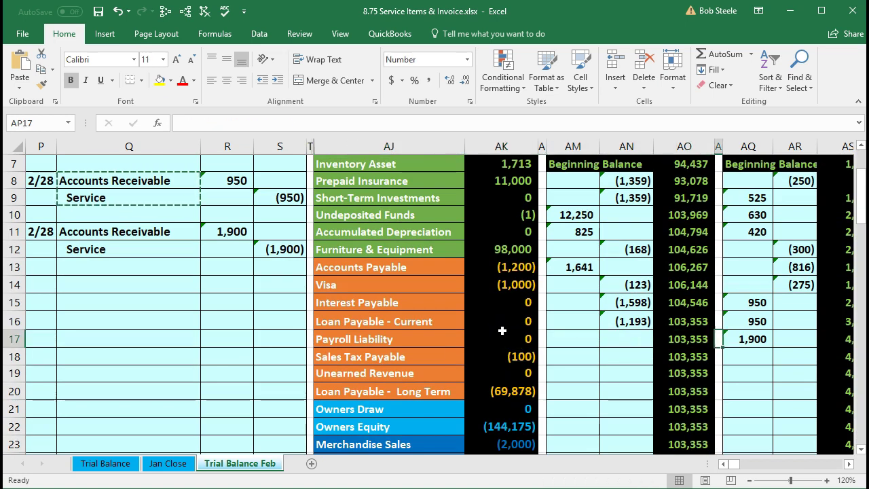
key(Right)
key(Right)
key(Right)
key(Right)
key(Right)
key(Right)
key(Right)
key(Right)
key(Right)
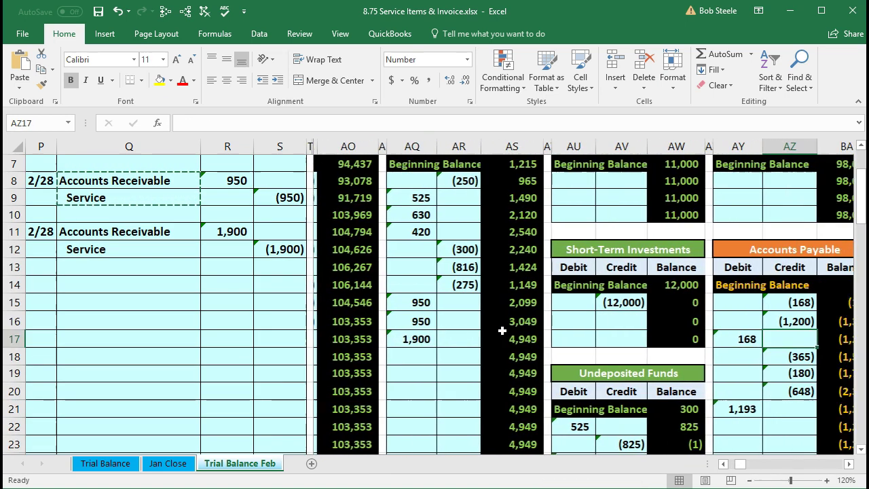
key(Right)
key(Right)
key(Right)
key(Right)
key(Right)
key(Right)
key(Right)
key(Right)
key(Right)
key(Right)
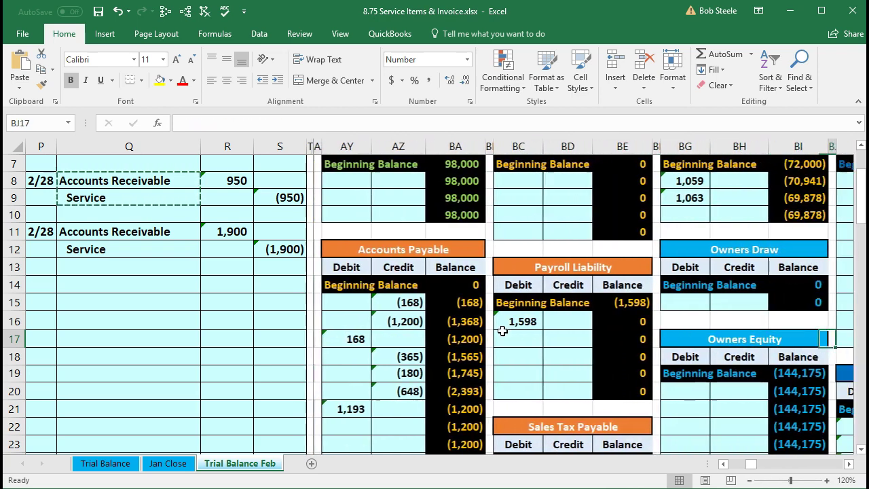
key(Right)
key(Right)
key(Right)
key(Right)
key(Right)
key(Right)
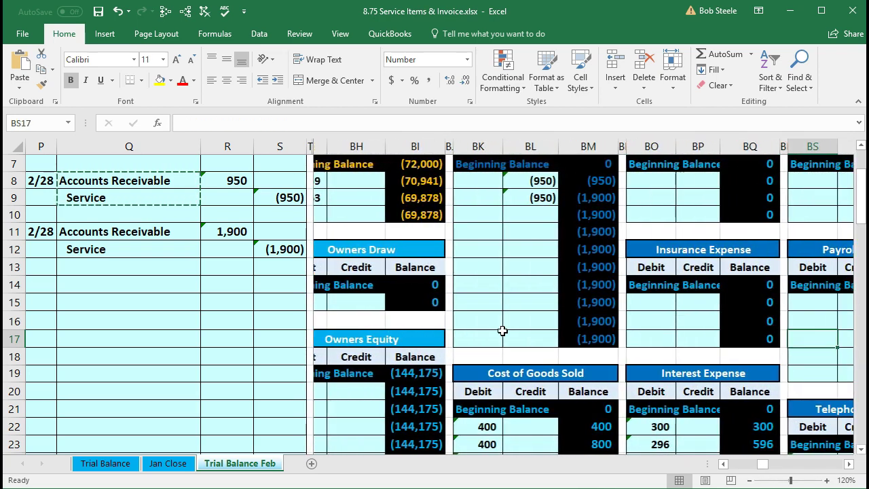
Step: Link Service ledger cell BL10 to the journal's (1,900), bringing the balance to (3,800)
scroll(502, 330, up, 2)
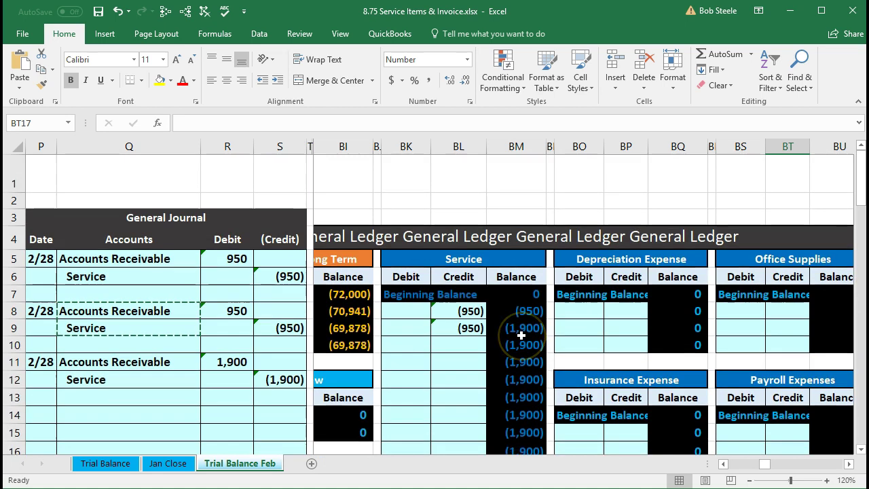
click(459, 347)
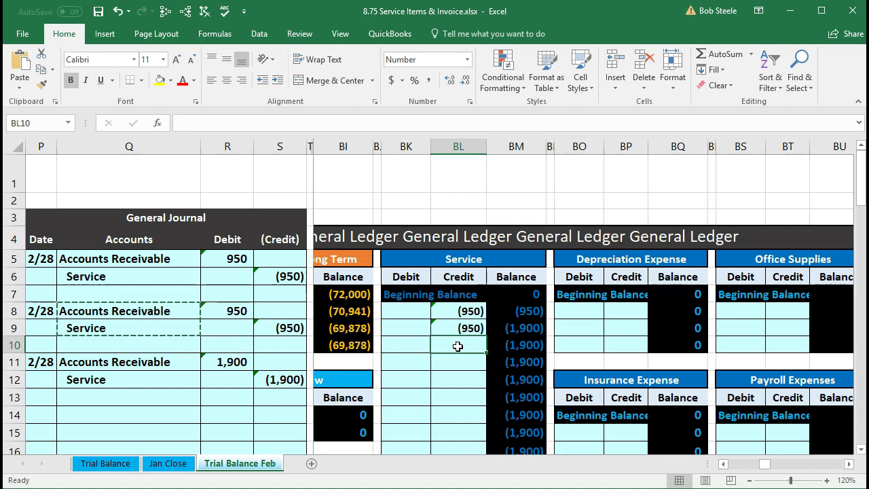
text(=)
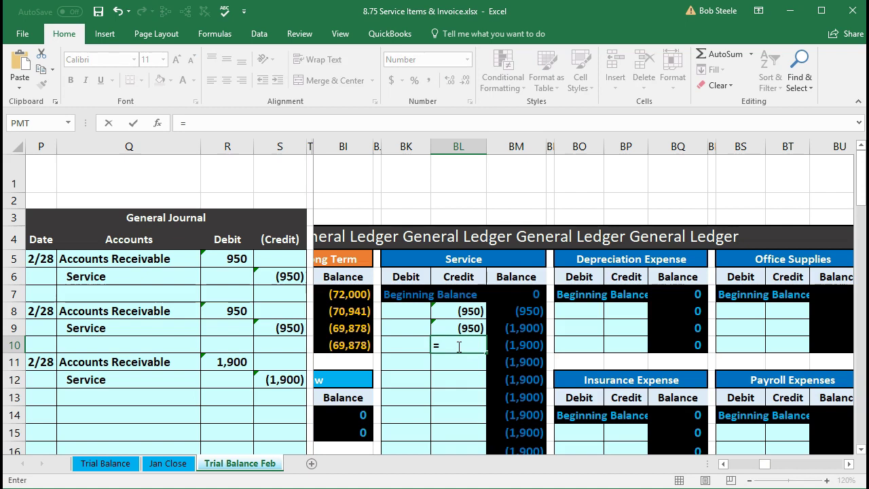
click(299, 380)
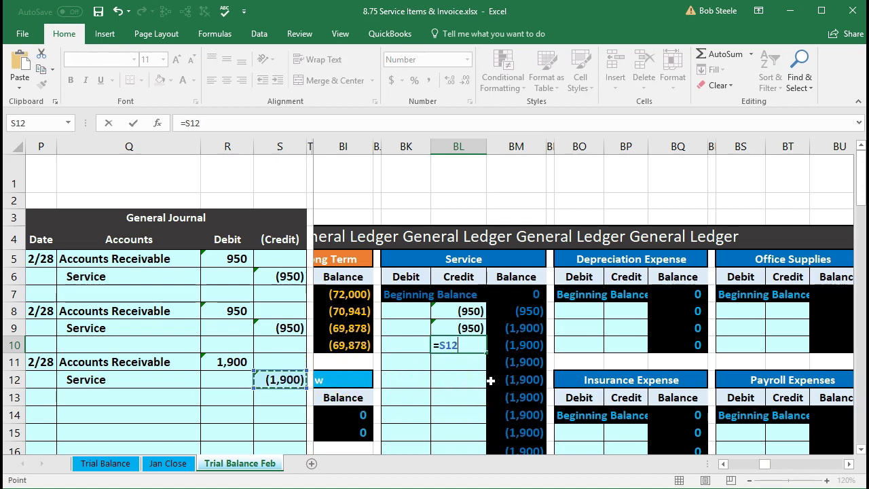
key(Return)
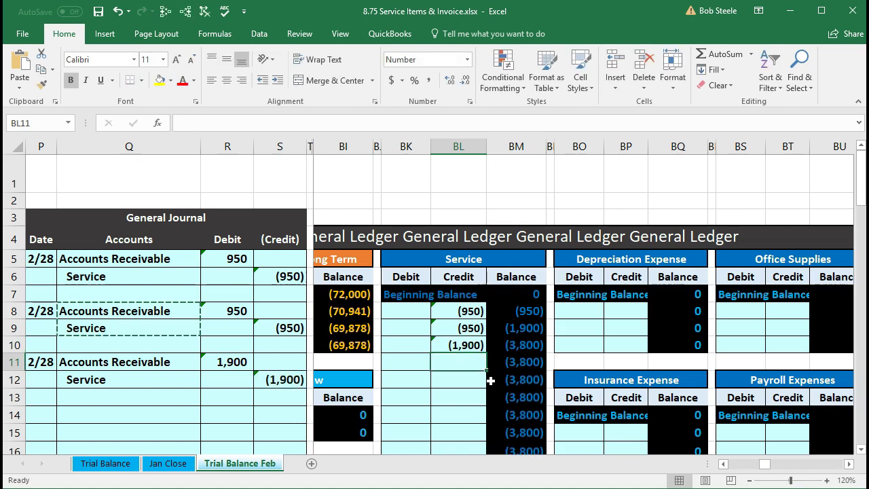
key(Left)
key(Left)
key(Left)
key(Left)
key(Left)
key(Left)
key(Left)
key(Left)
key(Left)
key(Left)
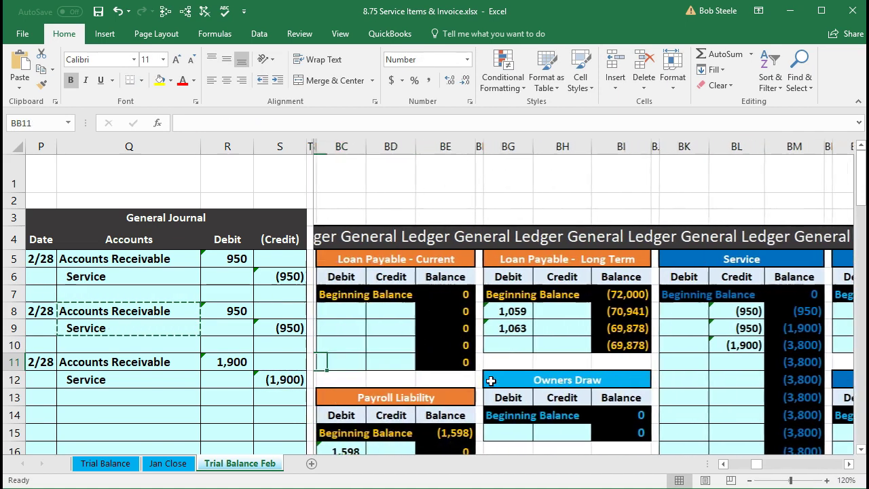
key(Left)
key(Left)
key(Left)
key(Left)
key(Left)
key(Left)
key(Left)
key(Left)
key(Left)
key(Left)
key(Left)
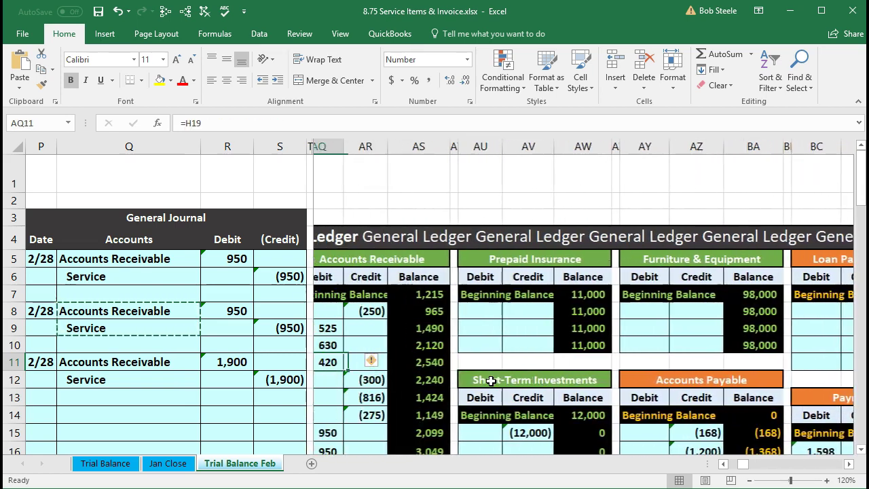
key(Left)
key(Left)
key(Left)
key(Left)
key(Left)
key(Left)
key(Left)
key(Left)
key(Left)
key(Left)
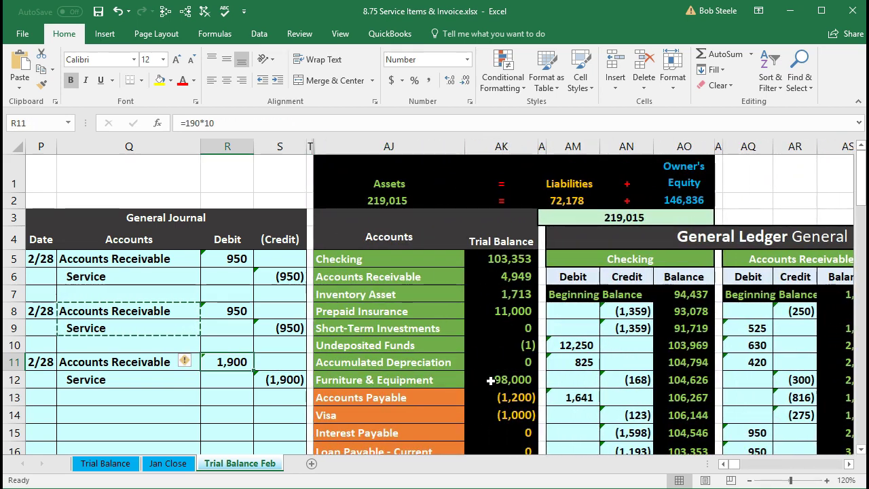
scroll(490, 381, down, 4)
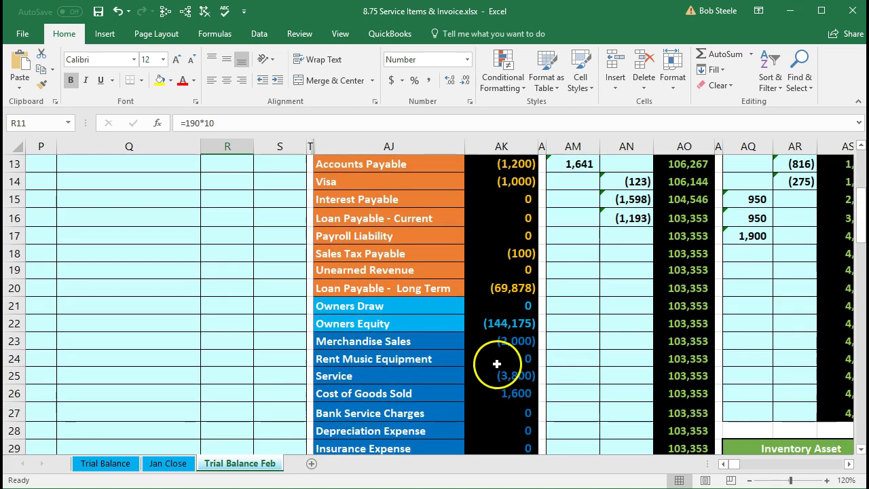
click(497, 376)
scroll(494, 375, down, 4)
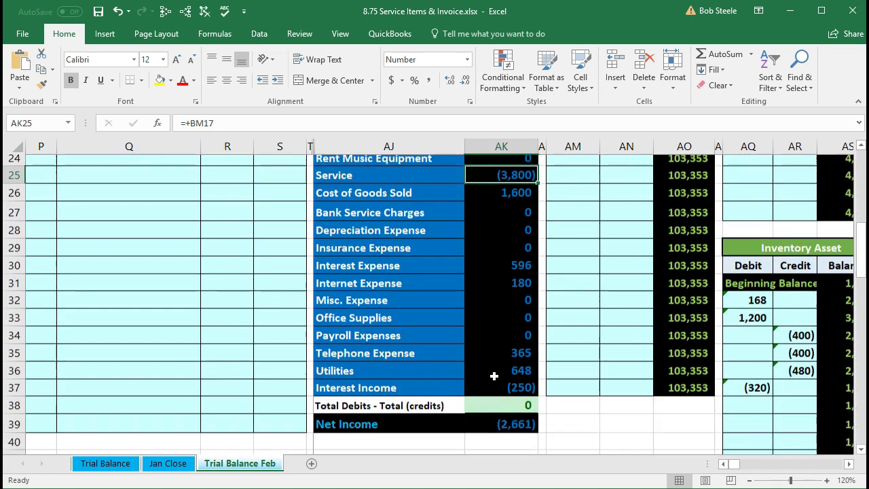
double_click(494, 412)
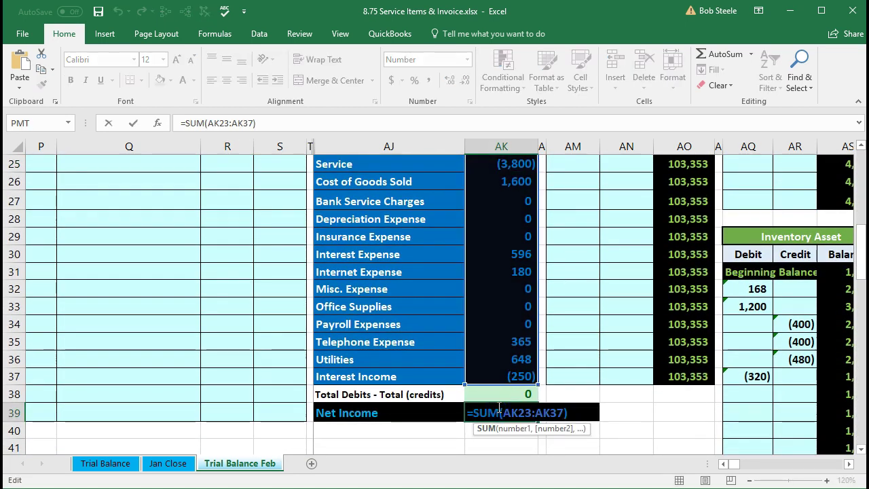
key(Return)
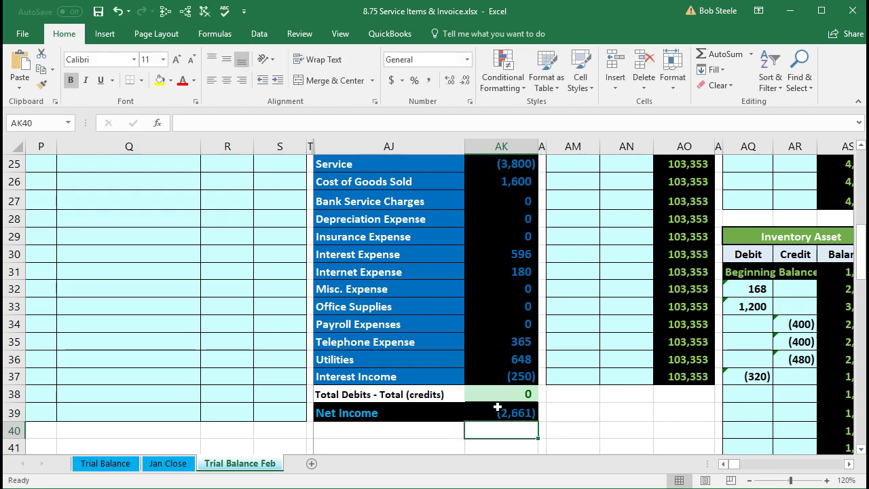
click(496, 399)
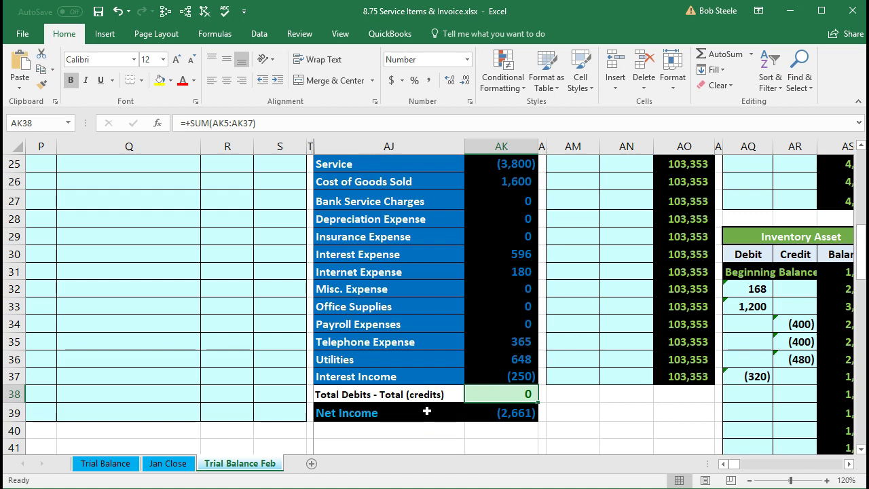
scroll(412, 417, up, 4)
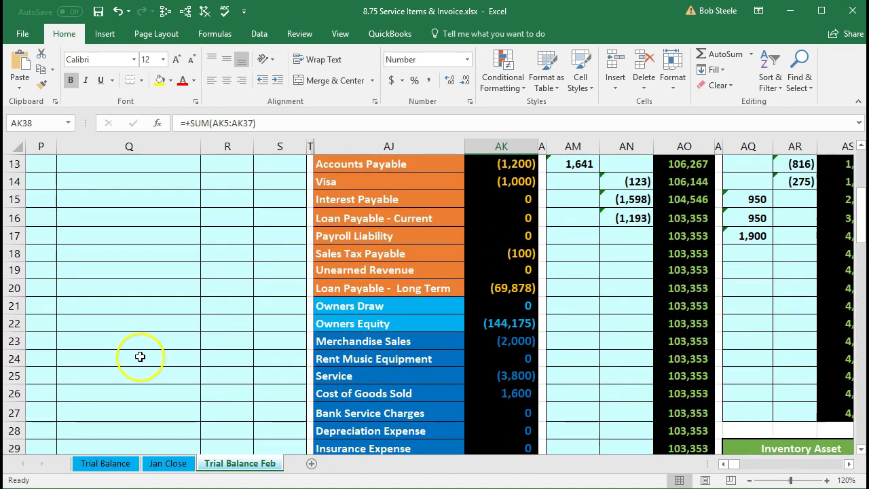
scroll(140, 357, up, 4)
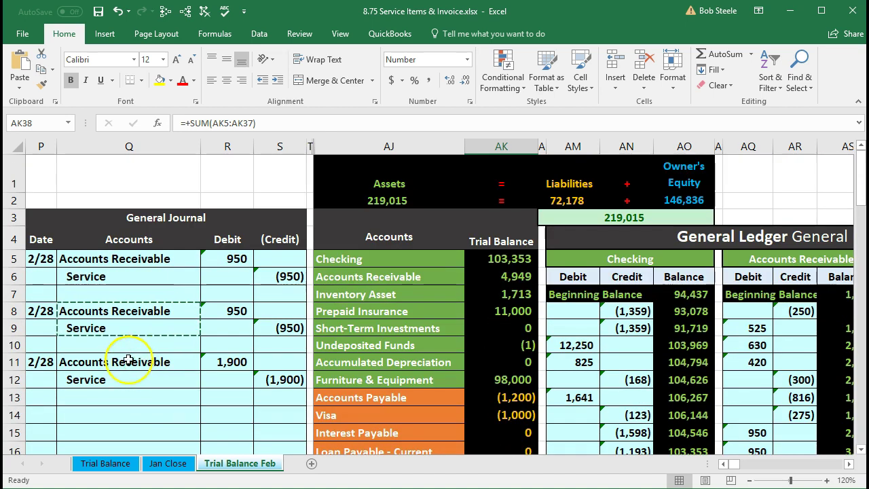
click(196, 361)
drag(196, 361, 231, 357)
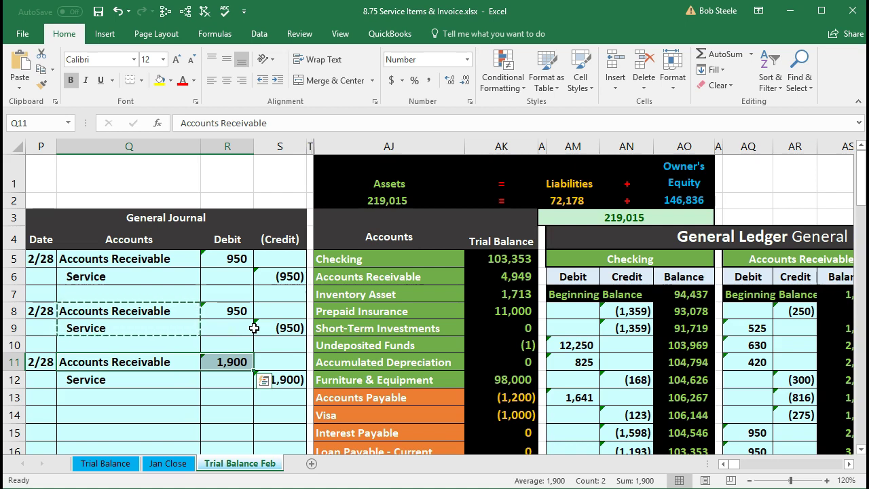
Step: Move across the general ledger to the customer AR subsidiary ledger columns
key(Right)
key(Right)
key(Right)
key(Right)
key(Right)
key(Right)
key(Right)
key(Right)
key(Right)
key(Right)
key(Right)
key(Right)
key(Right)
key(Right)
key(Right)
key(Right)
key(Right)
key(Right)
key(Right)
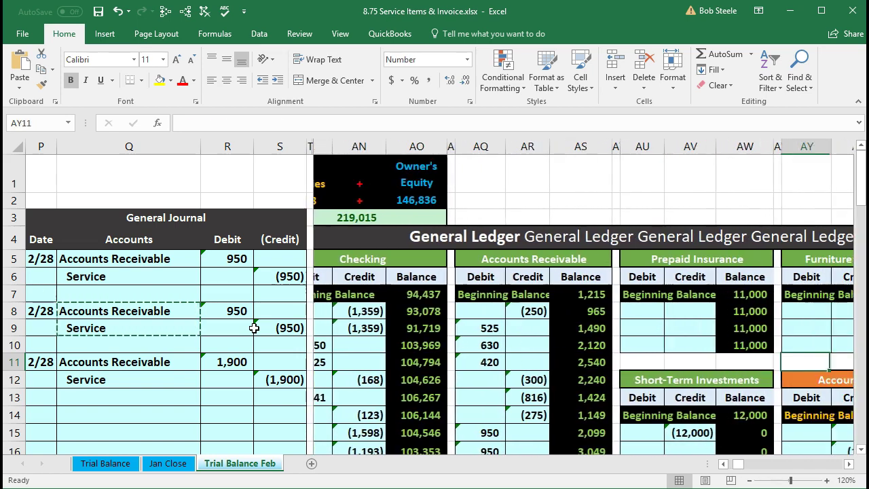
key(Right)
key(Right)
key(Right)
key(Right)
key(Right)
key(Right)
key(Right)
key(Right)
key(Right)
key(Right)
key(Right)
key(Right)
key(Right)
key(Right)
key(Right)
key(Right)
key(Right)
key(Right)
key(Right)
key(Right)
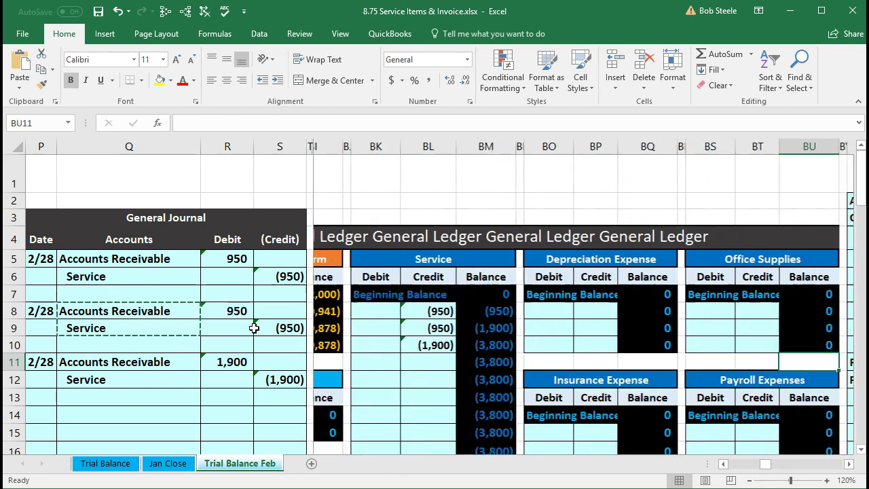
key(Right)
key(Right)
key(Right)
key(Right)
key(Right)
key(Right)
key(Right)
key(Right)
key(Right)
key(Right)
key(Right)
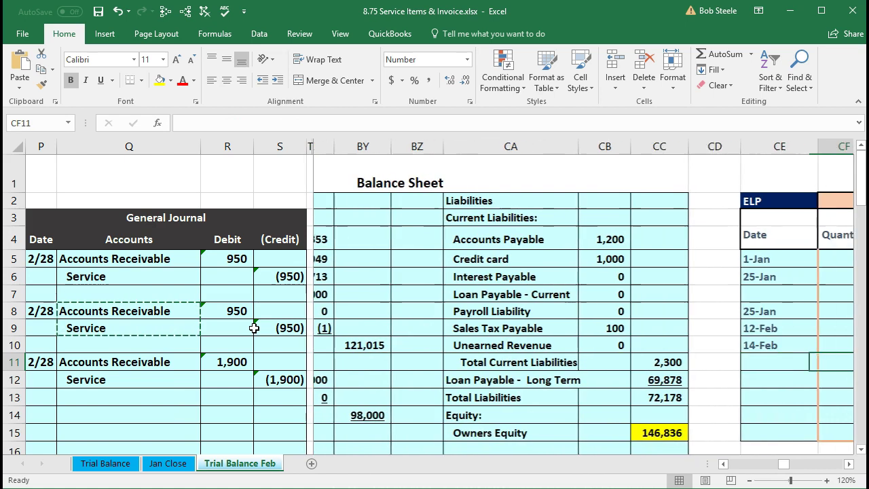
key(Right)
key(Right)
key(Right)
key(Right)
key(Right)
key(Right)
key(Right)
key(Right)
key(Right)
key(Right)
key(Right)
key(Right)
key(Right)
key(Right)
key(Right)
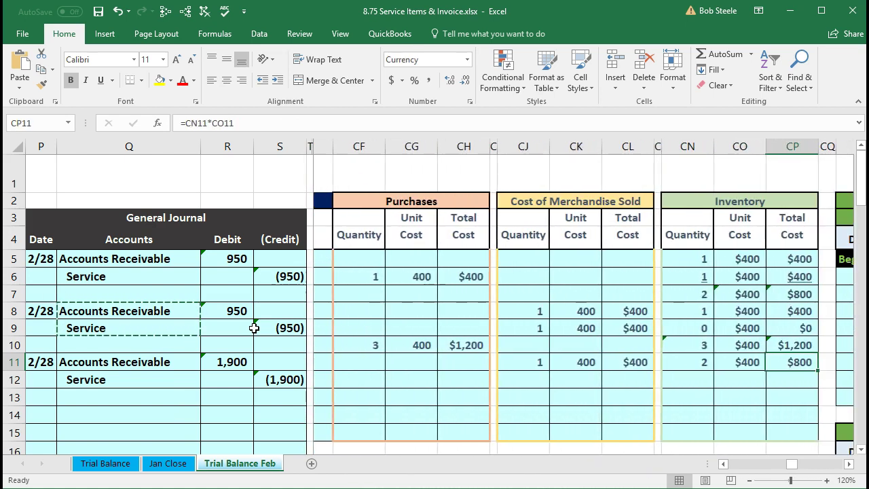
key(Right)
key(Right)
key(Right)
key(Right)
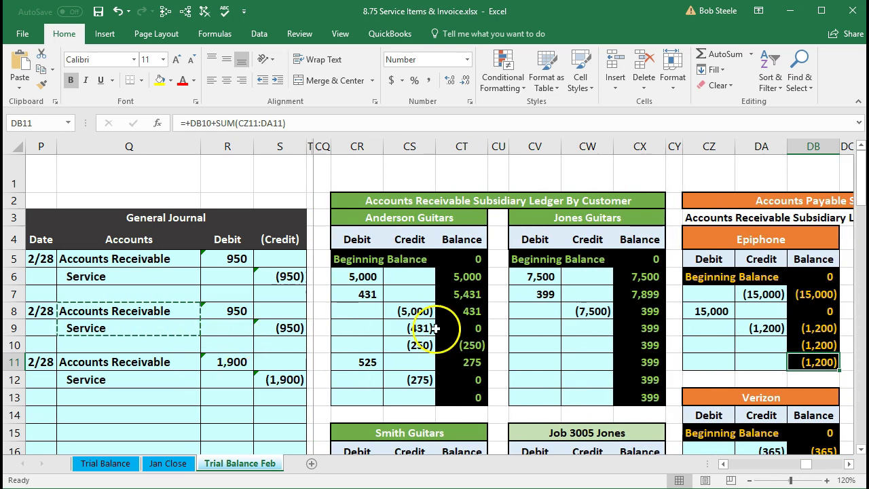
scroll(520, 330, down, 5)
scroll(518, 331, down, 7)
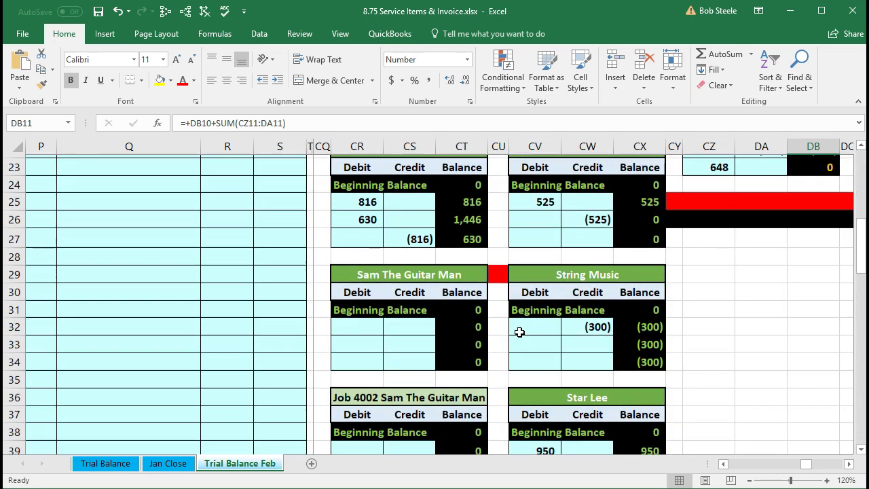
Step: Title the next empty customer block (CV43) with the new customer's full name
click(550, 317)
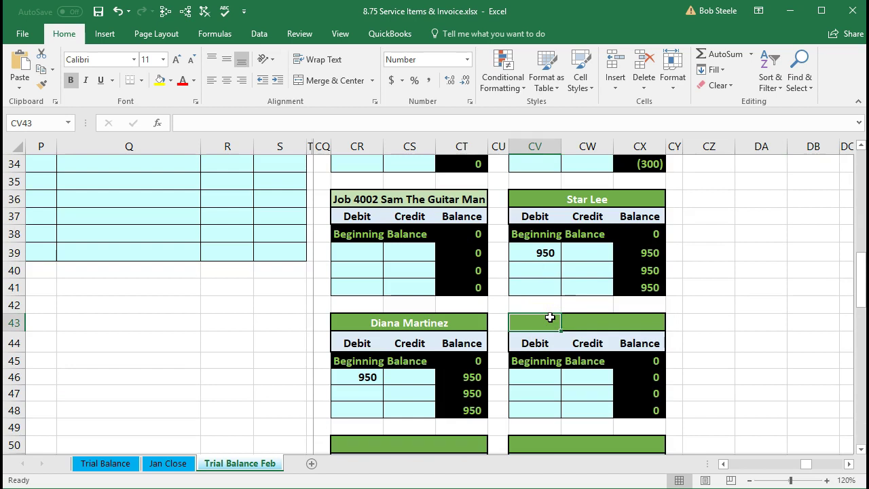
text(Lin L)
key(BackSpace)
text(Ja)
key(BackSpace)
text(acko)
key(BackSpace)
text(son)
key(Return)
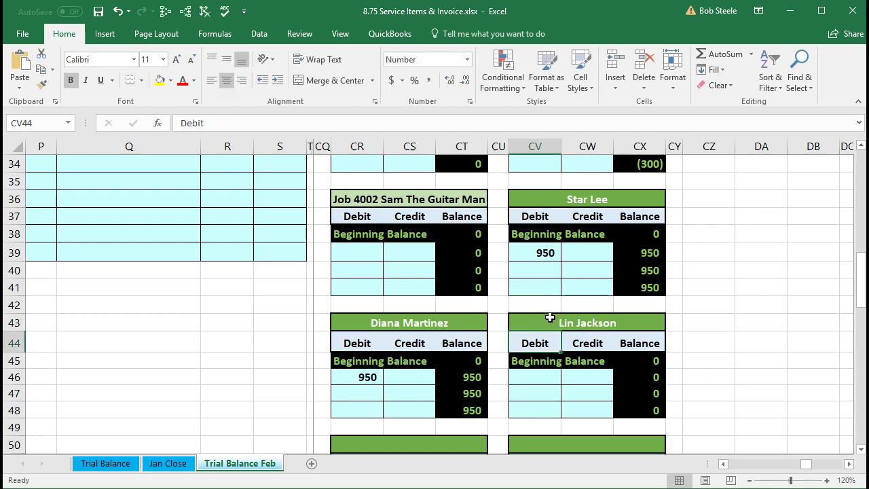
Step: Begin a formula in the new customer's first debit cell CV46
click(541, 376)
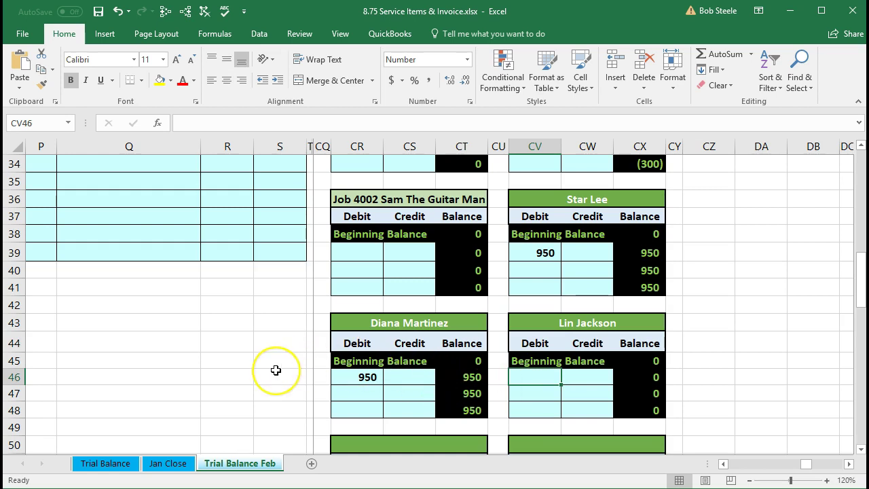
scroll(278, 369, up, 8)
scroll(276, 370, up, 1)
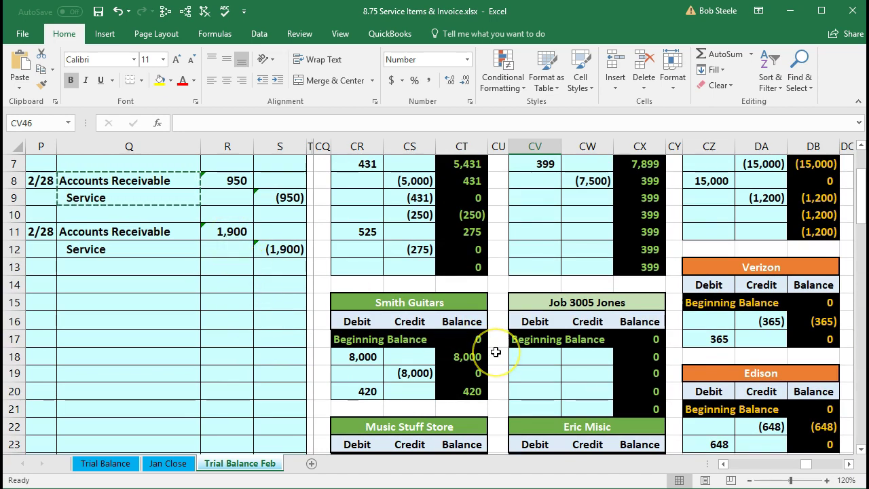
scroll(495, 352, down, 3)
scroll(496, 352, down, 7)
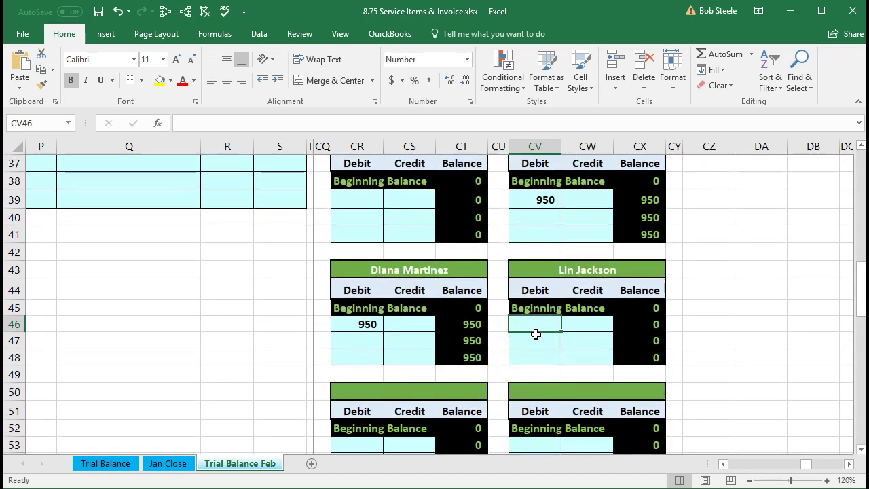
text(=)
scroll(268, 340, up, 9)
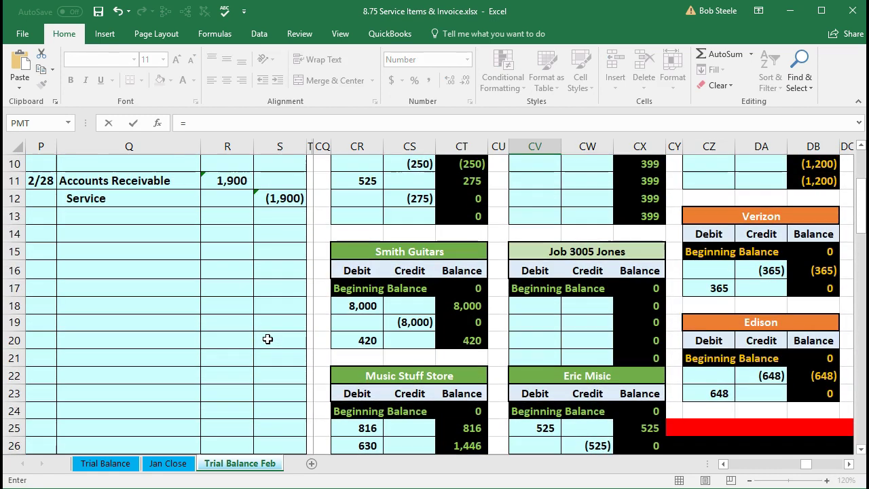
Step: Link CV46 to the journal's 1,900 debit (=R11) and check the customer's running balance
click(233, 180)
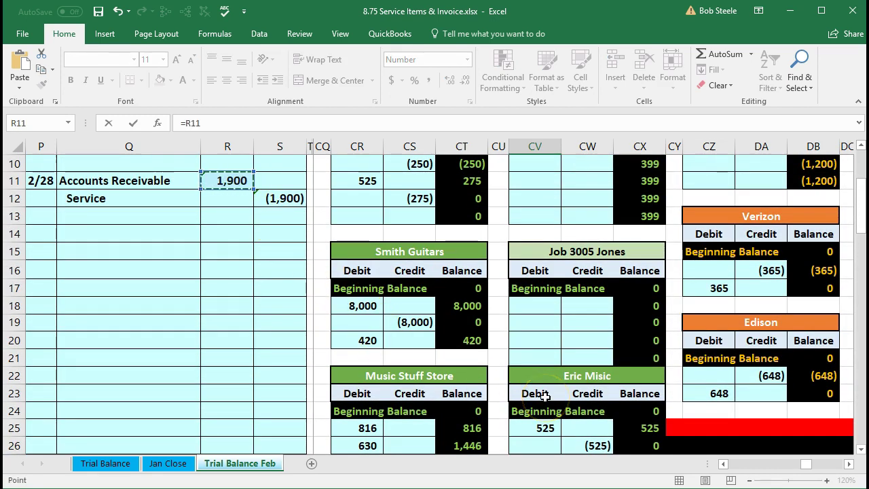
key(Return)
scroll(539, 396, down, 2)
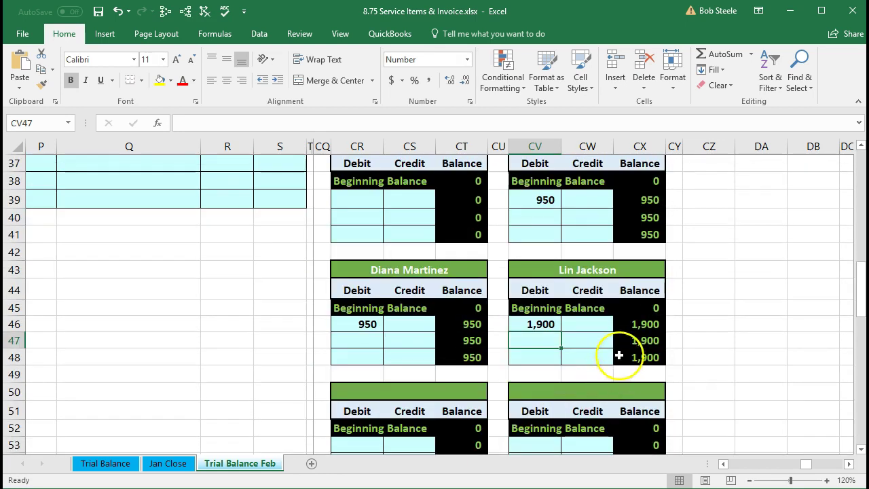
click(640, 325)
Step: Re-commit the CX58 AR subsidiary total formula, which now reads 4,949
scroll(645, 352, down, 3)
click(646, 368)
double_click(648, 369)
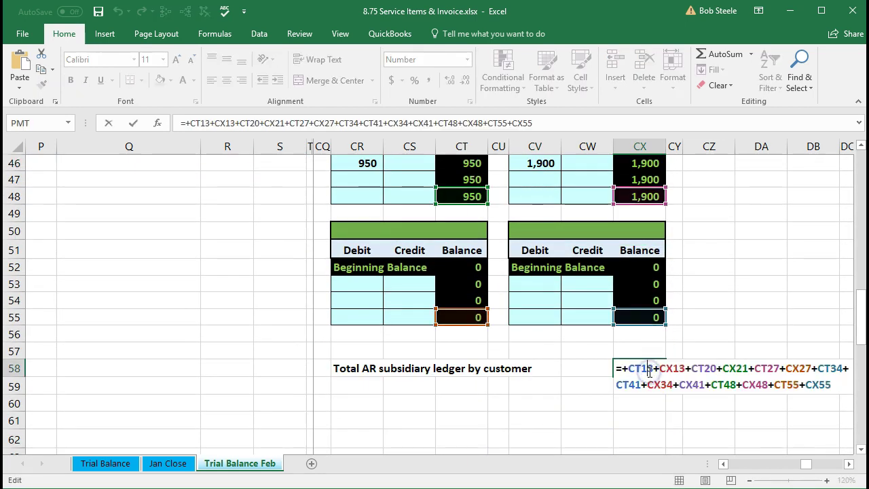
key(Return)
click(643, 385)
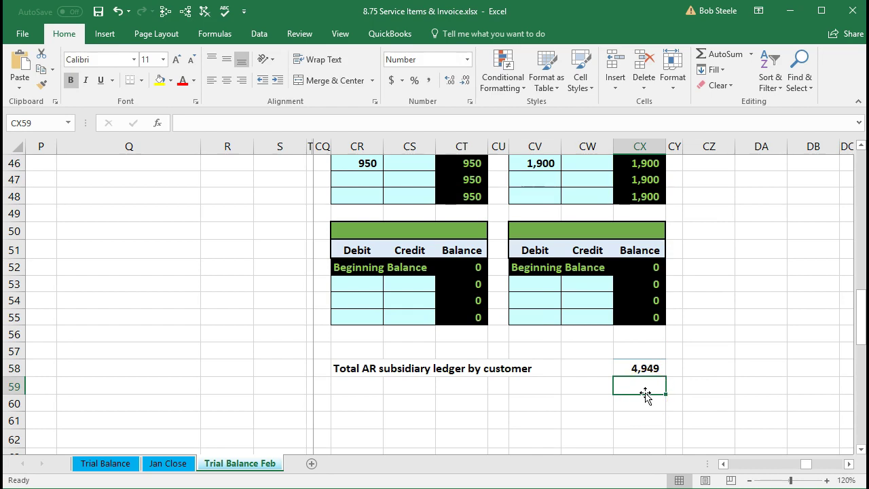
Step: Confirm Accounts Receivable in AK6 shows 4,949, then return to QuickBooks
scroll(645, 396, up, 15)
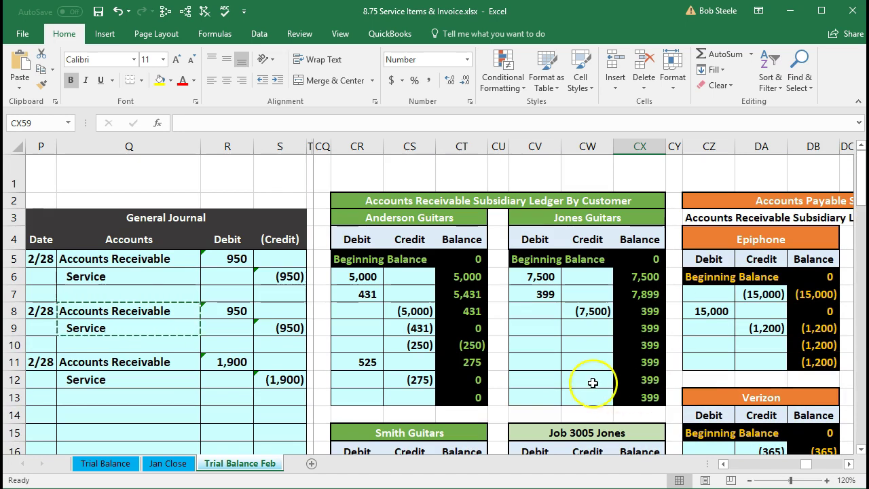
click(292, 277)
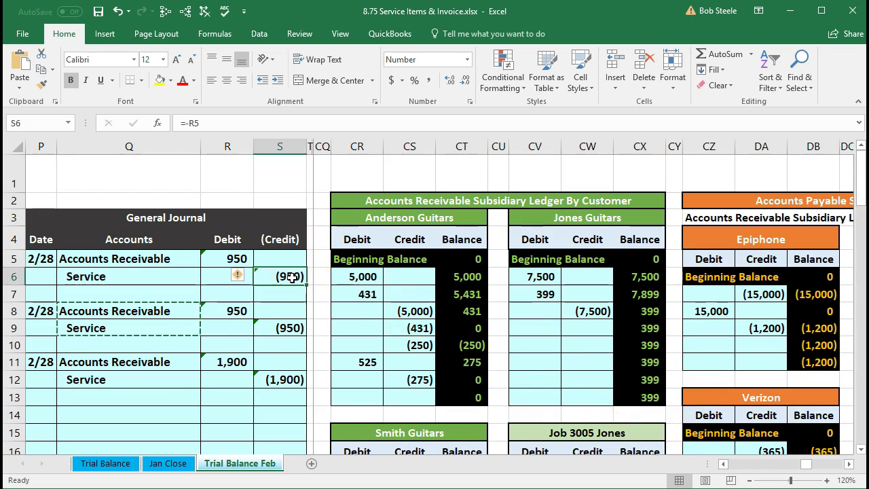
key(Right)
key(ctrl+Right)
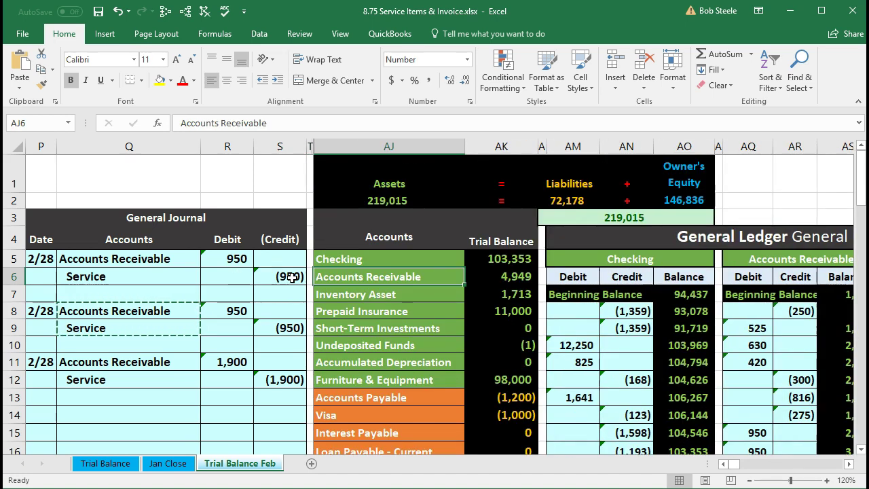
key(Right)
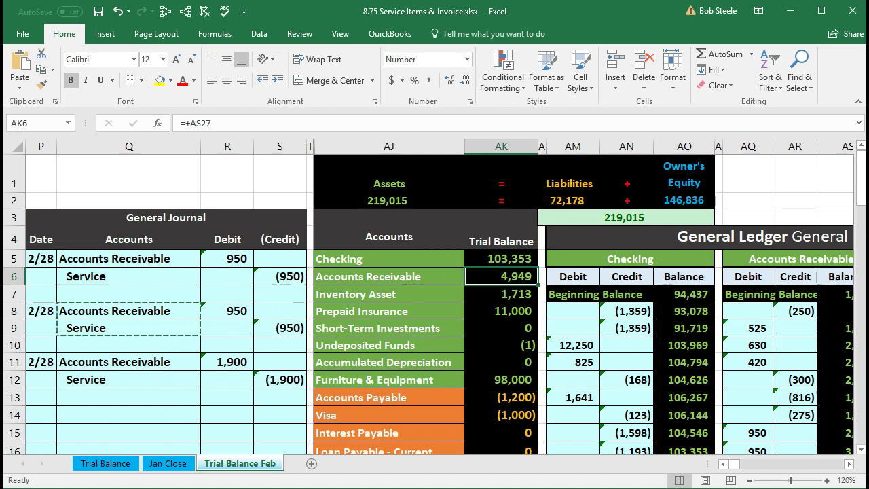
key(alt+Tab)
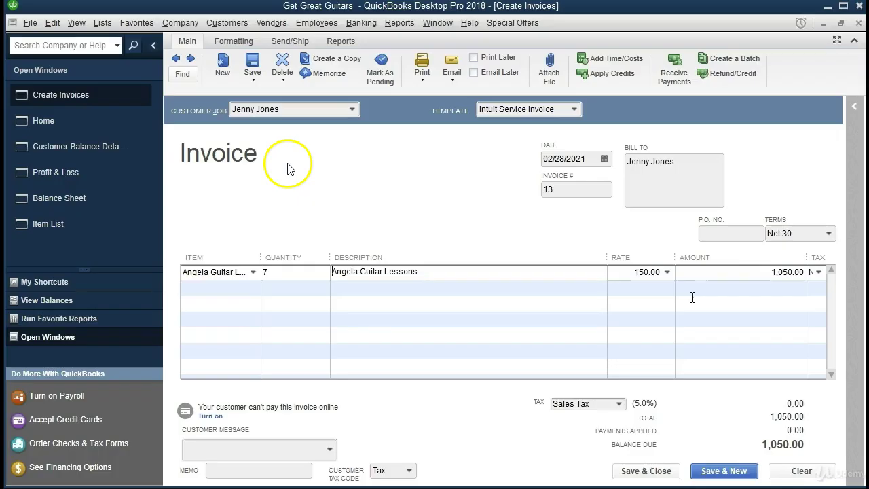
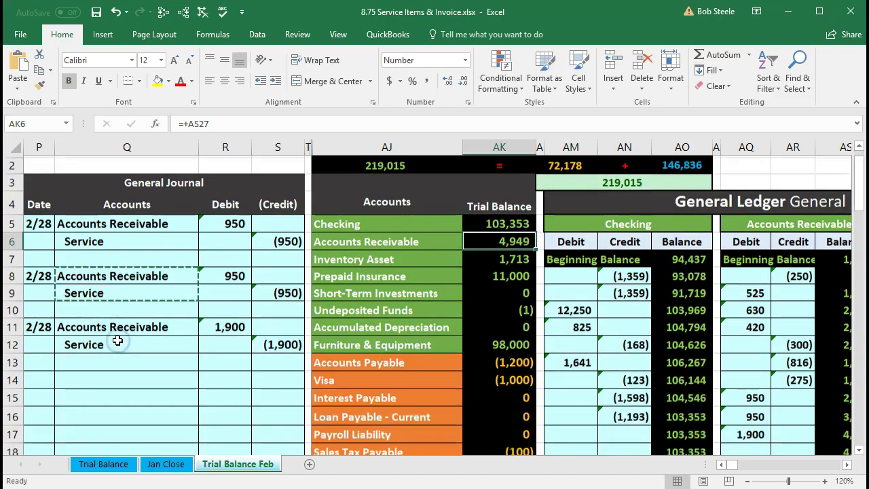
Step: Copy the 1,900 Accounts Receivable/Service journal entry from P11:S12 into rows 14–15
scroll(118, 341, down, 1)
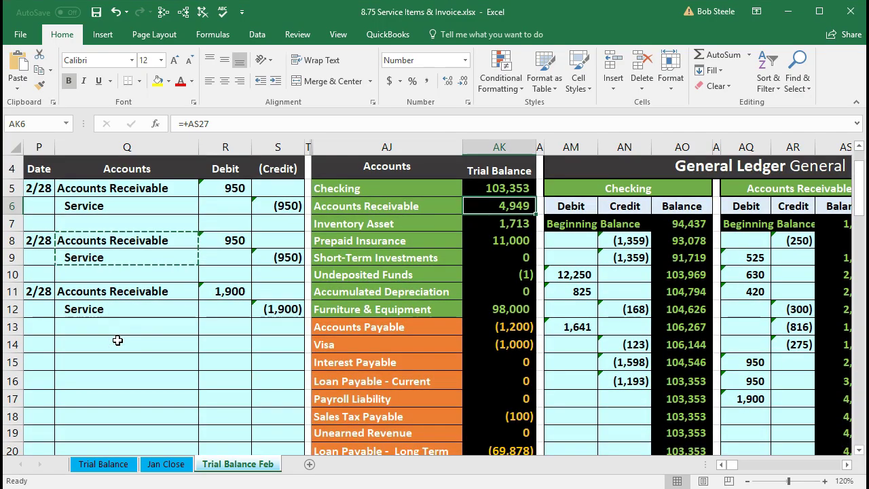
click(39, 291)
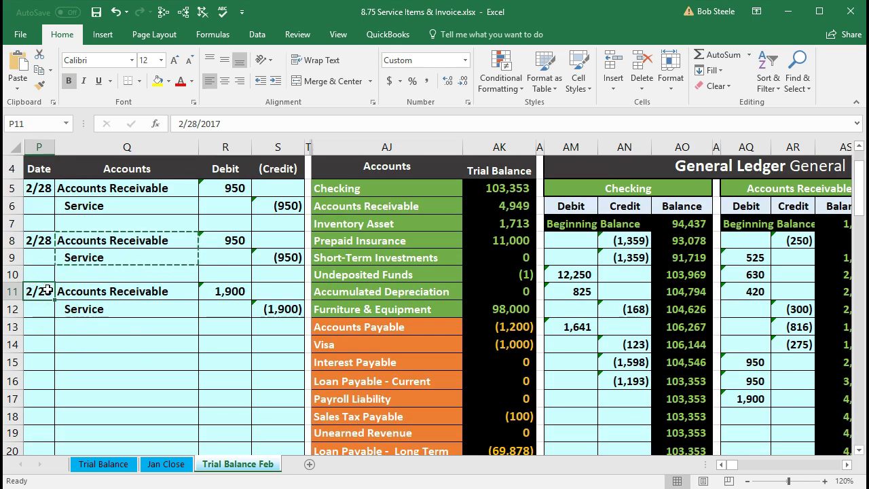
drag(42, 286, 268, 309)
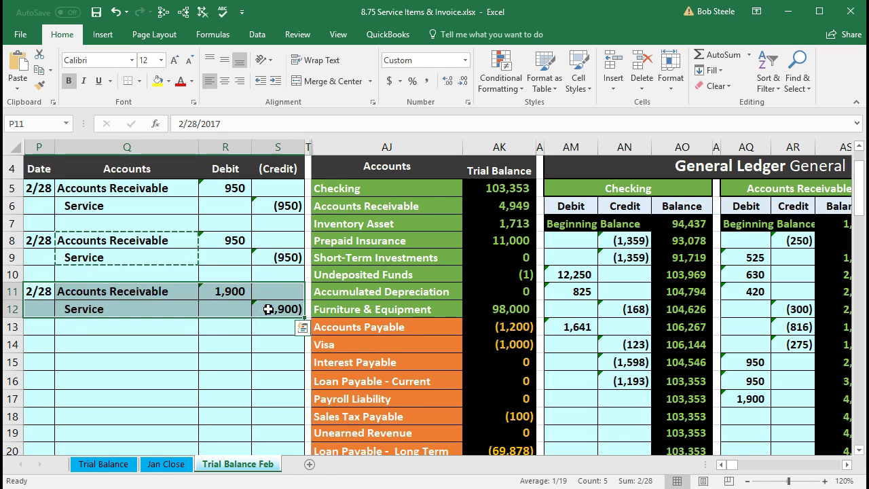
right_click(172, 305)
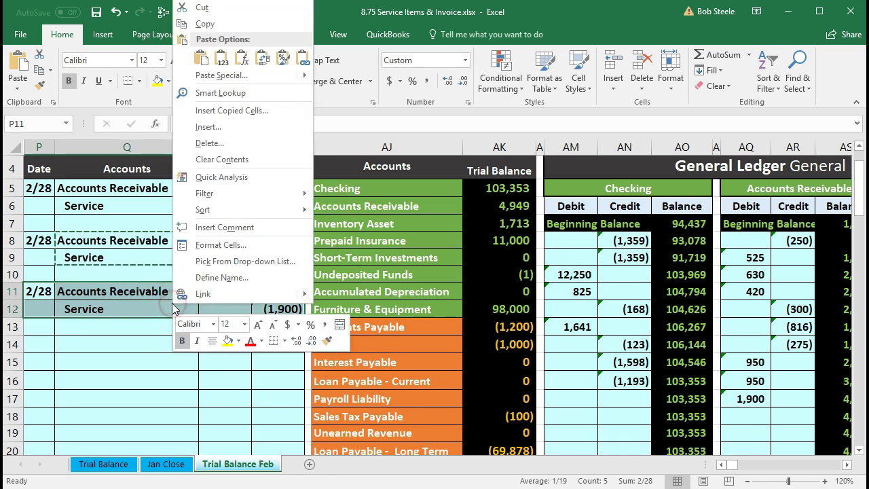
click(202, 24)
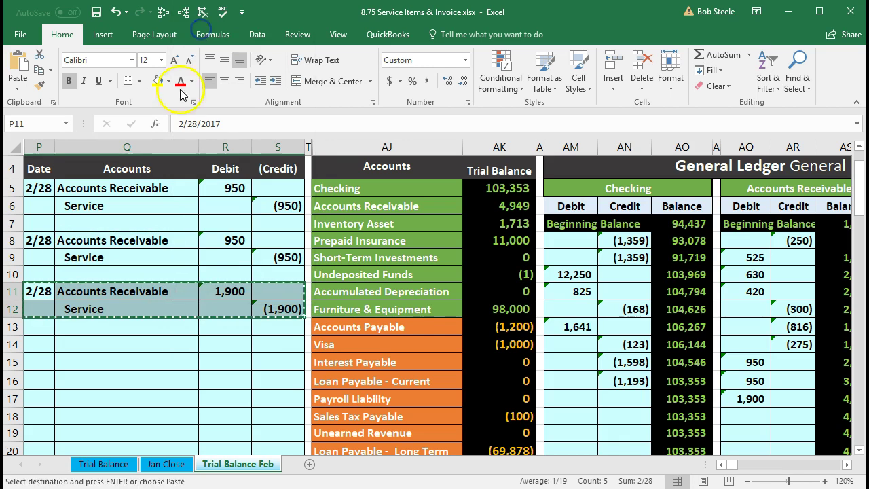
click(46, 344)
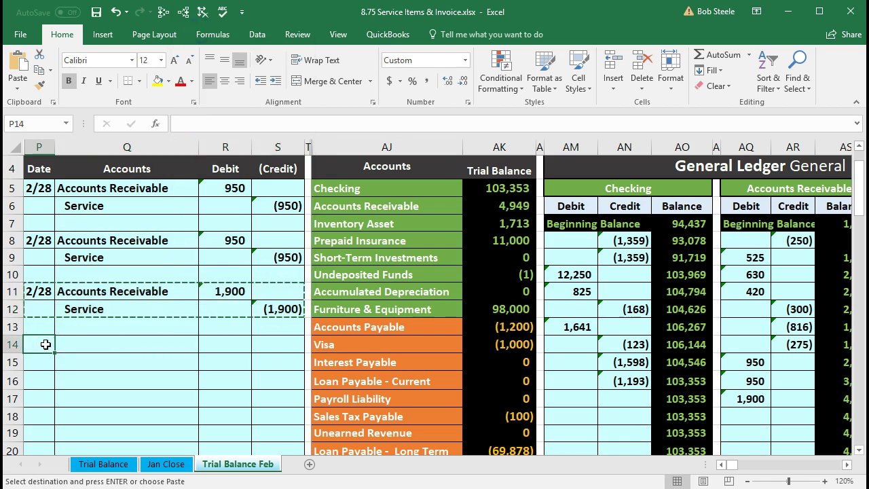
right_click(45, 344)
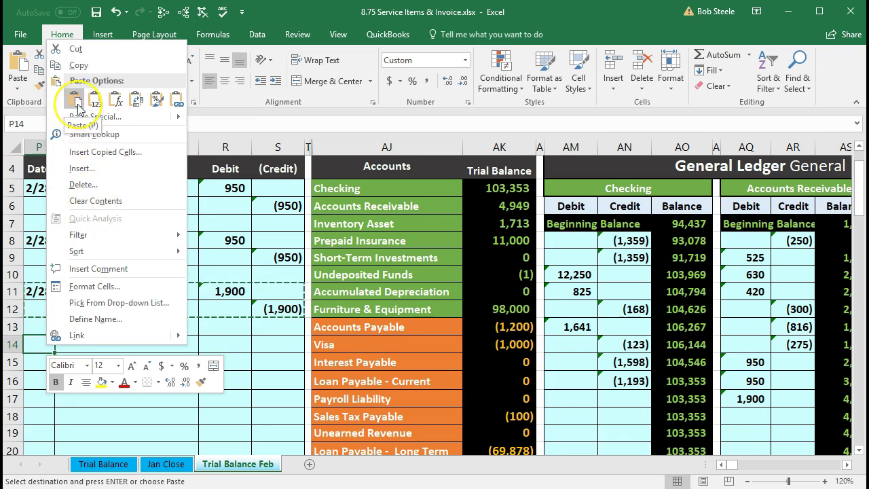
click(76, 101)
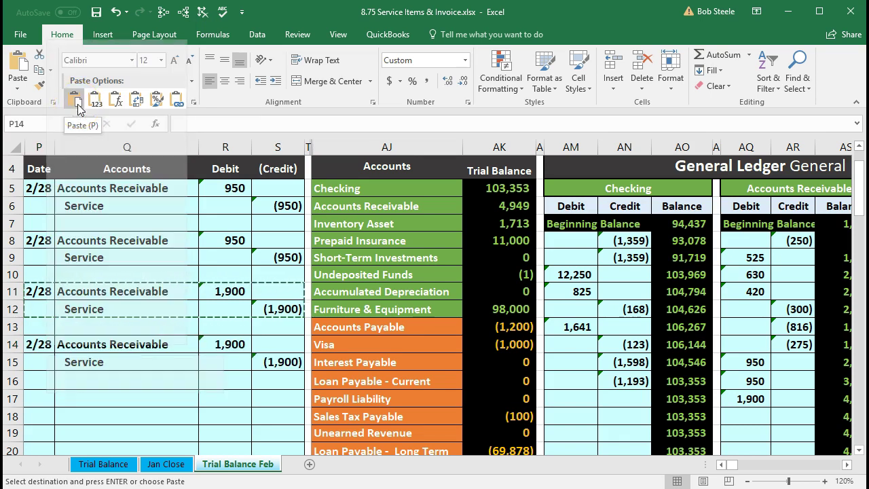
click(92, 363)
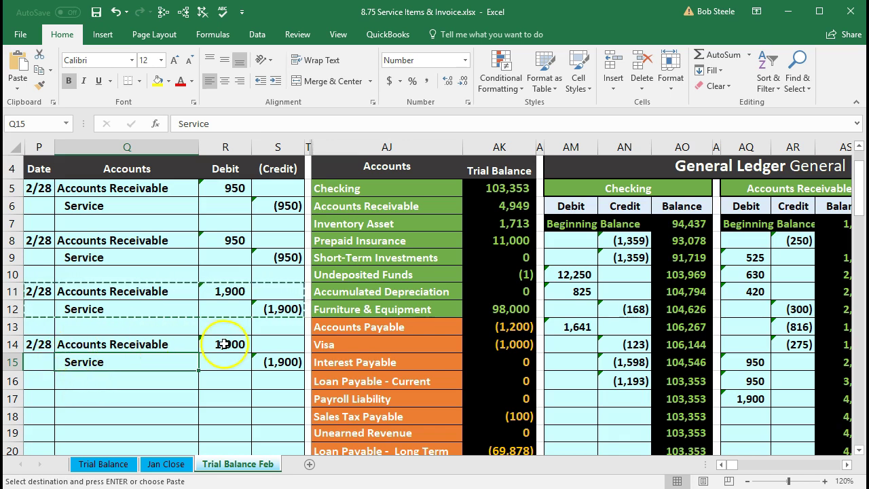
Step: Clear the copied 1,900 debit and credit amounts in R14:S15
drag(231, 344, 252, 357)
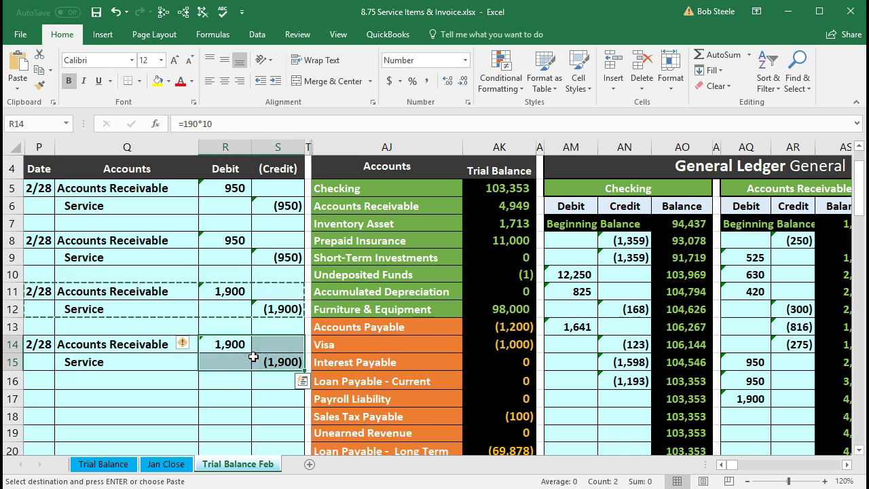
key(Delete)
key(shift+BackSpace)
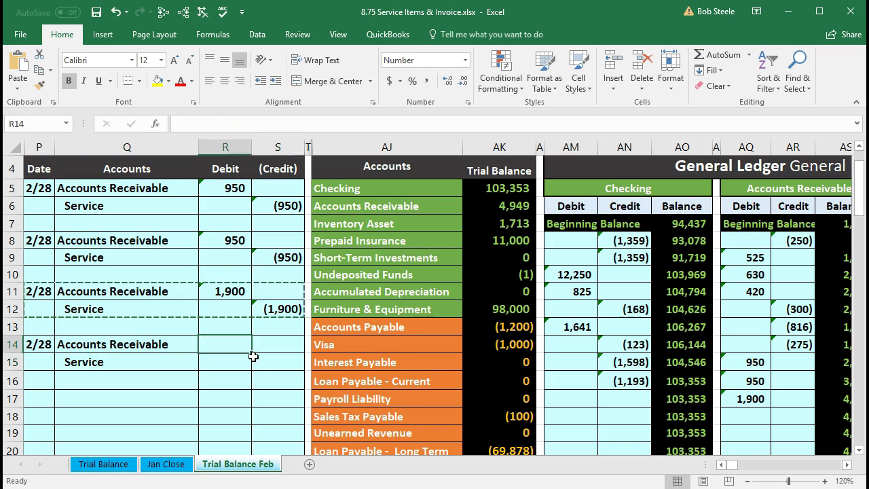
Step: Enter a 1,050 debit (=150*7) in R14 and a matching =-R14 credit in S15
click(234, 358)
text(=)
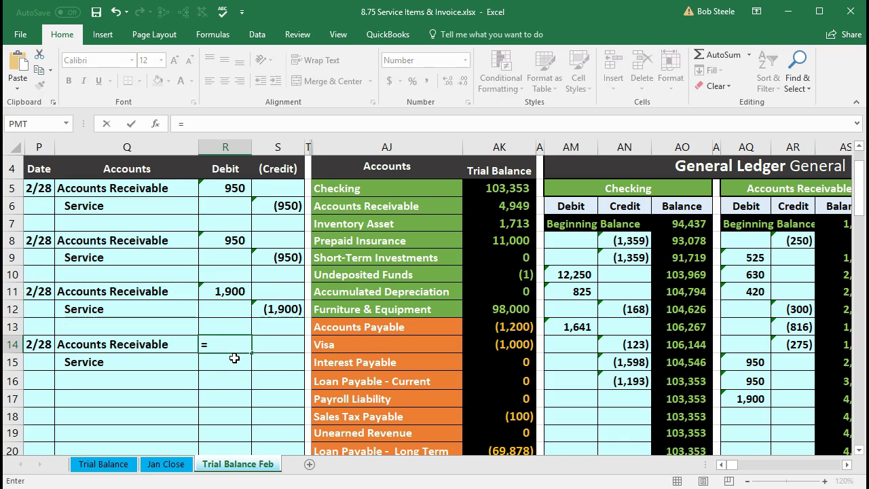
text(150*7)
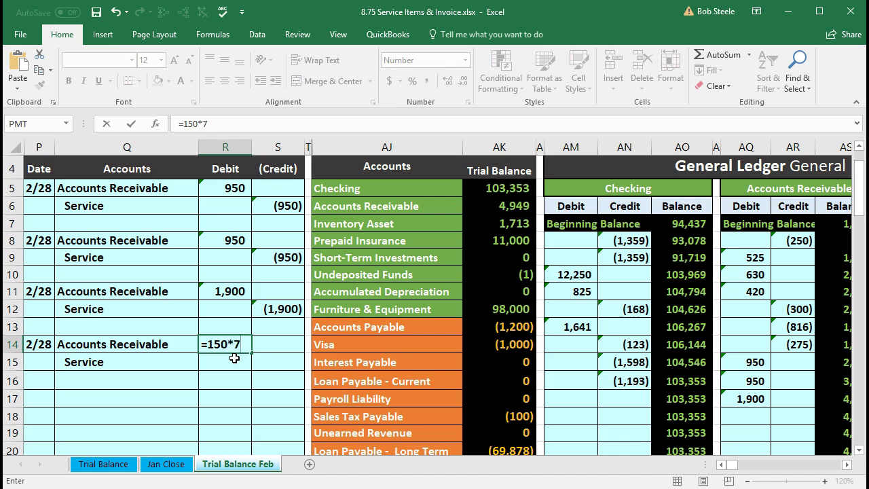
key(Return)
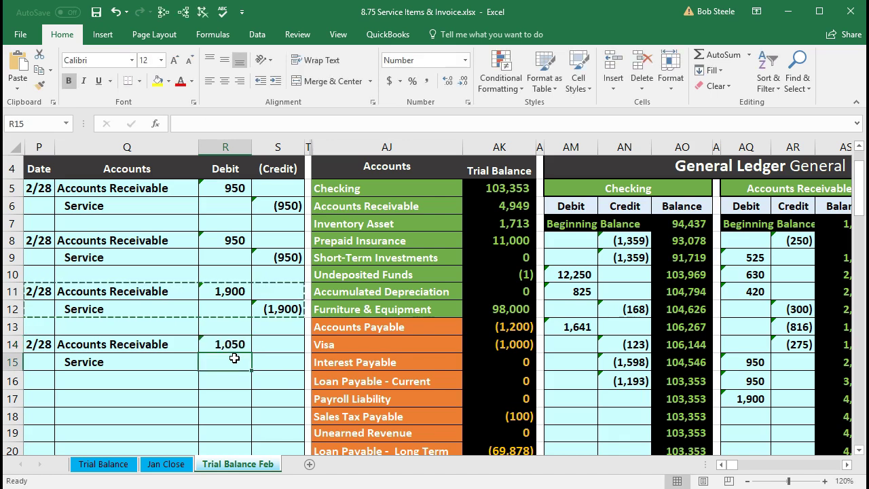
key(Right)
text(=-R14)
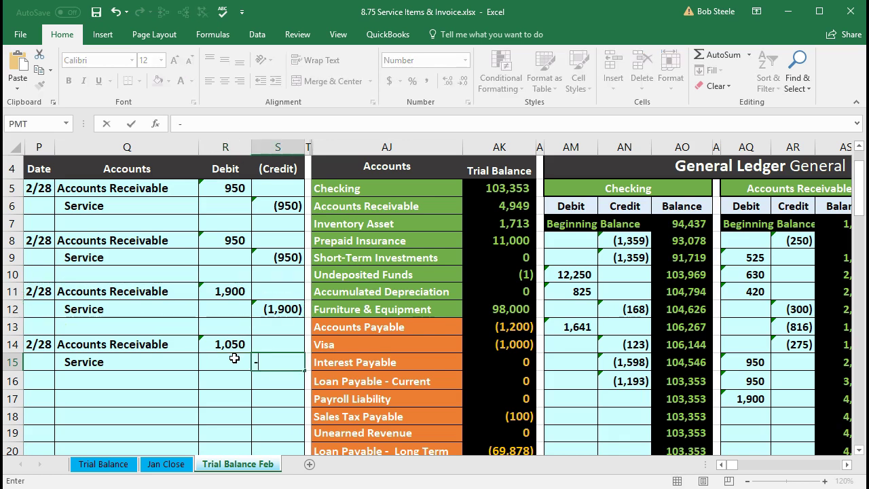
key(Return)
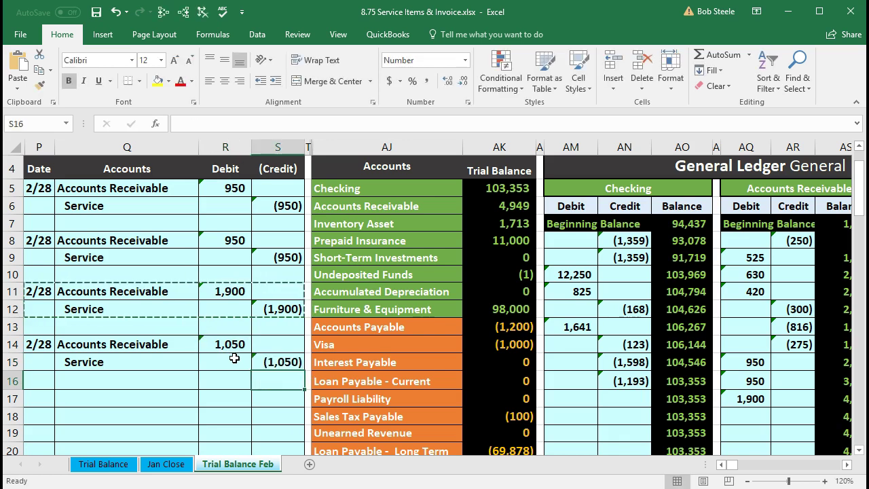
click(140, 345)
drag(192, 344, 203, 344)
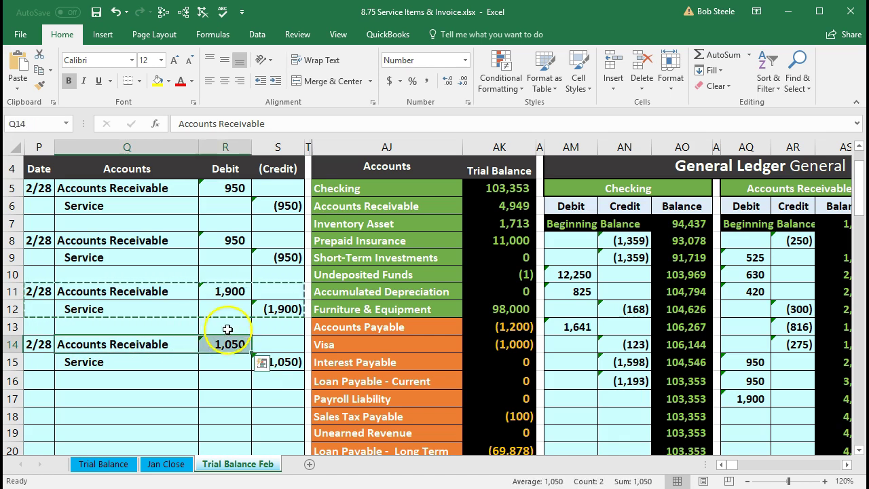
Step: Link Accounts Receivable ledger cell AQ18 to the 1,050 journal debit (=R14), bringing its balance to 5,999
drag(340, 208, 477, 212)
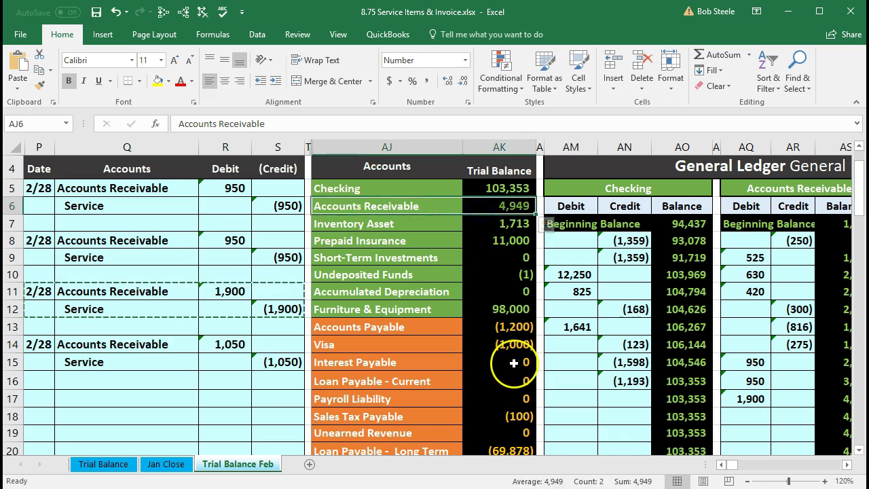
key(Right)
key(Right)
key(Right)
key(Right)
key(Right)
key(Right)
key(Right)
key(Right)
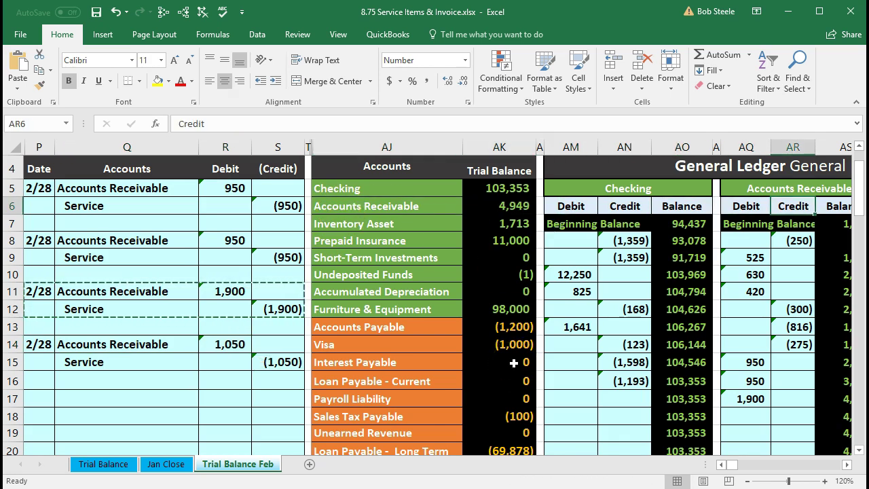
key(Right)
key(Right)
key(Right)
key(Right)
key(Right)
key(Right)
key(Right)
key(Right)
key(Right)
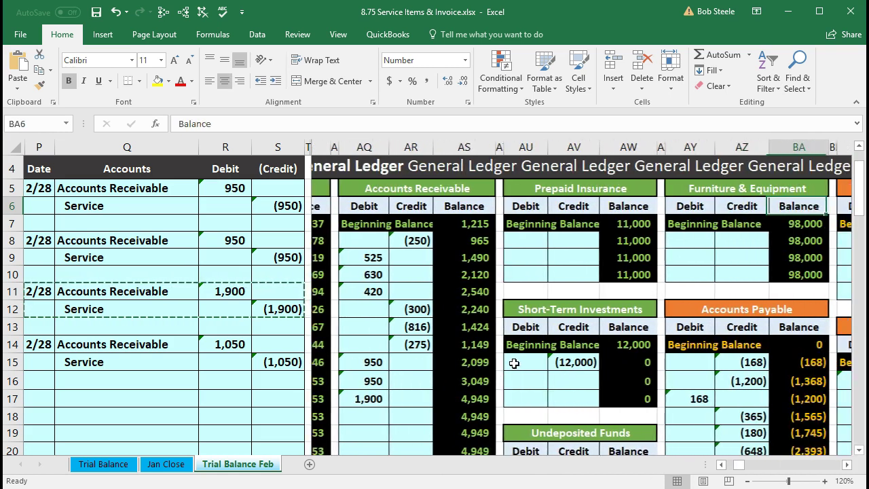
key(Right)
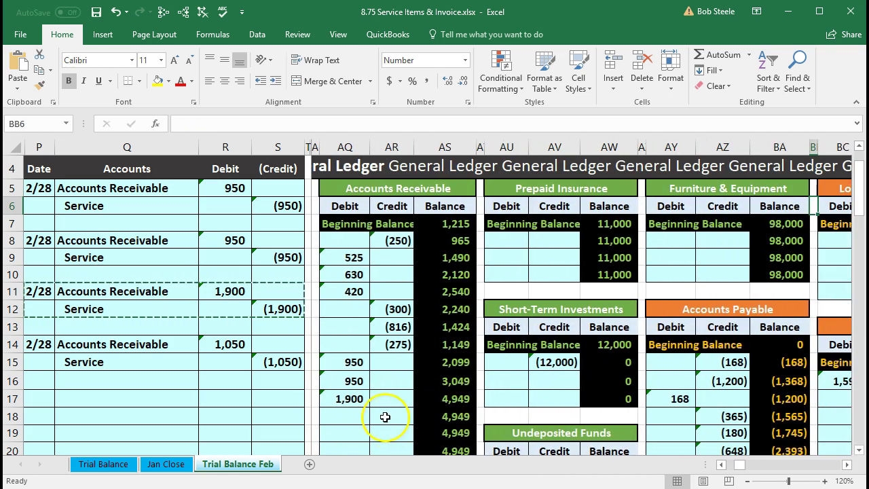
click(355, 415)
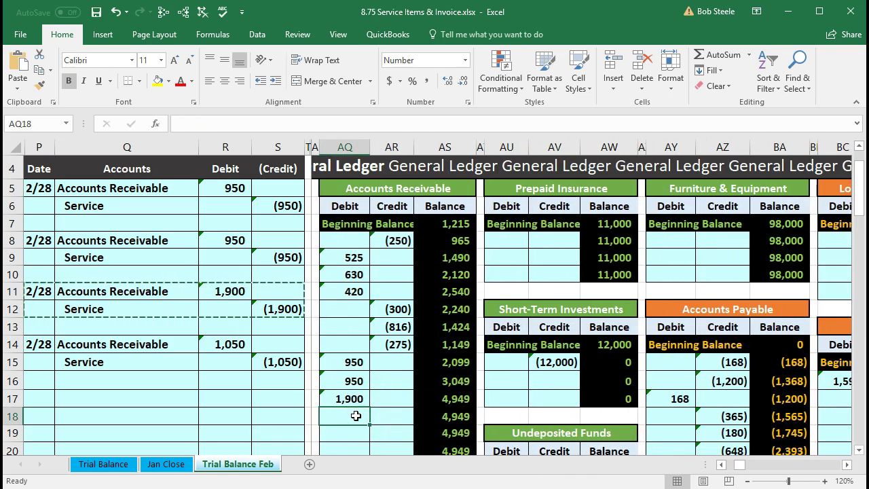
scroll(356, 416, down, 1)
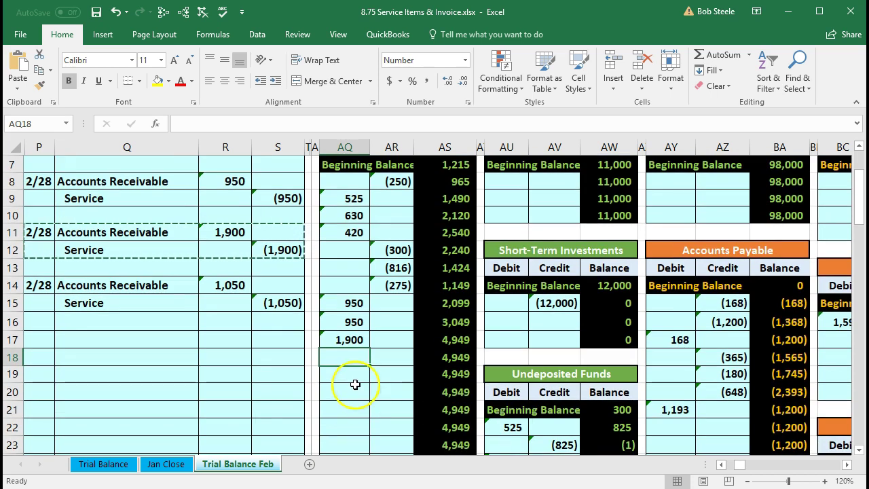
text(=)
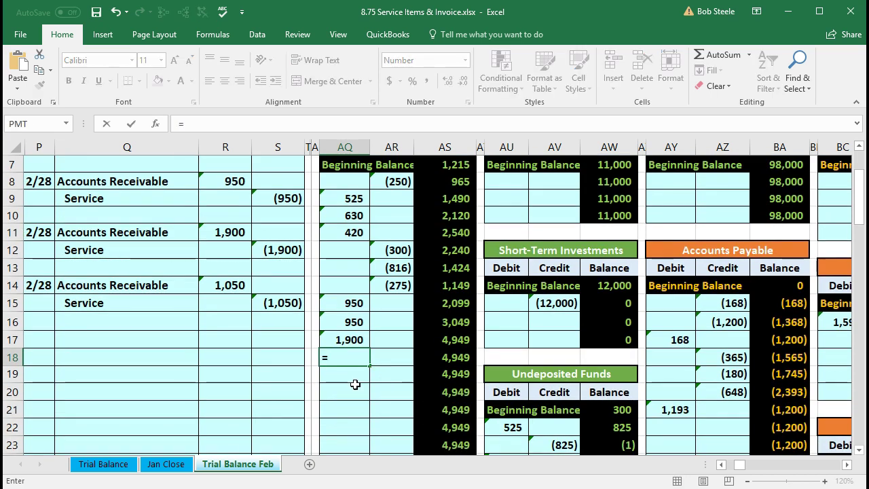
click(231, 287)
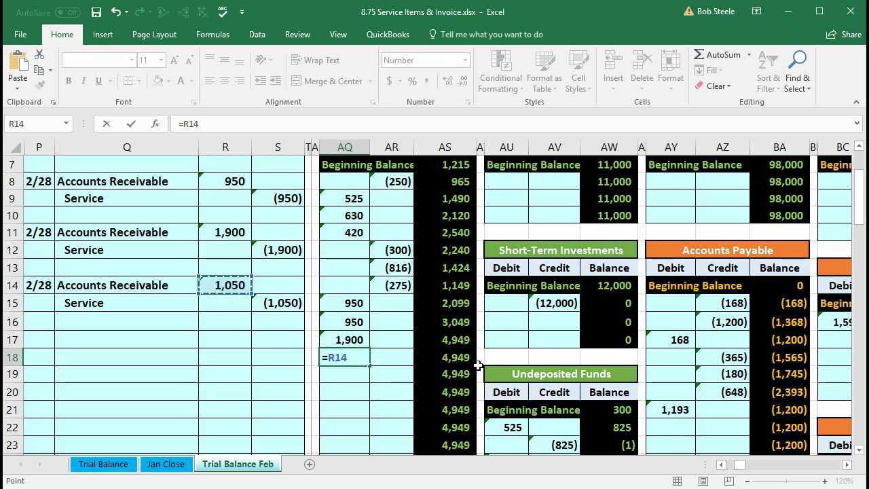
key(Return)
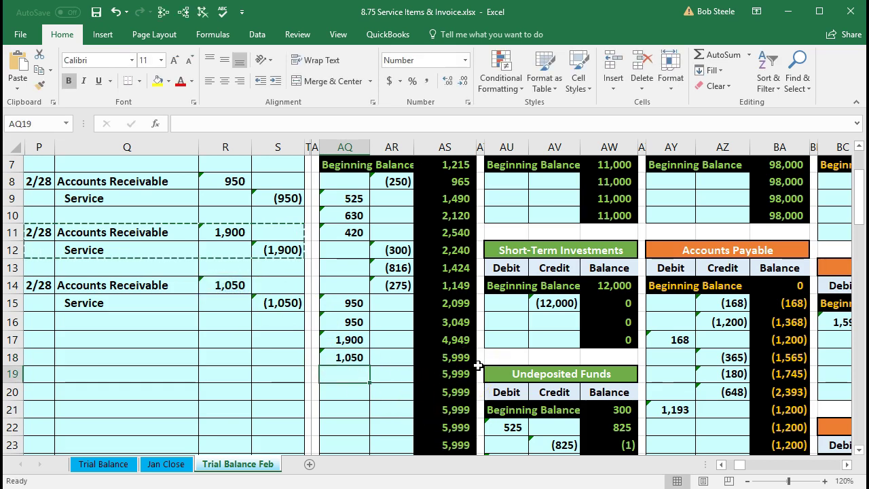
key(Left)
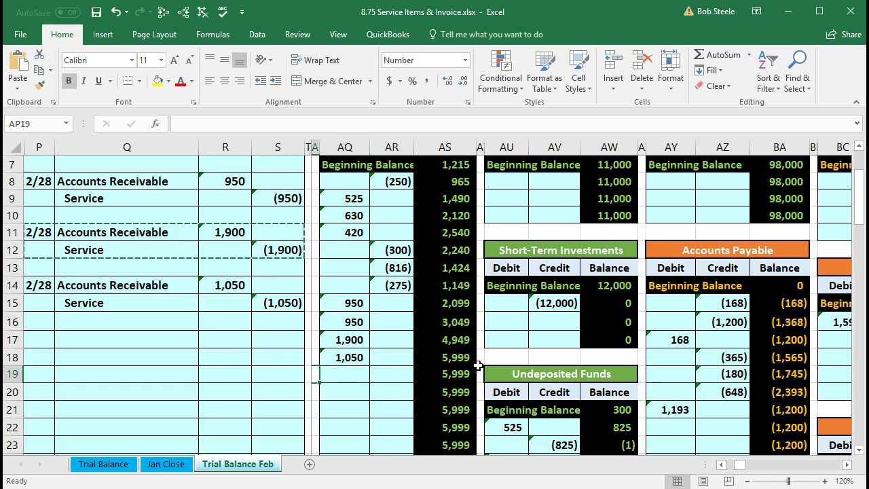
key(Left)
key(Left)
key(Left)
key(Left)
key(Left)
key(Left)
key(Left)
key(Left)
key(Left)
key(Left)
key(Left)
key(Left)
key(Left)
key(Left)
key(Left)
key(Left)
key(Left)
key(Left)
key(Left)
key(Left)
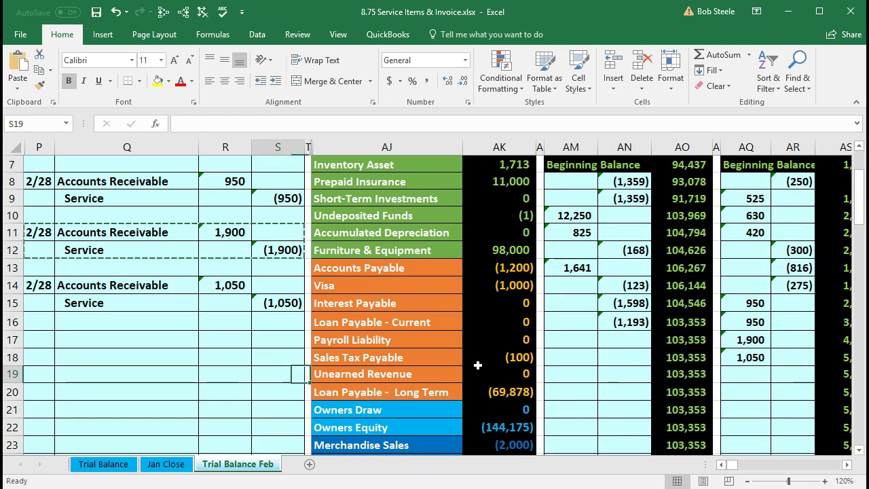
scroll(478, 365, up, 2)
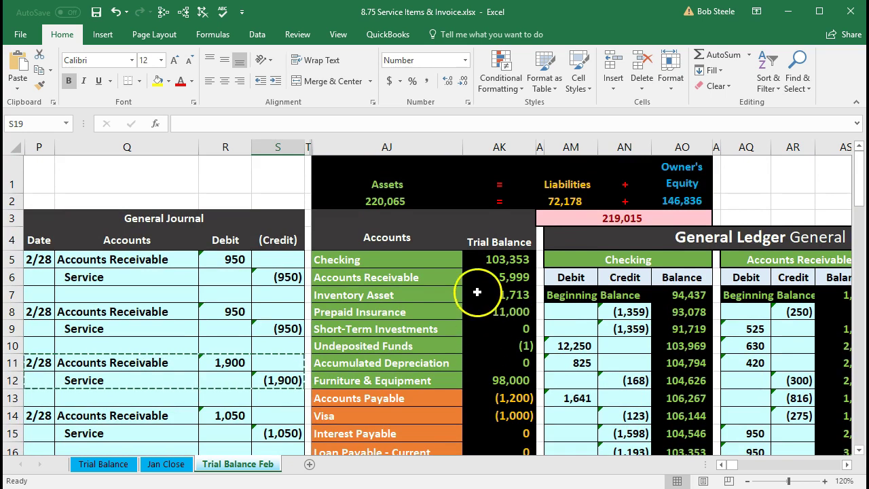
click(485, 283)
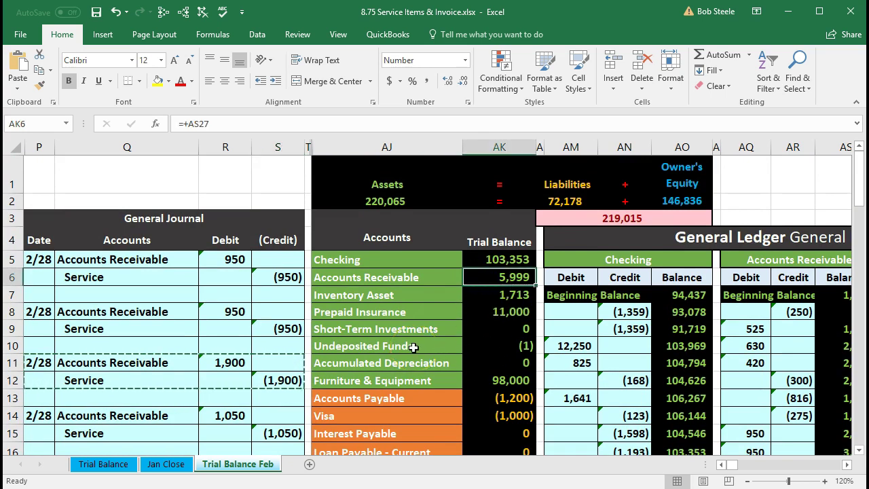
scroll(414, 347, down, 1)
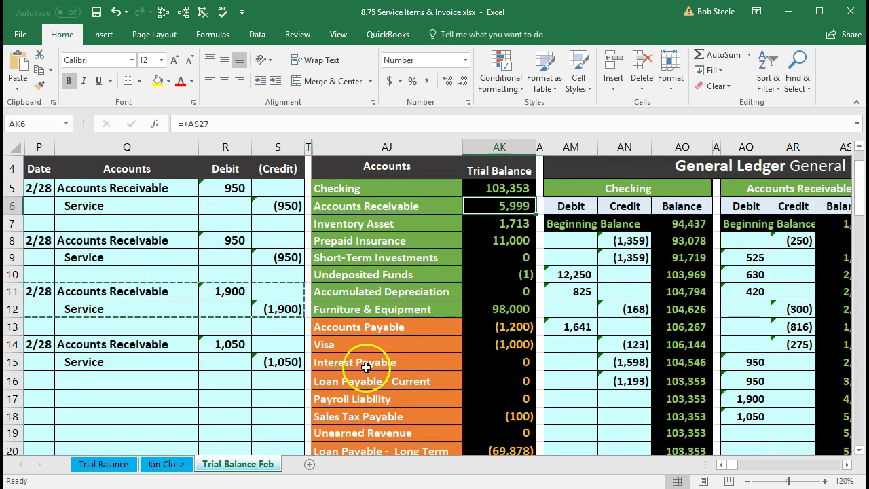
drag(121, 362, 279, 363)
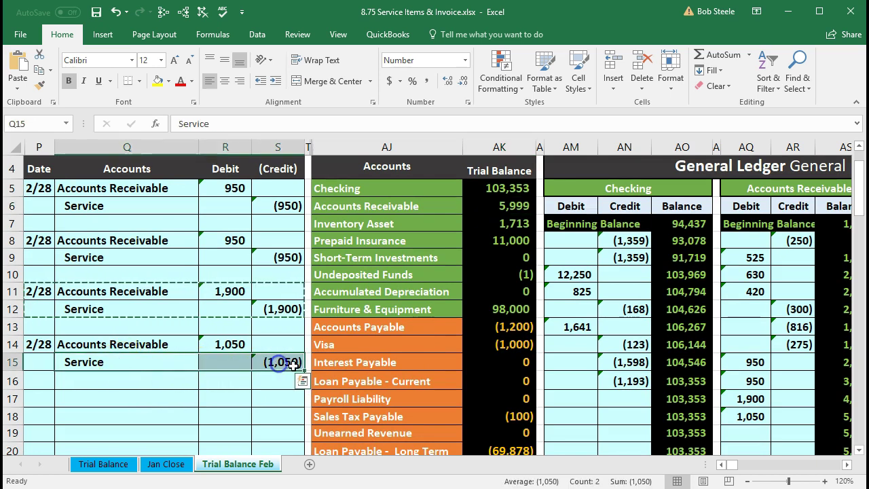
scroll(359, 383, down, 1)
scroll(360, 382, down, 1)
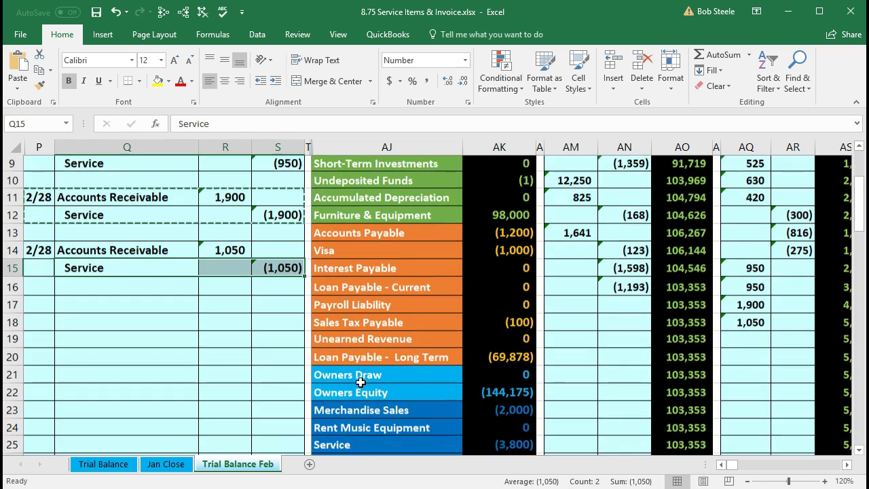
scroll(361, 382, down, 1)
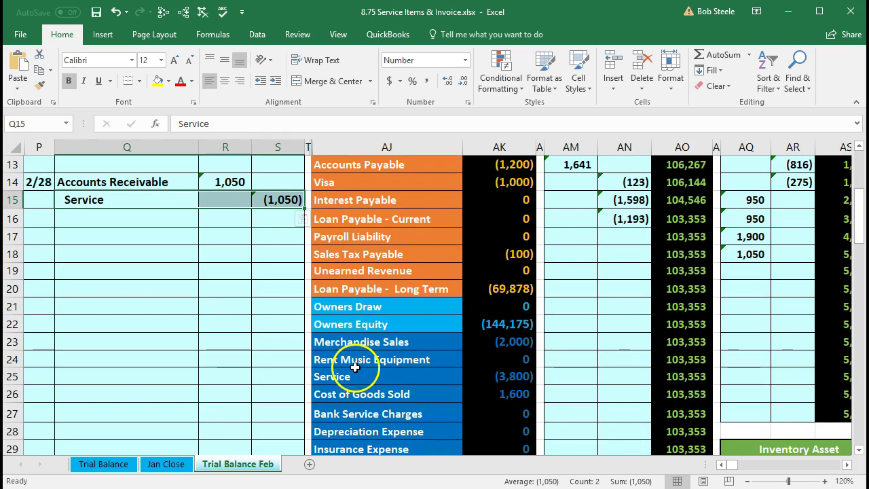
click(350, 373)
drag(351, 373, 468, 379)
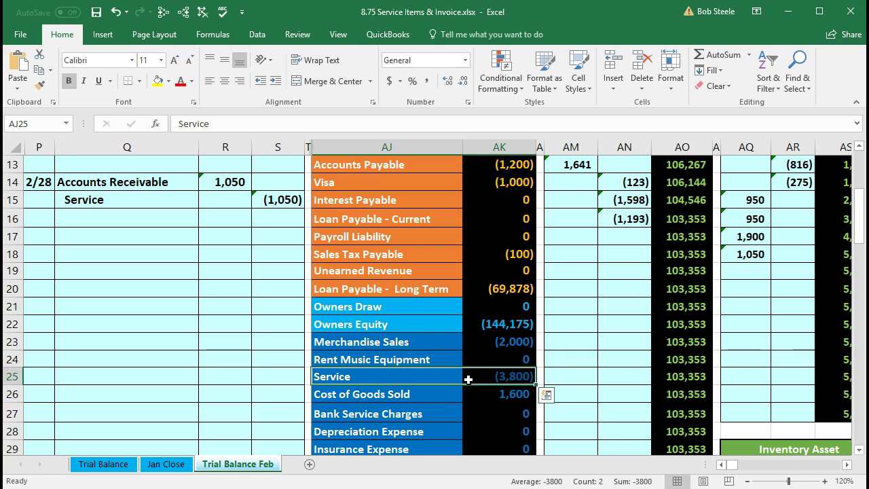
key(Right)
key(Right)
key(Right)
key(Right)
key(Right)
key(Right)
key(Right)
key(Right)
key(Right)
key(Right)
key(Right)
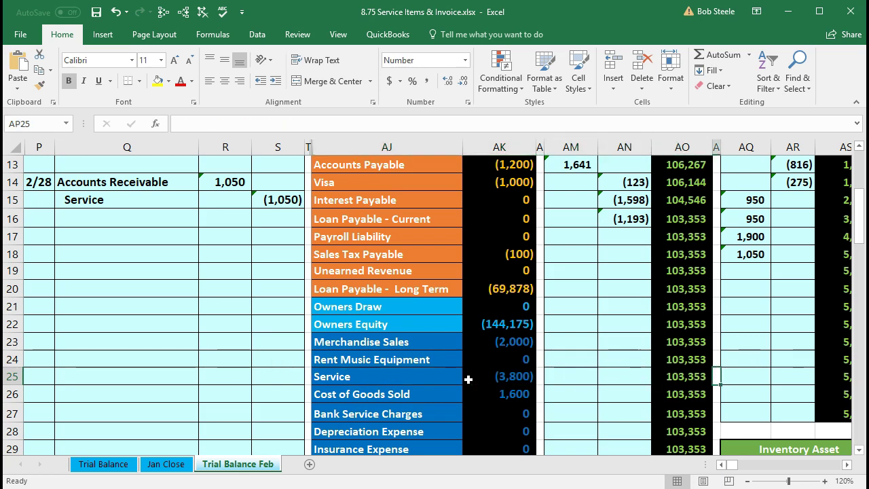
key(Right)
key(Right)
key(Right)
key(Right)
key(Right)
key(Right)
key(Right)
key(Right)
key(Right)
key(Right)
key(Right)
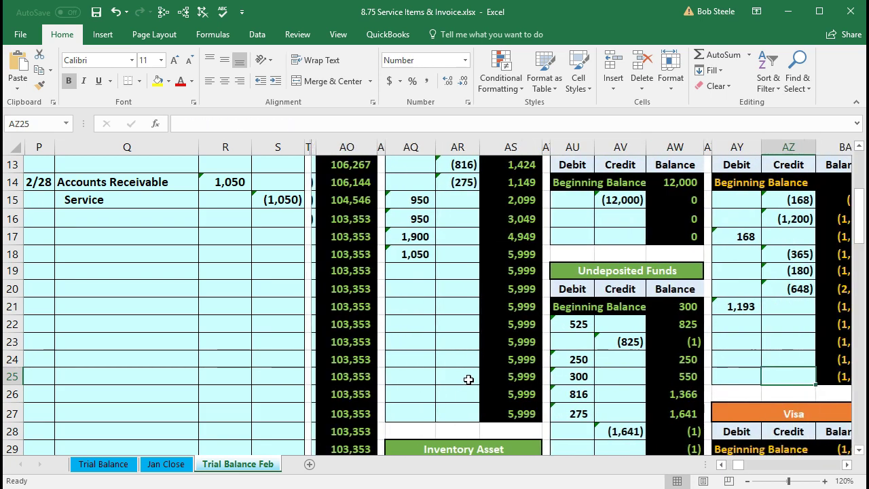
key(Right)
key(Right)
key(Right)
key(Right)
key(Right)
key(Right)
key(Right)
key(Right)
key(Right)
key(Right)
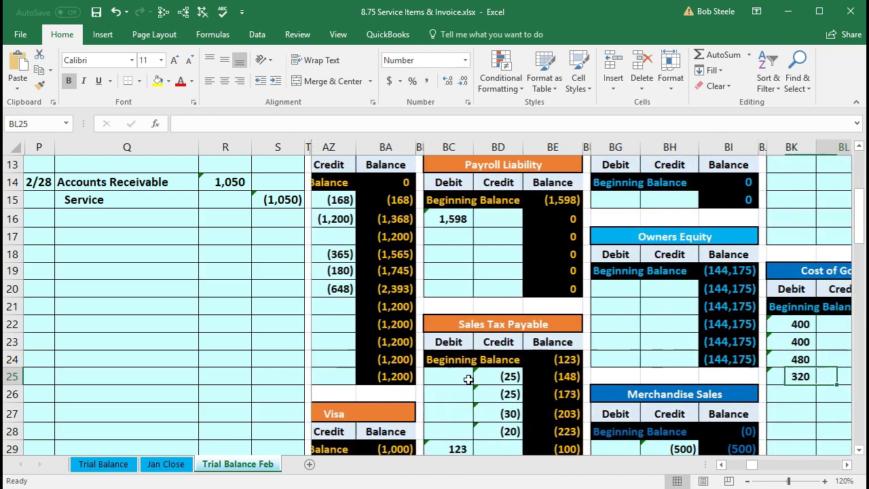
key(Right)
key(Right)
key(Right)
key(Right)
key(Right)
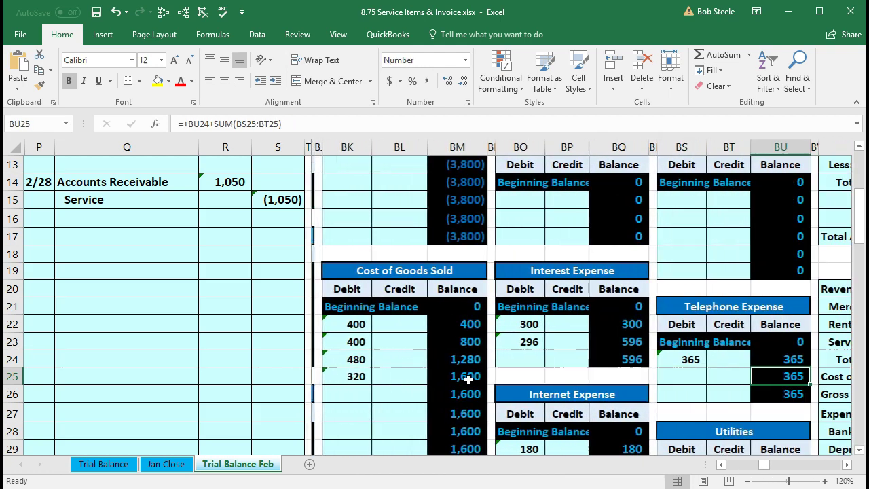
scroll(468, 379, up, 3)
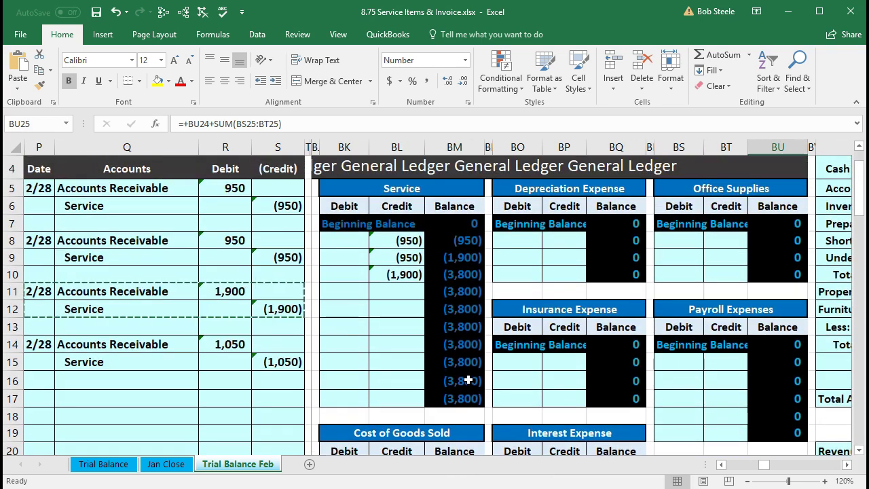
Step: Link Service ledger cell BL11 to the (1,050) credit in S15 and confirm the (4,850) trial balance
click(399, 298)
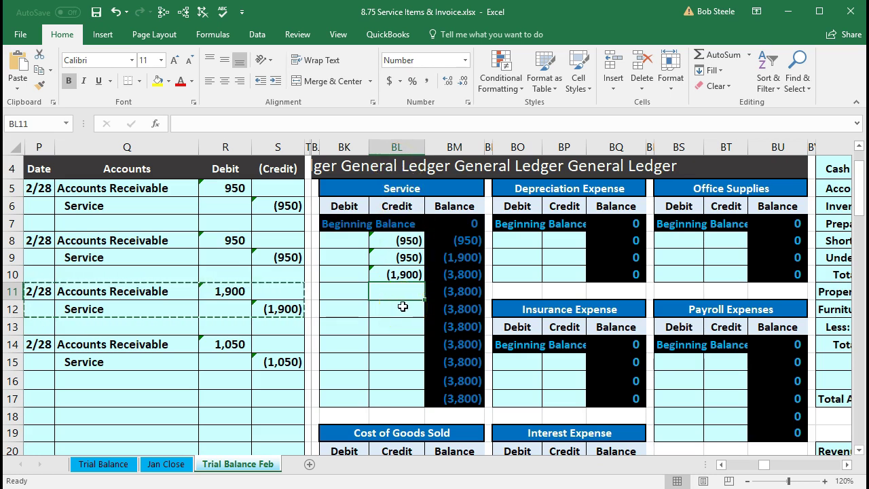
text(=)
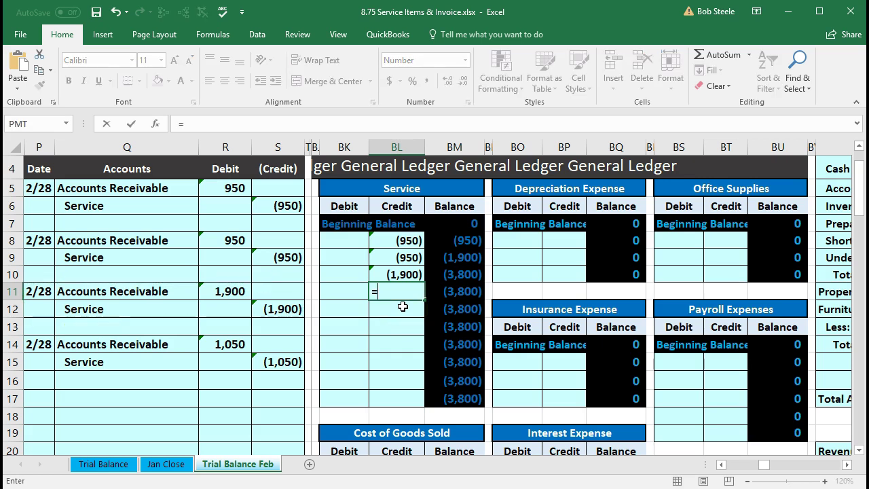
click(282, 362)
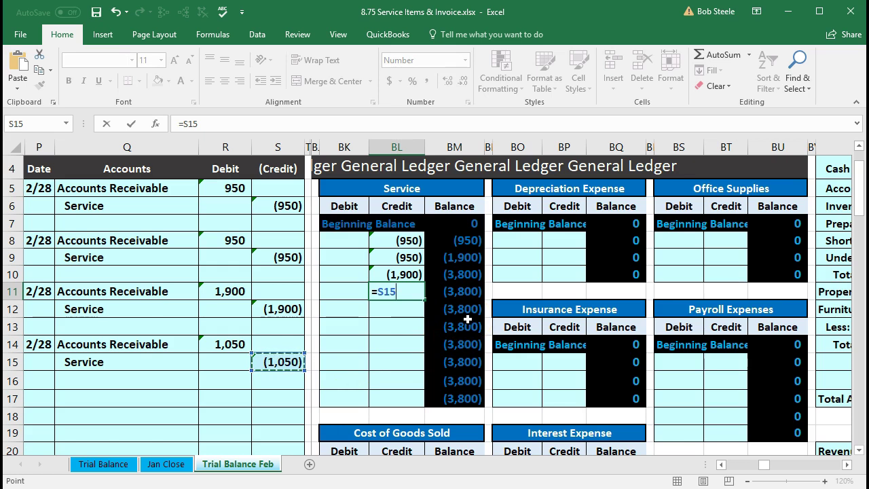
key(Return)
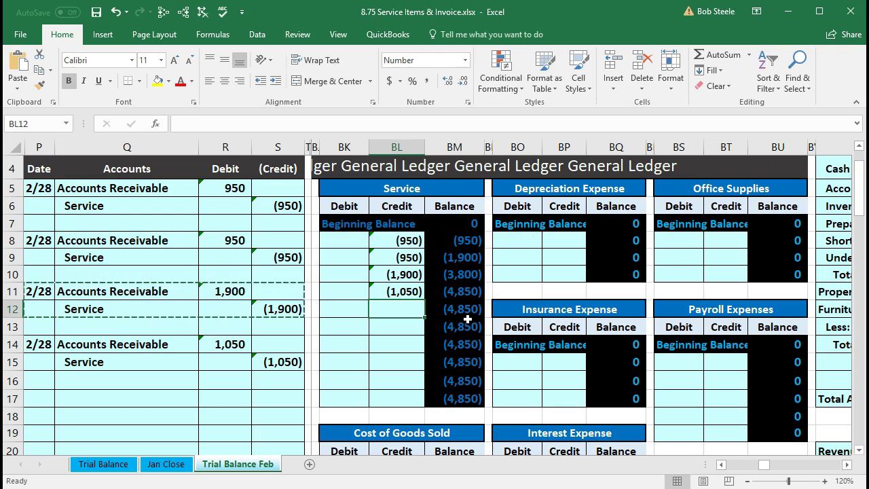
key(Left)
key(Left)
key(Left)
key(Left)
key(Left)
key(Left)
key(Left)
key(Left)
key(Left)
key(Left)
key(Left)
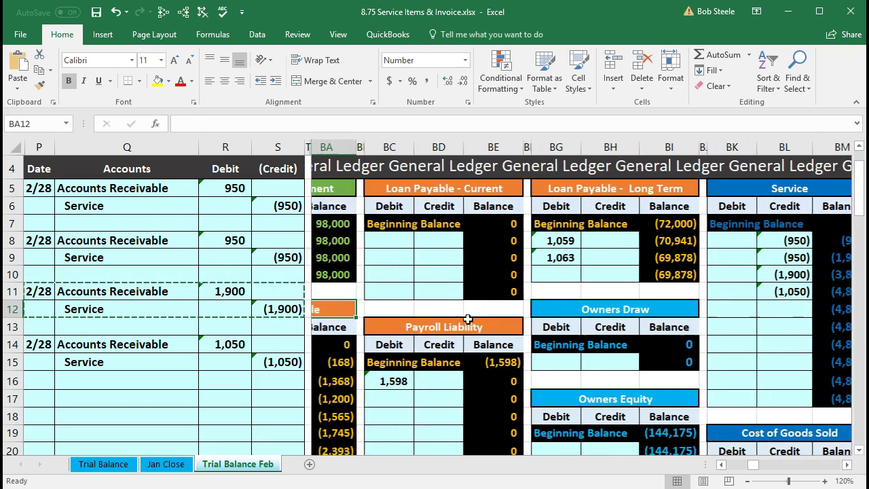
key(Left)
key(Left)
key(Left)
key(Left)
key(Left)
key(Left)
key(Left)
key(Left)
key(Left)
key(Left)
key(Left)
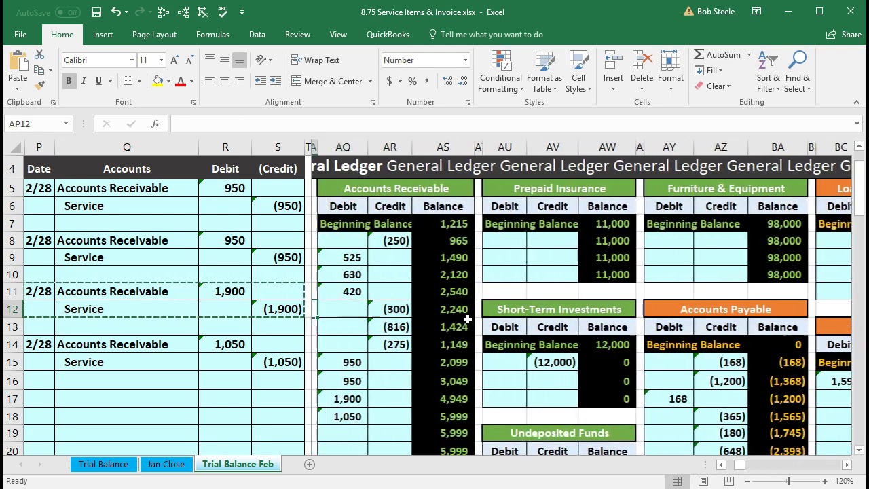
key(Left)
key(Left)
key(Left)
key(Left)
key(Left)
key(Left)
key(Left)
key(Left)
key(Left)
key(Left)
key(Left)
key(Left)
key(Left)
key(Left)
key(Left)
key(Left)
key(Left)
key(Left)
key(Left)
key(Left)
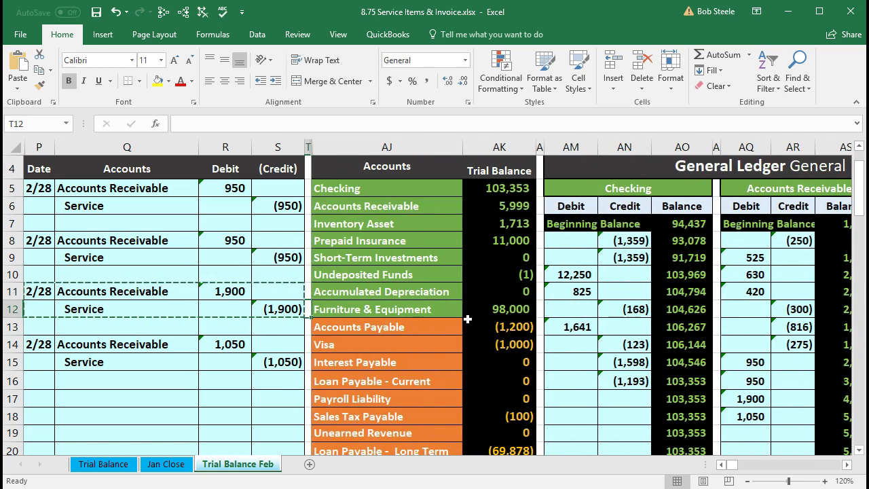
scroll(468, 319, down, 3)
click(495, 376)
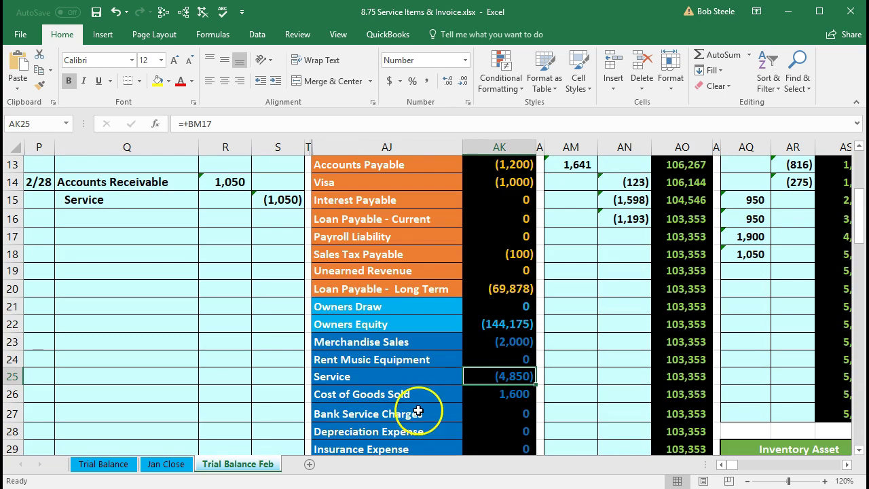
scroll(406, 431, up, 3)
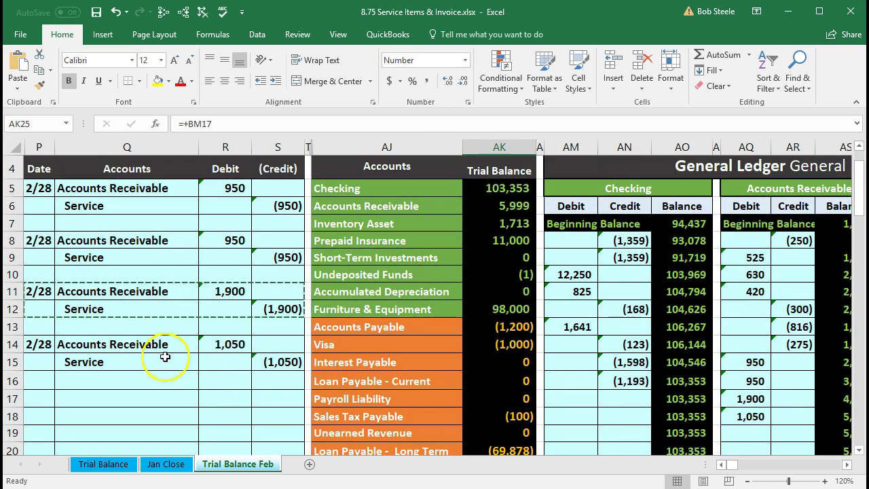
drag(117, 344, 223, 345)
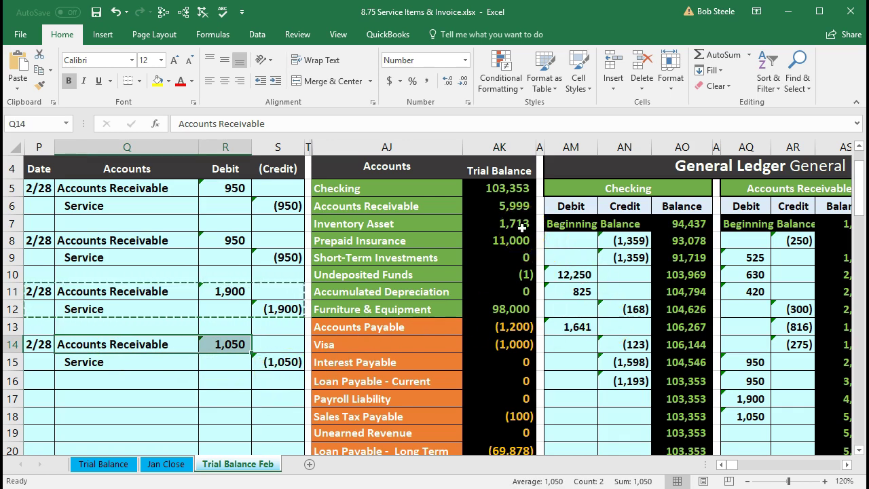
key(Right)
key(Right)
key(Right)
key(Right)
key(Right)
key(Right)
key(Right)
key(Right)
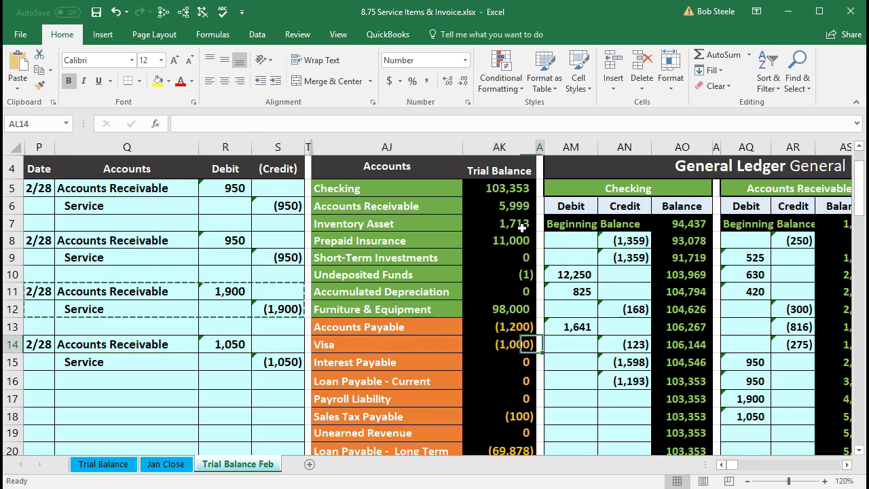
key(Right)
key(Right)
key(Right)
key(Right)
key(Right)
key(Right)
key(Right)
key(Right)
key(Right)
key(Right)
key(Right)
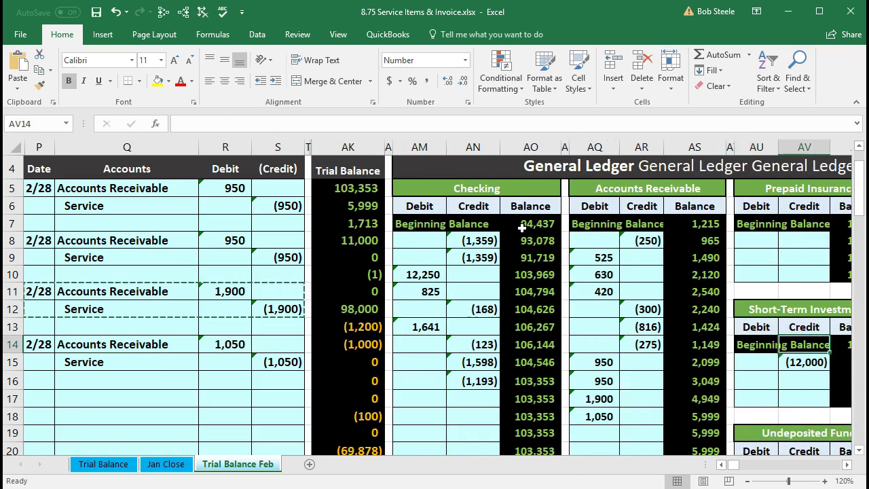
key(Right)
key(Right)
key(Right)
key(Right)
key(Right)
key(Right)
key(Right)
key(Right)
key(Right)
key(Right)
key(Right)
key(Right)
key(Right)
key(Right)
key(Right)
key(Right)
key(Right)
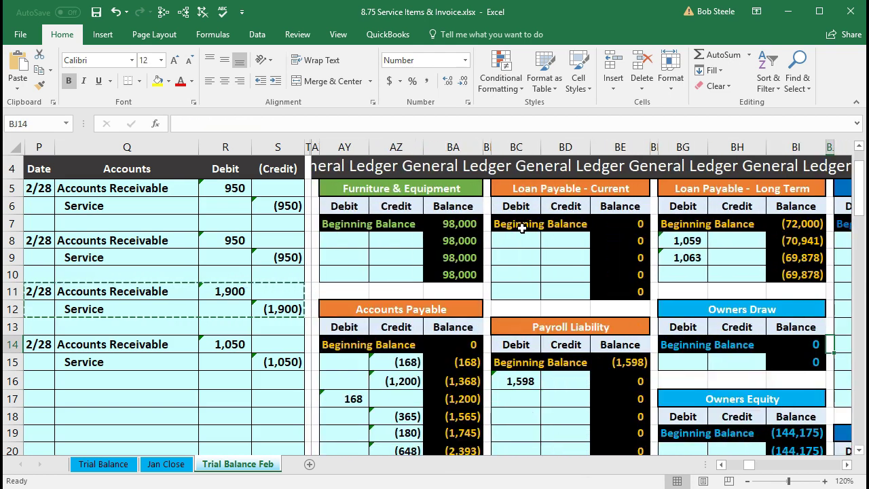
key(Right)
key(Right)
key(Right)
key(Right)
key(Right)
key(Right)
key(Right)
key(Right)
key(Right)
key(Right)
key(Right)
key(Right)
key(Right)
key(Right)
key(Right)
key(Right)
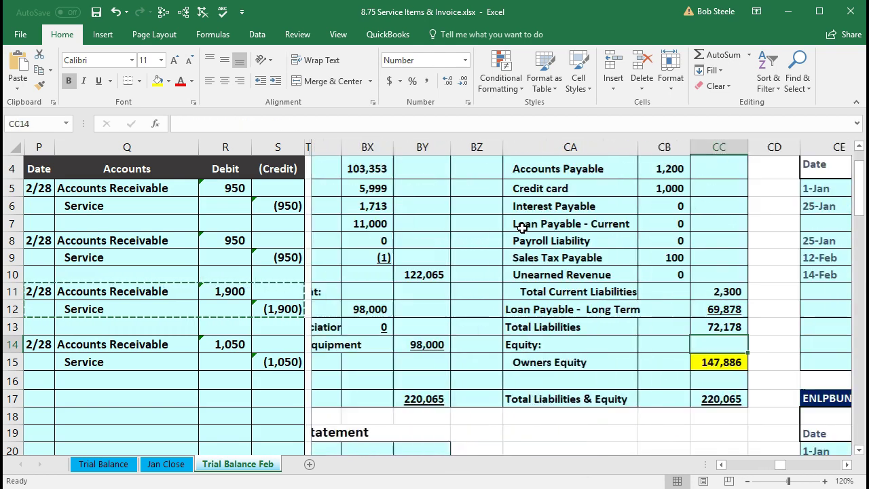
key(Right)
key(Right)
key(Right)
key(Right)
key(Right)
key(Right)
key(Right)
key(Right)
key(Right)
key(Right)
key(Right)
key(Right)
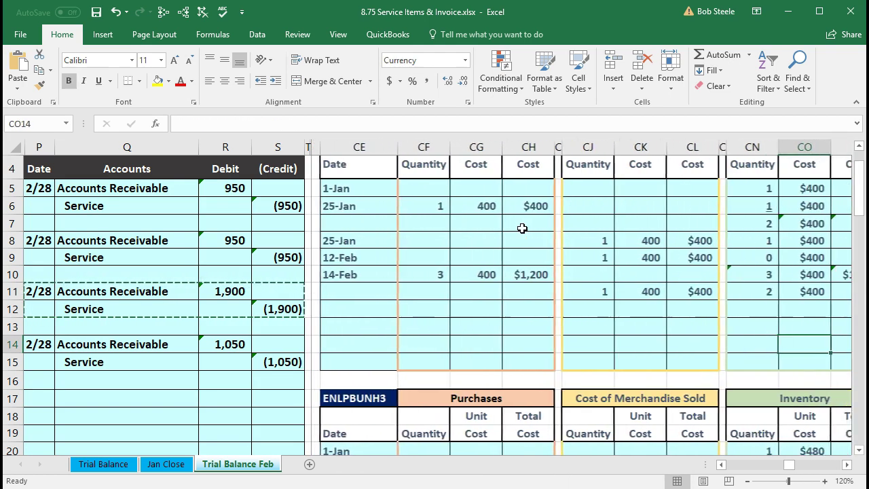
key(Right)
key(Right)
key(Right)
key(Right)
key(Right)
key(Right)
key(Right)
key(Right)
key(Right)
key(Right)
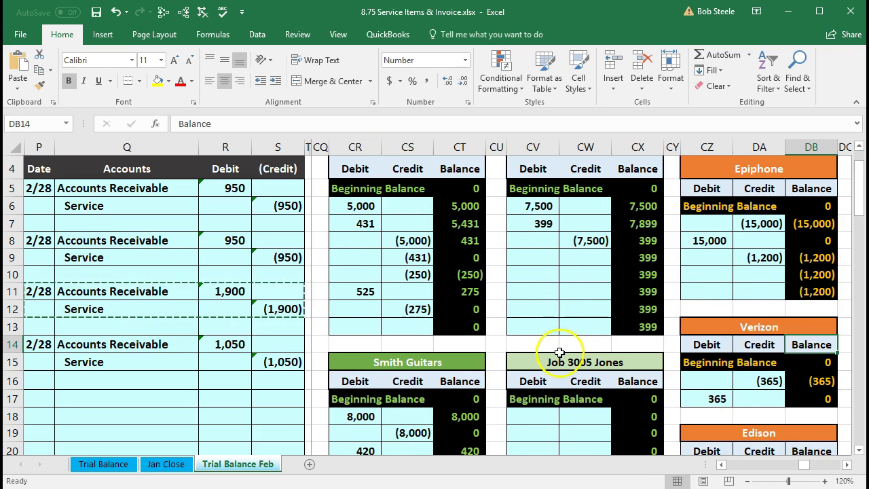
scroll(559, 352, down, 9)
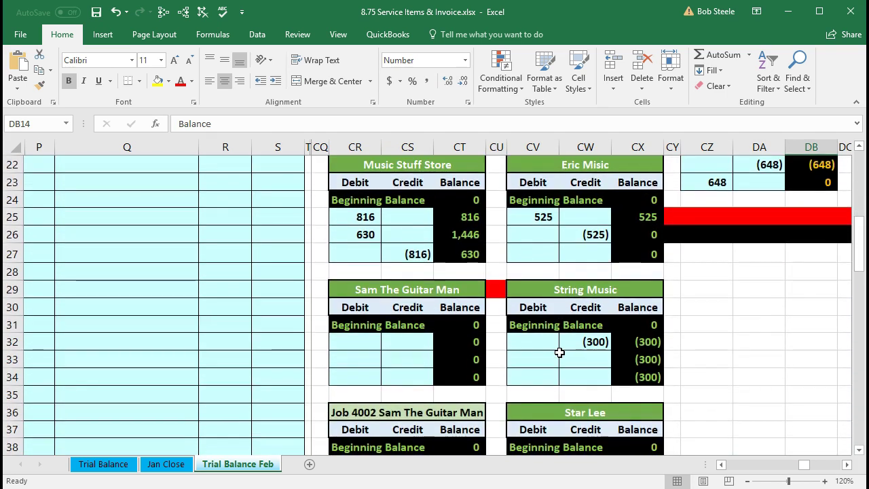
scroll(559, 352, down, 3)
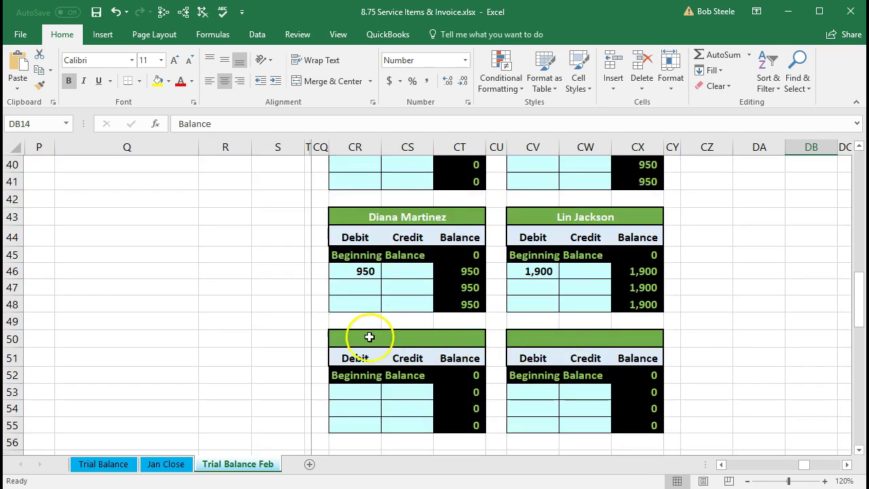
Step: Enter the new customer's name in the blank AR subsidiary ledger header
click(345, 336)
scroll(345, 336, down, 1)
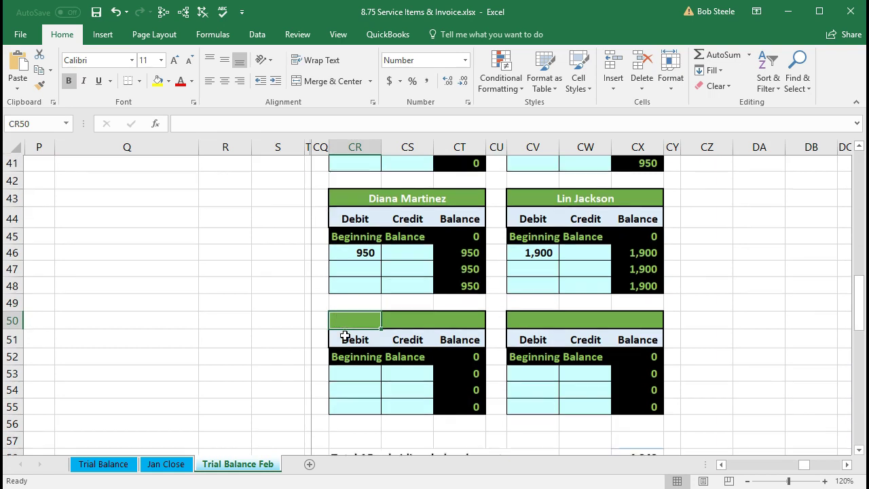
click(370, 337)
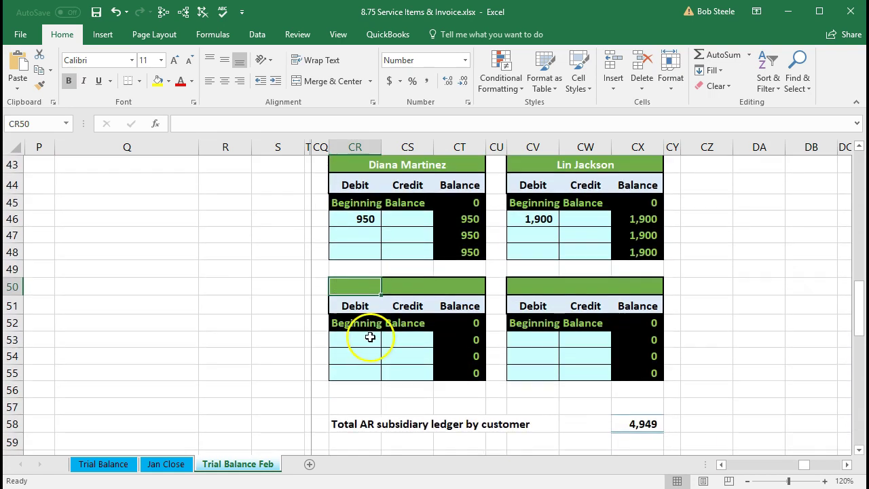
text(J)
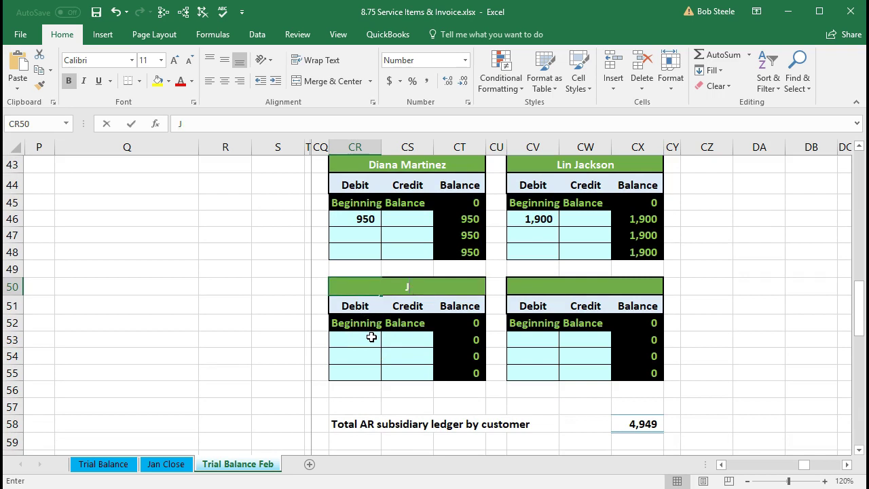
text(unny JOne)
key(BackSpace)
key(BackSpace)
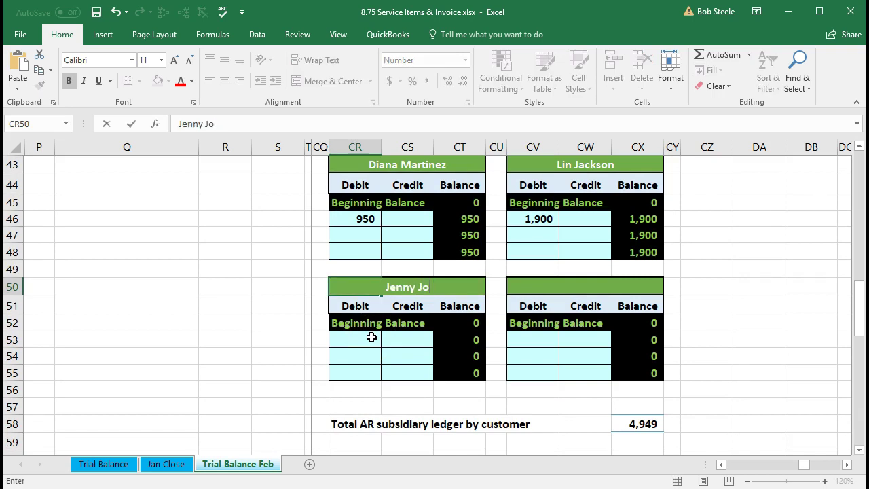
text(nes)
key(Return)
Step: Link the customer's first debit in CR53 to the 1,050 journal receivable (=R14)
click(371, 337)
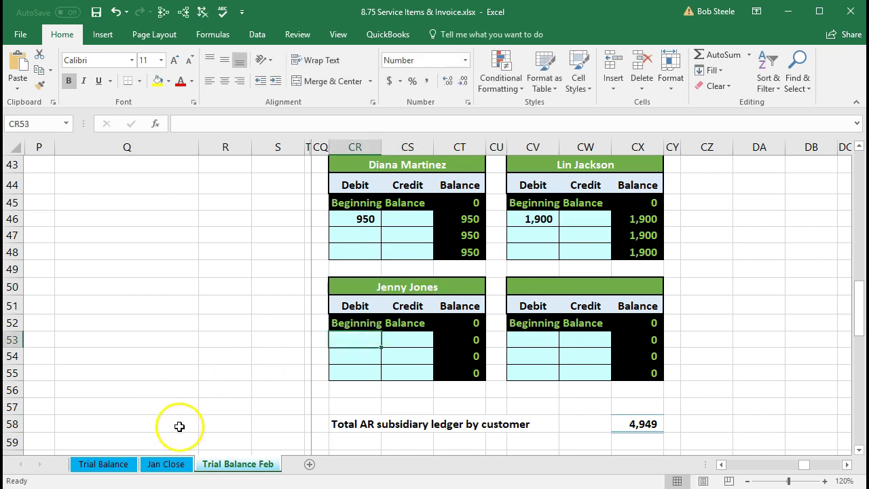
scroll(167, 406, up, 1)
scroll(167, 406, up, 11)
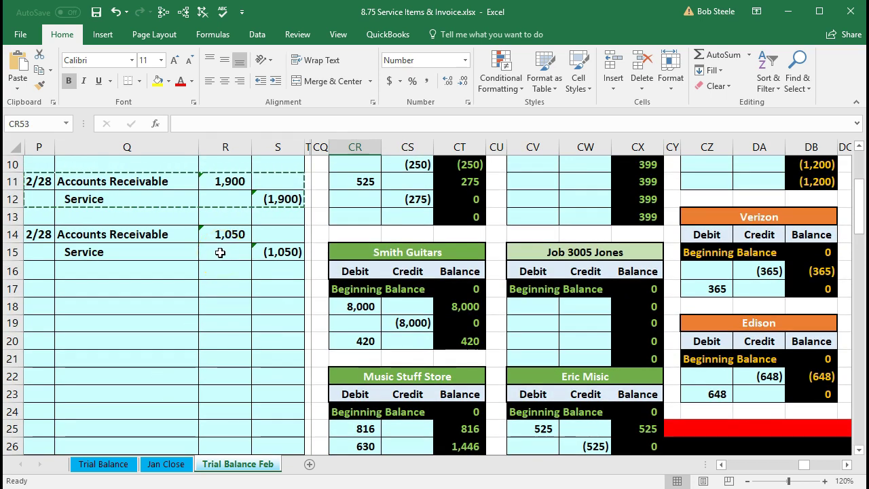
scroll(286, 398, down, 4)
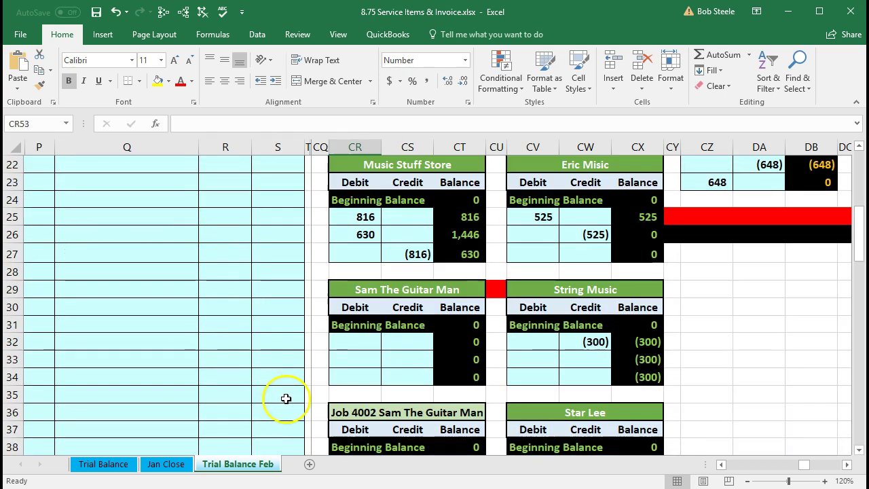
scroll(286, 399, down, 7)
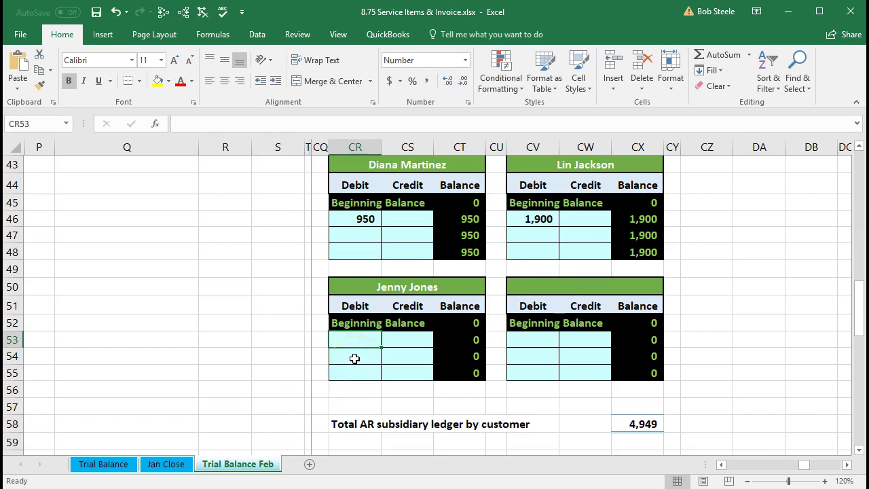
text(=)
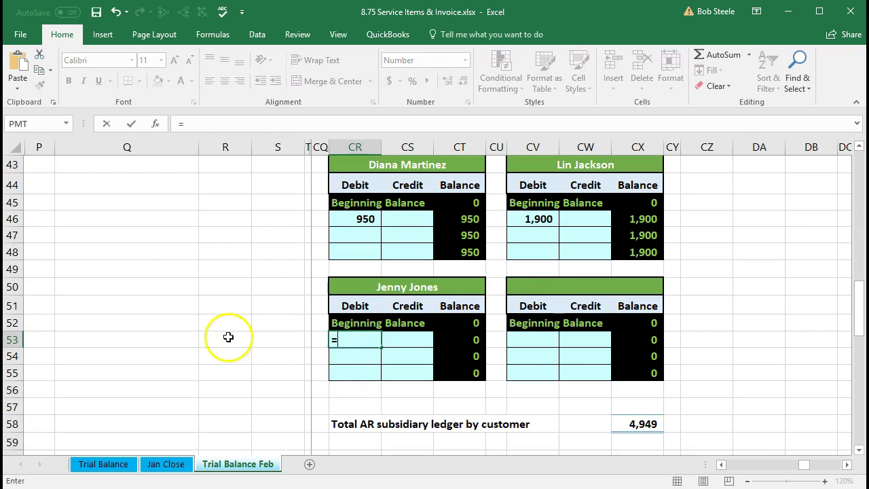
scroll(229, 338, up, 10)
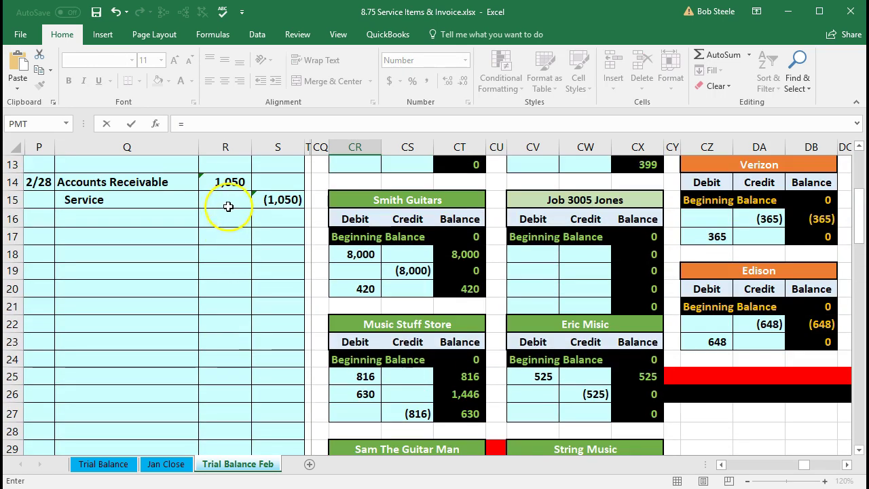
click(230, 179)
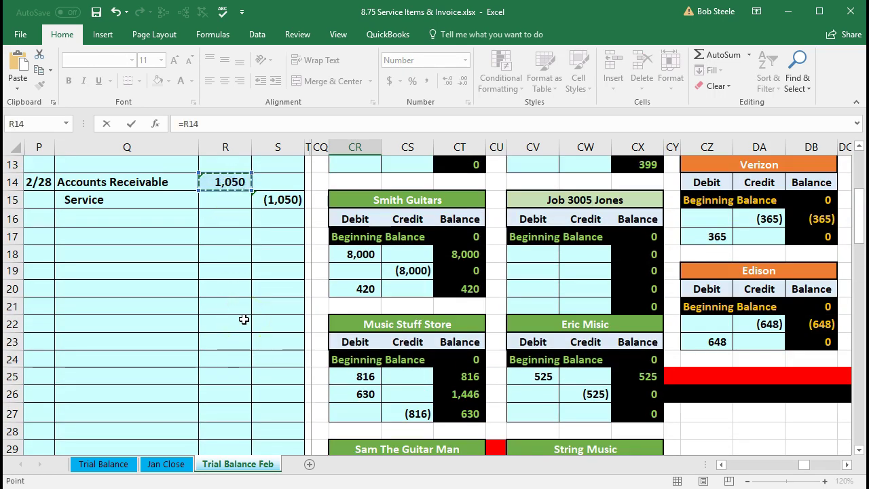
key(Return)
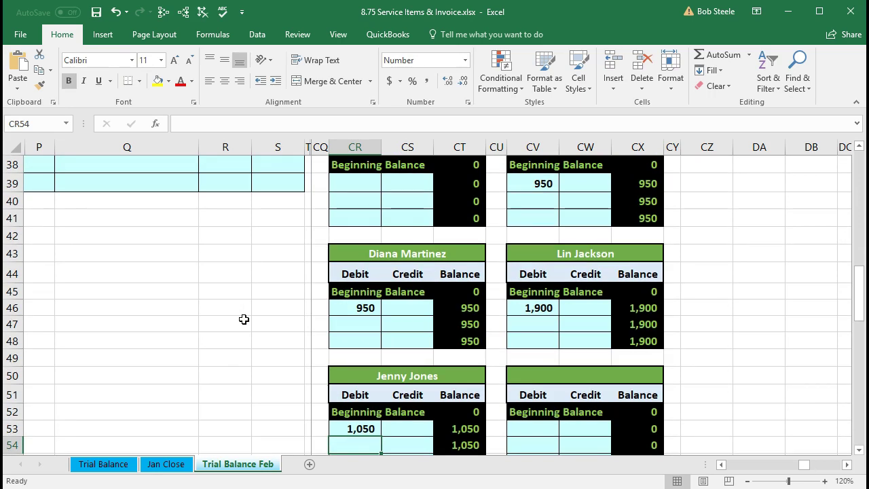
key(Down)
key(Right)
key(Right)
Step: Check the AR subsidiary total formula in CX58, which now reads 5,999
scroll(244, 319, down, 1)
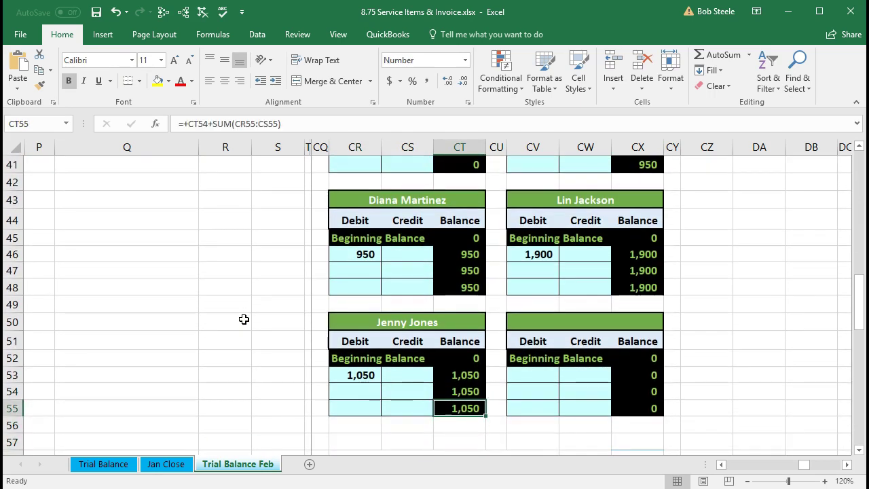
scroll(468, 378, down, 2)
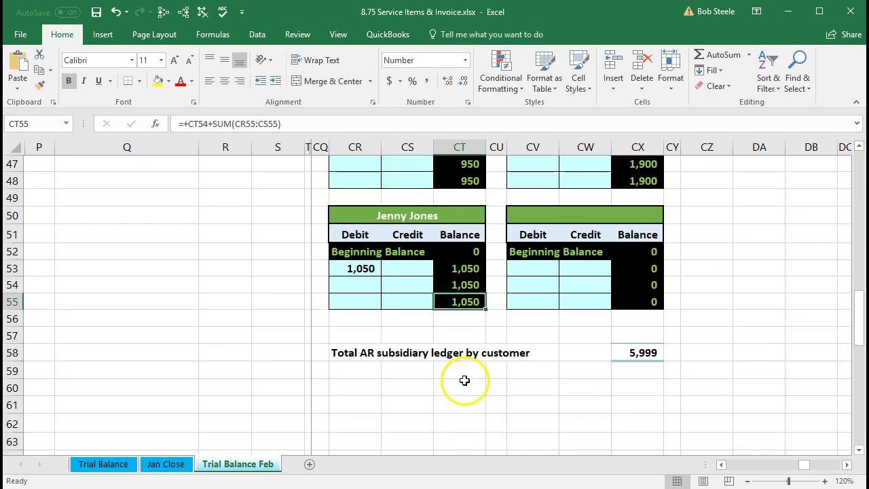
double_click(639, 352)
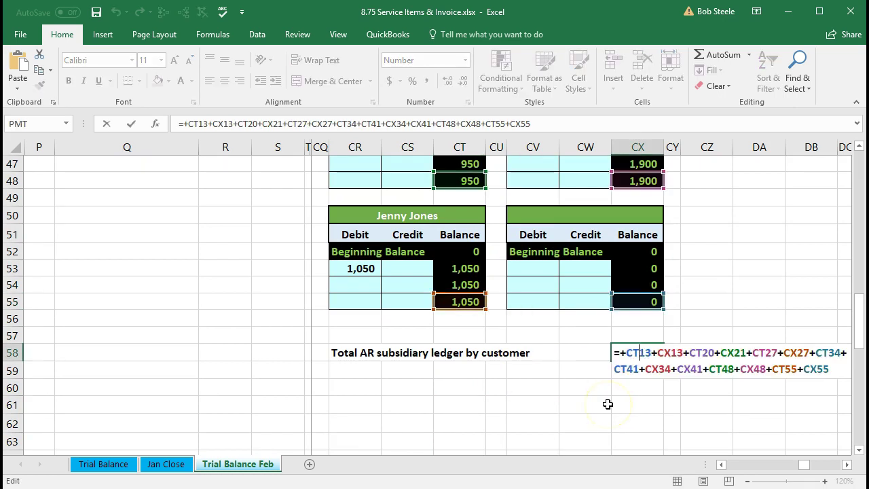
key(Return)
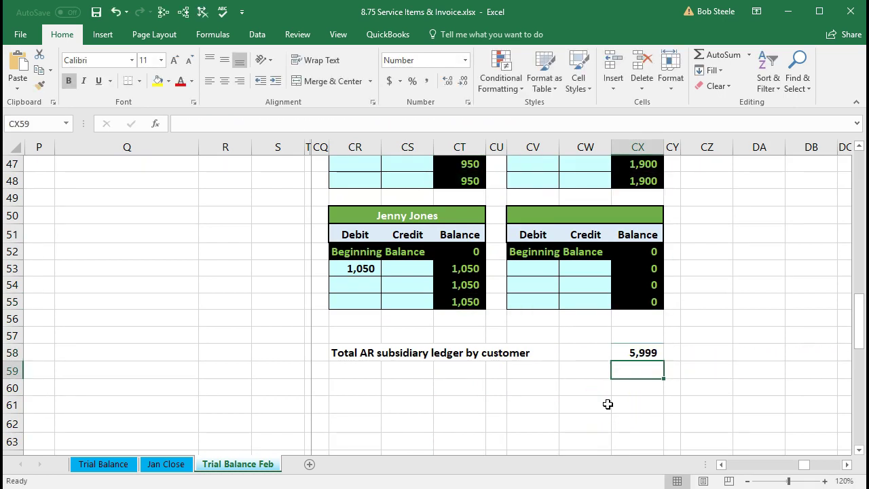
scroll(615, 416, up, 10)
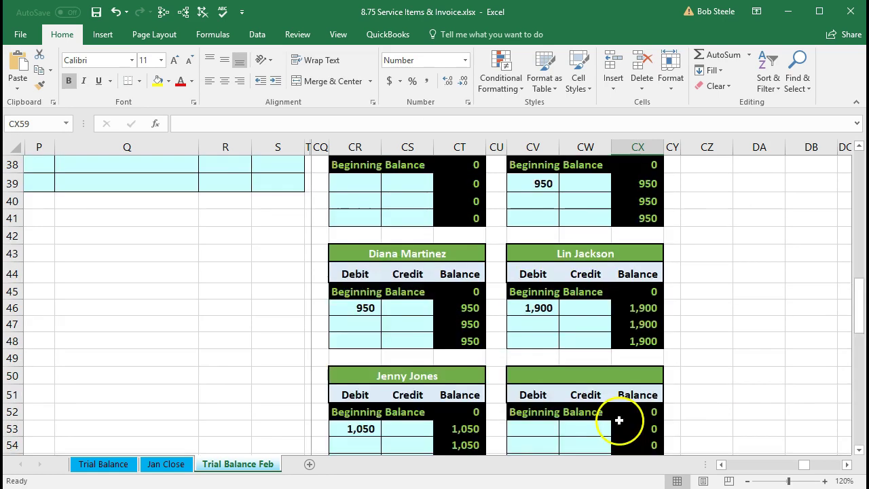
scroll(620, 421, up, 5)
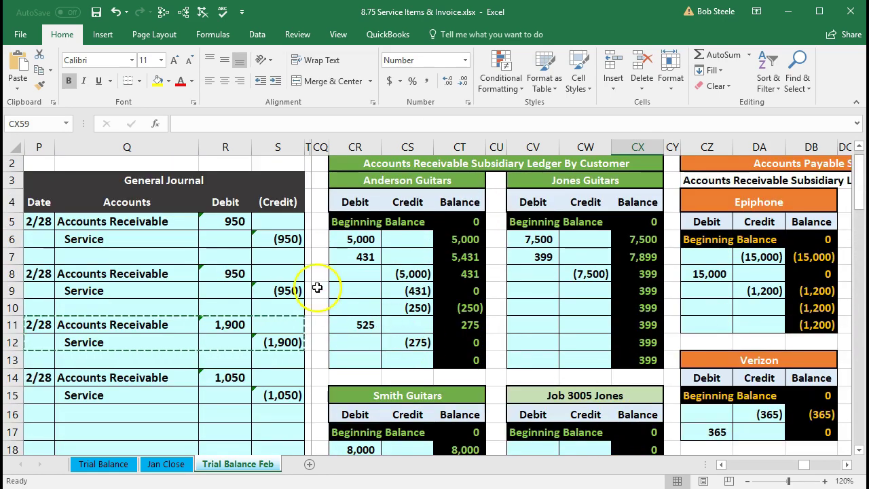
Step: Verify Accounts Receivable reads 5,999 on the trial balance, then go back to the QuickBooks invoice
click(283, 243)
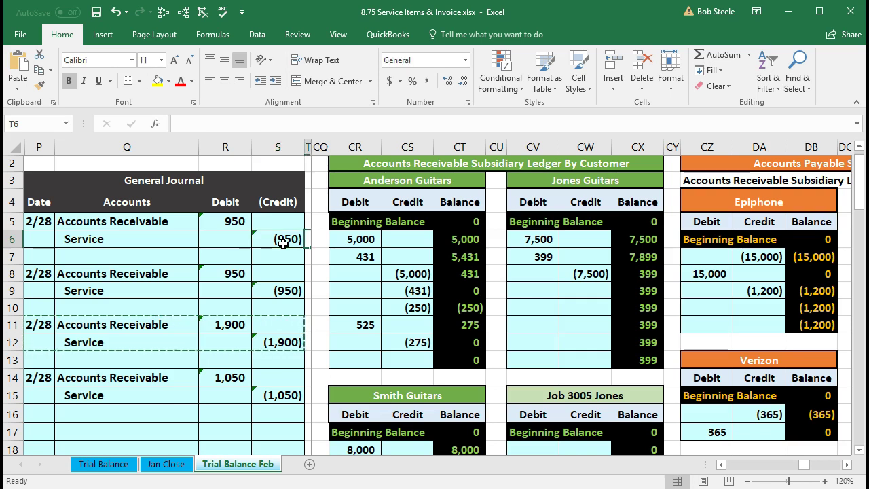
key(ctrl+Right)
key(Right)
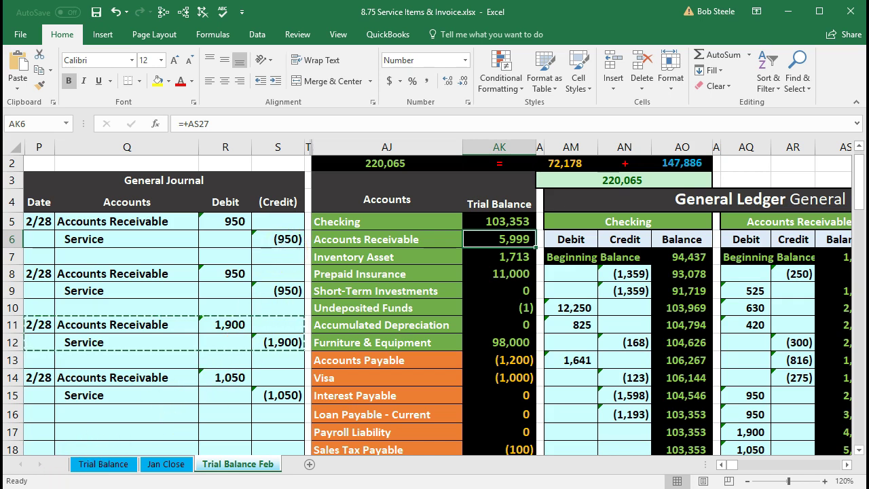
key(alt+Tab)
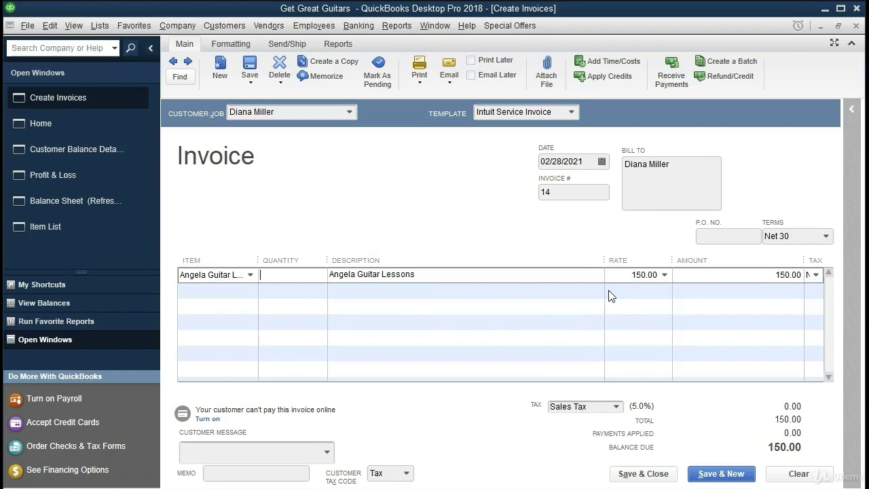
Step: Set the guitar-lessons invoice quantity to 6 for a 900.00 total, then return to Excel
text(6)
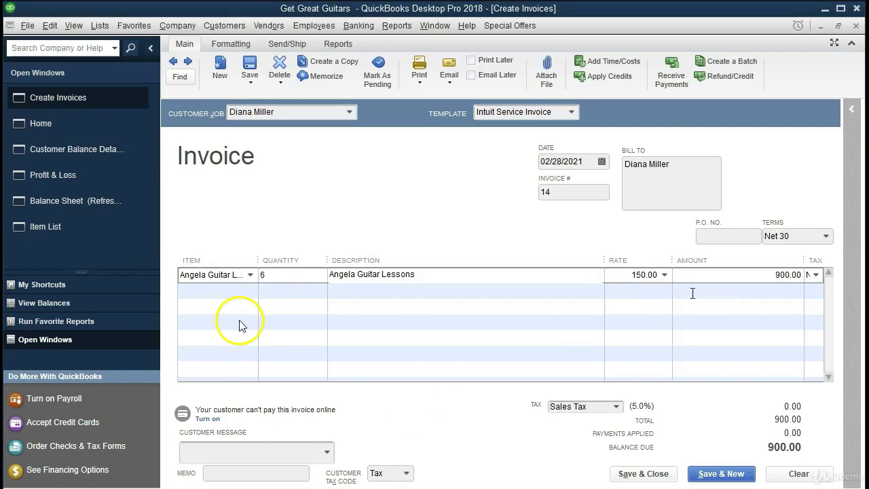
click(270, 288)
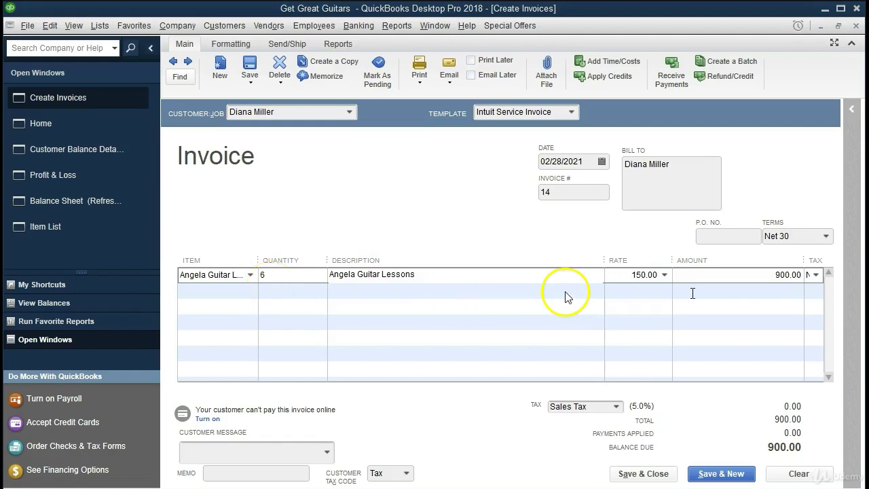
click(765, 440)
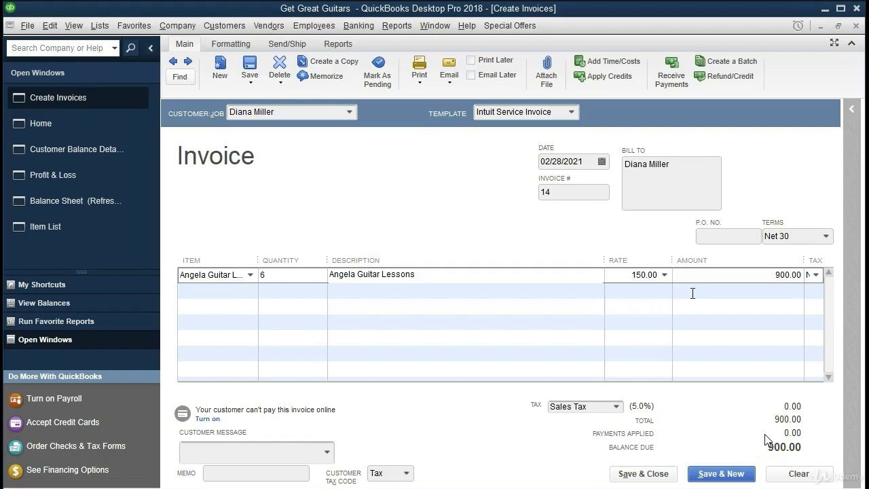
click(754, 430)
key(alt+Tab)
Step: Paste the 2/28 date and Accounts Receivable/Service account names into rows 17–18 as values
click(117, 339)
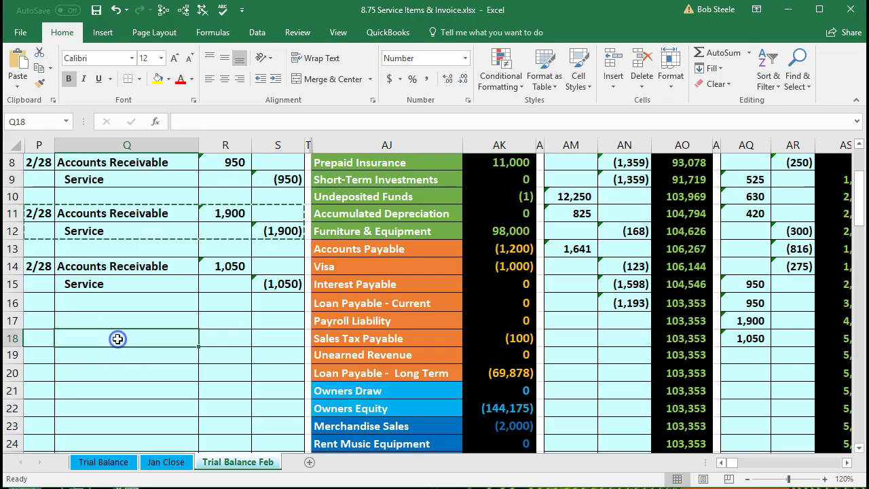
scroll(116, 337, up, 1)
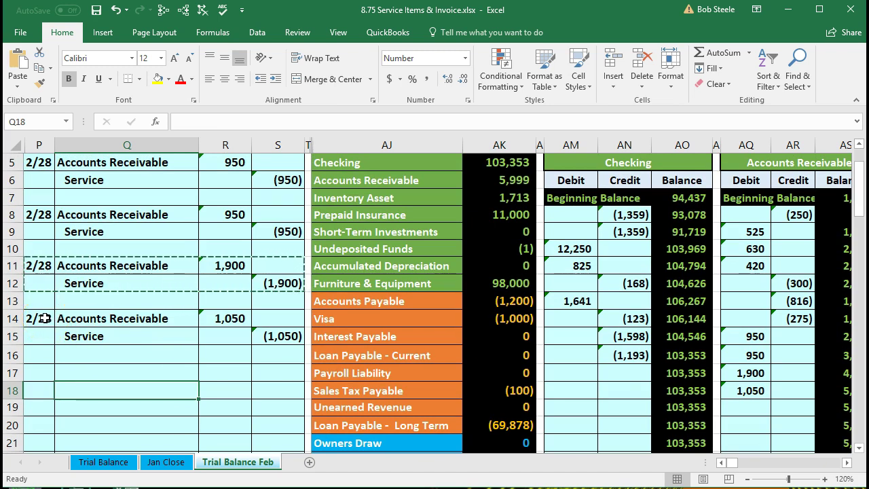
click(44, 317)
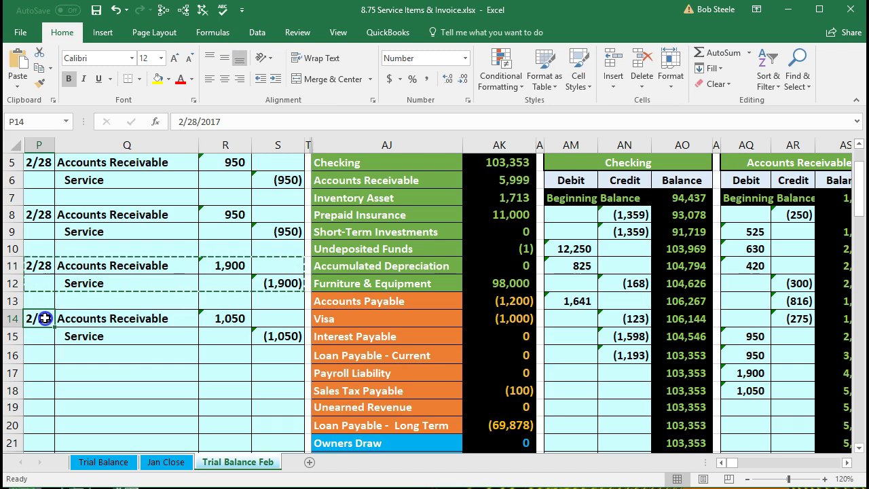
drag(53, 320, 95, 331)
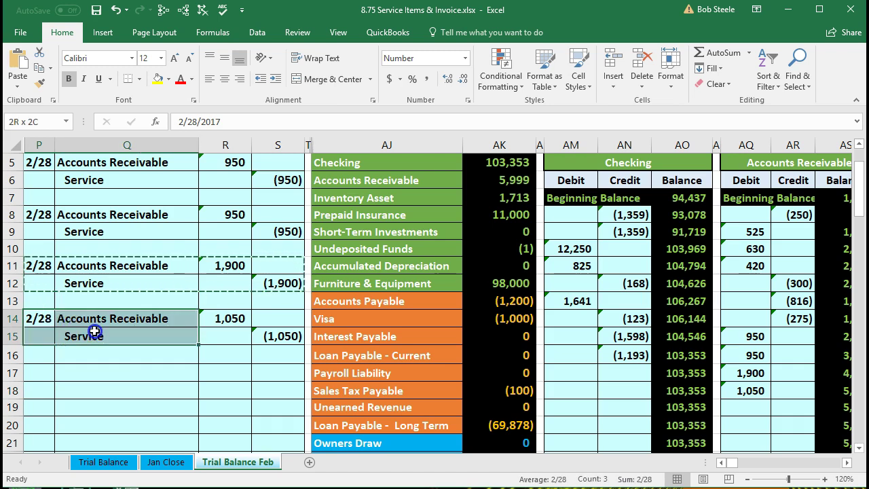
key(ctrl+v)
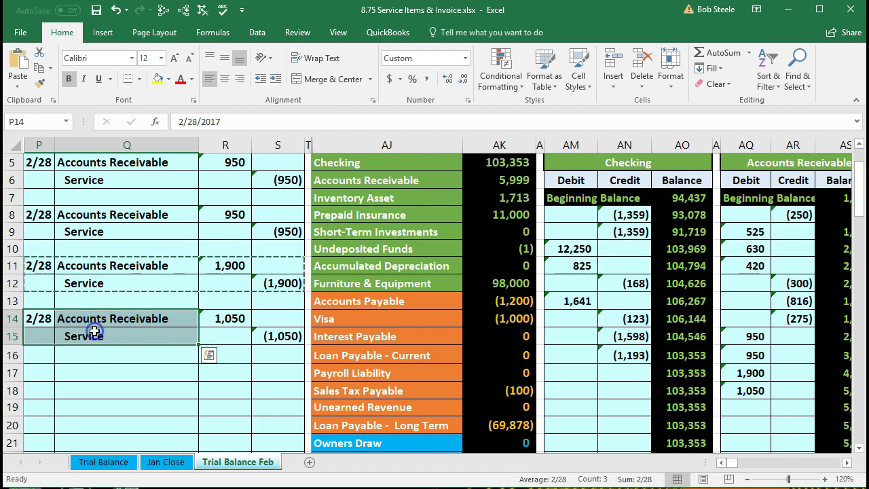
right_click(95, 331)
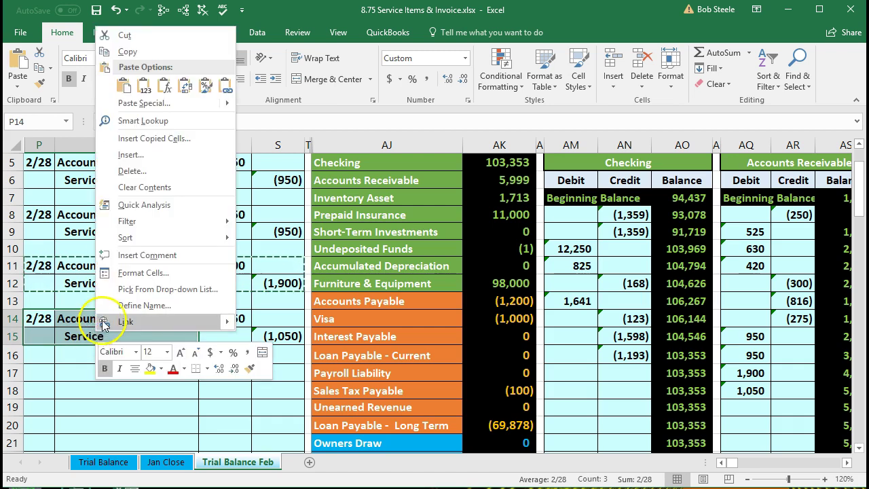
click(126, 52)
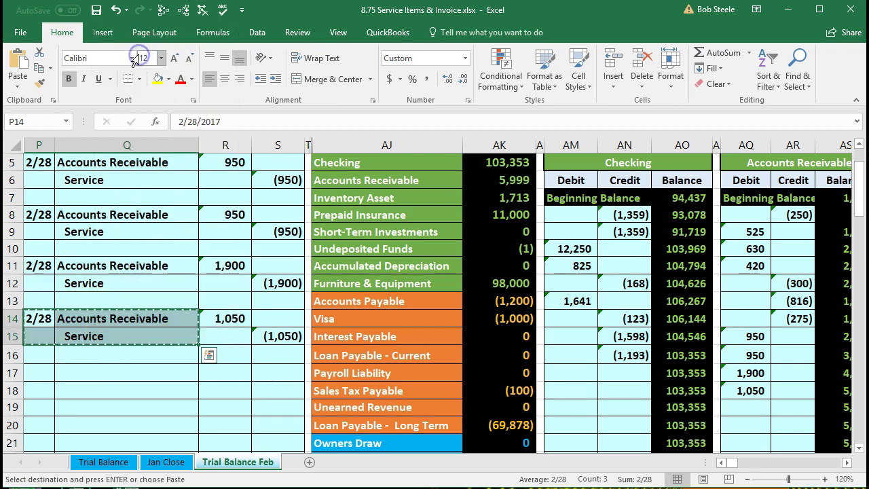
click(42, 372)
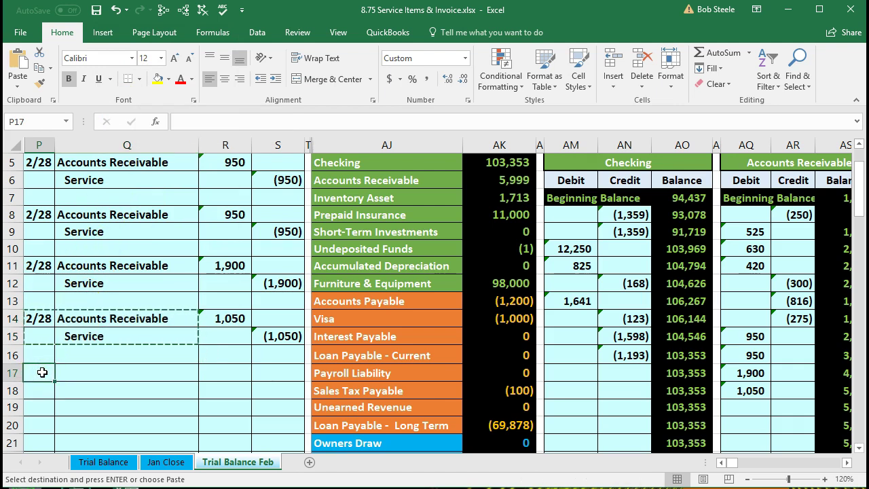
right_click(42, 372)
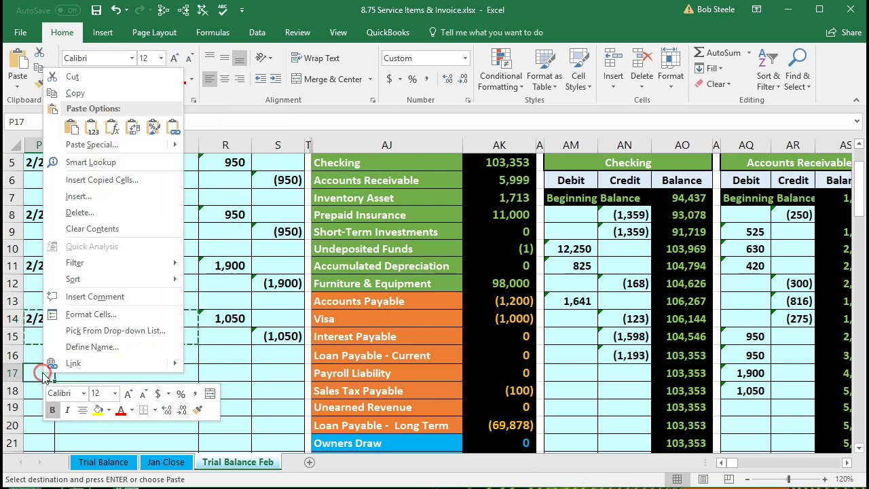
click(94, 127)
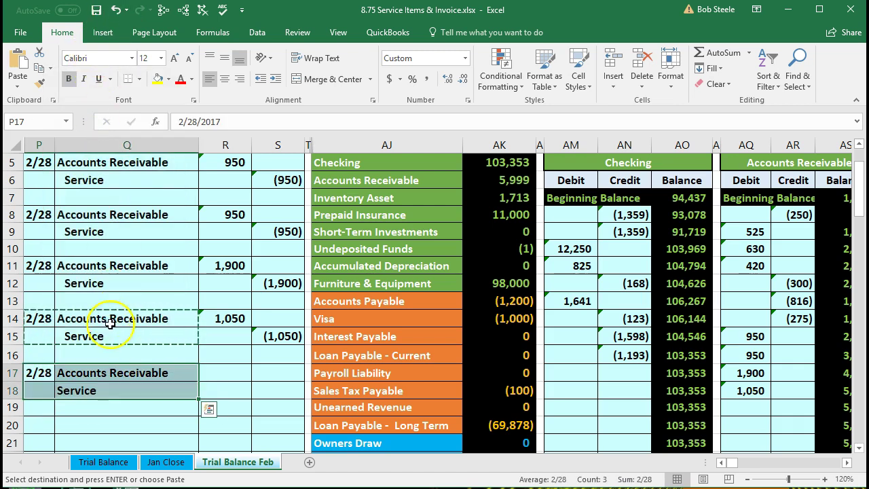
right_click(93, 373)
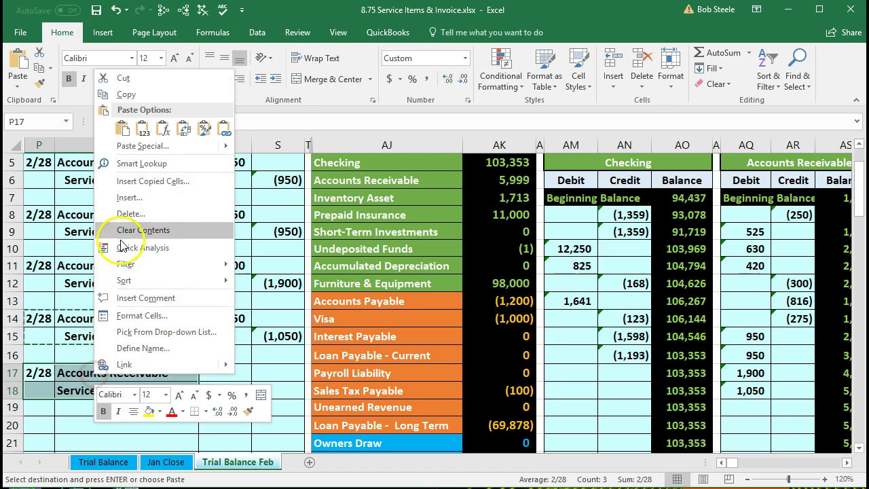
click(125, 134)
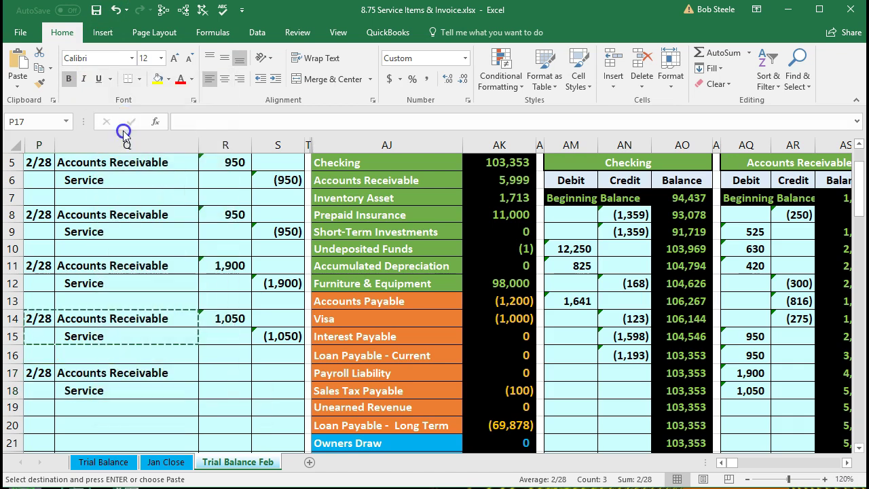
Step: Enter the 900 debit (=150*6) in R17 and the (900) credit =-R17 in S18
click(220, 370)
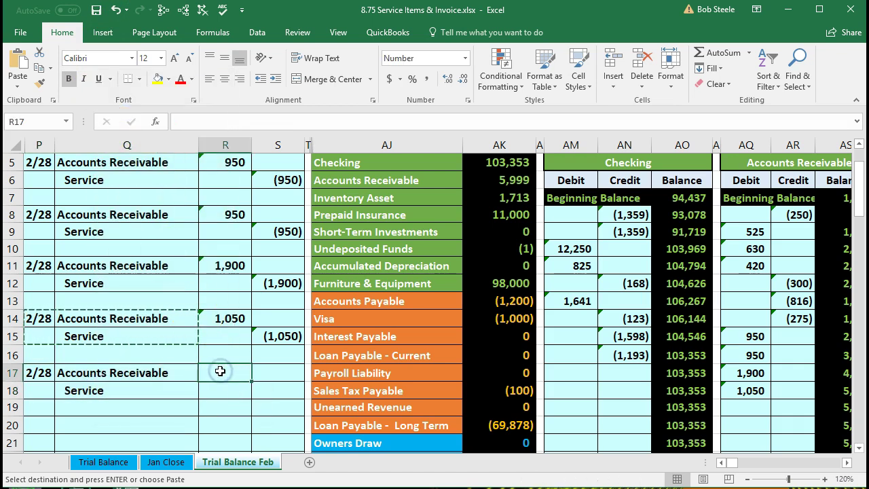
scroll(220, 371, down, 1)
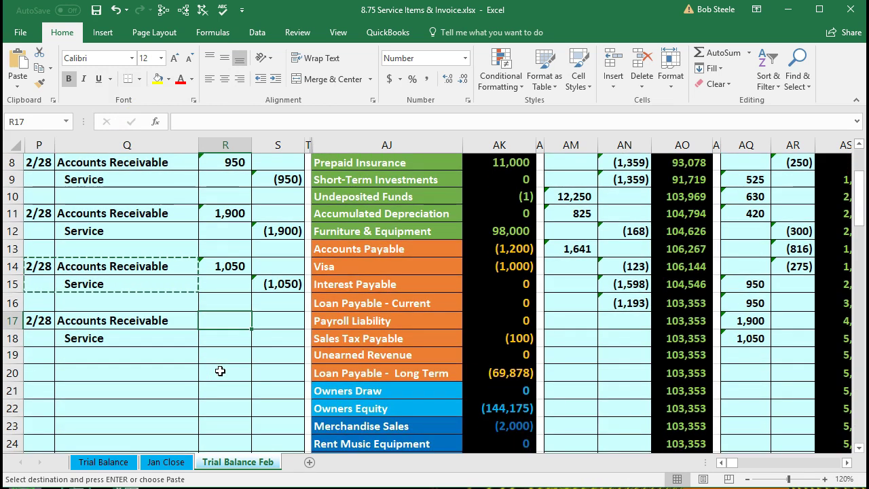
text(=150*6)
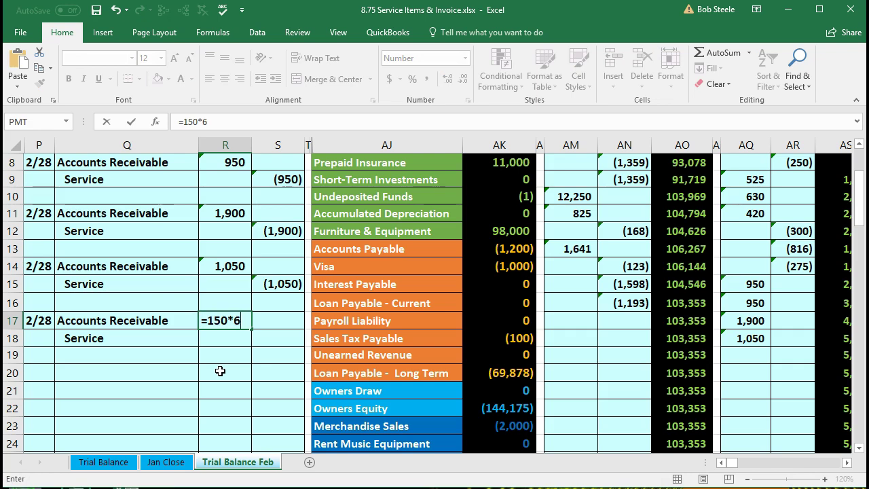
key(Return)
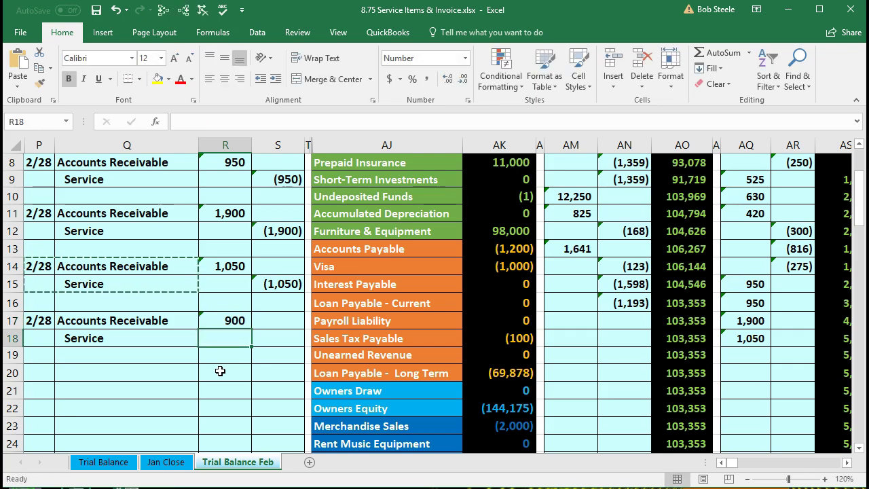
key(Right)
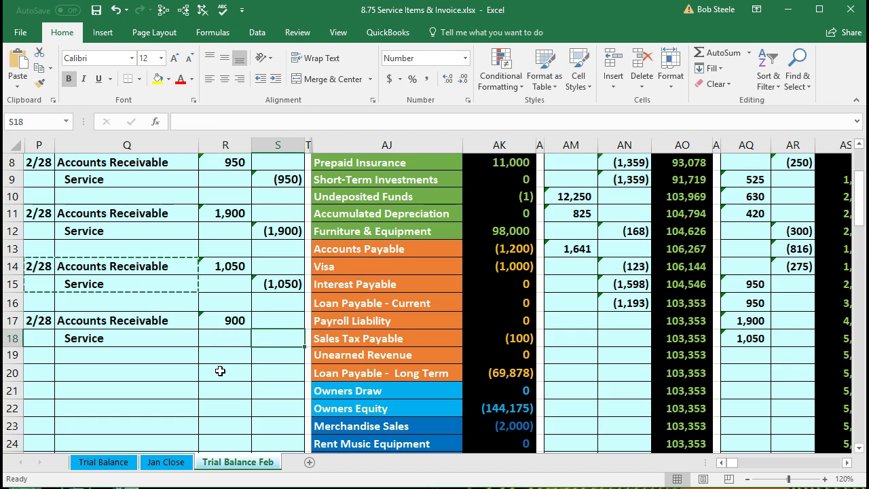
text(-)
key(Left)
key(Up)
key(Return)
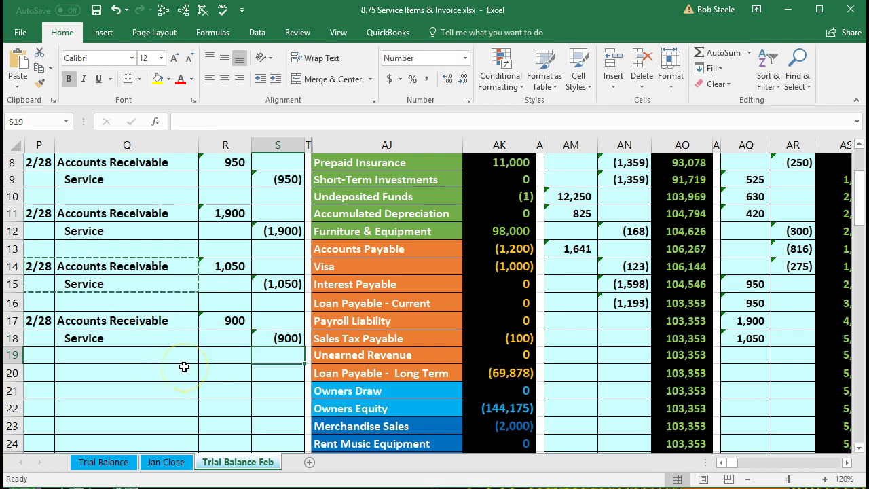
Step: Post the 900 journal debit from R17 to Accounts Receivable ledger cell AQ19
drag(120, 320, 218, 324)
scroll(217, 367, up, 2)
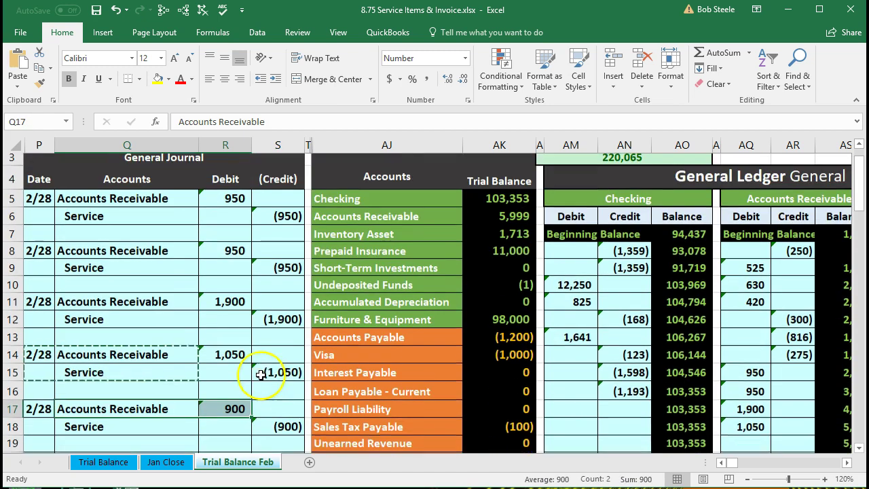
drag(341, 240, 486, 239)
click(738, 256)
key(Right)
key(Right)
key(Right)
key(Right)
key(Right)
key(Right)
key(Right)
key(Right)
key(Right)
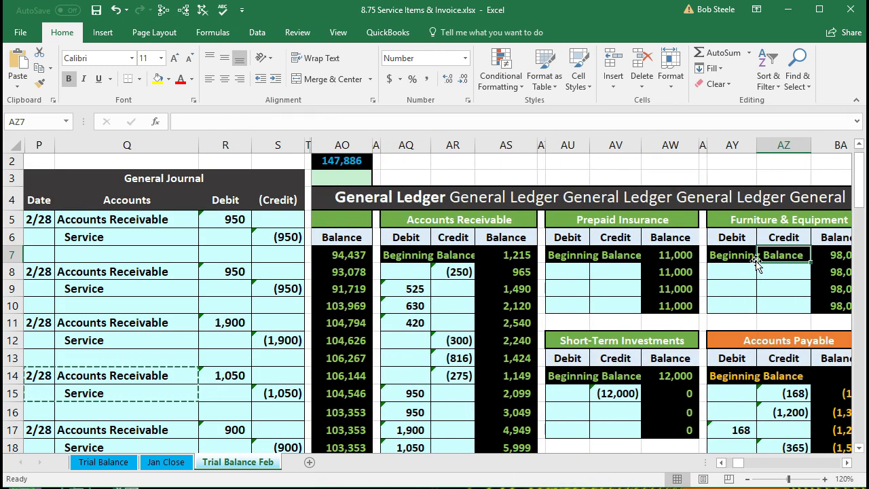
scroll(452, 317, down, 3)
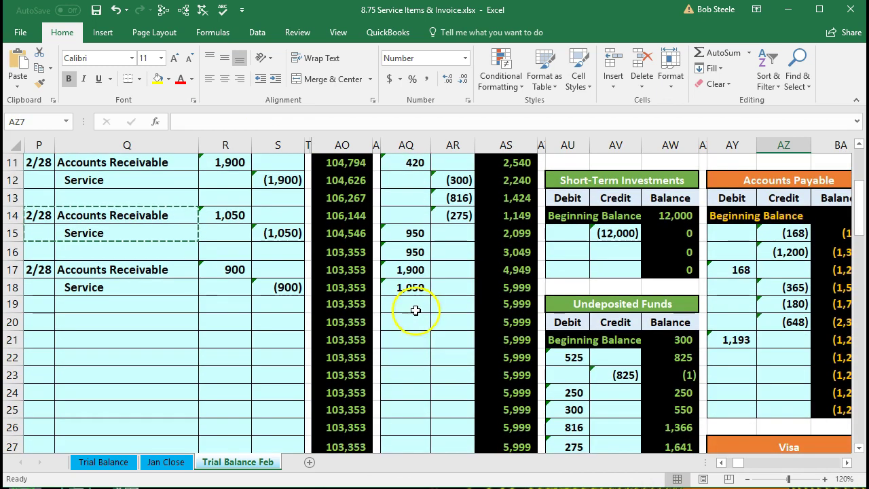
click(415, 310)
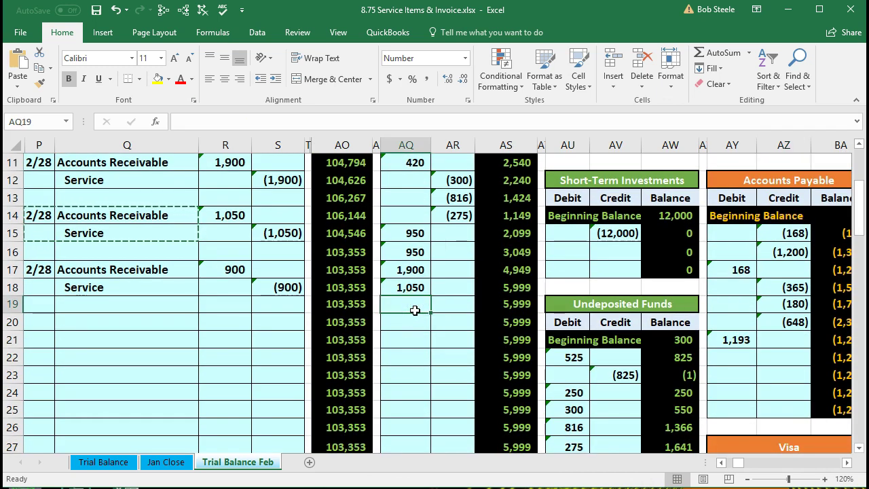
click(412, 327)
text(=)
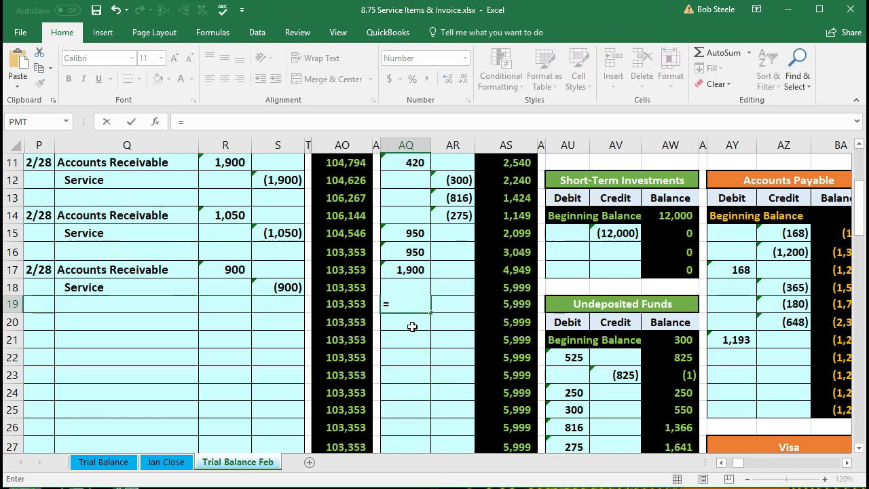
click(230, 270)
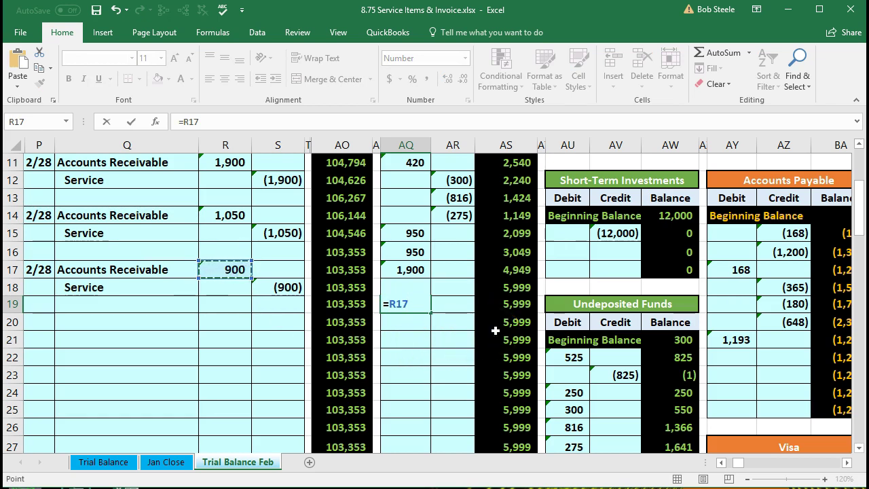
key(Return)
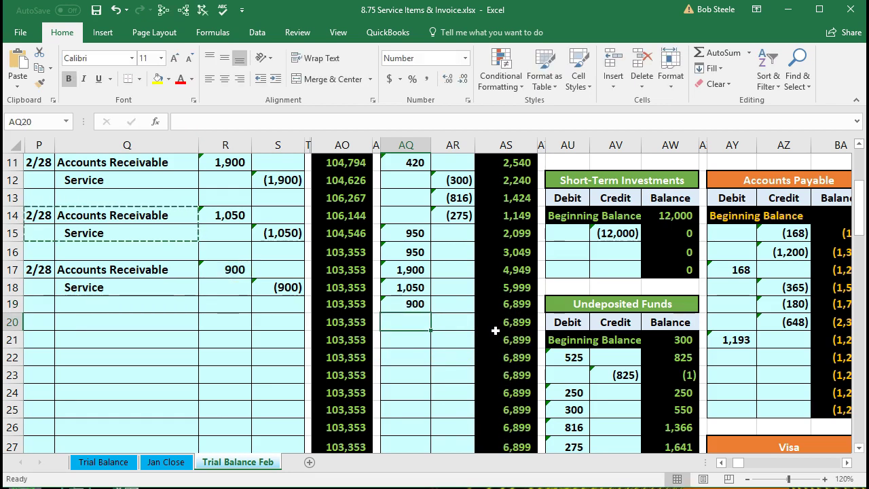
Step: Verify the Accounts Receivable trial balance now reads 6,899 and select the Service lines
key(Left)
key(Left)
key(Left)
key(Left)
key(Left)
key(Left)
key(Left)
key(Left)
key(Left)
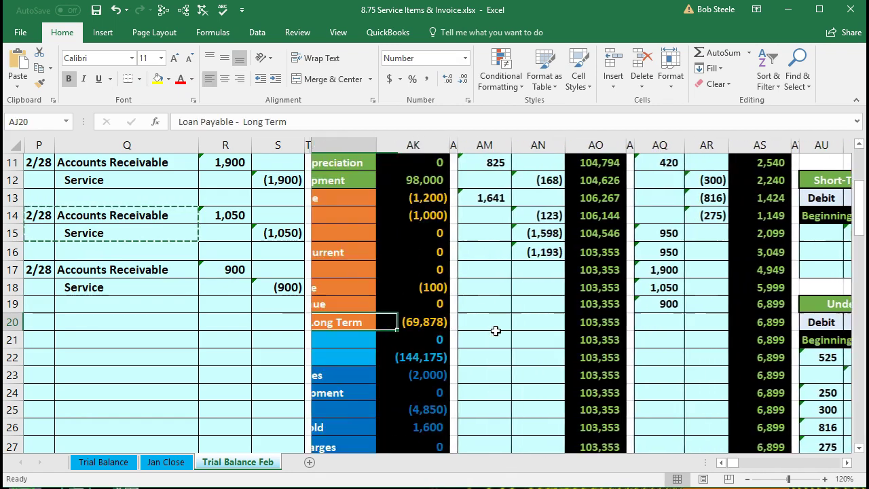
scroll(495, 331, up, 4)
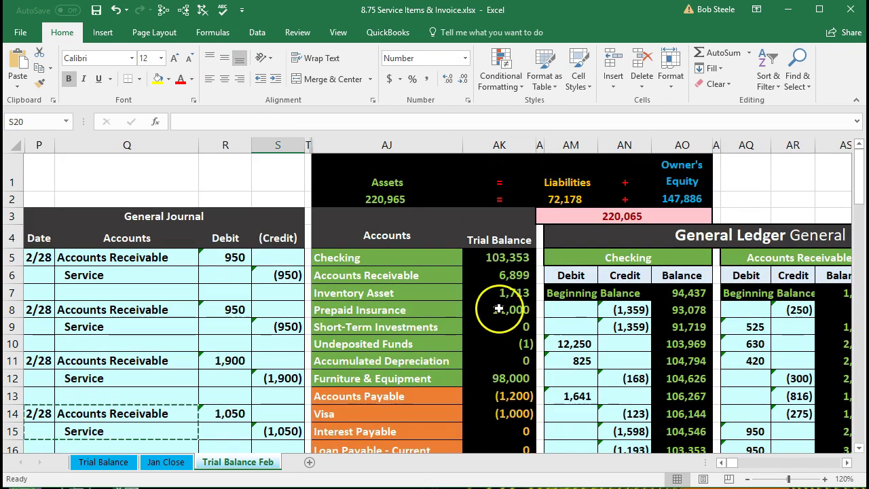
click(495, 275)
scroll(398, 360, down, 3)
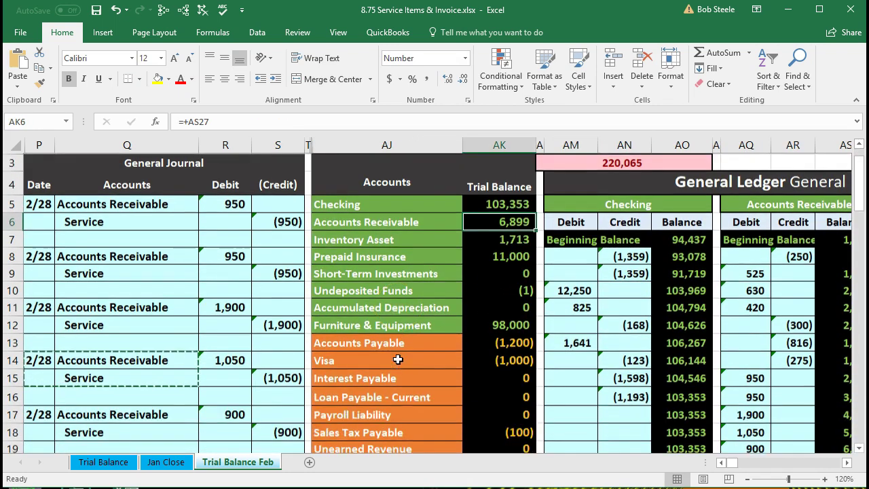
drag(129, 305, 275, 305)
scroll(322, 353, down, 1)
drag(340, 372, 500, 378)
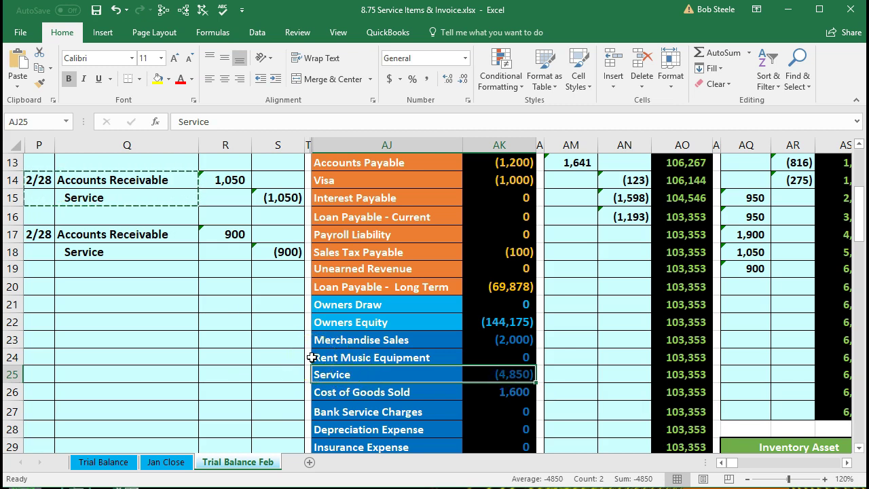
Step: Link Service ledger cell BL12 to the (900) journal credit in S18
key(Right)
key(Right)
key(Right)
key(Right)
key(Right)
key(Right)
key(Right)
key(Right)
key(Right)
key(Right)
key(Right)
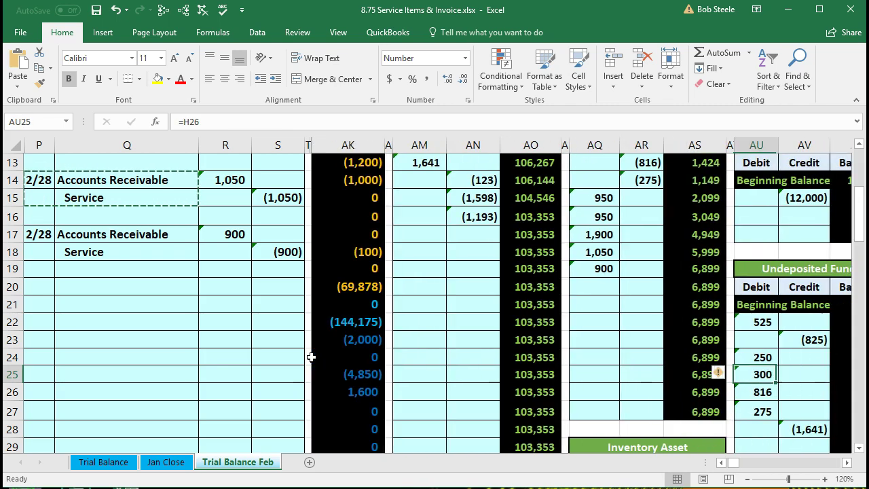
key(Right)
key(Right)
key(Right)
key(Right)
key(Right)
key(Right)
key(Right)
key(Right)
key(Right)
key(Right)
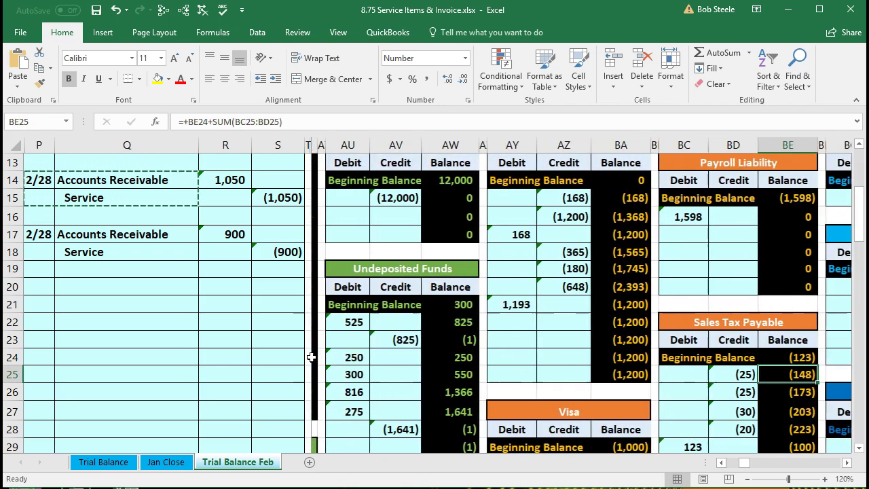
key(Right)
key(Right)
key(Right)
key(Right)
key(Right)
key(Right)
key(Right)
key(Right)
key(Right)
key(Right)
key(Right)
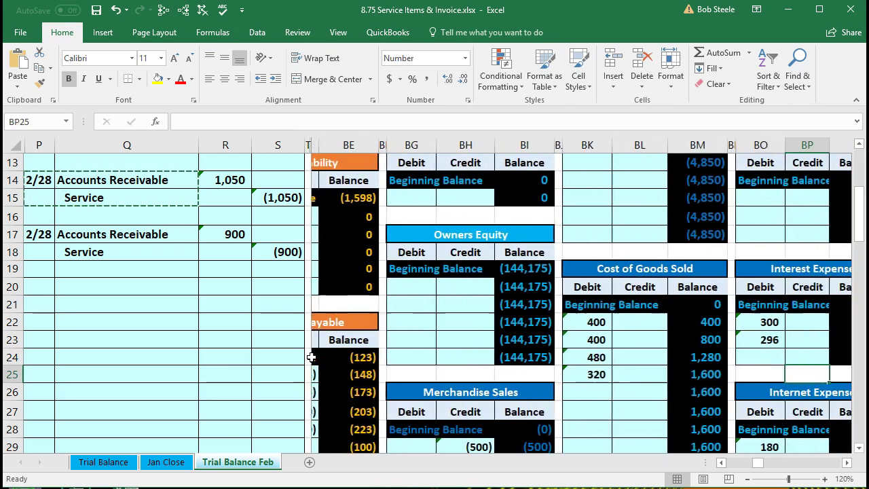
key(Right)
key(Right)
key(Right)
key(Right)
key(Right)
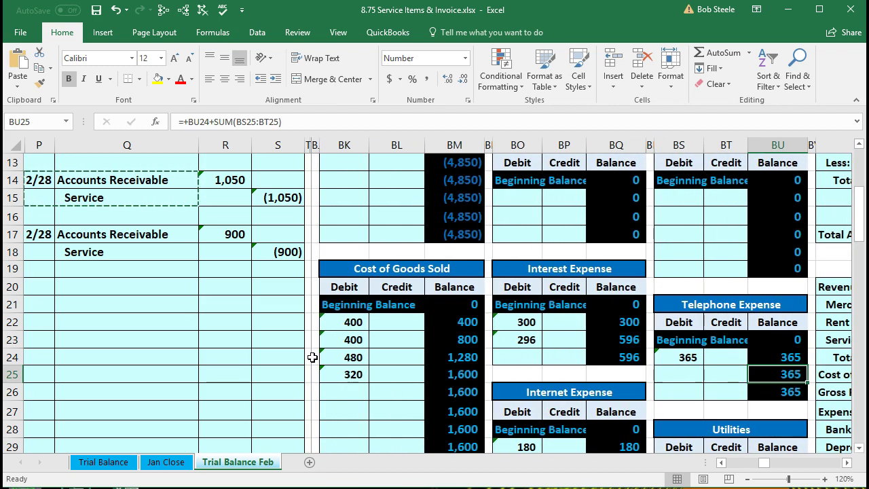
scroll(312, 357, up, 3)
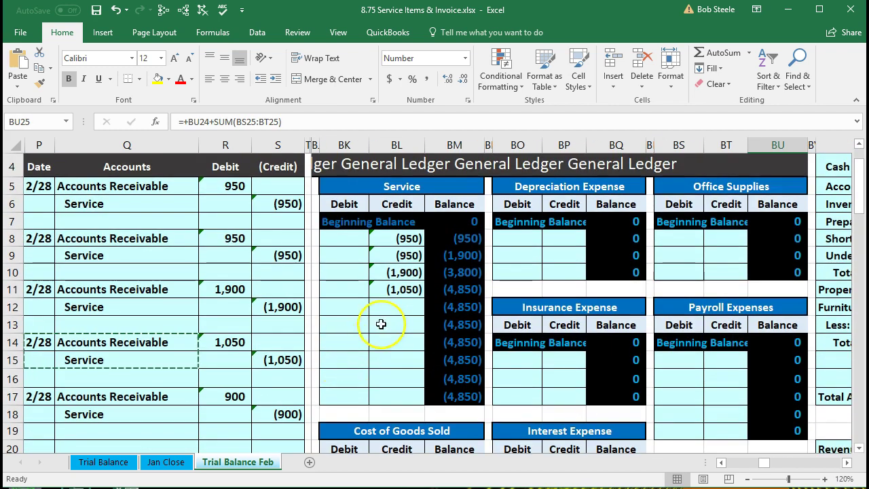
click(387, 310)
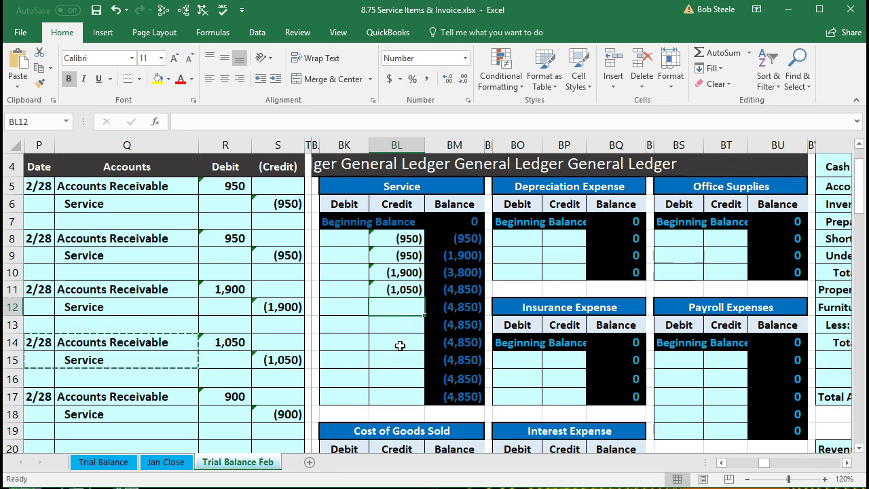
text(=)
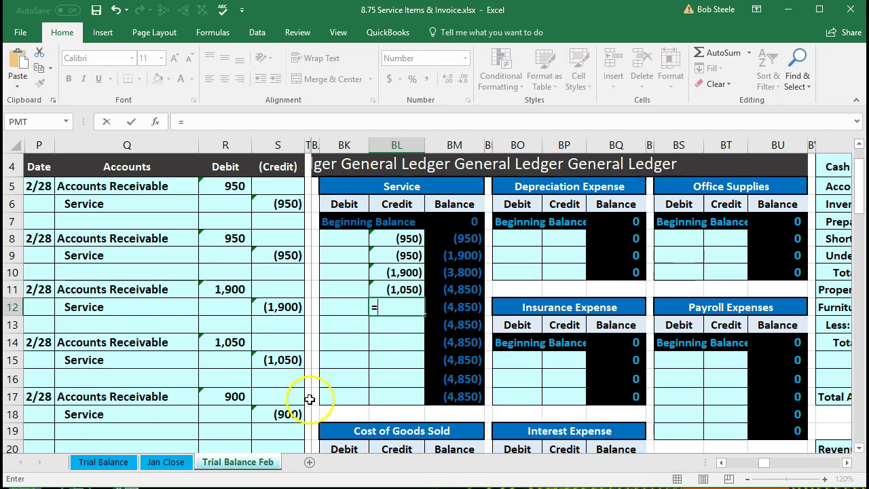
click(285, 413)
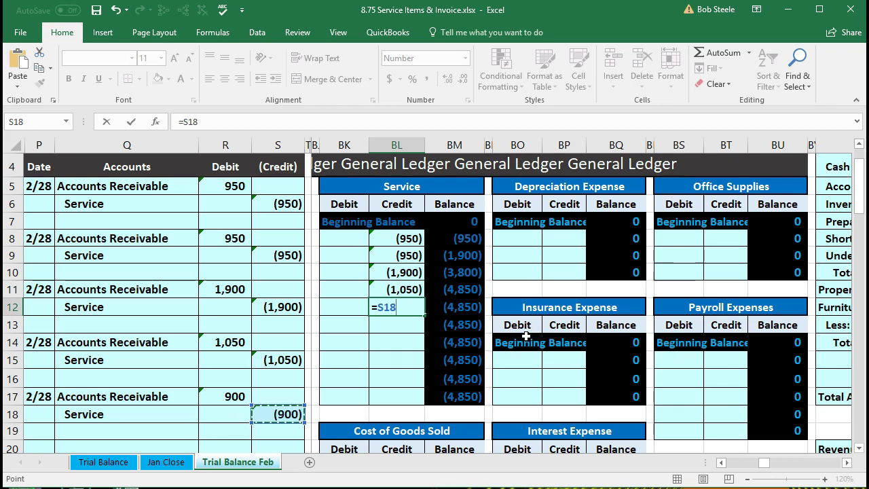
key(Return)
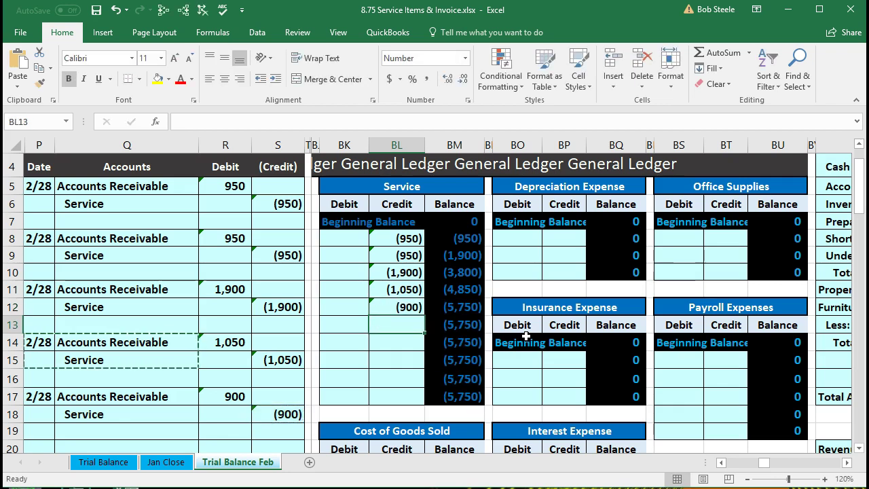
Step: Confirm the Service trial balance reads (5,750) with the trial balance still netting to 0
key(Left)
key(Left)
key(Left)
key(Left)
key(Left)
key(Left)
key(Left)
key(Left)
key(Left)
key(Left)
key(Left)
key(Left)
key(Left)
key(Left)
key(Left)
key(Left)
key(Left)
key(Left)
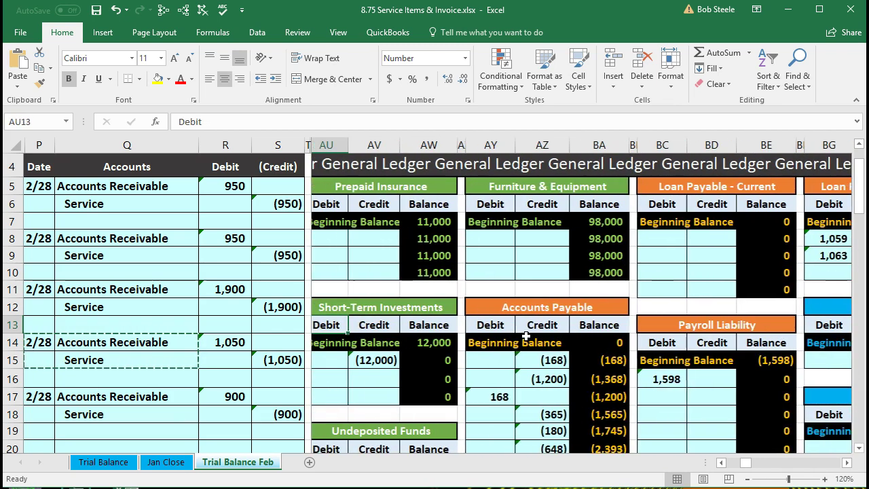
key(Left)
key(Left)
key(Left)
key(Left)
key(Left)
key(Left)
key(Left)
key(Left)
key(Left)
key(Left)
key(Left)
key(Left)
key(Left)
key(Left)
key(Left)
key(Left)
key(Left)
key(Left)
key(Left)
key(Left)
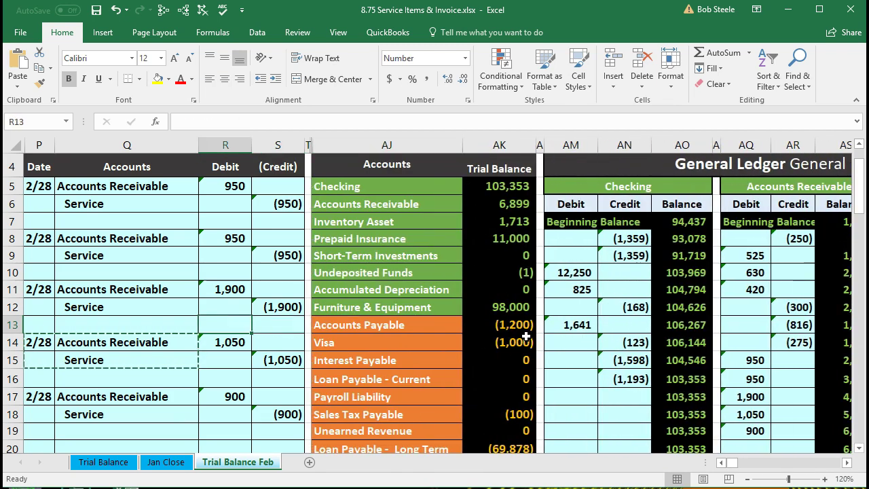
scroll(450, 337, down, 4)
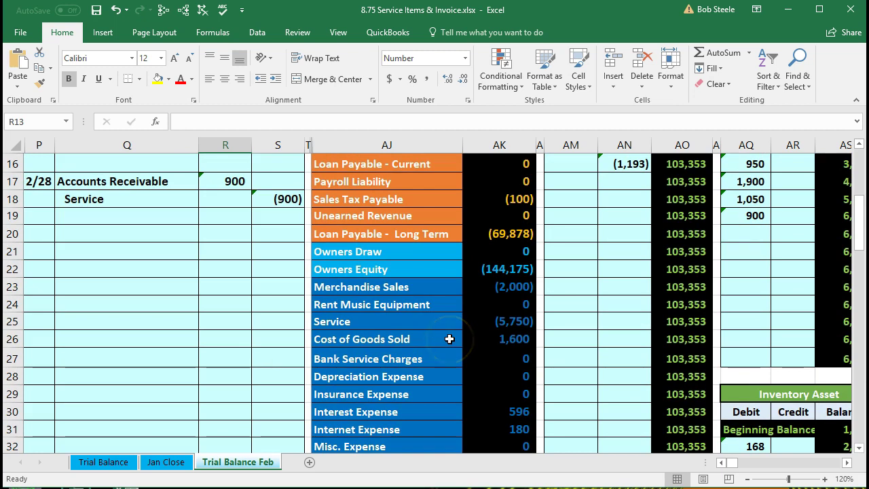
click(483, 324)
scroll(427, 350, down, 4)
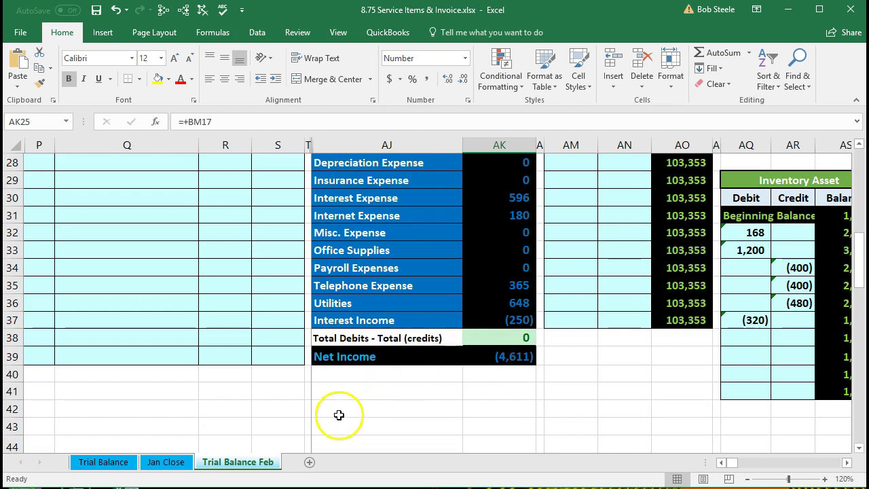
scroll(85, 421, up, 5)
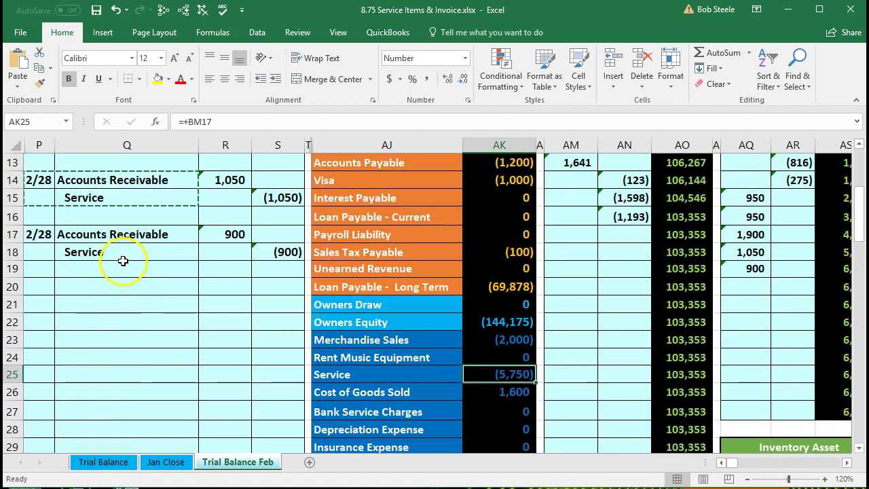
click(123, 260)
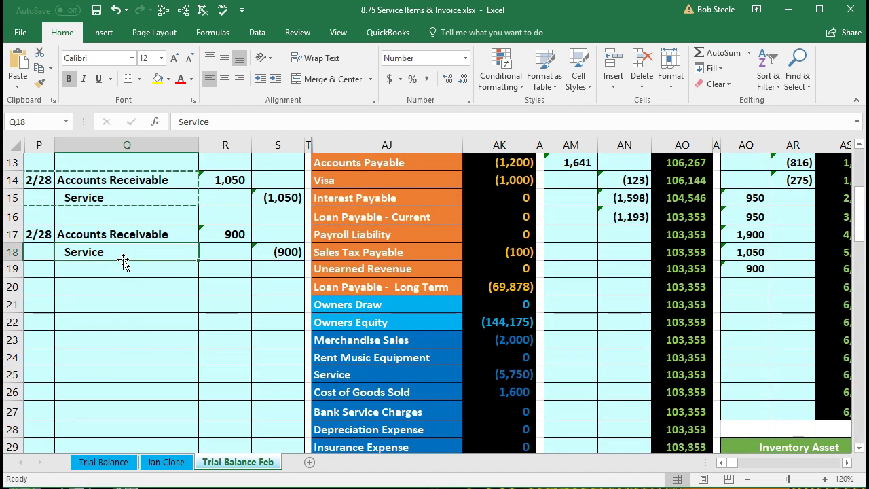
key(Up)
key(Right)
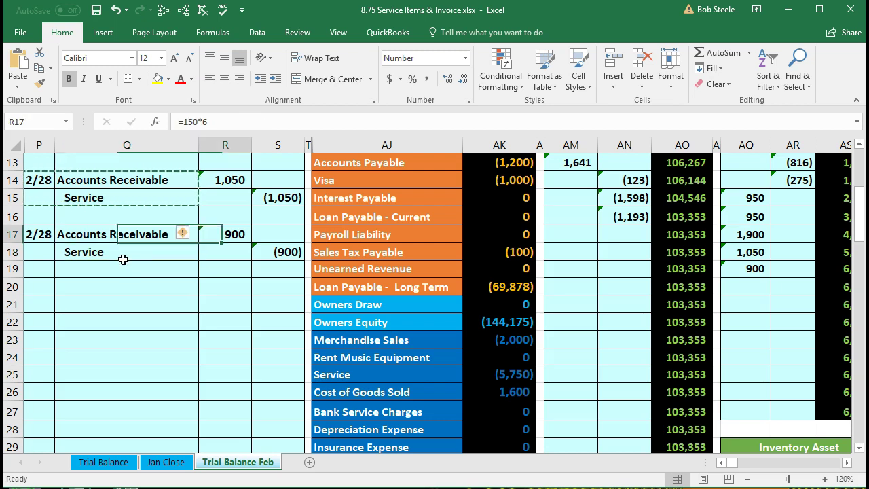
key(Right)
key(Right)
key(Right)
key(Right)
key(Right)
key(Right)
key(Right)
key(Right)
key(Right)
key(Right)
key(Right)
key(Right)
key(Right)
key(Right)
key(Right)
key(Right)
key(Right)
key(Right)
key(Right)
key(Right)
key(Right)
key(Right)
key(Right)
key(Right)
key(Right)
key(Right)
key(Right)
key(Right)
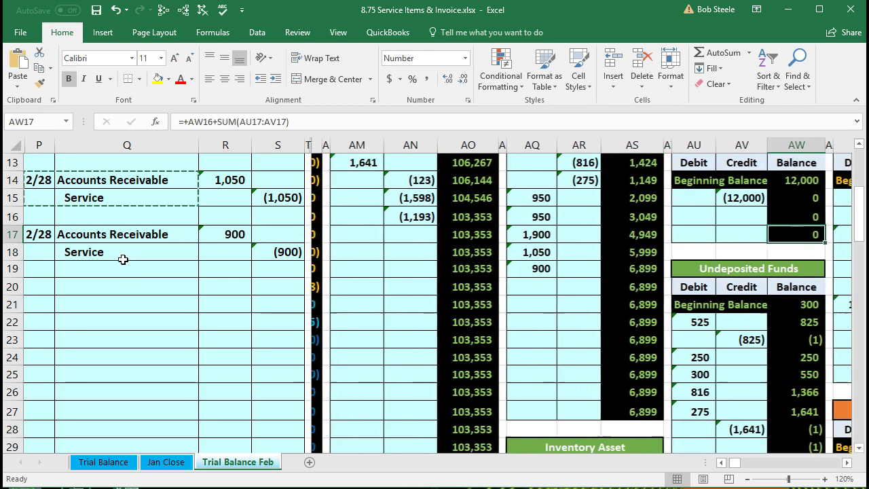
key(Right)
key(Right)
key(Right)
key(Right)
key(Right)
key(Right)
key(Right)
key(Right)
key(Right)
key(Right)
key(Right)
key(Right)
key(Right)
key(Right)
key(Right)
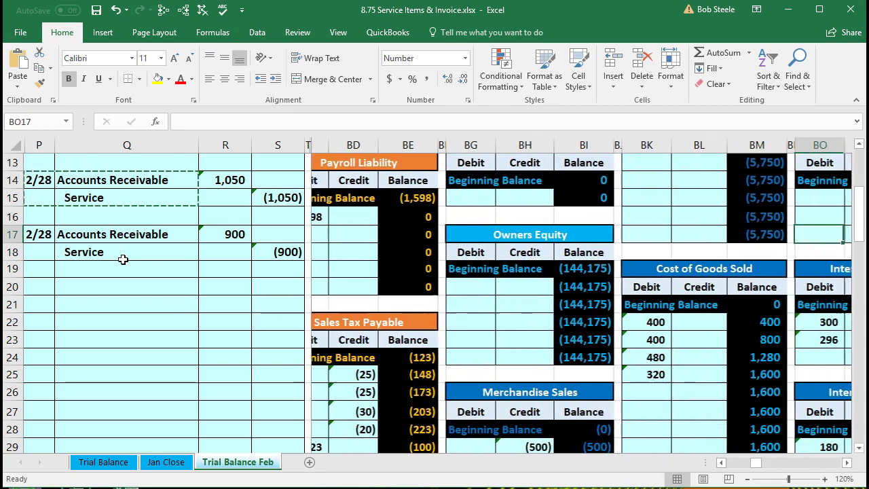
key(Right)
key(Right)
key(Right)
key(Right)
key(Right)
key(Right)
key(Right)
key(Right)
key(Right)
key(Right)
key(Right)
key(Right)
key(Right)
key(Right)
key(Right)
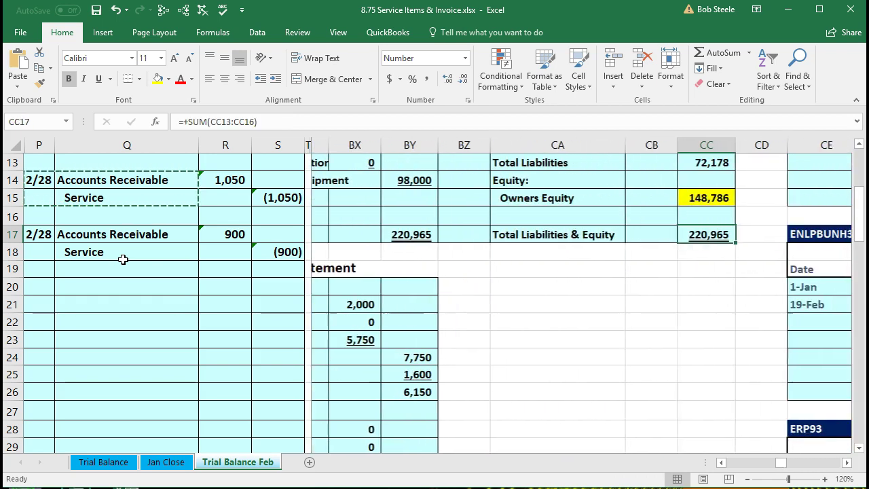
key(Right)
key(Right)
key(Right)
key(Right)
key(Right)
key(Right)
key(Right)
key(Right)
key(Right)
key(Right)
key(Right)
key(Right)
key(Right)
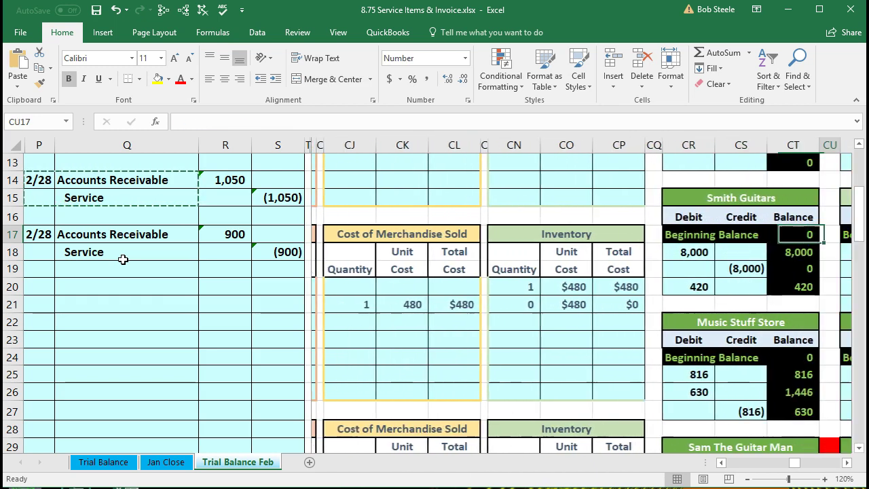
key(Right)
key(Right)
key(Right)
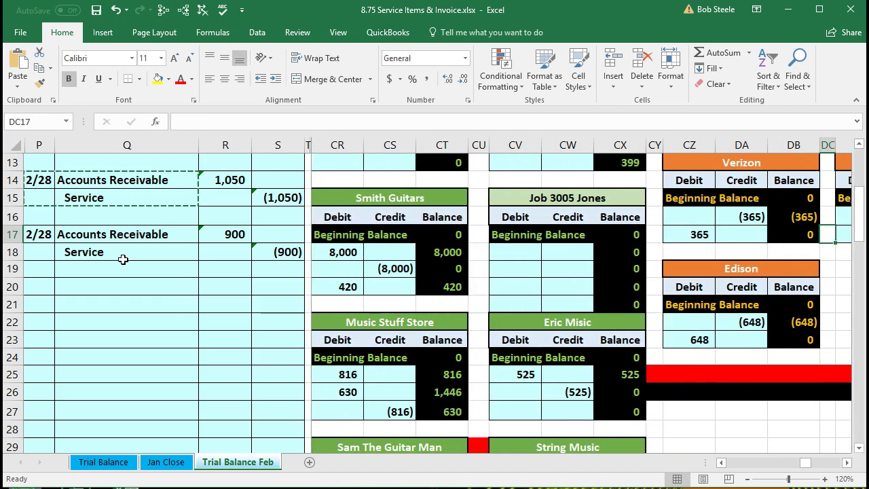
scroll(385, 321, up, 4)
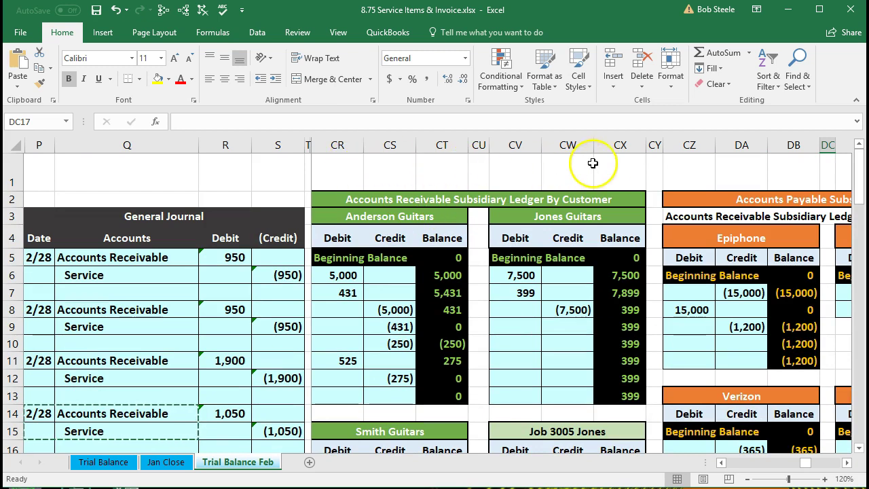
scroll(582, 252, down, 8)
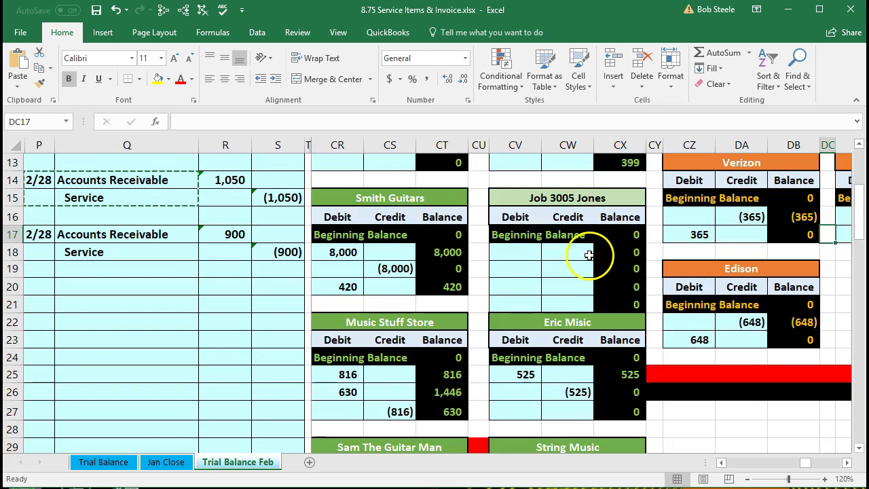
scroll(587, 257, down, 5)
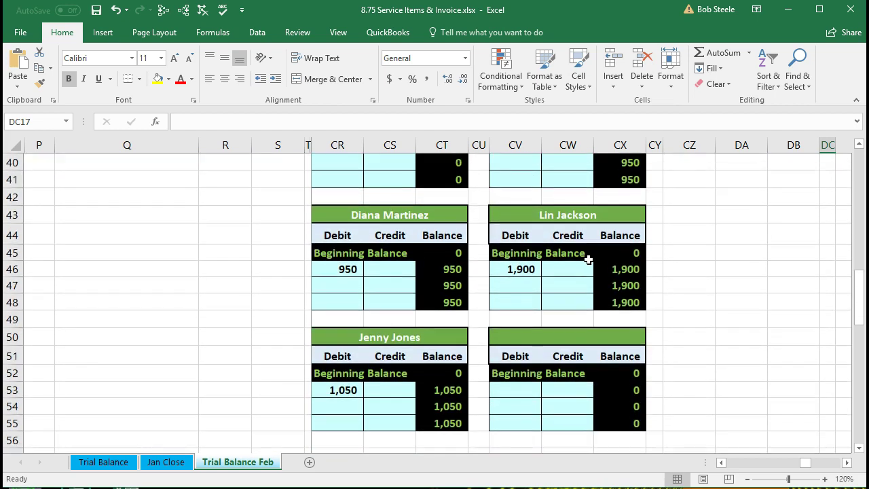
Step: Title the blank customer ledger with the customer's name
click(521, 339)
scroll(523, 341, down, 1)
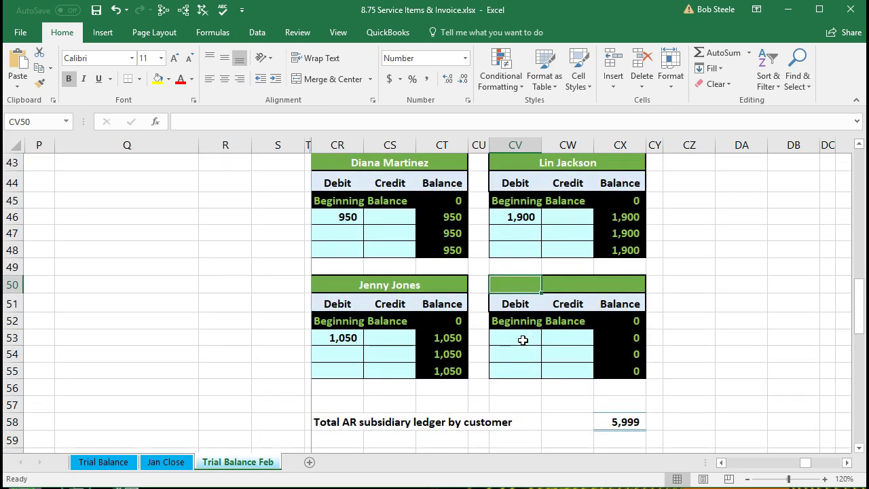
text(Dian)
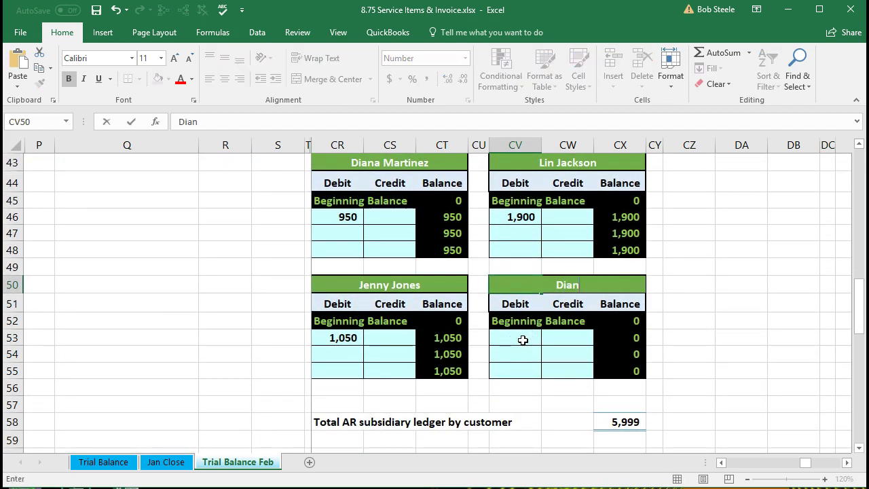
text(a Miller)
key(Return)
Step: Link the new ledger's first debit to the 900 journal amount with =R17
click(523, 339)
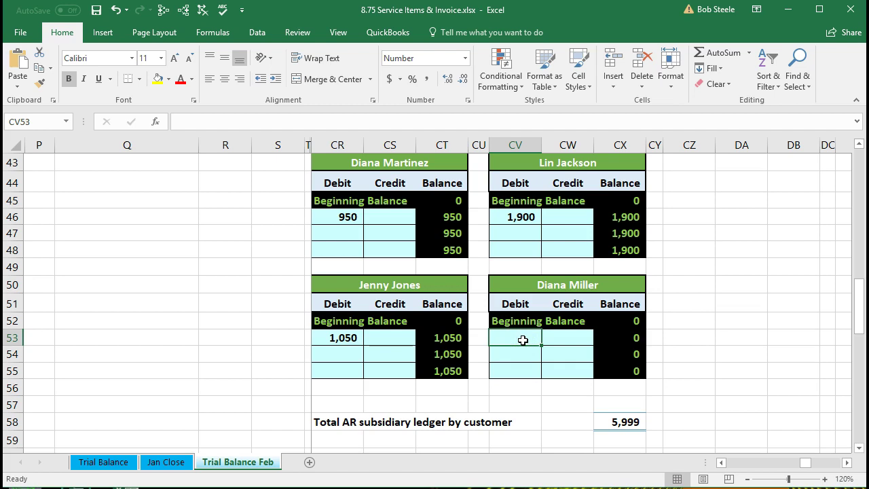
scroll(227, 357, up, 5)
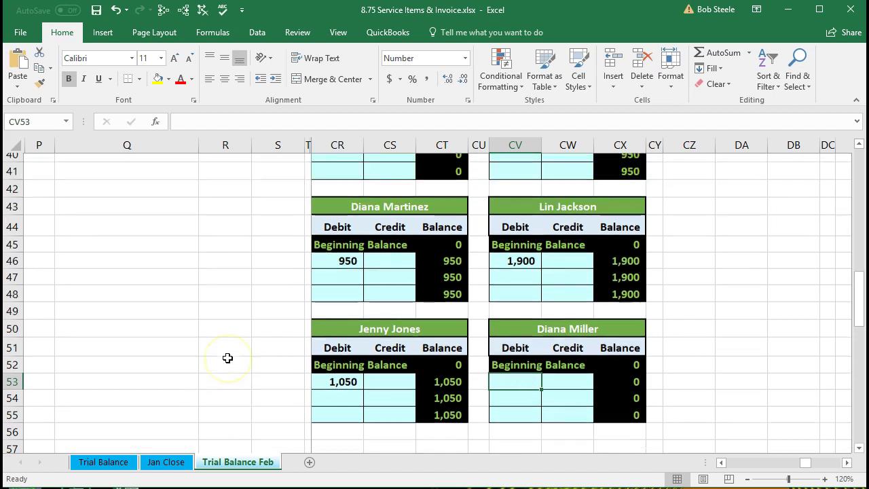
scroll(227, 357, up, 4)
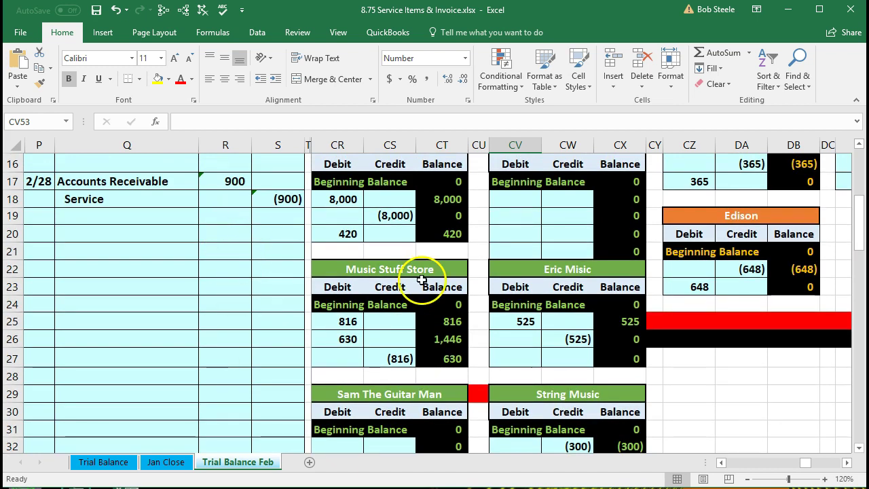
scroll(431, 304, down, 10)
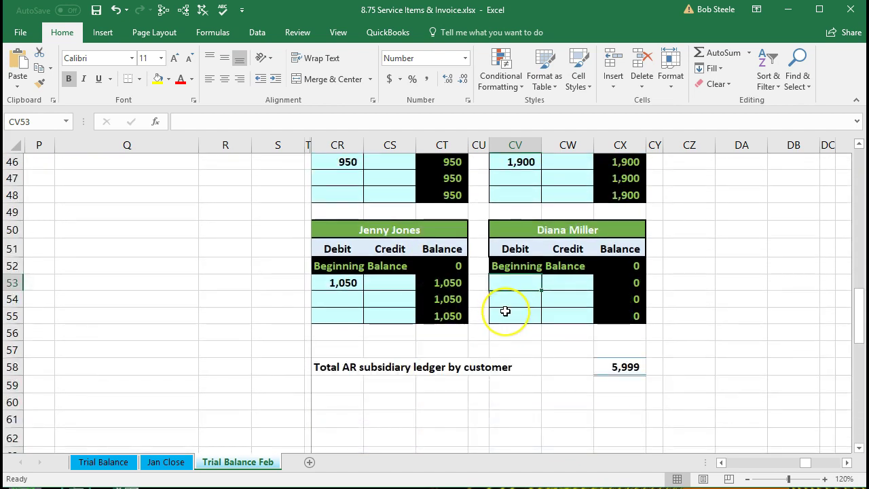
text(=)
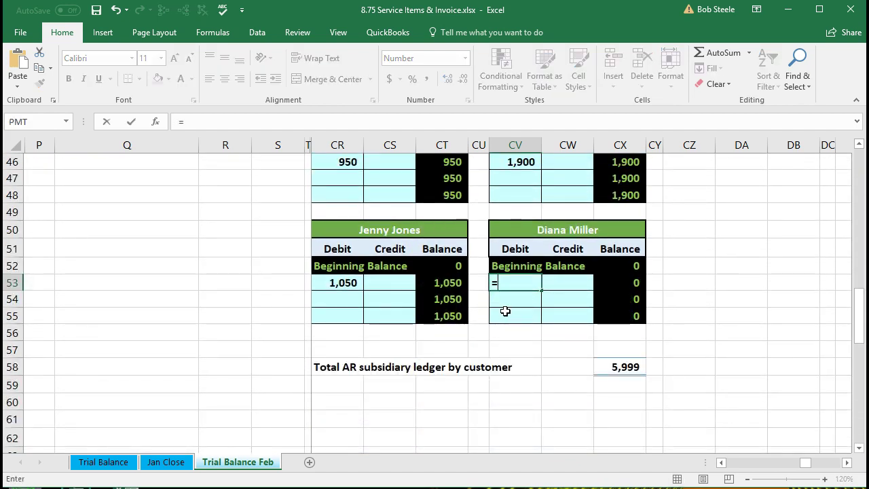
scroll(262, 356, up, 8)
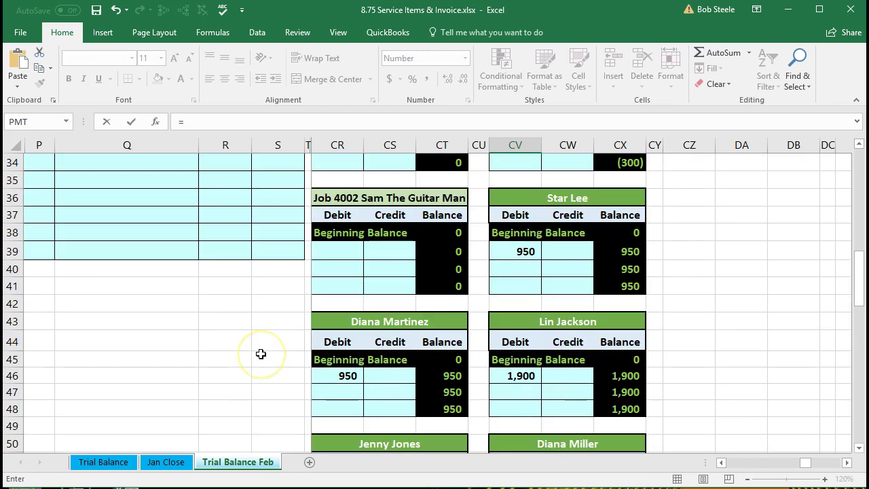
scroll(261, 353, up, 3)
click(243, 231)
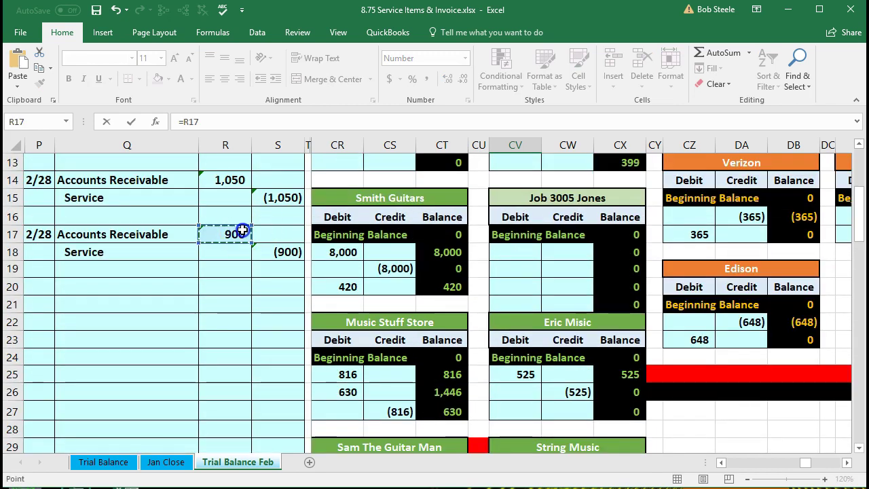
key(Return)
scroll(242, 231, down, 11)
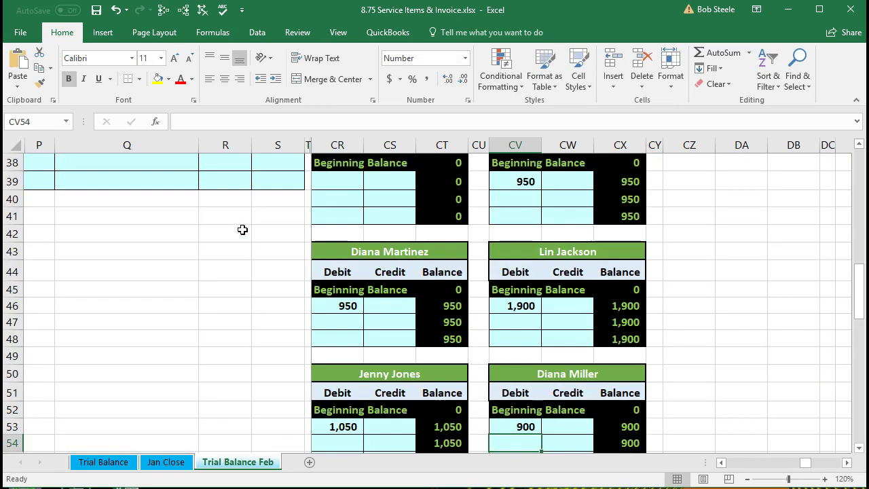
Step: Verify the 6,899 AR subsidiary total and the Accounts Receivable trial balance, then return to QuickBooks
click(613, 351)
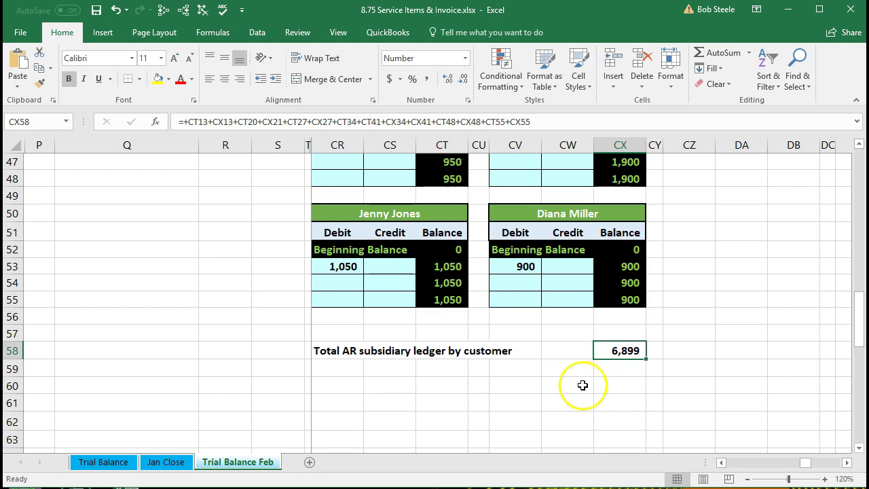
scroll(582, 384, up, 15)
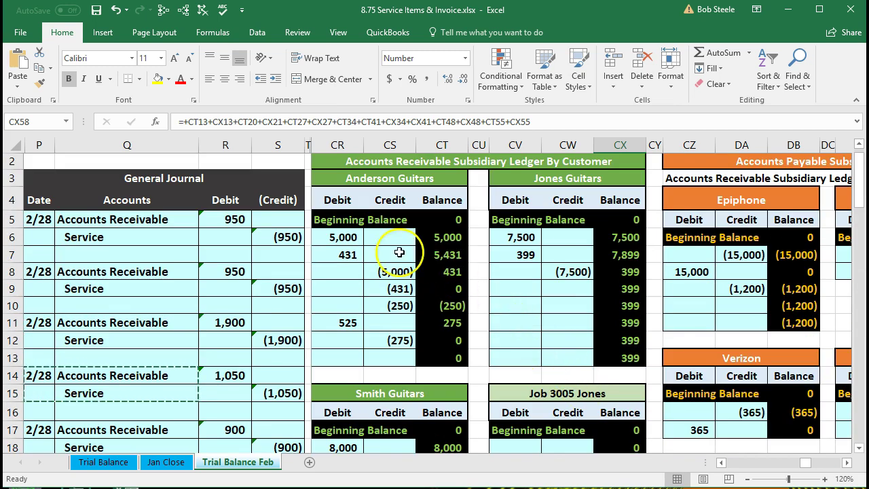
click(290, 256)
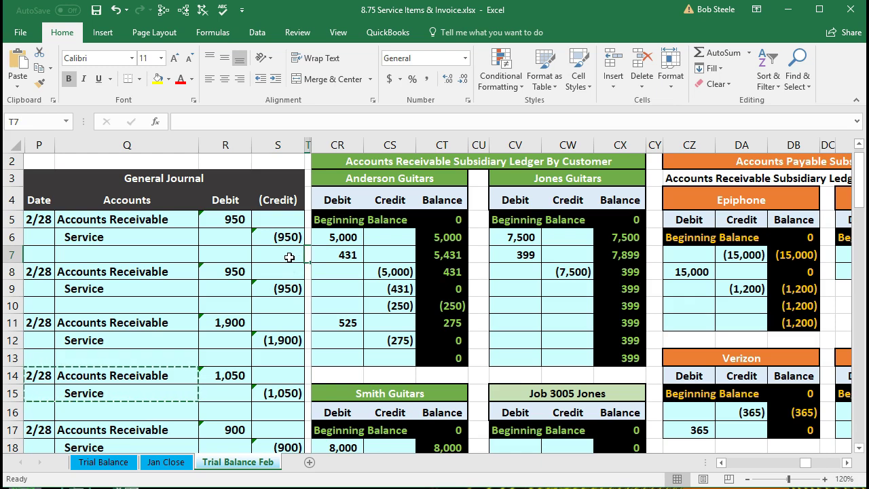
key(ctrl+Right)
key(Right)
key(Up)
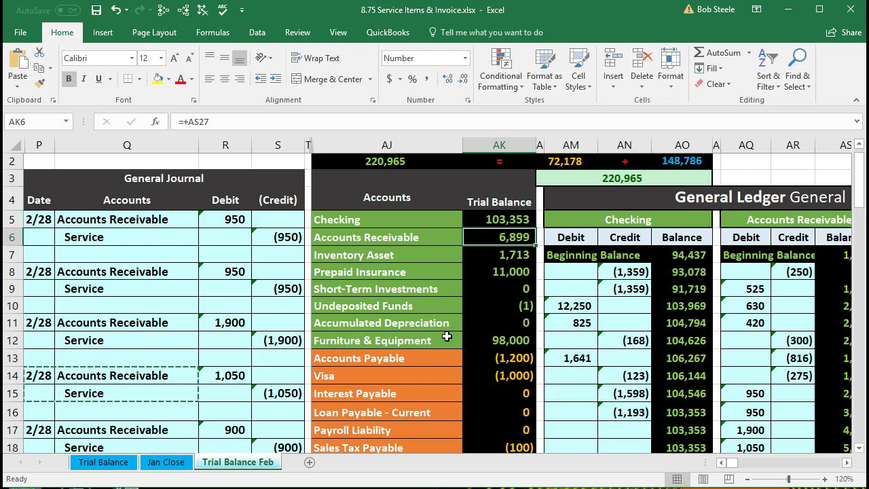
key(alt+Tab)
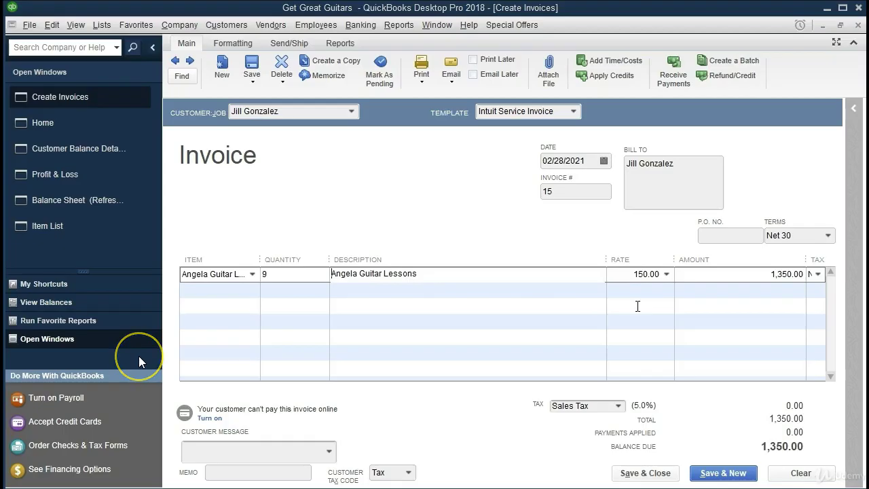
Step: Review the 1,350.00 guitar-lessons invoice in QuickBooks, then return to the Excel workbook
click(231, 214)
key(alt+Tab)
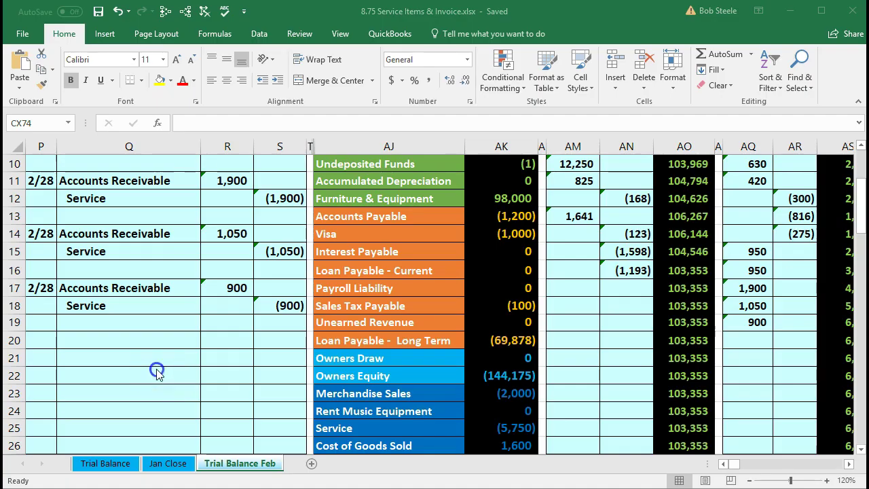
Step: Copy the last entry's 2/28 date and account names into rows 20–21
click(44, 290)
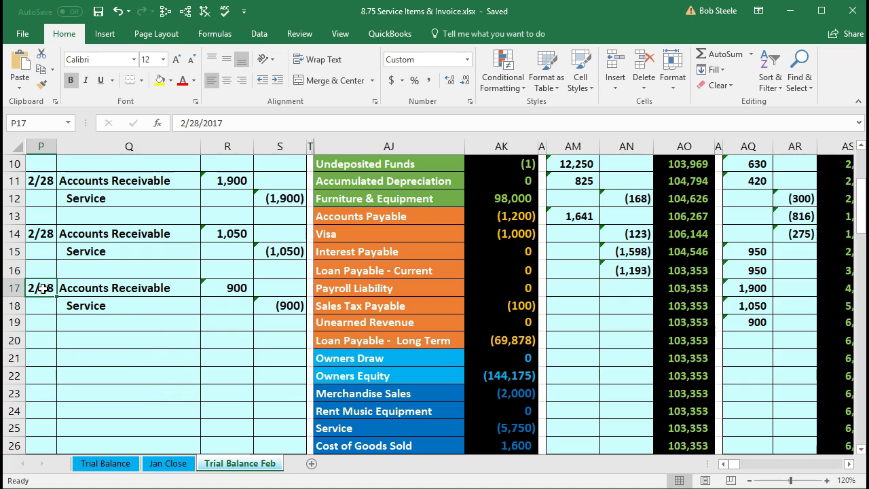
drag(81, 288, 169, 307)
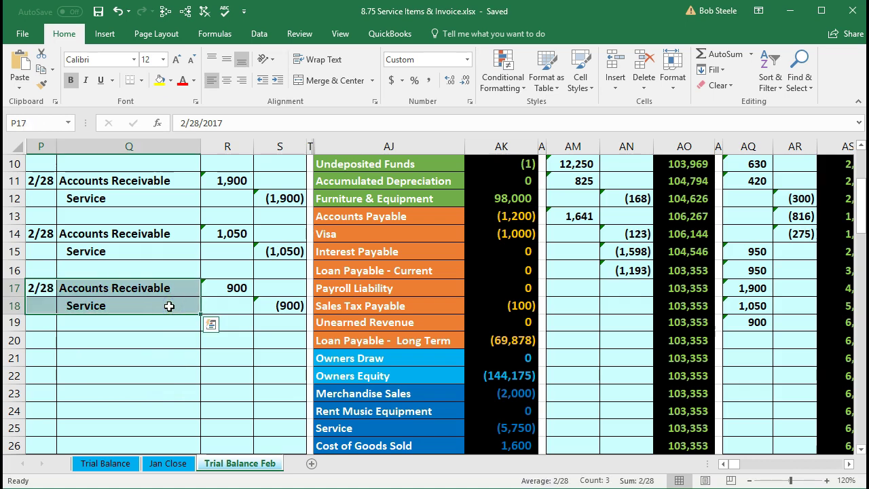
right_click(169, 306)
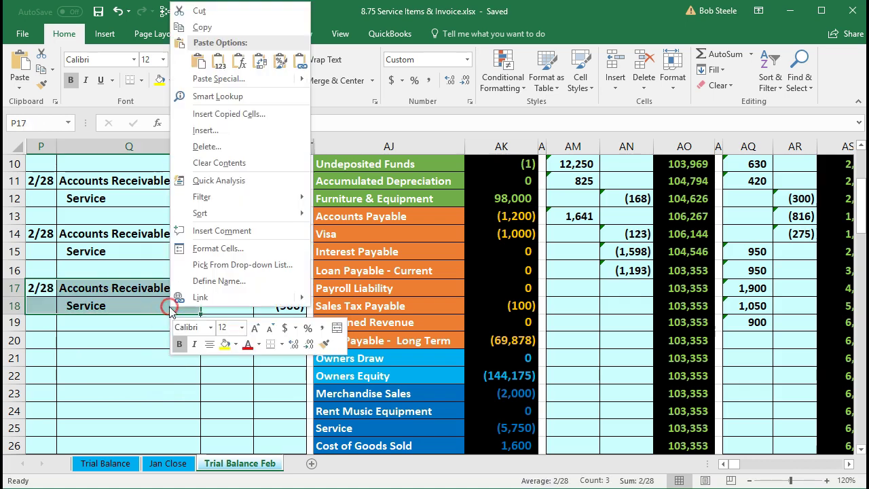
click(184, 28)
click(48, 339)
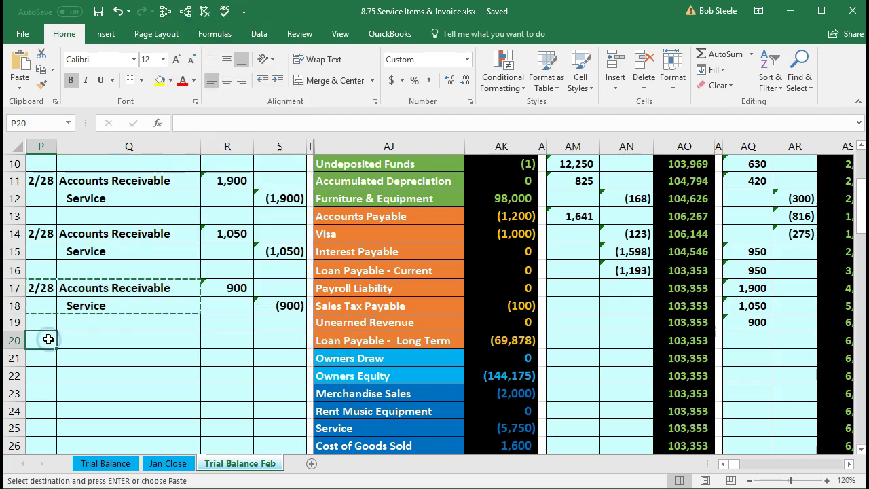
right_click(48, 339)
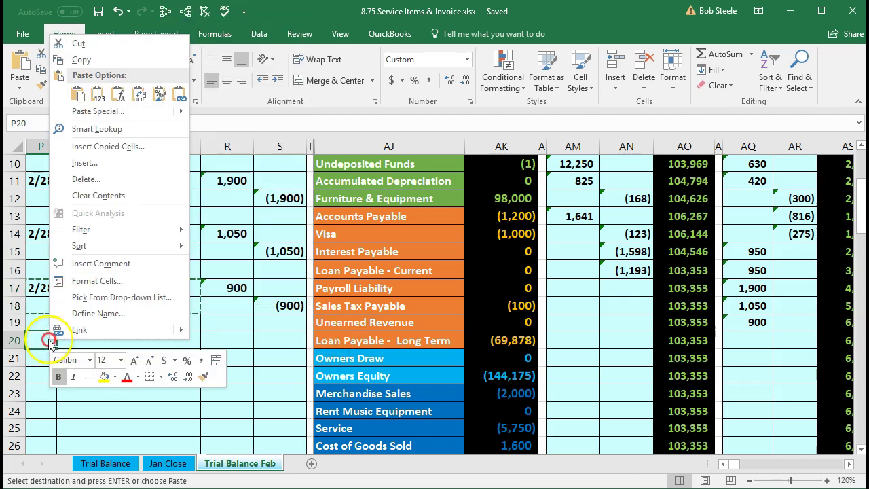
click(76, 96)
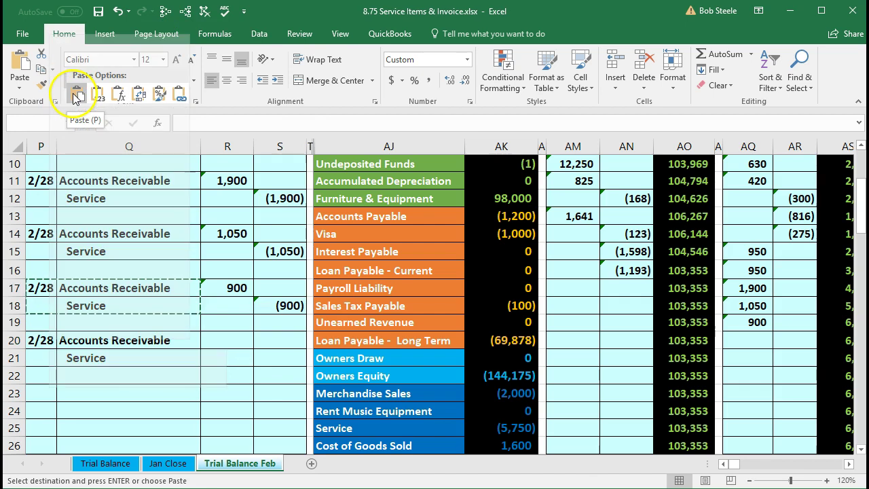
Step: Enter the 1,350 Accounts Receivable debit (150×9) and the =-R20 Service credit
click(218, 338)
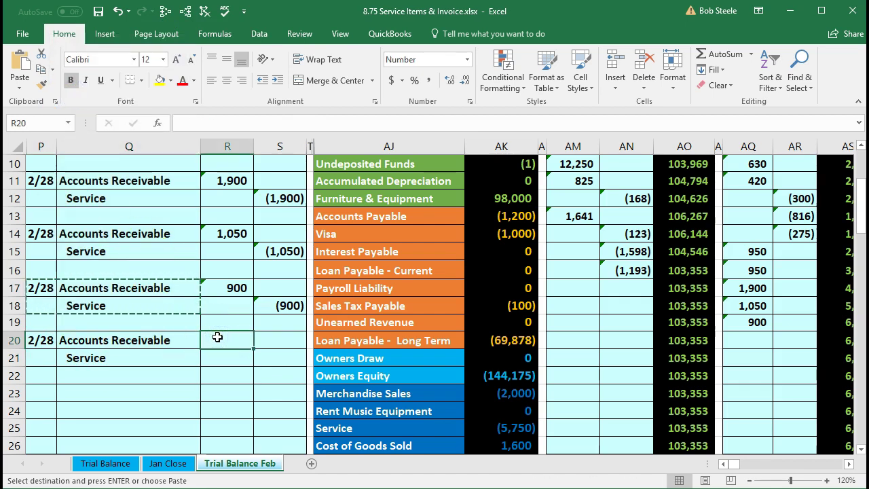
text(=150*9)
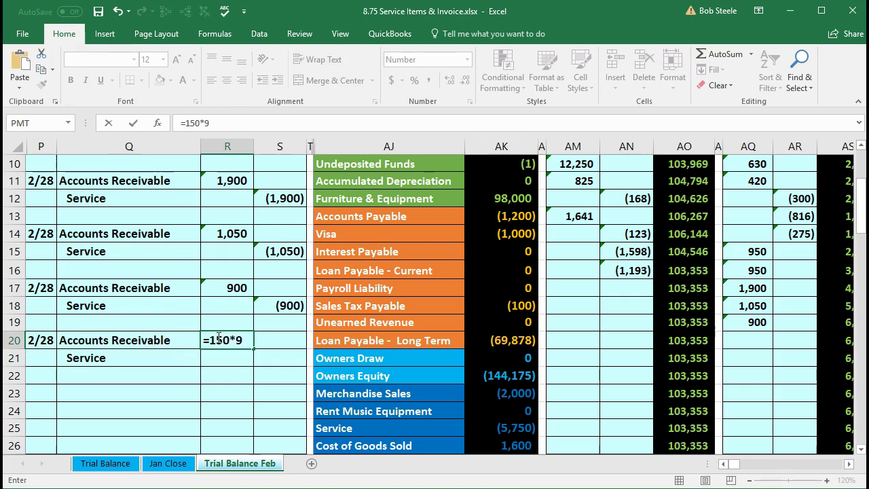
key(Return)
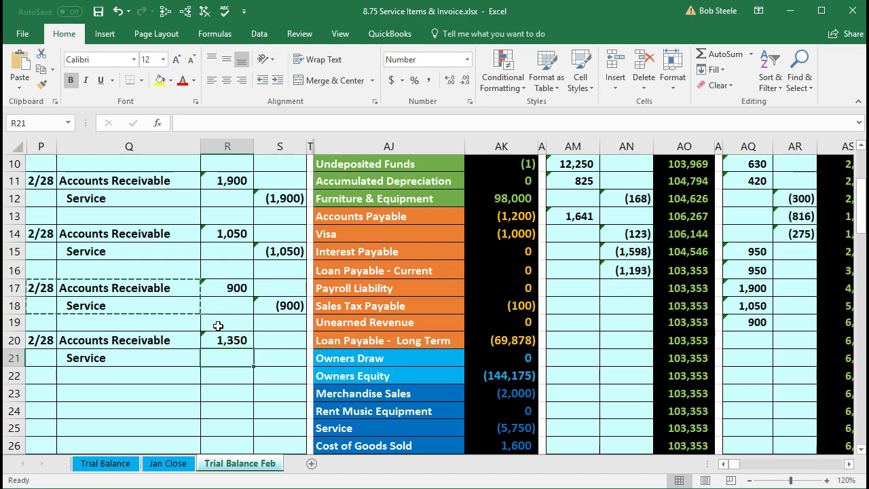
key(Right)
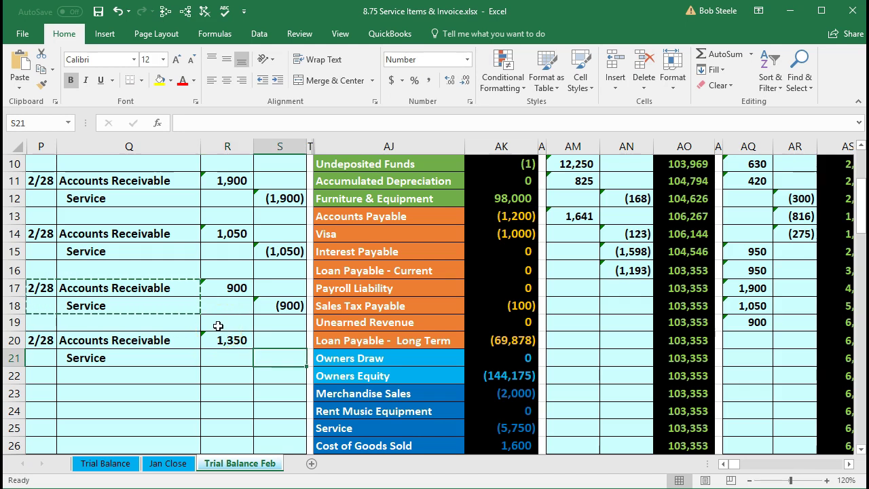
text(-)
key(Left)
key(Up)
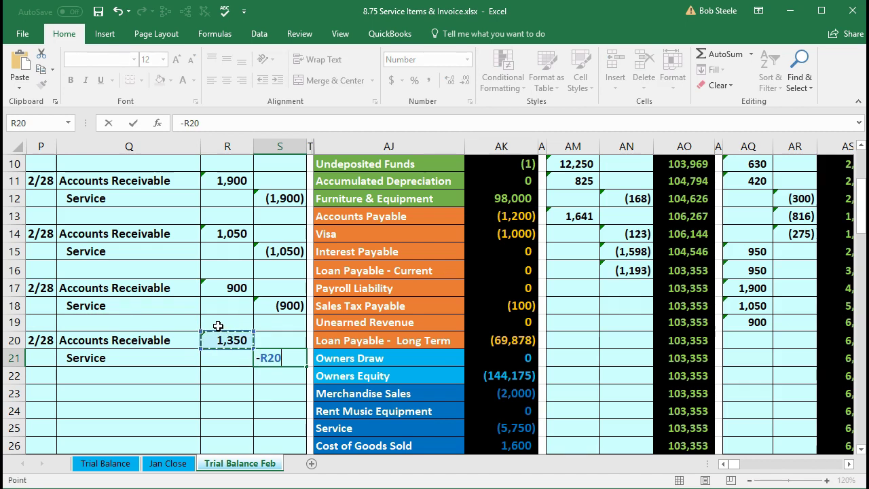
key(Return)
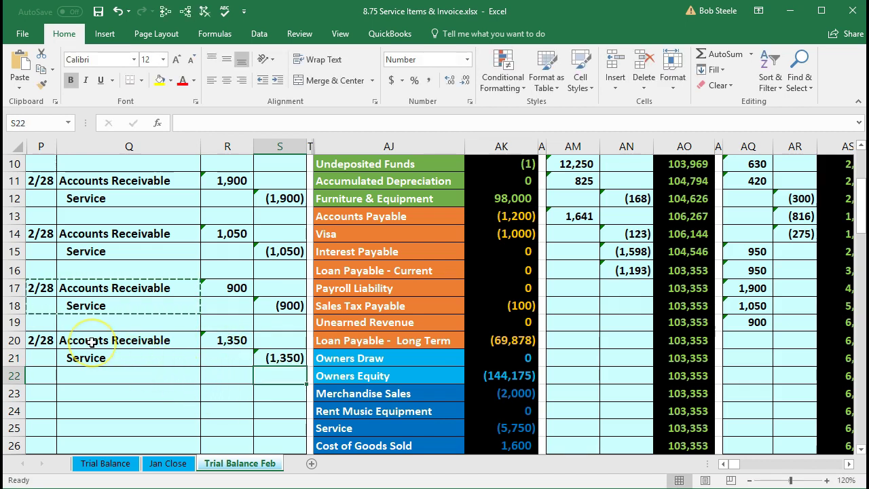
drag(91, 342, 272, 357)
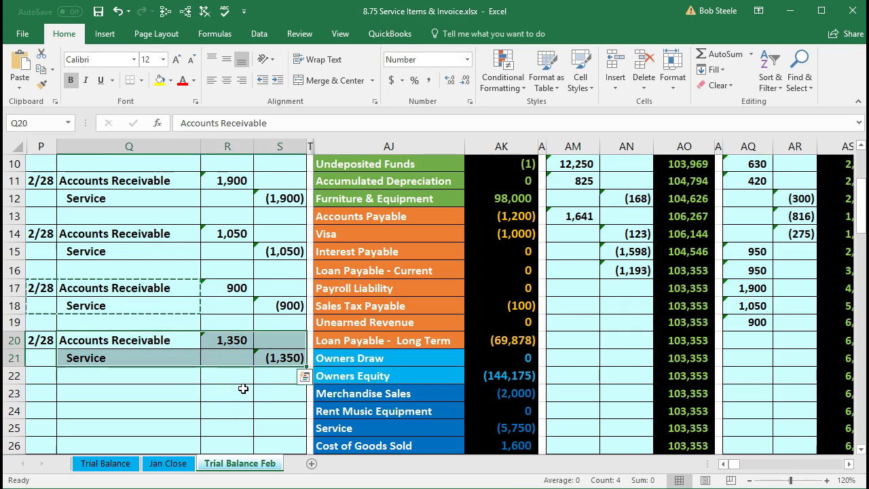
Step: Review the new journal entry and the Accounts Receivable trial balance line
scroll(243, 389, down, 1)
drag(142, 291, 219, 285)
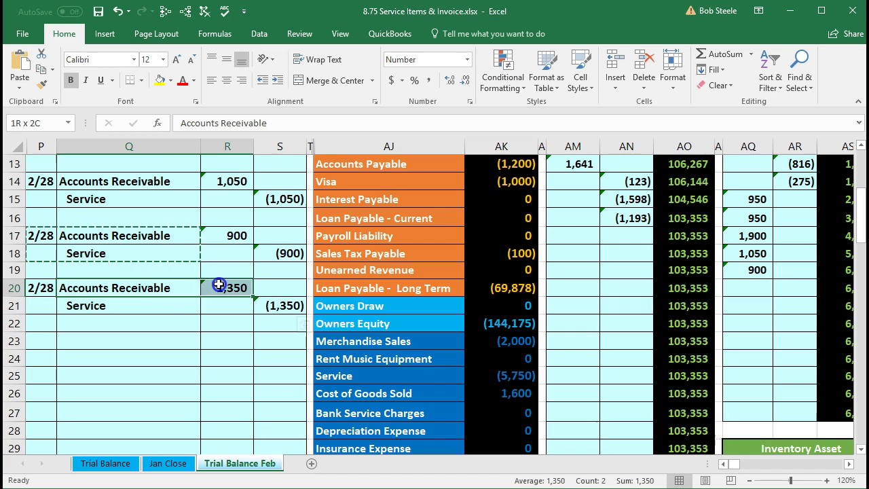
scroll(388, 365, up, 4)
drag(377, 279, 467, 281)
click(717, 367)
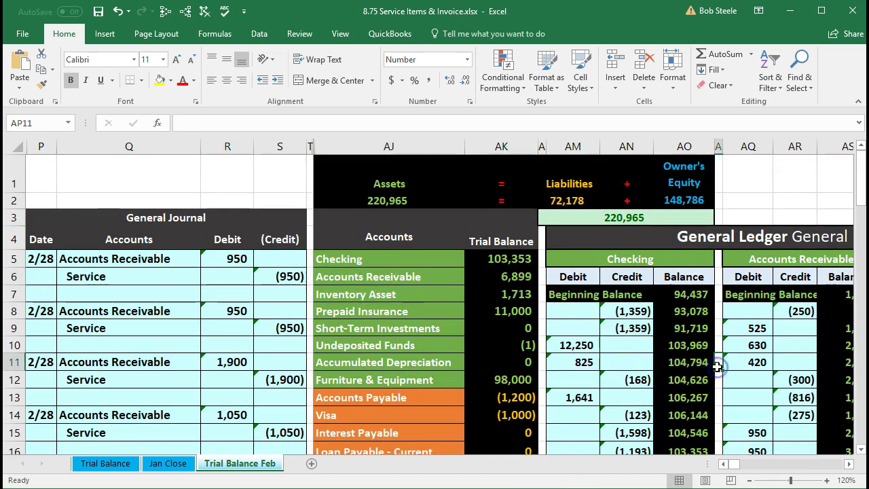
Step: Post the 1,350 journal debit (=R20) to the Accounts Receivable ledger, bringing it to 8,249
key(Right)
key(Right)
key(Right)
key(Right)
key(Right)
key(Right)
key(Right)
key(Right)
key(Right)
key(Right)
key(Right)
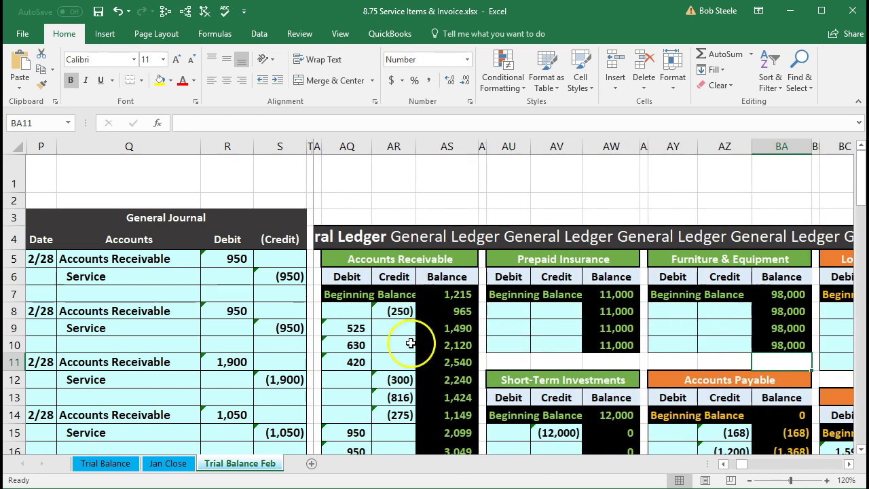
scroll(405, 351, down, 2)
scroll(405, 351, down, 1)
click(354, 342)
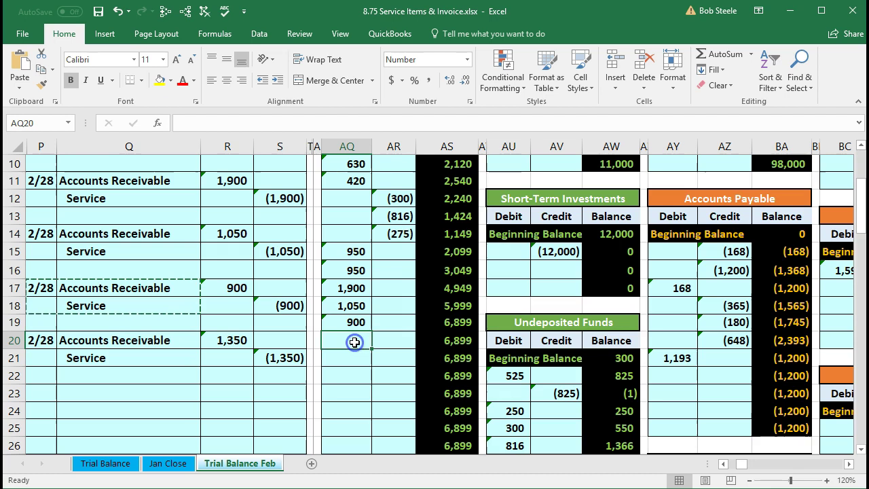
click(357, 361)
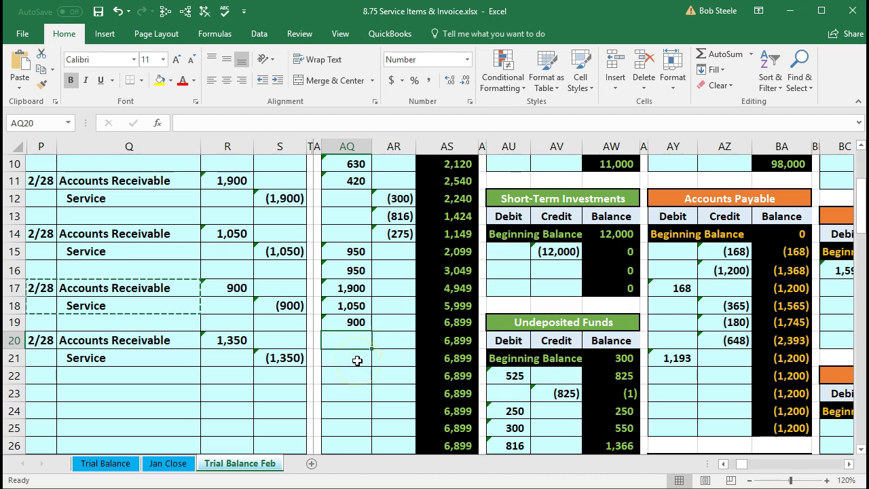
text(=)
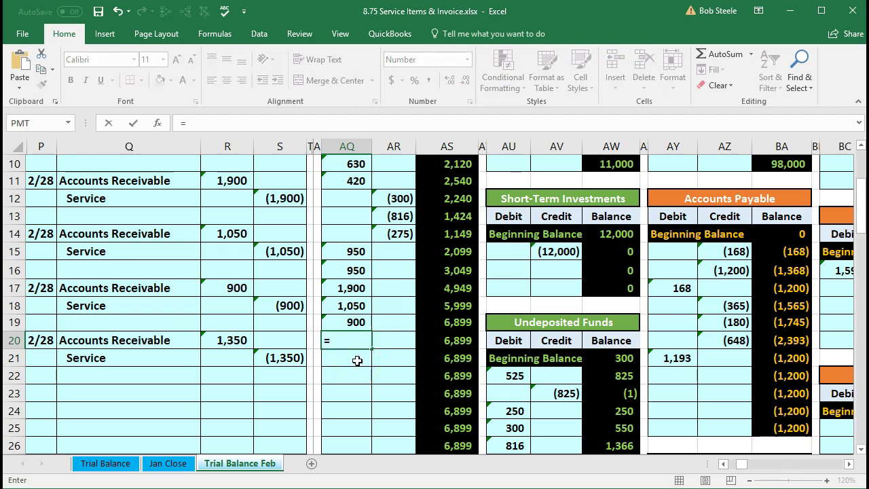
click(231, 338)
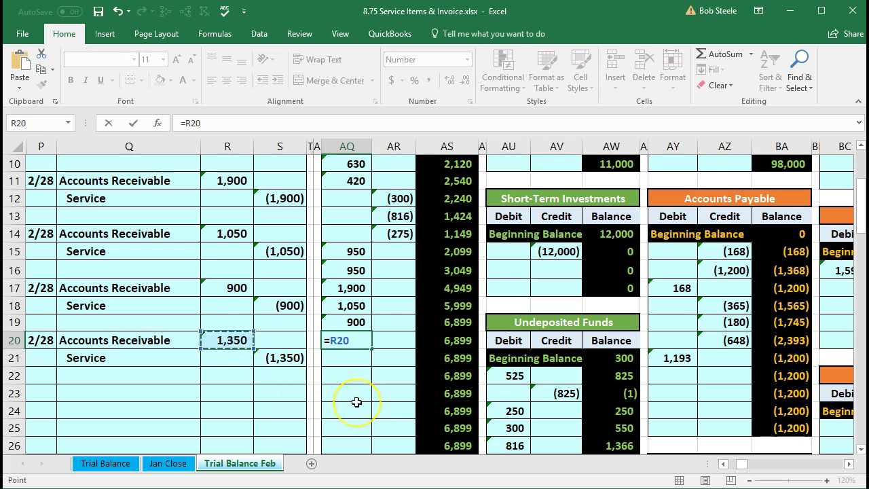
key(Return)
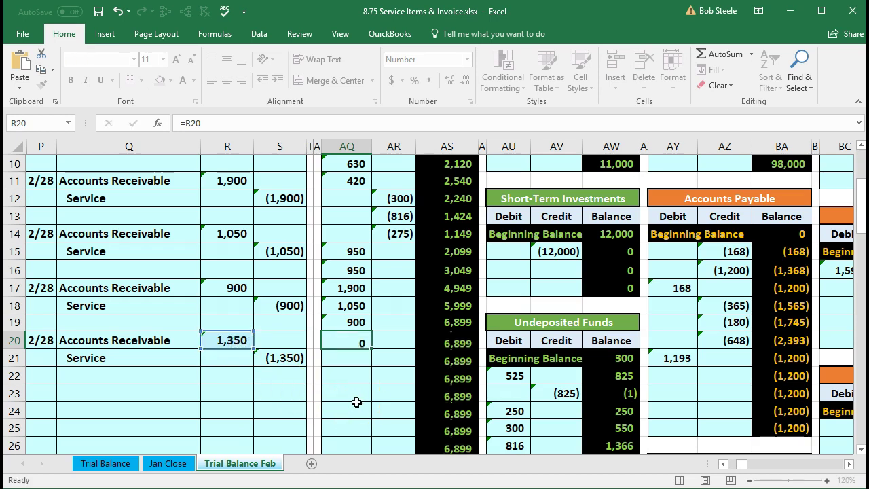
click(280, 357)
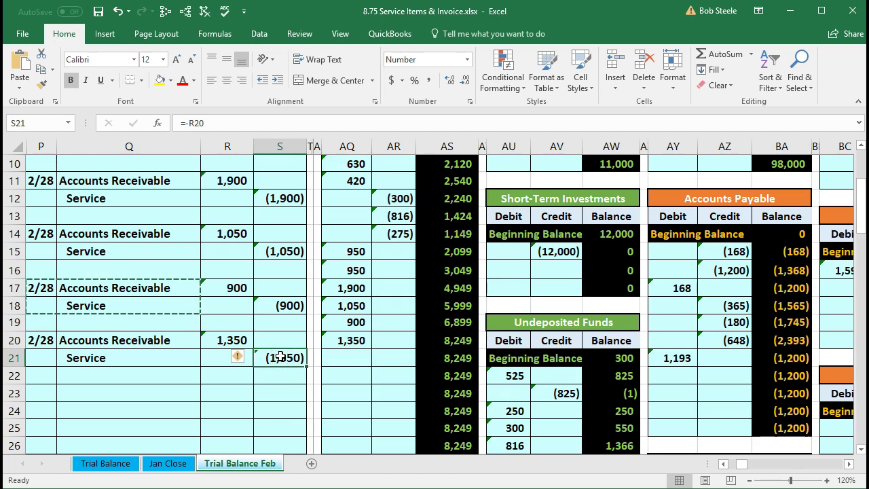
click(482, 355)
Step: Post the (1,350) journal credit from S21 to the Service ledger
key(Right)
key(Right)
key(Right)
key(Right)
key(Right)
key(Right)
key(Right)
key(Right)
key(Right)
key(Right)
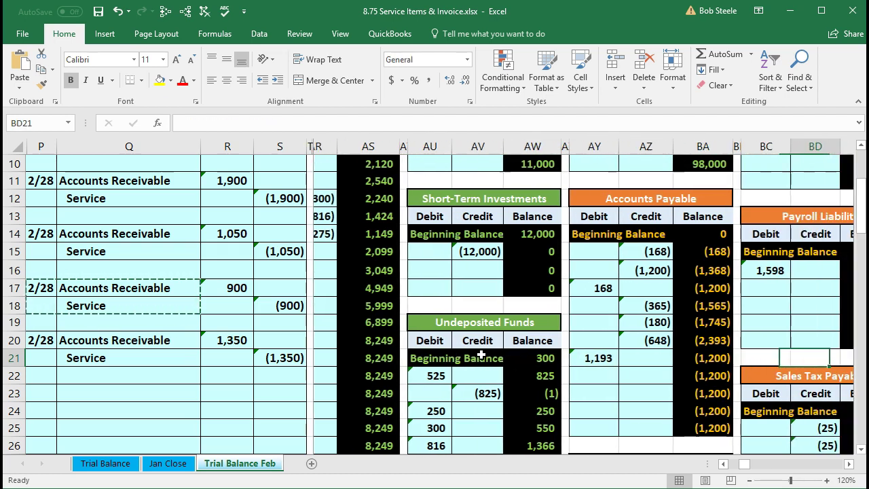
key(Right)
key(Right)
key(Right)
key(Right)
key(Right)
key(Right)
key(Right)
key(Right)
key(Right)
key(Right)
key(Right)
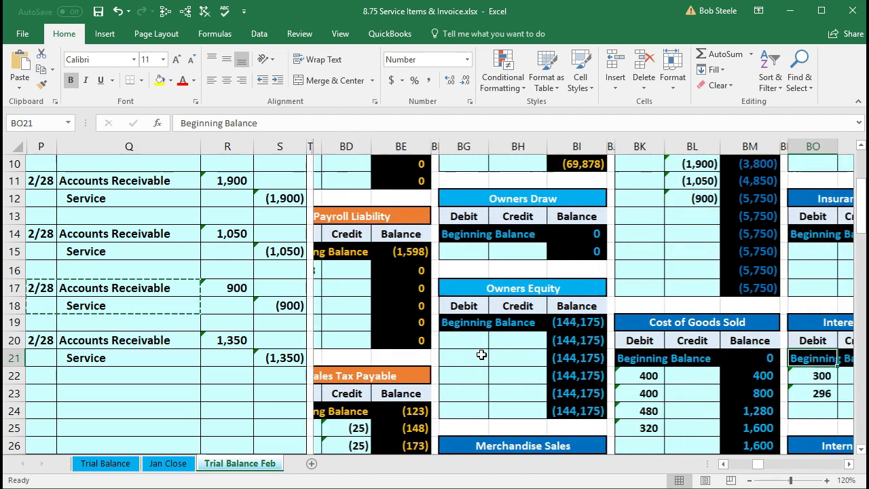
key(Right)
key(Right)
key(Right)
key(Right)
key(Right)
key(Right)
key(Right)
key(Right)
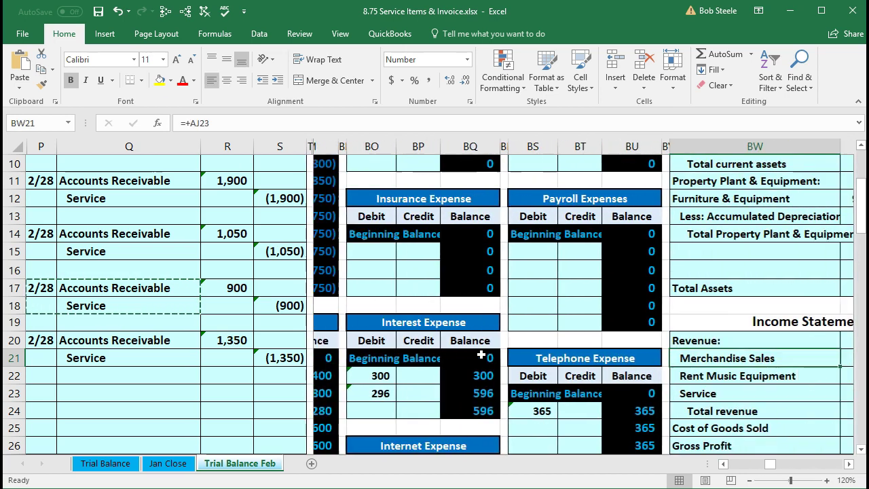
key(Right)
key(Left)
key(Left)
key(Left)
key(Left)
key(Left)
key(Left)
key(Left)
key(Left)
key(Left)
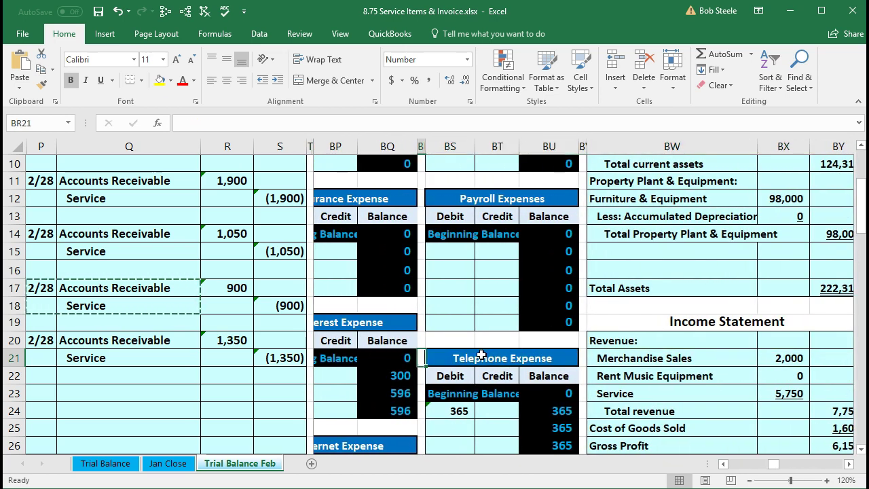
scroll(481, 355, up, 3)
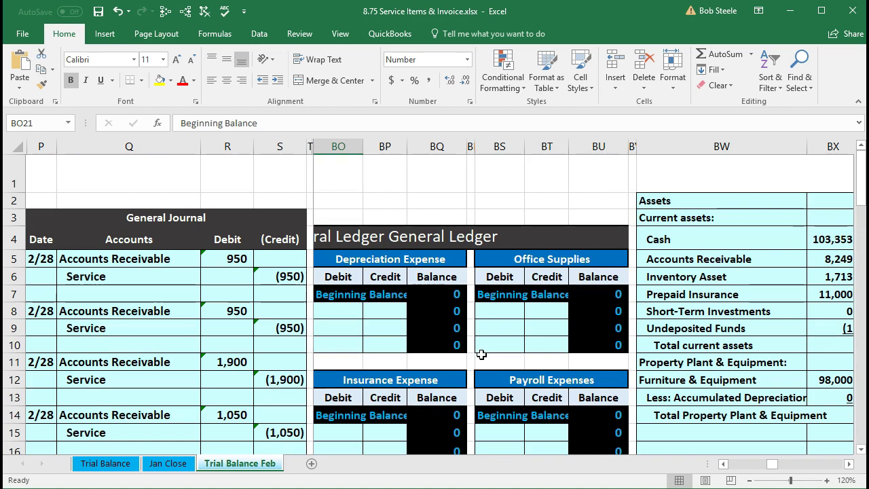
key(Left)
key(Left)
key(Left)
key(Left)
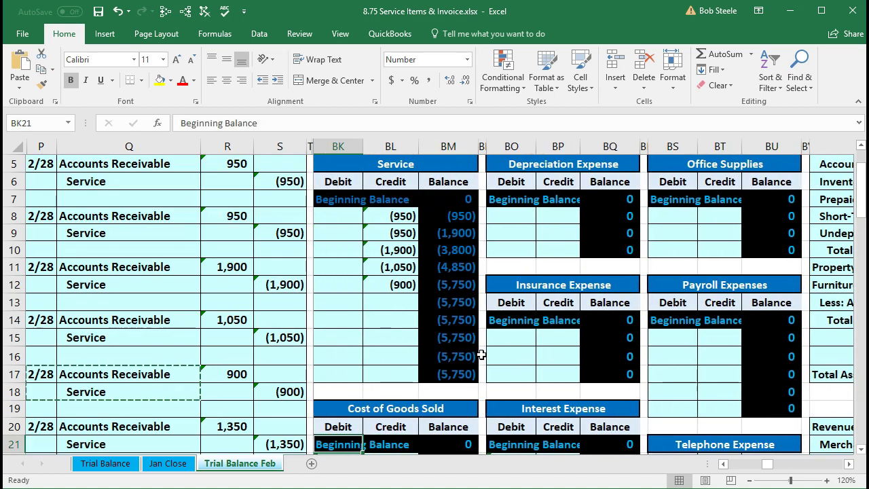
click(397, 302)
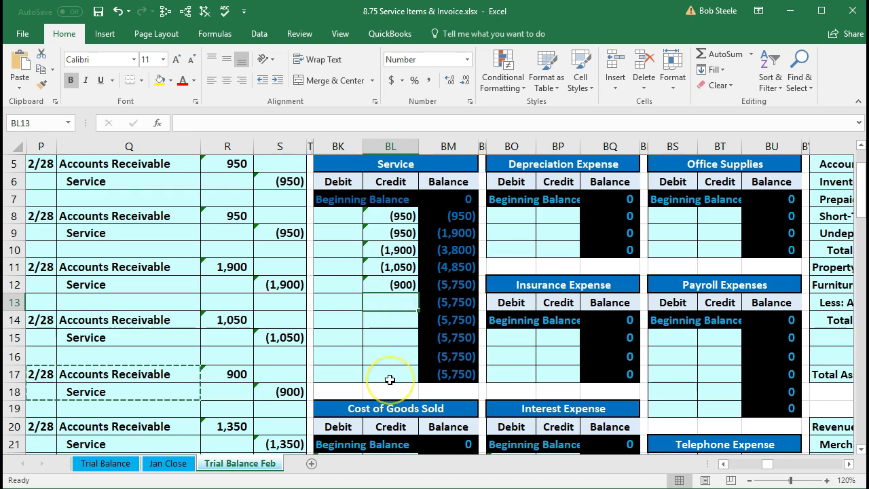
scroll(390, 379, down, 1)
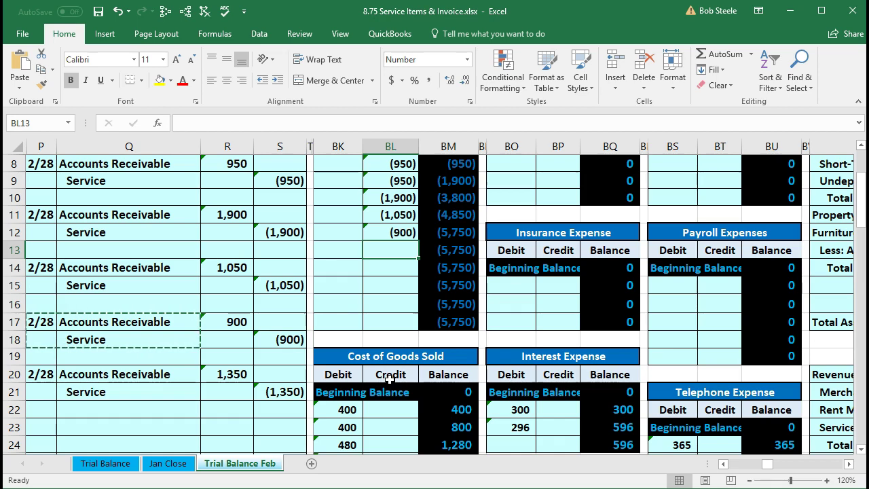
scroll(389, 379, up, 1)
scroll(390, 379, down, 2)
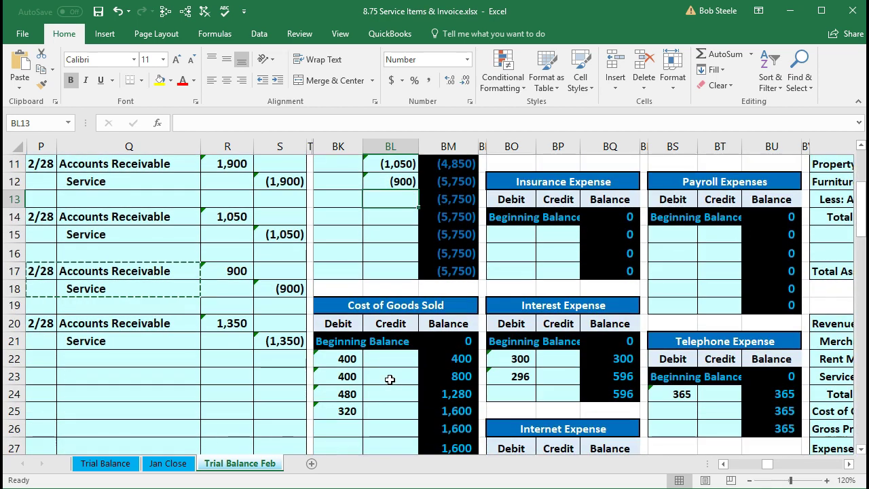
text(=)
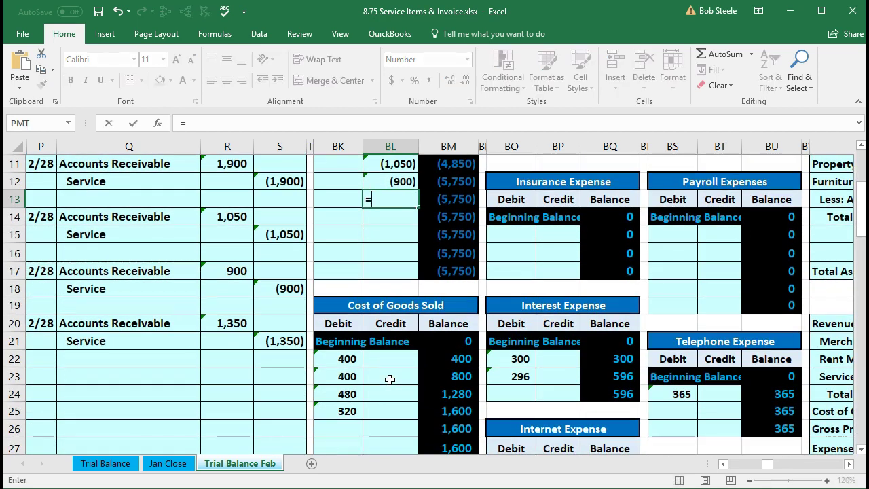
click(291, 342)
key(Return)
Step: Check the Service running balance of (7,100), then head back toward the trial balance
key(Up)
key(Right)
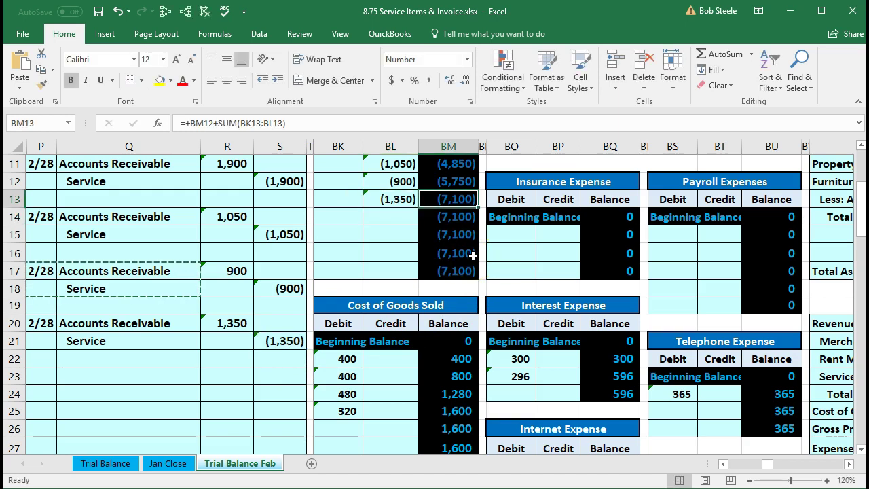
key(Left)
key(Left)
key(Left)
key(Left)
key(Left)
key(Left)
key(Left)
key(Left)
key(Left)
key(Left)
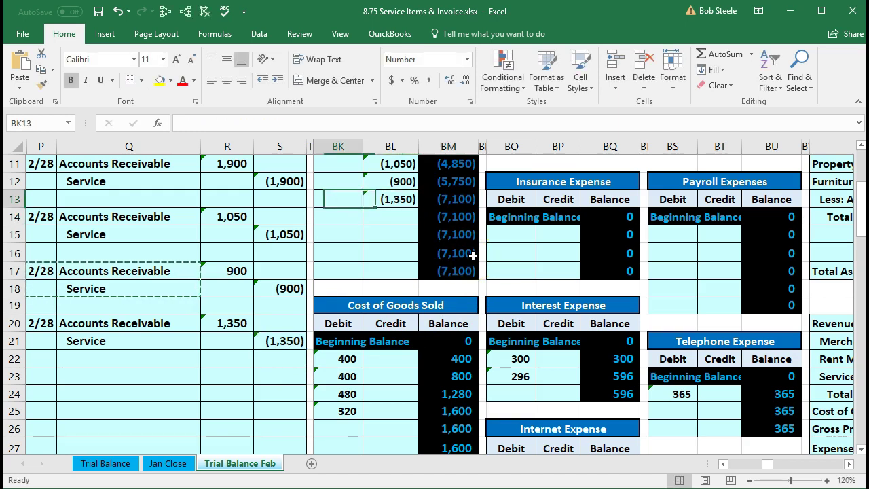
key(Left)
key(Left)
key(Left)
key(Left)
key(Left)
key(Left)
key(Left)
key(Left)
key(Left)
key(Left)
key(Left)
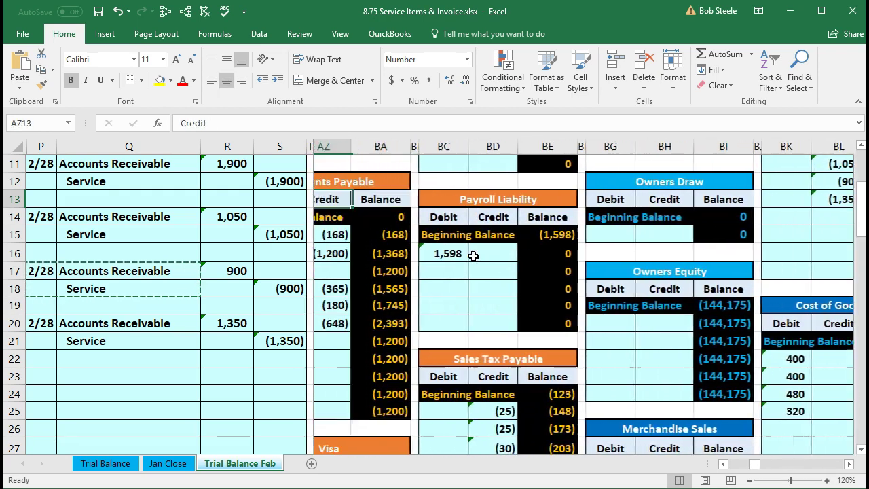
key(Left)
key(Left)
key(Left)
key(Left)
key(Left)
key(Left)
key(Left)
key(Left)
key(Left)
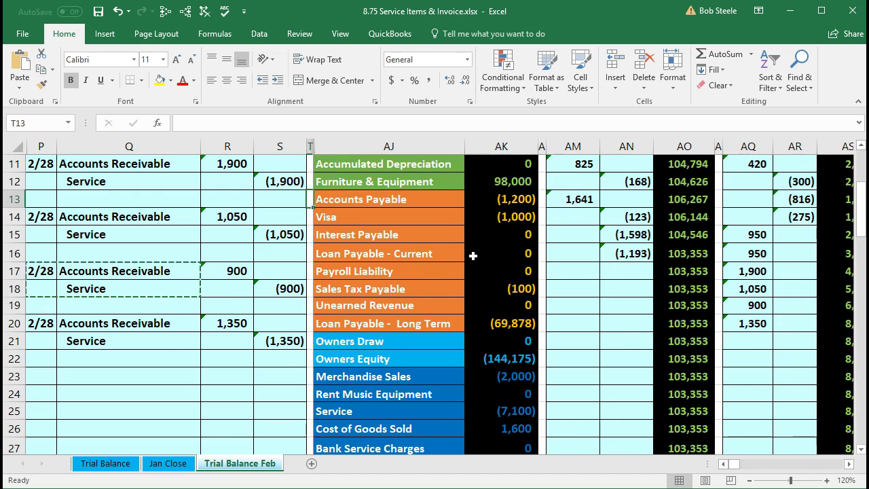
Step: Check the trial balance: Service (7,100), debits minus credits, Net Income, and Accounts Receivable 8,249
click(491, 411)
scroll(481, 408, down, 2)
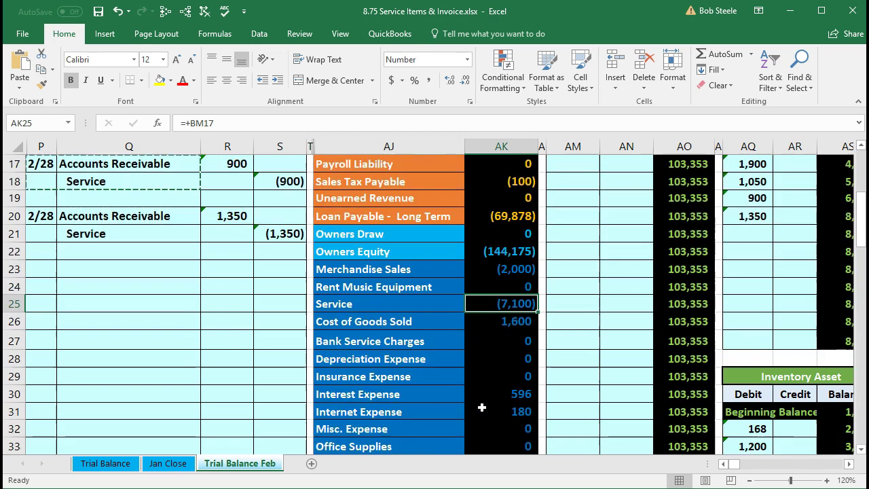
scroll(481, 407, down, 2)
click(483, 428)
click(485, 448)
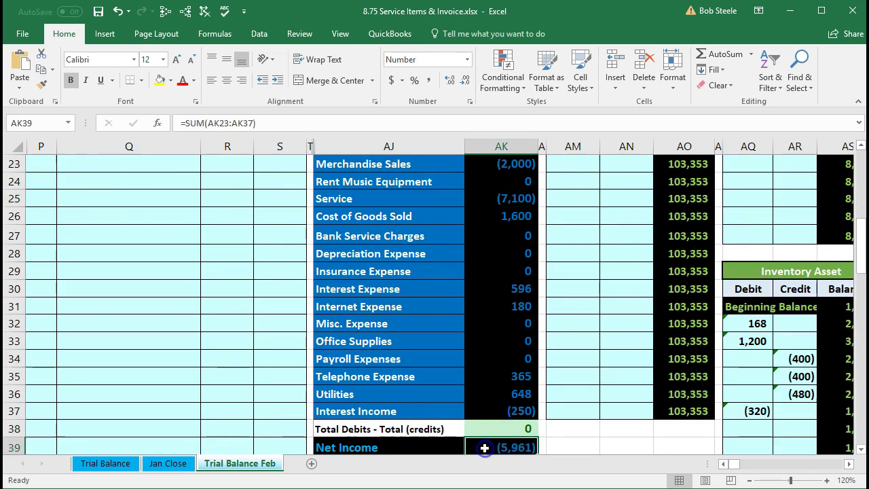
scroll(485, 447, up, 7)
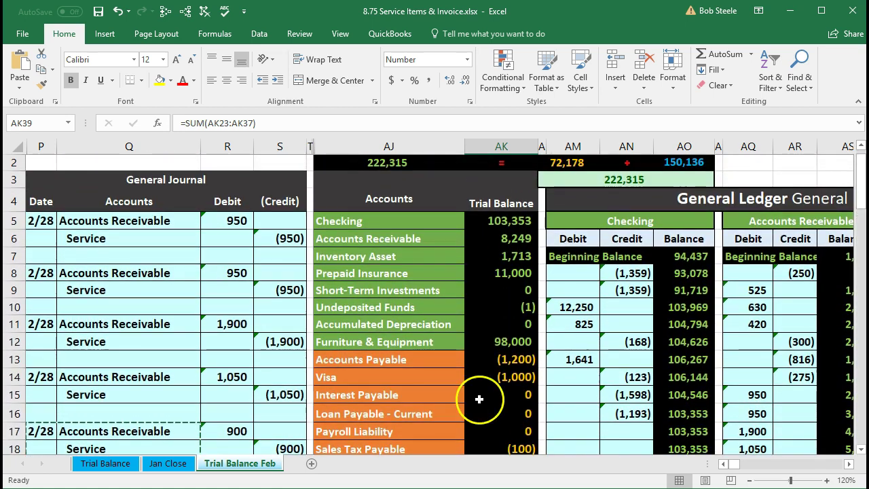
click(481, 240)
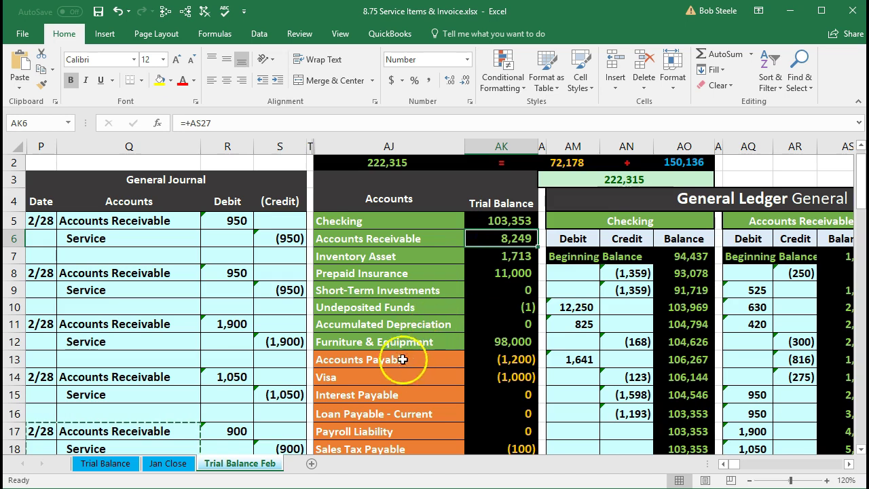
scroll(400, 361, down, 3)
drag(199, 329, 220, 322)
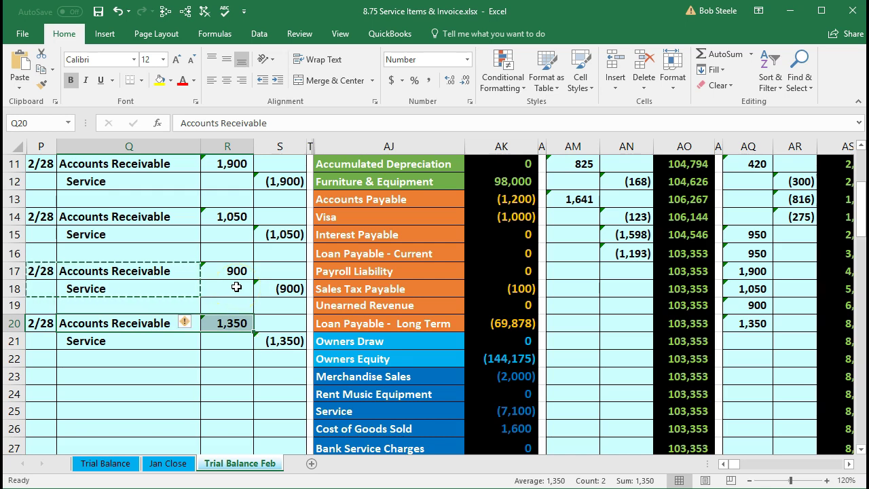
Step: Move along row 20 to the customer subsidiary ledgers and select the blank block's title cell
key(Right)
key(Right)
key(Right)
key(Right)
key(Right)
key(Right)
key(Right)
key(Right)
key(Right)
key(Right)
key(Right)
key(Right)
key(Right)
key(Right)
key(Right)
key(Right)
key(Right)
key(Right)
key(Right)
key(Right)
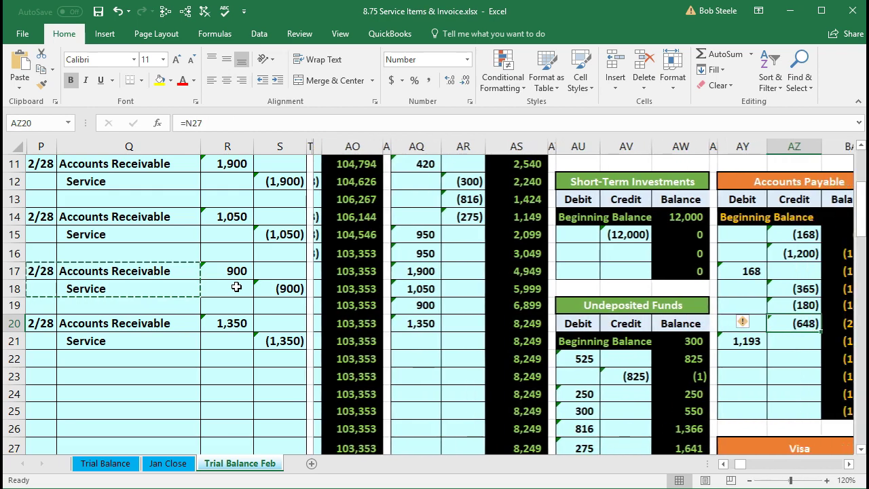
key(Right)
key(Right)
key(Right)
key(Right)
key(Right)
key(Right)
key(Right)
key(Right)
key(Right)
key(Right)
key(Right)
key(Right)
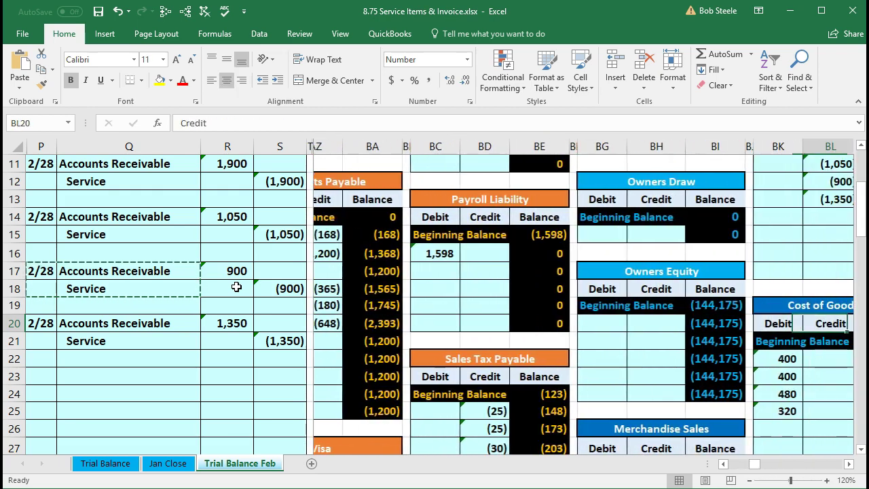
key(Right)
key(Right)
key(Right)
key(Right)
key(Right)
key(Right)
key(Right)
key(Right)
key(Right)
key(Right)
key(Right)
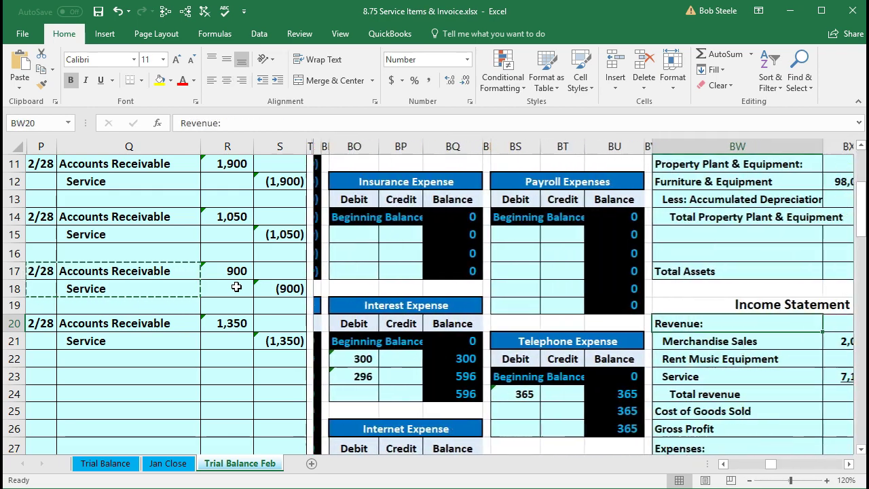
key(Right)
key(Right)
key(Right)
key(Right)
key(Right)
key(Right)
key(Right)
key(Right)
key(Right)
key(Right)
key(Right)
key(Right)
key(Right)
key(Right)
key(Right)
key(Right)
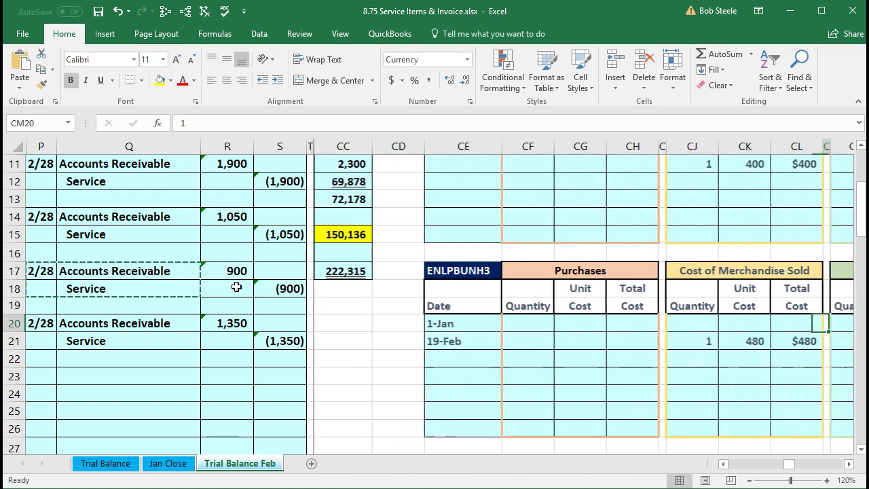
key(Right)
key(Right)
key(Right)
key(Right)
key(Right)
key(Right)
key(Right)
key(Right)
key(Right)
key(Right)
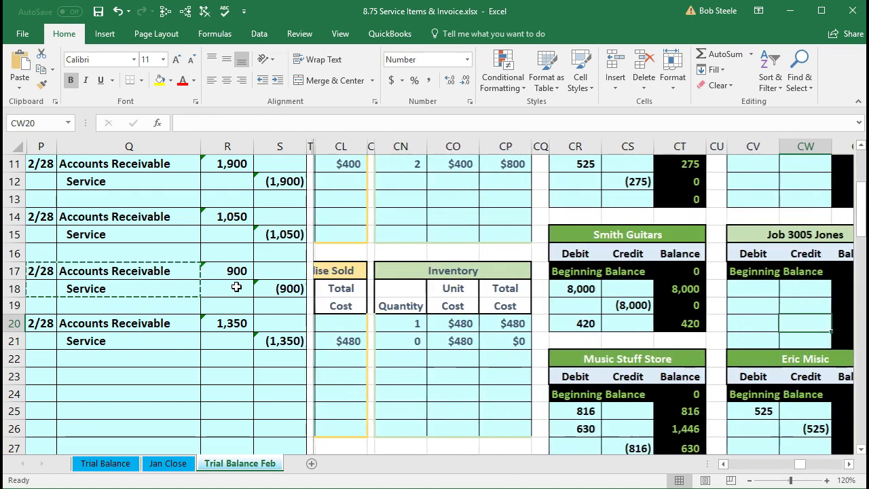
key(Right)
key(Right)
key(Right)
key(Right)
key(Right)
scroll(204, 287, up, 4)
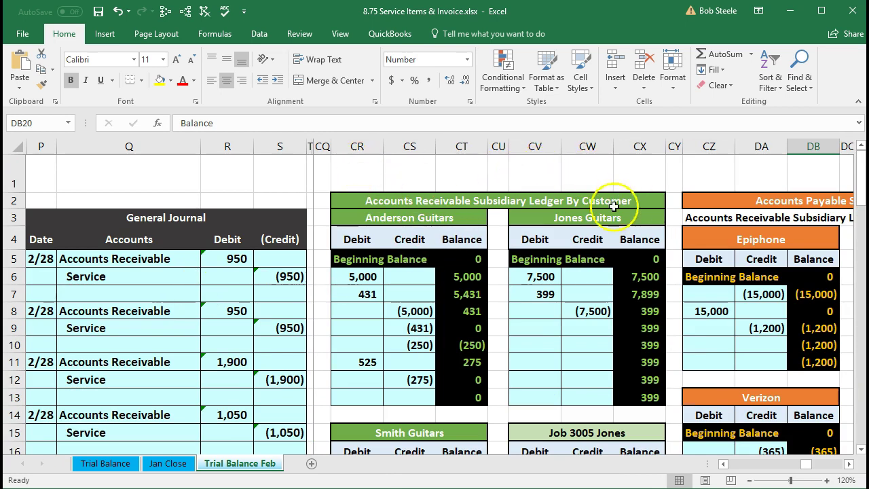
scroll(474, 311, down, 4)
scroll(472, 313, down, 9)
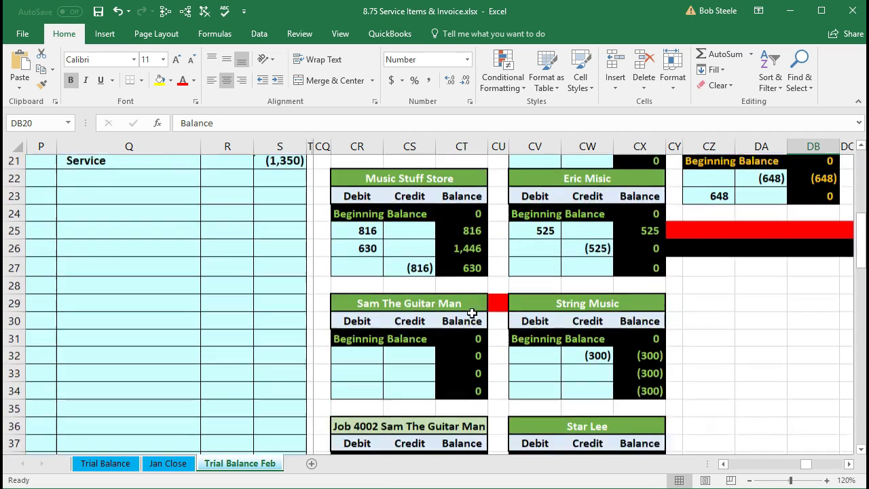
scroll(472, 313, down, 2)
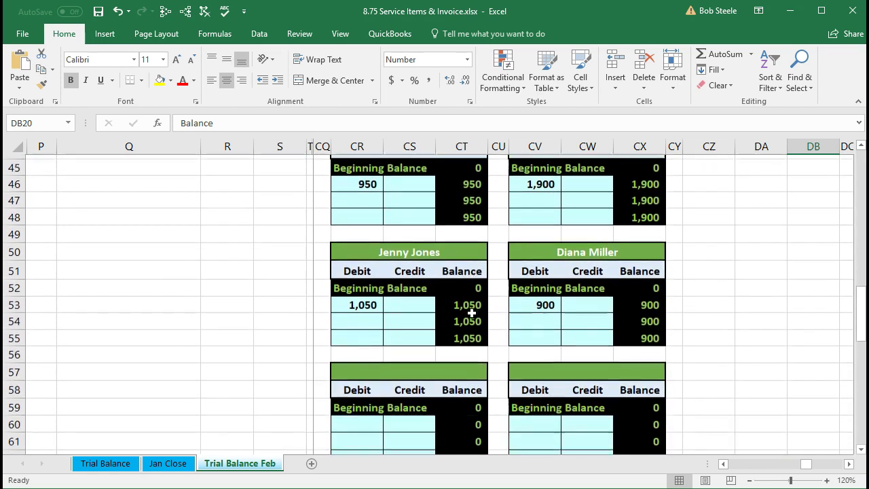
click(360, 349)
scroll(363, 355, down, 1)
scroll(364, 354, down, 1)
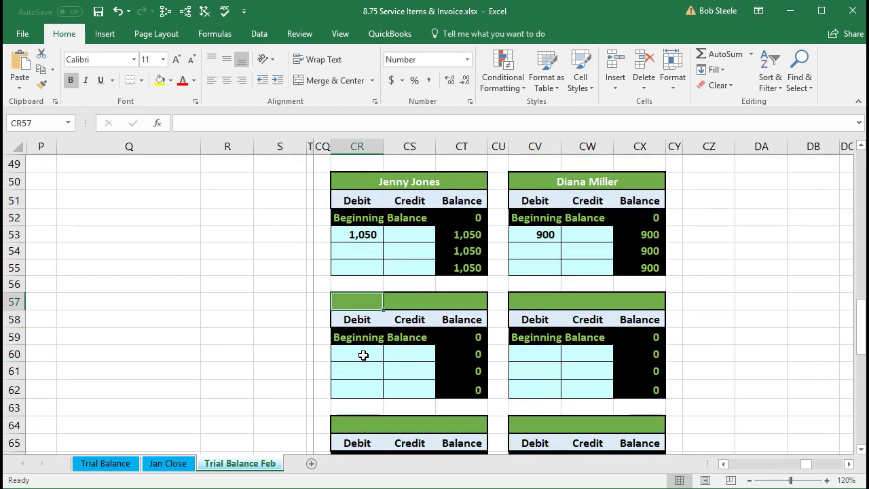
Step: Title the new customer ledger block with the customer's name
click(363, 330)
text(Jill Gonzalez)
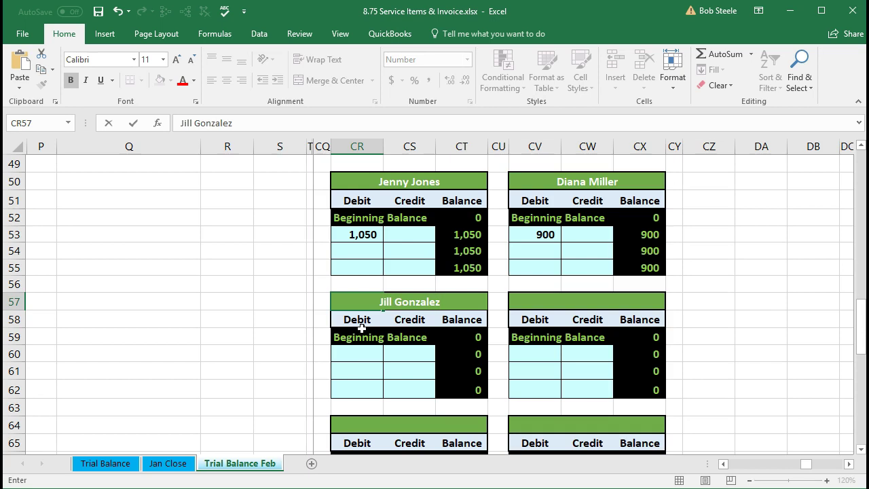
click(363, 331)
key(Down)
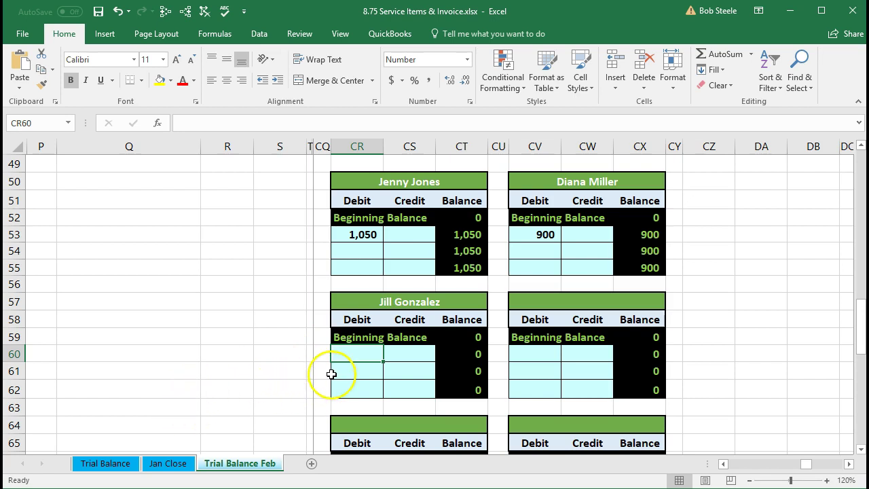
Step: Link the ledger's first debit to the 1,350 journal debit with =R20
scroll(197, 403, up, 8)
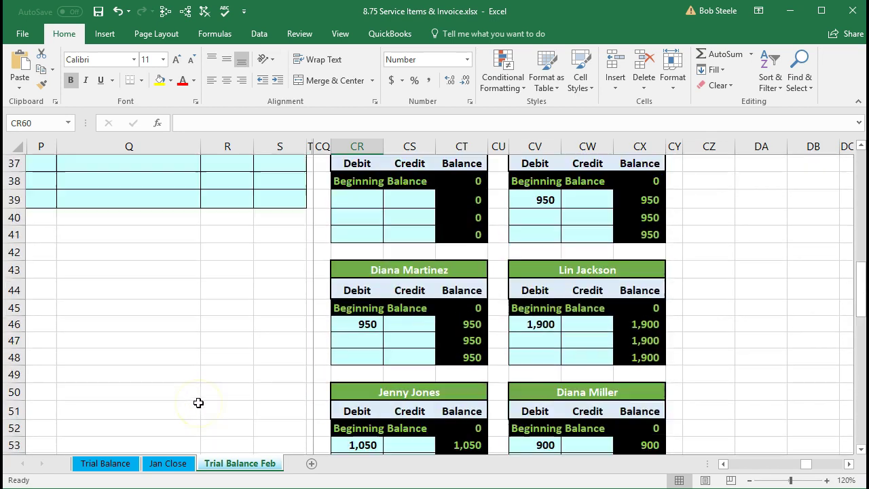
scroll(197, 404, up, 3)
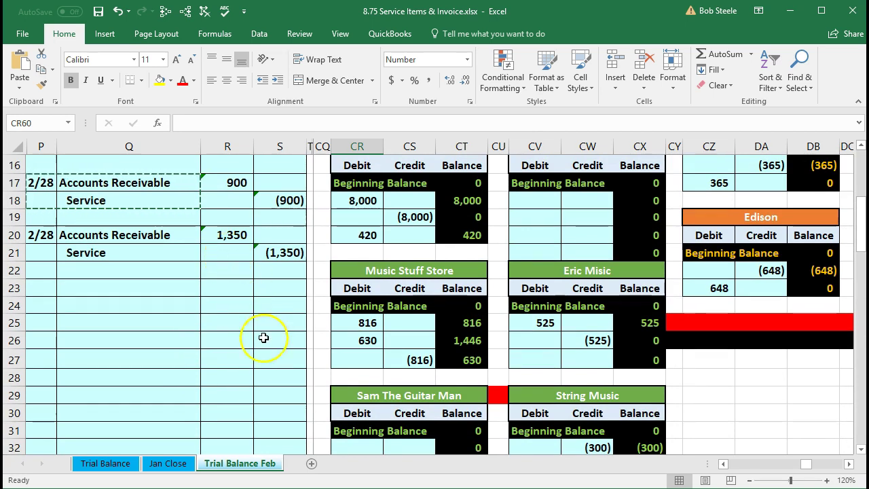
scroll(321, 380, down, 4)
scroll(322, 386, down, 7)
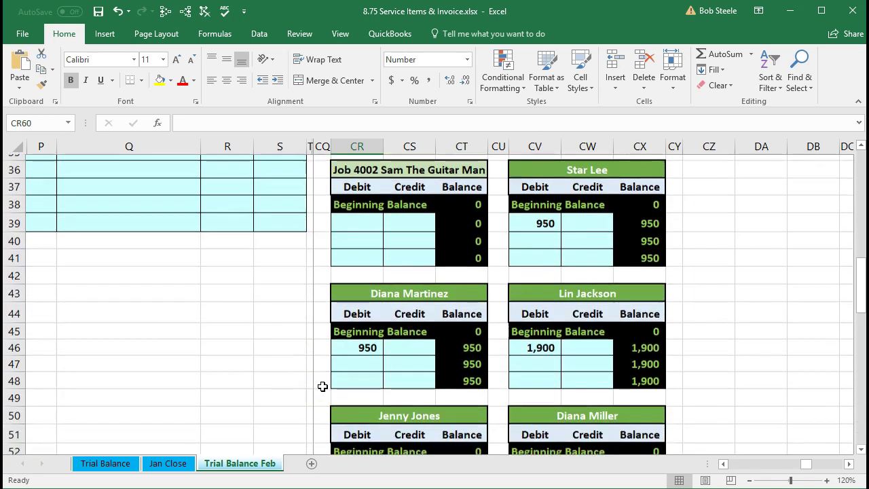
scroll(323, 386, down, 1)
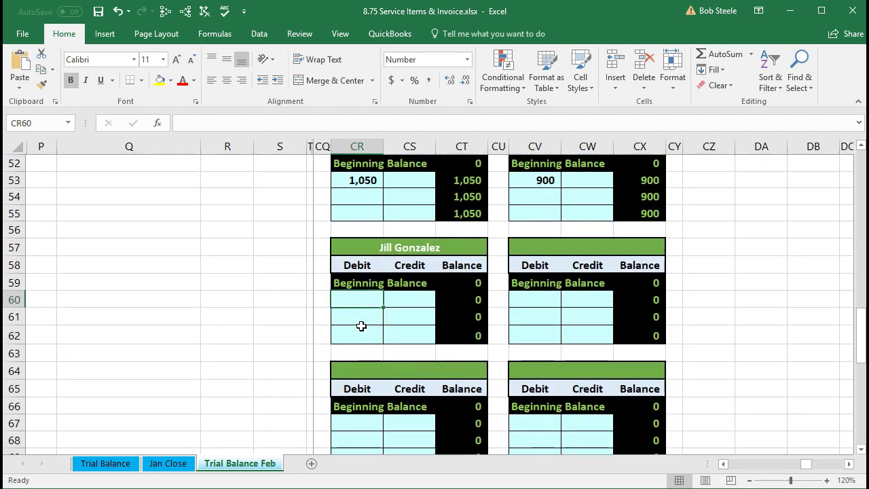
text(=)
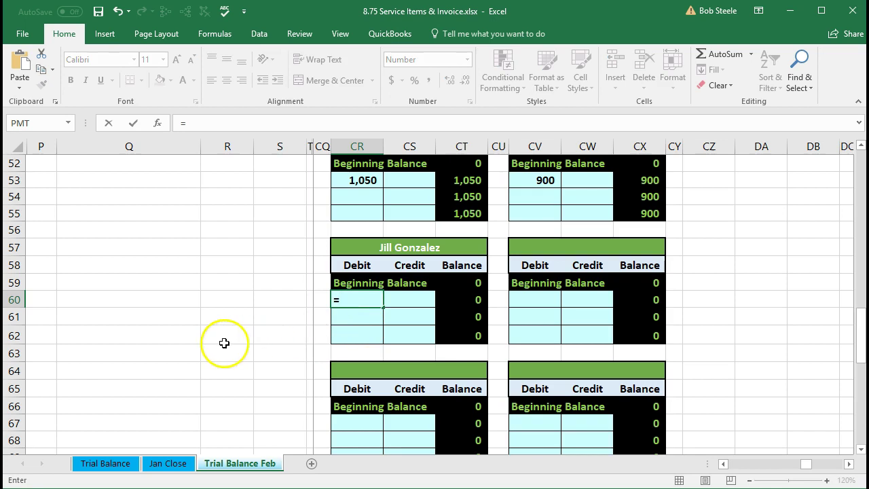
scroll(224, 343, up, 8)
scroll(223, 343, up, 4)
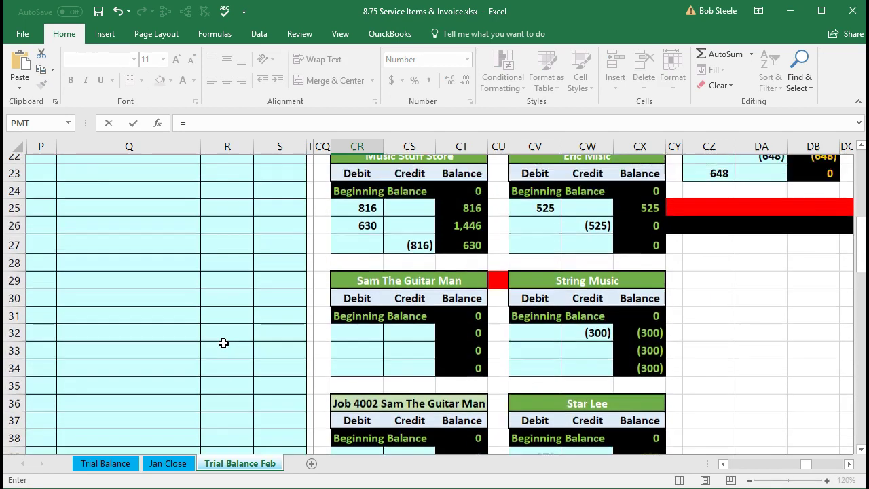
click(223, 239)
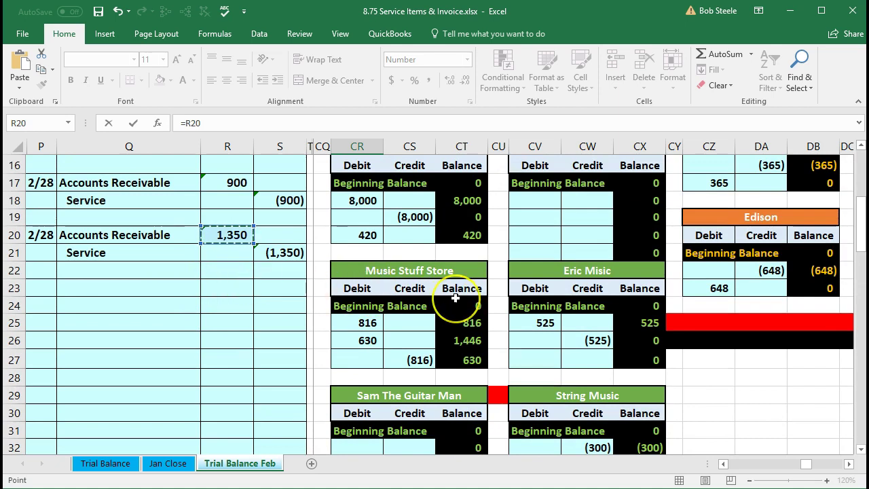
key(Return)
Step: Check the new ledger's 1,350 balance and the 8,249 AR subsidiary total
scroll(455, 300, down, 2)
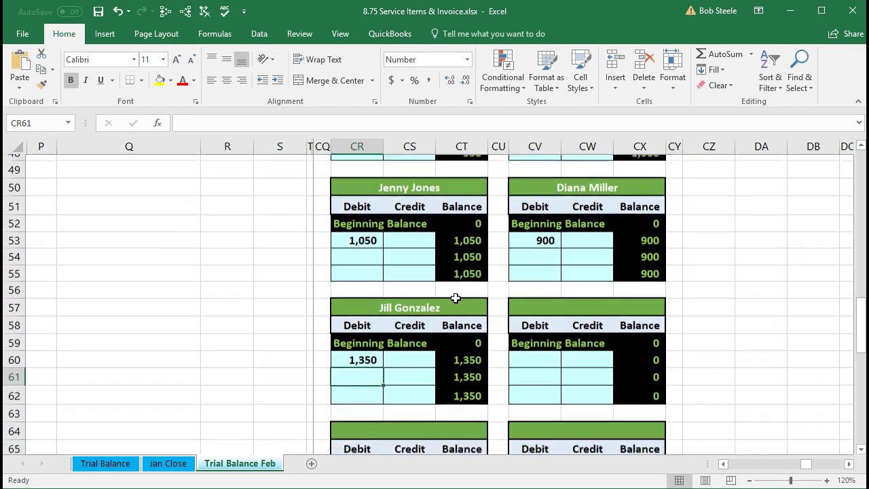
click(457, 319)
scroll(546, 357, down, 1)
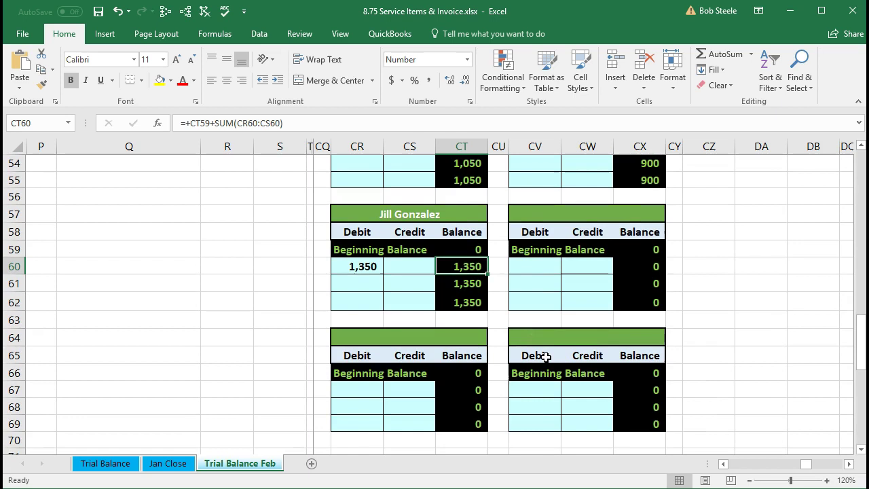
scroll(546, 357, down, 2)
click(618, 389)
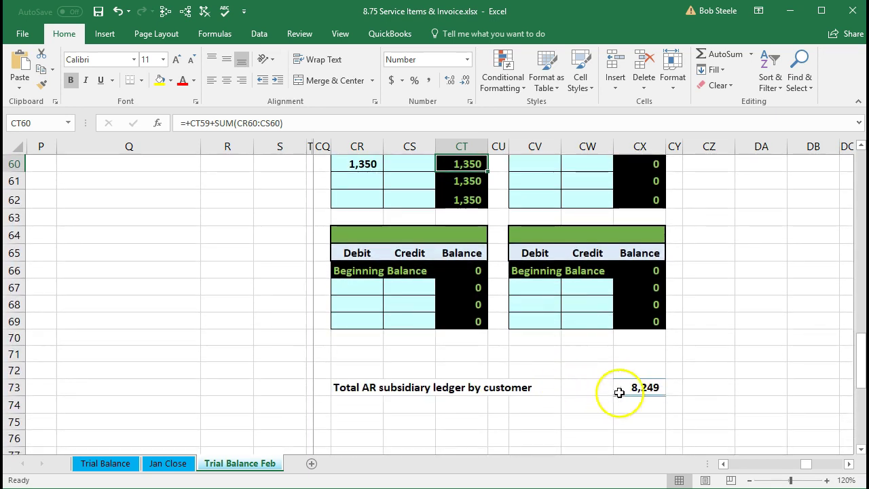
Step: Inspect the CX73 total formula and confirm Accounts Receivable reads 8,249 in the trial balance
double_click(642, 388)
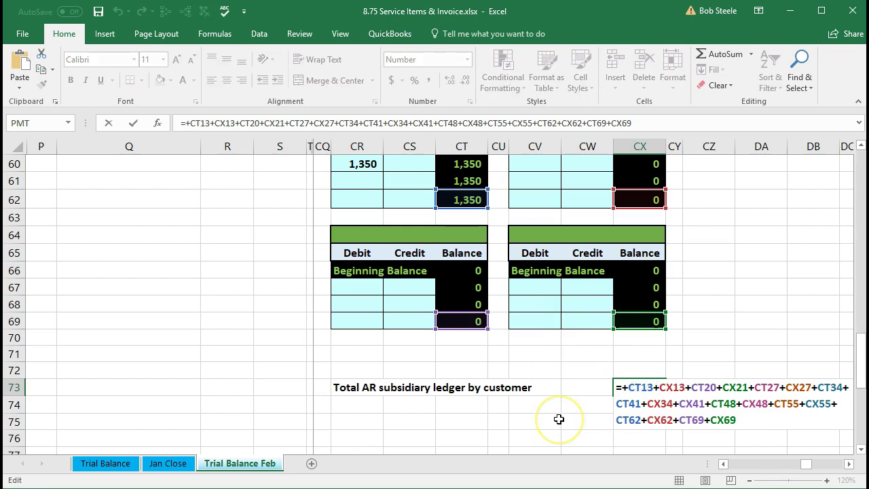
key(Return)
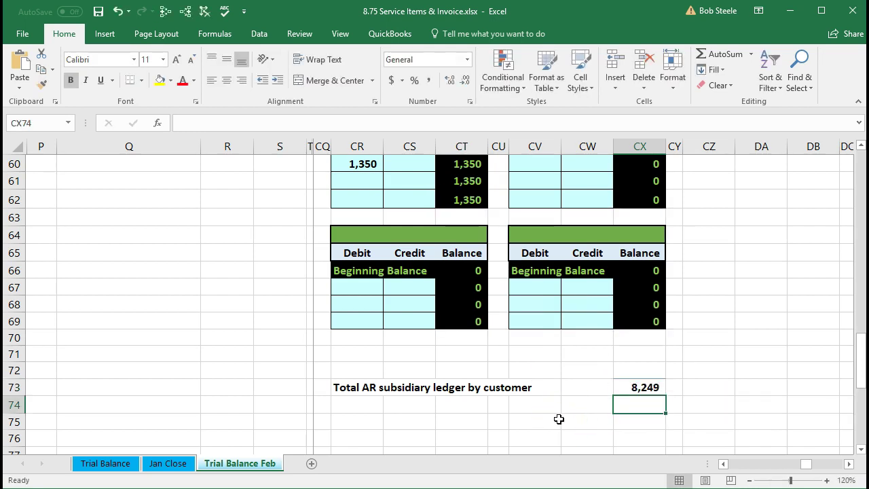
scroll(558, 419, up, 17)
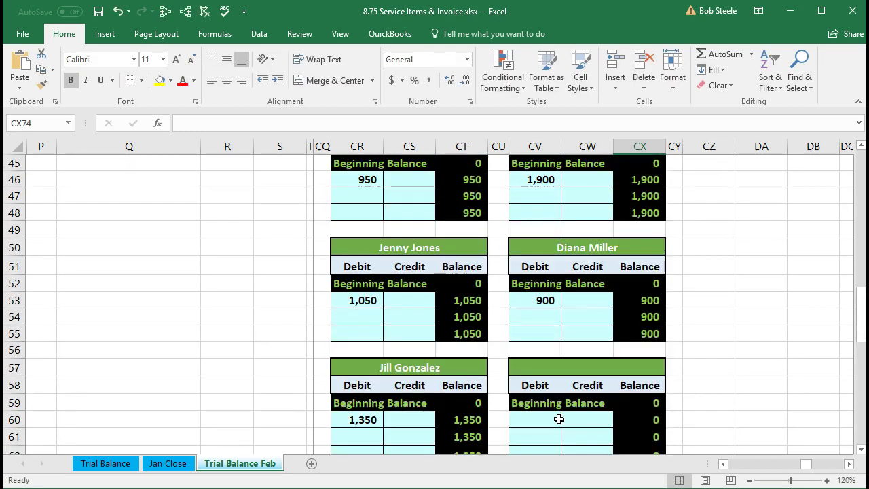
scroll(558, 419, up, 3)
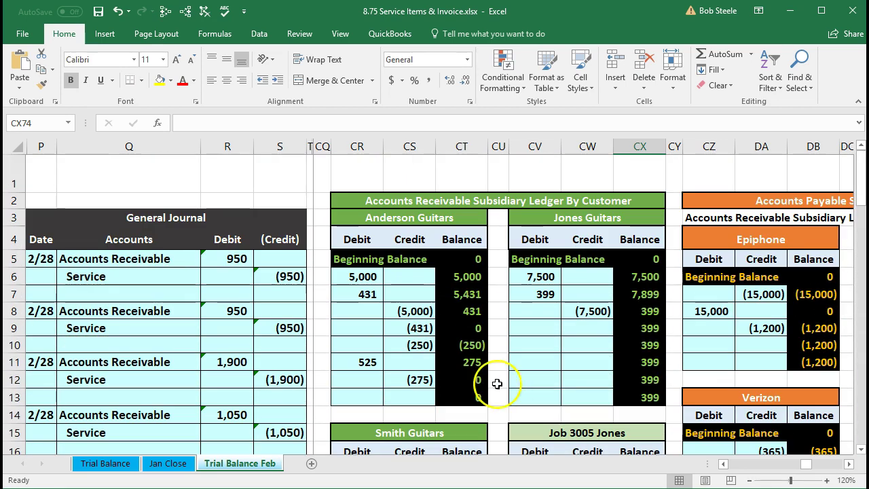
click(292, 275)
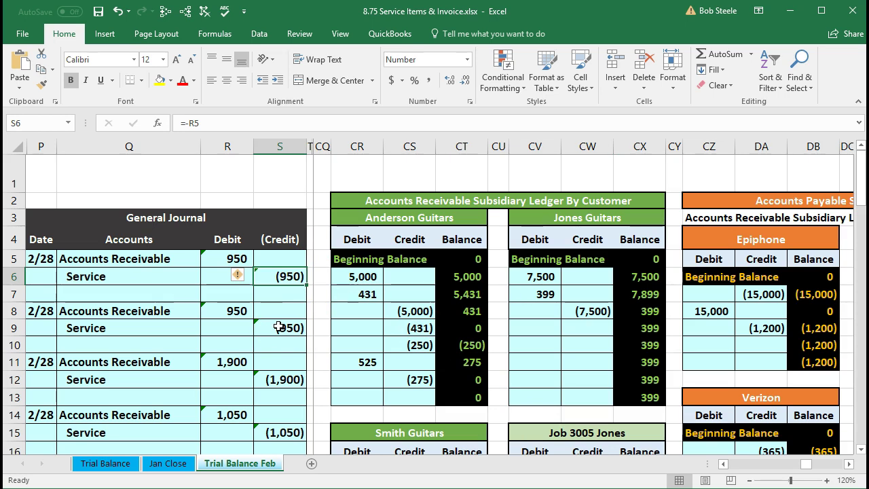
key(ctrl+Right)
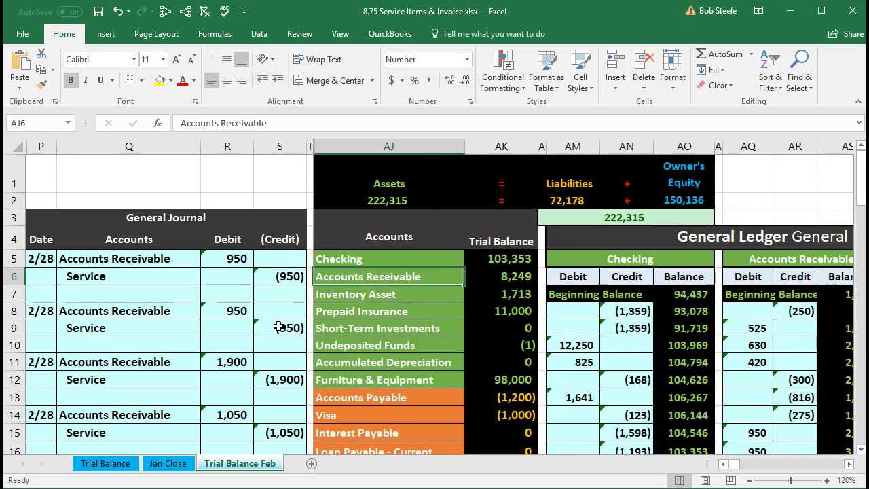
key(Right)
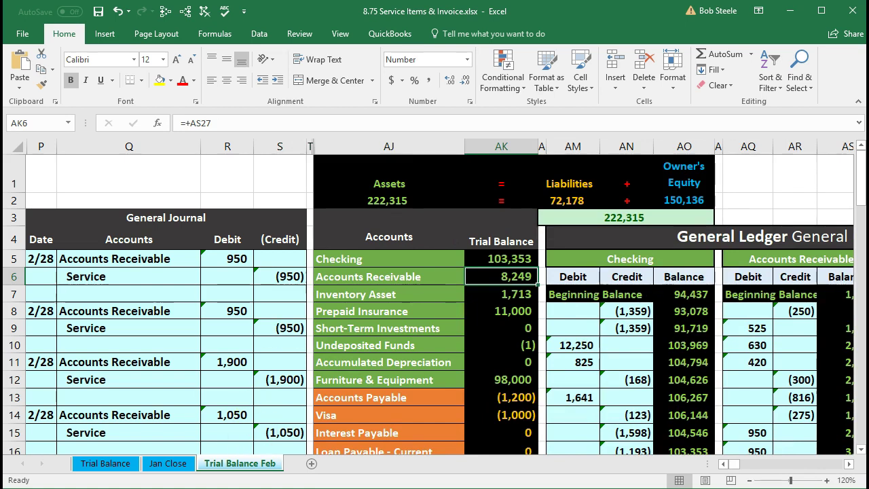
Step: Read invoice 16 in QuickBooks (8 guitar lessons, 800.00 due), then return to Excel
key(alt+Tab)
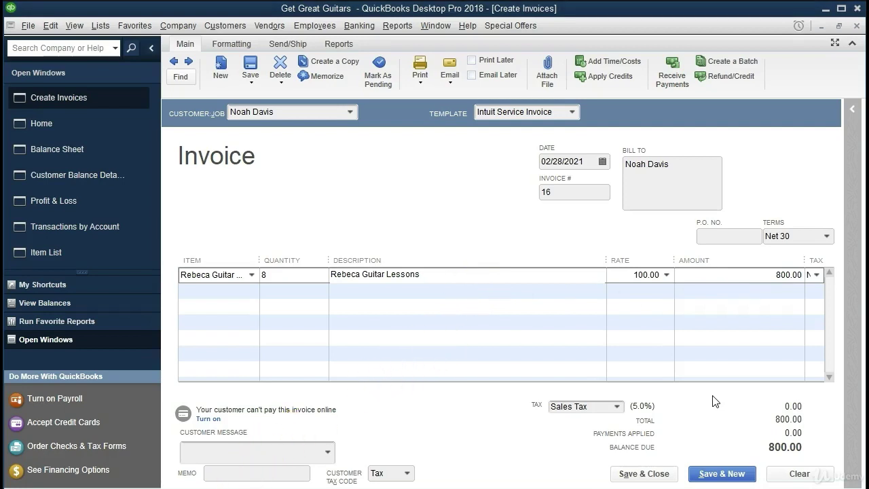
key(alt+Tab)
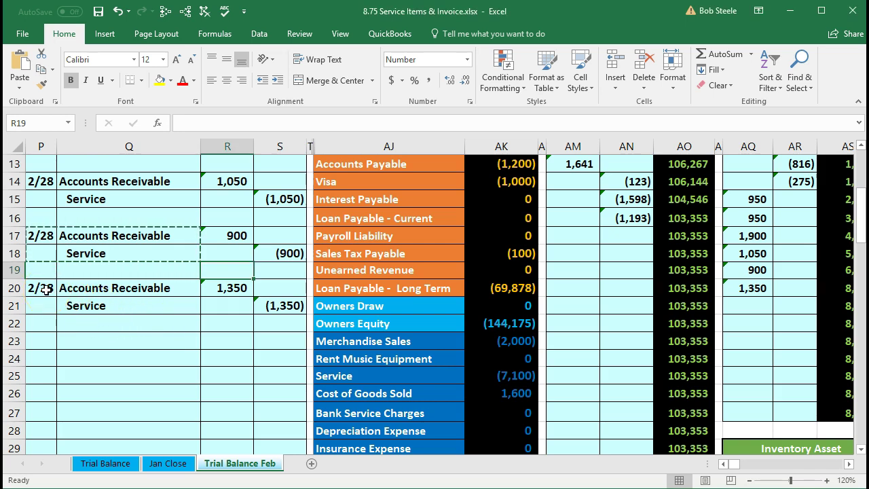
Step: Copy the previous entry's date and account names from P20:Q21 into row 23 as values
drag(46, 290, 78, 297)
right_click(124, 298)
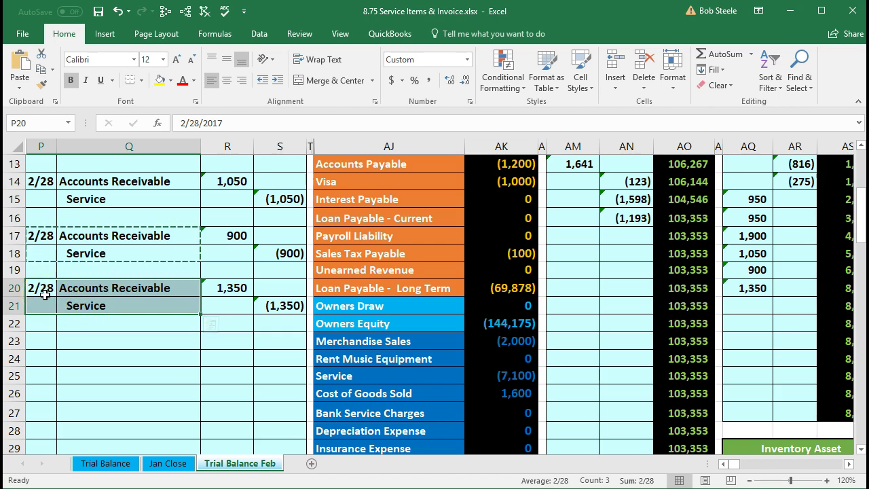
right_click(107, 301)
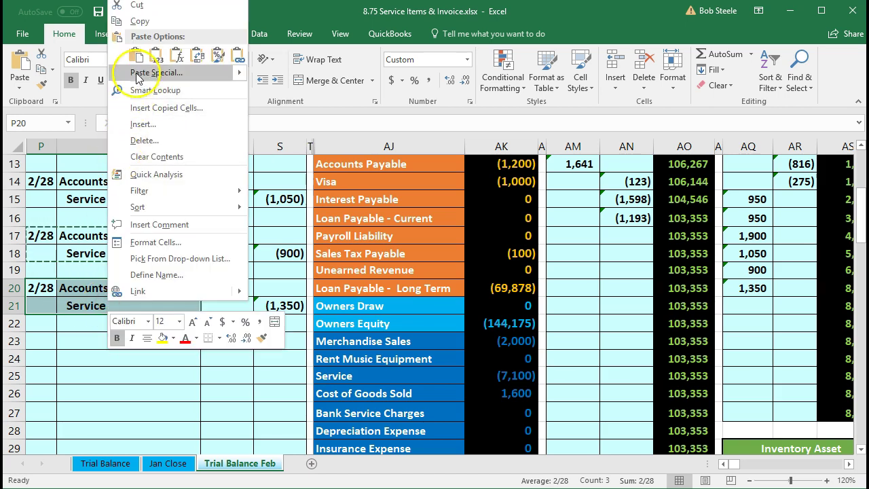
click(140, 21)
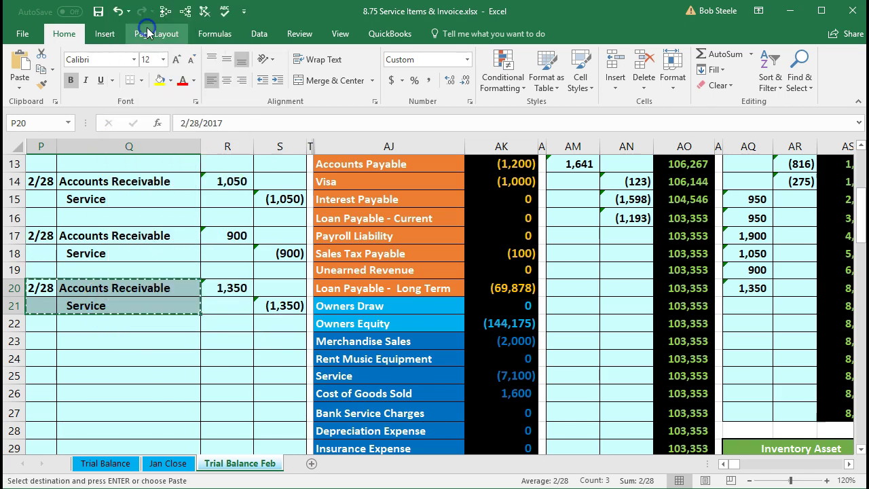
click(44, 338)
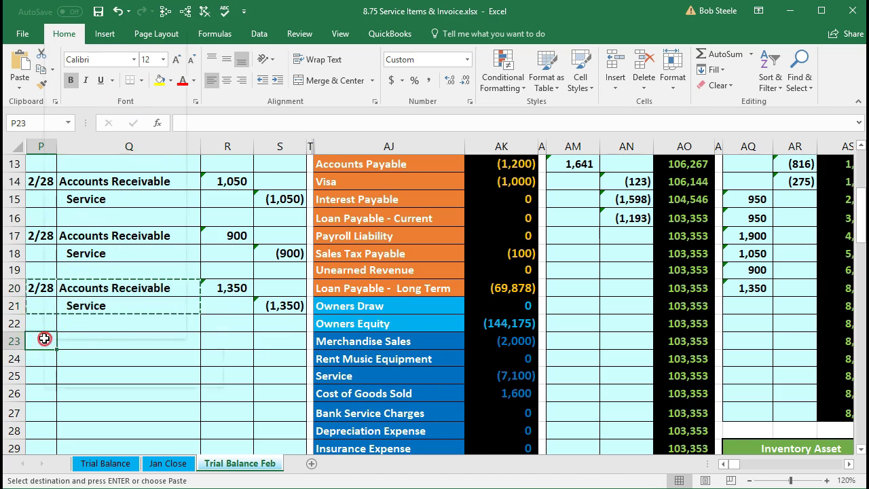
right_click(44, 338)
click(95, 97)
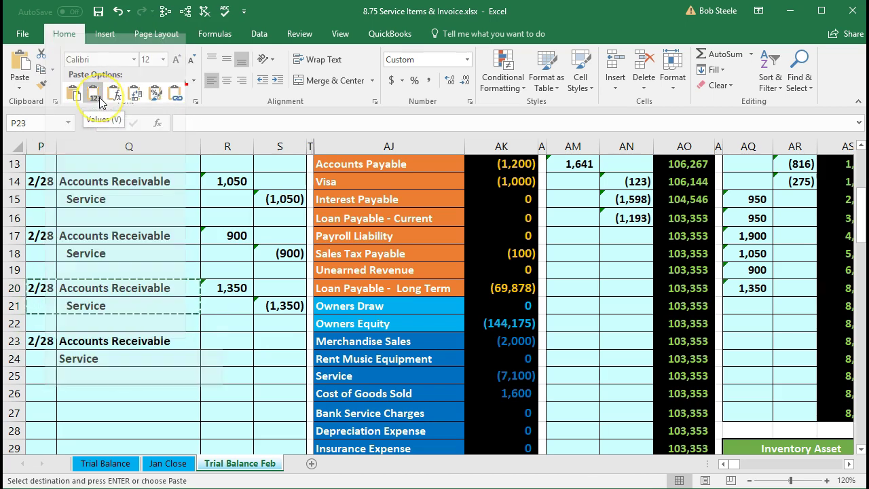
click(76, 99)
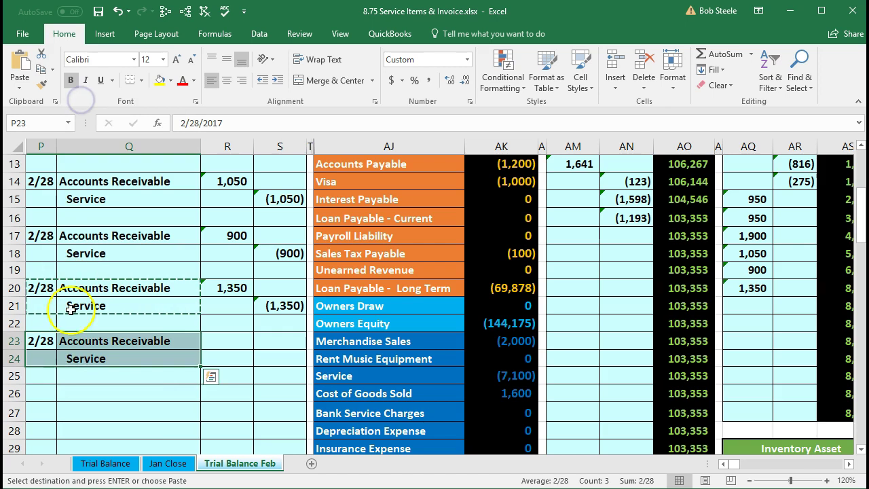
Step: Enter the 800 Accounts Receivable debit (100×8) and the =-R23 Service credit
click(112, 345)
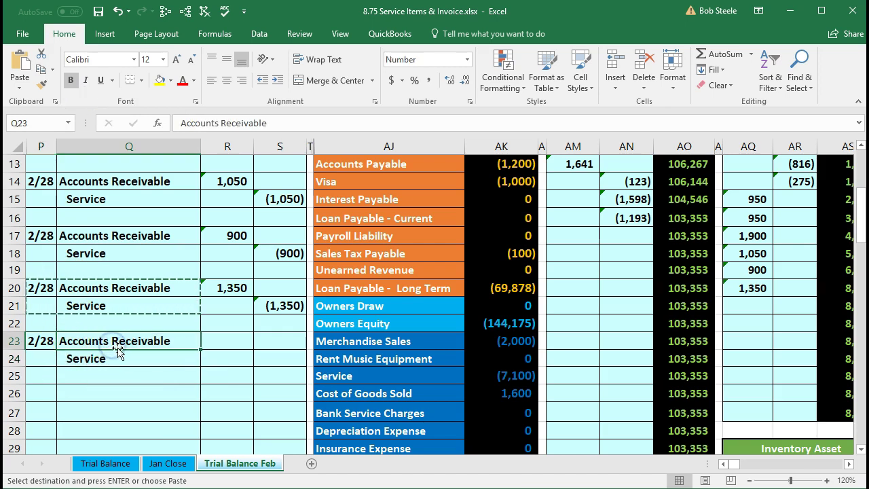
key(Right)
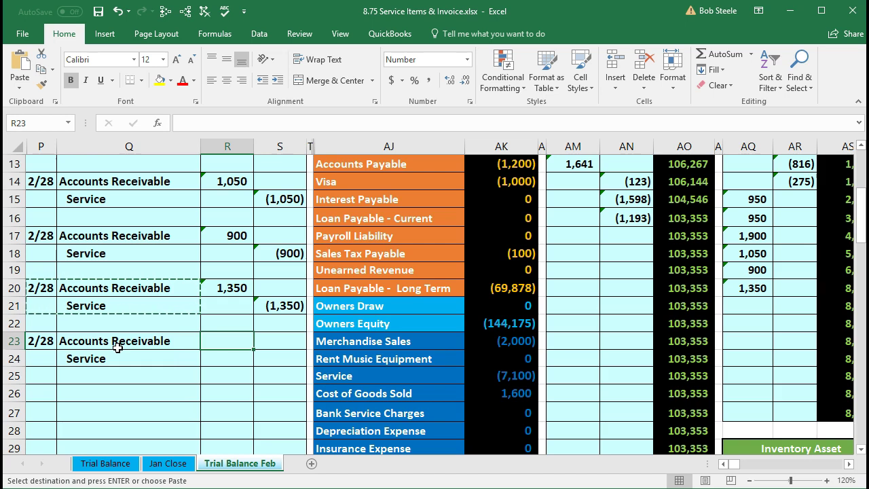
text(=100*8)
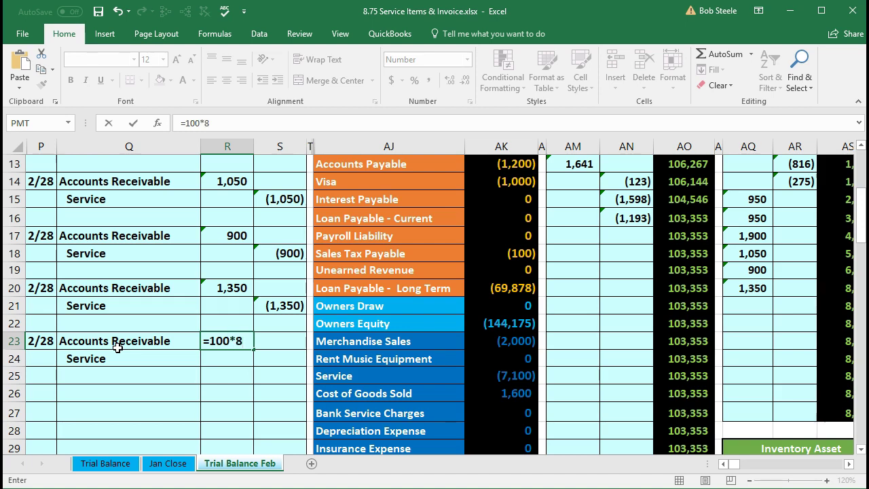
key(Return)
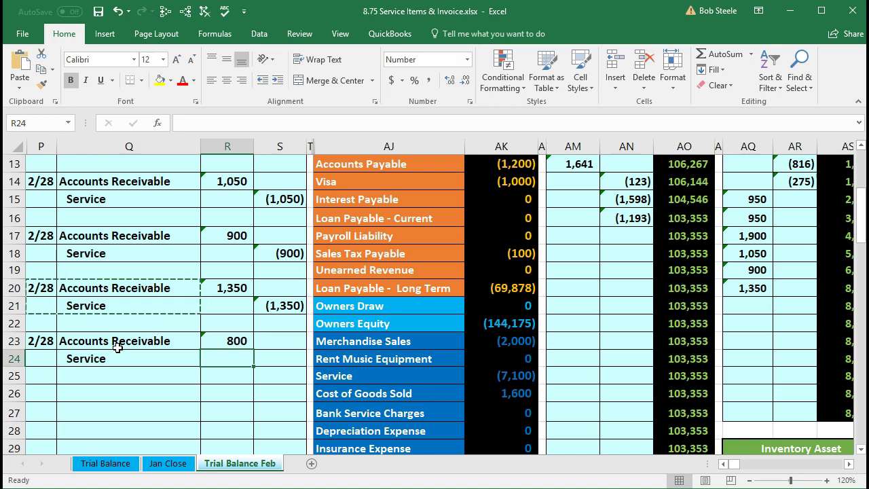
key(Right)
text(-)
key(Left)
key(Up)
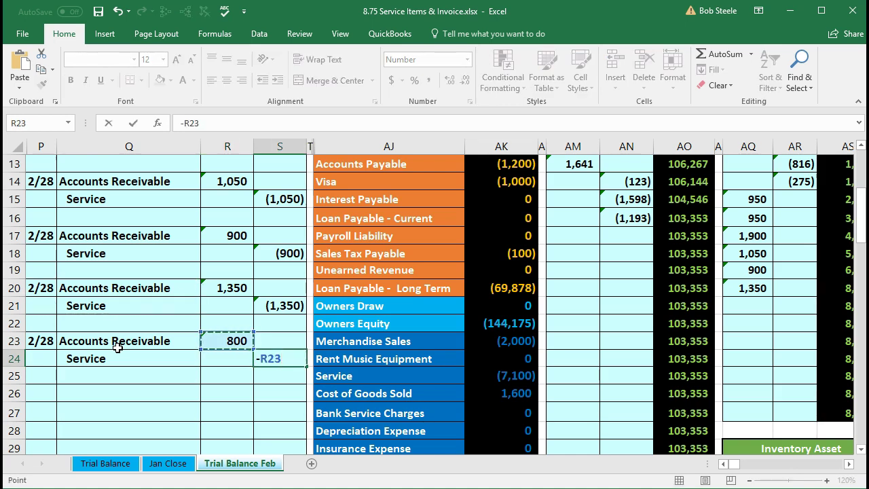
key(Return)
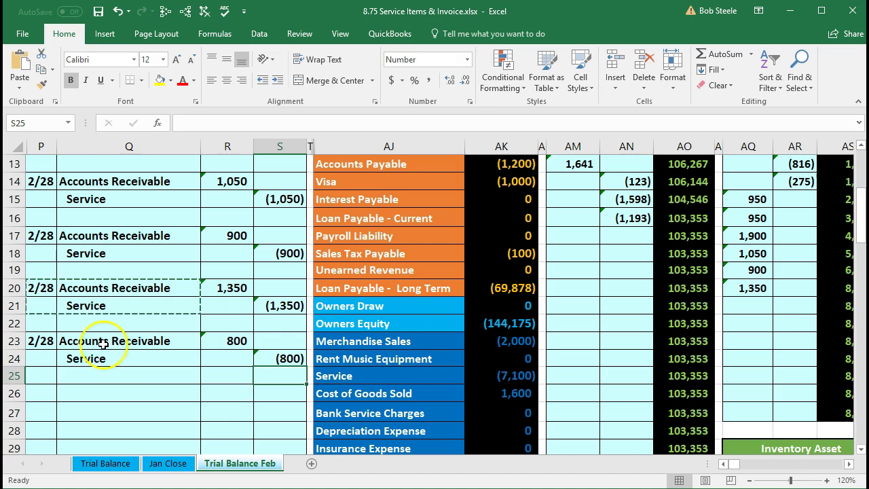
Step: Post the 800 journal debit (R23) into the Accounts Receivable ledger at AQ21, bringing its balance to 9,049
drag(88, 343, 213, 342)
scroll(416, 385, up, 4)
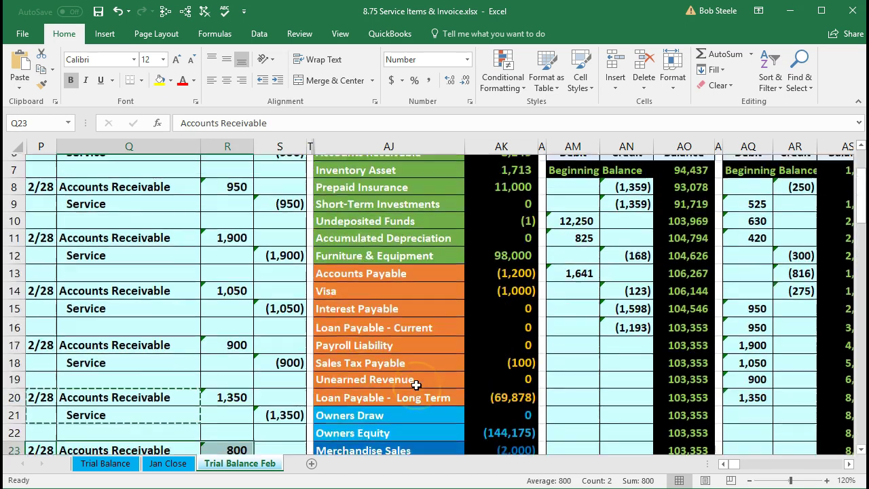
click(391, 274)
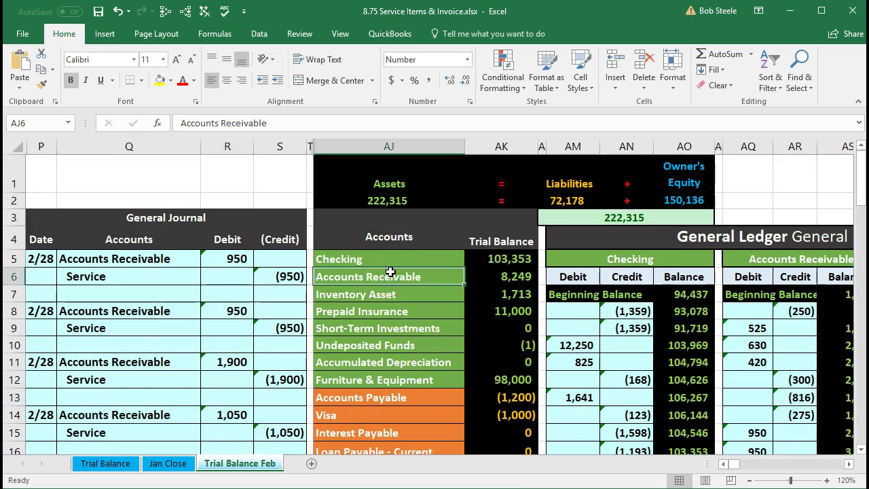
key(Right)
key(Right)
key(Right)
key(Right)
key(Right)
key(Right)
key(Right)
key(Right)
key(Right)
key(Right)
key(Right)
key(Right)
key(Right)
key(Right)
key(Right)
key(Right)
key(Right)
key(Right)
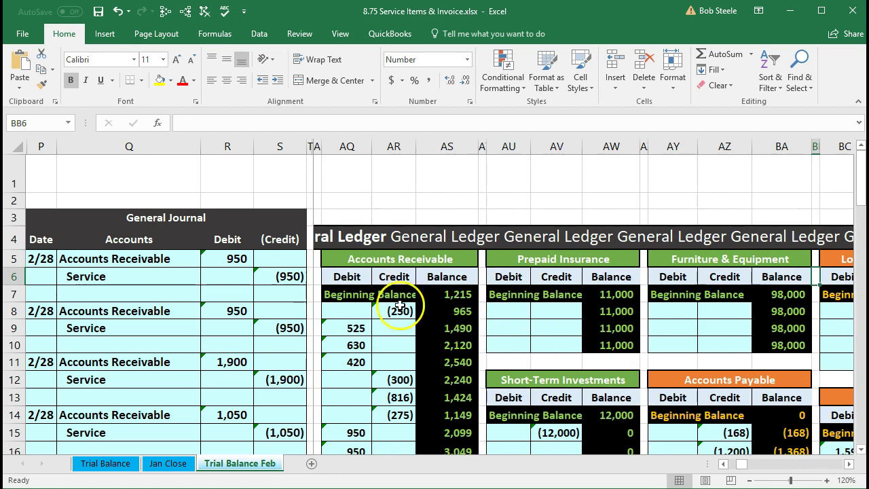
scroll(366, 352, down, 3)
click(361, 358)
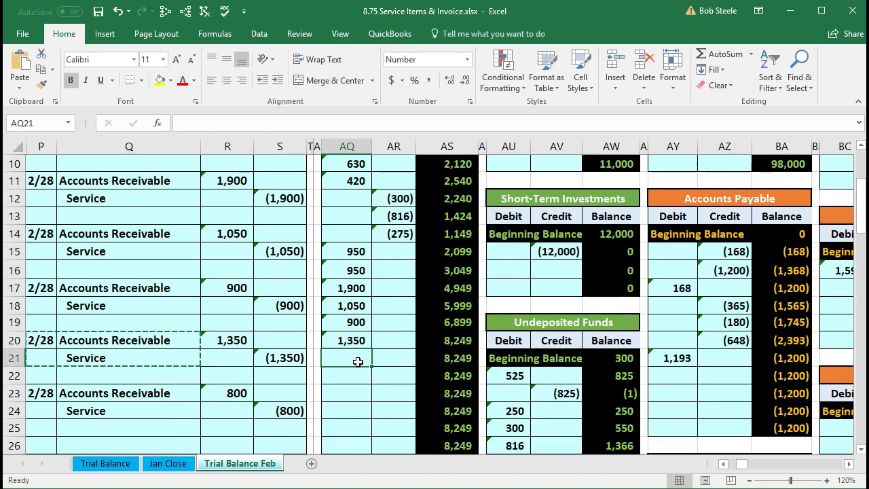
text(=)
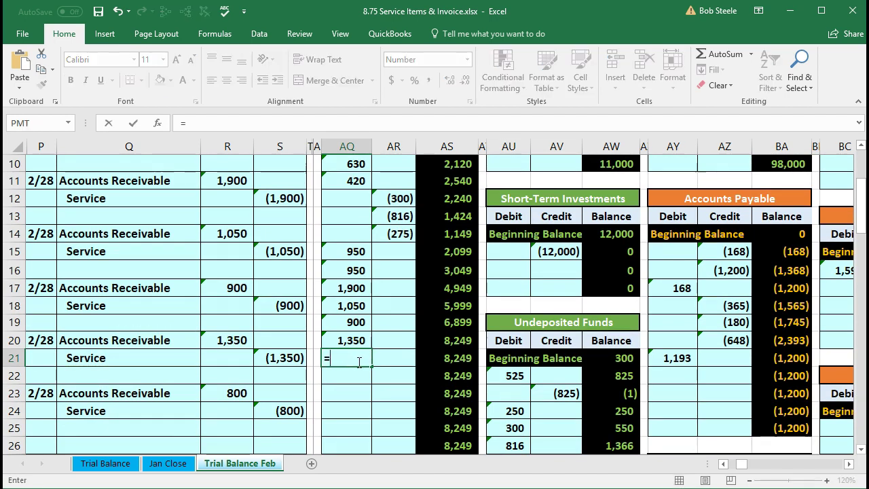
click(239, 393)
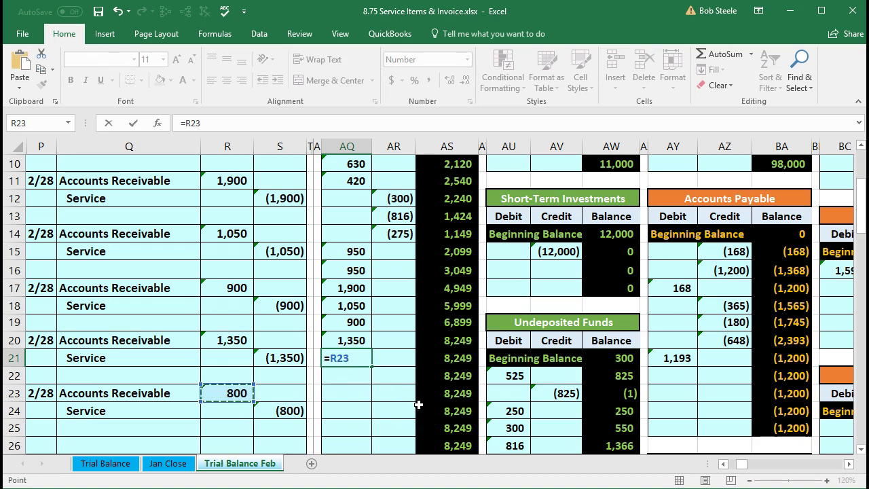
key(Return)
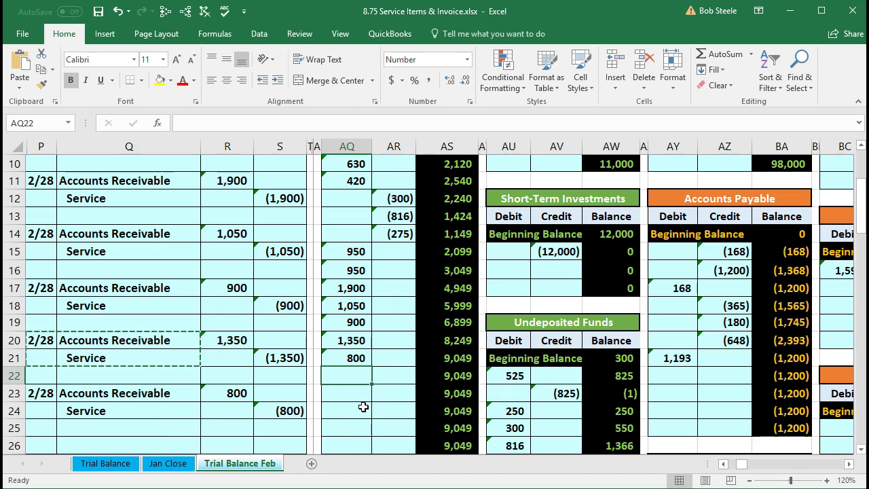
key(Right)
key(Right)
key(Right)
key(Right)
key(Right)
key(Right)
key(Right)
key(Right)
key(Right)
key(Right)
key(Right)
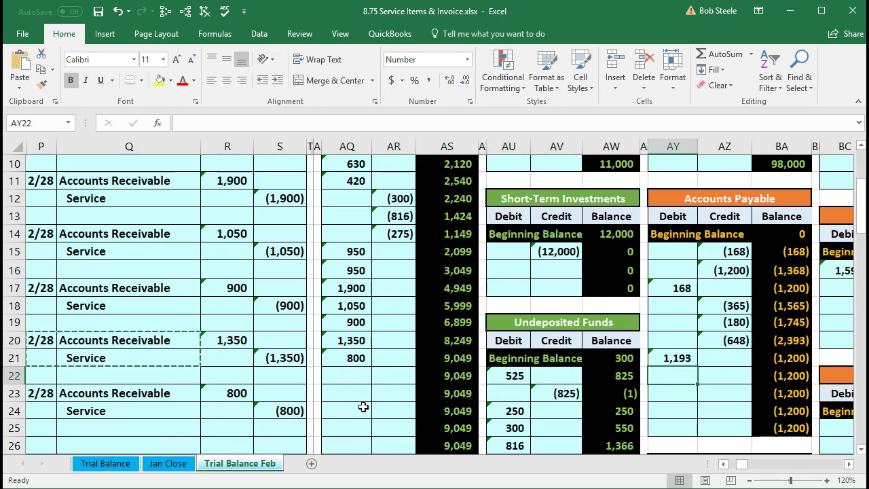
Step: Link the (800) journal credit (S24) into the Service ledger at BL14, making its balance (7,900)
key(Right)
key(Right)
key(Right)
key(Right)
key(Right)
key(Right)
key(Right)
key(Right)
key(Right)
key(Right)
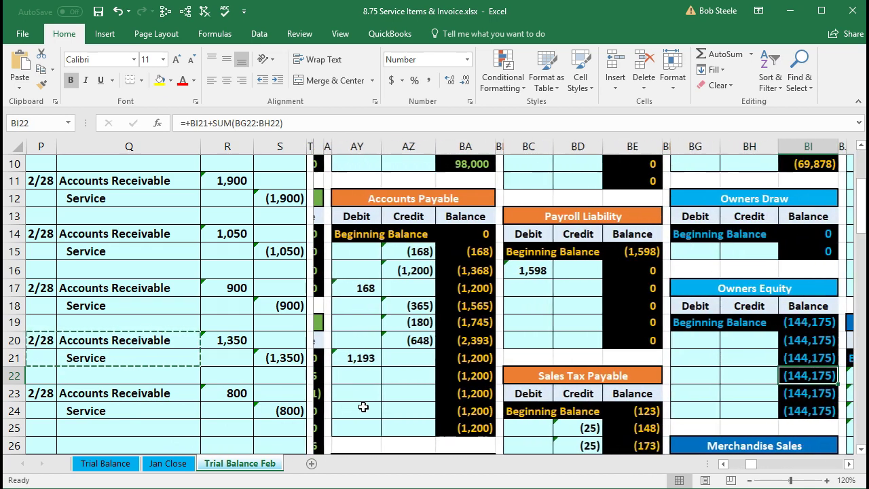
key(Right)
key(Right)
key(Right)
key(Right)
key(Right)
key(Right)
key(Right)
key(Right)
key(Right)
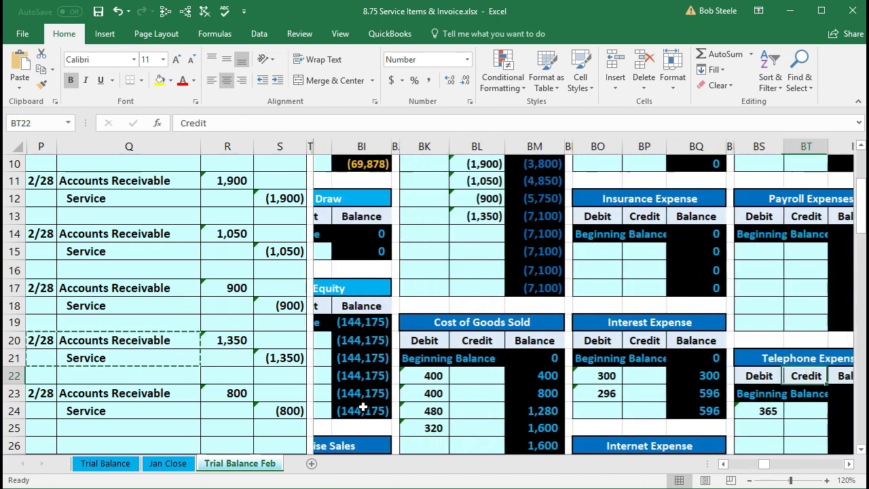
scroll(363, 407, up, 3)
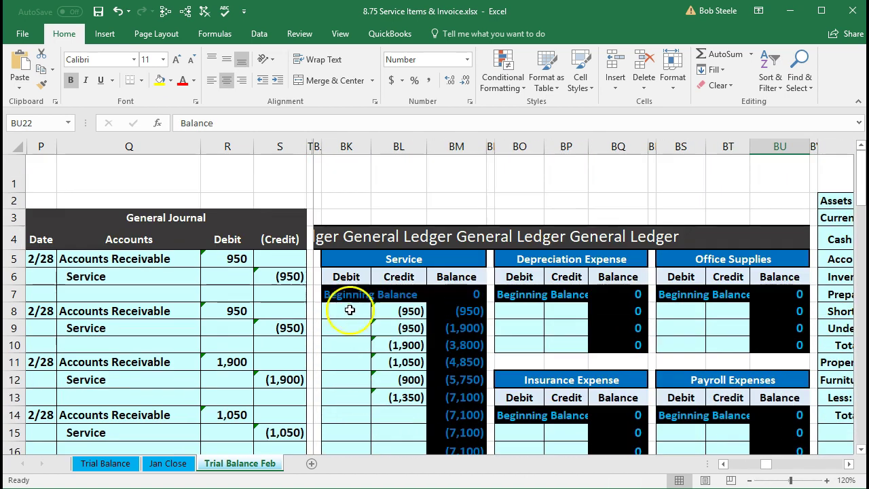
scroll(397, 367, down, 2)
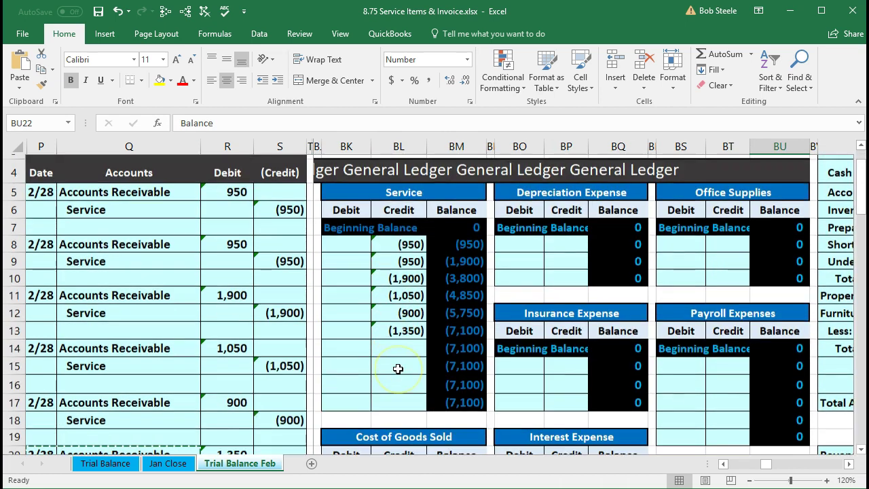
scroll(398, 369, down, 1)
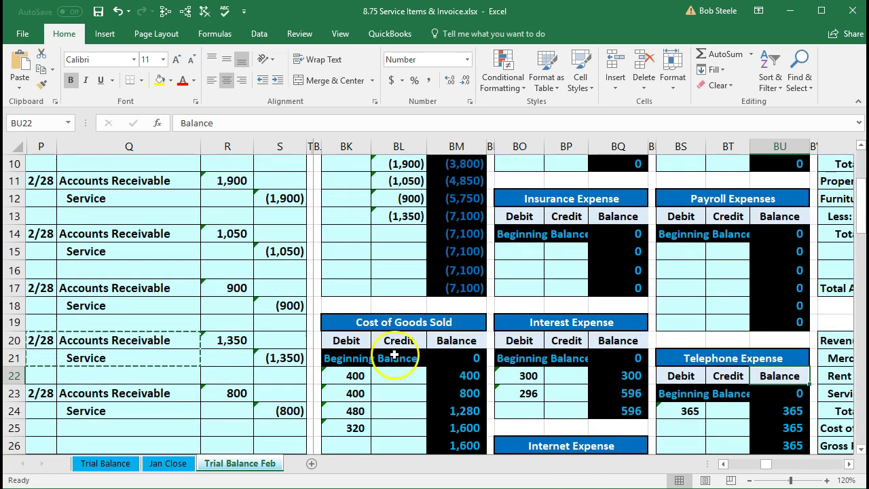
click(394, 237)
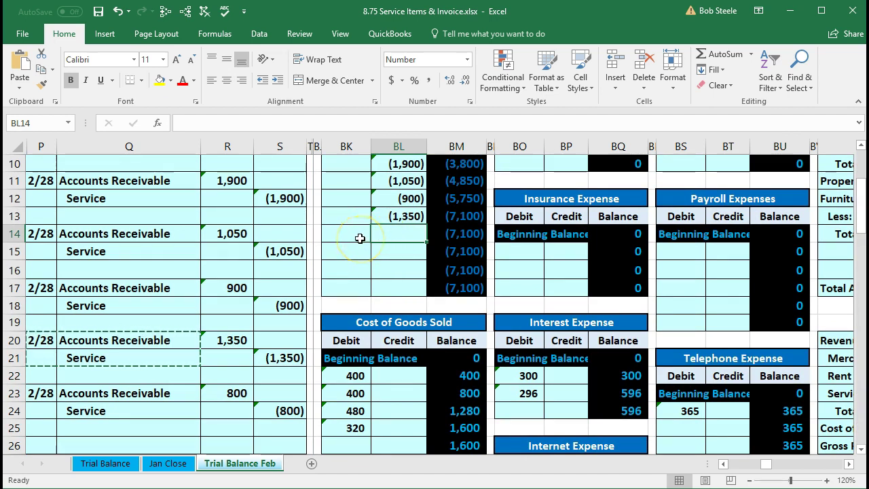
text(=)
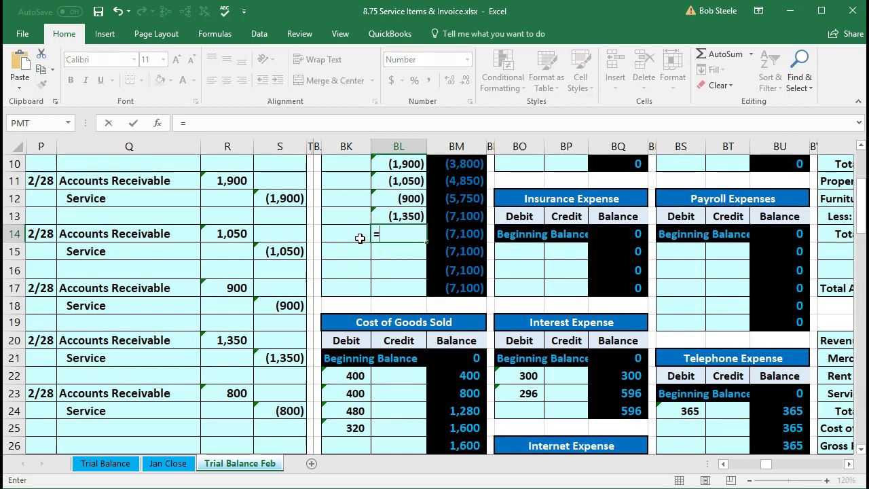
click(295, 407)
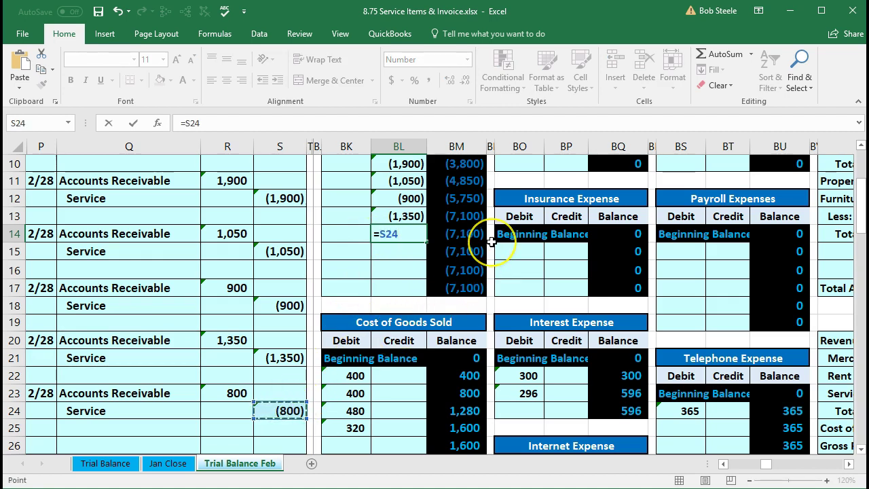
key(Return)
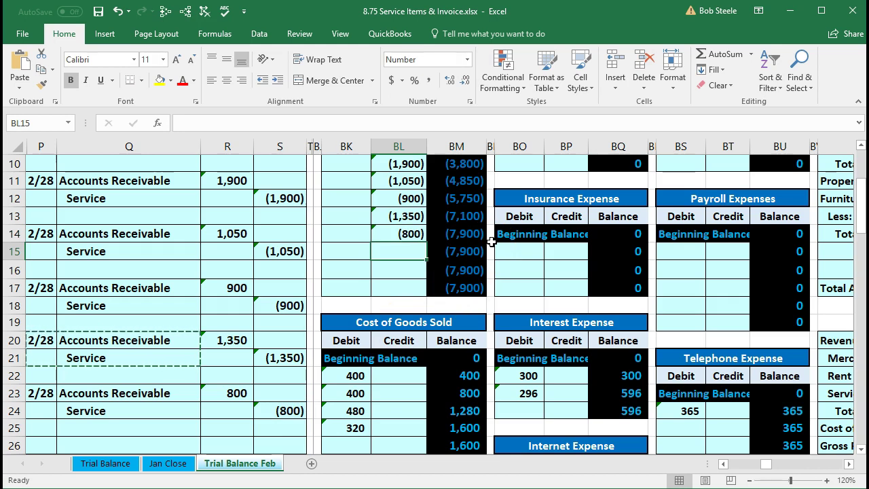
key(Left)
key(Left)
key(Left)
key(Left)
key(Left)
key(Left)
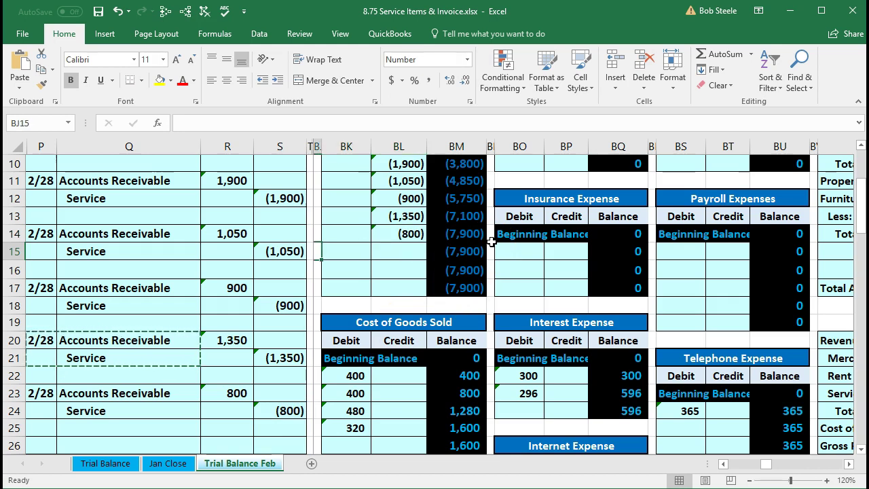
key(Left)
key(Left)
key(Left)
key(Left)
key(Left)
key(Left)
key(Left)
key(Left)
key(Left)
key(Left)
key(Left)
key(Left)
key(Left)
key(Left)
key(Left)
key(Left)
key(Left)
key(Left)
key(Left)
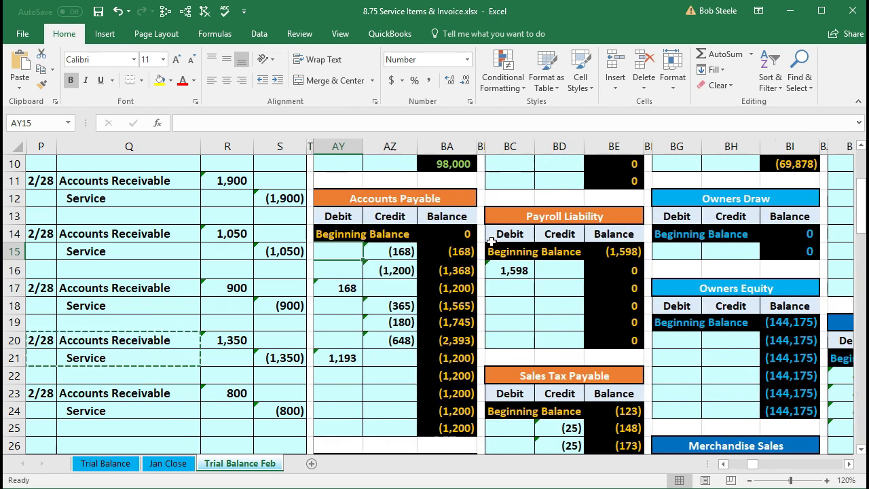
key(Left)
key(Left)
key(Left)
key(Left)
key(Left)
key(Left)
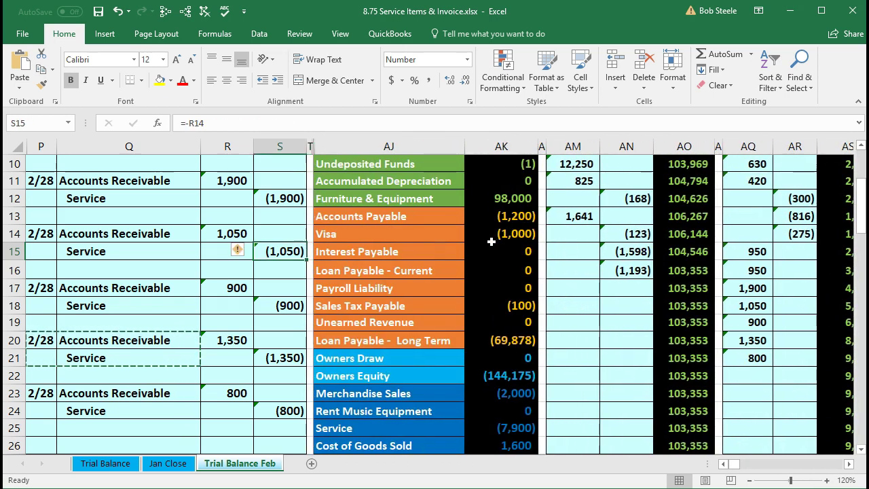
scroll(491, 242, down, 1)
click(502, 378)
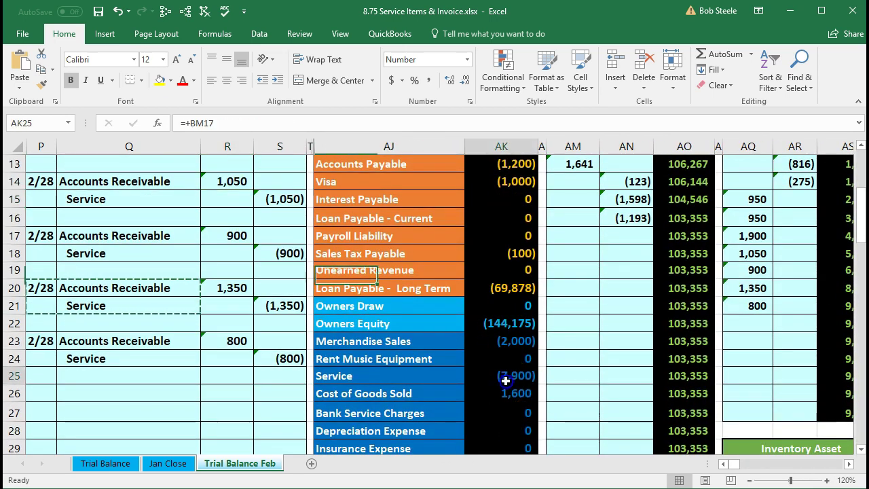
scroll(502, 378, down, 4)
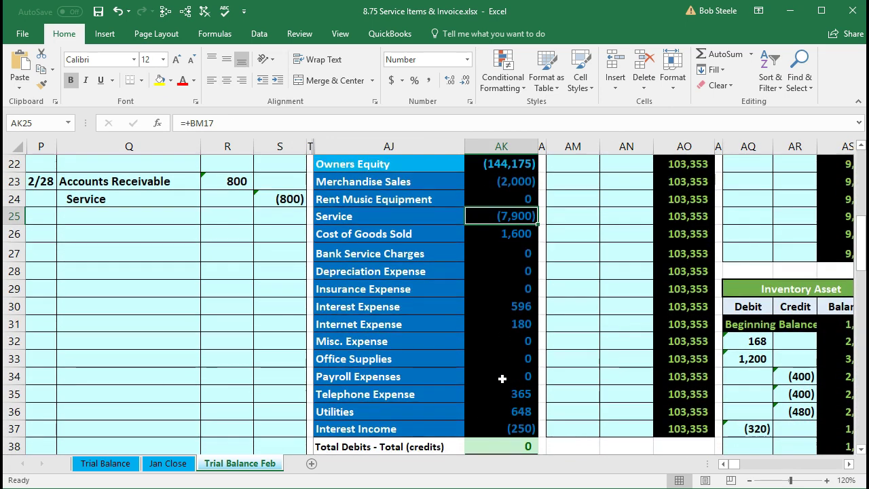
click(467, 388)
scroll(468, 388, down, 1)
click(492, 357)
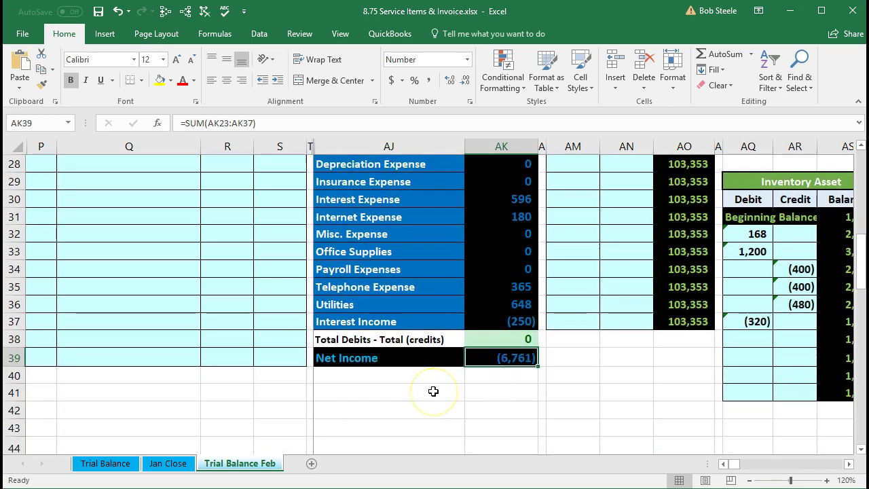
double_click(484, 358)
scroll(442, 384, up, 2)
key(Return)
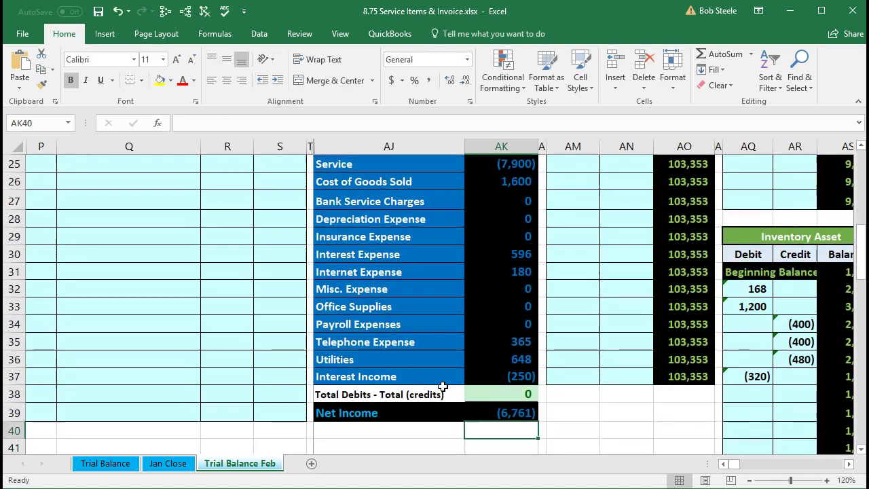
scroll(424, 385, up, 3)
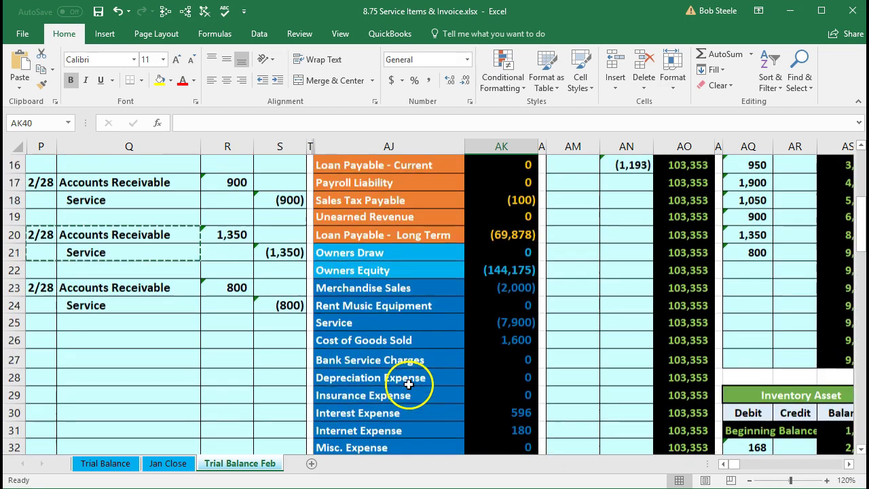
drag(175, 293, 219, 289)
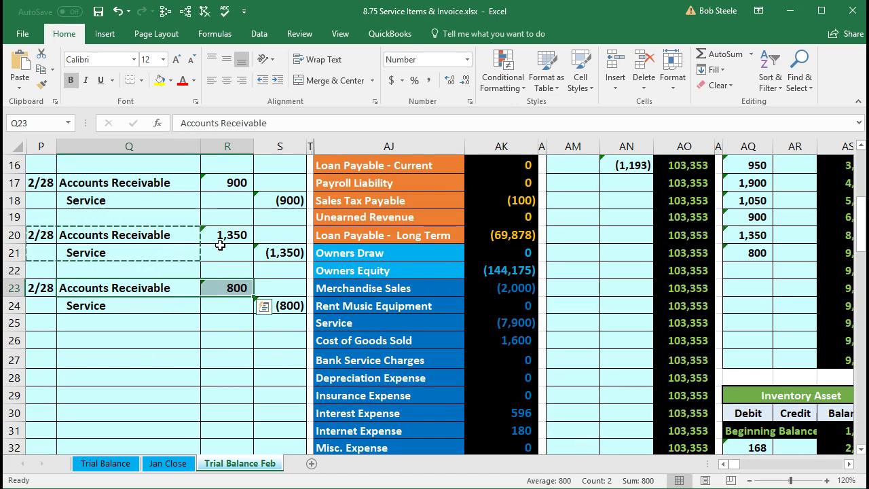
Step: Enter the new customer's name as the header of the next empty customer ledger in CV57
key(Right)
key(Right)
key(Right)
key(Right)
key(Right)
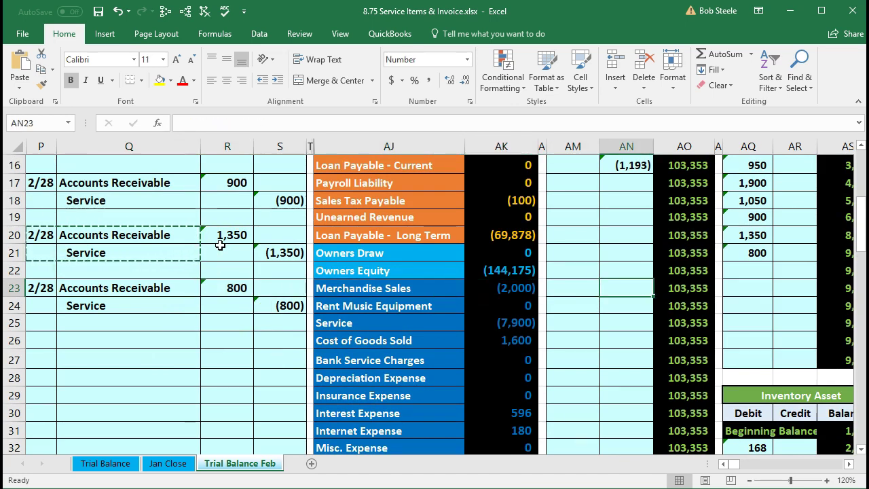
key(ctrl+Right)
key(ctrl+Right)
key(ctrl+Right)
key(ctrl+Right)
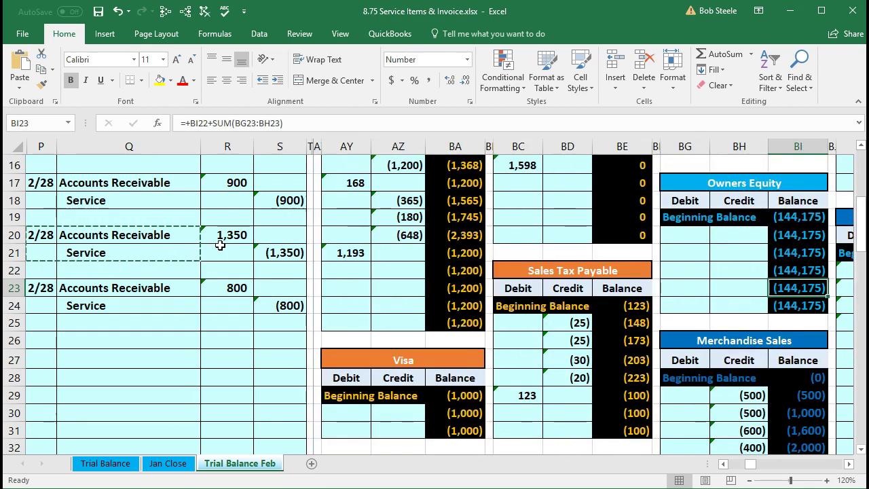
key(ctrl+Right)
key(ctrl+Right)
key(ctrl+Right)
key(ctrl+Right)
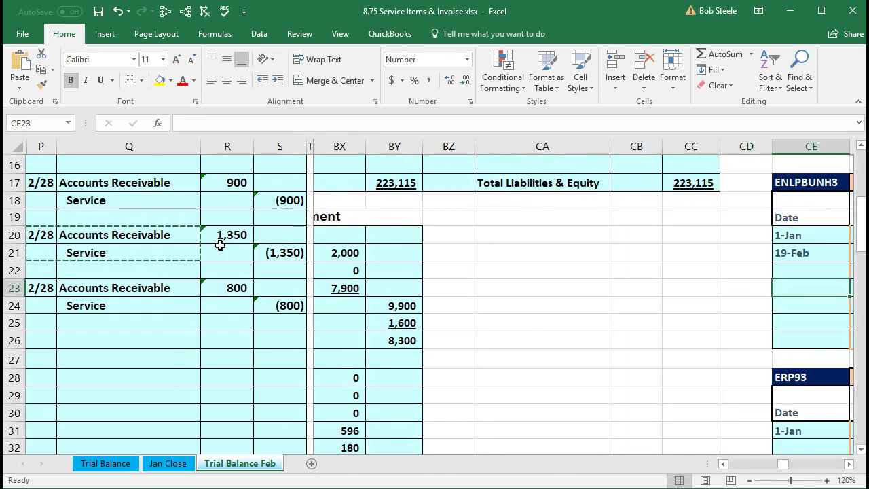
key(Right)
key(Right)
key(Right)
key(Right)
key(Right)
key(Right)
key(Right)
key(Right)
key(Right)
key(Right)
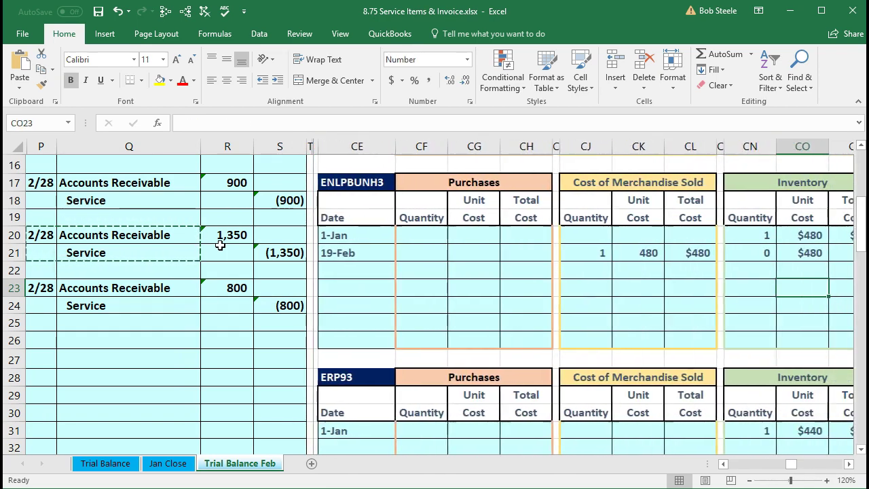
key(Right)
key(Right)
key(Right)
key(Right)
key(Right)
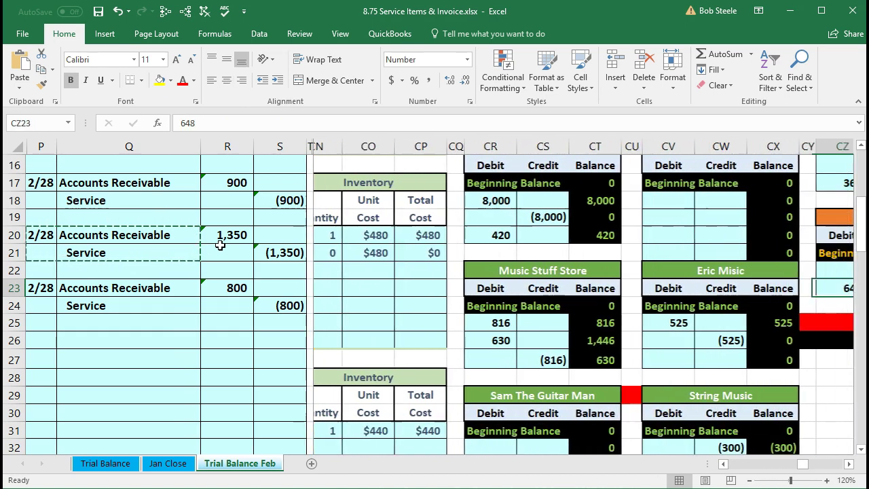
scroll(141, 212, up, 2)
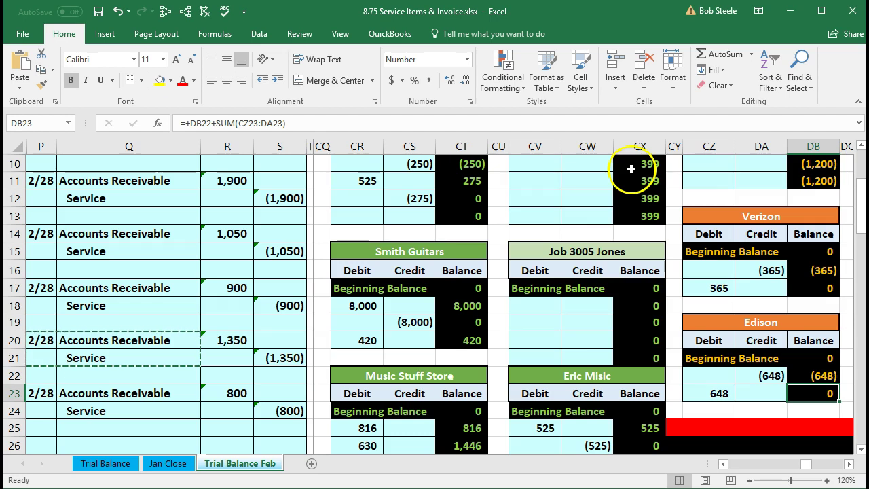
scroll(604, 258, down, 3)
scroll(601, 261, down, 8)
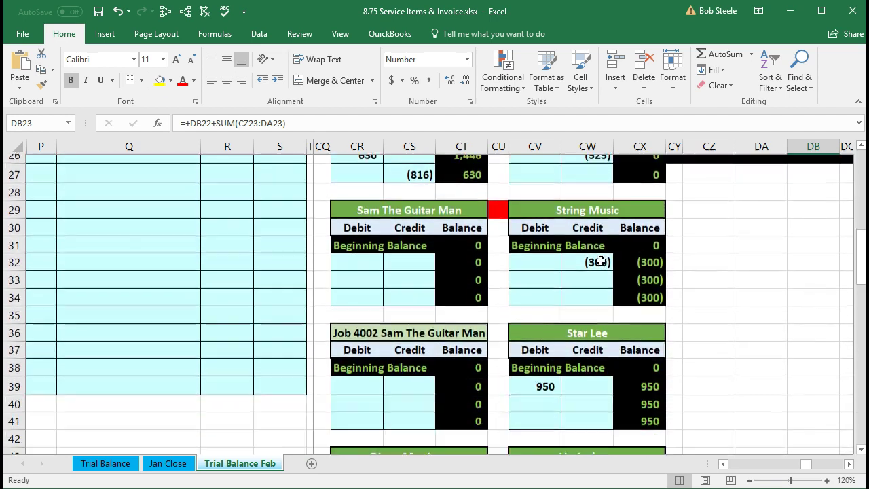
scroll(601, 261, down, 2)
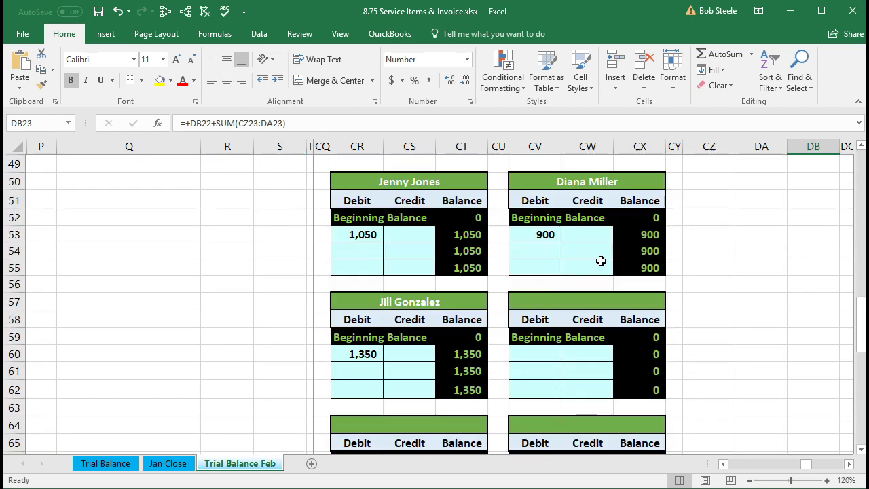
click(551, 299)
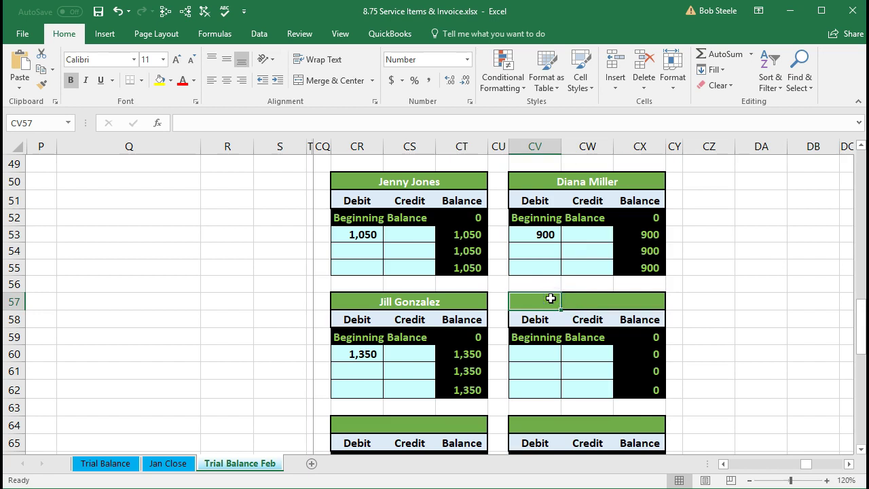
text(Noa)
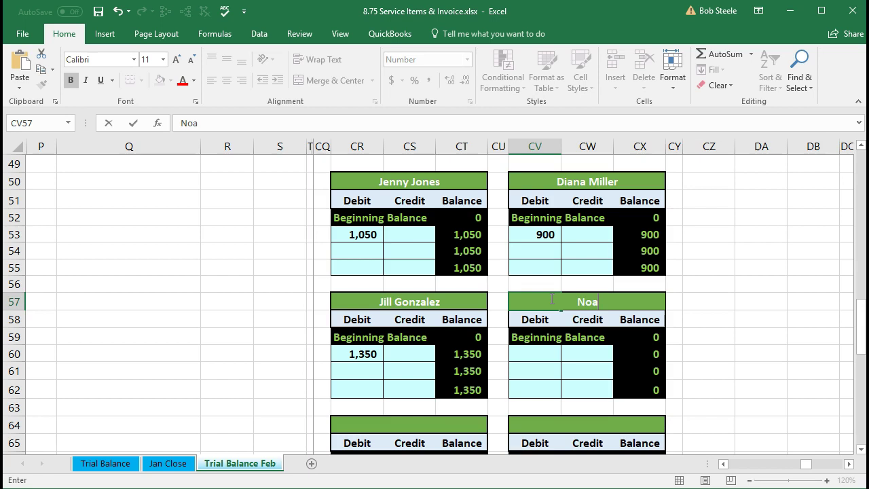
text(h Davis)
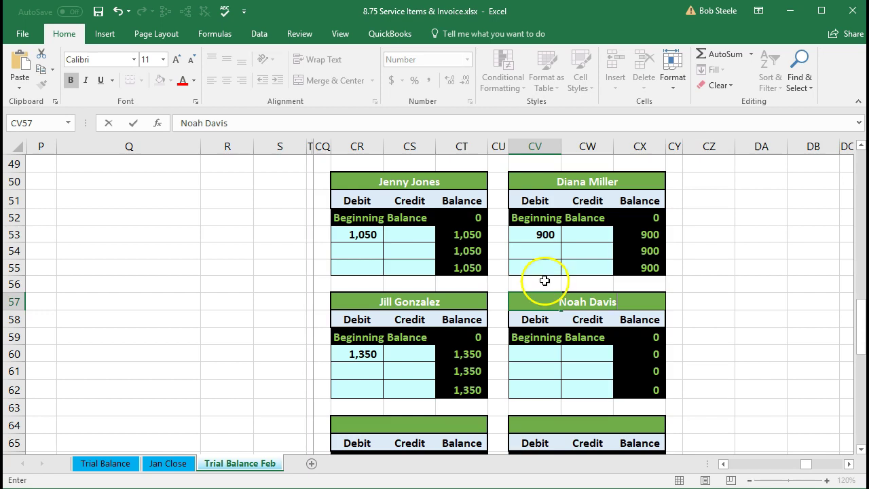
click(531, 313)
key(Down)
key(Down)
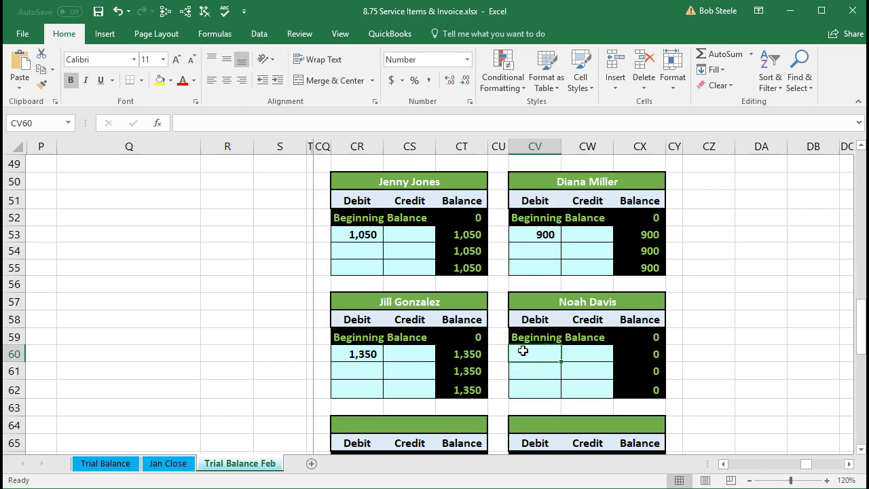
Step: Link the customer's first debit in CV60 to the 800 journal amount (=R23), giving a running balance of 800
scroll(212, 371, up, 4)
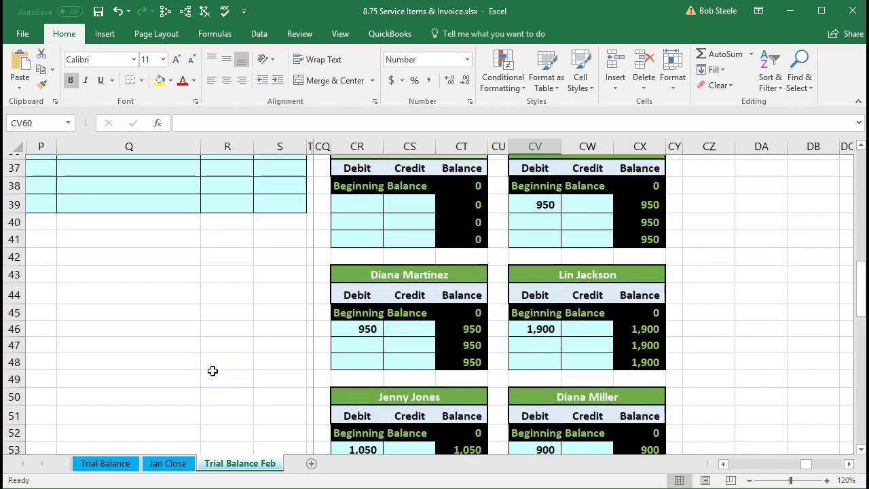
scroll(212, 370, up, 6)
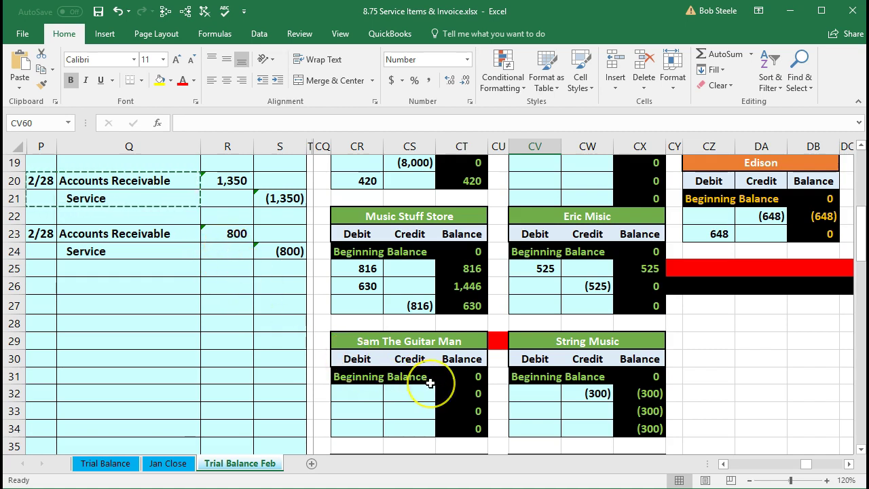
scroll(430, 383, down, 5)
scroll(431, 383, down, 6)
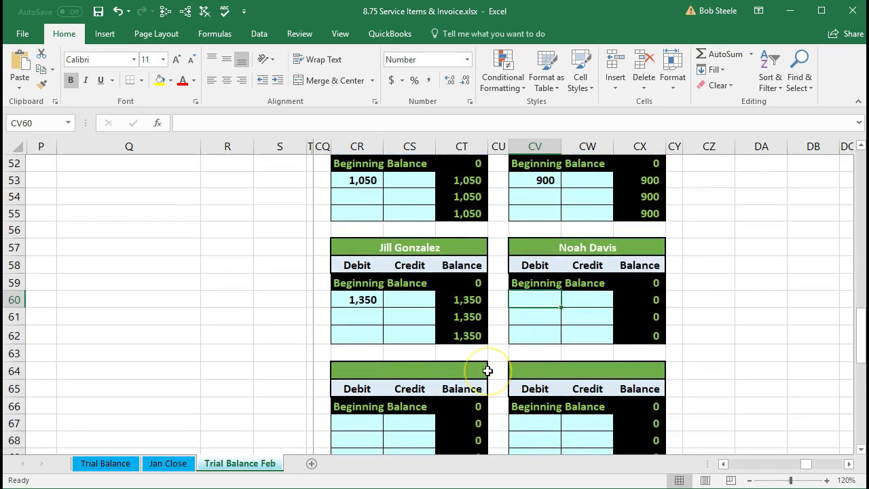
text(=)
scroll(295, 337, up, 4)
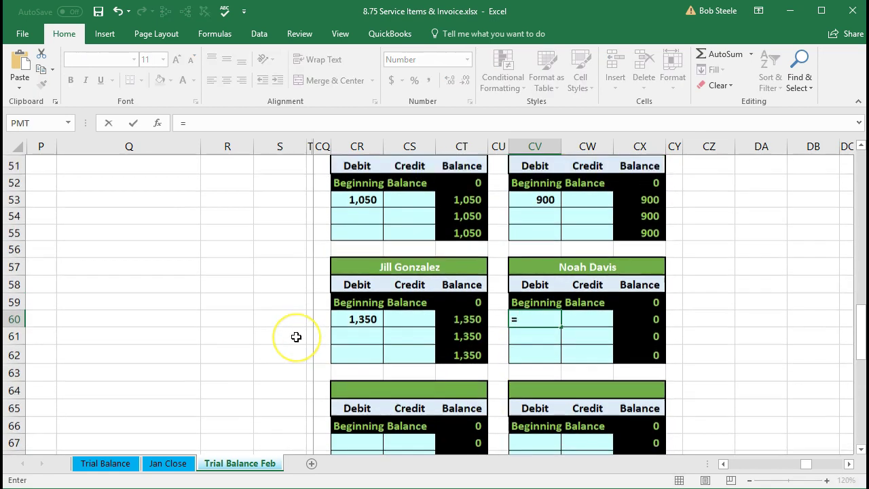
scroll(296, 338, up, 7)
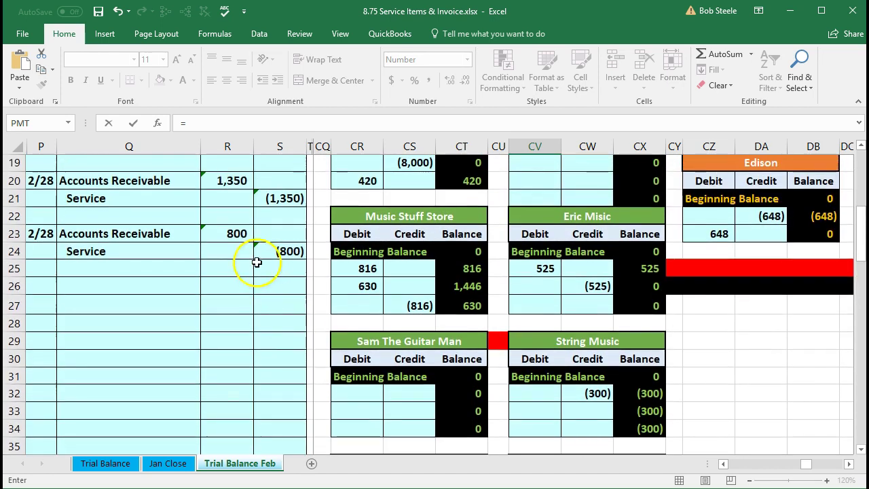
click(233, 233)
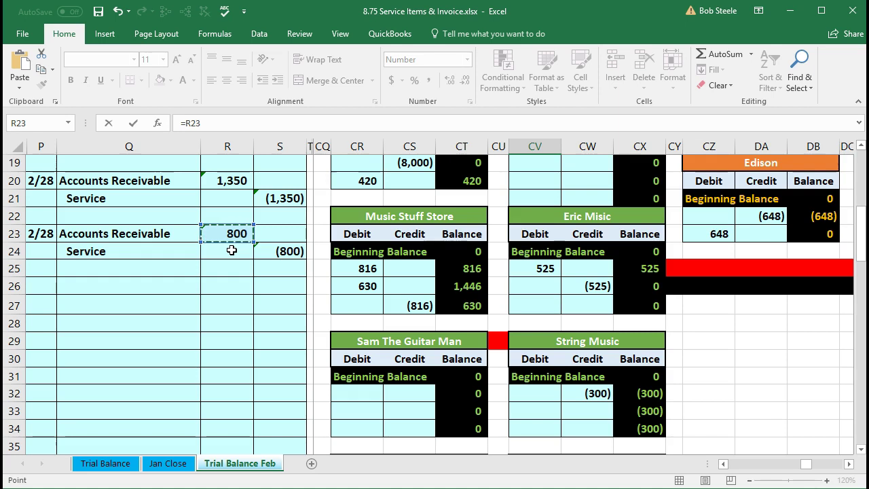
key(Return)
key(Right)
key(Right)
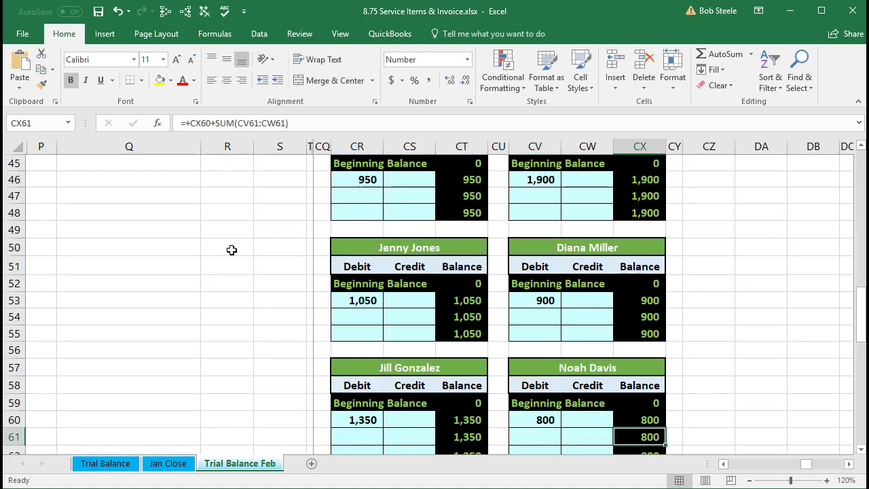
scroll(495, 339, down, 6)
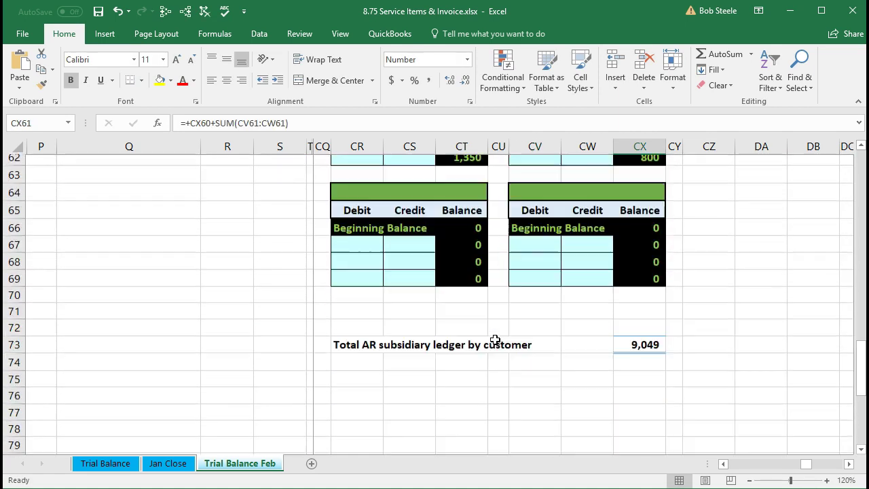
scroll(495, 340, down, 1)
Step: Confirm the 9,049 AR subsidiary total matches trial balance Accounts Receivable, then return to QuickBooks invoice 18
double_click(632, 333)
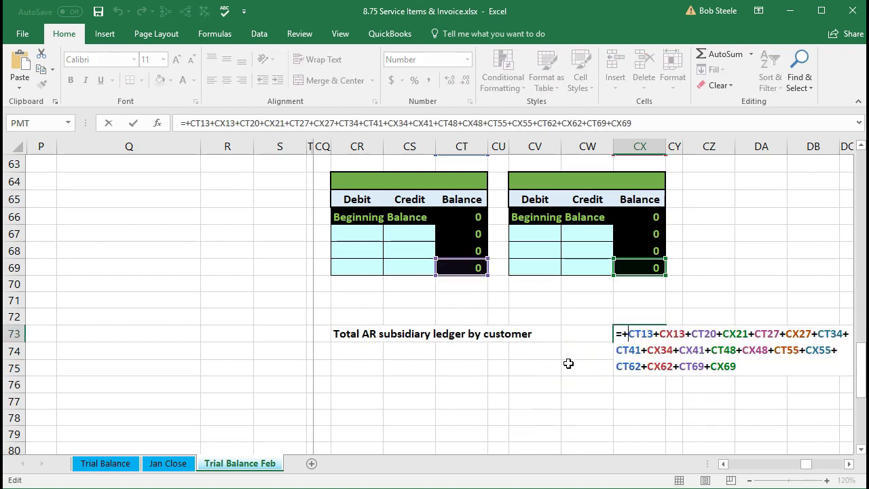
key(Return)
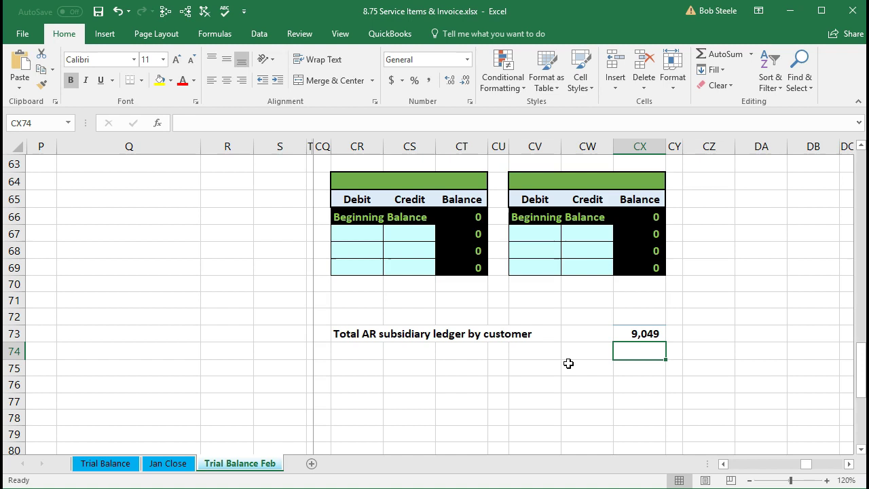
scroll(568, 363, up, 16)
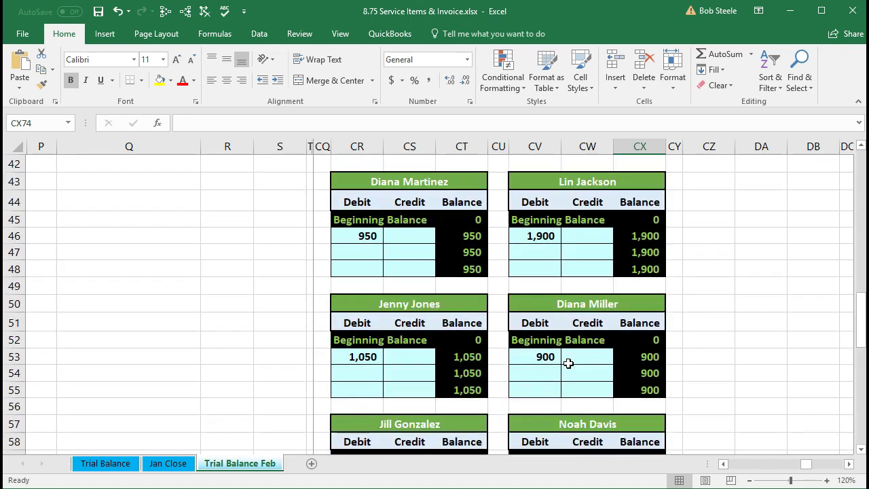
scroll(569, 364, up, 4)
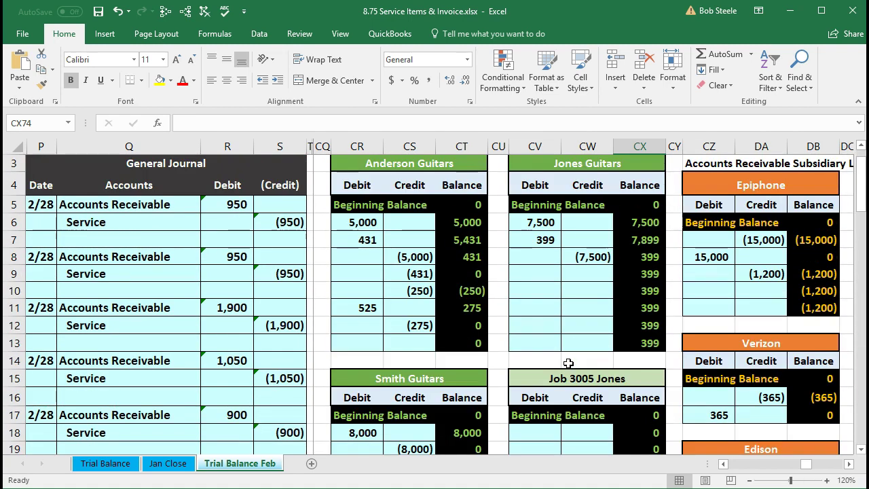
click(284, 223)
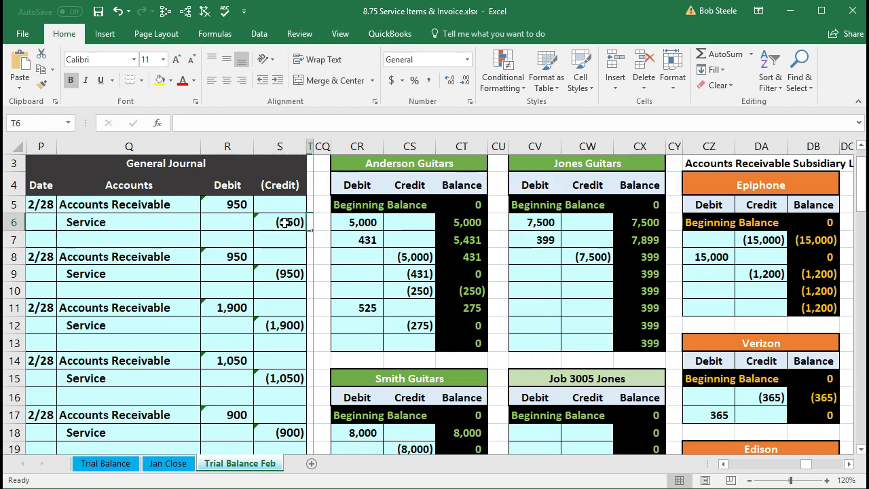
key(ctrl+Right)
key(Right)
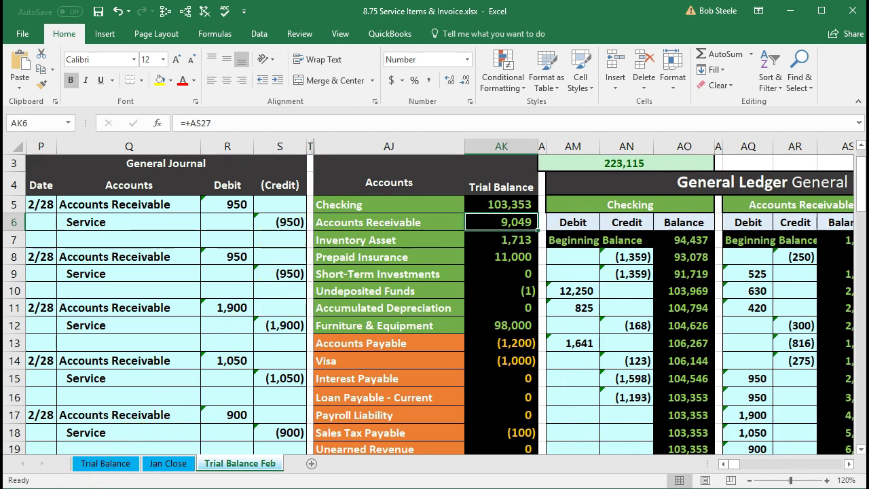
key(alt+Tab)
click(239, 134)
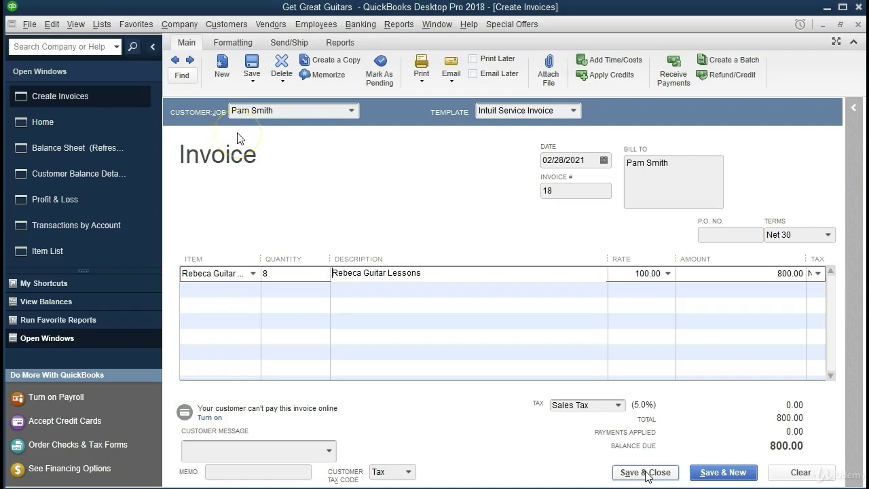
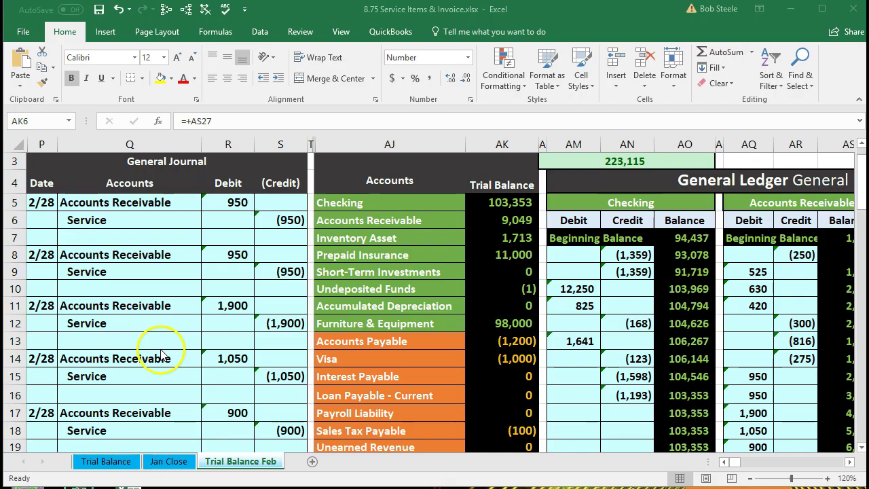
Step: Copy the previous 2/28 Accounts Receivable / Service entry in P23:Q24
scroll(161, 353, down, 4)
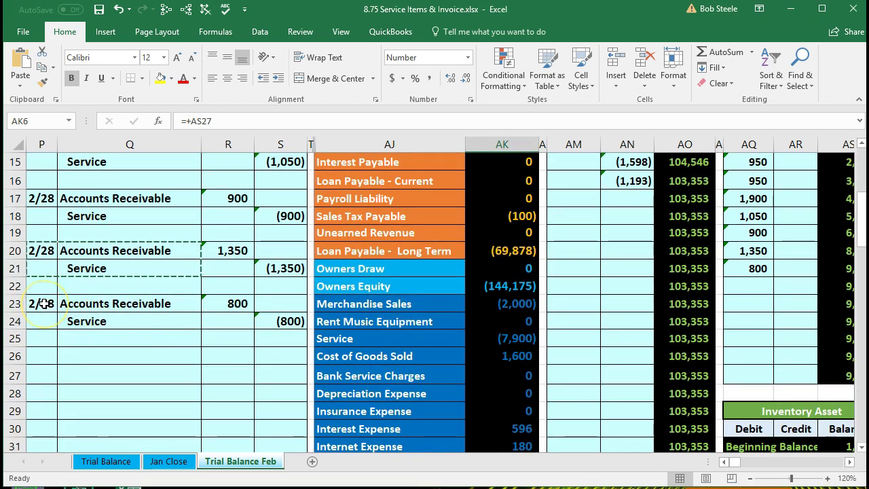
drag(43, 304, 90, 317)
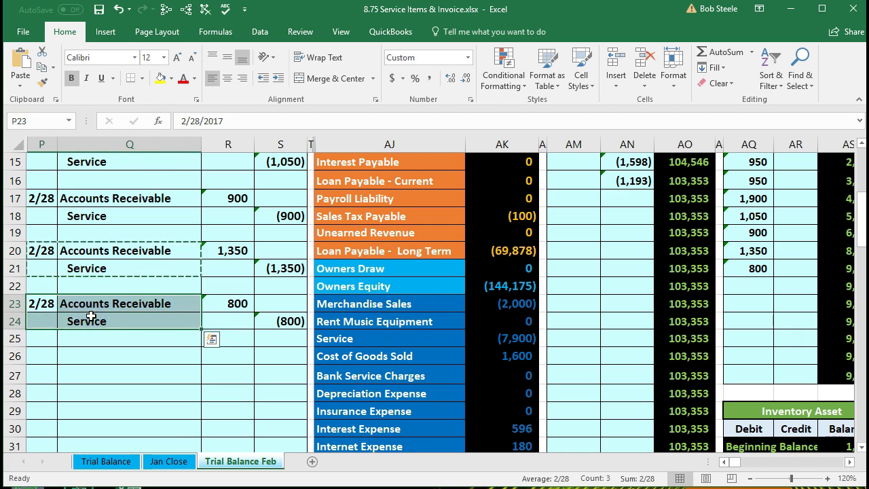
right_click(90, 317)
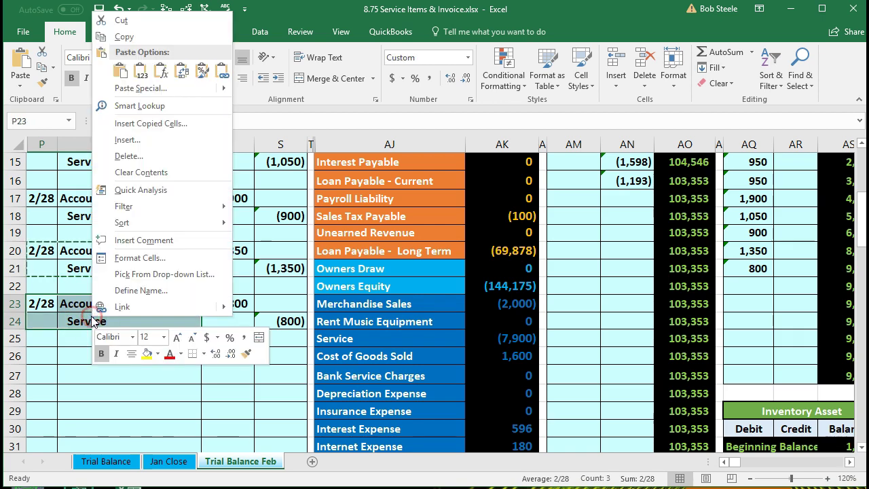
click(120, 36)
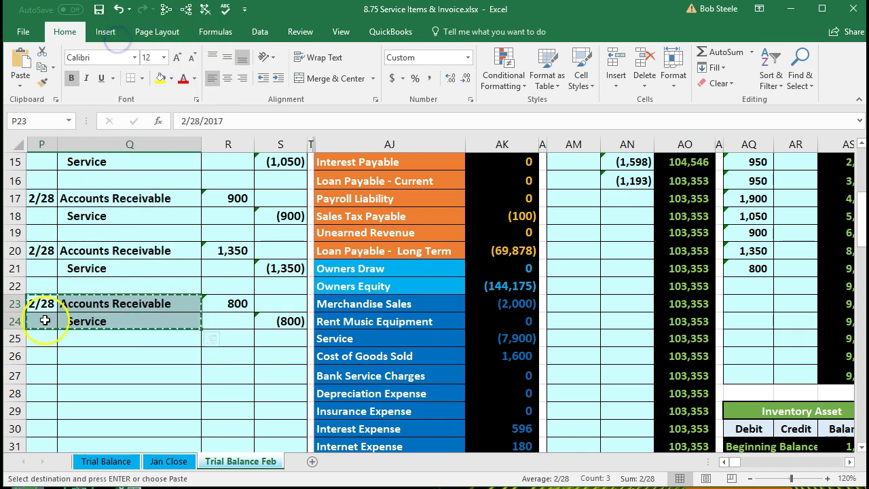
Step: Paste the copied entry at P26 as a new 2/28 entry in rows 26–27
click(42, 358)
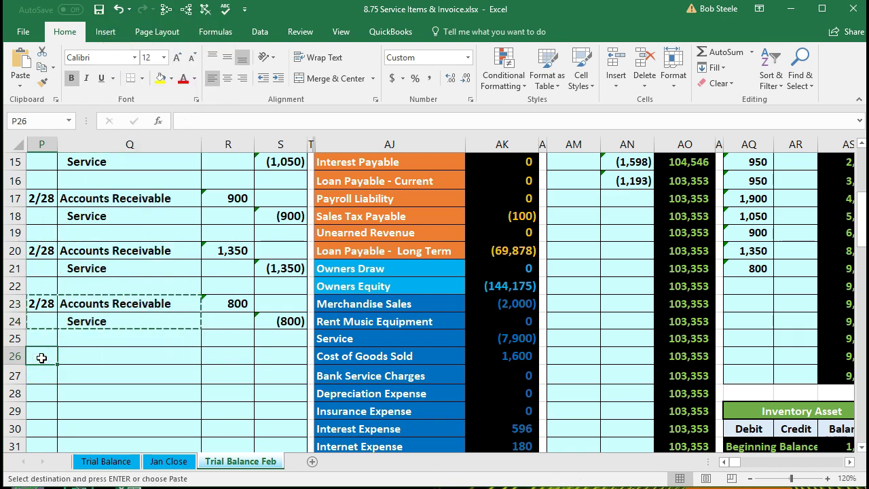
right_click(41, 358)
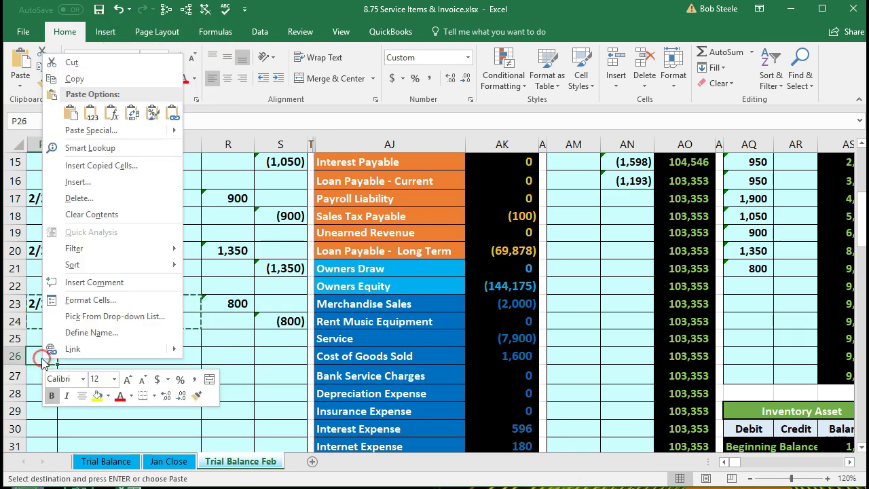
click(91, 112)
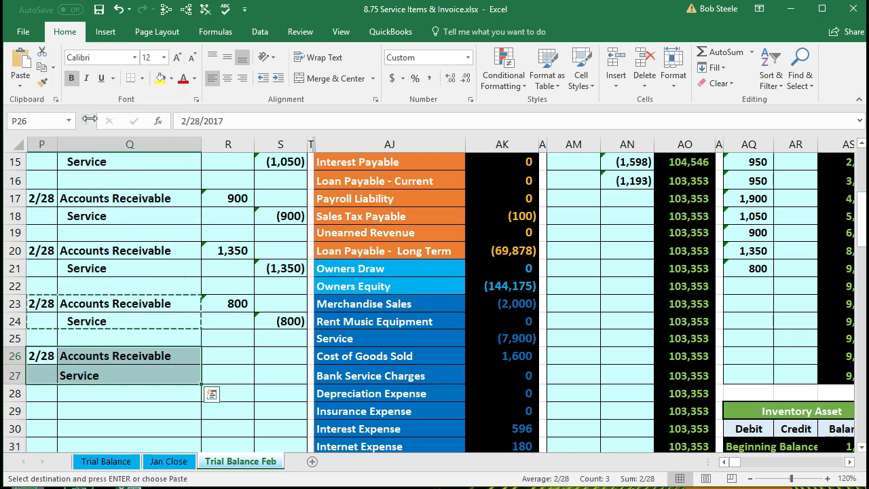
right_click(81, 372)
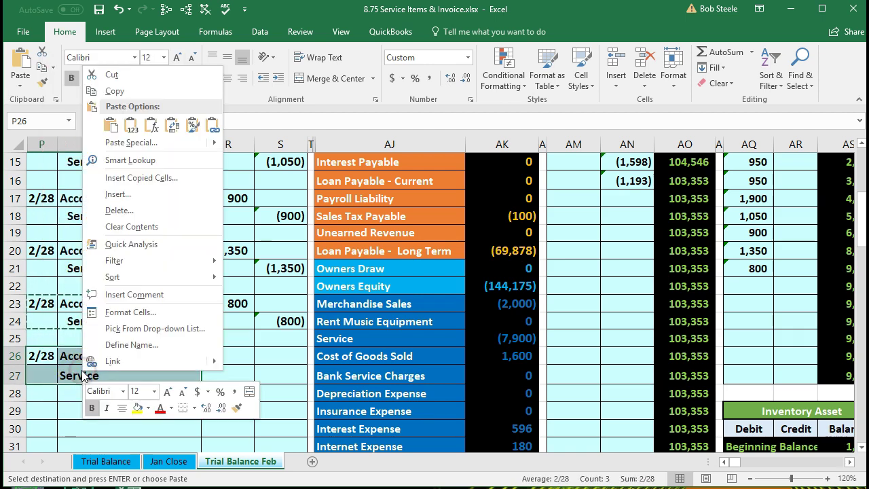
click(109, 126)
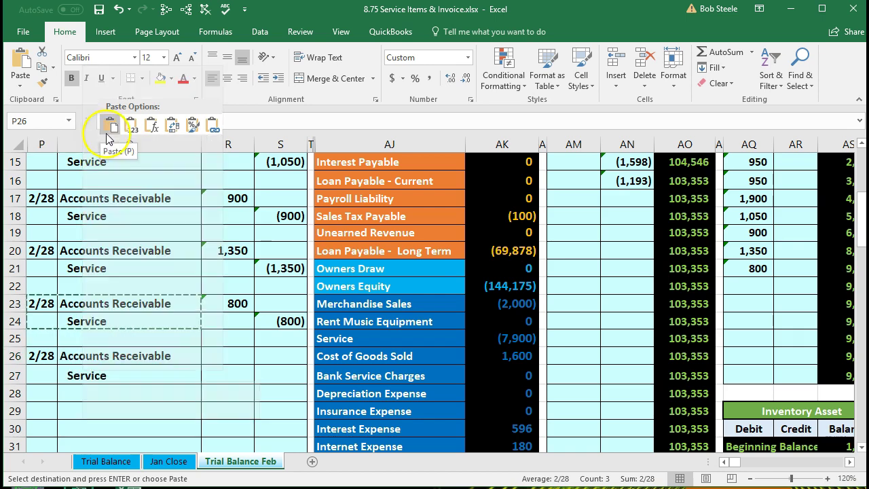
click(86, 374)
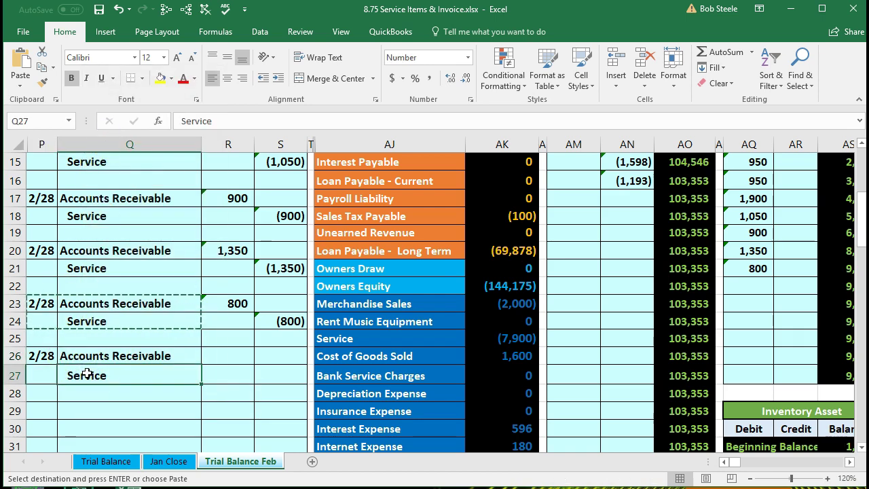
click(224, 354)
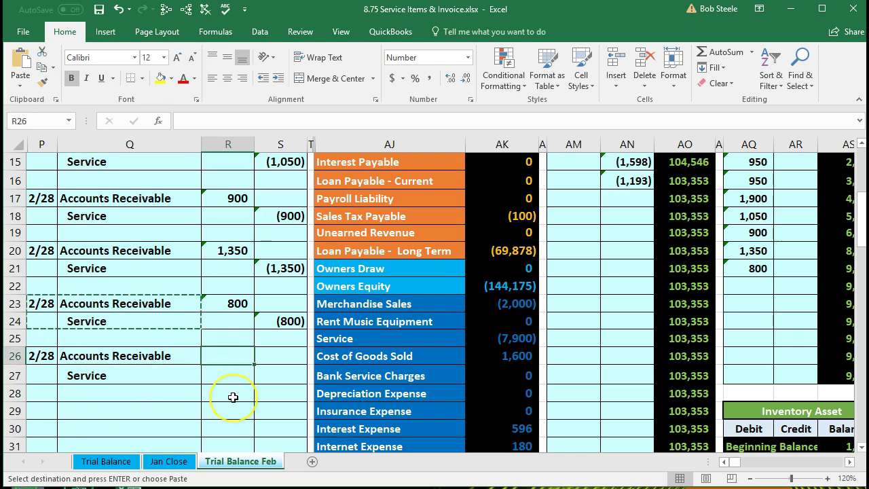
Step: Enter a debit of =100*8 (800) in R26 and a credit of =-R26 in S27
text(=100*8)
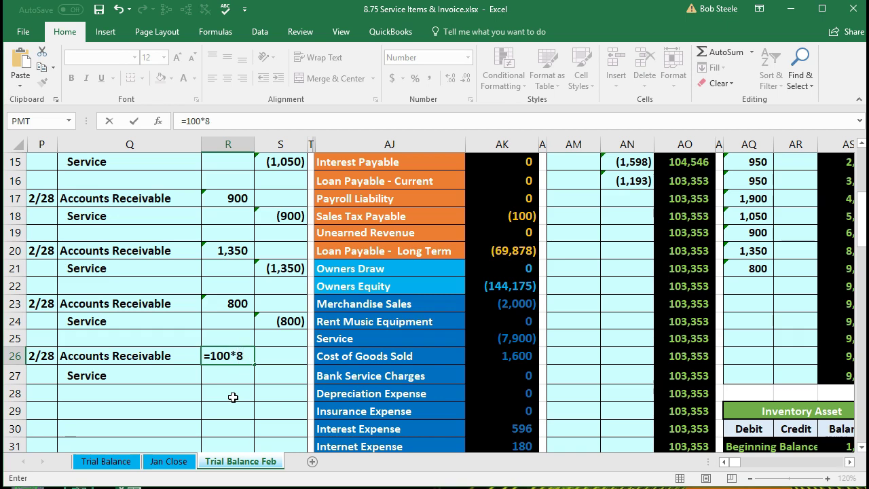
key(Return)
key(Right)
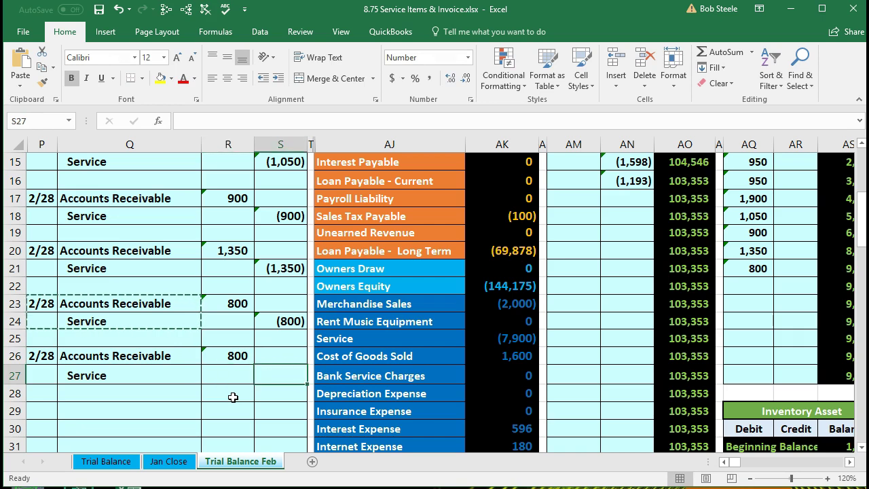
text(=-R26)
key(Return)
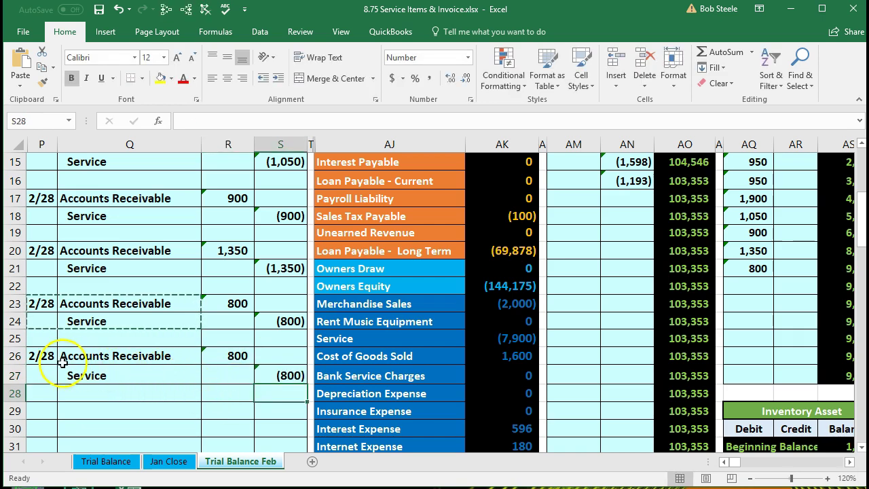
drag(47, 356, 281, 358)
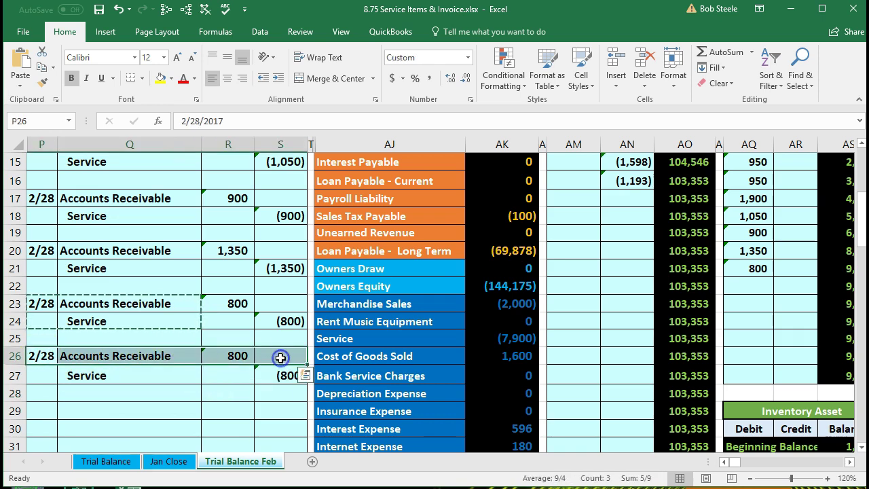
scroll(454, 386, up, 4)
Step: Post the 800 to the Accounts Receivable ledger by linking AQ22 to R26
drag(360, 224, 479, 216)
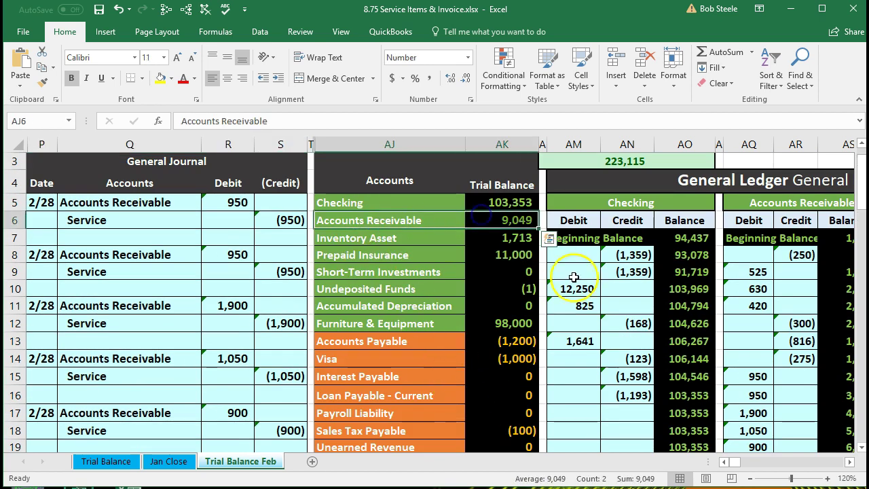
click(738, 375)
key(Right)
key(Right)
key(Right)
key(Right)
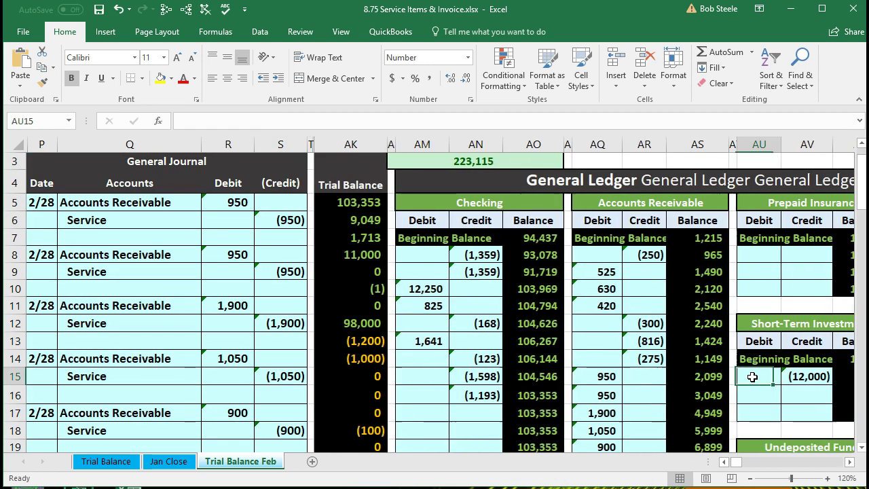
key(Right)
key(Right)
key(Right)
key(Right)
key(Right)
key(Right)
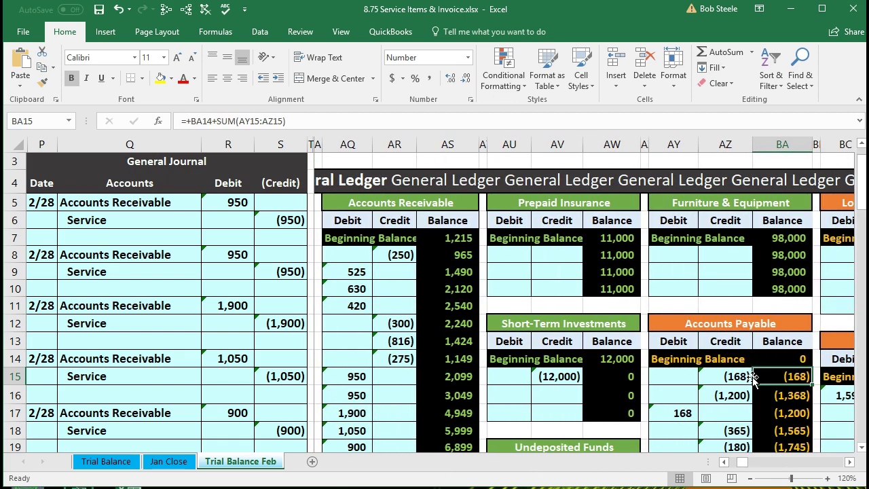
click(349, 377)
scroll(353, 388, down, 3)
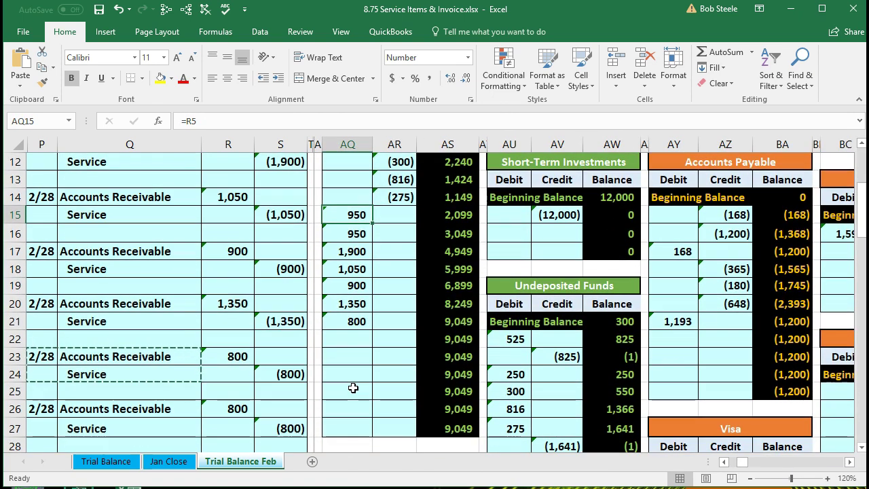
scroll(353, 388, down, 1)
click(351, 285)
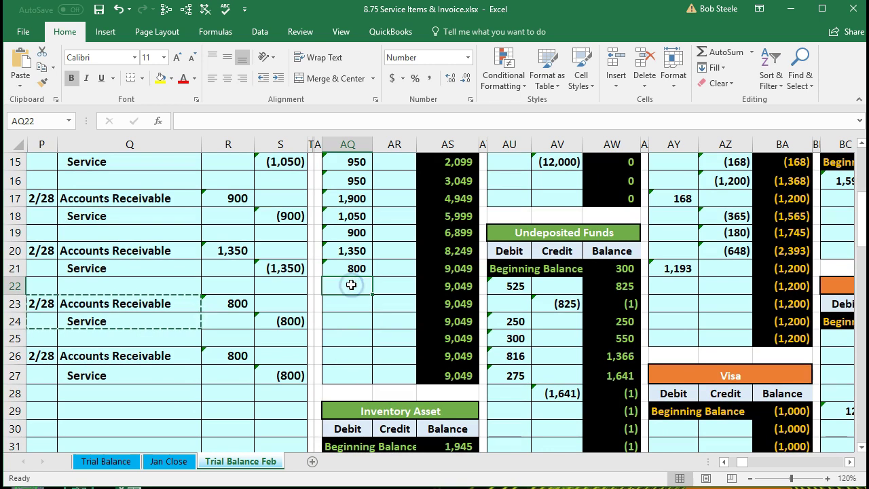
drag(351, 285, 355, 311)
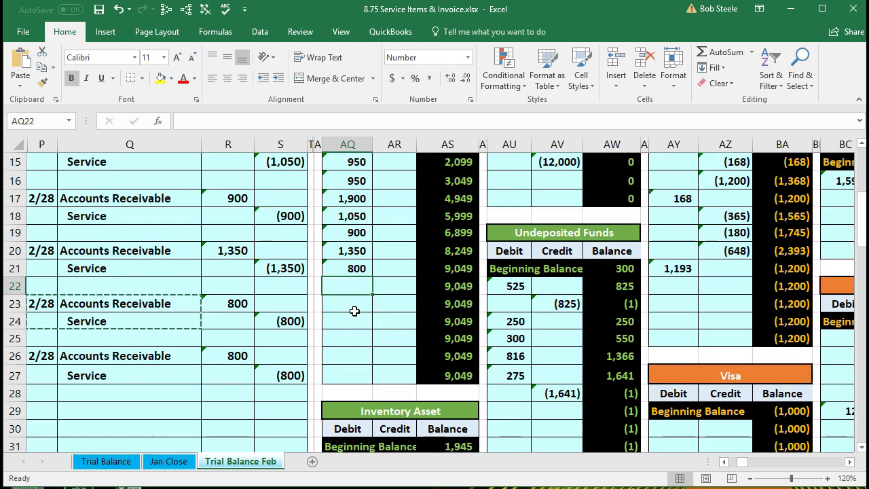
text(=)
click(232, 355)
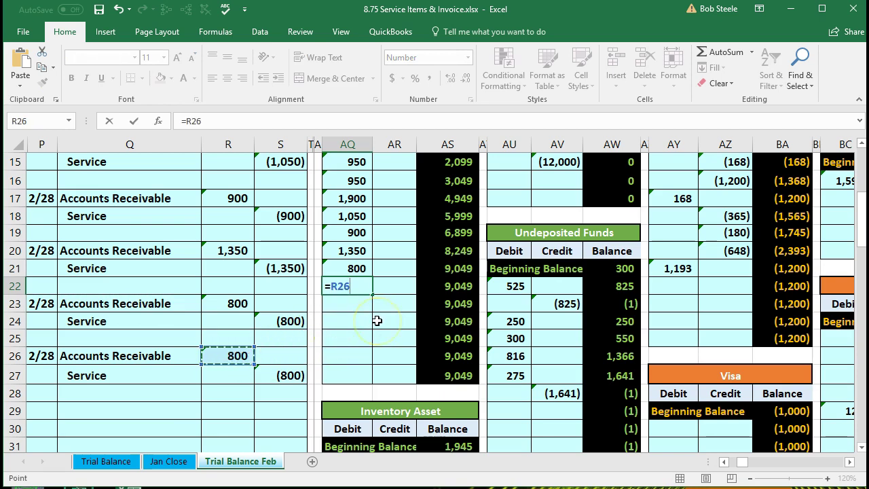
key(Return)
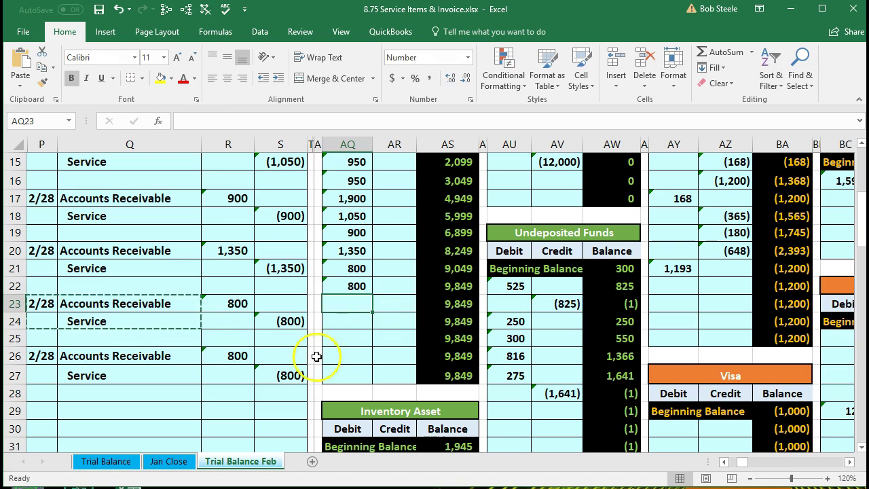
Step: Review the Accounts Receivable balance of 9,849 and move across to the Service ledger
drag(165, 374, 262, 373)
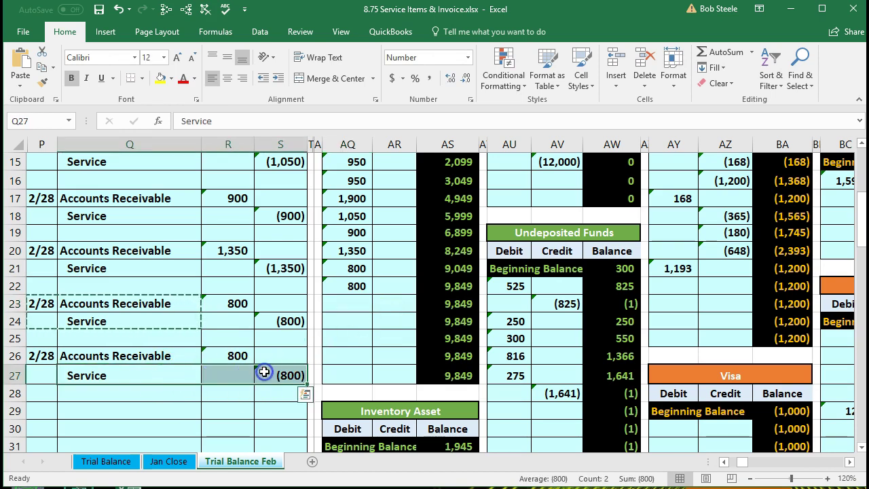
click(367, 306)
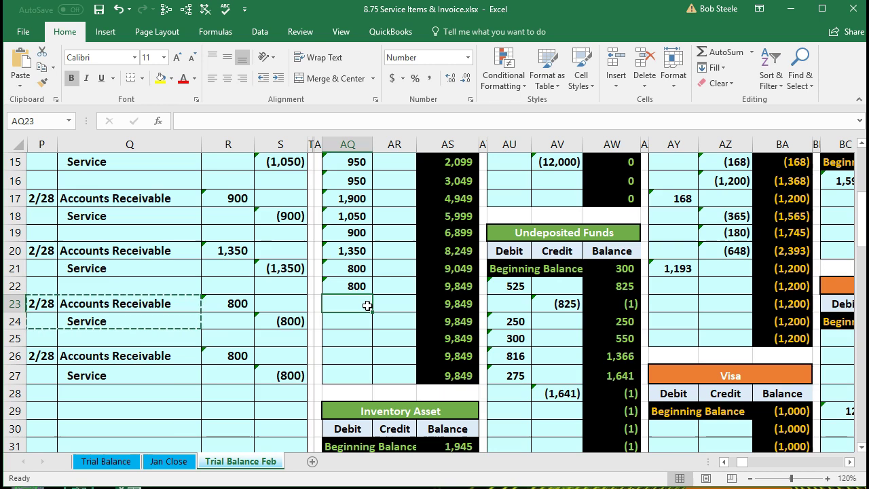
key(Right)
key(Right)
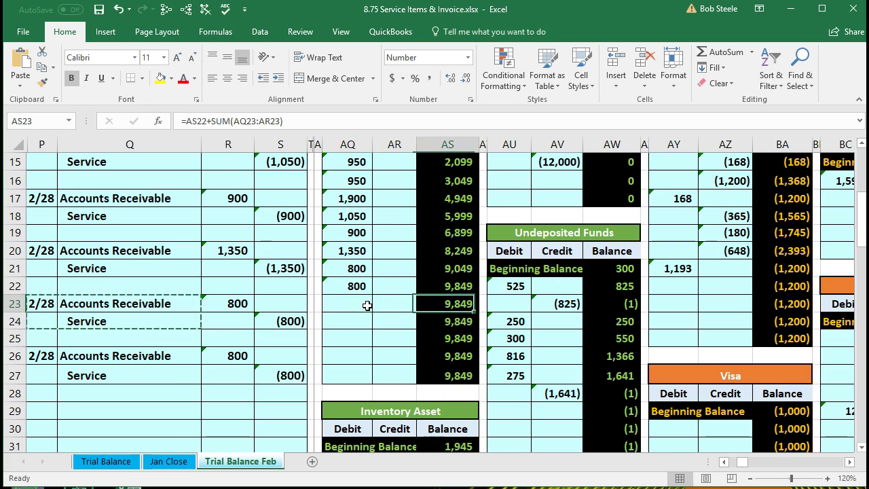
key(Right)
key(Right)
key(Right)
key(Right)
key(Right)
key(Right)
key(Right)
key(Right)
key(Right)
key(Right)
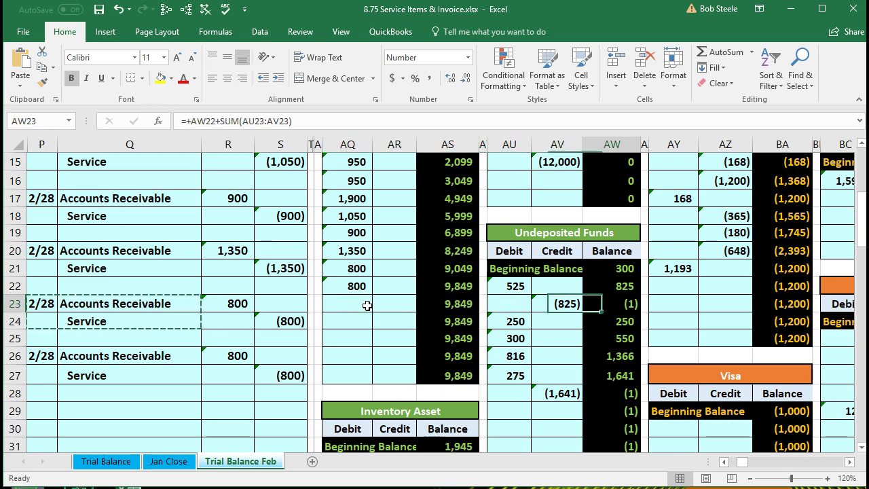
key(Right)
key(Right)
key(Right)
key(Right)
key(Right)
key(Right)
key(Right)
key(Right)
key(Right)
key(Right)
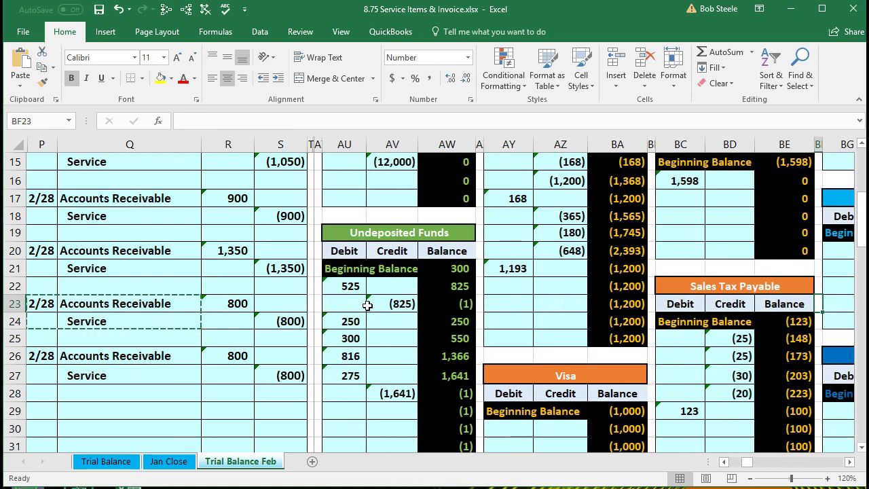
key(Right)
key(Right)
key(Right)
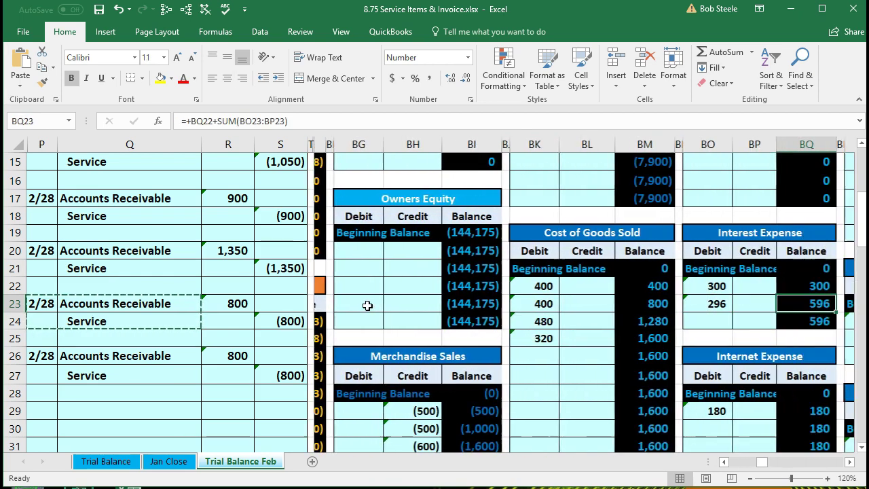
key(Right)
key(Right)
key(Right)
key(Right)
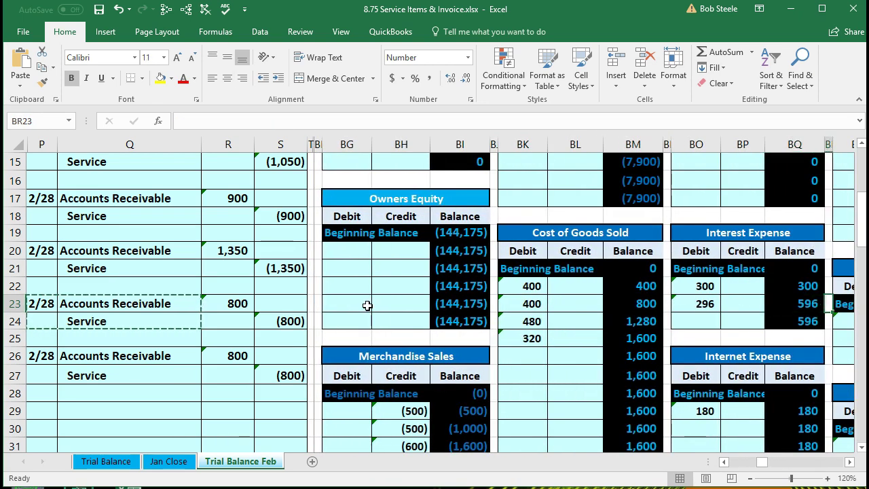
scroll(367, 306, up, 2)
scroll(367, 306, up, 1)
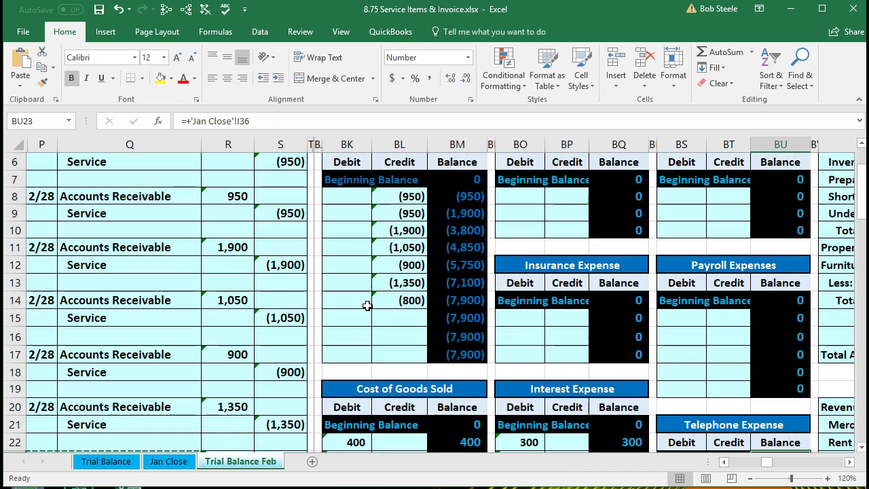
Step: Link Service ledger cell BL15 to S27 for an (800) credit, then return to the trial balance
click(397, 320)
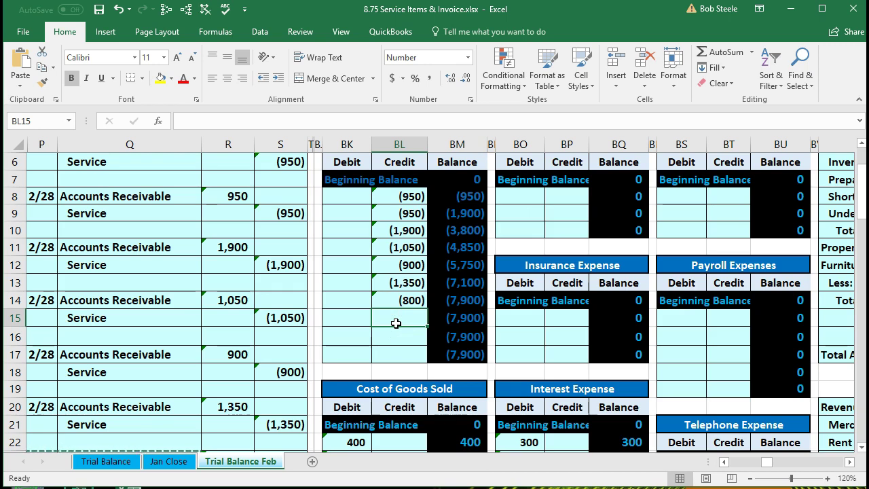
text(=)
scroll(397, 323, down, 3)
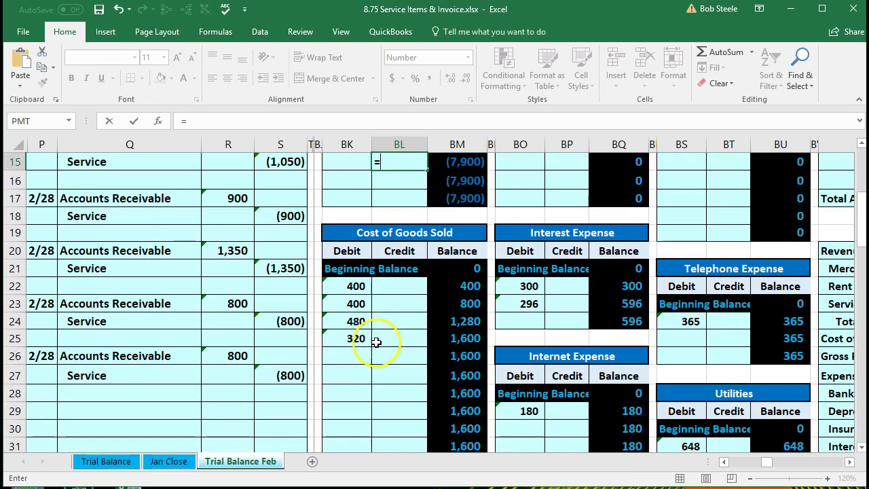
click(287, 378)
scroll(417, 370, up, 1)
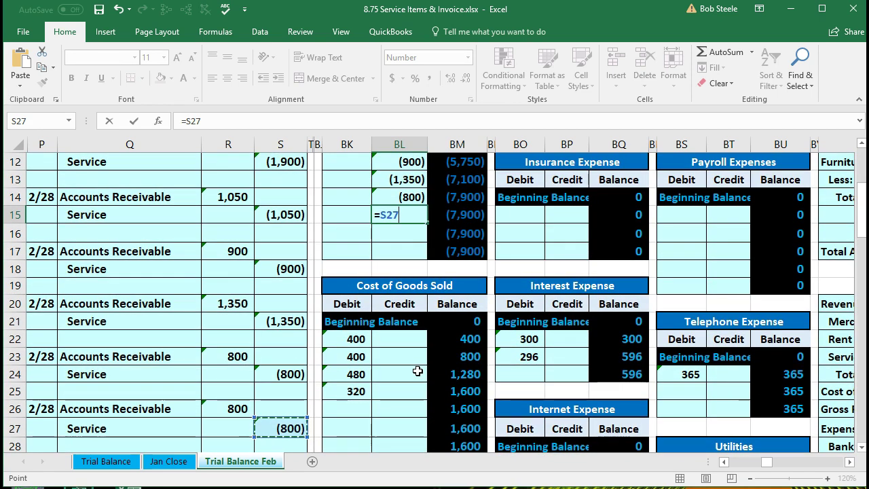
key(Return)
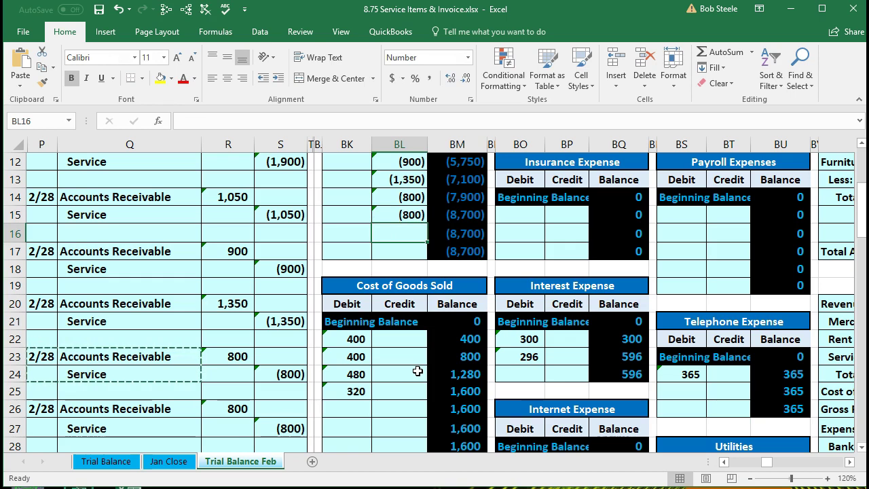
key(Left)
key(Left)
key(Left)
key(Left)
key(Left)
key(Left)
key(Left)
key(Left)
key(Left)
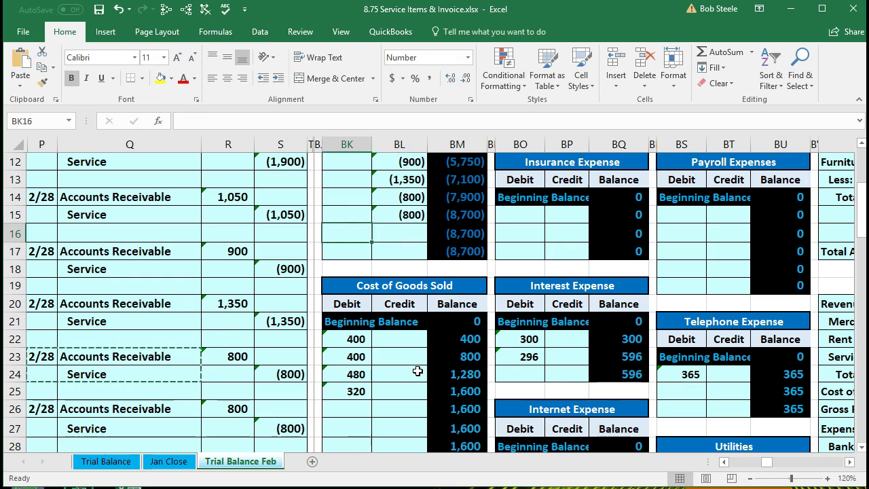
key(Left)
key(Left)
key(Left)
key(Left)
key(Left)
key(Left)
key(Left)
key(Left)
key(Left)
key(Left)
key(Left)
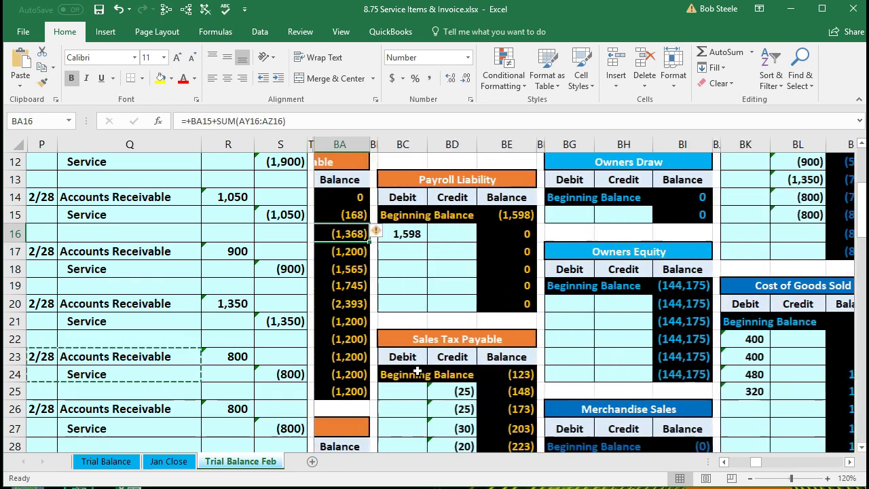
key(Left)
key(Left)
key(Left)
key(Left)
key(Left)
key(Left)
key(Left)
key(Left)
key(Left)
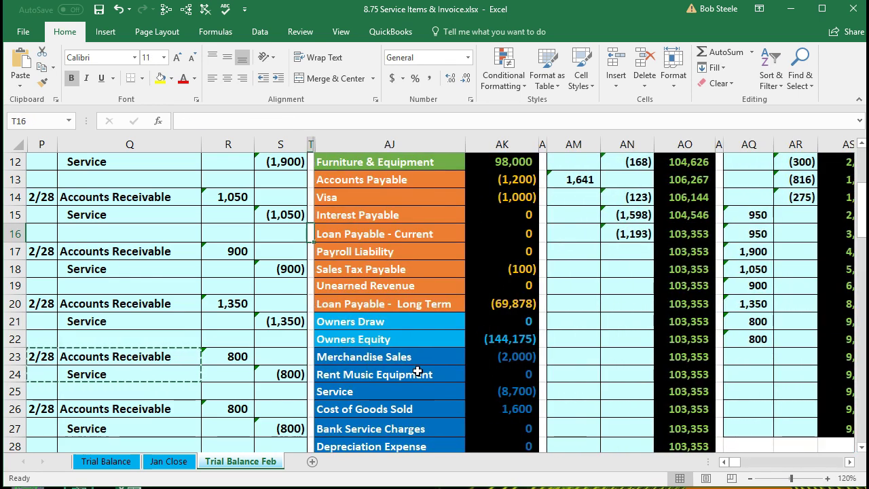
Step: Check the trial balance: the Service balance, debits minus credits of 0, and net income (7,561)
scroll(418, 371, down, 2)
click(493, 285)
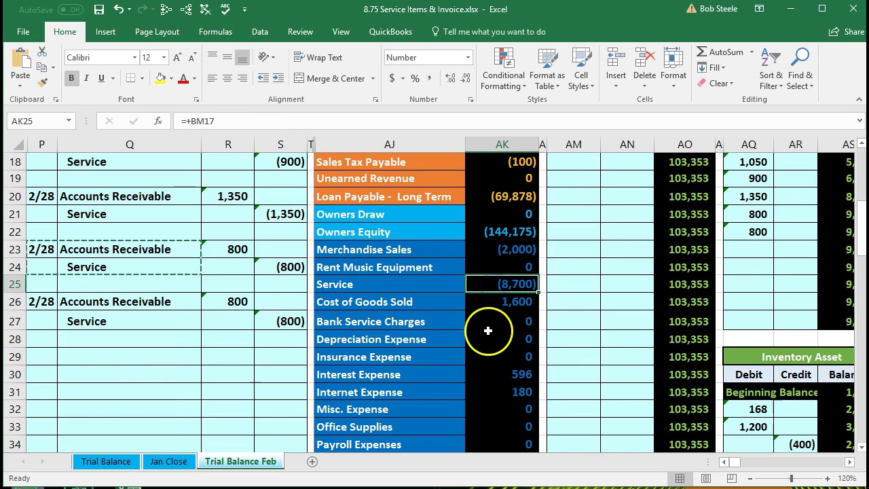
scroll(485, 330, down, 3)
click(492, 354)
click(493, 371)
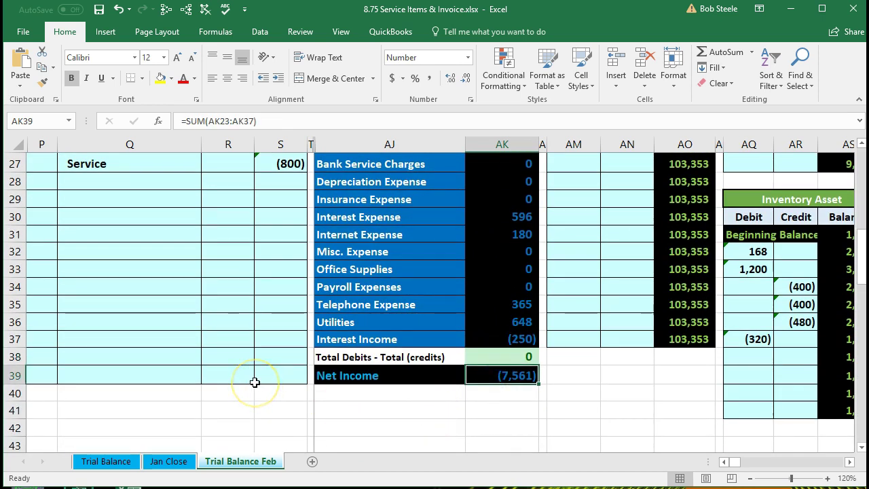
scroll(254, 383, up, 3)
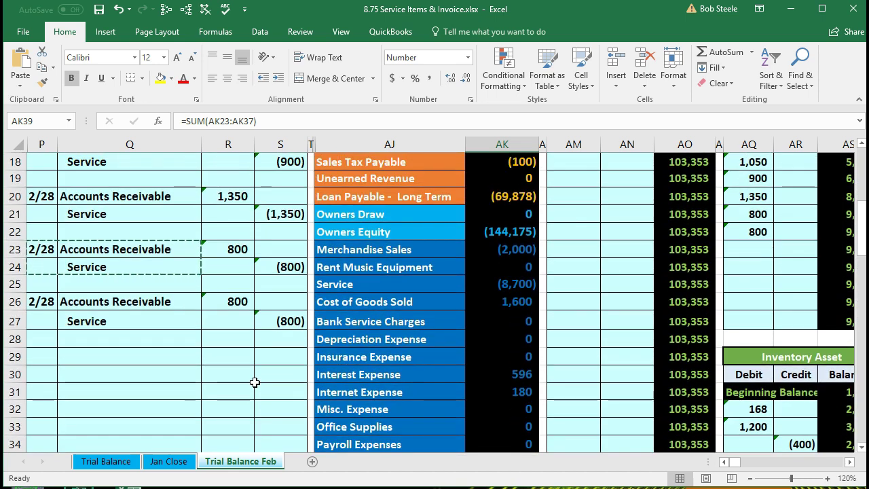
Step: Move across to the customer AR subsidiary ledgers, including the two blank ones
drag(171, 301, 206, 304)
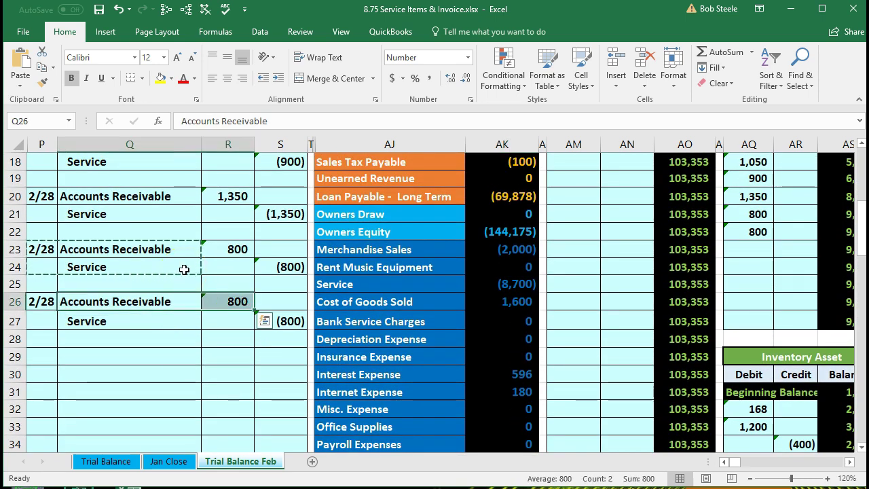
key(Right)
key(Right)
key(Right)
key(Right)
key(Right)
key(Right)
key(Right)
key(Right)
key(Right)
key(Right)
key(Right)
key(Right)
key(Right)
key(Right)
key(Right)
key(Right)
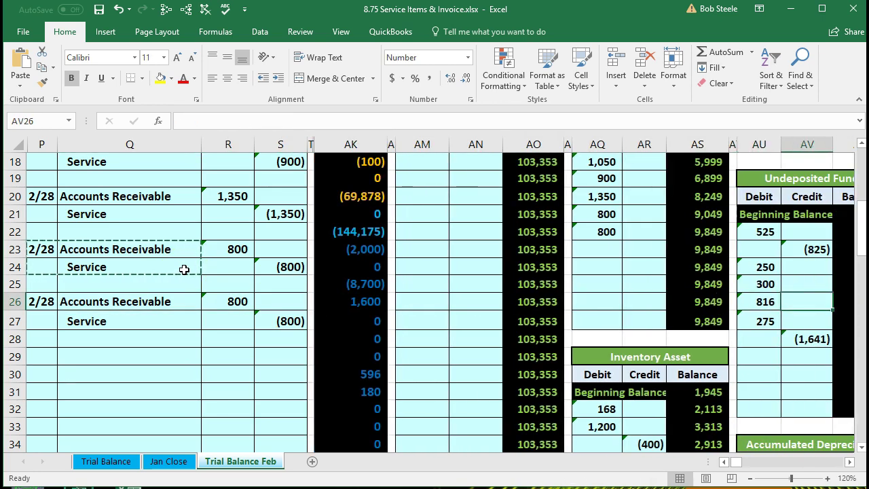
key(Right)
key(Right)
key(Right)
key(Right)
key(Right)
key(Right)
key(Right)
key(Right)
key(Right)
key(Right)
key(Right)
key(Right)
key(Right)
key(Right)
key(Right)
key(Right)
key(Right)
key(Right)
key(Right)
key(Right)
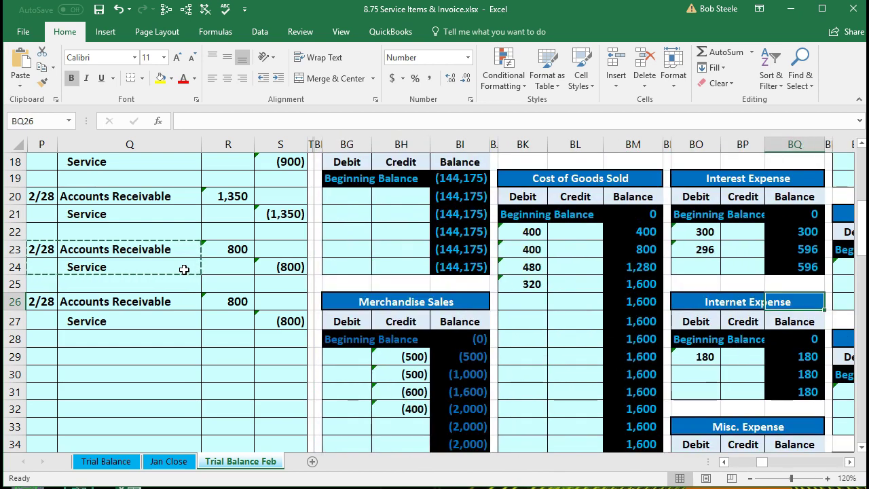
key(Right)
key(Right)
key(Right)
key(Right)
key(Right)
key(Right)
key(Right)
key(Right)
key(Right)
key(Right)
key(Right)
key(Right)
key(Right)
key(Right)
key(Right)
key(Right)
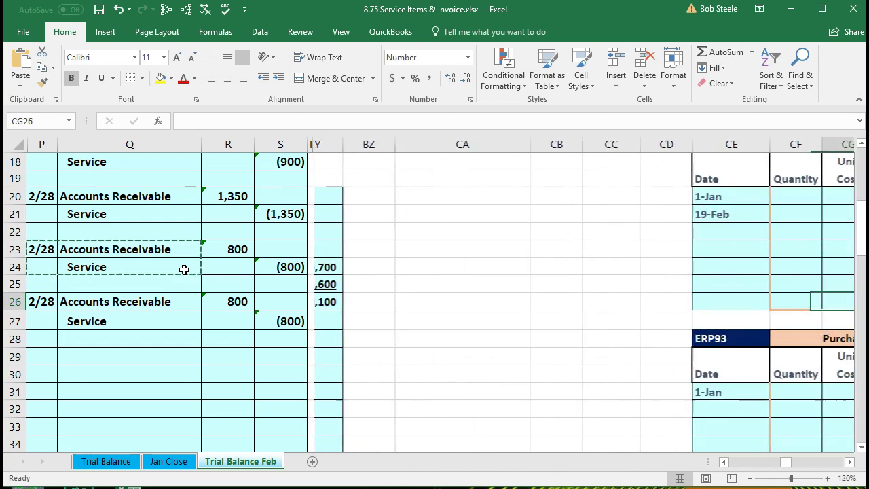
key(Right)
key(Right)
key(Right)
key(Right)
key(Right)
key(Right)
key(Right)
key(Right)
key(Right)
key(Right)
key(Right)
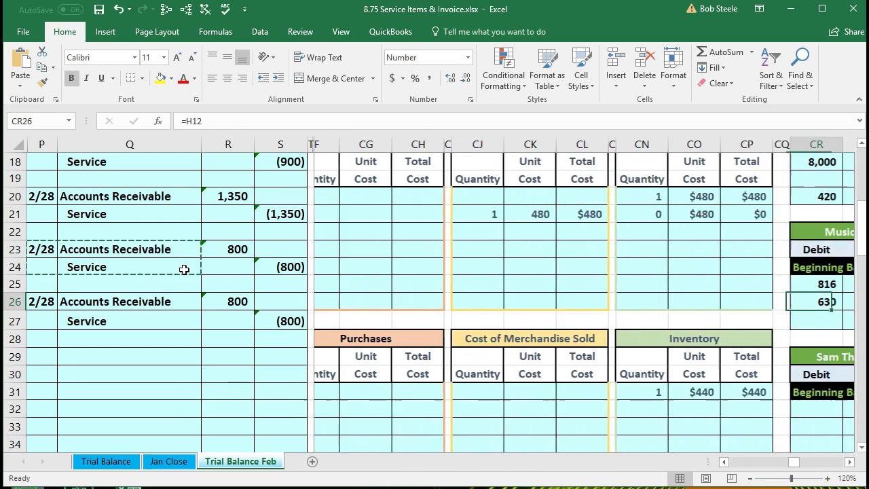
key(Right)
key(Right)
key(Right)
key(Right)
key(Right)
key(Right)
key(Right)
key(Right)
key(Right)
key(Right)
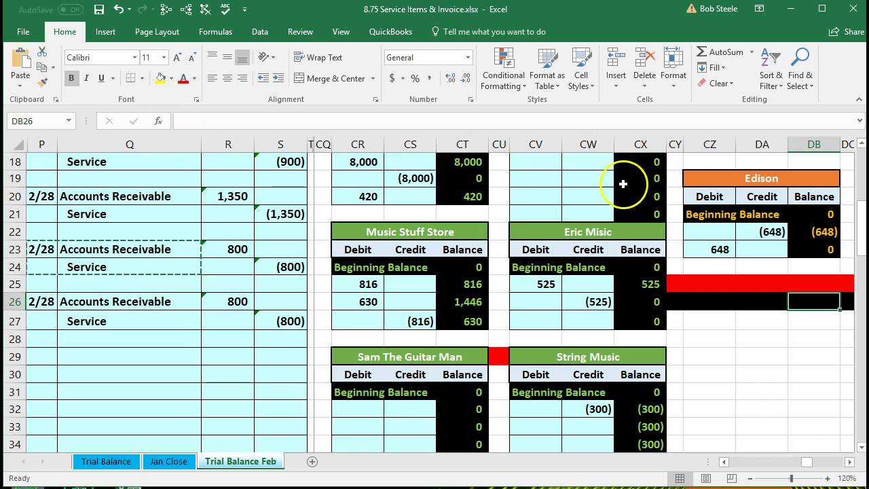
scroll(612, 278, down, 7)
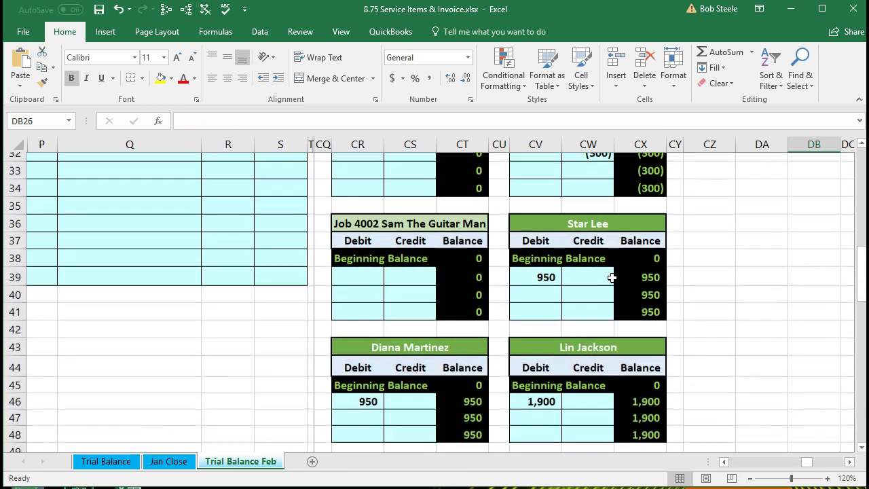
scroll(612, 278, down, 6)
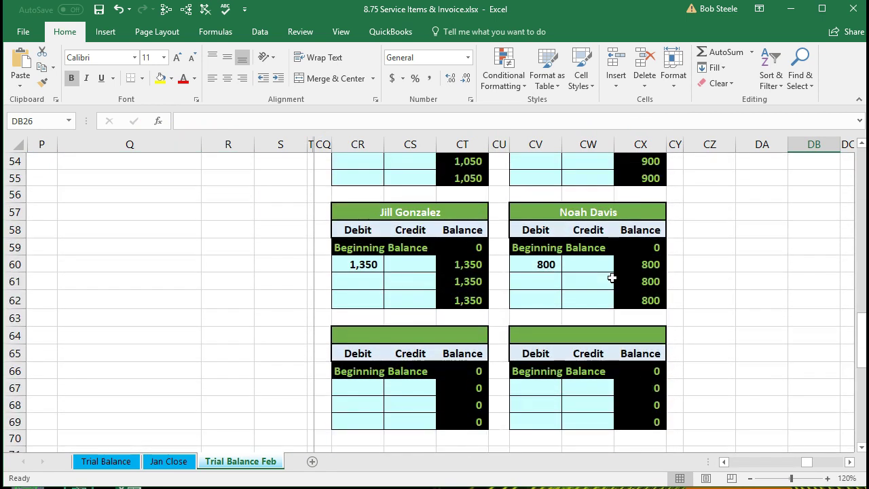
Step: Enter the new customer's name as the heading of blank ledger cell CR64
click(364, 286)
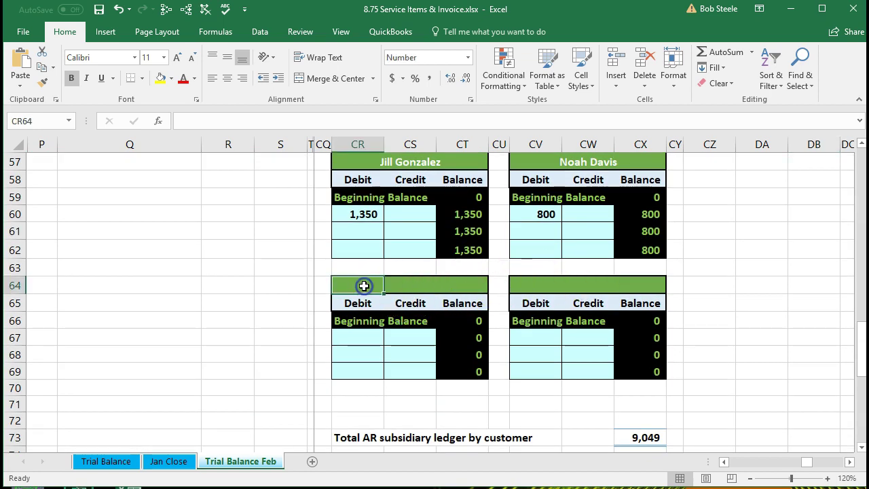
text(P)
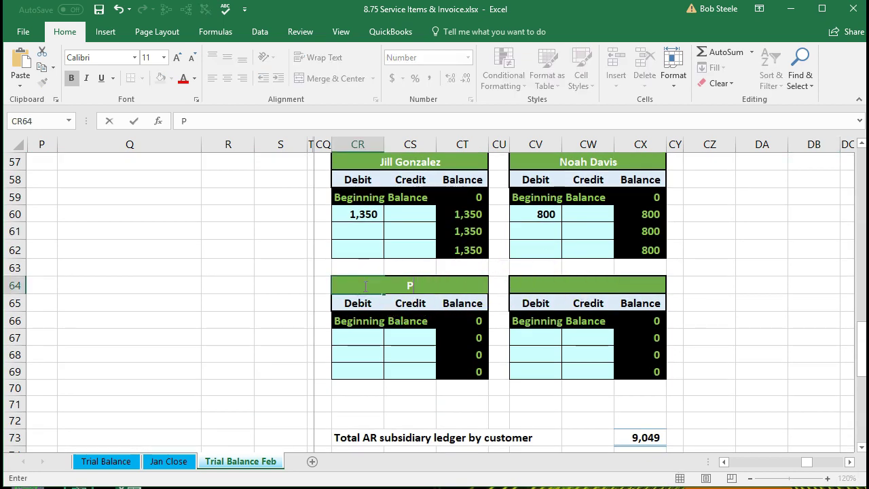
text(am)
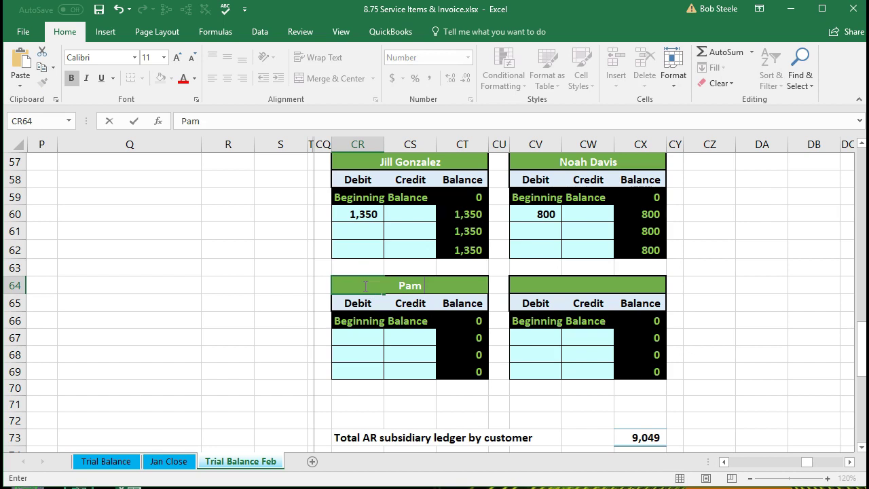
key(BackSpace)
key(BackSpace)
text(Smith)
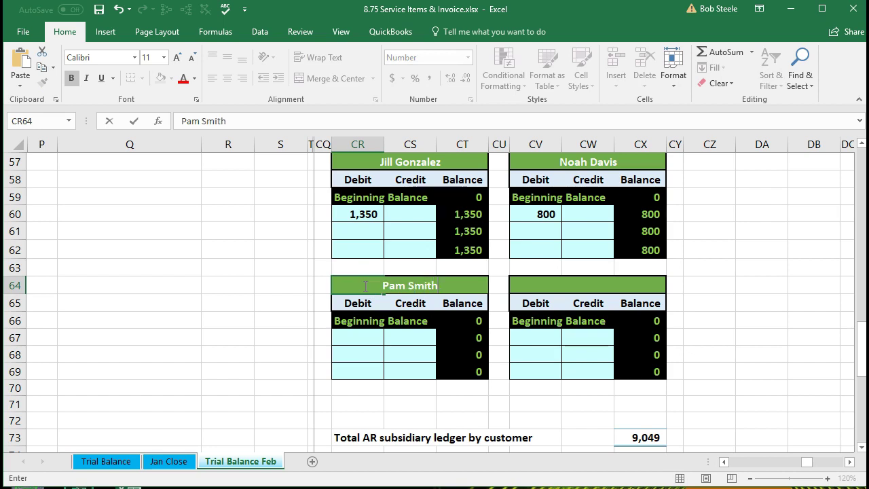
key(Return)
Step: Review the new ledger heading and its first debit row, CR67
click(364, 286)
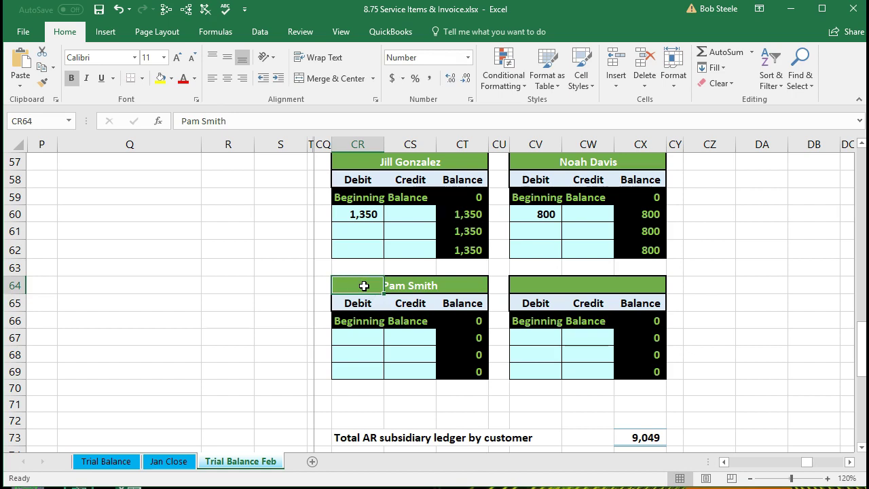
click(349, 337)
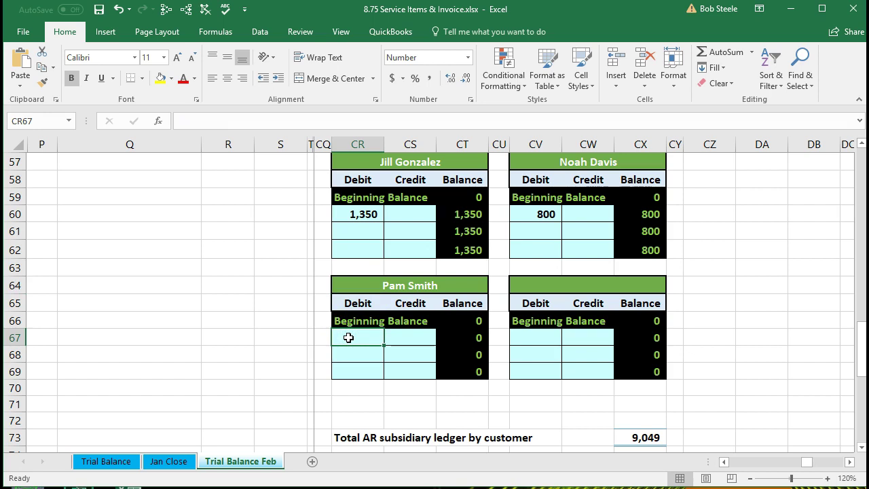
click(357, 285)
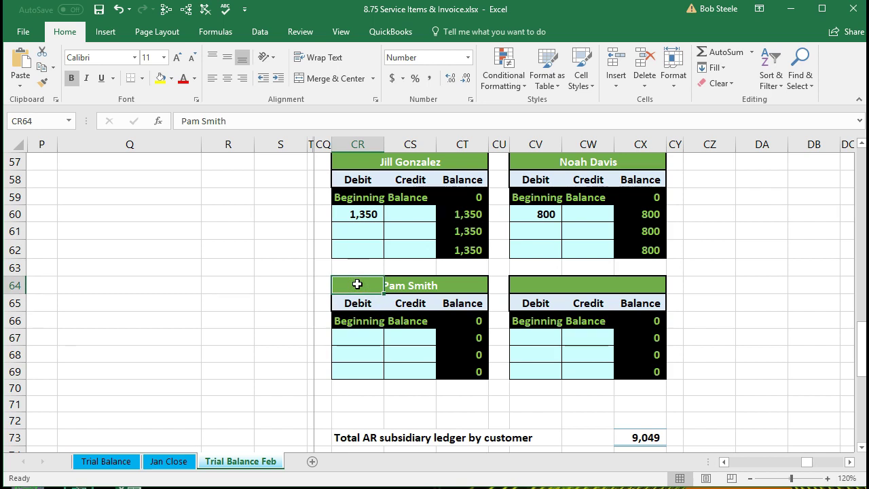
click(359, 336)
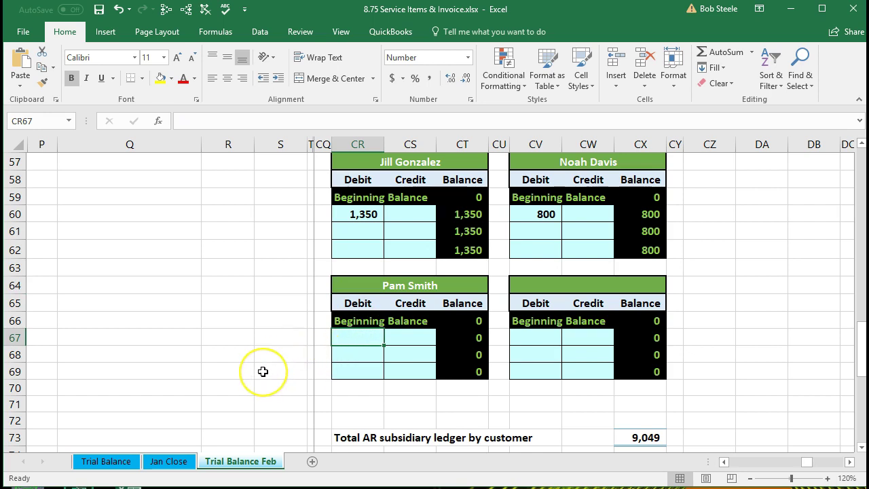
scroll(263, 372, up, 2)
scroll(263, 371, up, 9)
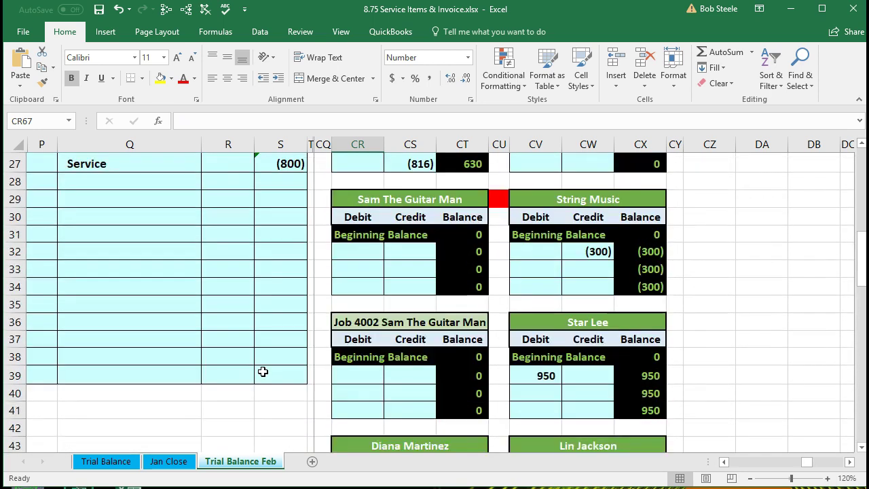
scroll(263, 371, up, 2)
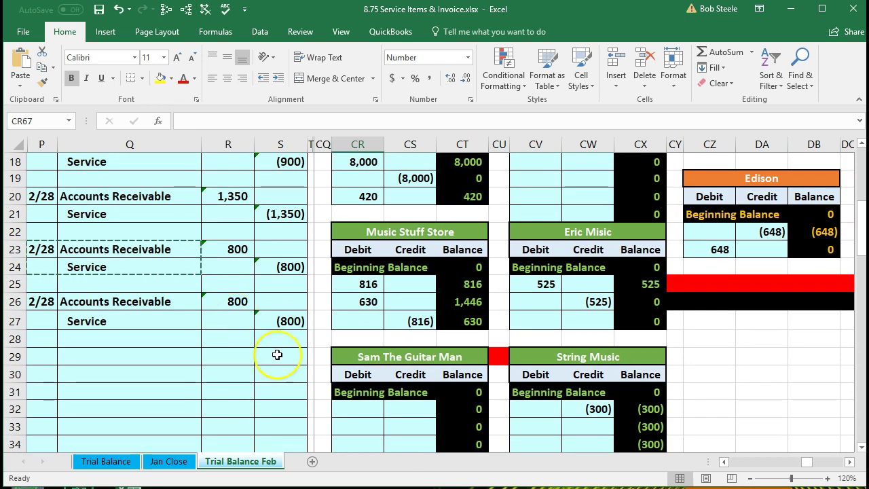
scroll(277, 355, down, 14)
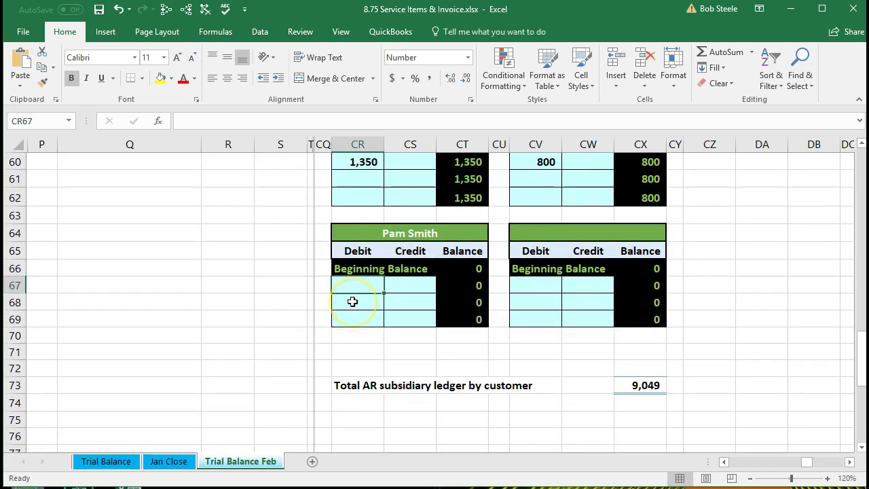
Step: Link CR67 to R26 so the new customer's ledger shows an 800 debit
text(=)
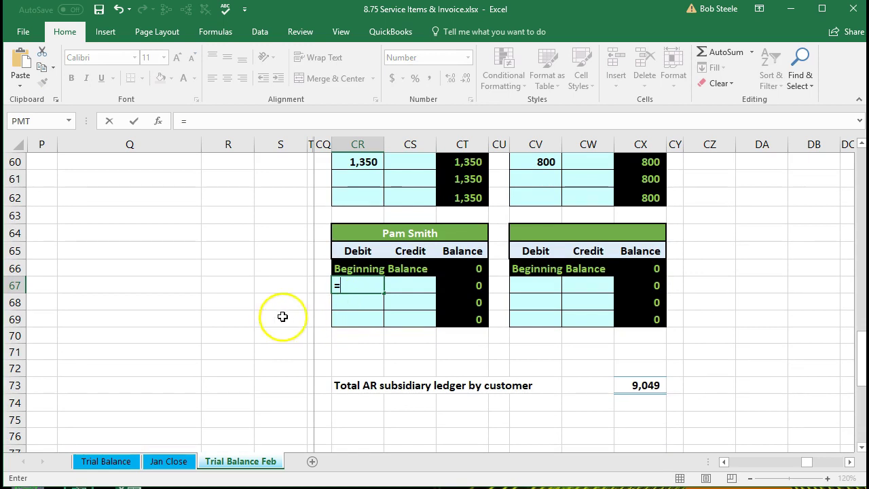
scroll(278, 321, up, 8)
scroll(278, 322, up, 5)
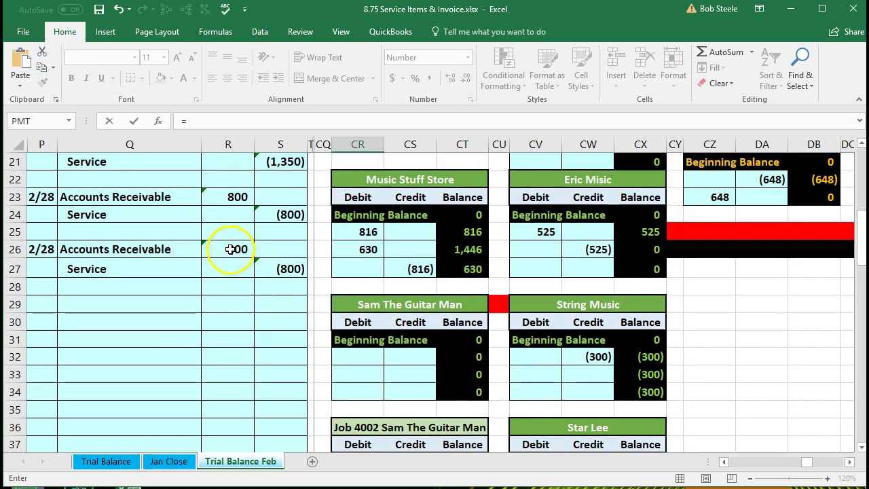
click(231, 249)
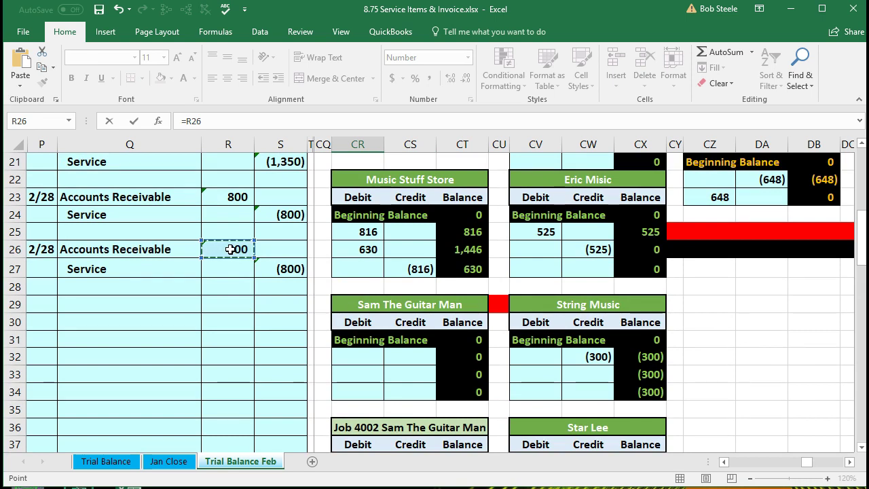
key(Return)
Step: Check that the CX73 AR subsidiary total formula now reads 9,849
scroll(448, 349, down, 3)
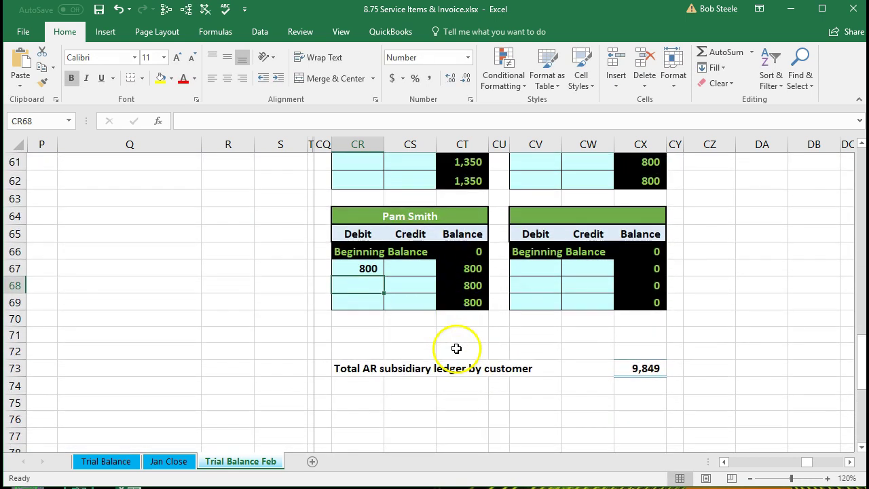
double_click(639, 367)
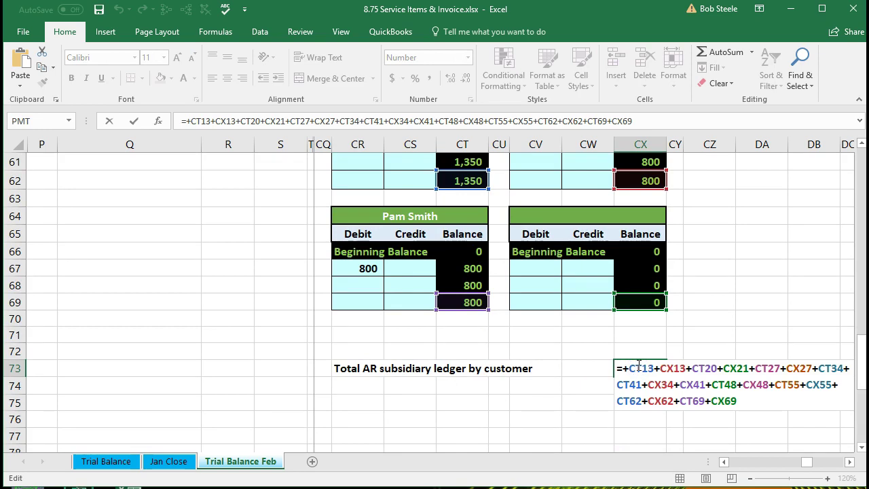
key(Return)
click(639, 367)
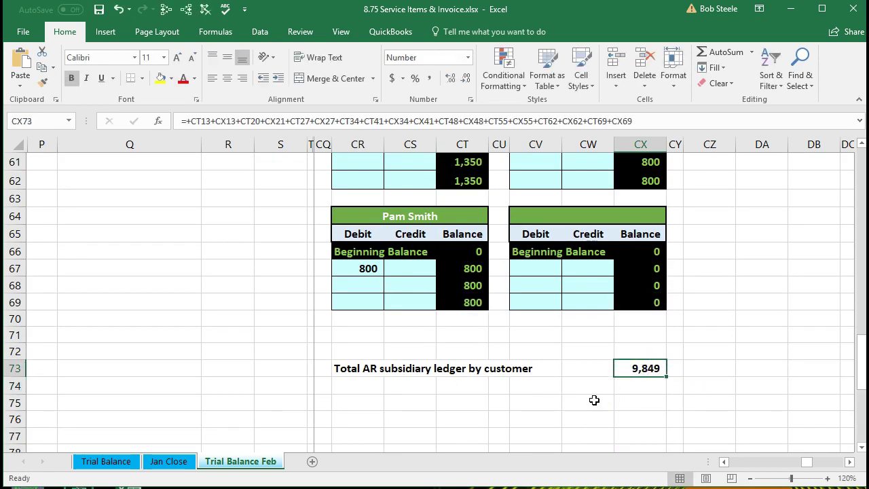
scroll(594, 400, up, 20)
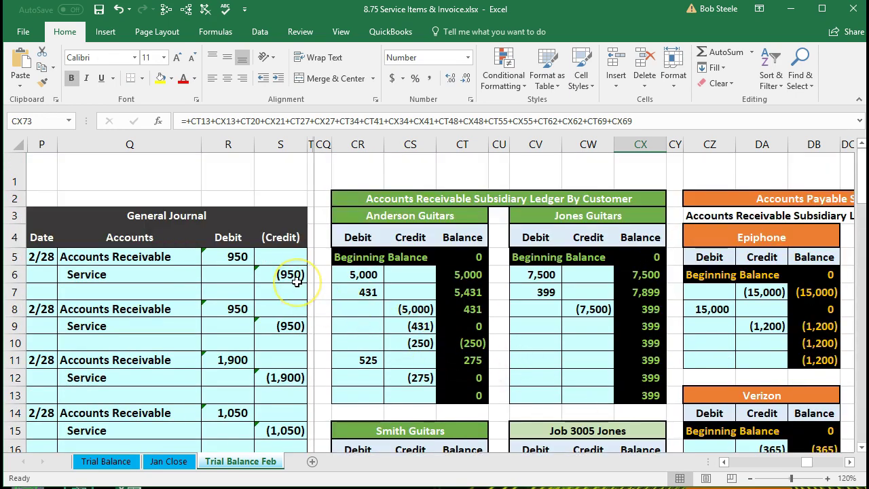
click(297, 279)
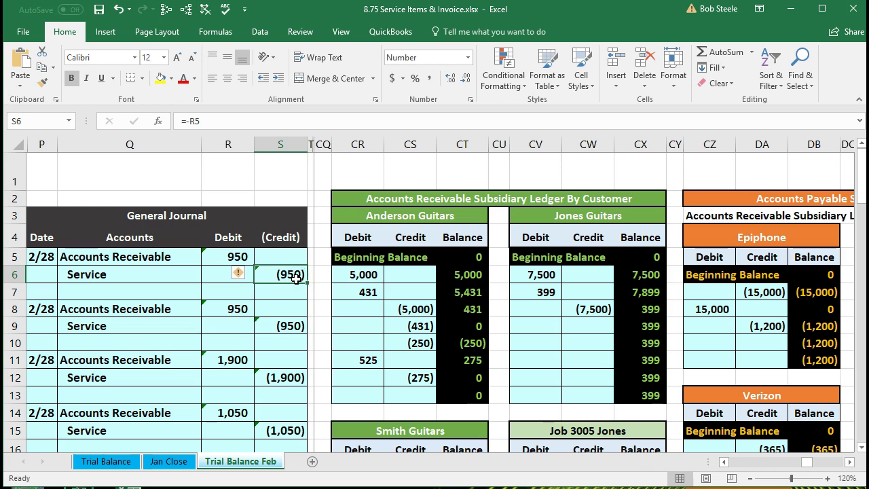
key(Right)
key(Right)
key(Right)
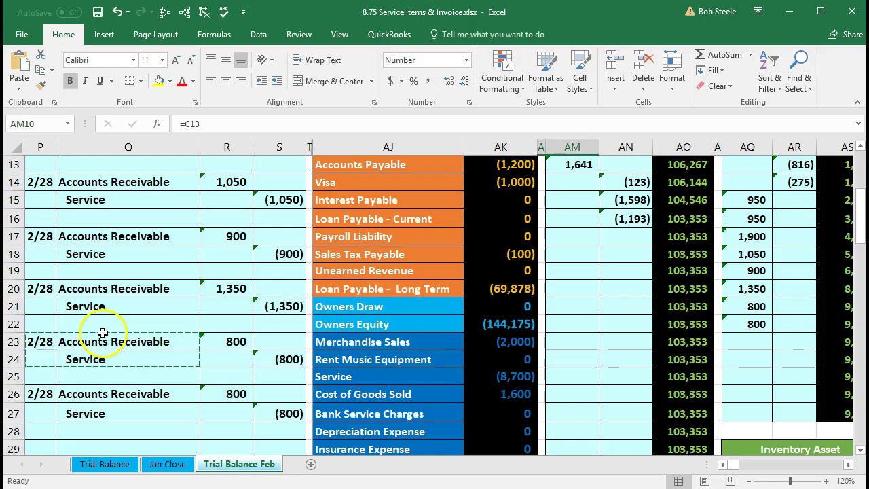
Step: Copy the P26:Q27 journal entry and paste it into rows 29–30
click(97, 333)
scroll(97, 334, down, 1)
click(100, 367)
scroll(100, 370, down, 1)
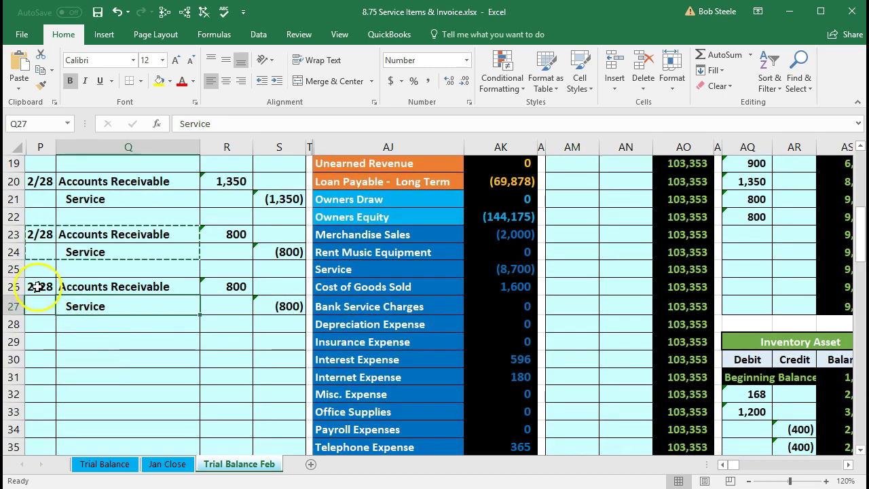
click(37, 287)
drag(37, 287, 105, 304)
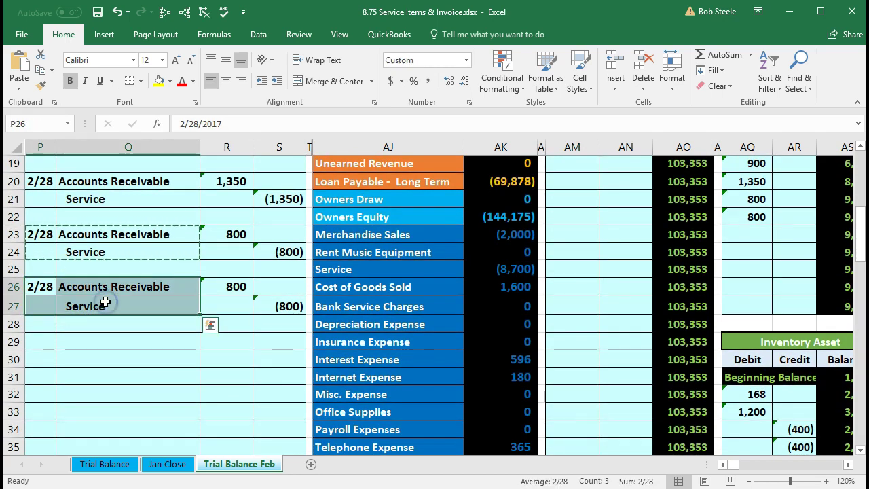
right_click(106, 304)
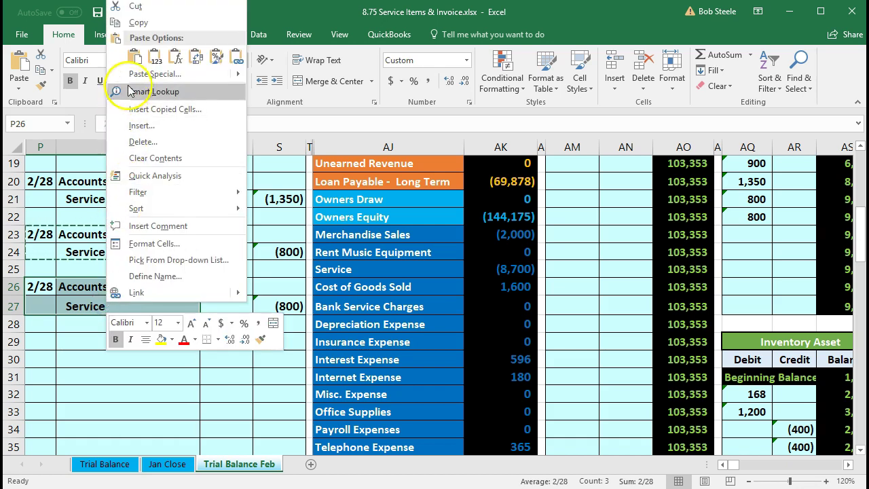
click(129, 21)
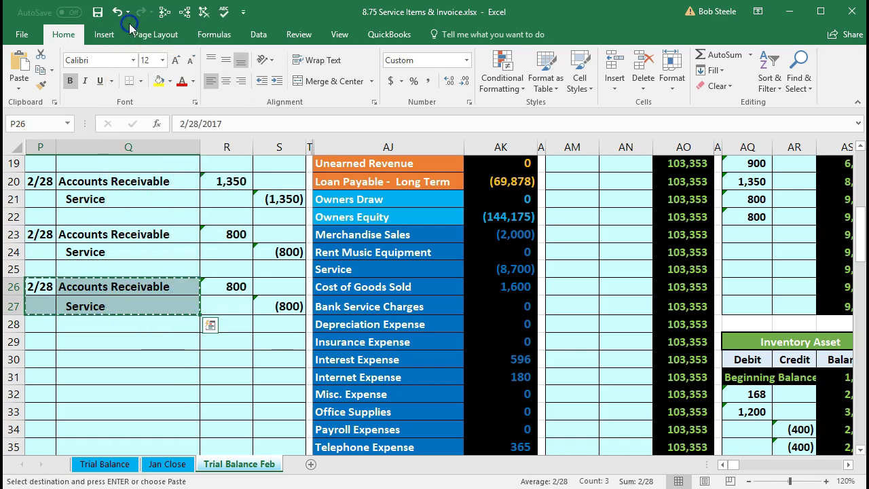
click(45, 340)
right_click(44, 342)
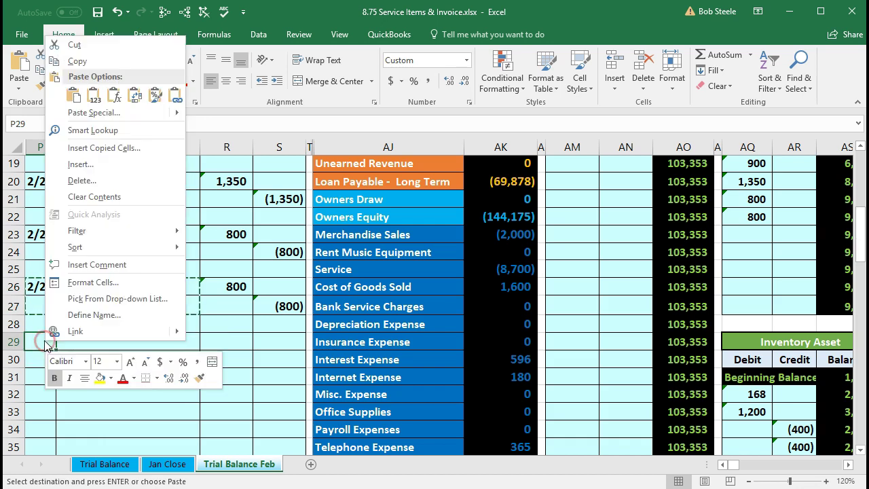
click(74, 96)
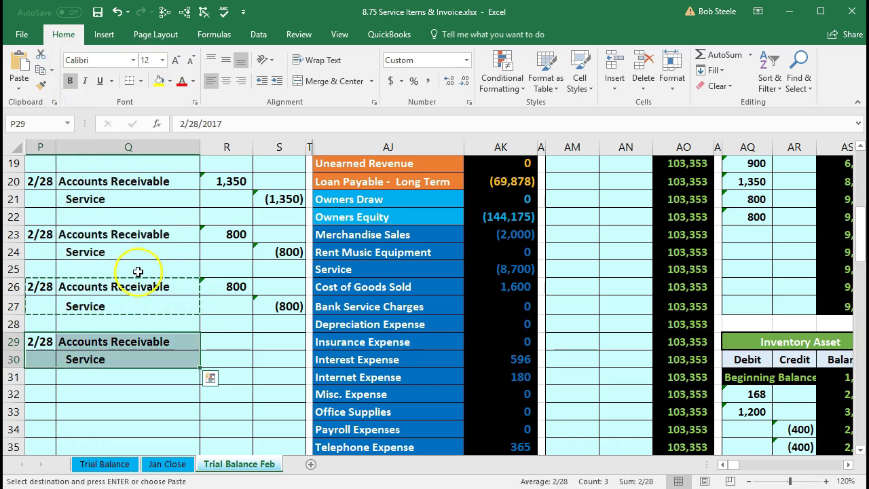
Step: Enter a debit of =100*6 (600) in R29 and a credit of =-R29 in S30
click(231, 344)
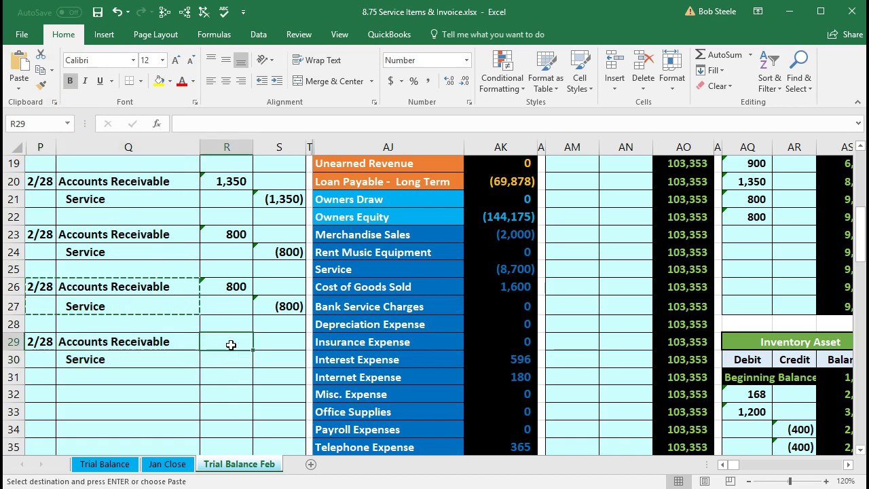
text(=100*6)
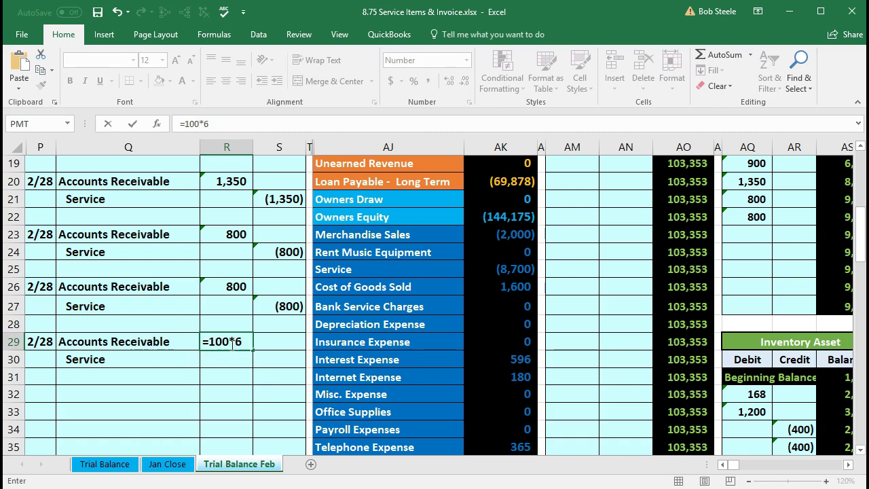
key(Return)
key(Right)
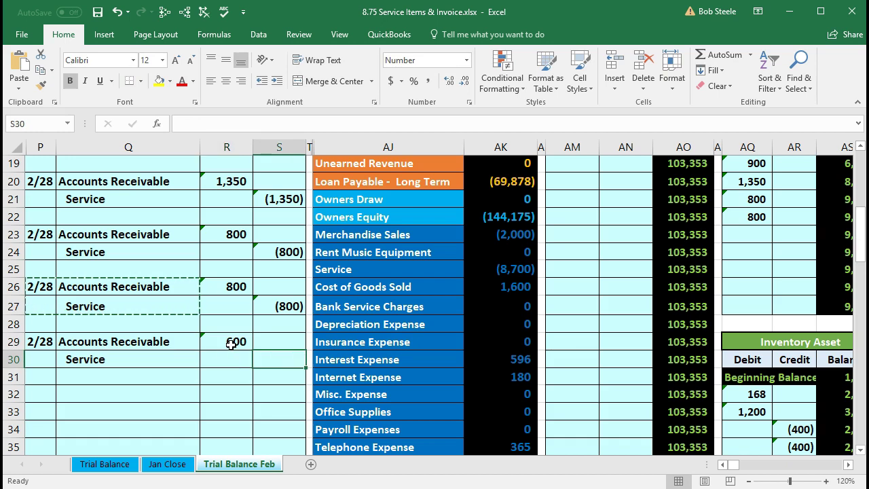
text(-)
key(Left)
key(Up)
key(Return)
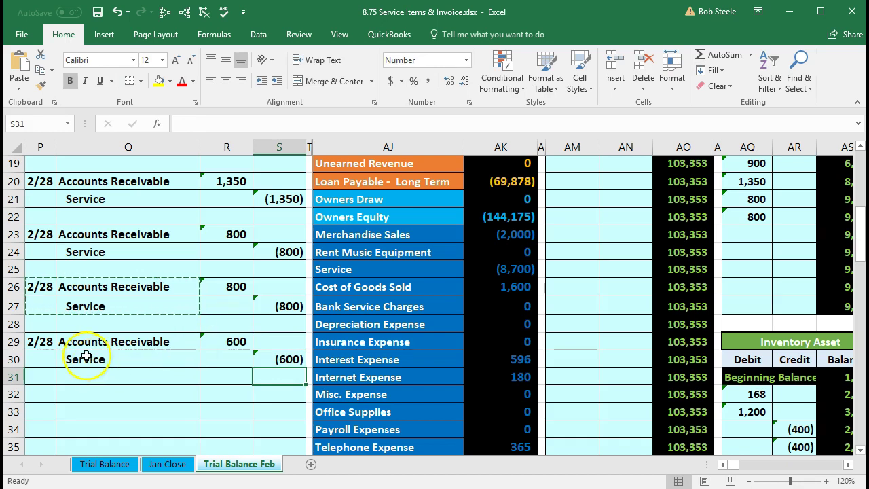
click(114, 344)
drag(200, 337, 217, 340)
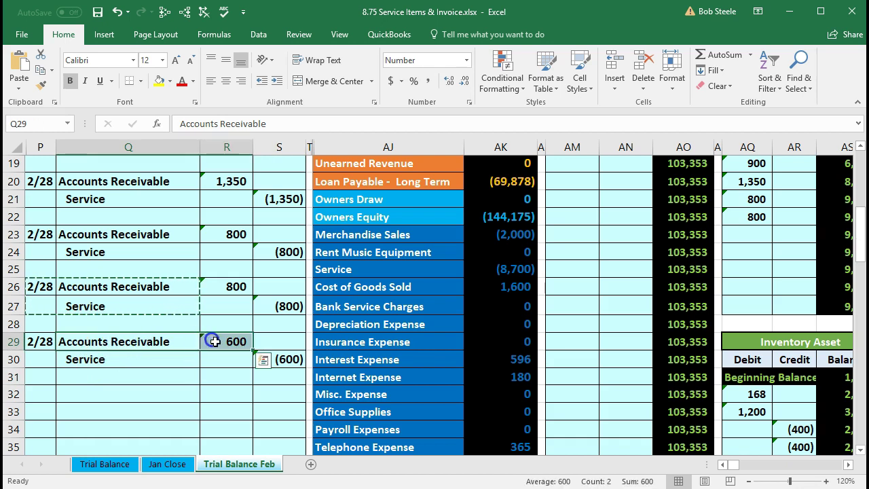
Step: Link the next empty Accounts Receivable ledger debit to R29, raising the balance to 10,449
scroll(339, 383, up, 5)
scroll(340, 383, up, 1)
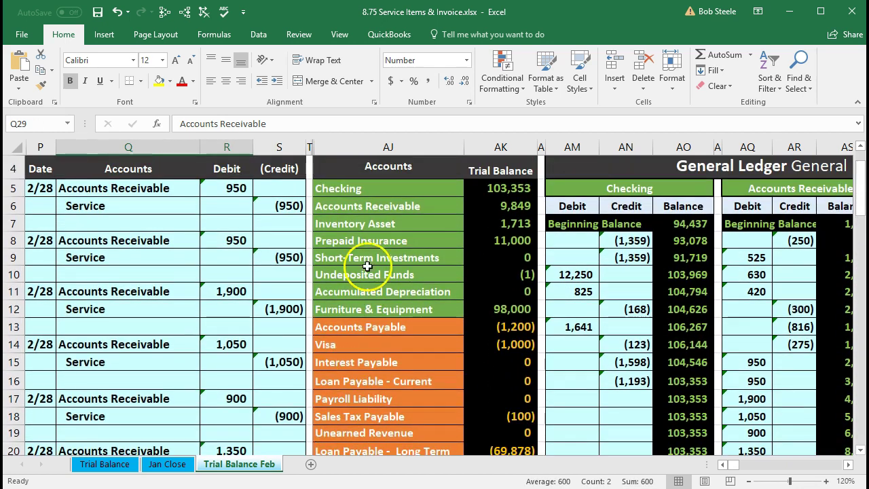
click(388, 207)
key(Right)
key(Right)
key(Right)
key(Right)
key(Right)
key(Right)
key(Right)
key(Right)
key(Right)
key(Right)
key(Right)
key(Right)
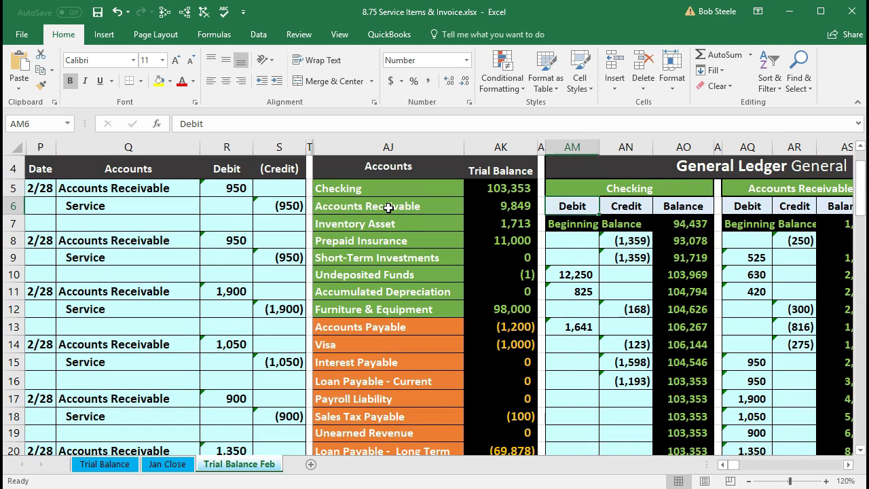
key(Right)
key(Right)
key(Right)
key(Right)
key(Right)
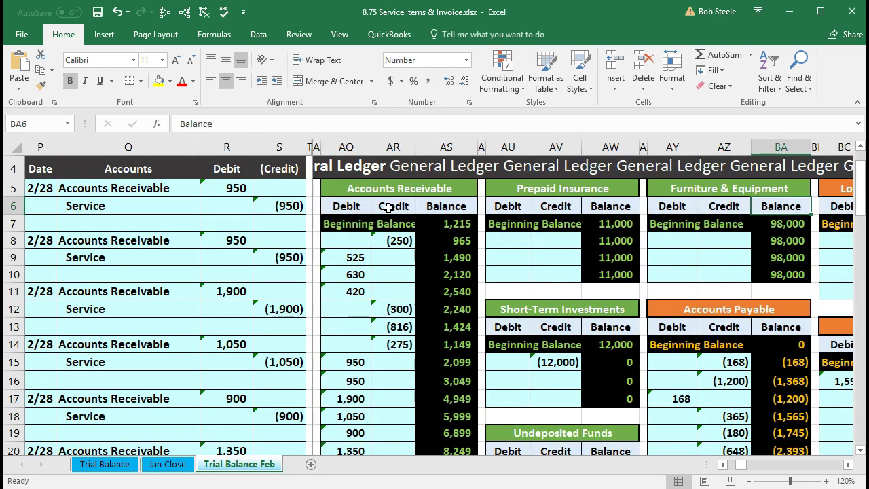
scroll(398, 285, down, 3)
click(359, 343)
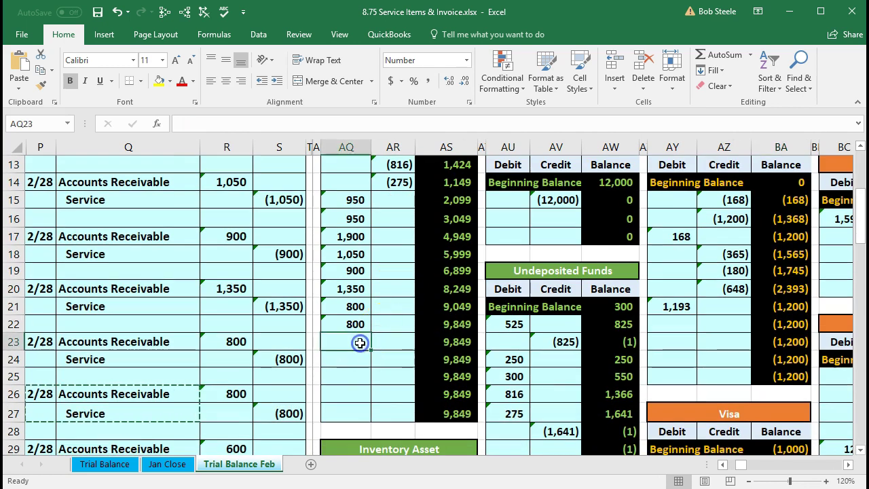
scroll(360, 344, down, 1)
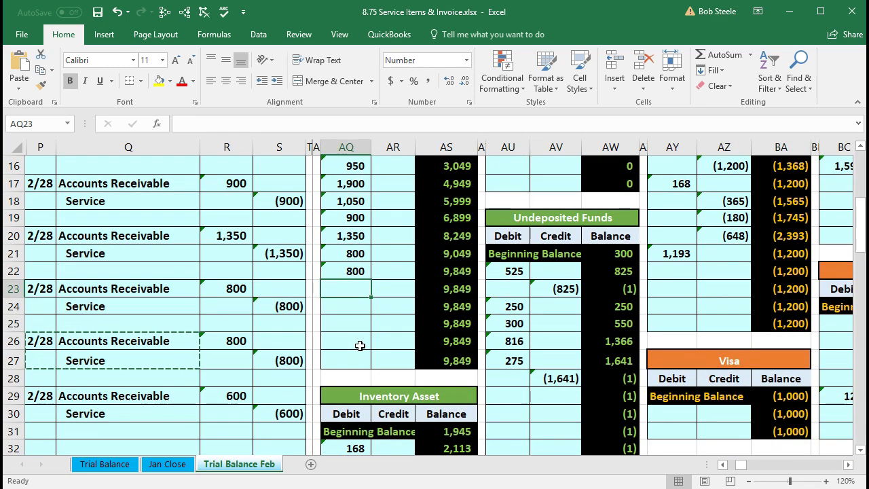
scroll(360, 346, down, 1)
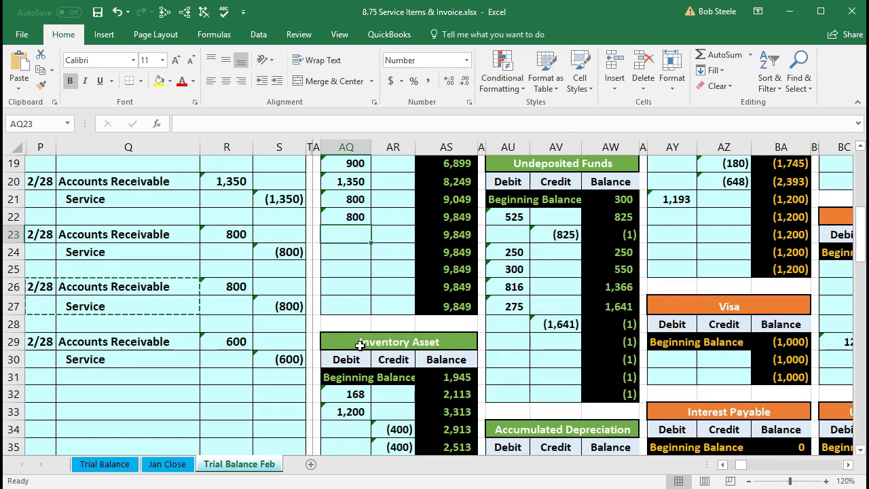
text(=)
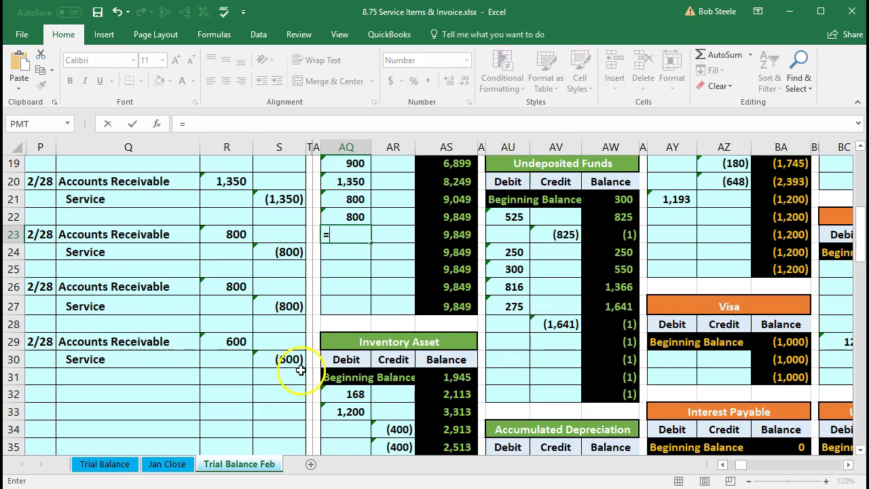
click(231, 341)
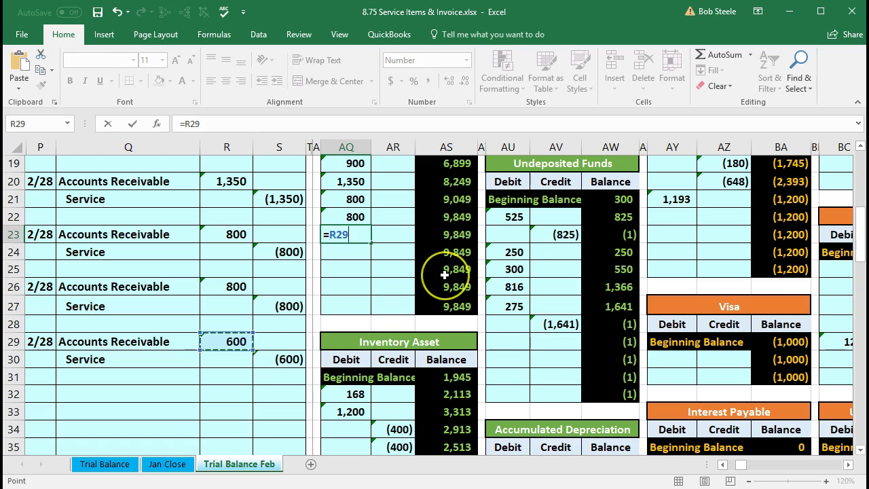
key(Return)
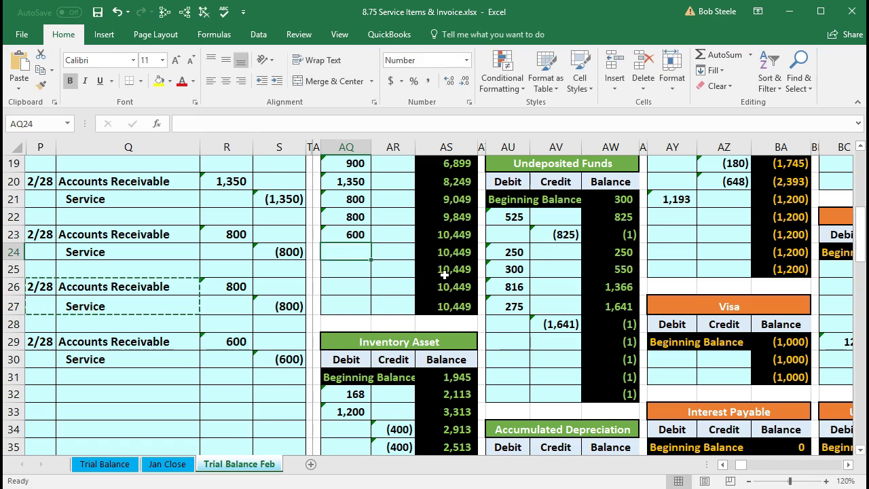
Step: Jump right across the general ledger accounts toward the Service ledger
drag(169, 359, 258, 359)
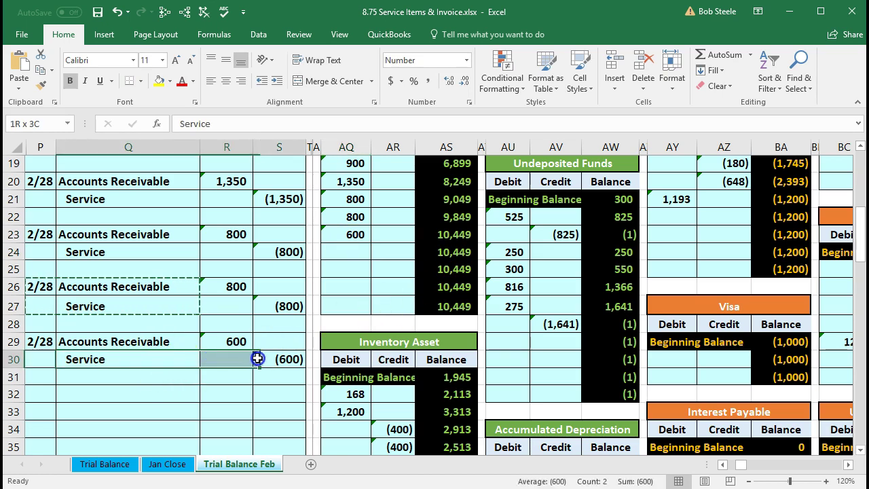
click(410, 286)
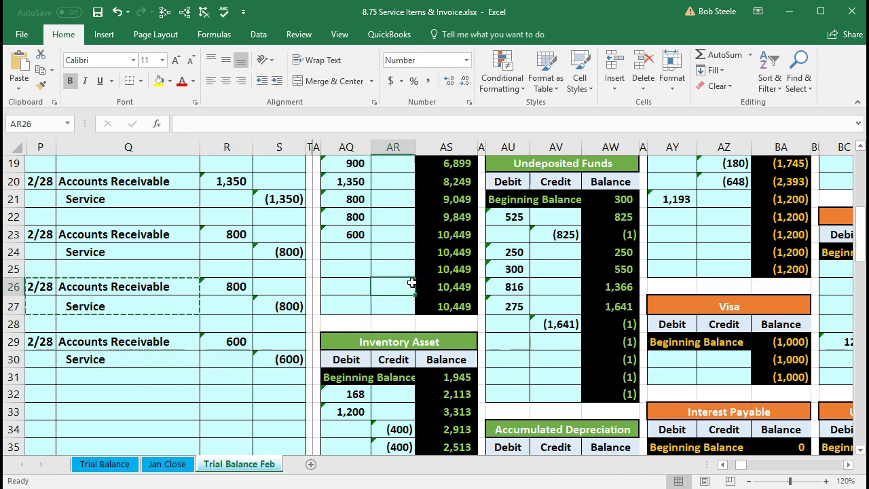
key(Right)
key(Right)
key(Right)
key(Right)
key(Right)
key(Right)
key(Right)
key(Right)
key(Right)
key(Right)
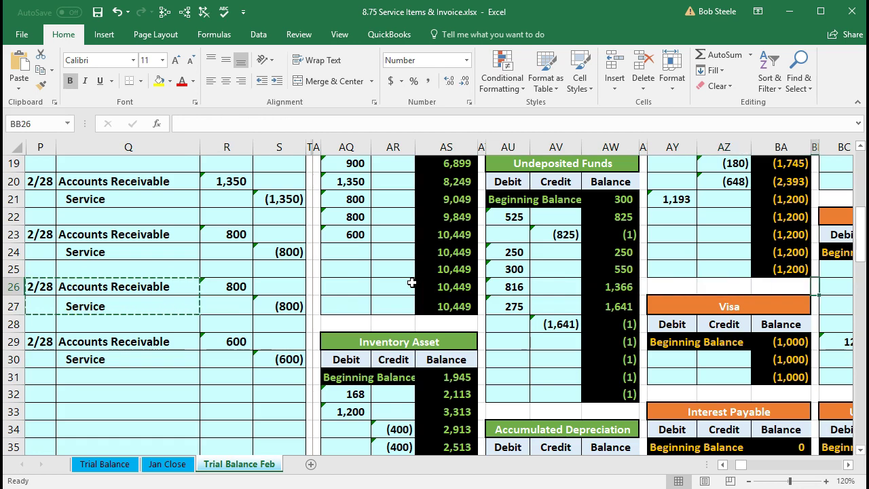
key(Right)
key(Right)
key(Right)
key(Right)
key(Right)
key(Right)
key(Right)
key(Right)
key(Right)
key(Right)
key(Right)
key(Right)
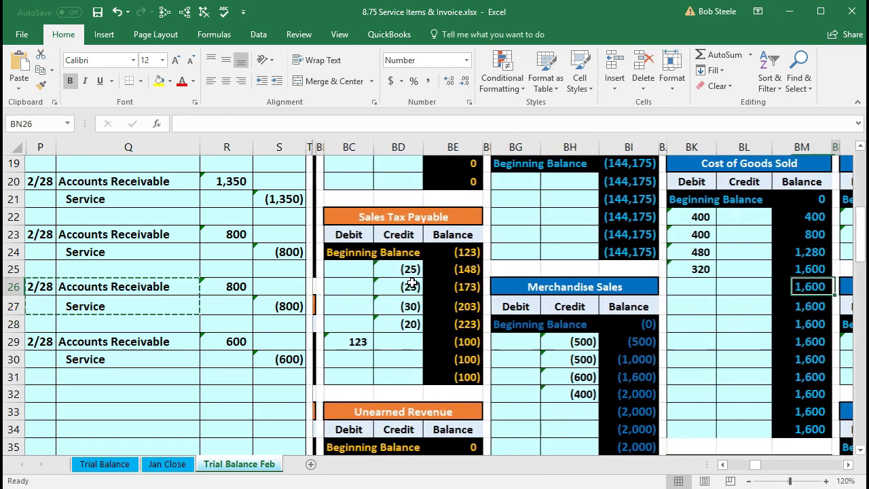
key(Right)
key(Right)
key(Right)
key(Right)
key(Right)
key(Right)
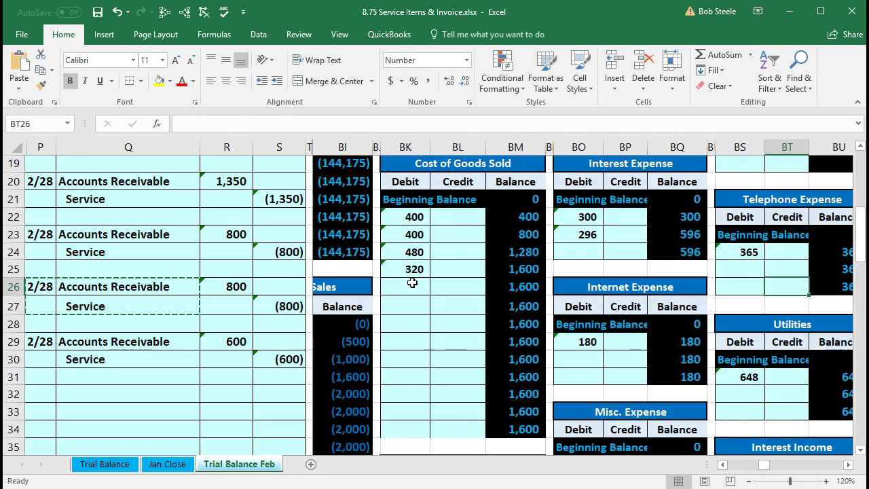
Step: Link Service ledger cell BL16 to S30 for a (600) credit, then head back toward the journal
scroll(412, 283, up, 5)
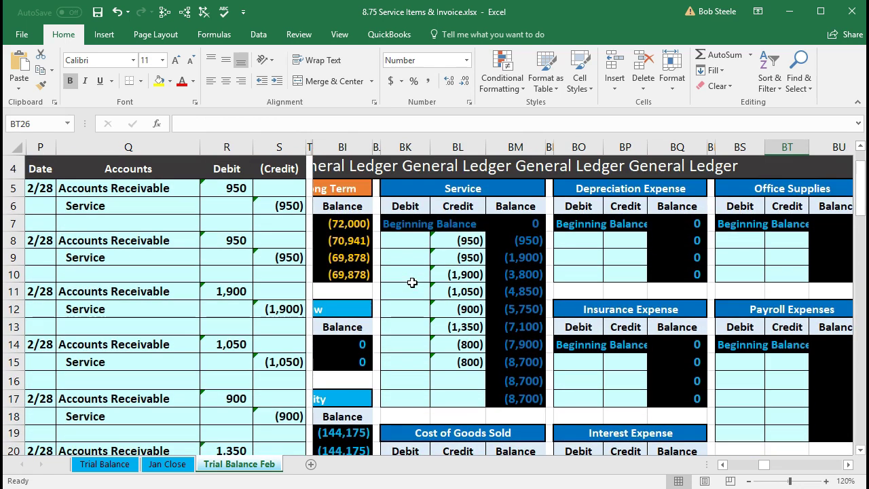
click(452, 380)
scroll(452, 380, down, 3)
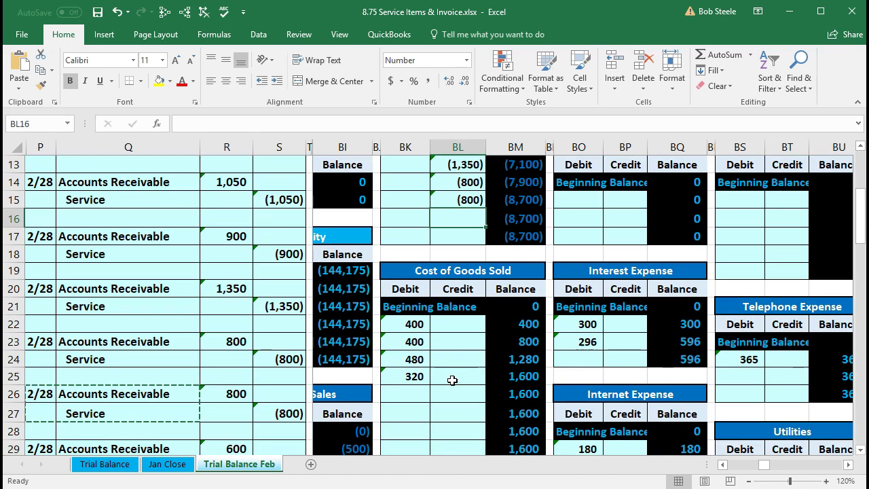
scroll(452, 380, down, 1)
scroll(453, 380, up, 1)
scroll(452, 380, down, 1)
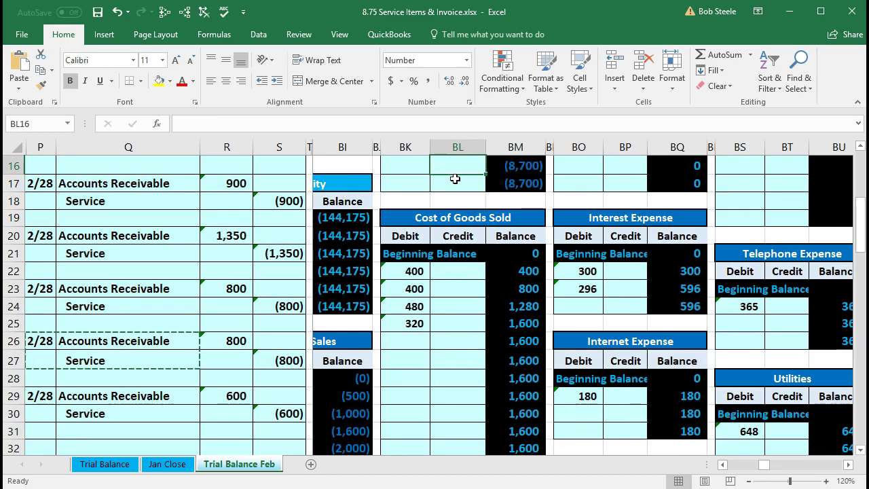
text(=)
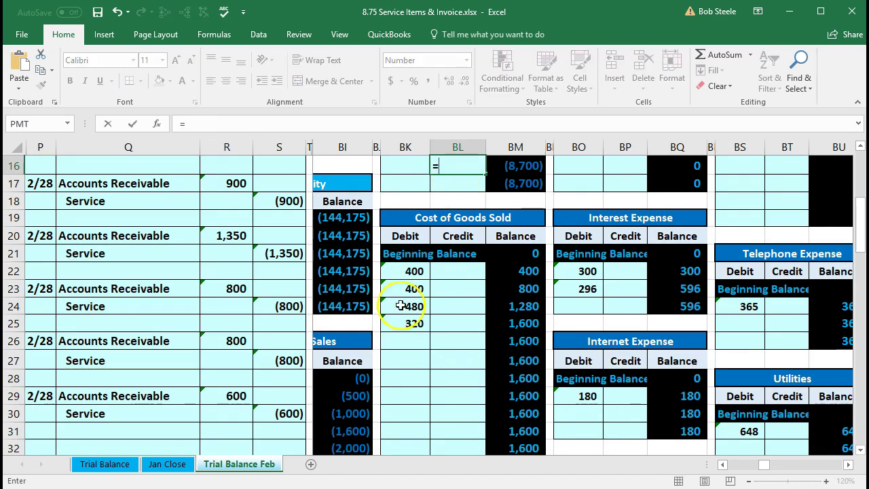
click(292, 407)
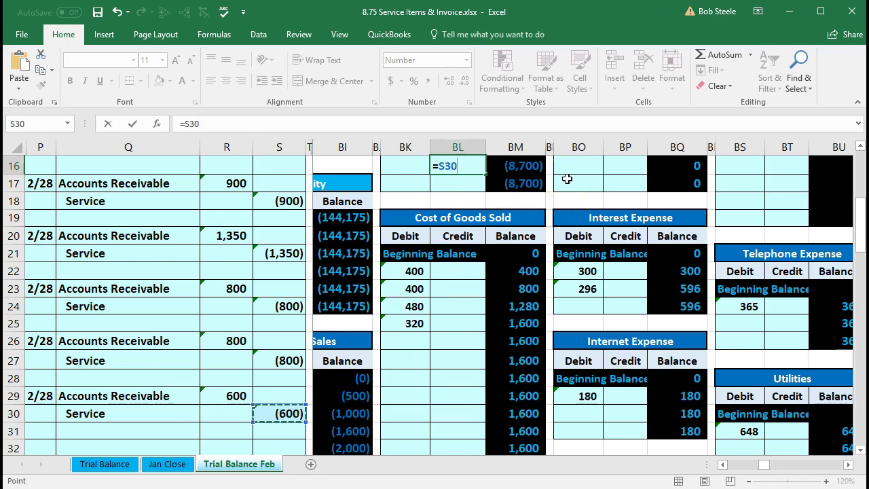
key(Return)
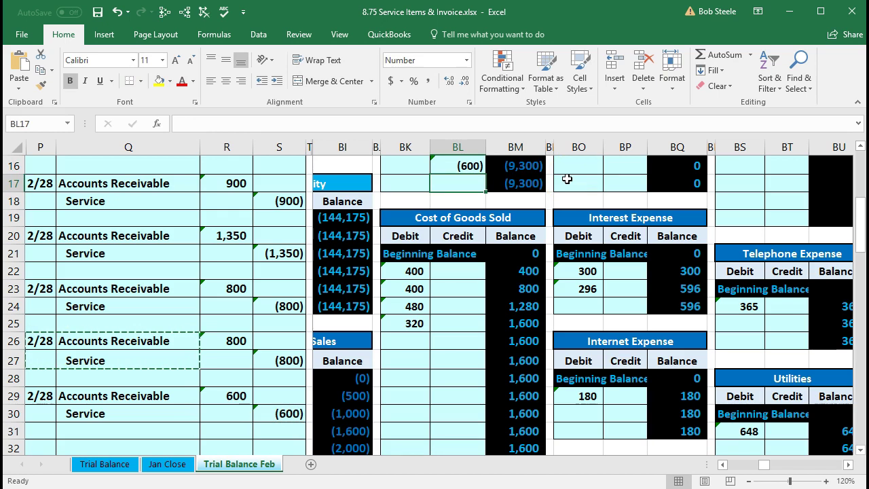
key(Up)
key(Left)
key(Left)
key(Left)
key(Left)
key(Left)
key(Left)
key(Left)
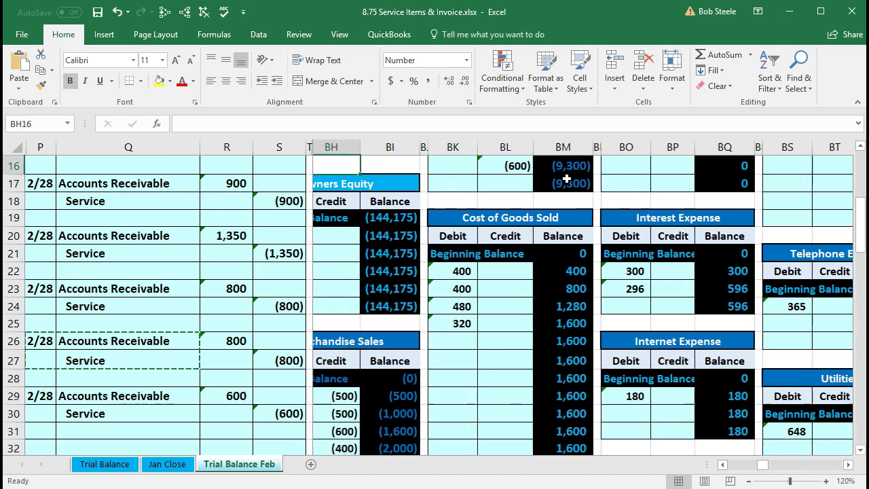
key(Left)
key(Left)
key(Left)
key(Left)
key(Left)
key(Left)
key(Left)
key(Left)
key(Left)
key(Left)
key(Left)
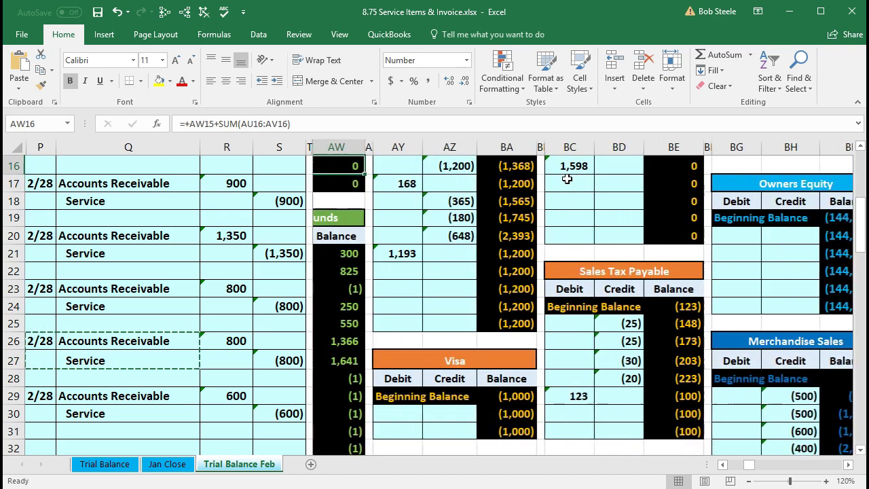
Step: Check the trial balance: Service at (9,300), debits minus credits at 0, and the Net Income SUM formula
key(Left)
key(Left)
key(Left)
key(Left)
key(Left)
key(Left)
key(Left)
key(Left)
key(Left)
key(Left)
key(Left)
key(Left)
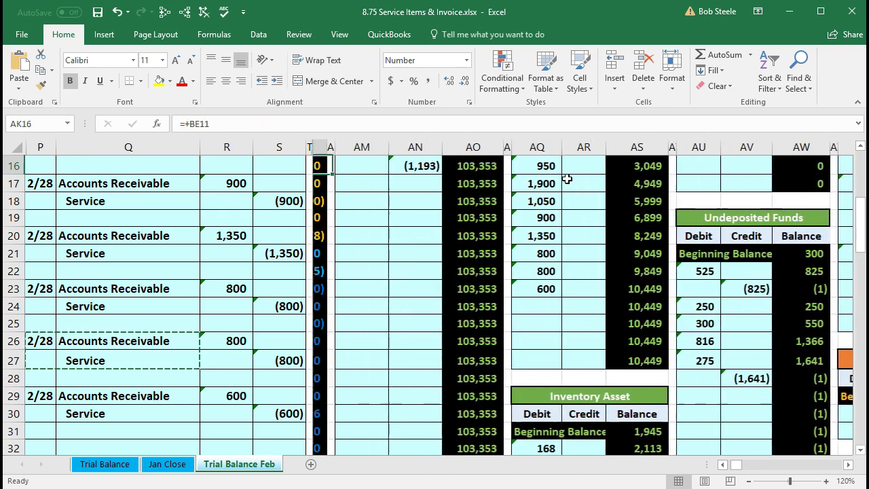
key(Left)
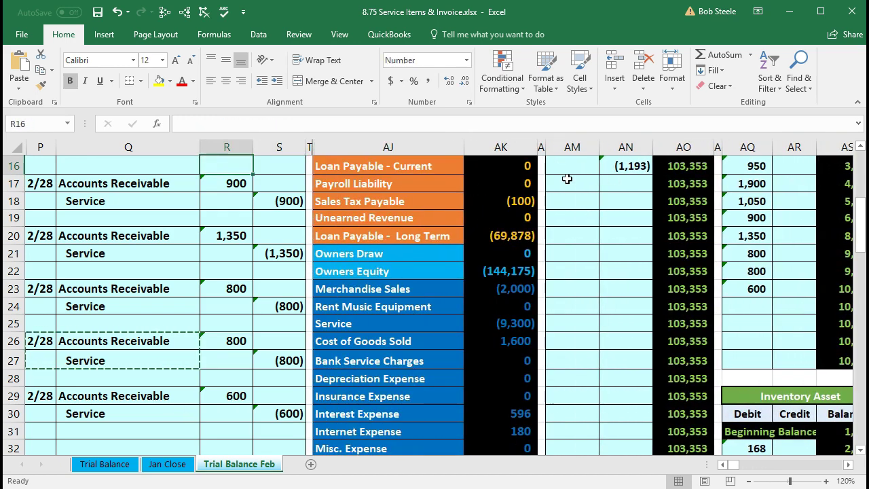
click(520, 324)
scroll(520, 323, down, 4)
click(513, 345)
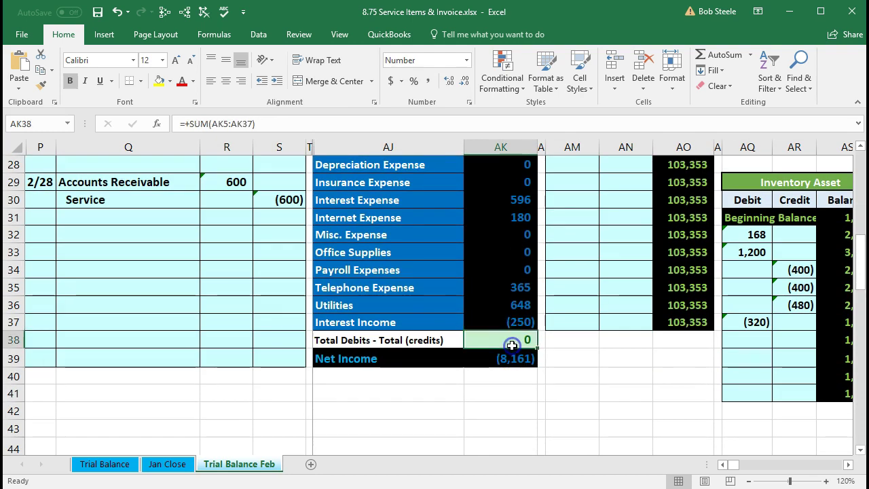
click(499, 360)
double_click(499, 360)
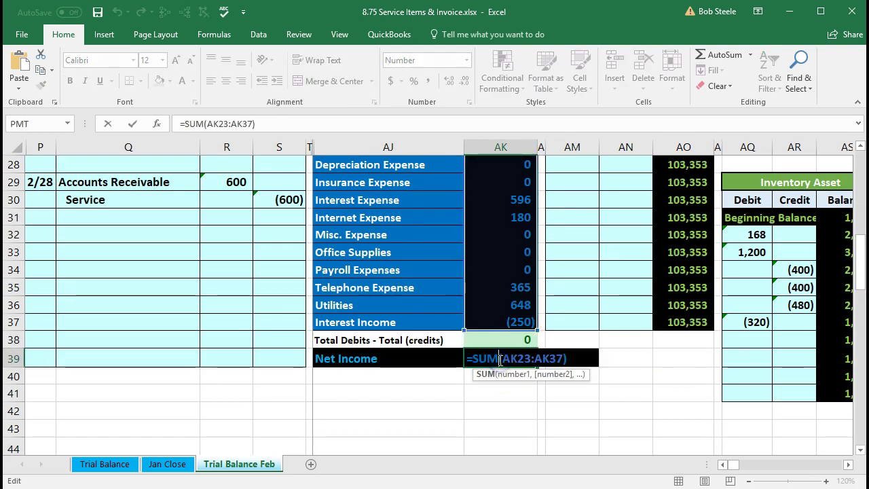
key(Escape)
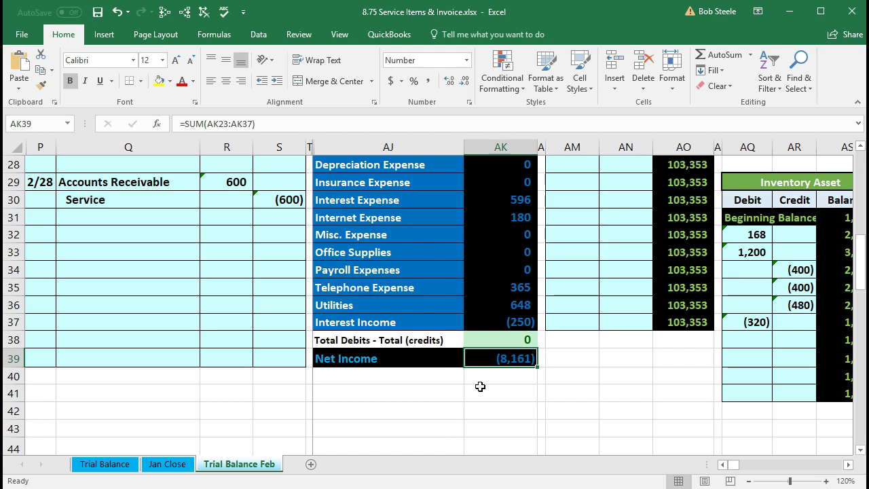
Step: Confirm Accounts Receivable at 10,449 and select the last entry's Service and 600 receivable lines
scroll(480, 386, up, 9)
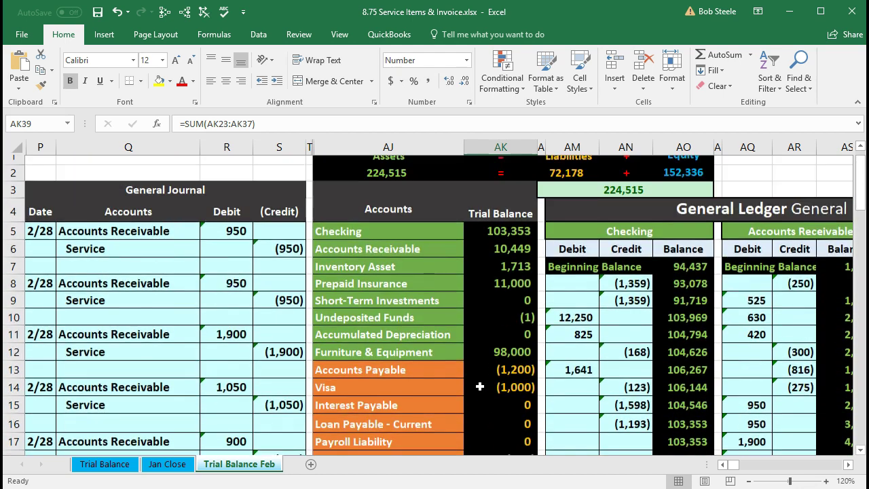
scroll(480, 386, up, 1)
click(498, 278)
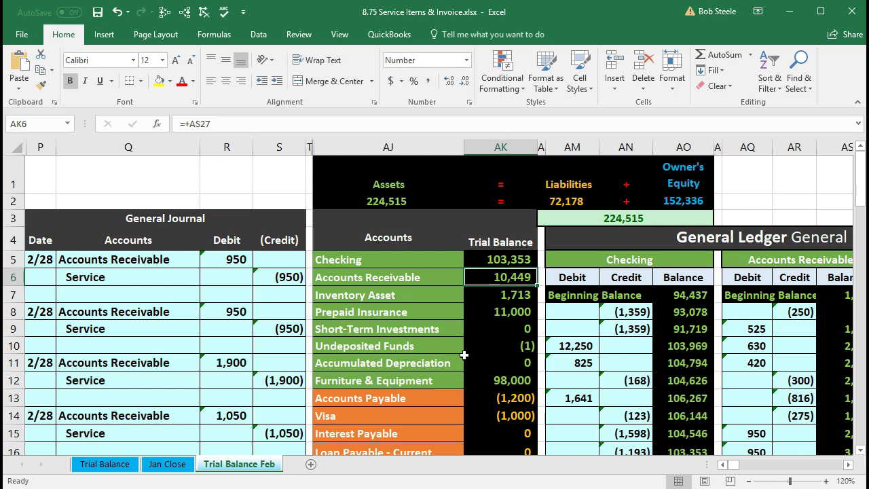
scroll(464, 354, down, 6)
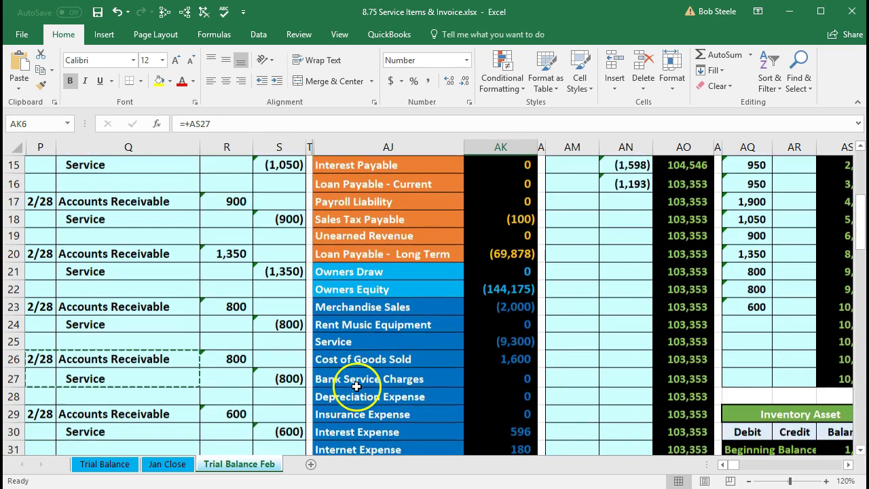
drag(102, 361, 208, 355)
drag(132, 346, 218, 339)
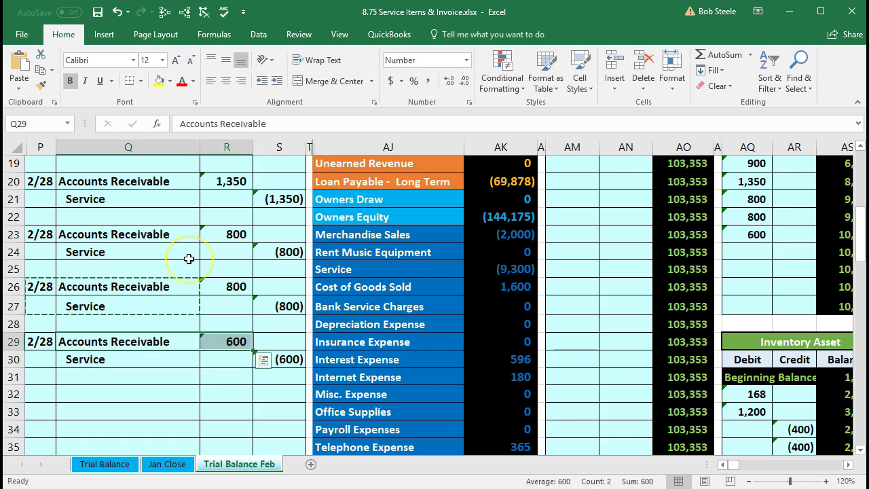
Step: Move right along row 29 to the customer ledgers and select the blank account's name cell CV64
key(Right)
key(Right)
key(Right)
key(Right)
key(Right)
key(Right)
key(Right)
key(Right)
key(Right)
key(Right)
key(Right)
key(Right)
key(Right)
key(Right)
key(Right)
key(Right)
key(Right)
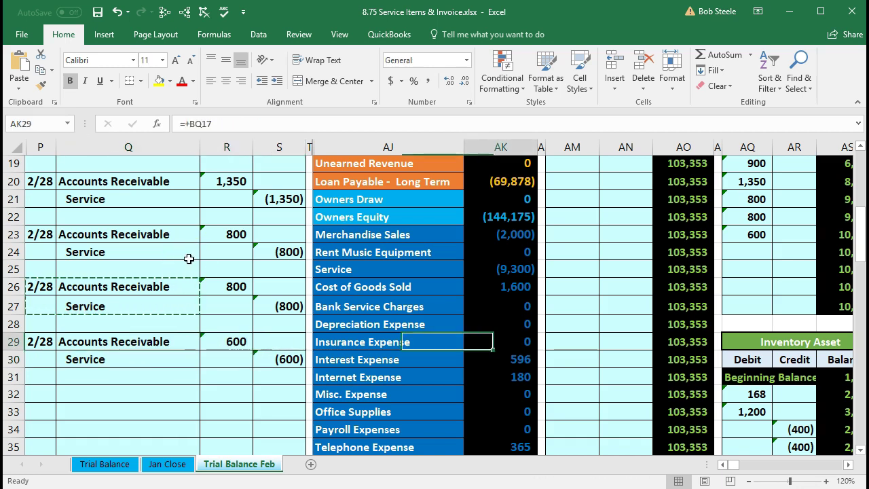
key(Right)
key(Right)
key(Right)
key(Right)
key(Right)
key(Right)
key(Right)
key(Right)
key(Right)
key(Right)
key(Right)
key(Right)
key(Right)
key(Right)
key(Right)
key(Right)
key(Right)
key(Right)
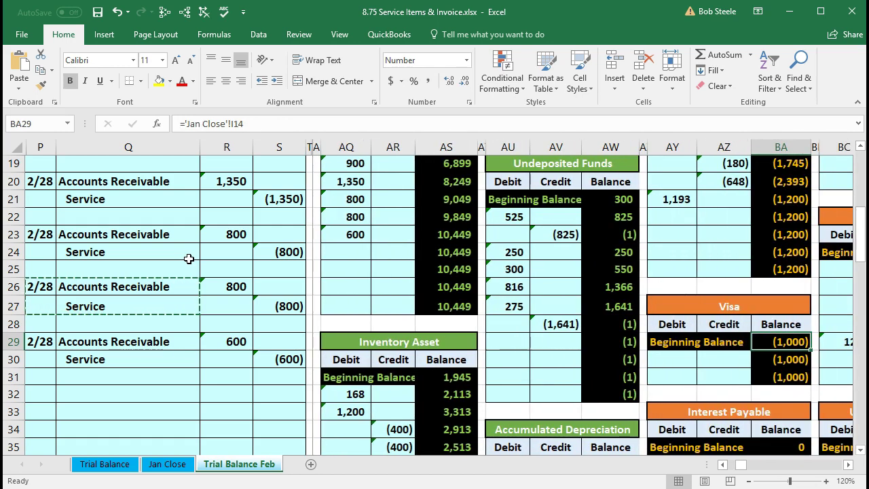
key(Right)
key(Right)
key(Right)
key(Right)
key(Right)
key(Right)
key(Right)
key(Right)
key(Right)
key(Right)
key(Right)
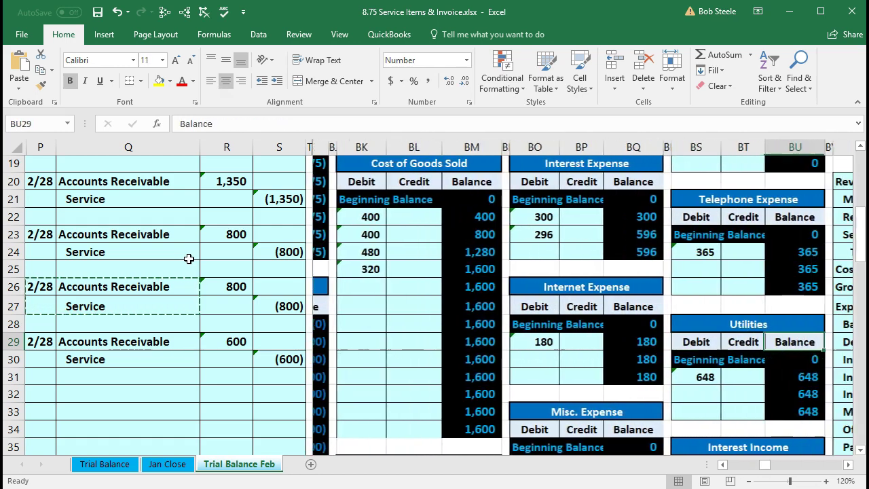
key(Right)
key(Right)
key(Right)
key(Right)
key(Right)
key(Right)
key(Right)
key(Right)
key(Right)
key(Right)
key(Right)
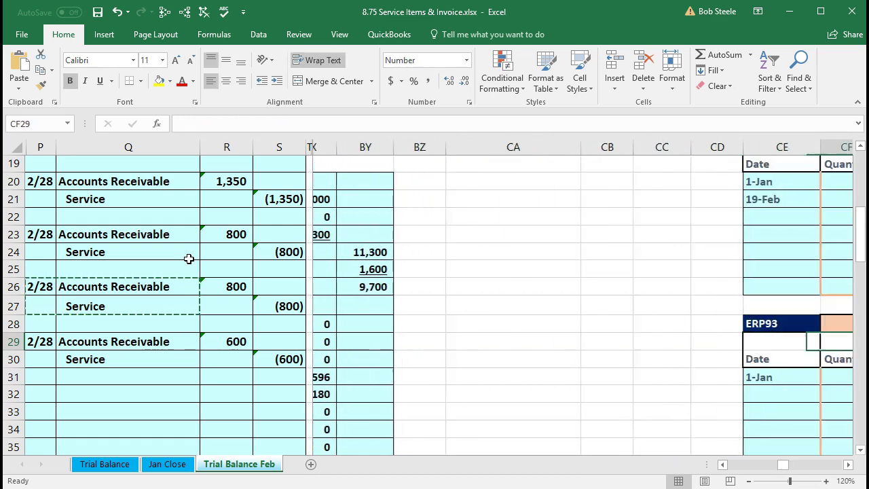
key(Right)
key(Right)
key(Right)
key(Right)
key(Right)
key(Right)
key(Right)
key(Right)
key(Right)
key(Right)
key(Right)
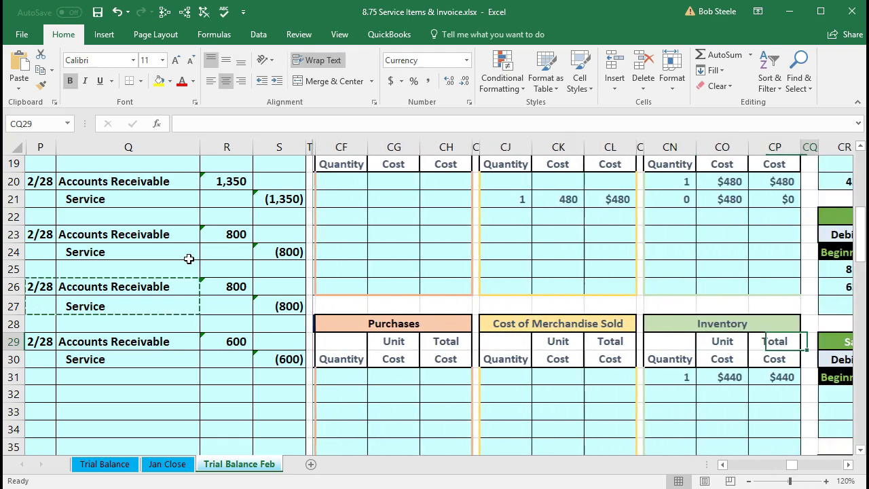
key(Right)
key(Right)
key(Right)
key(Right)
key(Right)
key(Right)
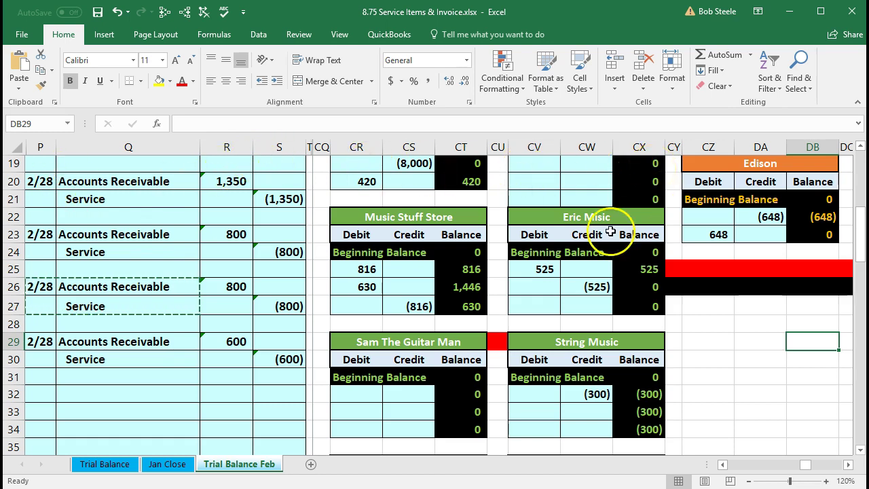
scroll(526, 268, down, 7)
scroll(529, 272, down, 7)
click(534, 219)
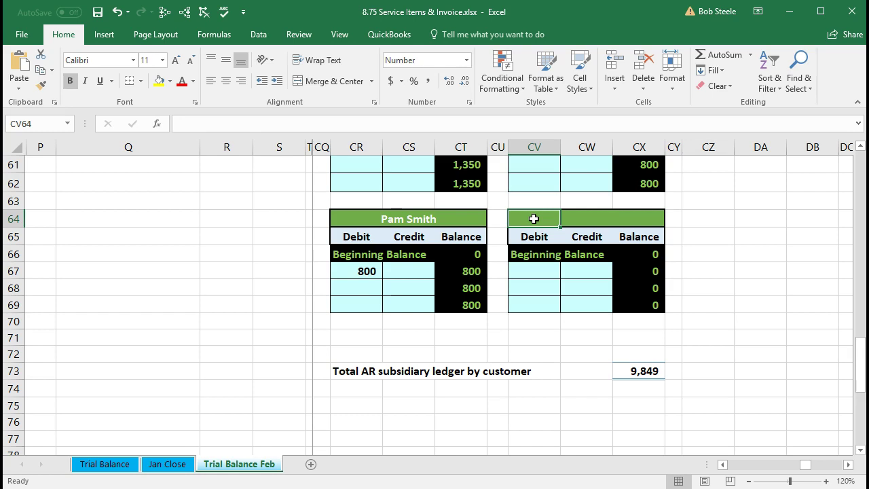
Step: Name the blank customer ledger with the new customer's name and select its empty debit cell
text(Gra)
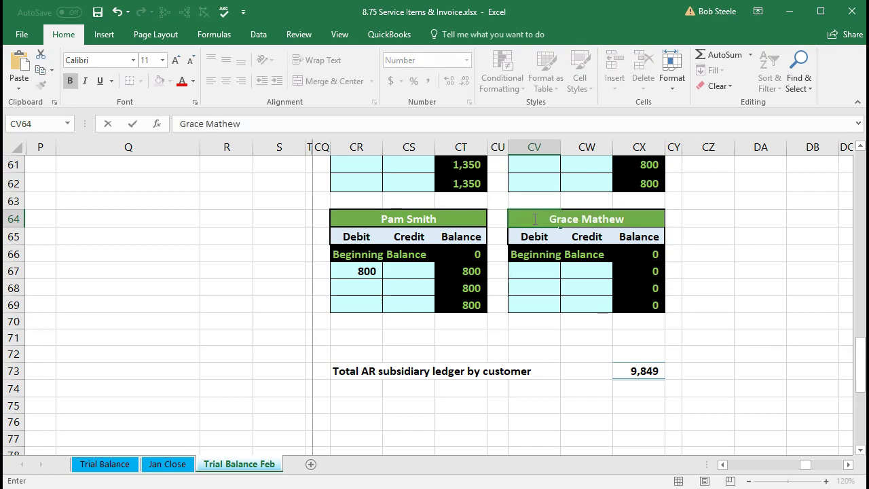
text(ce Mathew)
key(Return)
click(537, 270)
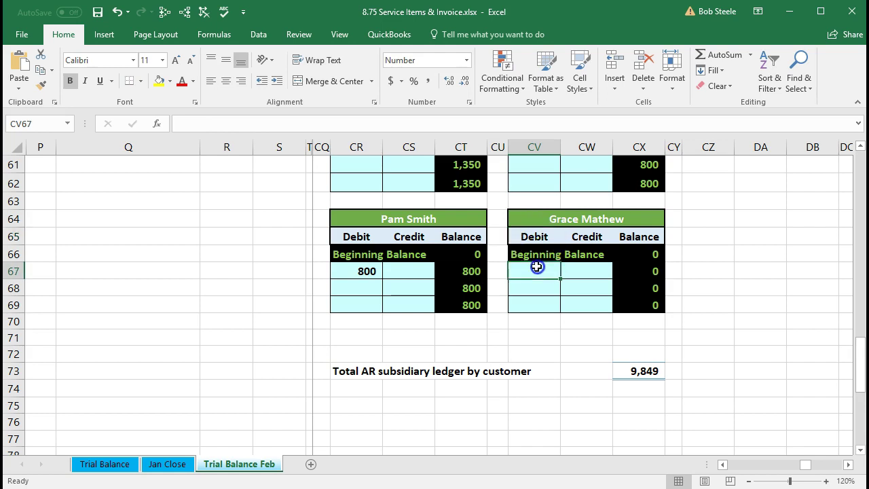
scroll(124, 348, up, 8)
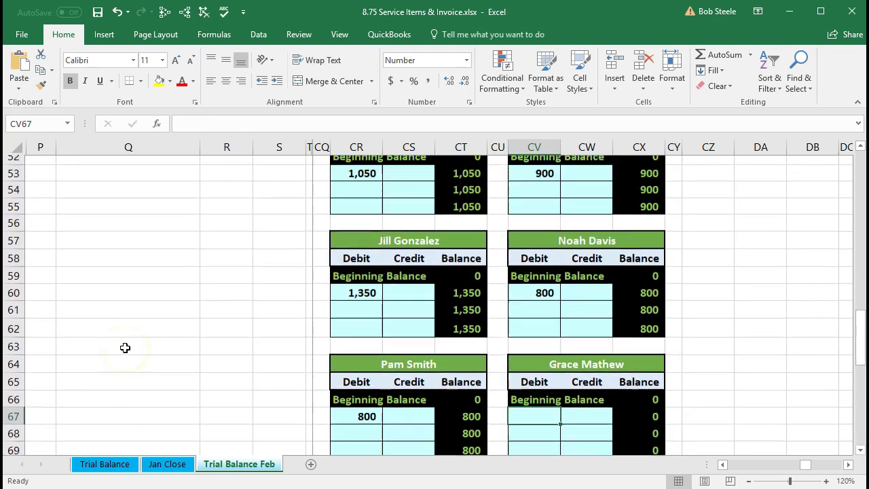
scroll(125, 348, down, 8)
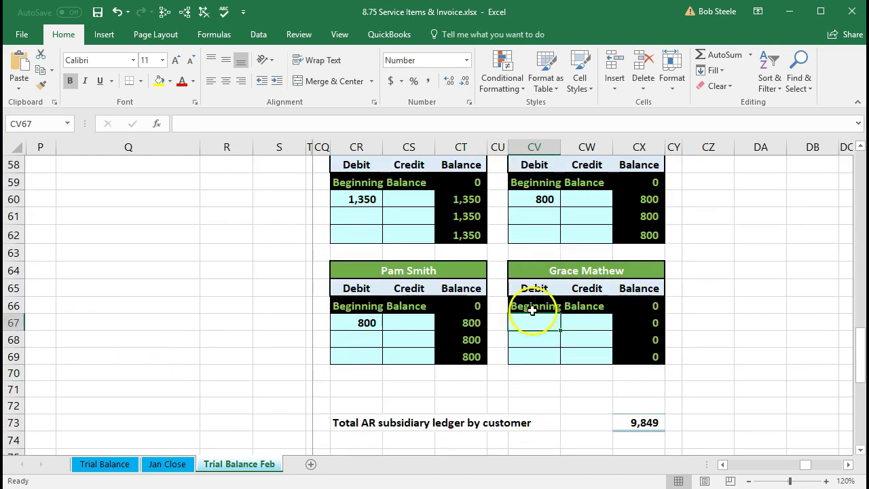
scroll(239, 347, up, 3)
scroll(239, 348, up, 9)
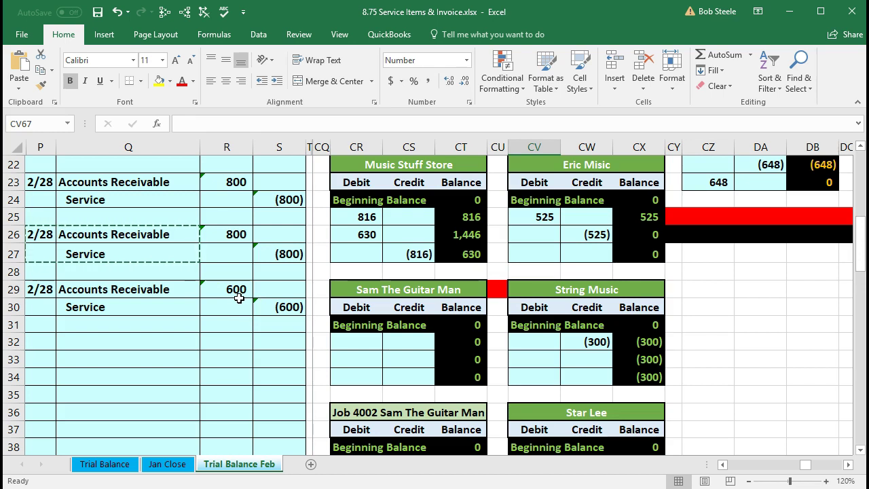
scroll(392, 350, down, 10)
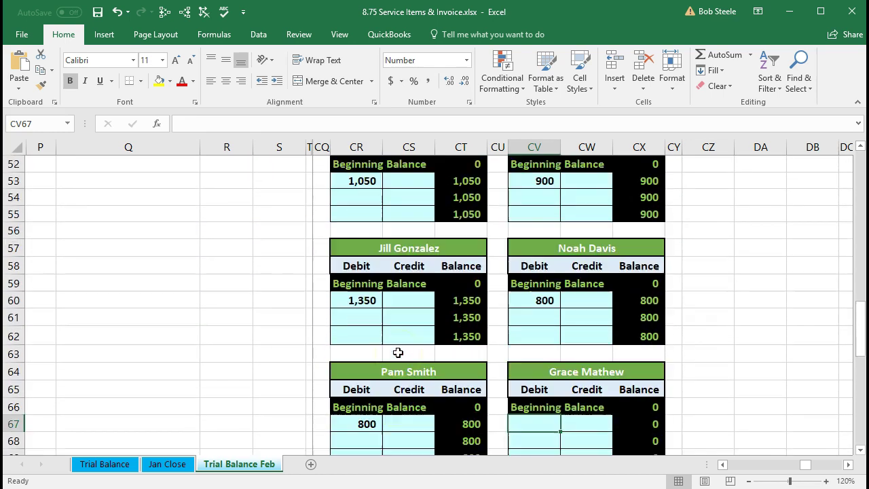
scroll(398, 353, down, 1)
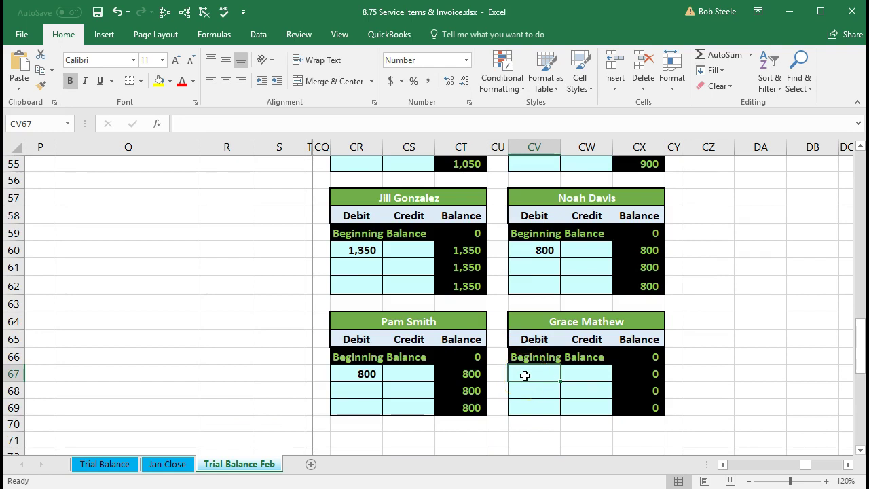
Step: Link the ledger's debit to the 600 journal amount in R29 and check the running balance
text(=)
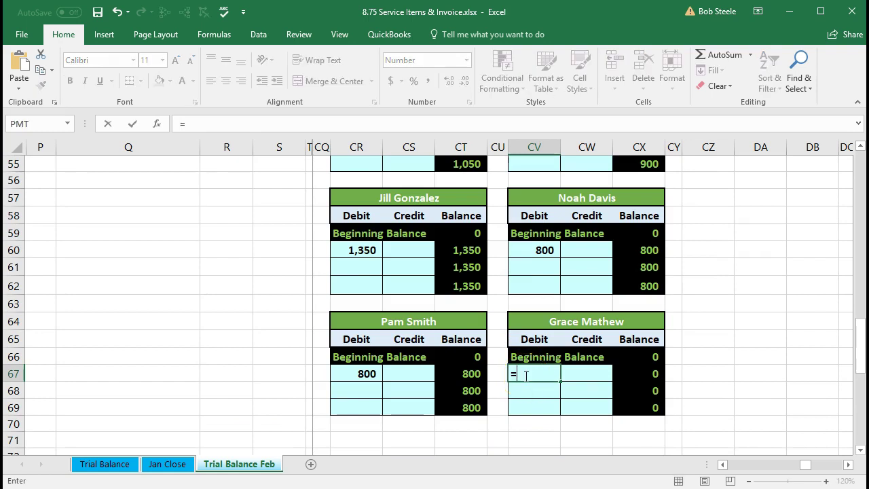
scroll(254, 362, up, 8)
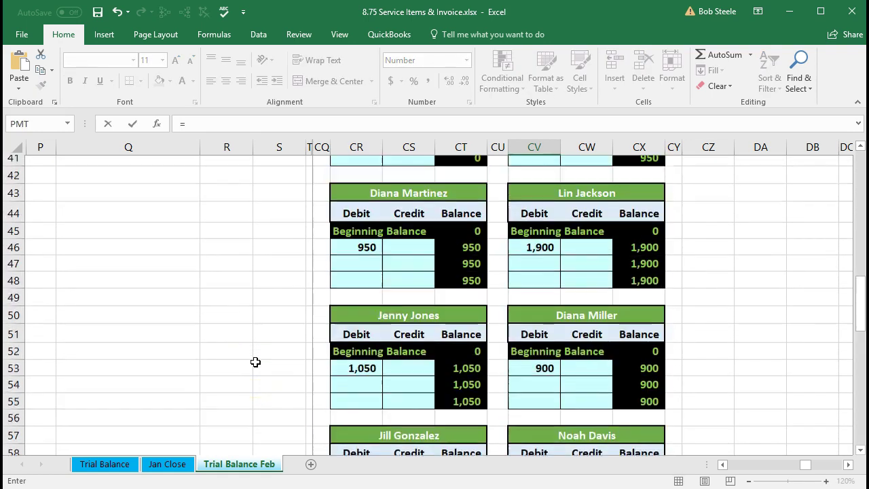
scroll(254, 361, up, 3)
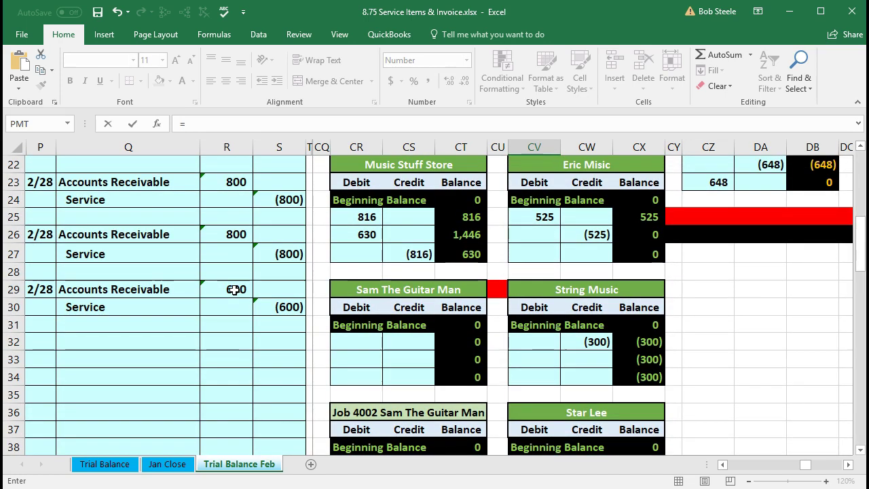
click(233, 290)
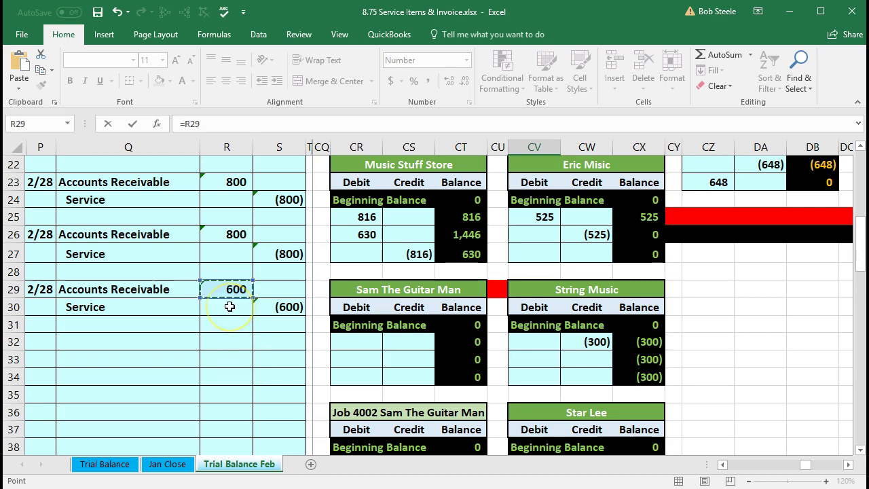
key(Return)
scroll(228, 307, down, 4)
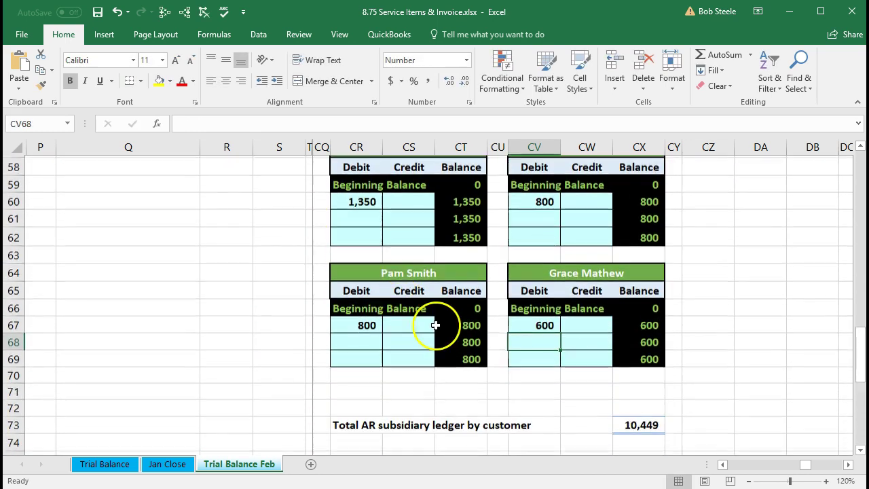
click(633, 356)
scroll(631, 357, down, 1)
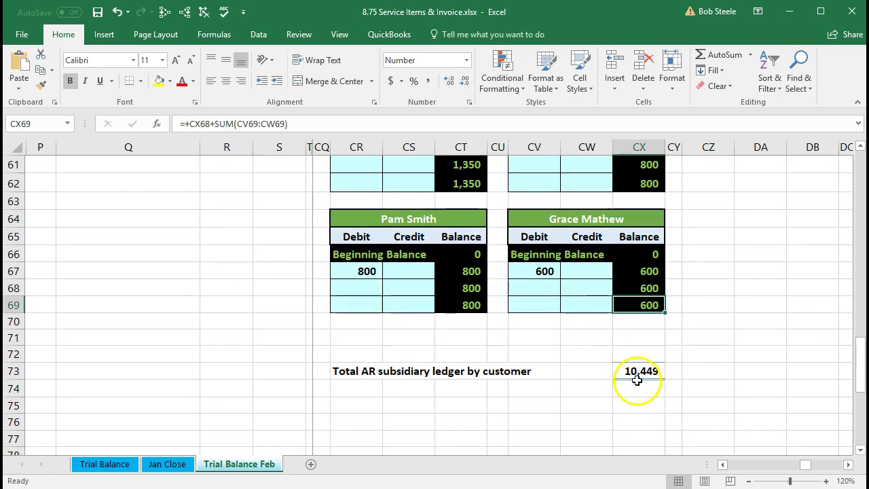
Step: Review the AR subsidiary total formula, then return to the journal and head toward the trial balance
double_click(633, 371)
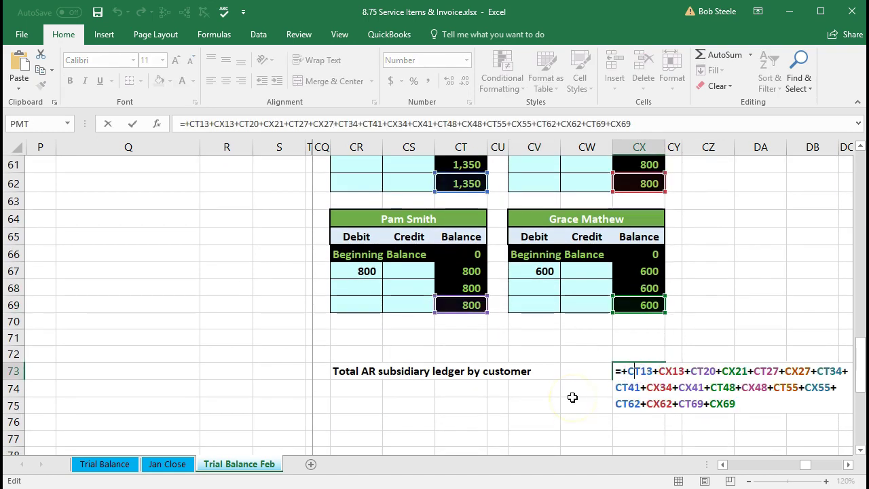
key(Return)
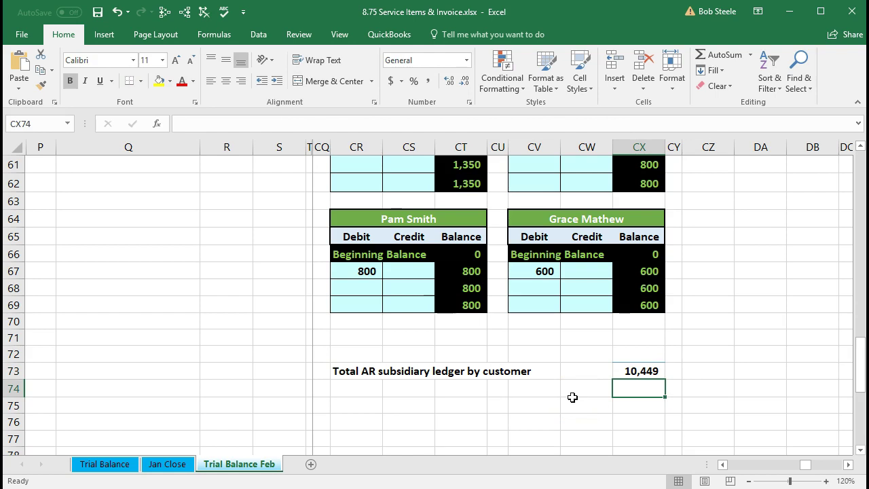
scroll(572, 397, up, 17)
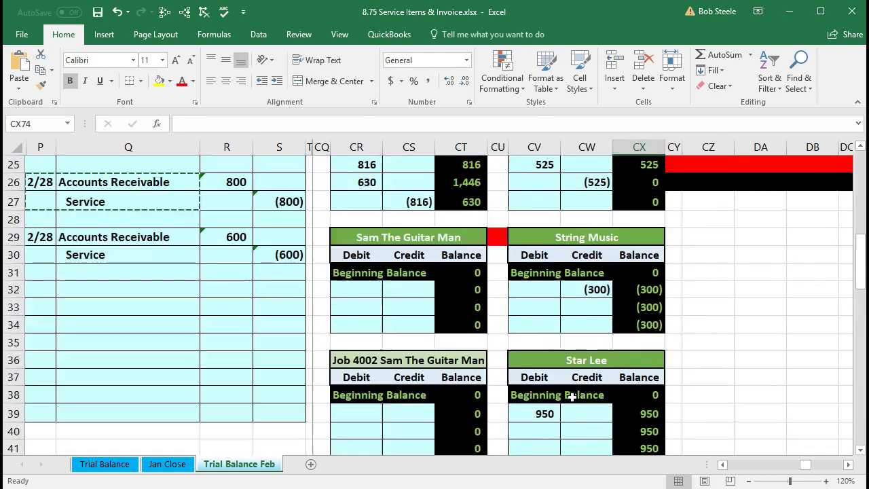
scroll(573, 397, up, 3)
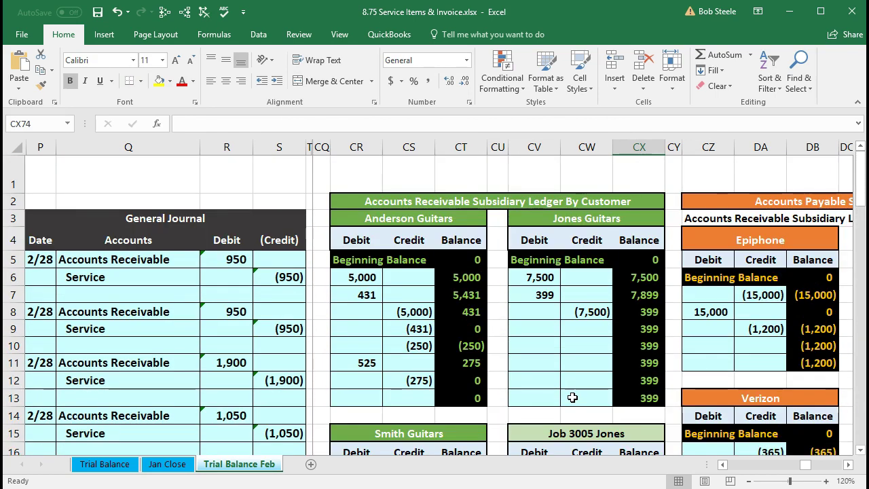
click(289, 276)
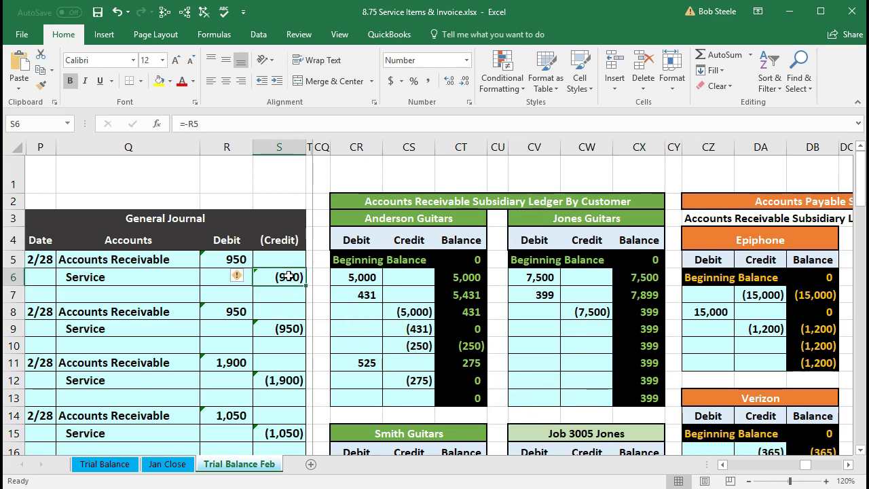
key(Right)
key(ctrl+Right)
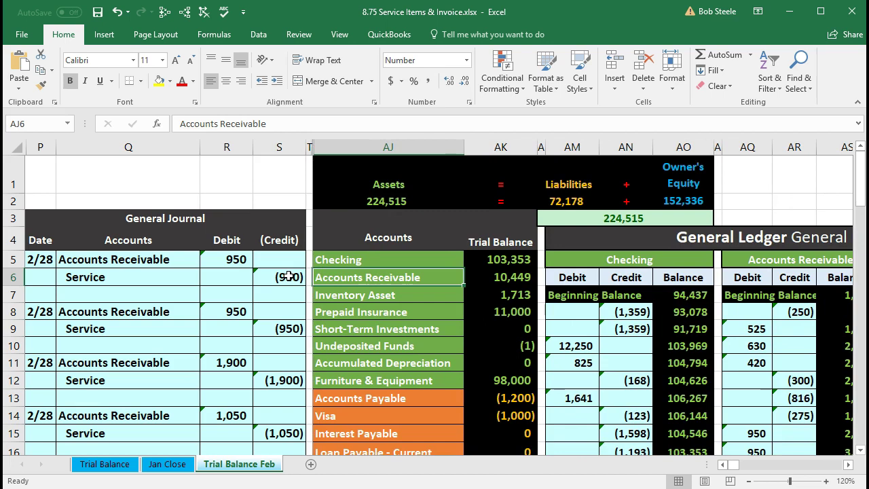
Step: Select the Accounts Receivable trial balance amount and unfreeze the worksheet panes
key(Right)
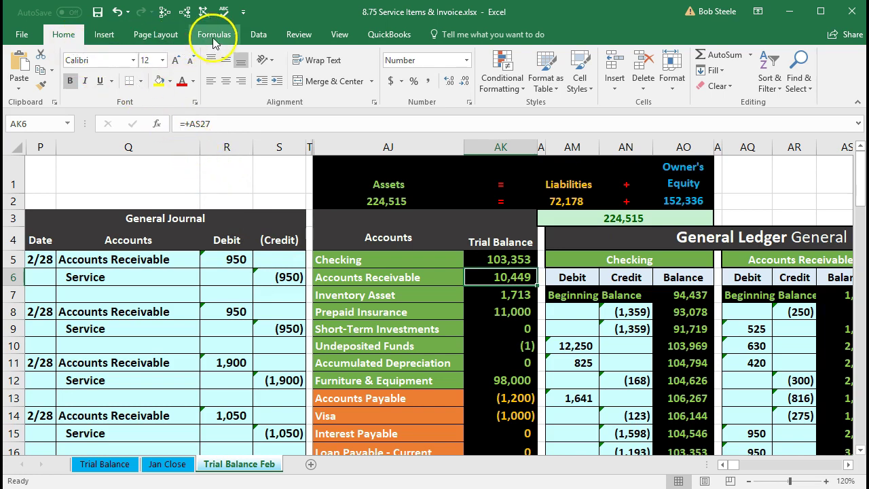
click(338, 34)
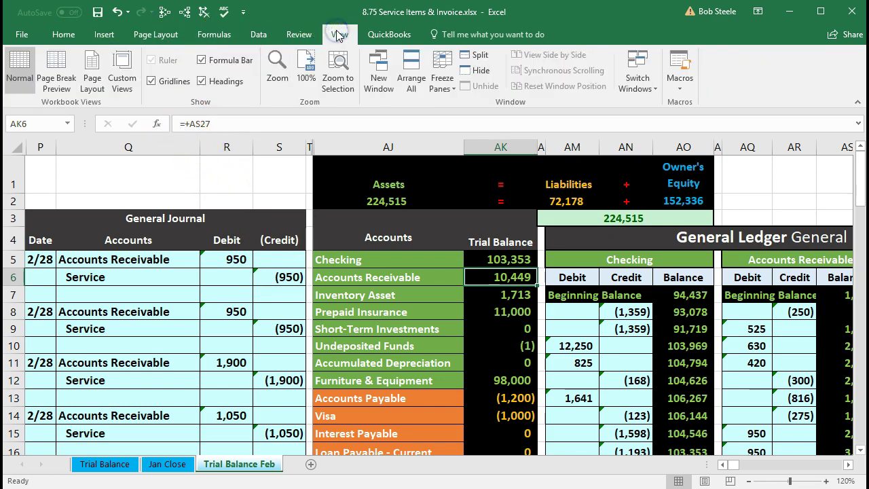
click(438, 85)
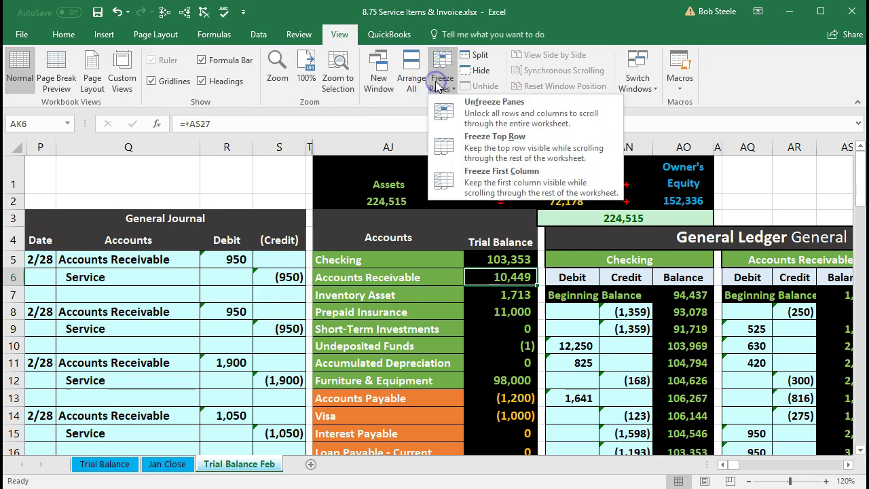
click(528, 112)
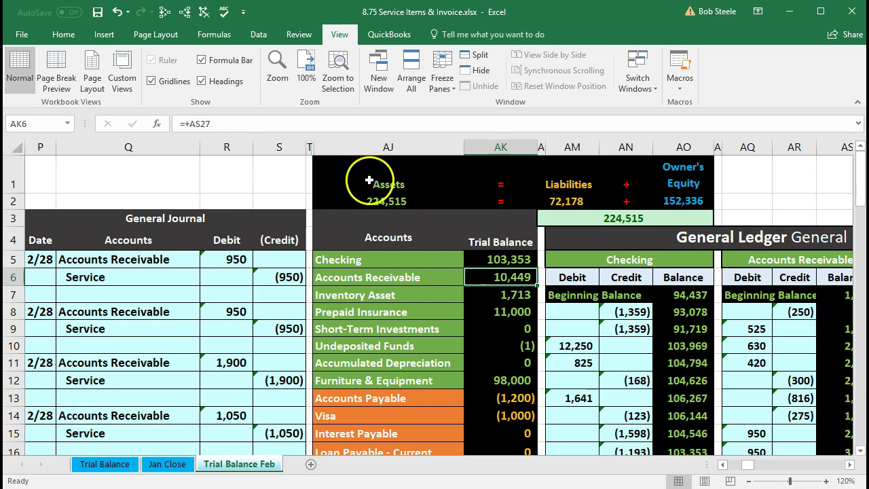
Step: Trace precedents for the Accounts Receivable and Service balances, then move across the general ledger
click(185, 13)
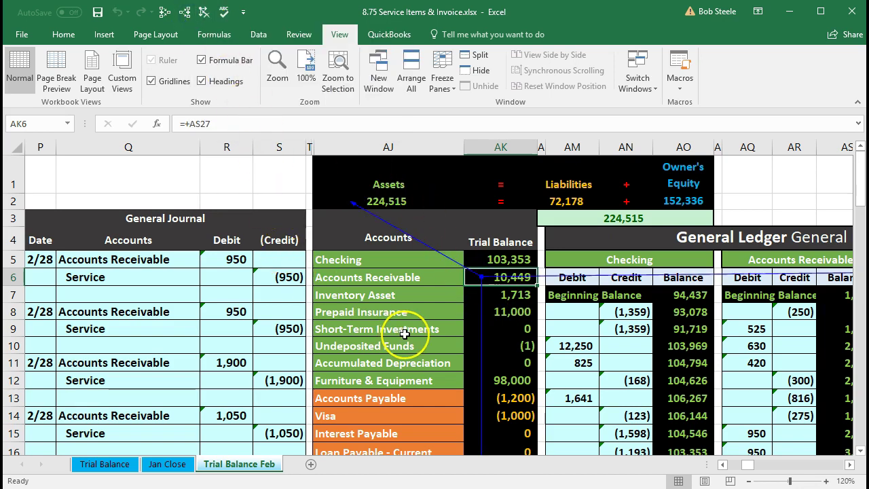
scroll(403, 334, down, 3)
scroll(404, 331, down, 1)
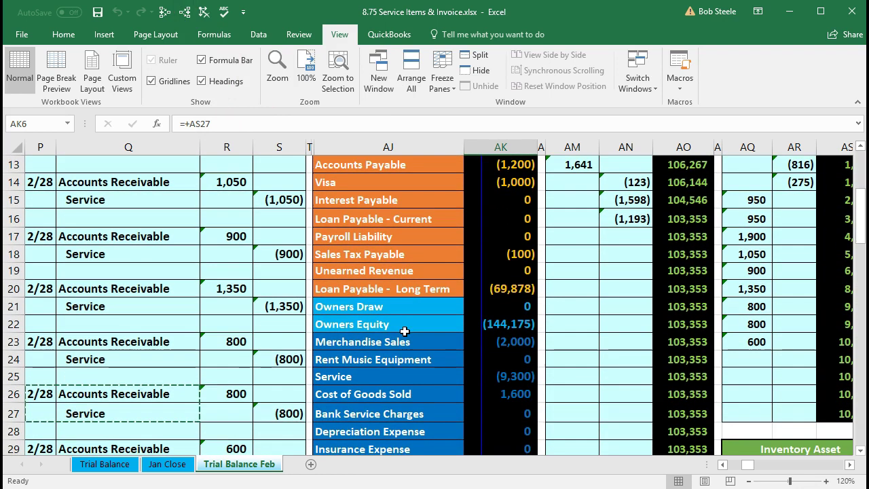
scroll(408, 335, down, 1)
click(504, 328)
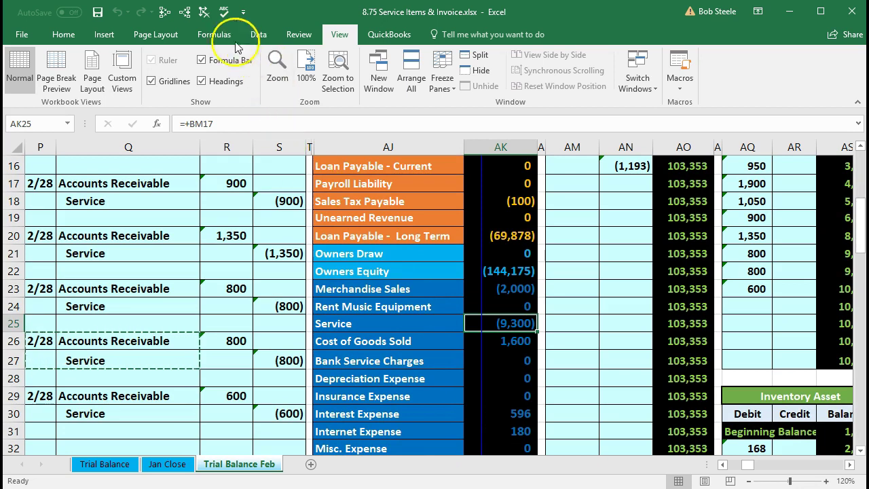
click(184, 11)
scroll(480, 332, up, 4)
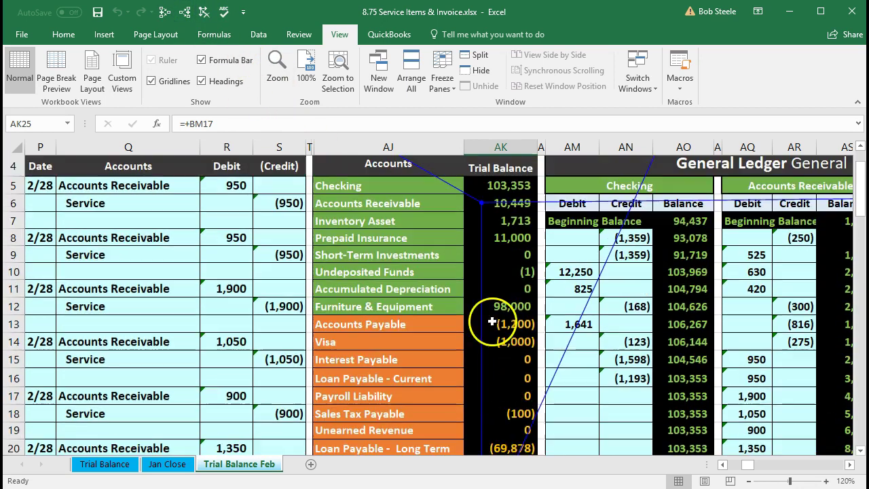
click(519, 274)
key(Right)
key(Right)
key(Right)
key(Right)
key(Right)
key(Right)
key(Right)
key(Right)
key(Right)
key(Right)
key(Right)
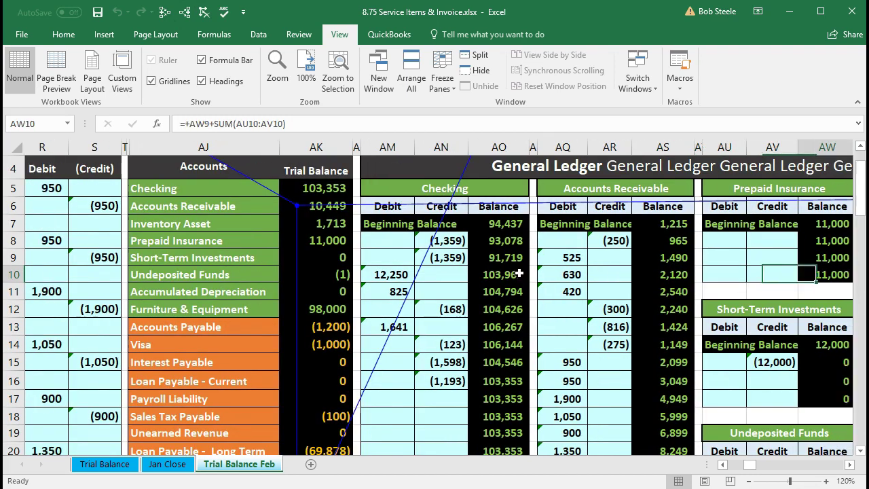
key(Right)
key(Right)
key(Right)
key(Right)
key(Right)
key(Right)
key(Right)
key(Right)
key(Right)
key(Right)
key(Right)
key(Right)
key(Right)
key(Right)
key(Right)
key(Right)
key(Right)
key(Right)
key(Right)
key(Right)
key(Right)
key(Right)
key(Right)
key(Right)
key(Right)
key(Right)
key(Right)
key(Right)
key(Right)
key(Right)
key(Right)
key(Right)
key(Right)
key(Right)
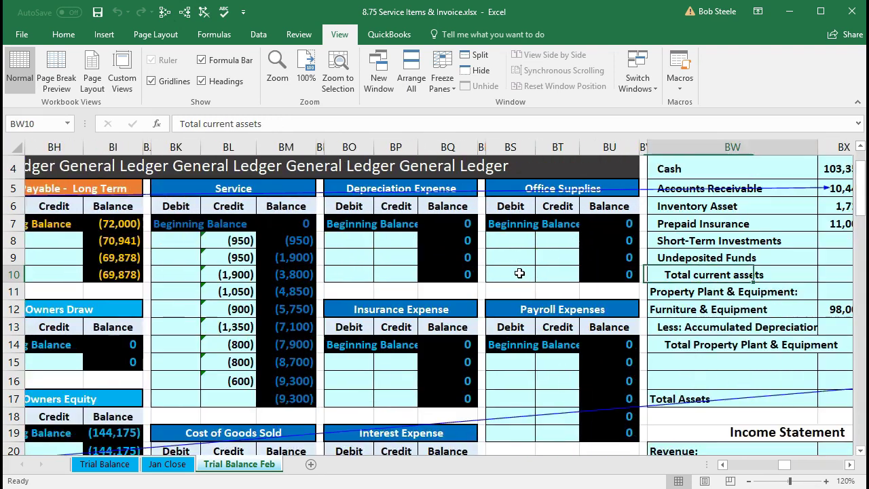
scroll(520, 274, up, 1)
scroll(520, 274, up, 1)
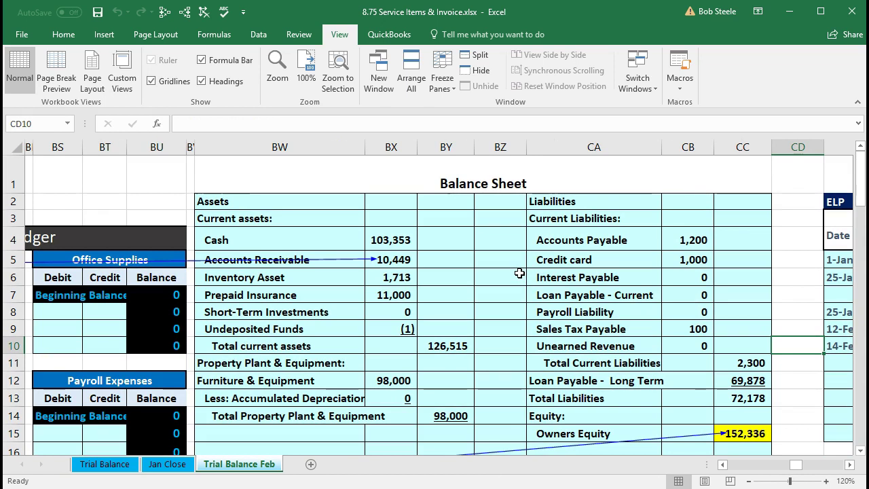
click(296, 148)
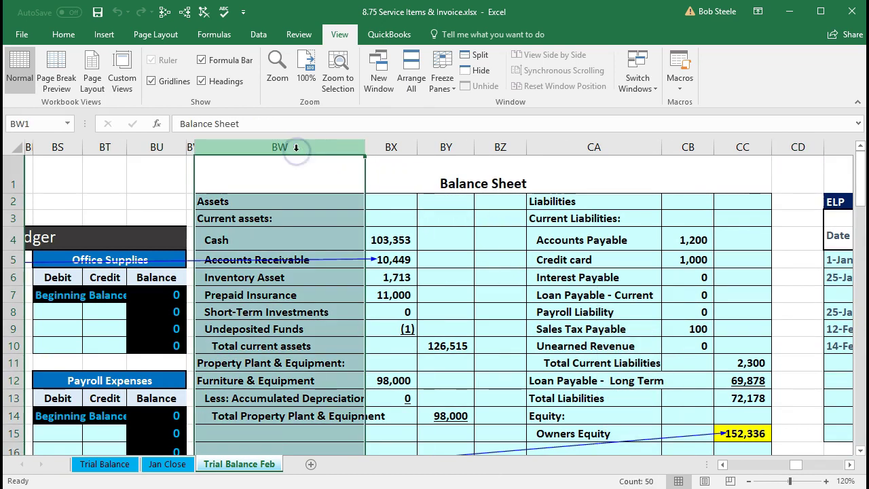
click(734, 148)
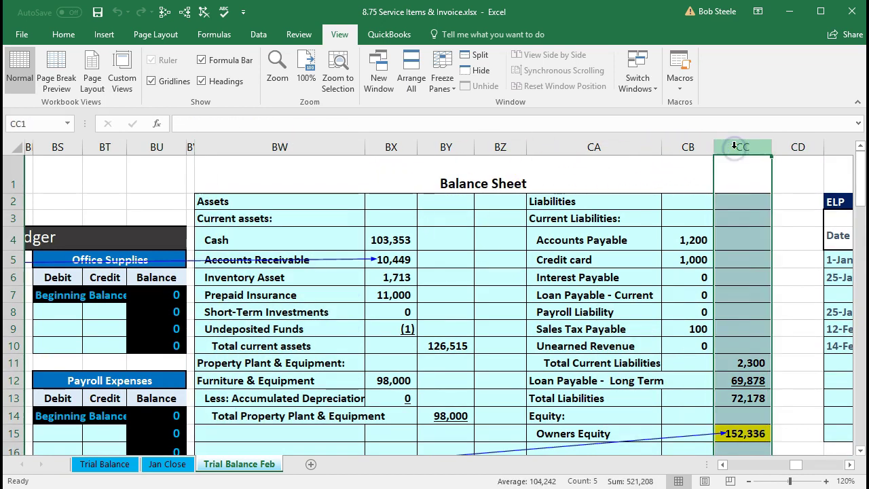
click(389, 259)
scroll(467, 322, down, 1)
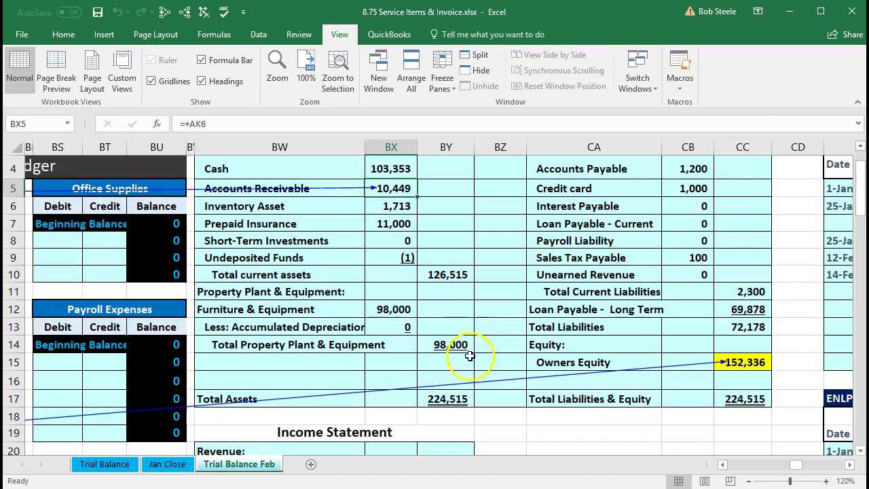
click(452, 400)
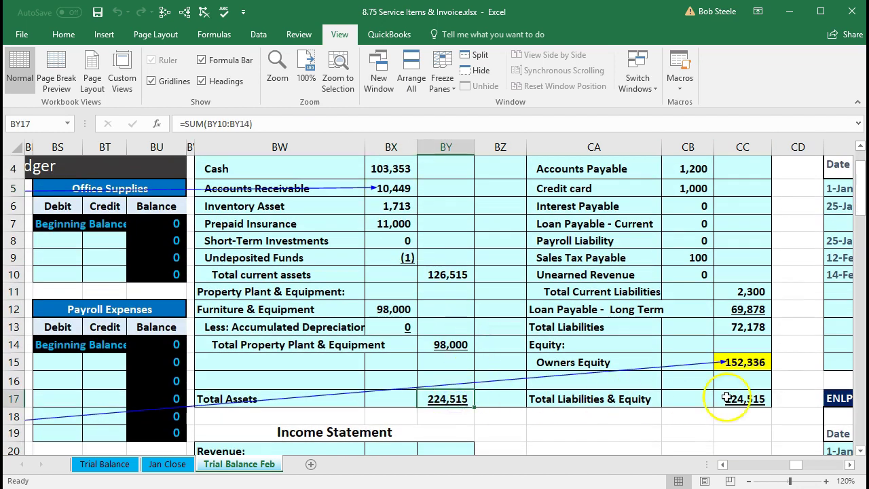
click(760, 398)
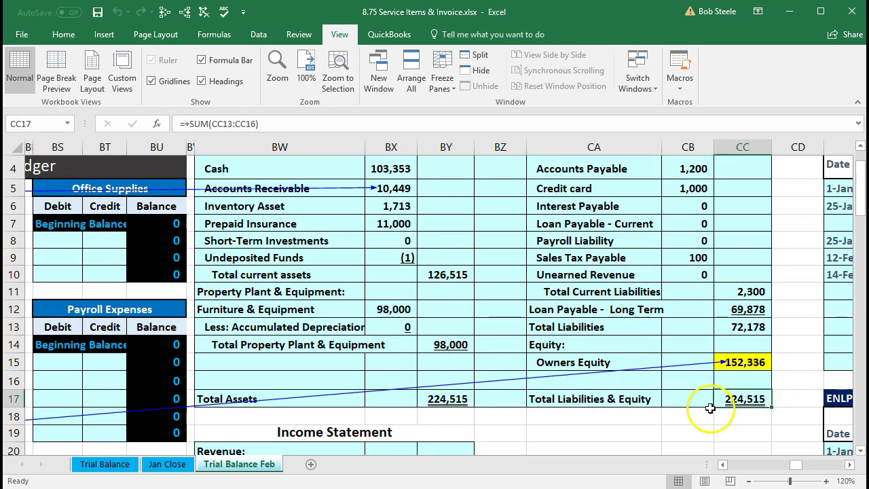
scroll(708, 407, down, 4)
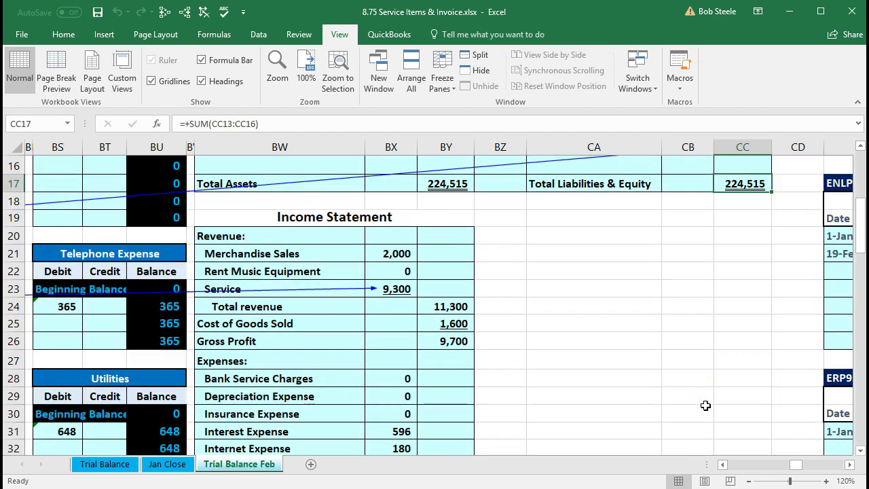
click(398, 289)
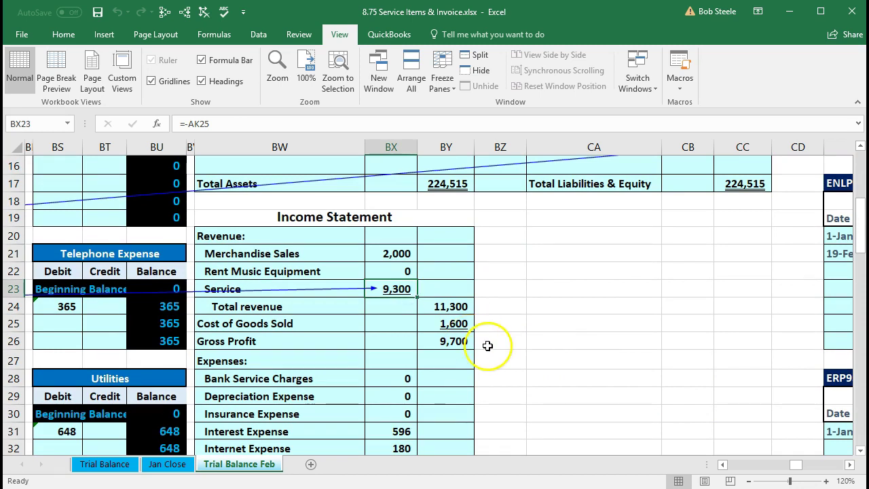
scroll(492, 355, down, 3)
scroll(492, 354, down, 2)
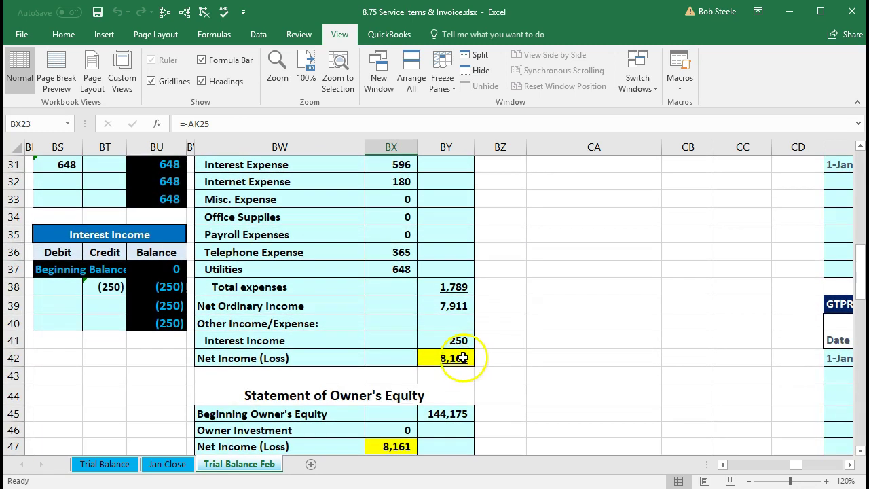
click(450, 357)
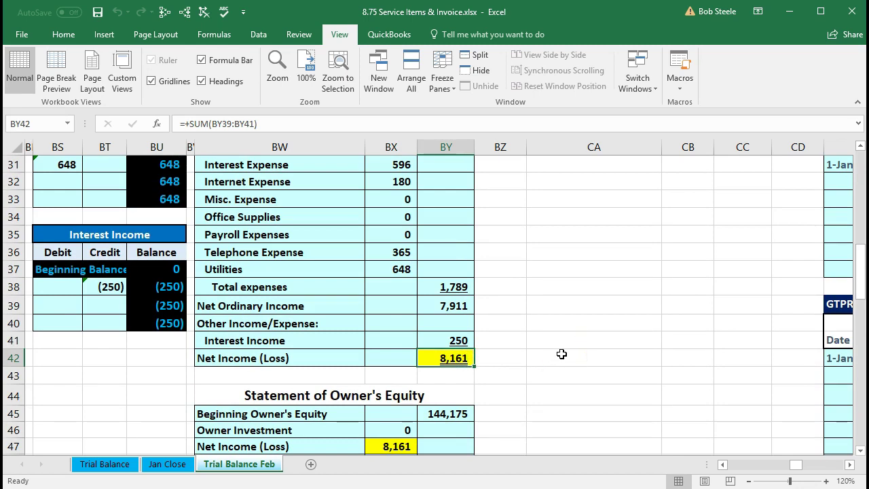
scroll(562, 354, down, 3)
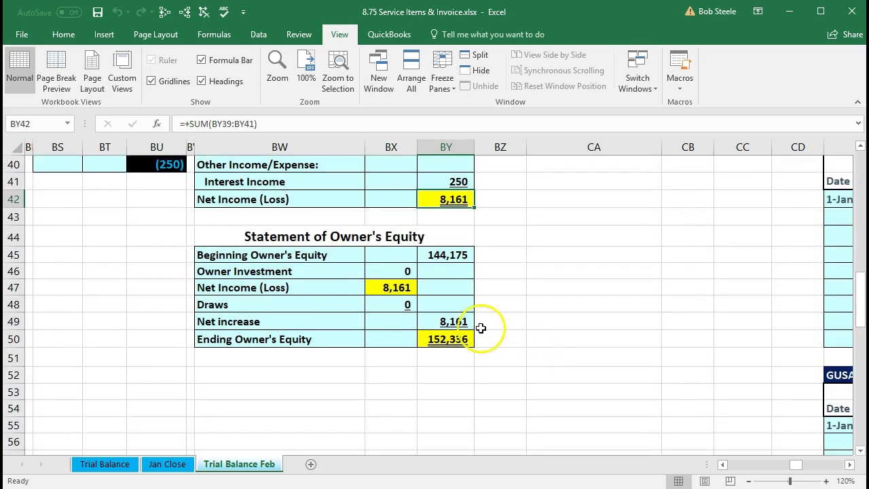
click(405, 288)
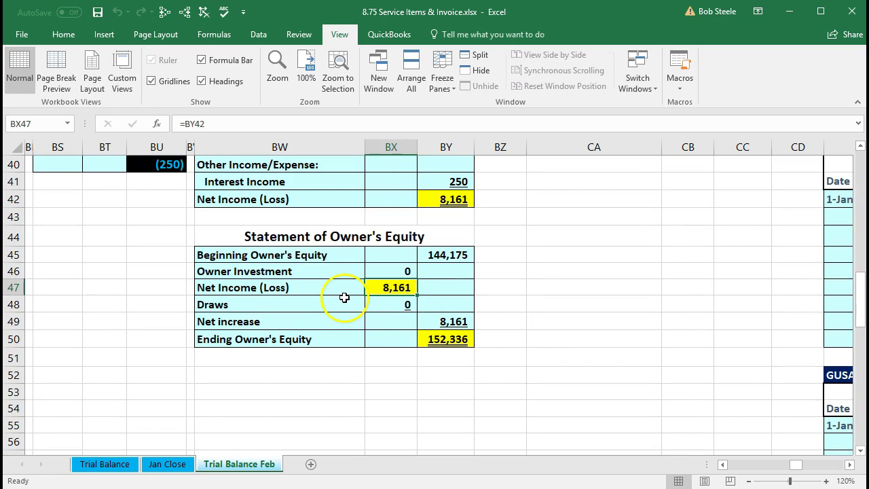
click(436, 337)
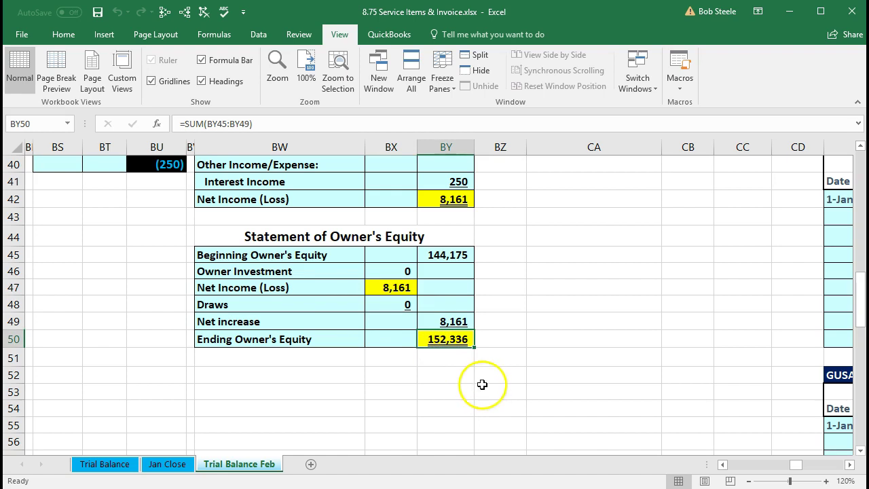
scroll(502, 393, up, 9)
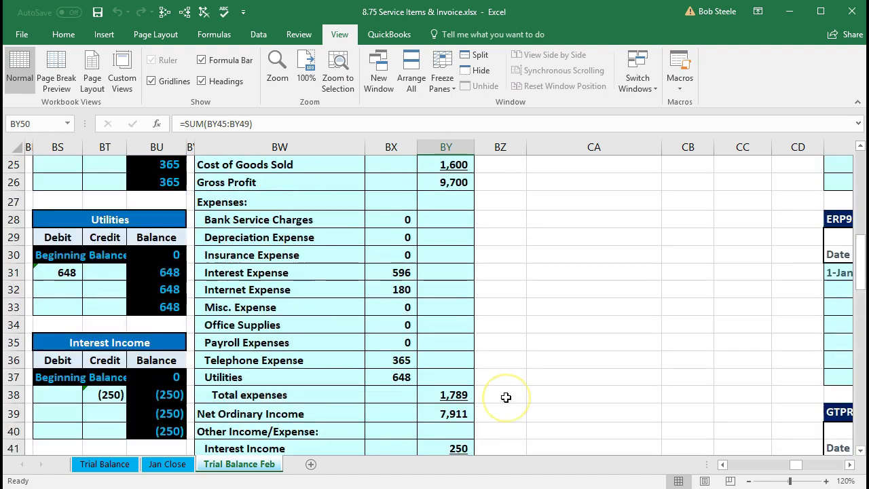
scroll(506, 397, up, 3)
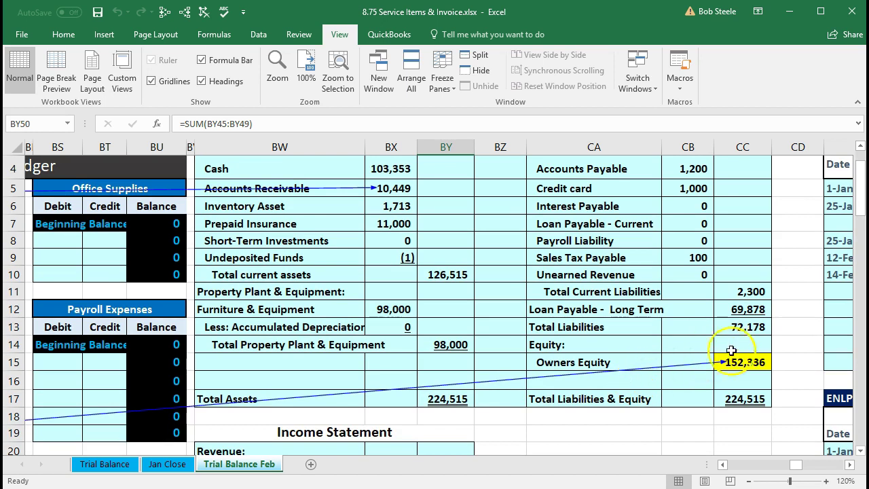
click(753, 362)
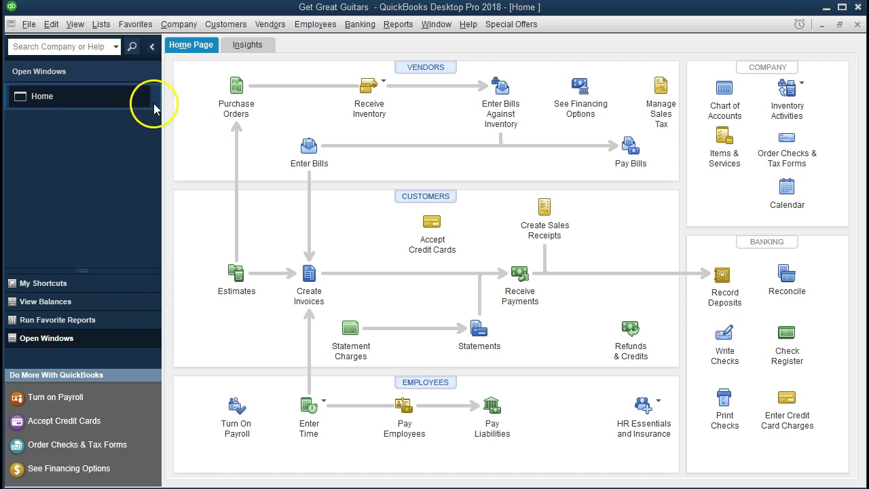
click(29, 25)
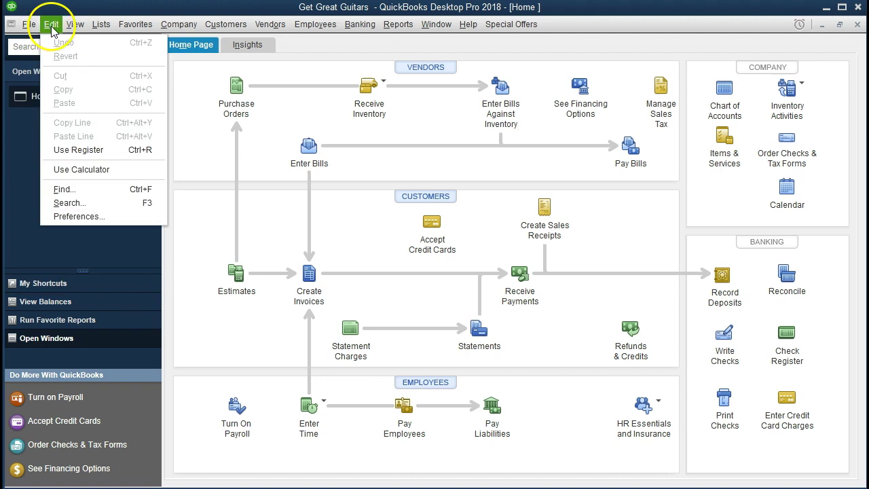
mouse_move(72, 27)
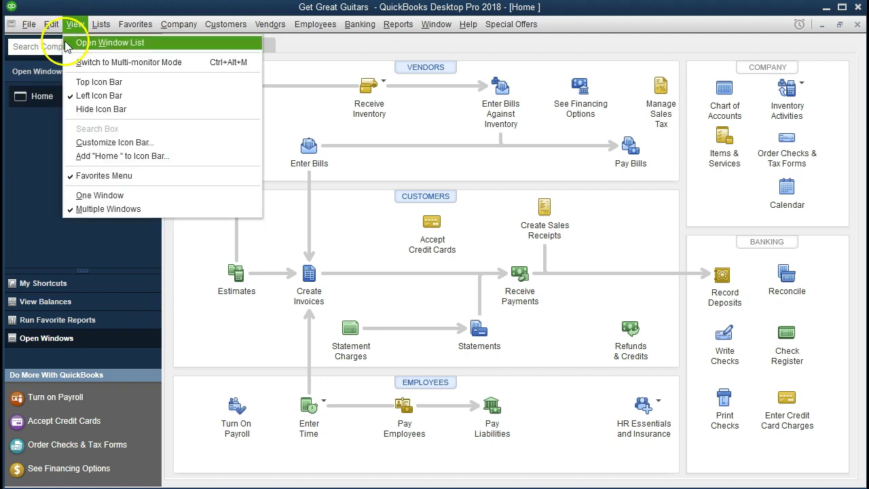
click(32, 133)
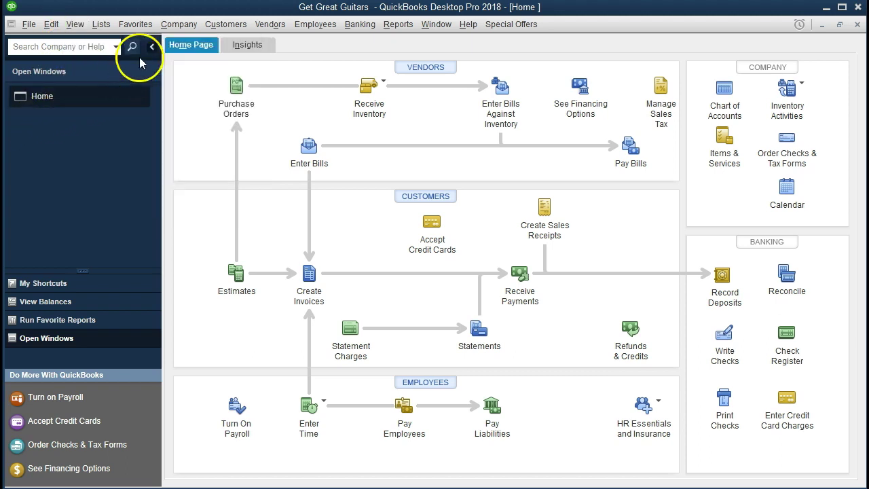
click(167, 31)
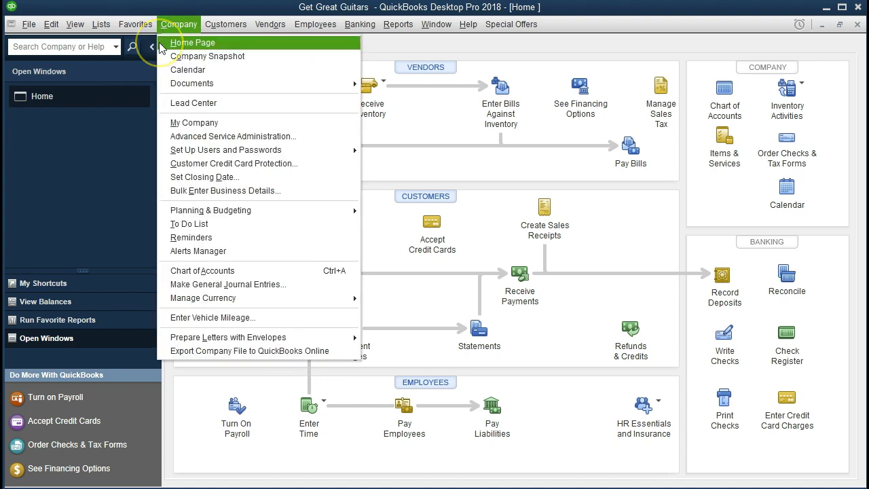
click(96, 143)
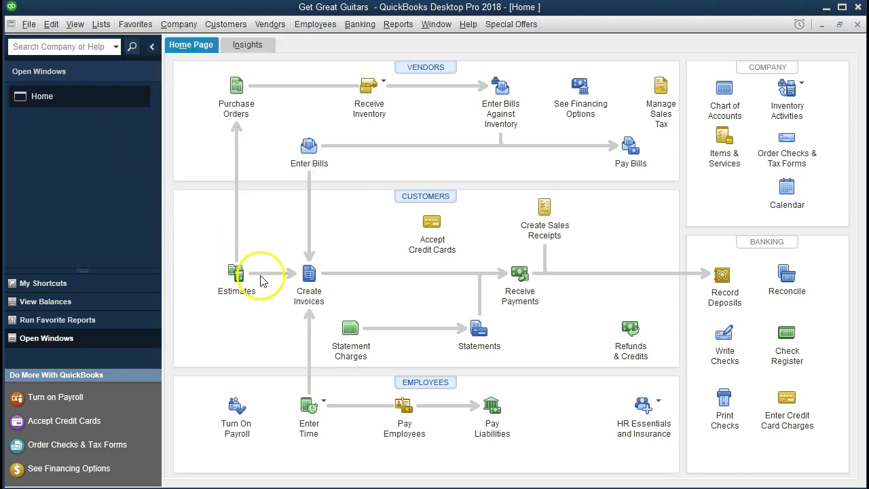
click(307, 296)
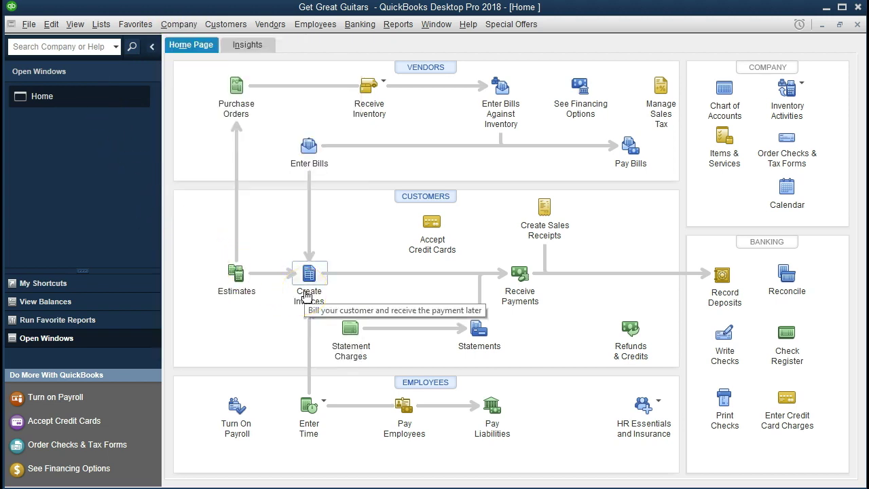
click(330, 68)
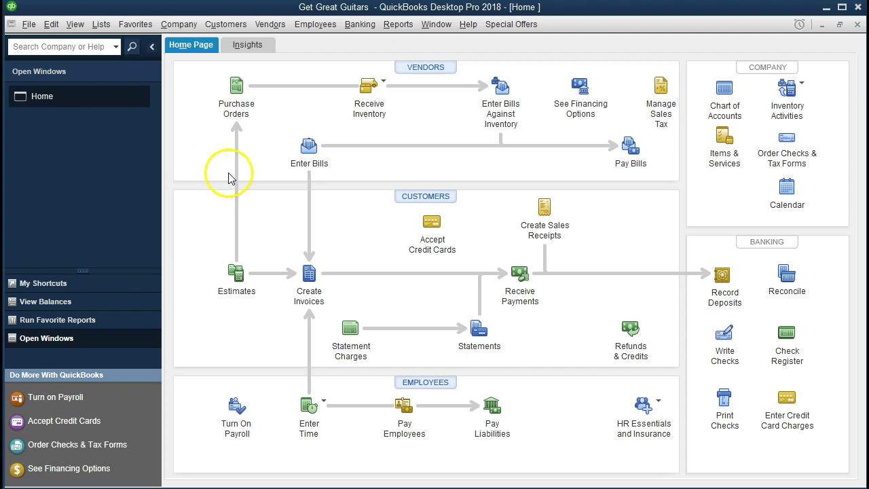
Step: Open the Item List from Lists and start a new item
click(102, 24)
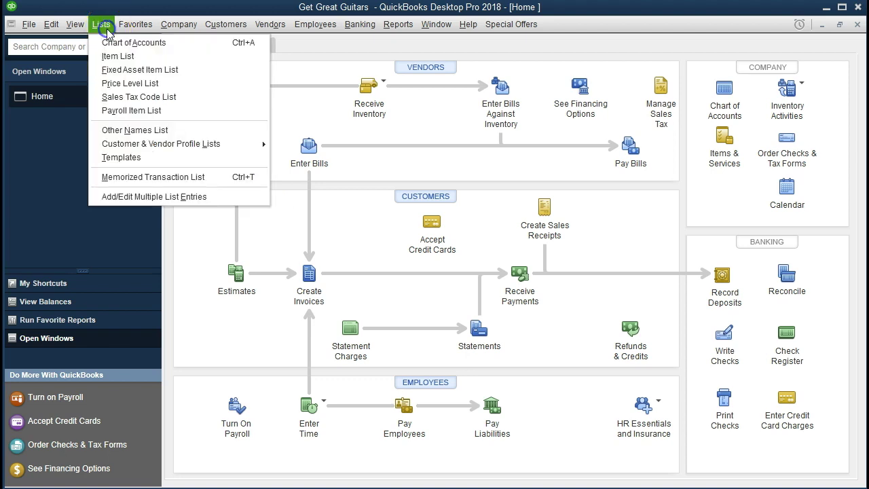
click(148, 60)
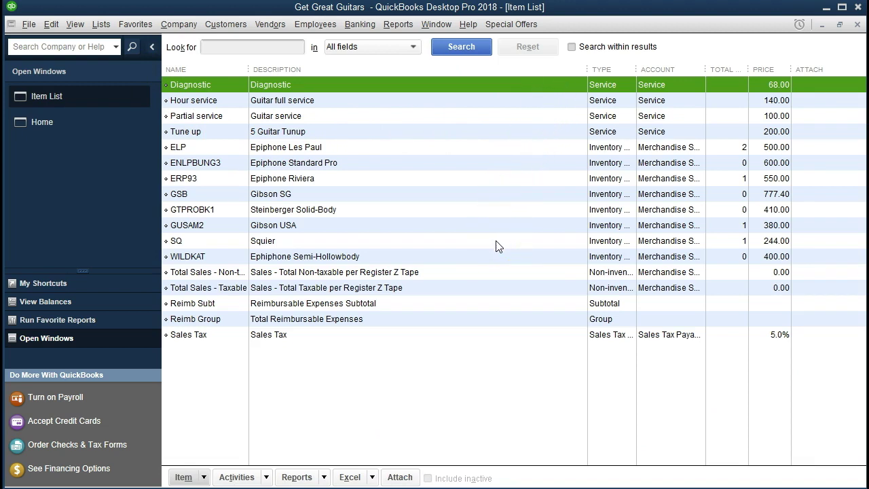
click(204, 477)
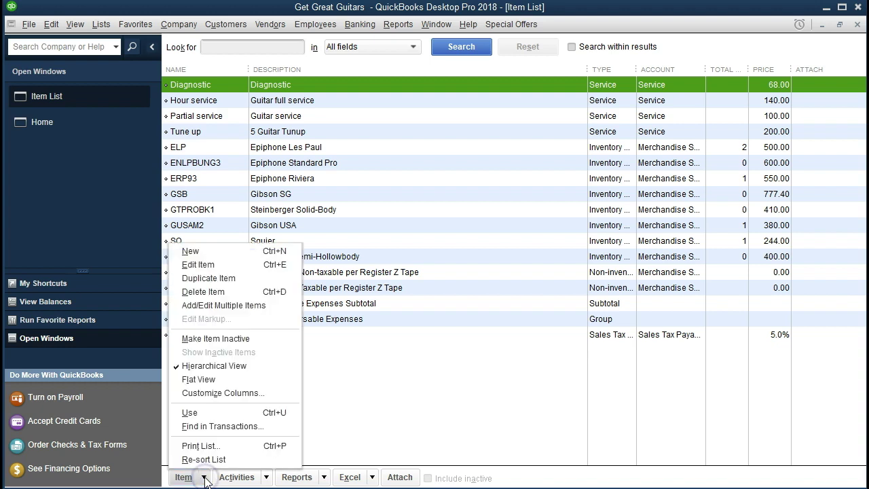
click(227, 251)
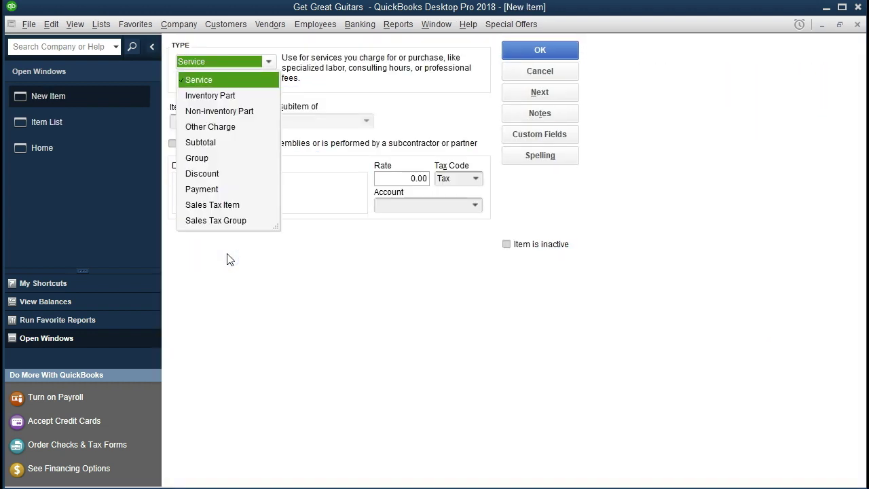
Step: Enter Jody Guitar Lessons as the Service item's name and description, with rate 190
click(269, 66)
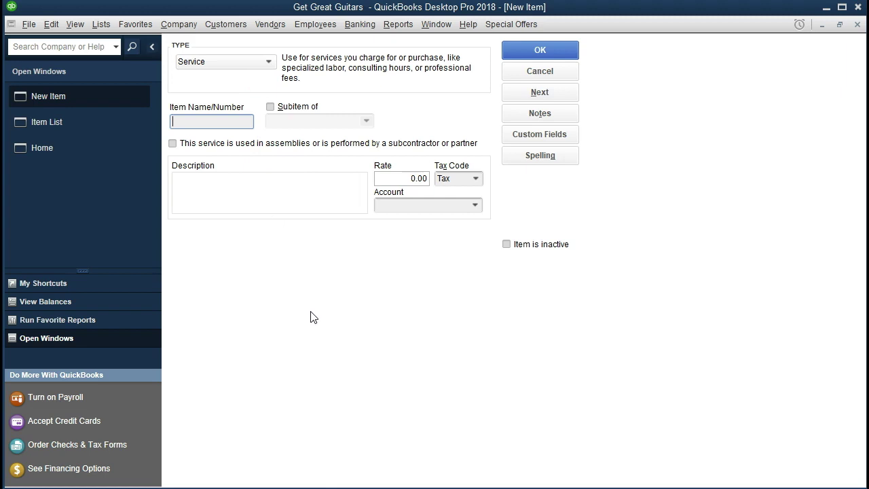
text(Jody Guitar Lessons)
key(Tab)
key(Tab)
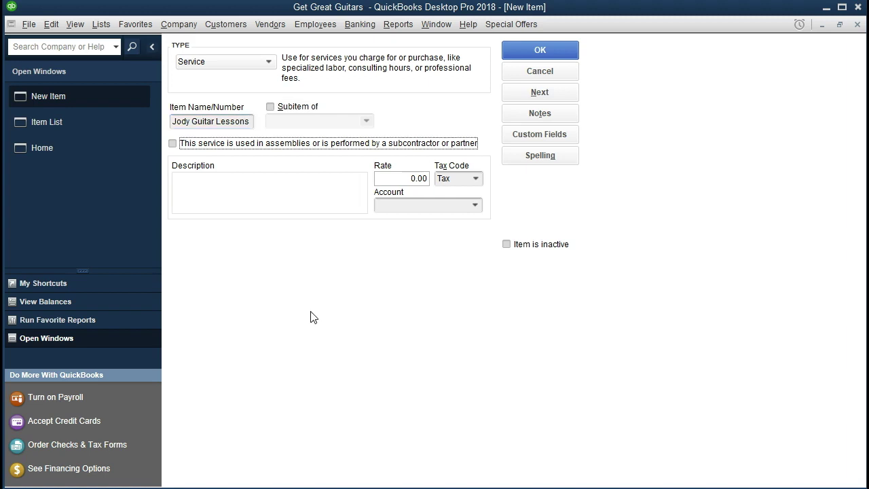
key(Tab)
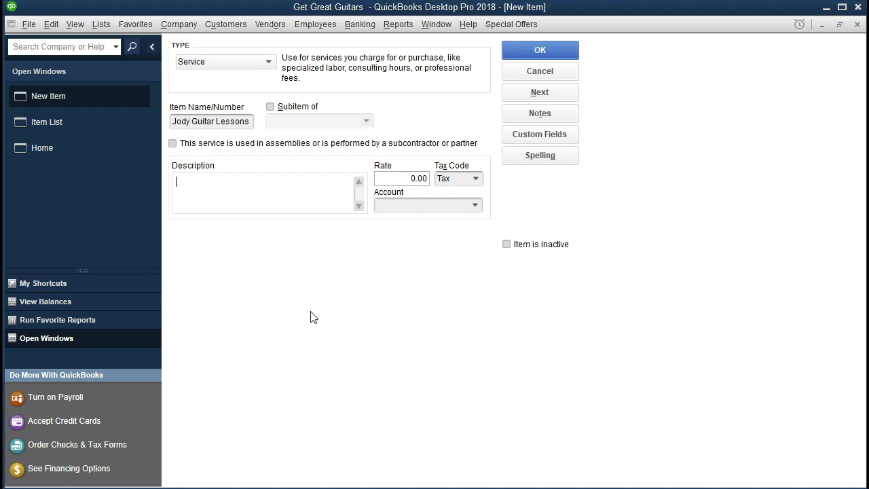
text(Jody Guitar Lessons)
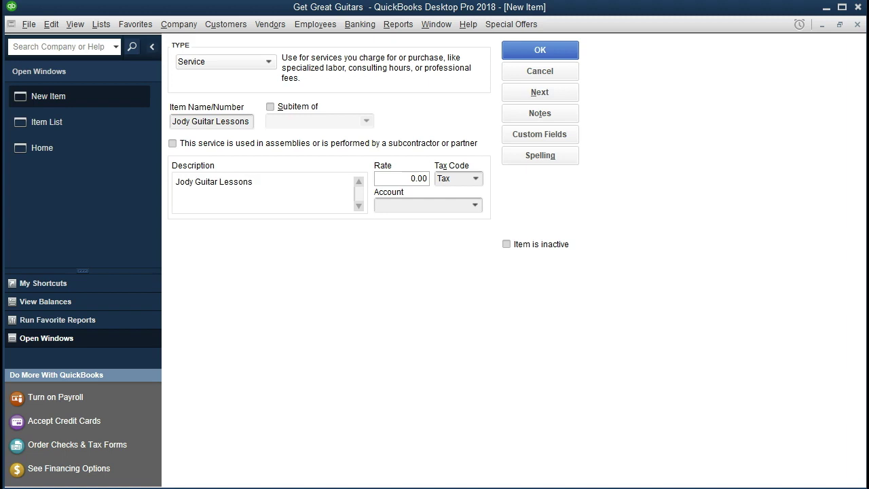
key(Tab)
text(190)
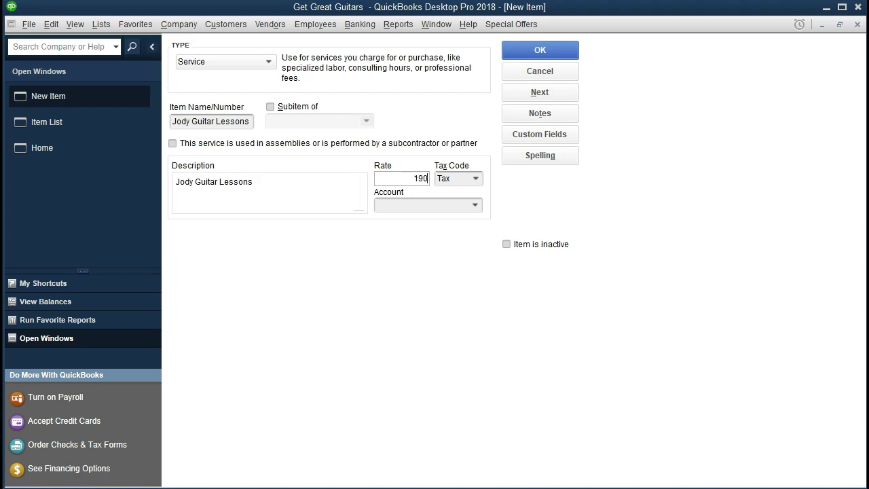
key(Tab)
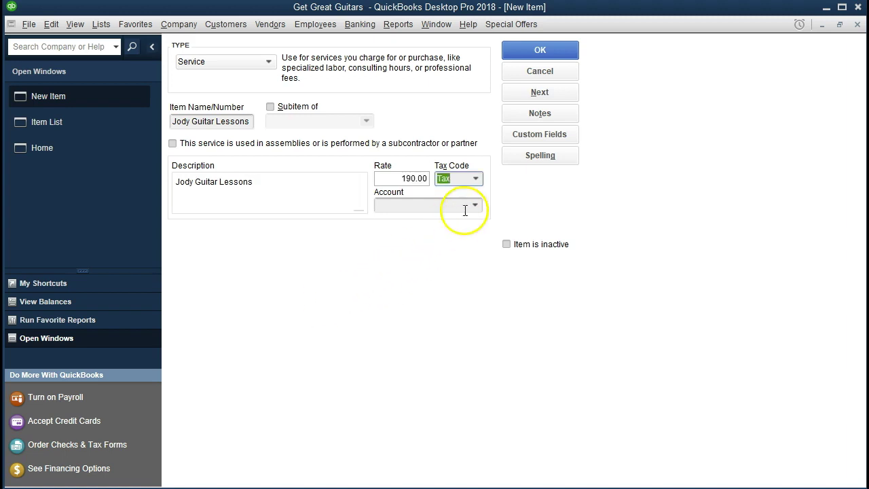
Step: Set the item's tax code to Non and its account to Service
click(477, 180)
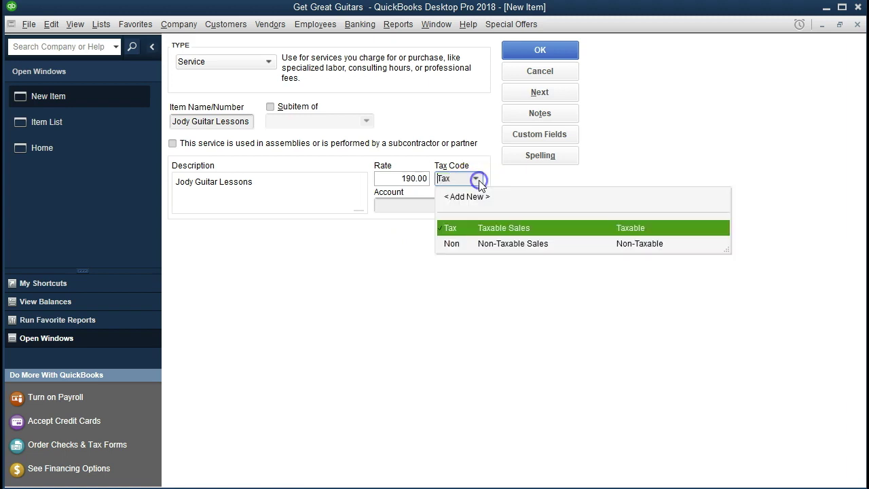
click(458, 245)
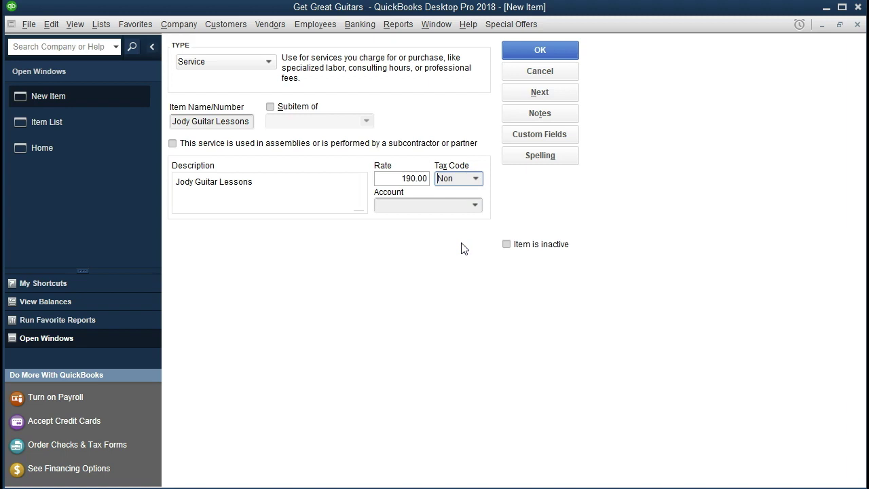
click(476, 205)
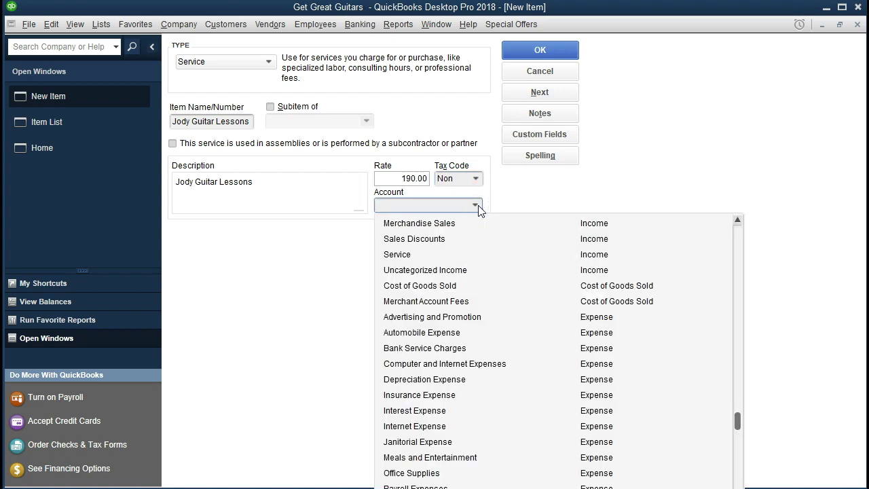
click(413, 254)
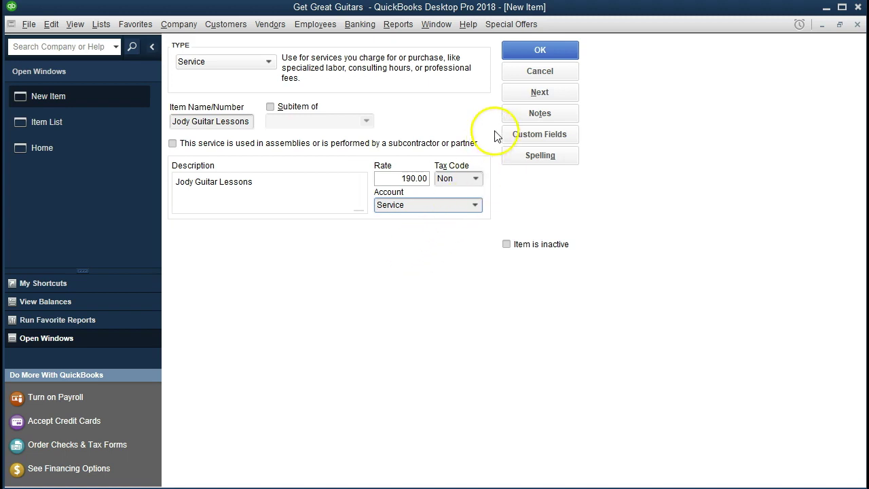
Step: Save Jody Guitar Lessons, ignoring the spelling flag, and begin another new item
click(545, 53)
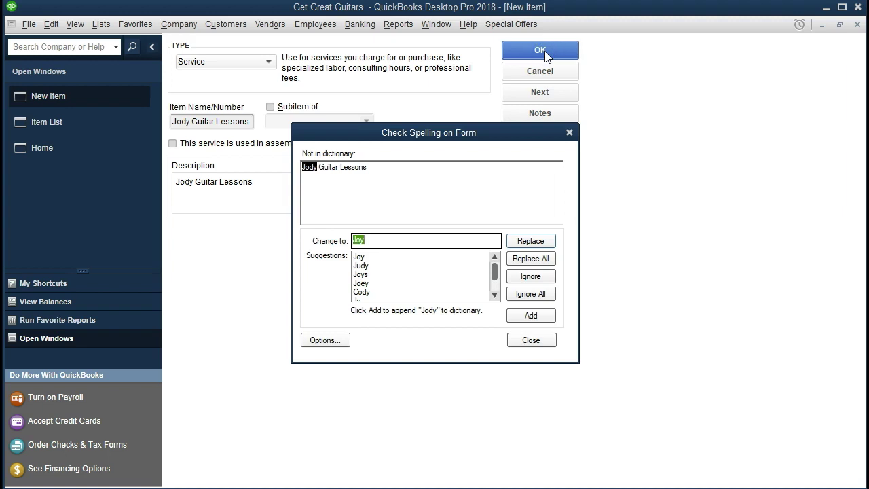
click(523, 277)
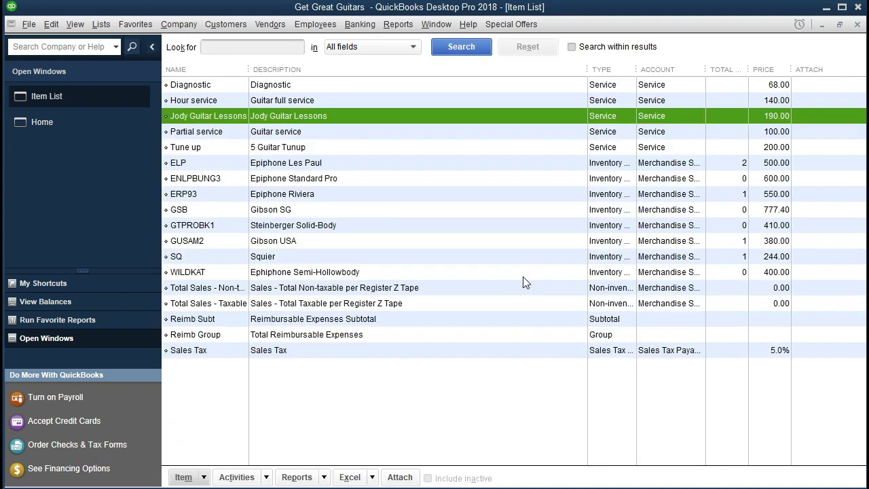
click(206, 476)
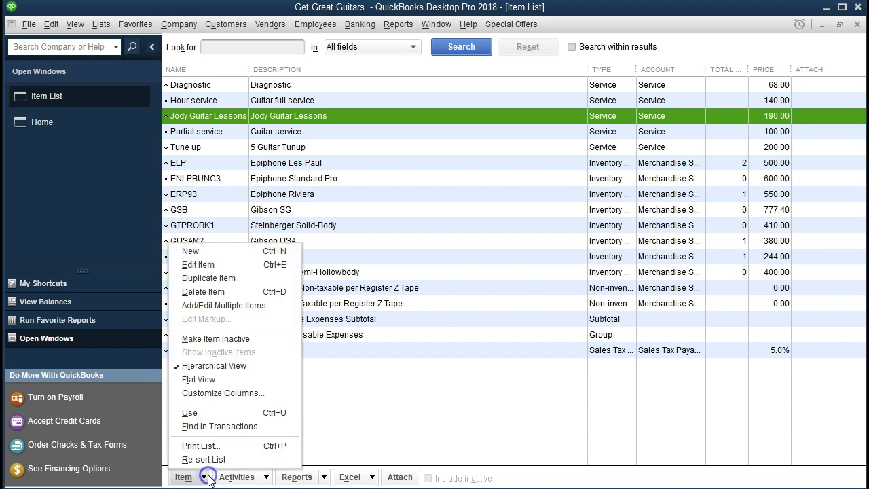
click(219, 252)
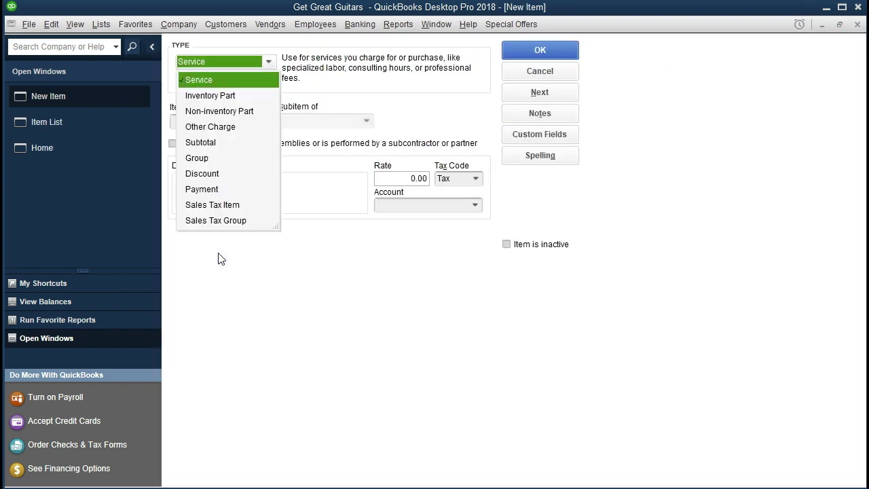
Step: Enter Angela Guitar Lessons as the item name and description, with rate 150
key(Tab)
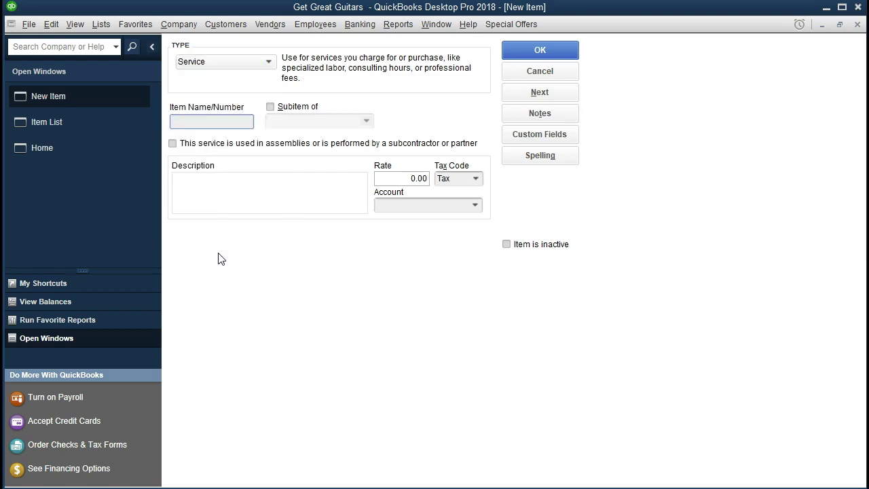
text(Angela Guitar Lessons)
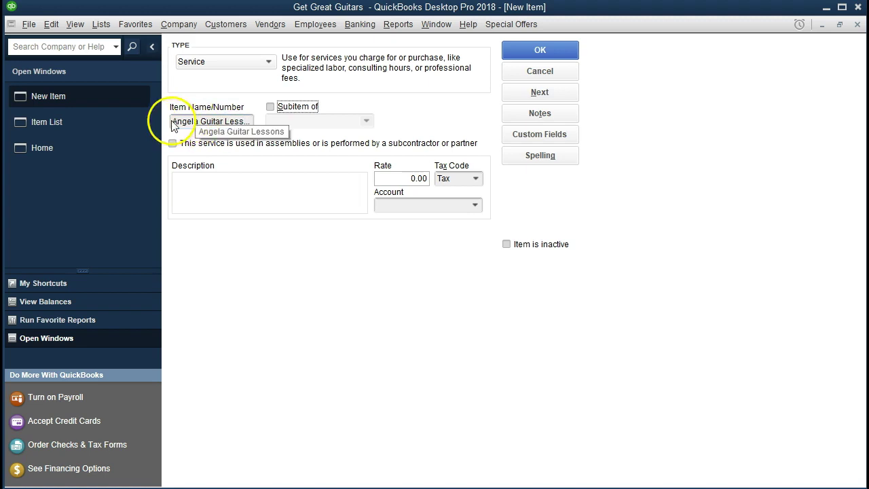
drag(172, 122, 355, 120)
key(ctrl+c)
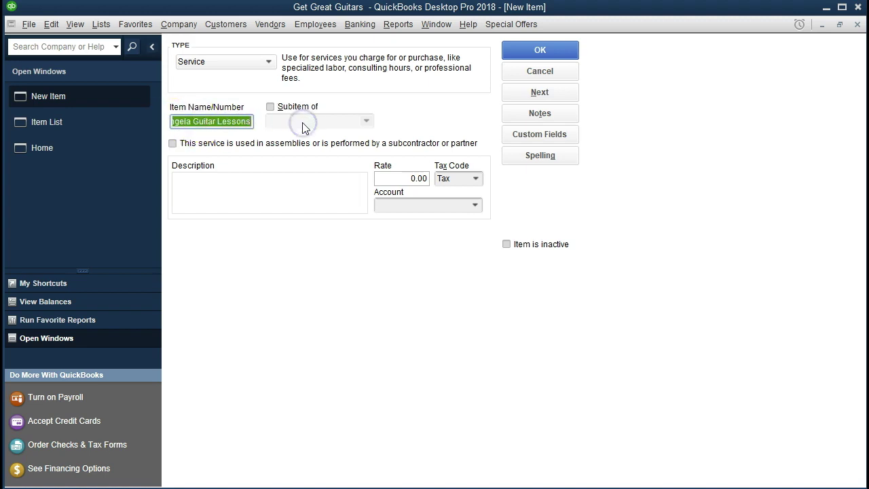
click(243, 189)
key(ctrl+v)
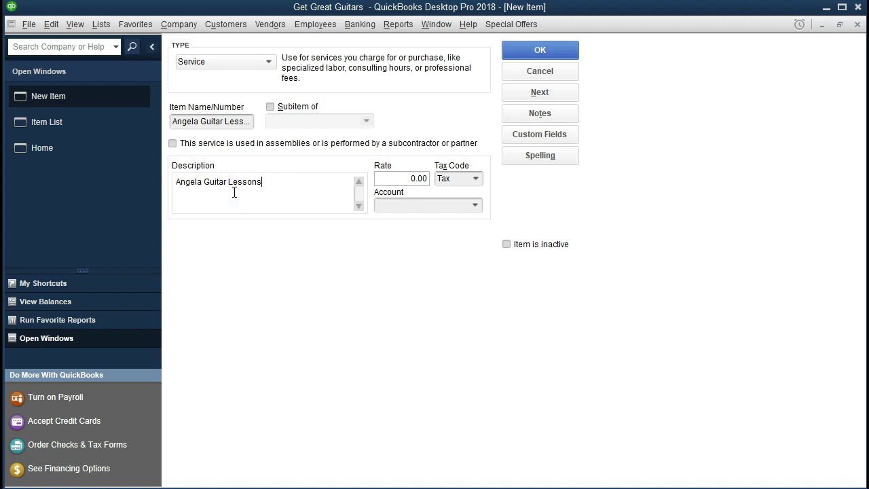
key(Tab)
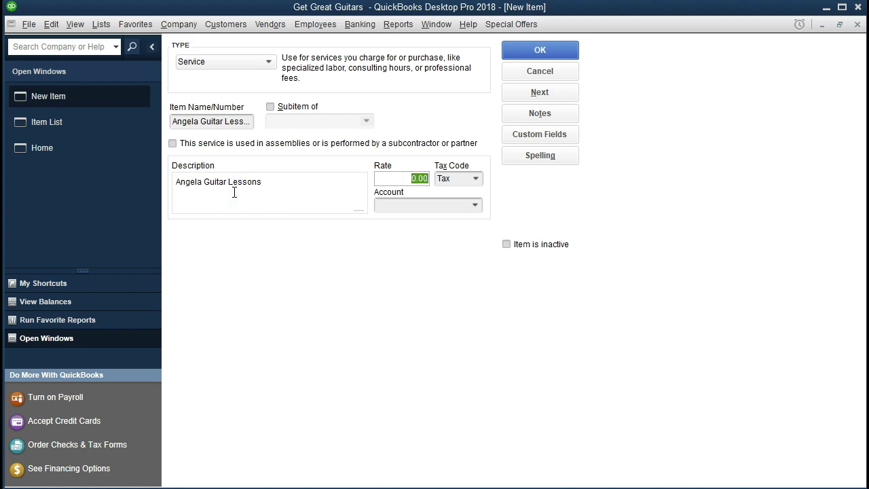
text(150)
key(Tab)
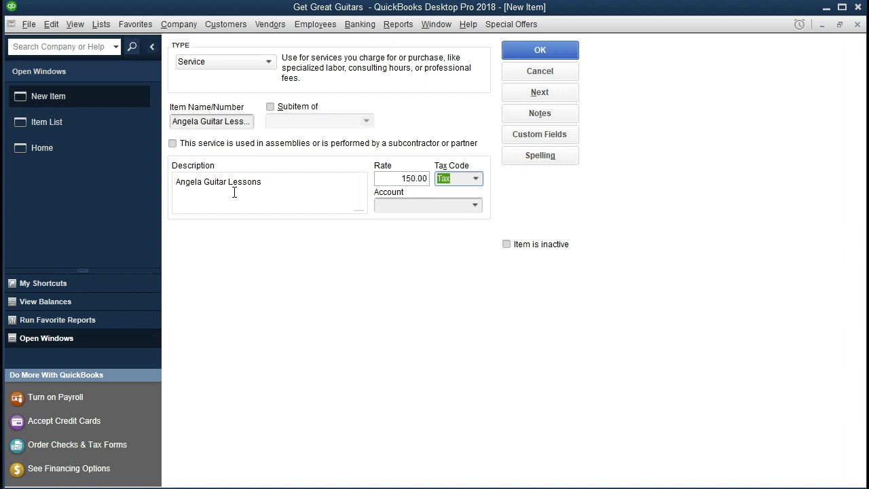
Step: Set tax code Non and account Service, then save the Angela Guitar Lessons item
click(476, 179)
click(468, 242)
key(Tab)
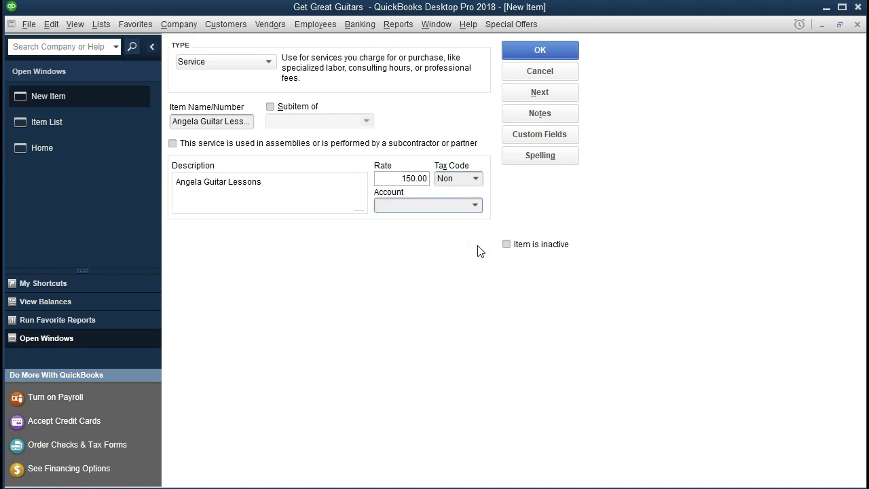
click(475, 205)
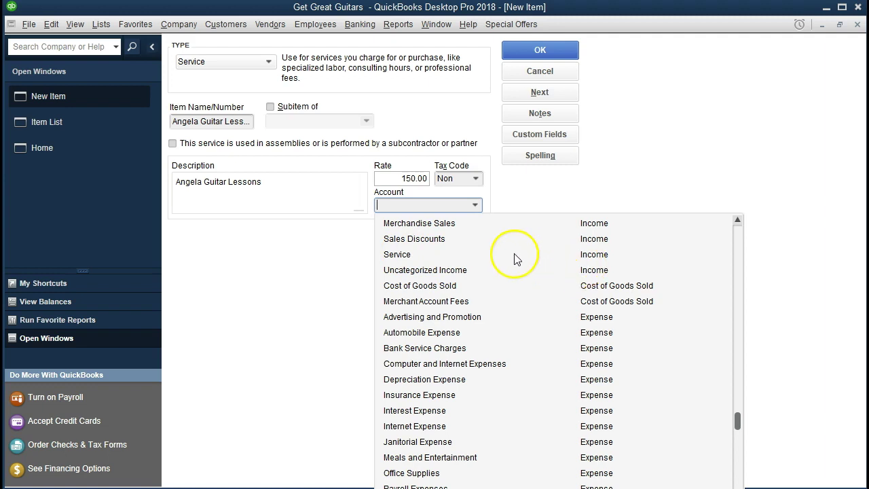
click(405, 256)
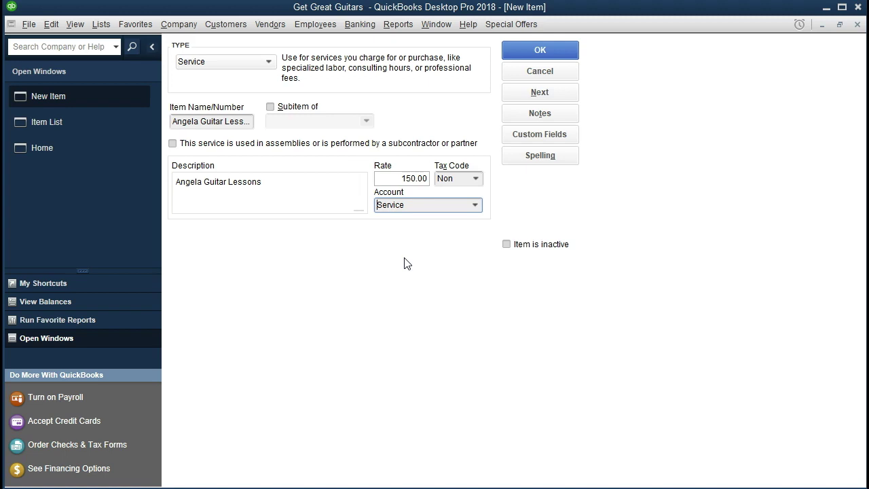
click(523, 55)
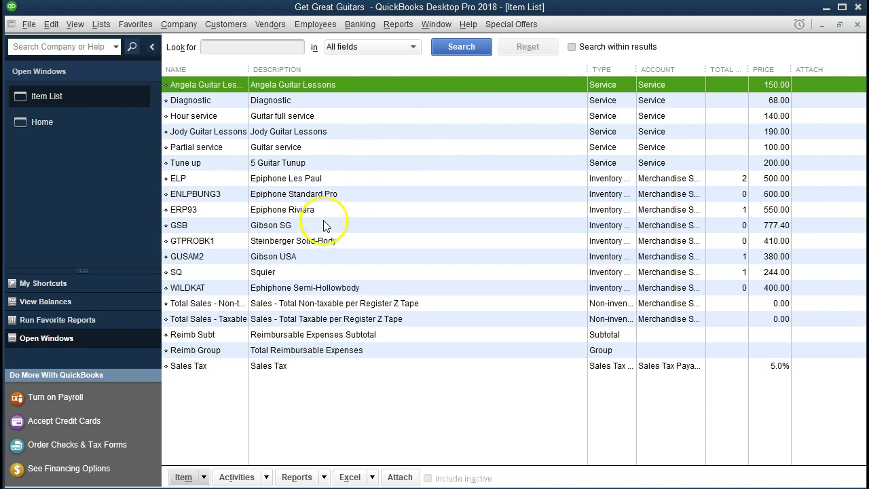
Step: Start a new Service item named Rebeca Guitar Lessons
click(203, 477)
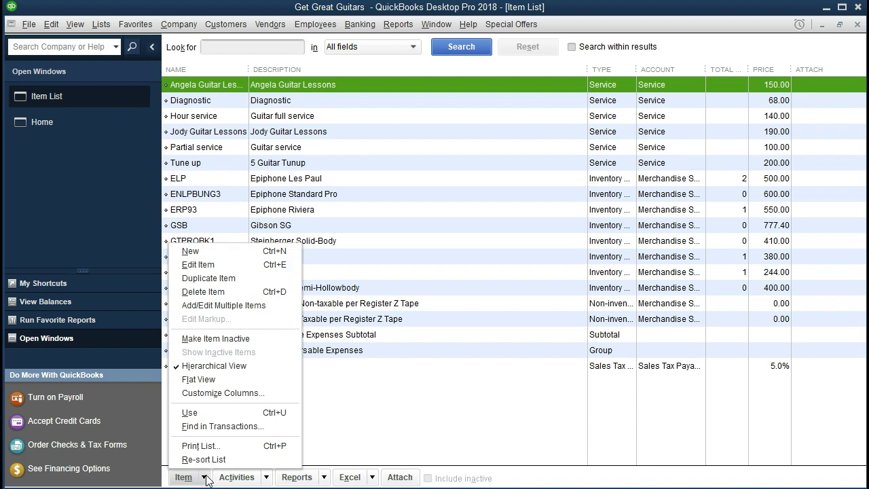
click(243, 254)
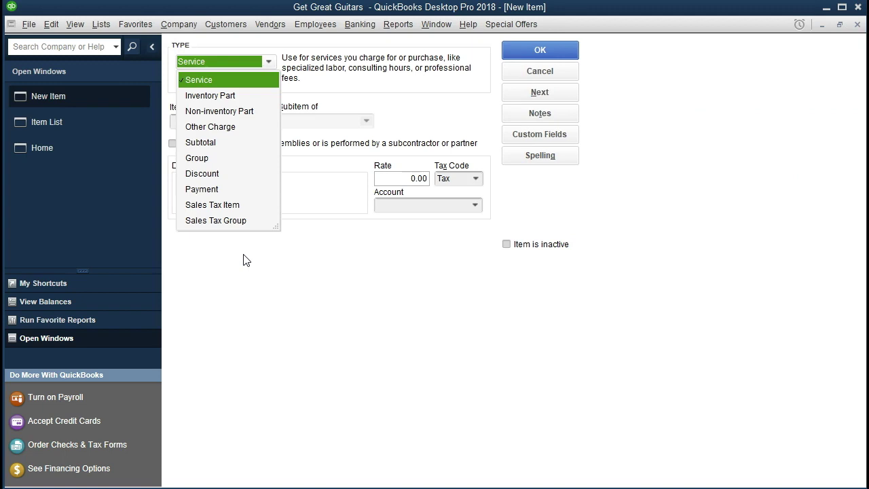
key(Tab)
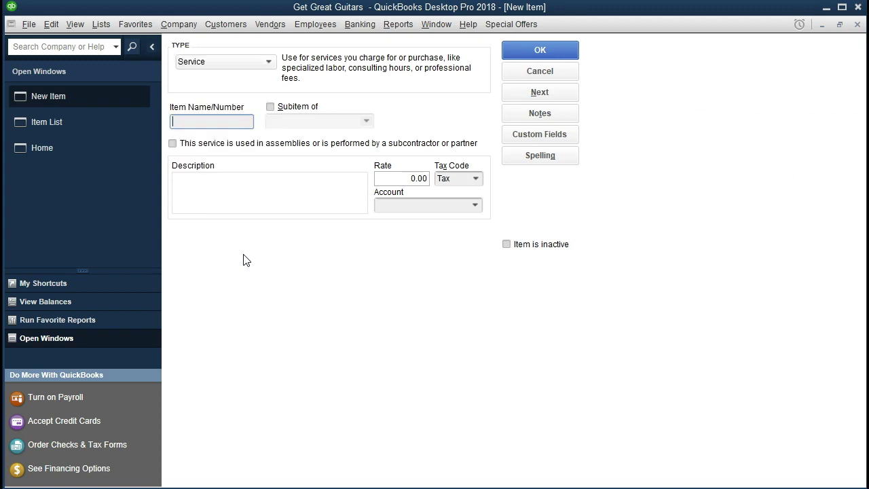
text(Rebeca Guitar Lessons)
Step: Copy the name into the description and set the rate to 100
key(shift+Left)
key(shift+Left)
key(shift+Left)
key(shift+Left)
key(shift+Left)
key(shift+Left)
key(shift+Left)
key(shift+Left)
key(shift+Left)
key(shift+Left)
key(shift+Left)
key(shift+Left)
key(shift+Left)
key(shift+Left)
key(shift+Left)
key(shift+Left)
key(shift+Left)
key(shift+Left)
key(shift+Left)
key(shift+Left)
key(ctrl+c)
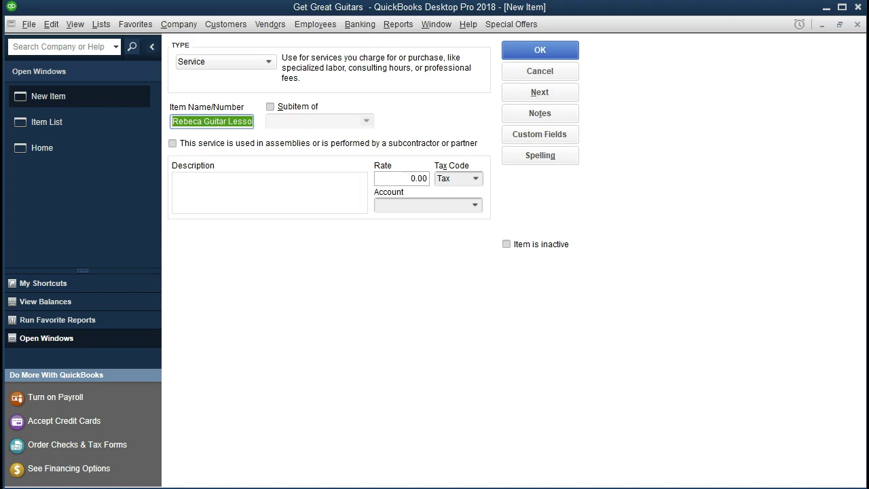
key(Tab)
click(225, 207)
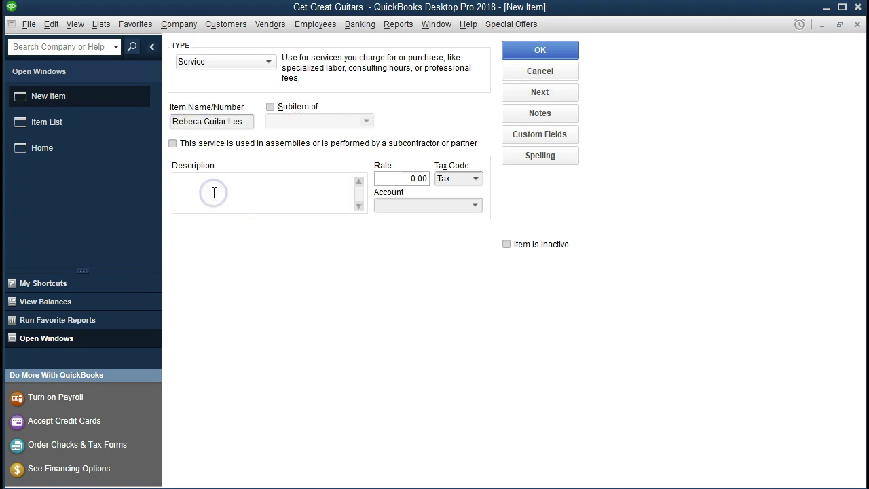
key(ctrl+v)
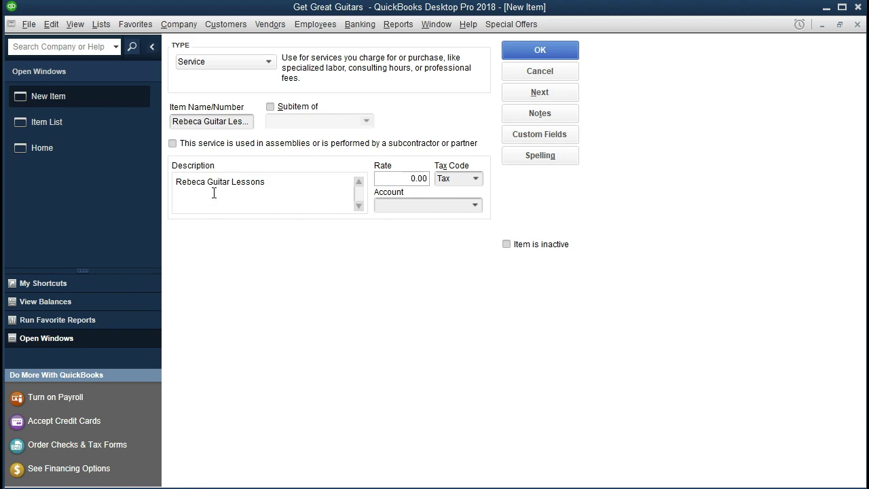
key(Tab)
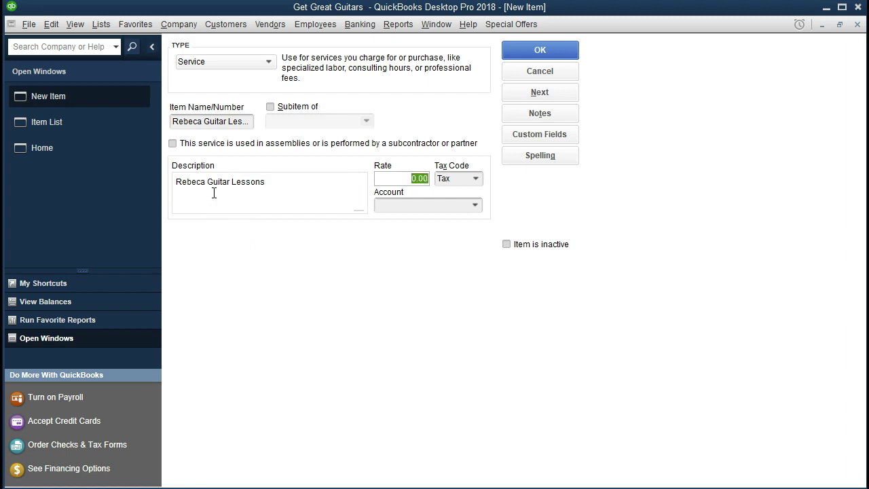
text(100)
key(Tab)
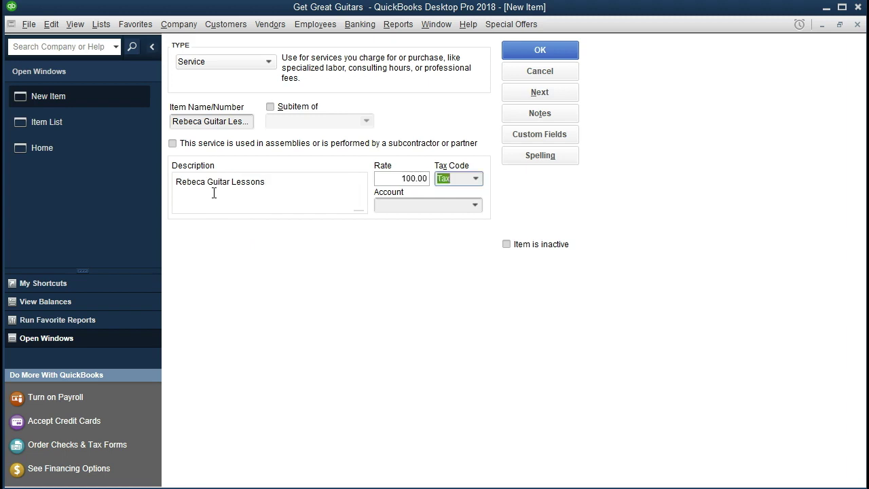
Step: Set tax code Non and account Service, save past the spelling check, and return Home
click(475, 179)
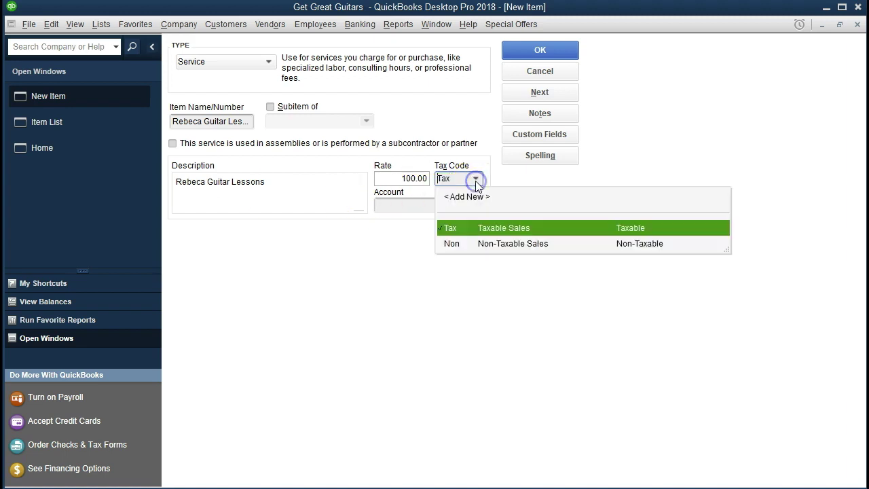
click(474, 245)
click(446, 205)
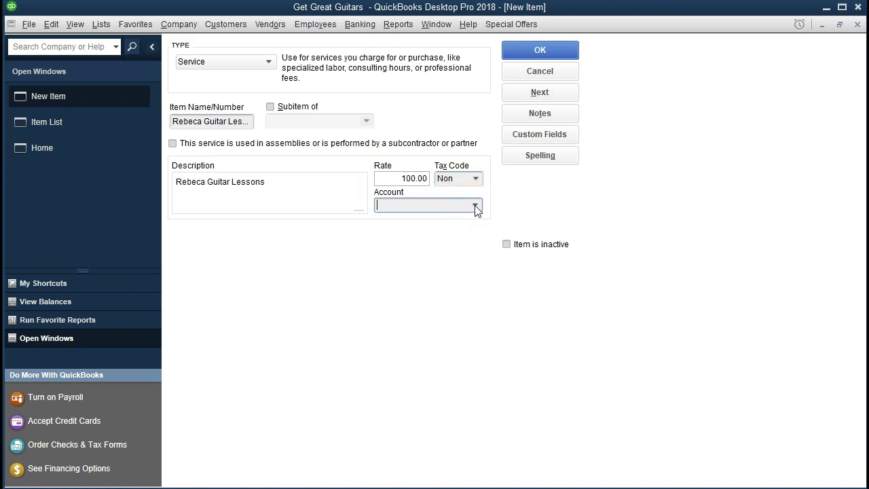
click(475, 205)
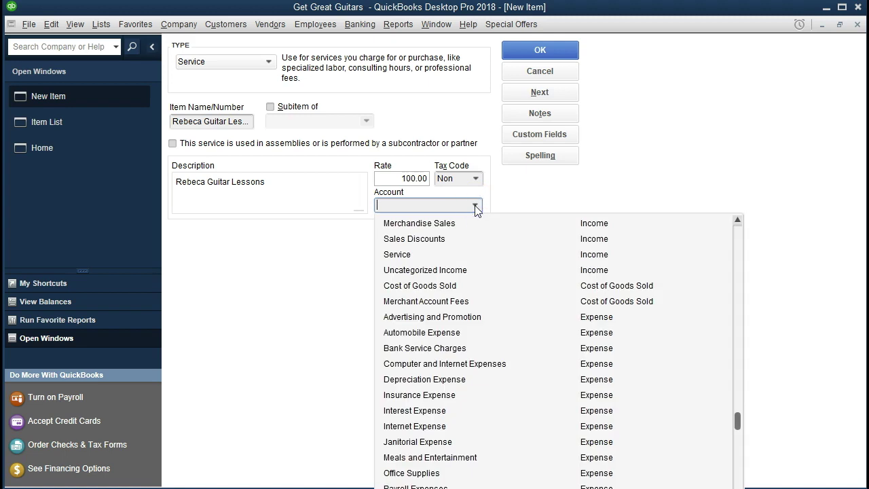
click(399, 255)
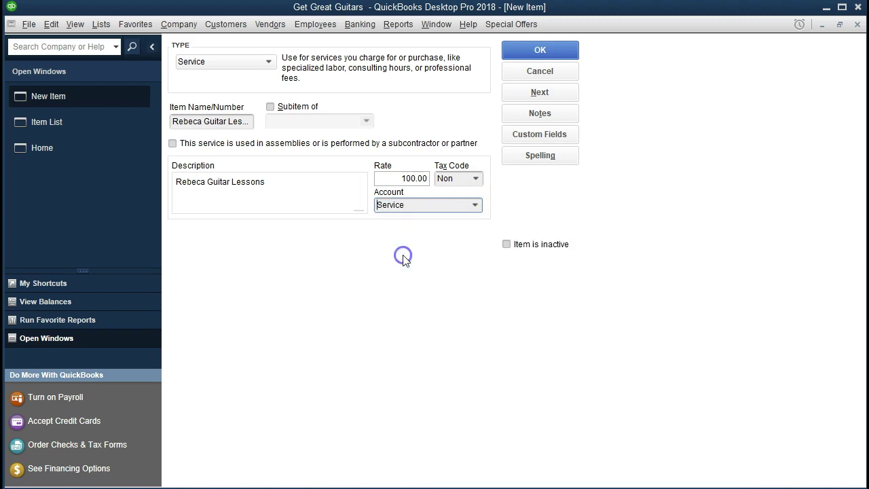
click(473, 205)
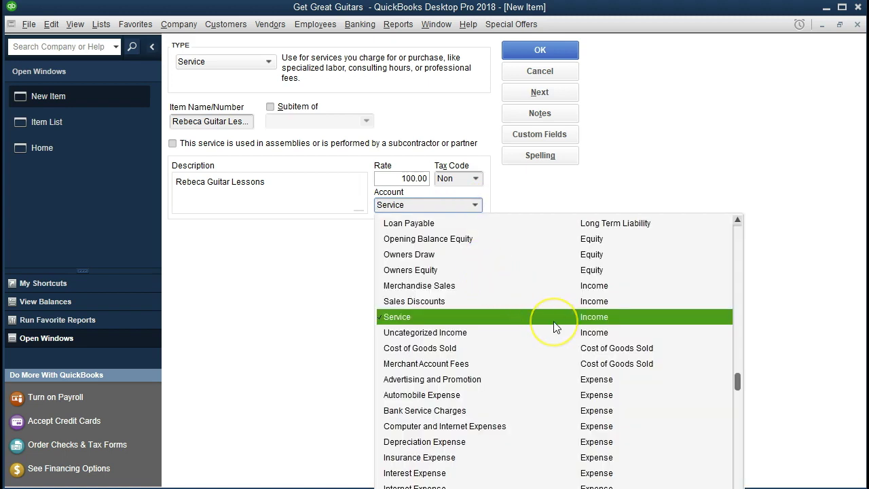
click(628, 104)
click(561, 53)
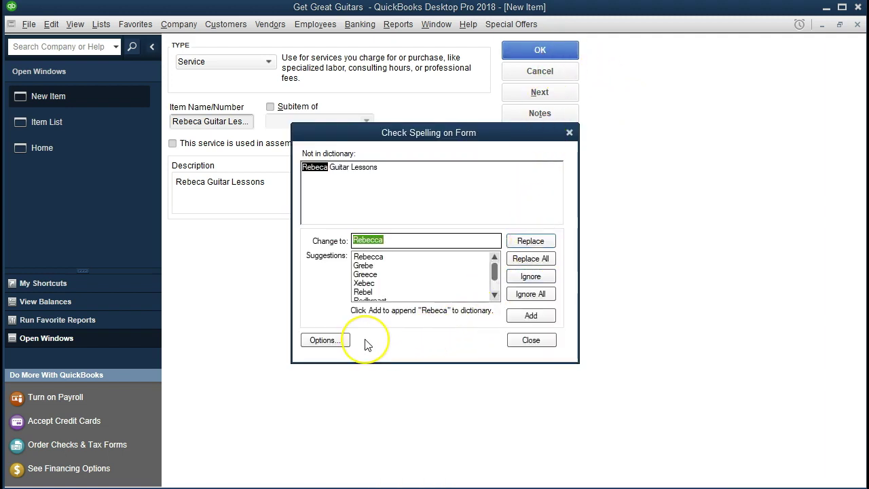
click(531, 340)
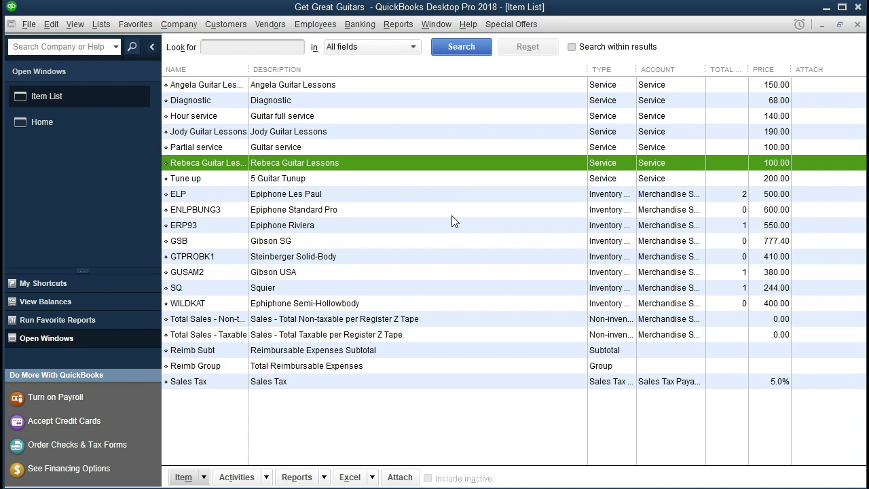
click(88, 125)
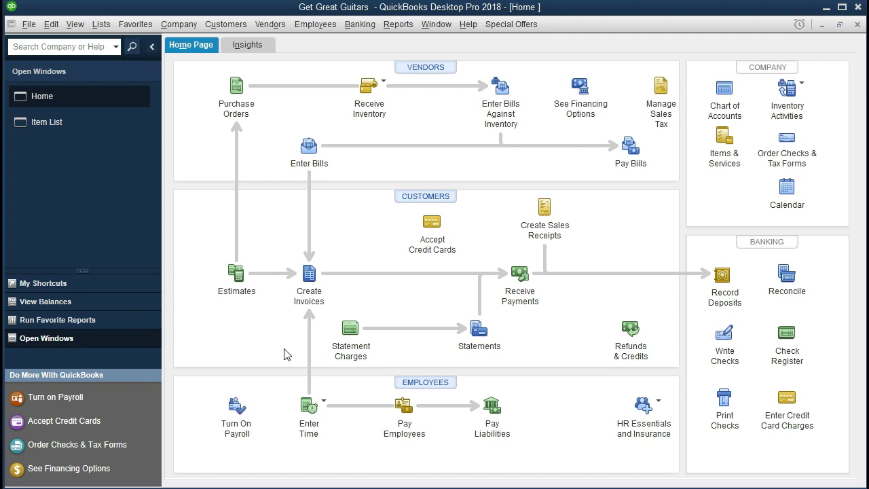
Step: Start a blank invoice and enter the new customer's name in the Customer:Job field
click(309, 275)
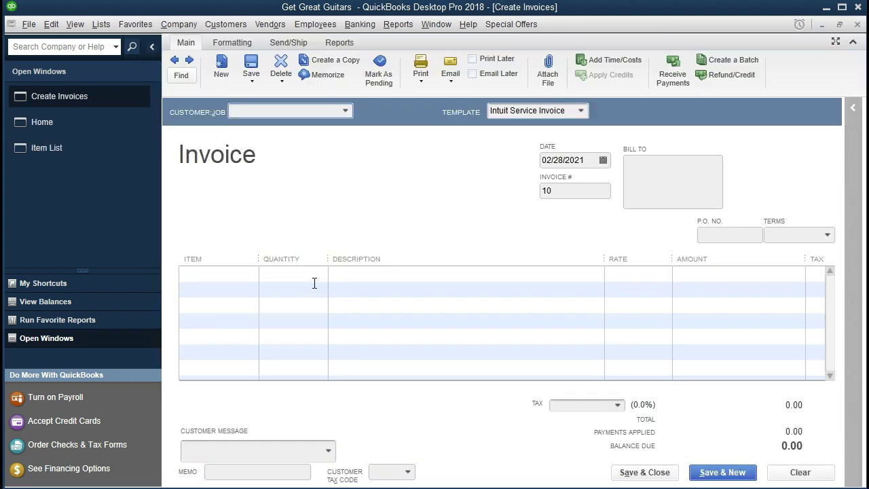
click(323, 178)
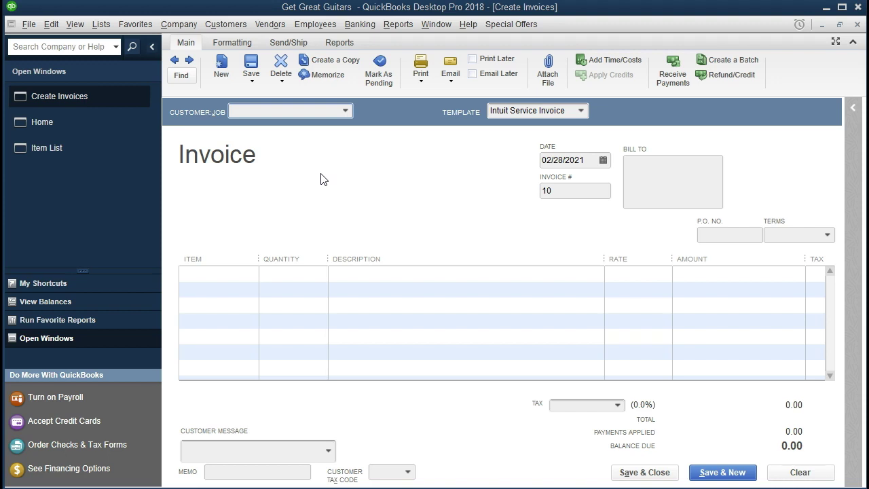
click(270, 110)
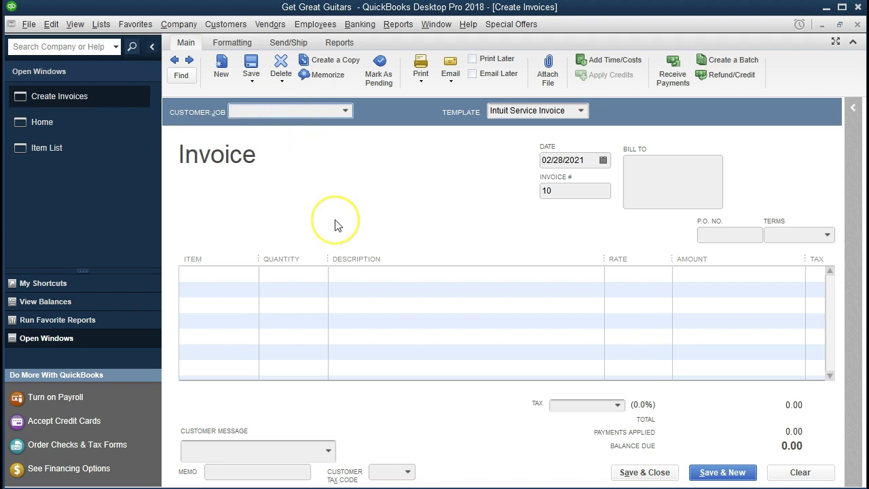
text(Star Lee)
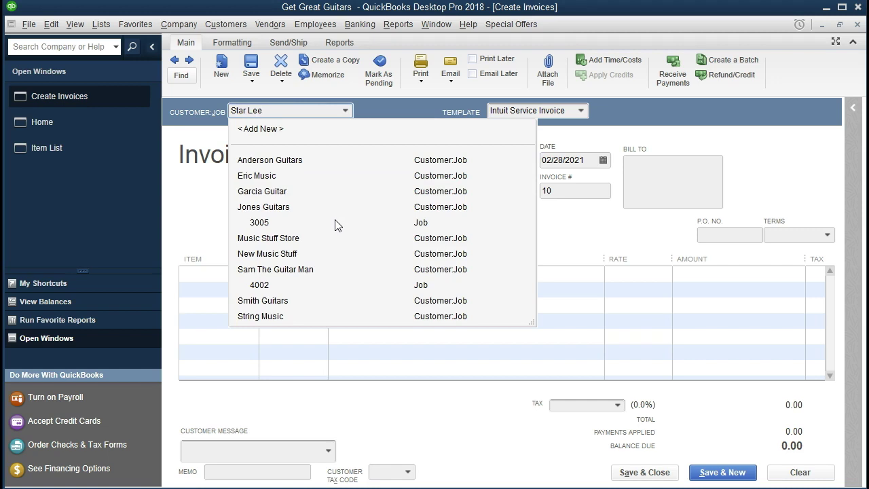
click(334, 260)
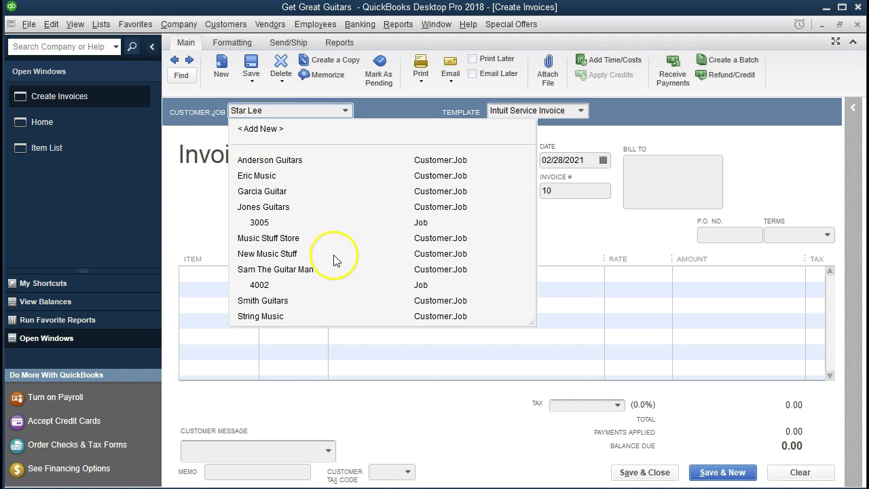
key(Tab)
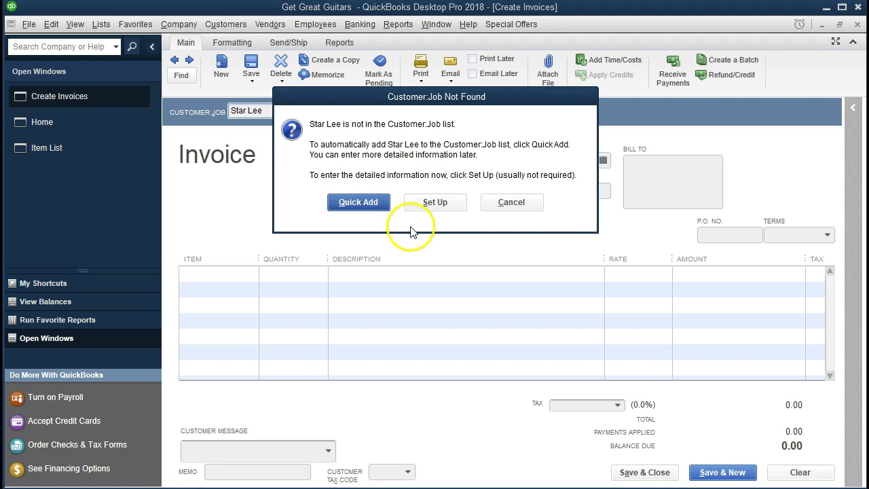
Step: Quick Add the new customer to the list and set the invoice terms to Net 30
click(352, 205)
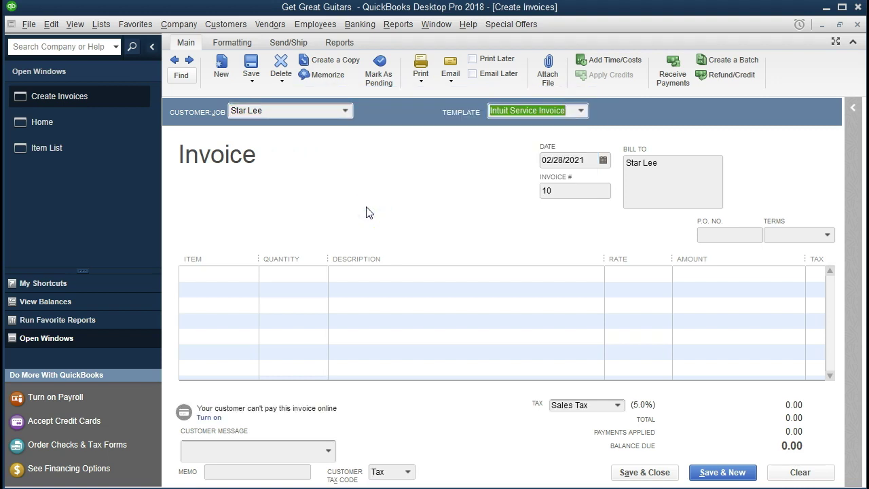
key(Tab)
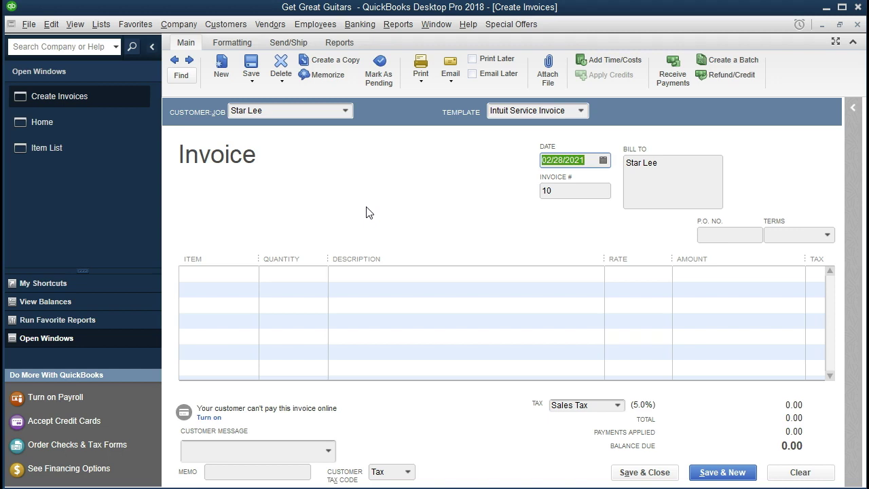
click(399, 201)
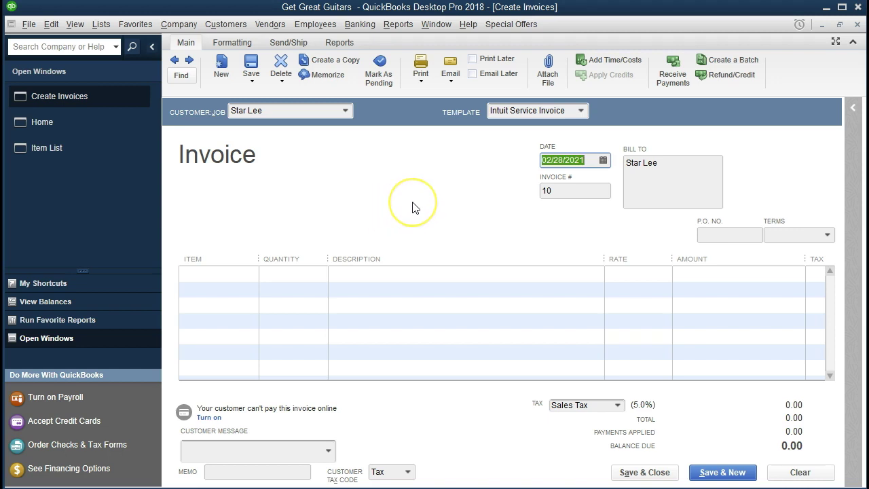
key(Tab)
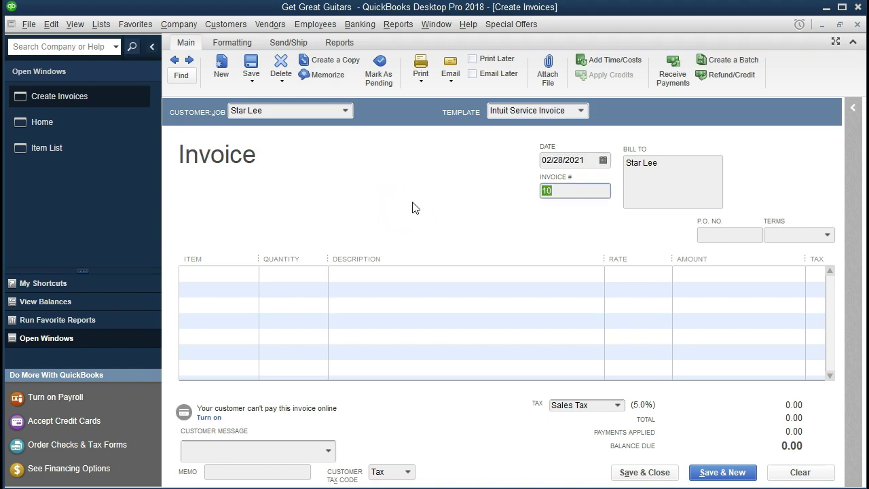
key(Tab)
key(Tab)
key(Tab)
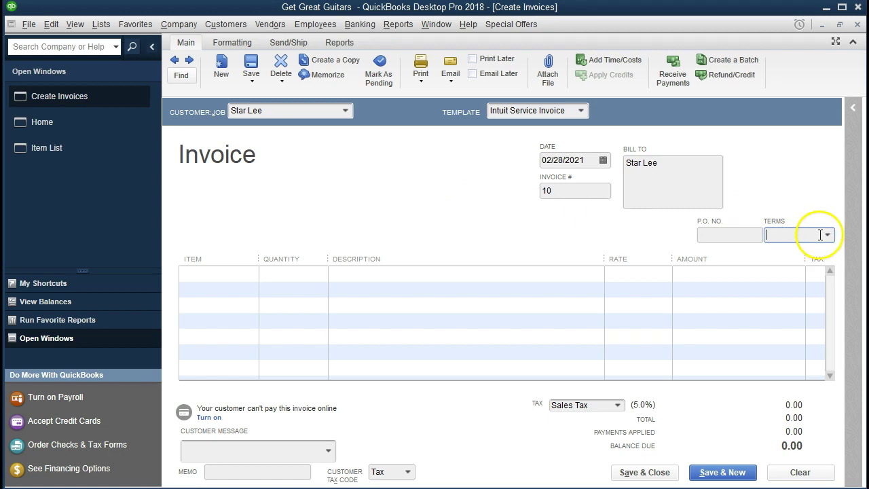
click(825, 235)
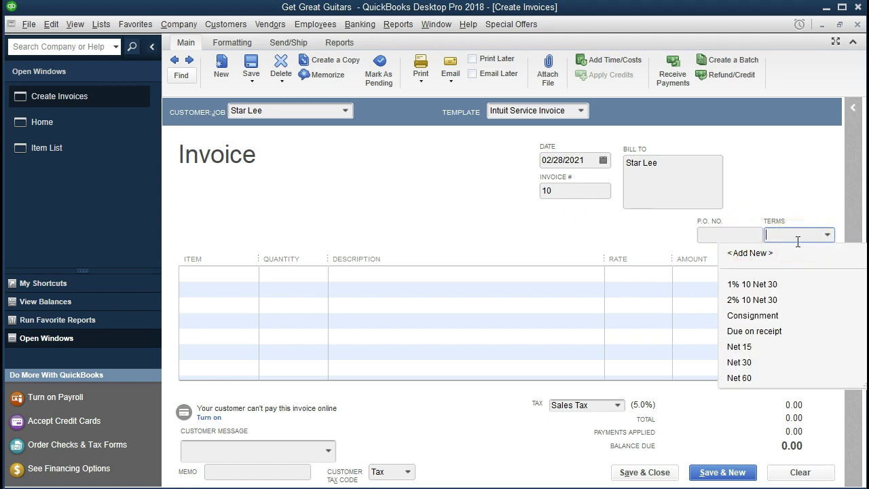
click(749, 361)
key(Tab)
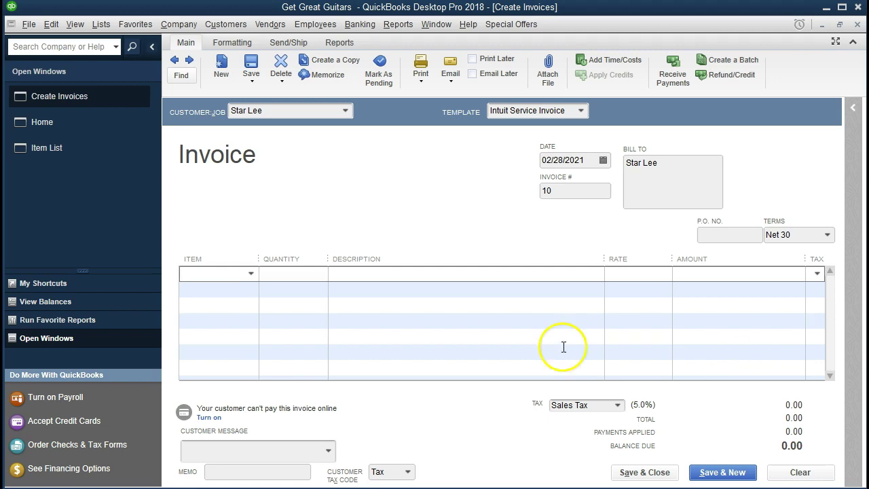
Step: Bill 5 Jody Guitar Lessons at 190.00 on the first line, totalling 950.00
click(252, 274)
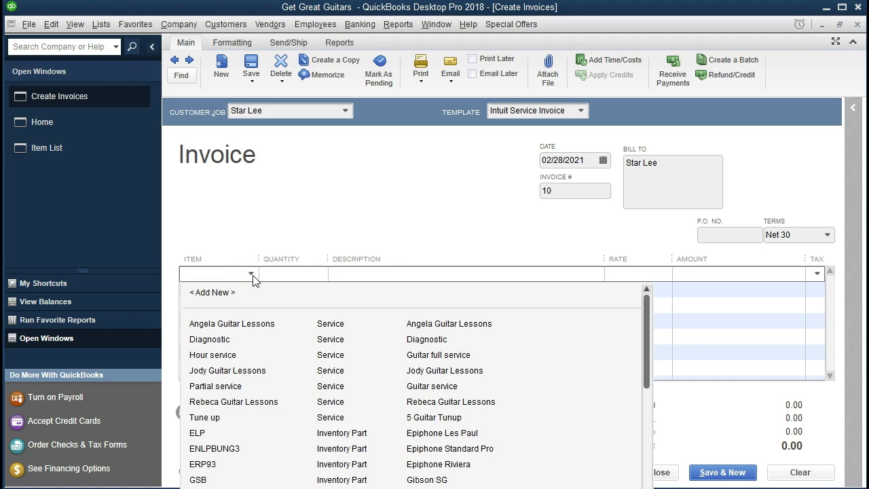
text(J)
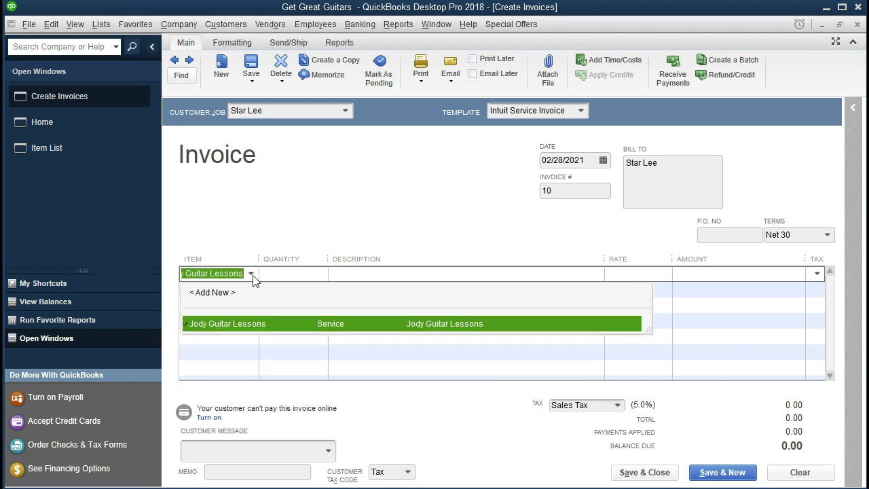
click(328, 336)
key(Tab)
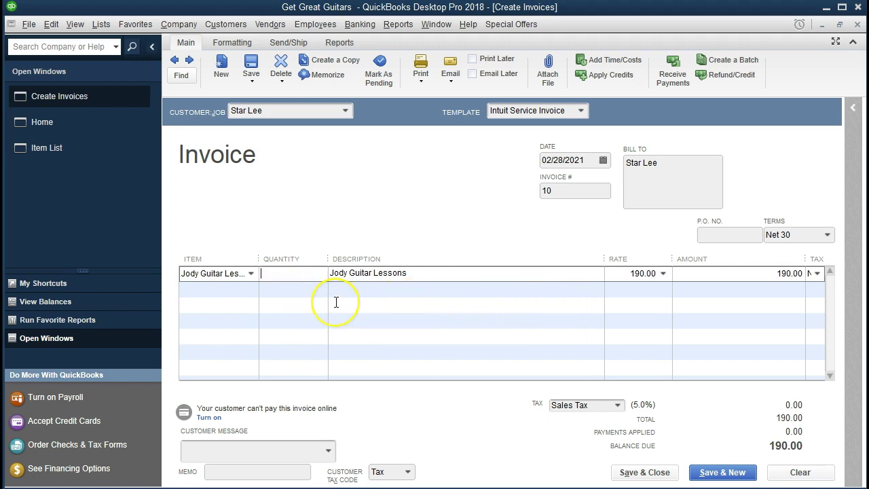
text(5)
key(Tab)
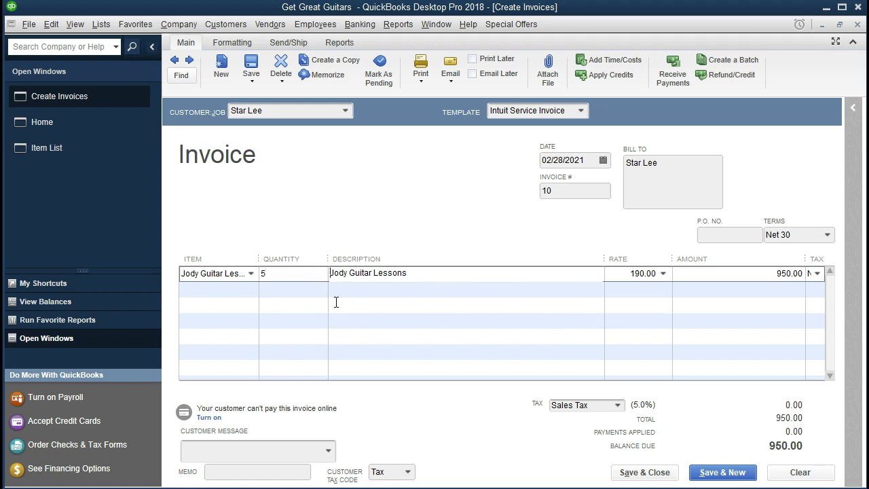
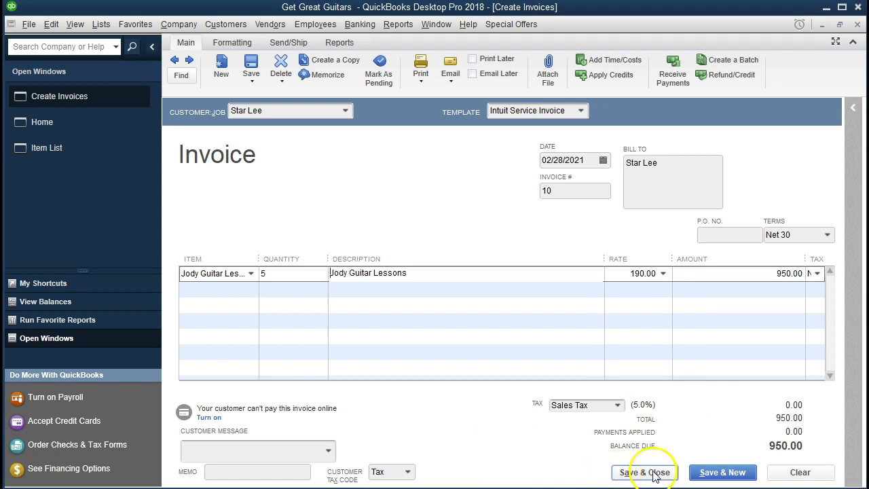
Step: Save invoice 10 for 950.00 with Net 30 made permanent, adding the flagged word to the dictionary
click(709, 477)
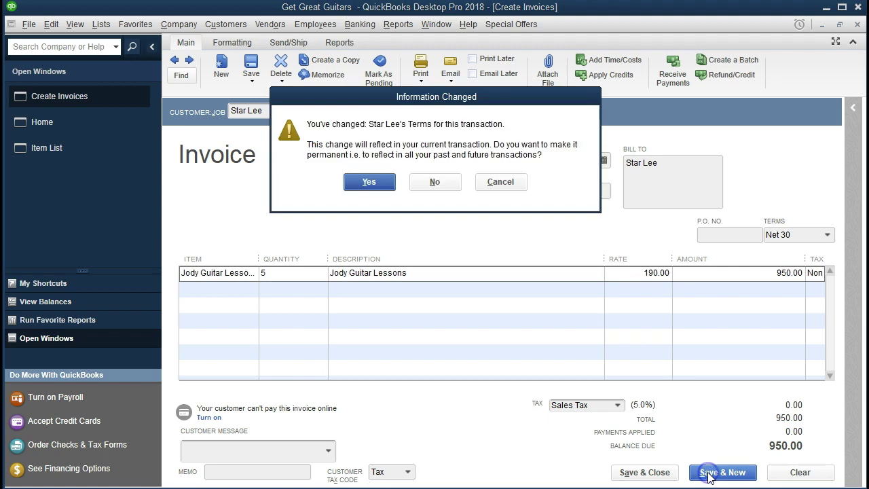
click(368, 183)
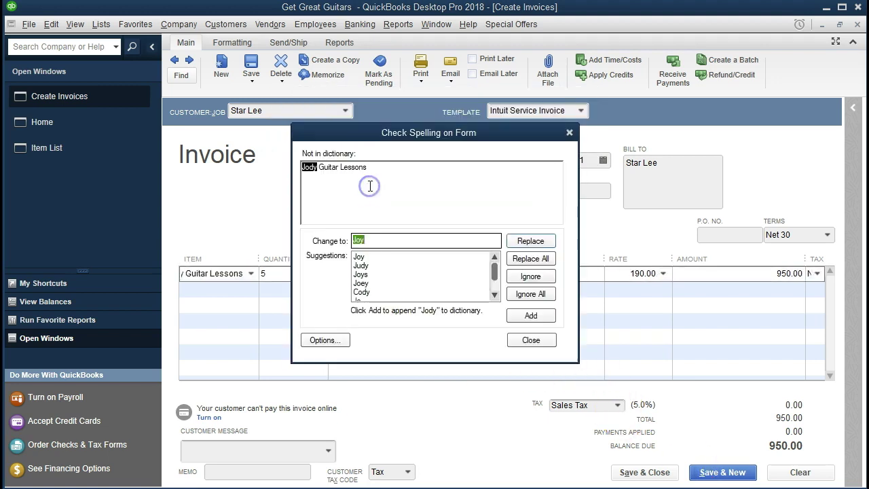
click(529, 317)
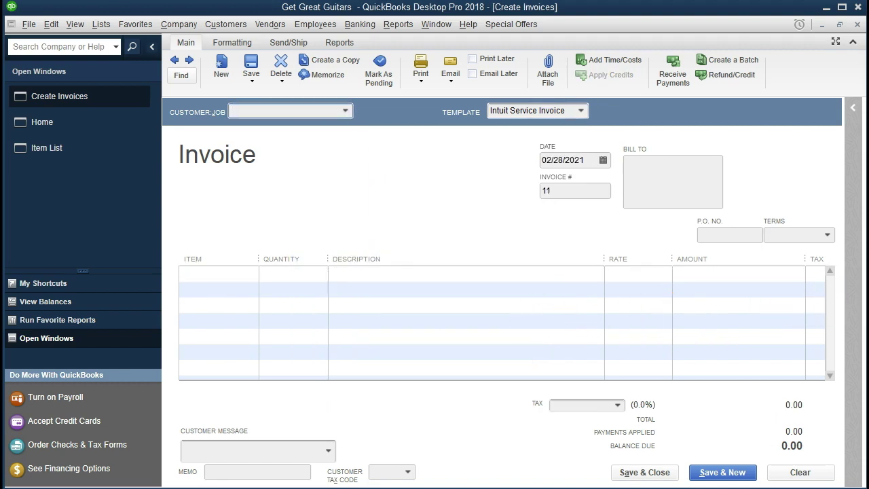
Step: Quick-add a new customer on invoice 11 and set the terms to Net 30
click(345, 111)
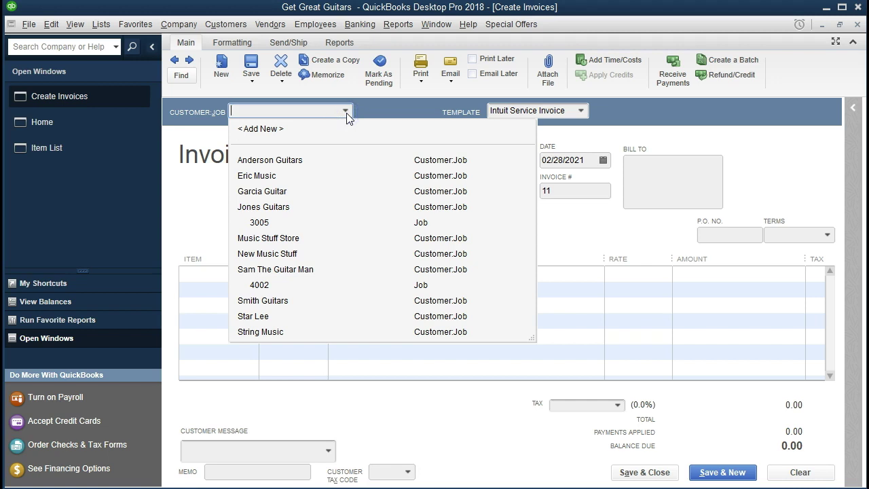
text(Diana Martinex)
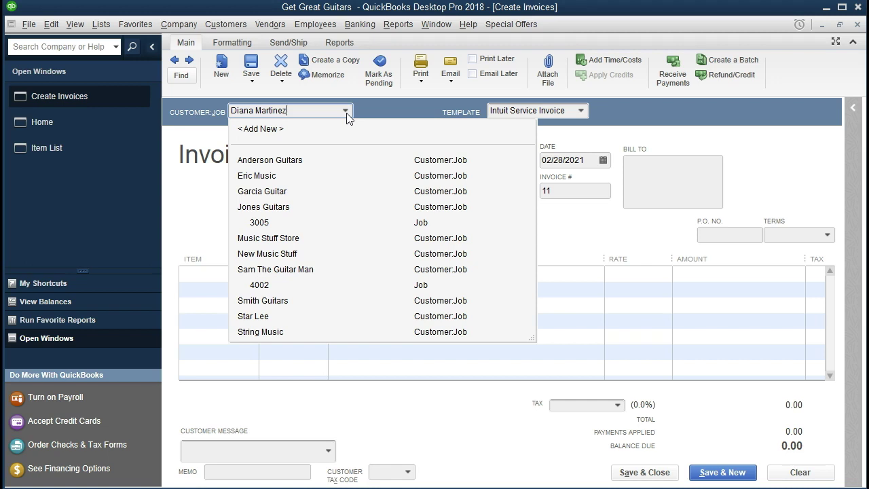
key(Tab)
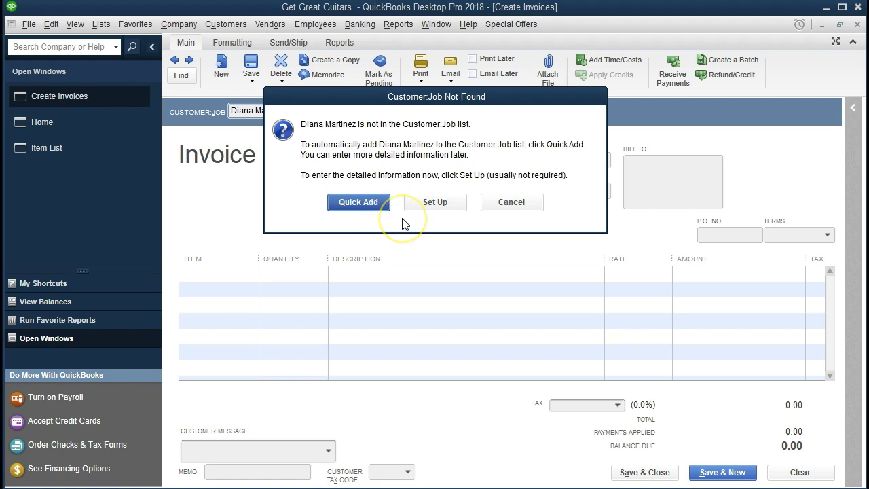
click(361, 204)
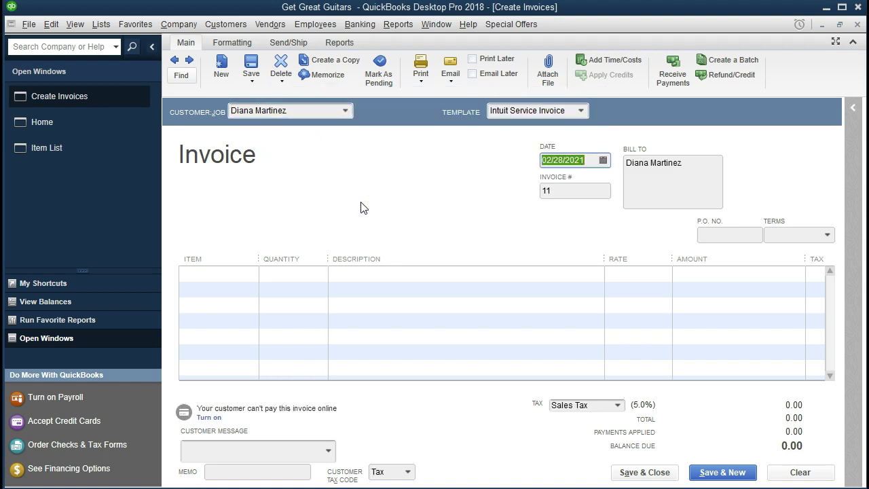
key(Tab)
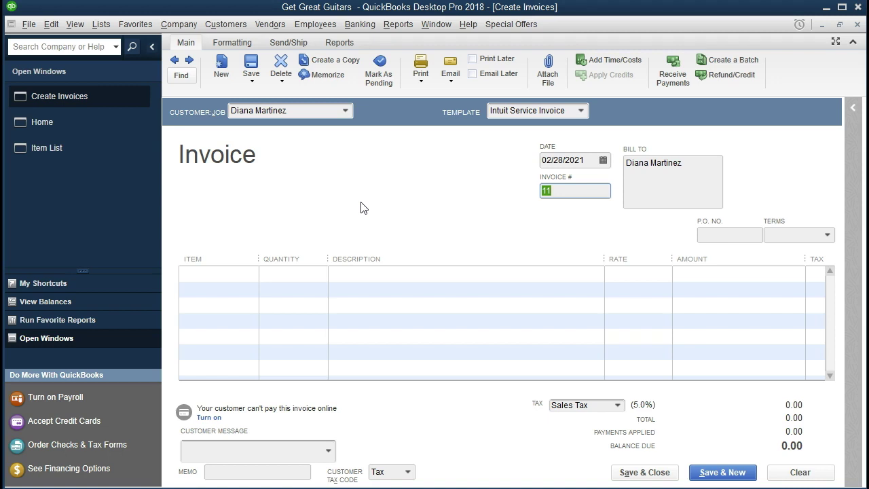
key(Tab)
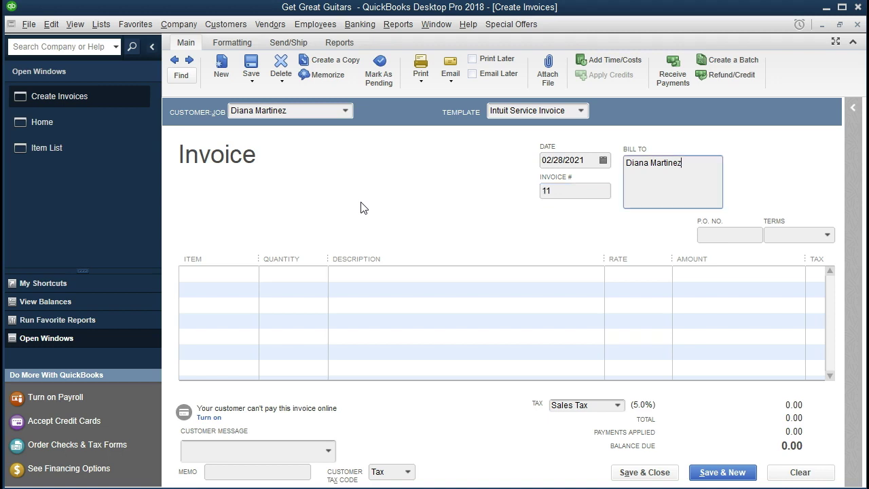
key(Tab)
key(Tab)
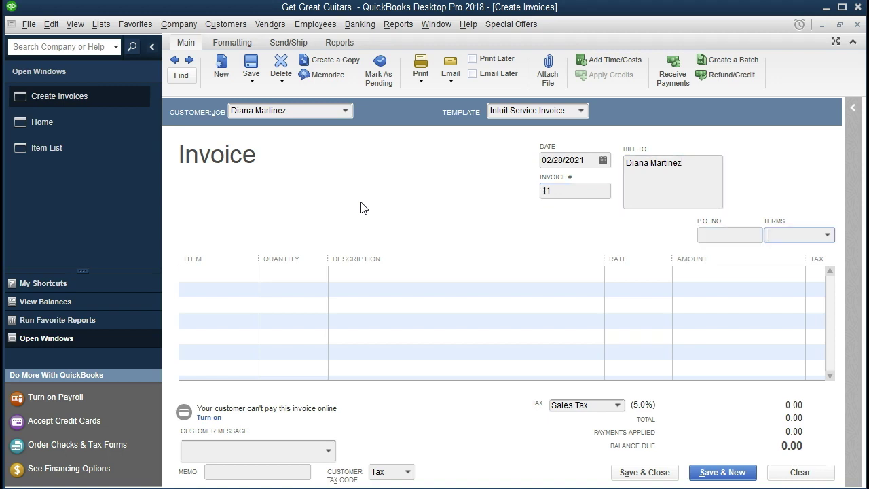
click(827, 236)
click(747, 361)
Step: Add 5 Jody Guitar Lessons at 190.00 (950.00) and save, making Net 30 permanent
key(Tab)
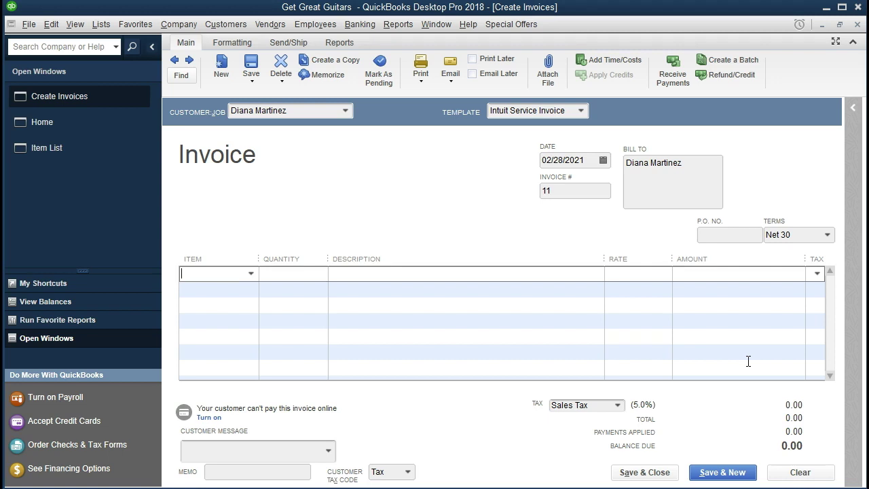
text(J)
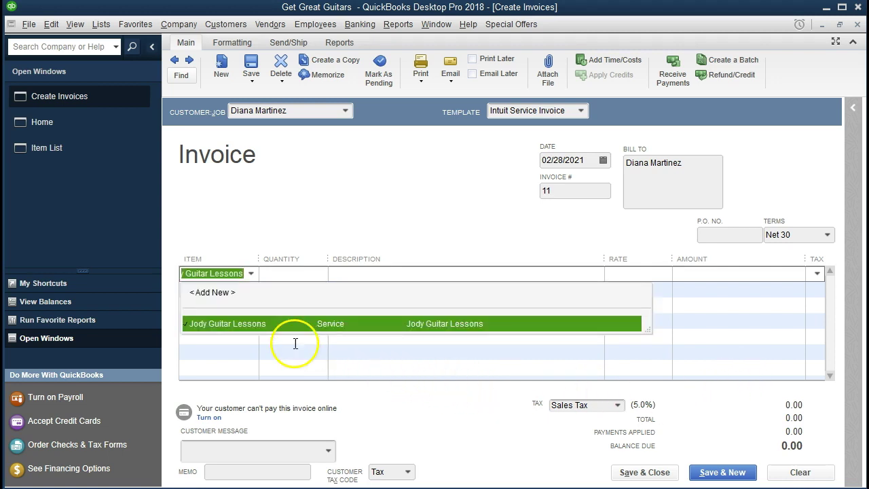
click(251, 275)
click(251, 274)
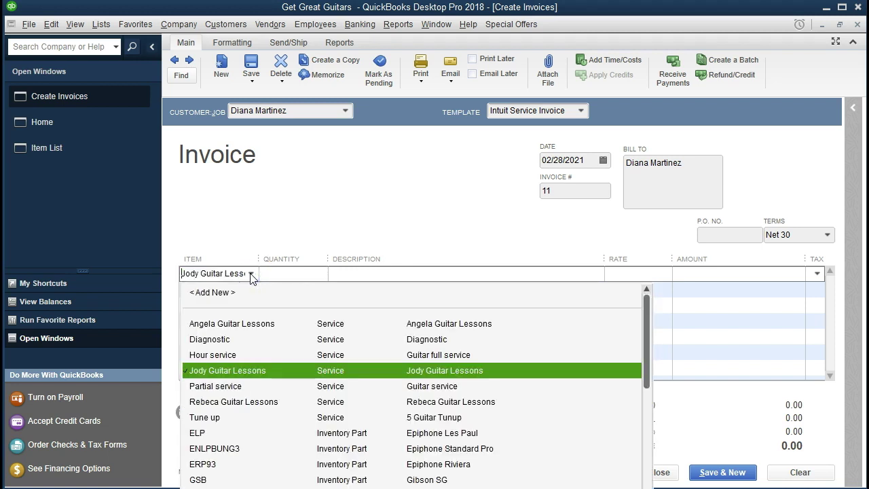
click(251, 275)
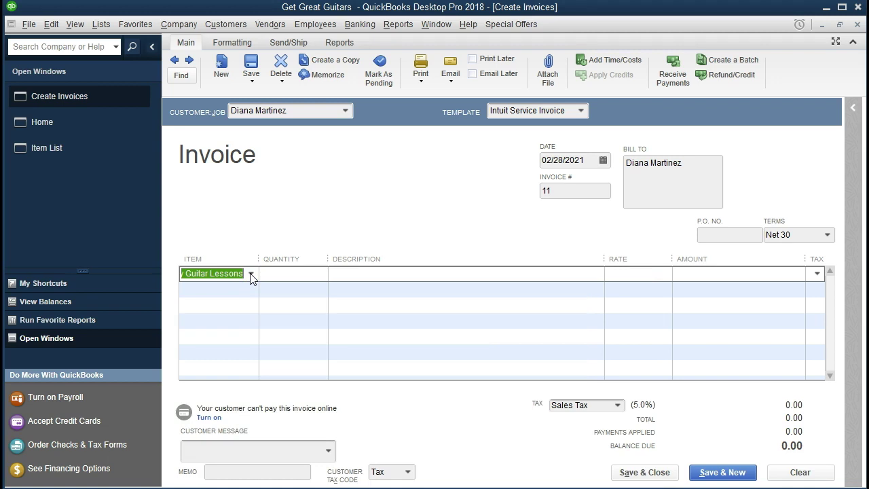
key(Tab)
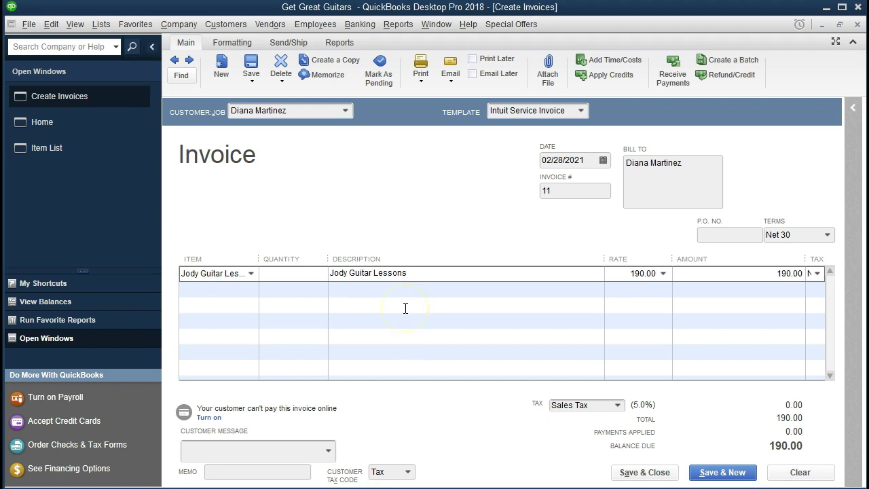
text(5)
key(Tab)
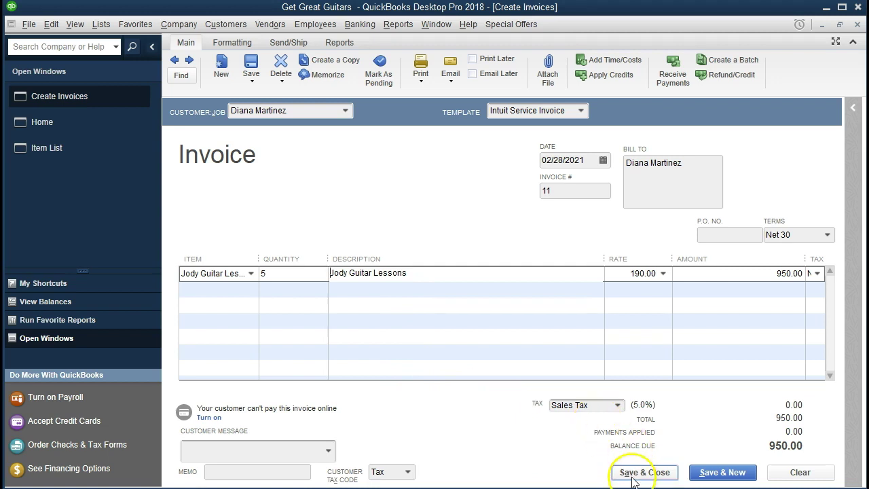
click(741, 471)
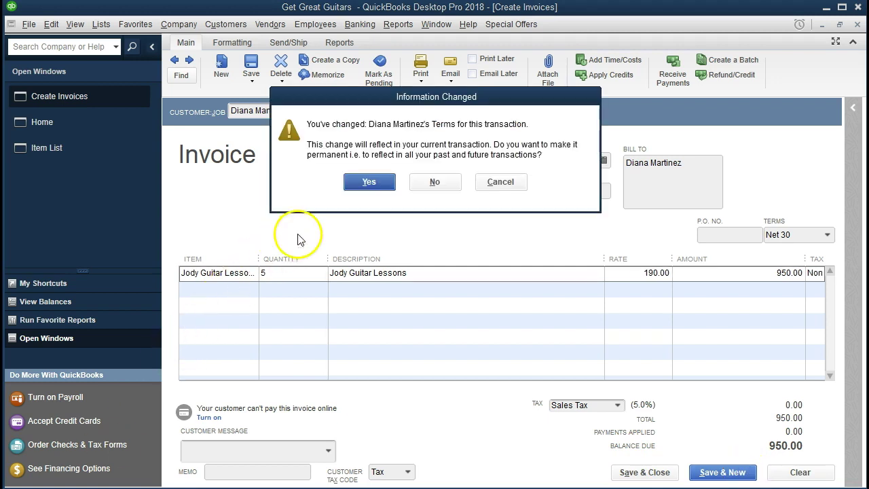
click(356, 188)
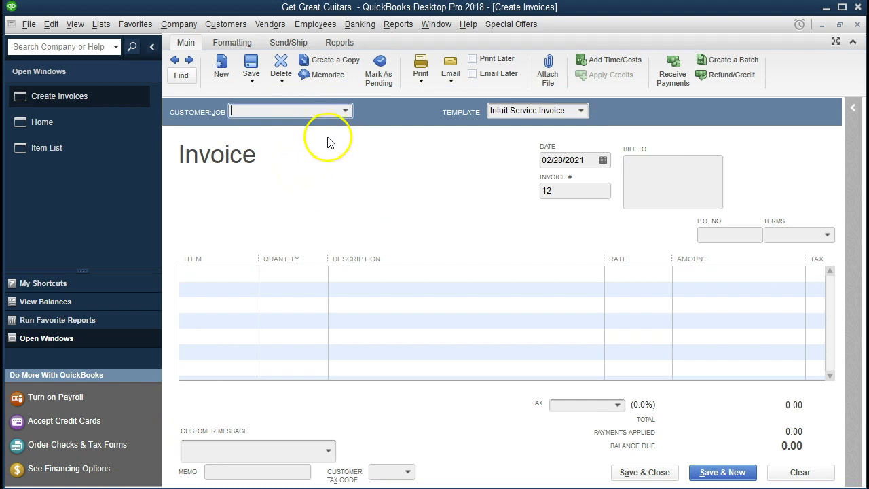
Step: Quick-add another new customer on invoice 12 with Net 30 terms
click(345, 111)
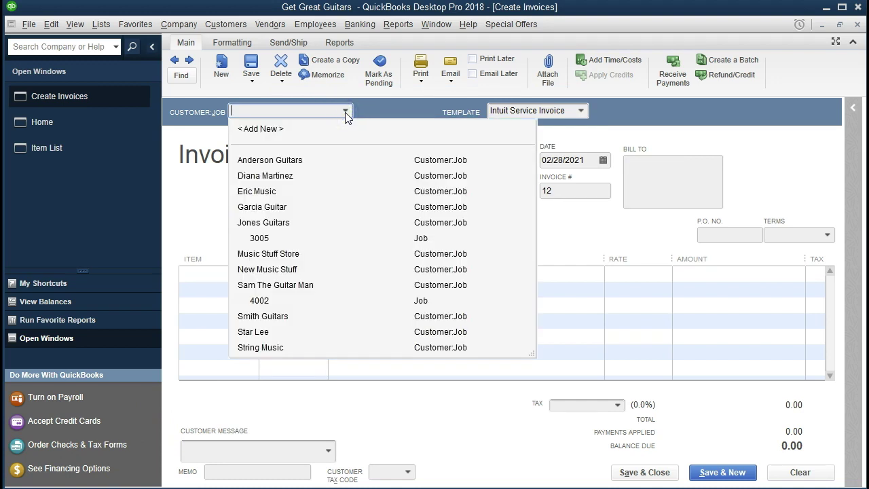
text(Lin Jackson)
key(Tab)
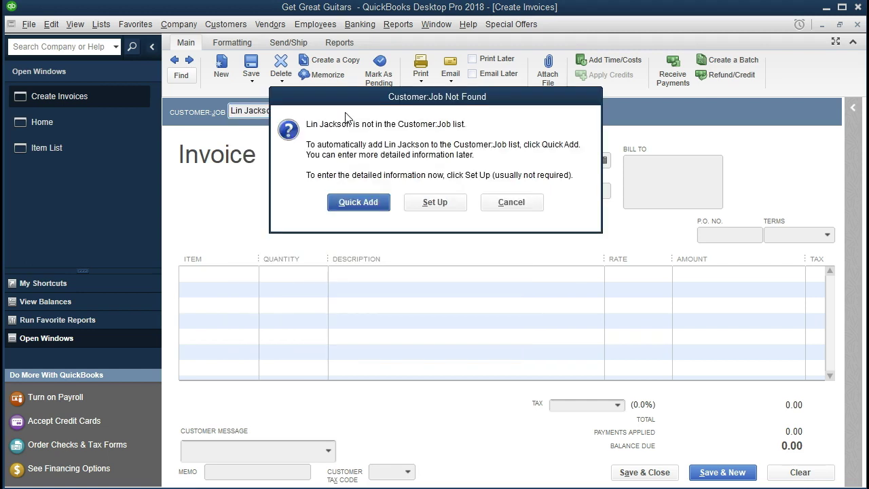
click(345, 206)
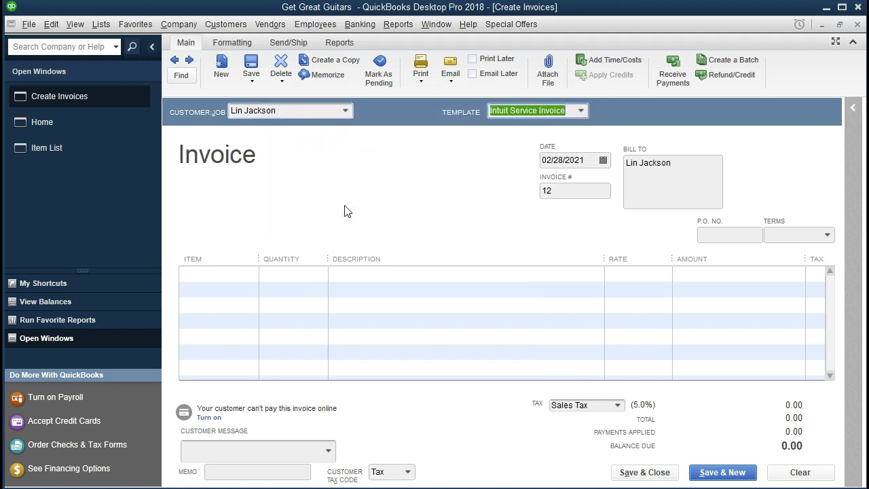
key(Tab)
key(Tab)
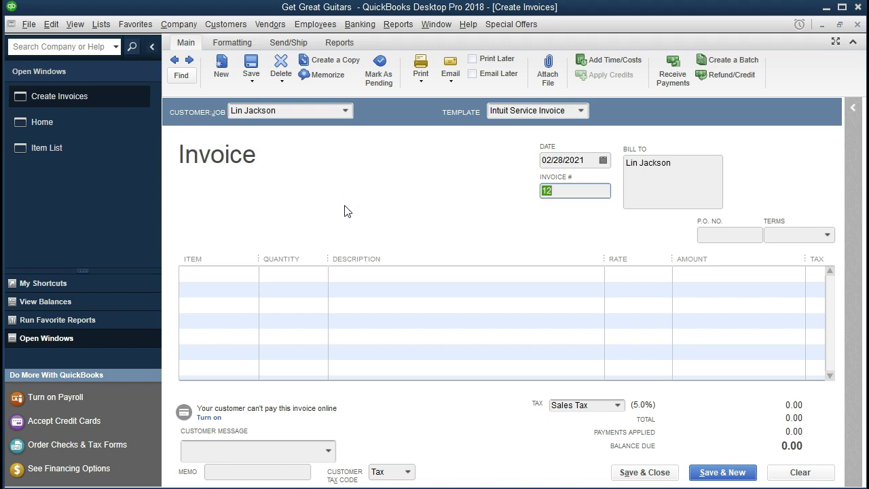
key(Tab)
key(Tab)
click(792, 235)
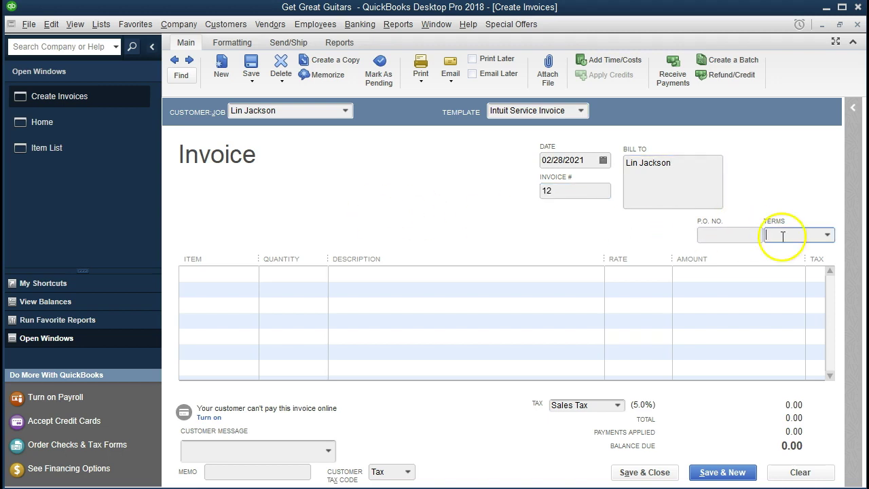
click(828, 236)
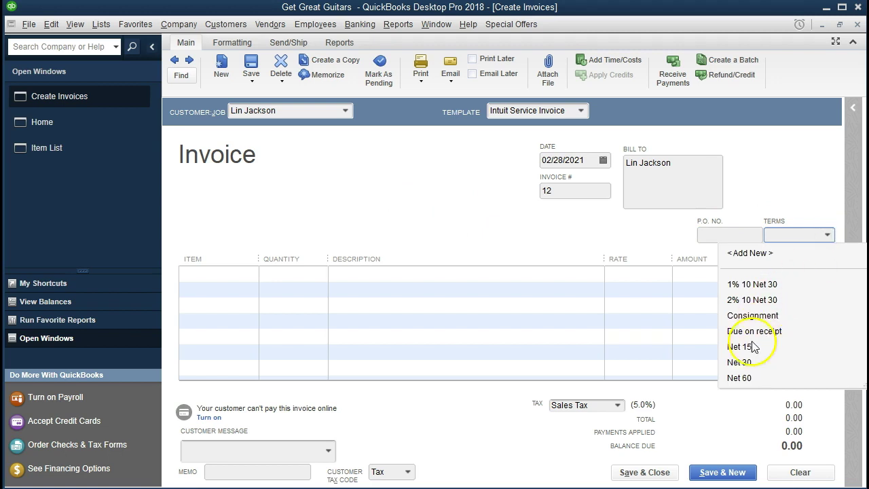
click(743, 361)
Step: Add 10 Jody Guitar Lessons (1,900.00), then save and close, making Net 30 permanent
key(Tab)
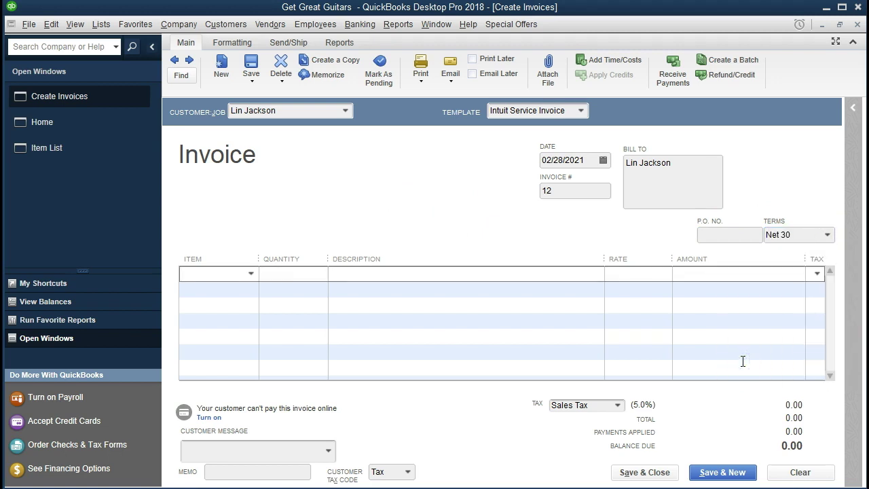
text(J)
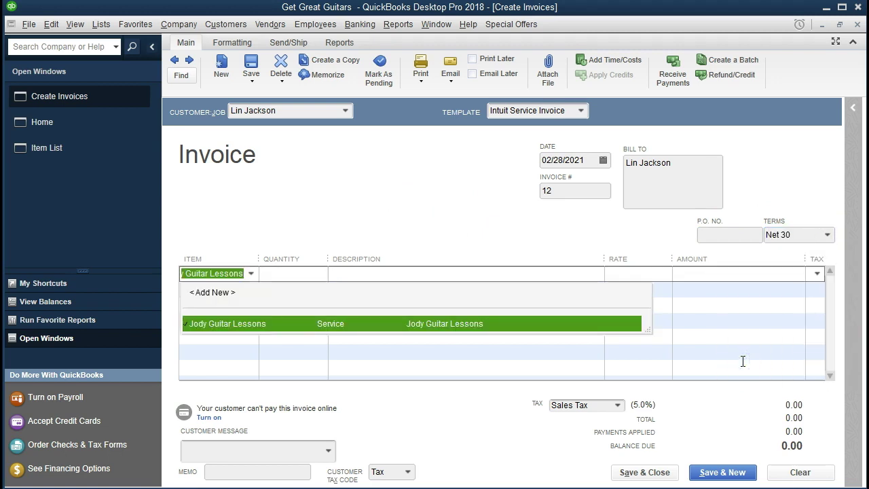
key(Tab)
text(10)
key(Tab)
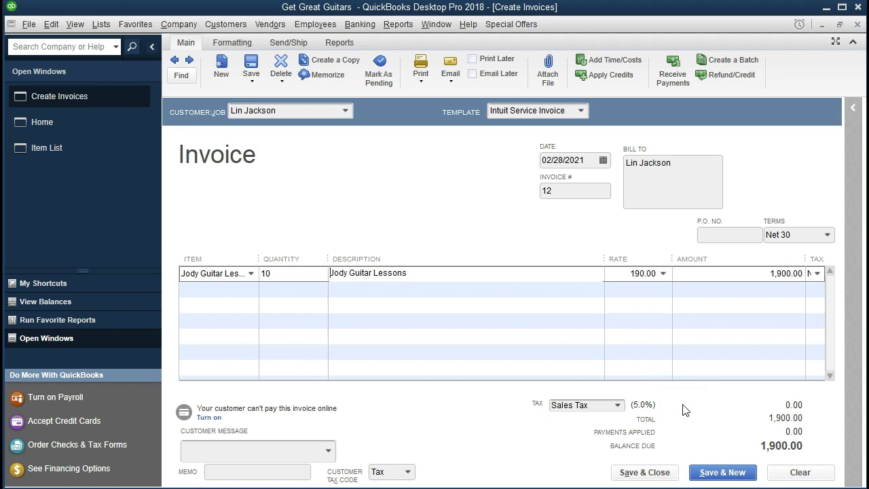
click(650, 473)
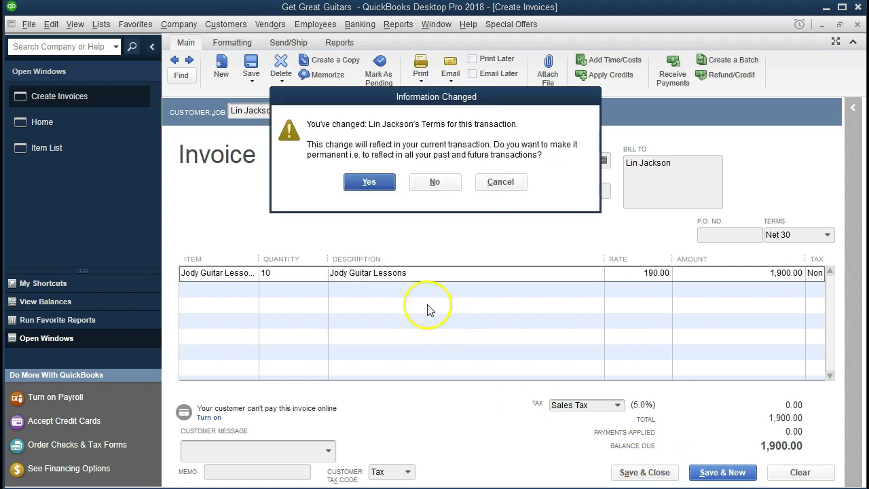
click(360, 185)
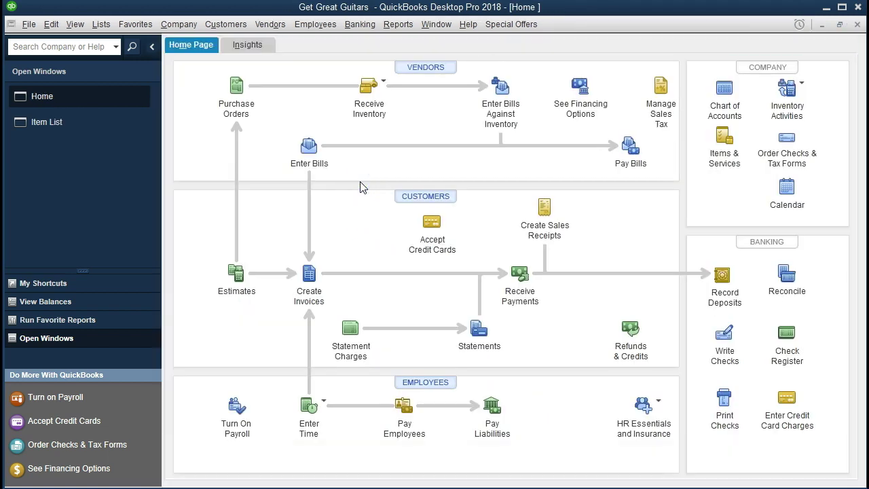
Step: Run the Balance Sheet Standard report for 01/01/2021 through 12/31/2021
click(408, 32)
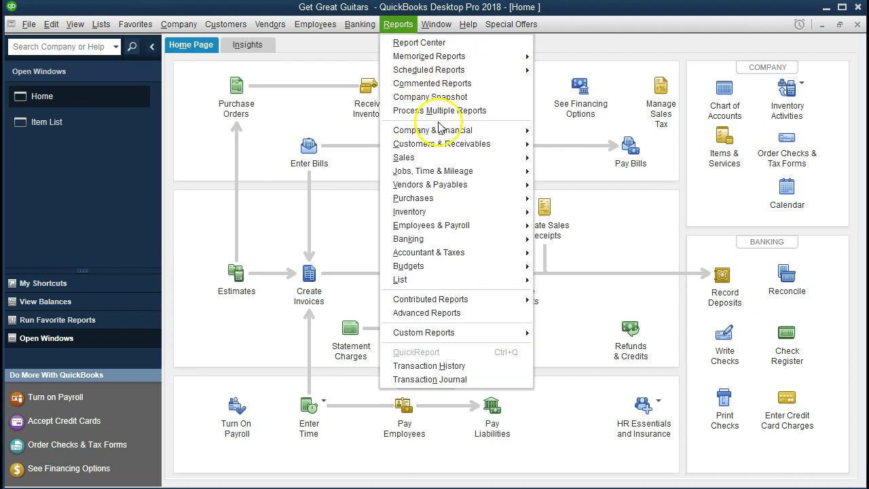
mouse_move(483, 129)
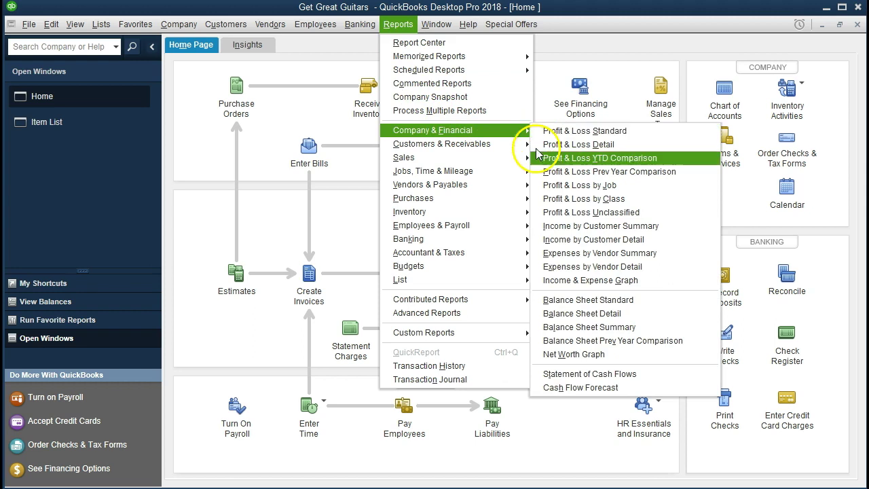
click(641, 300)
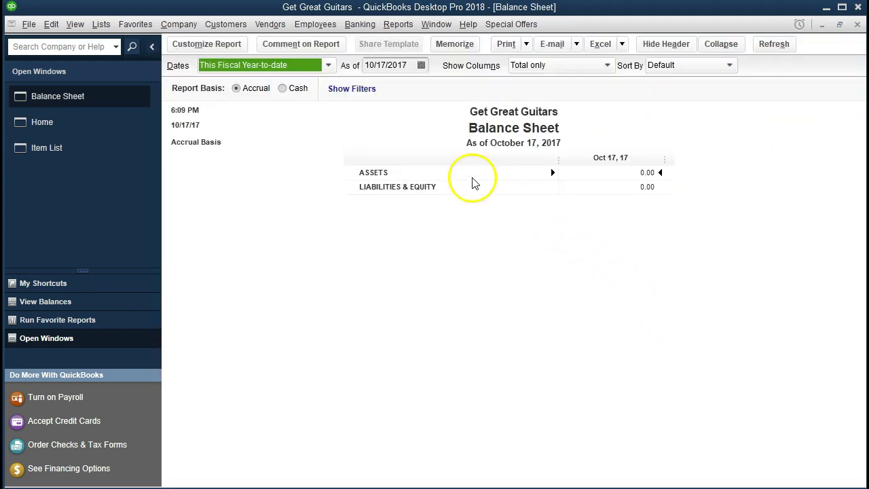
click(232, 47)
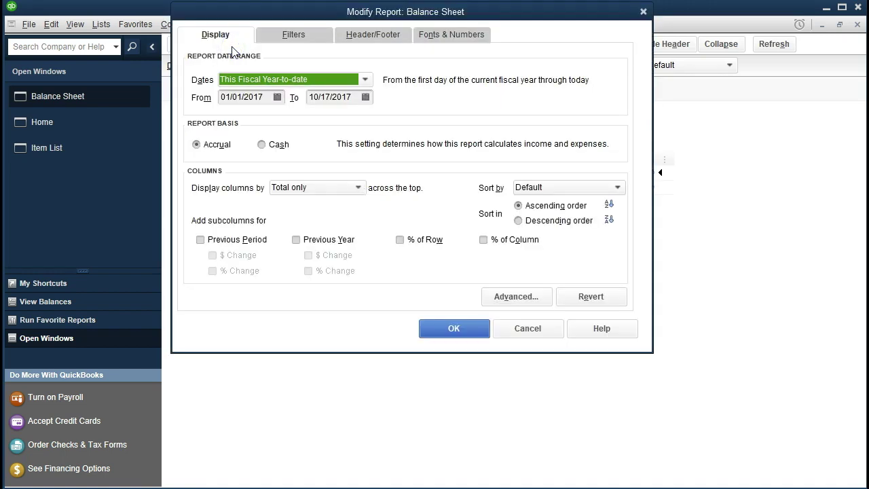
key(Tab)
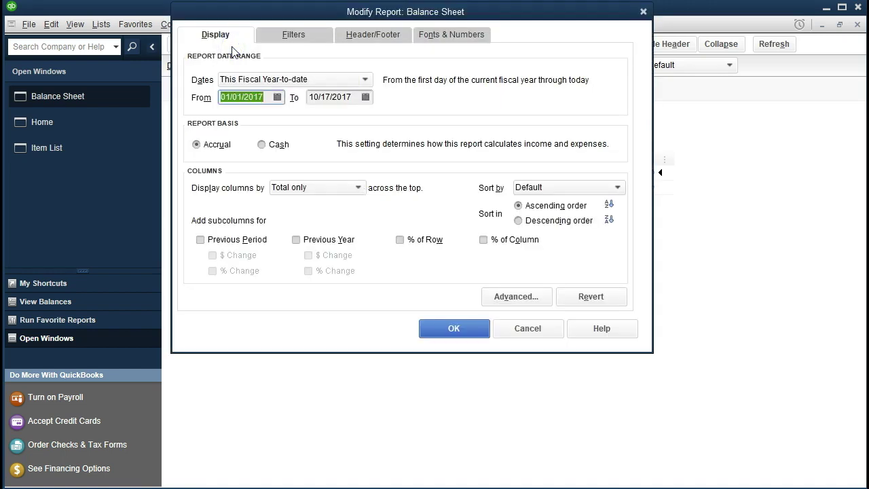
text(01)
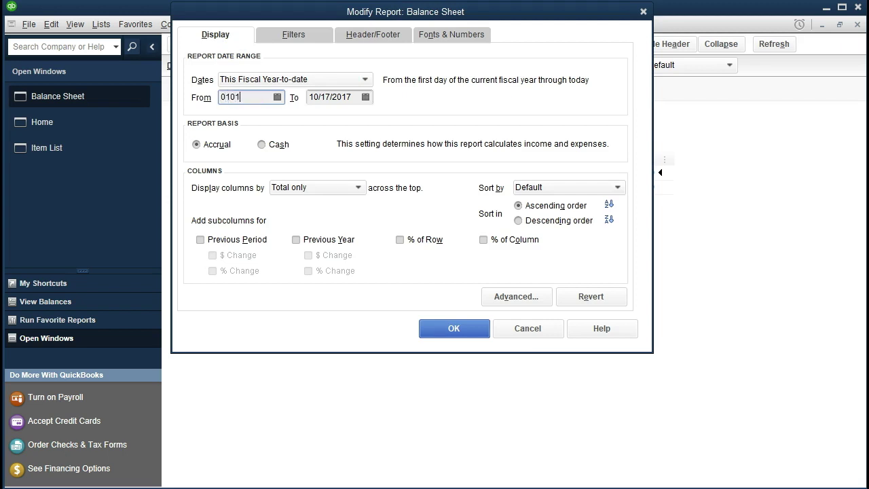
text(/01/2021)
key(Tab)
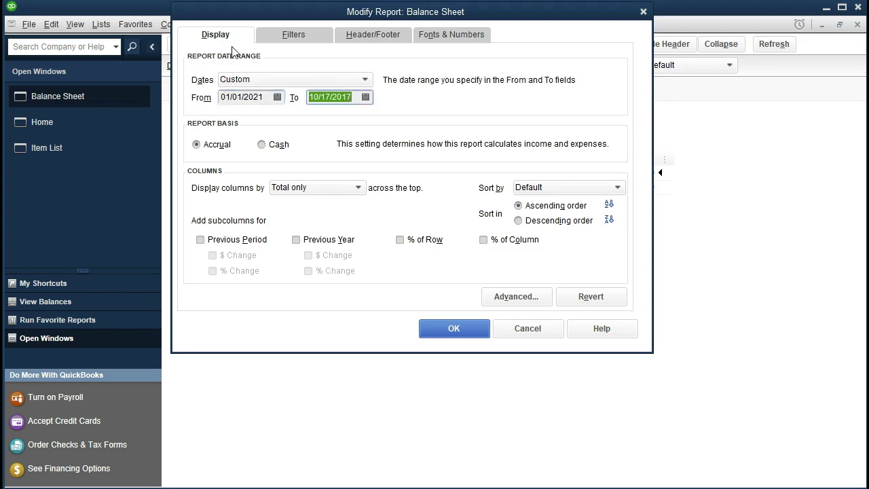
text(12)
text(2021)
key(Tab)
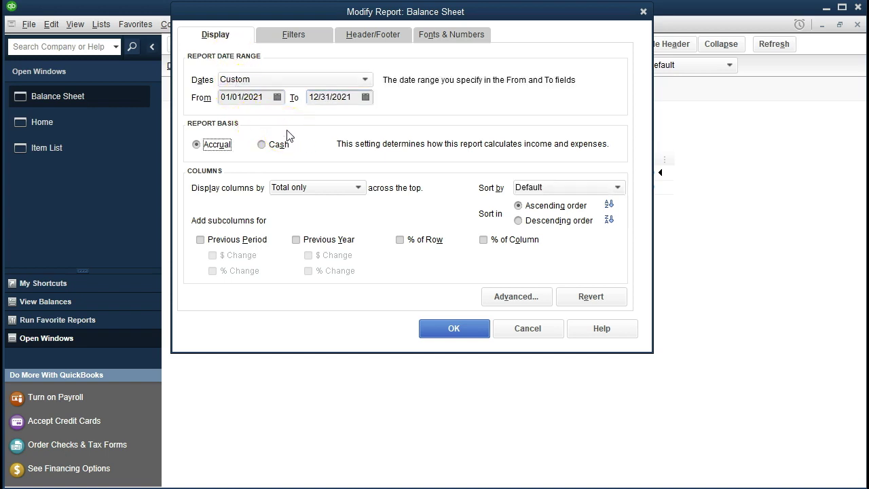
click(450, 329)
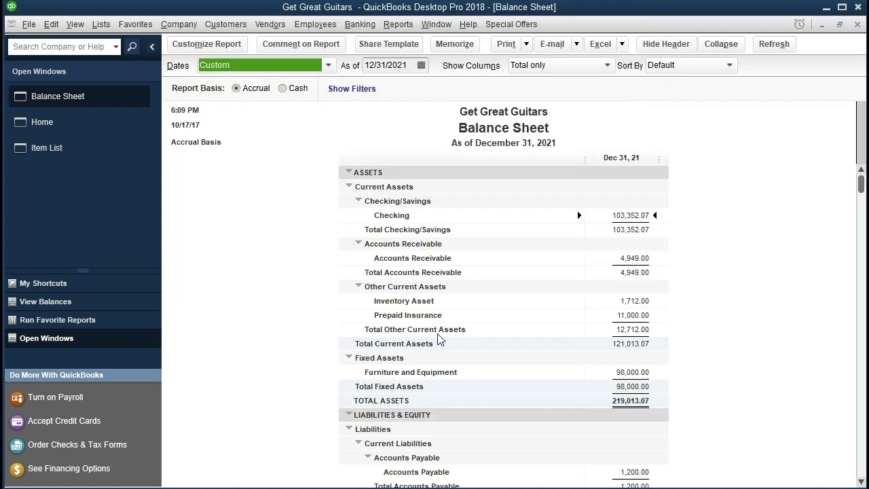
click(614, 261)
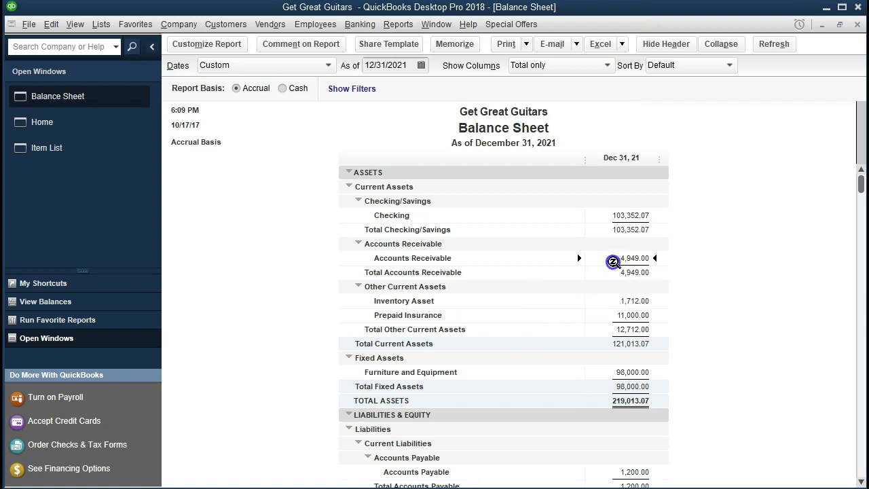
double_click(613, 261)
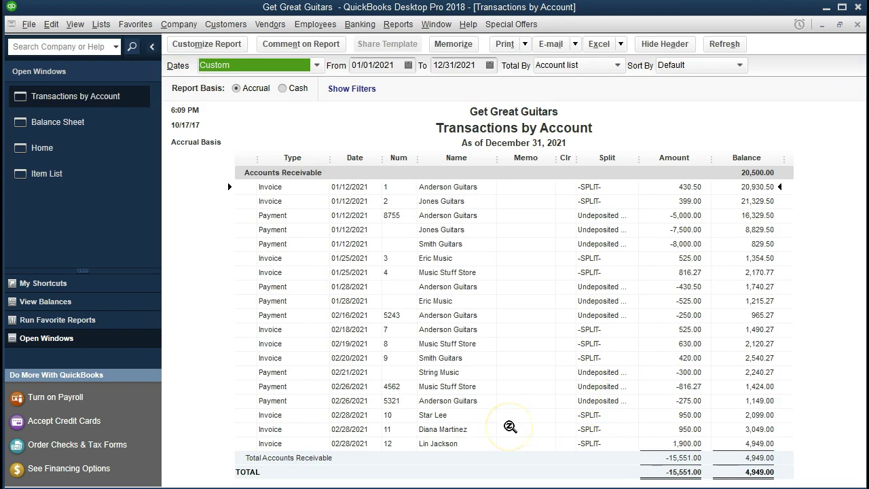
double_click(662, 416)
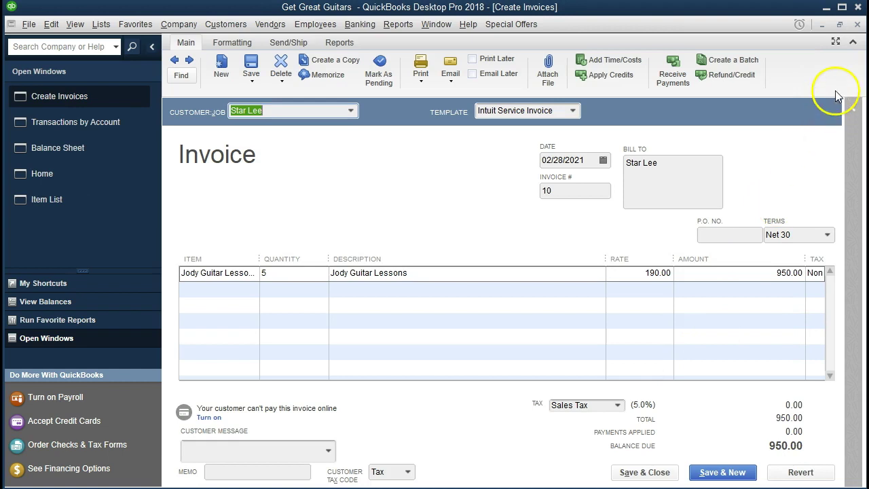
click(858, 25)
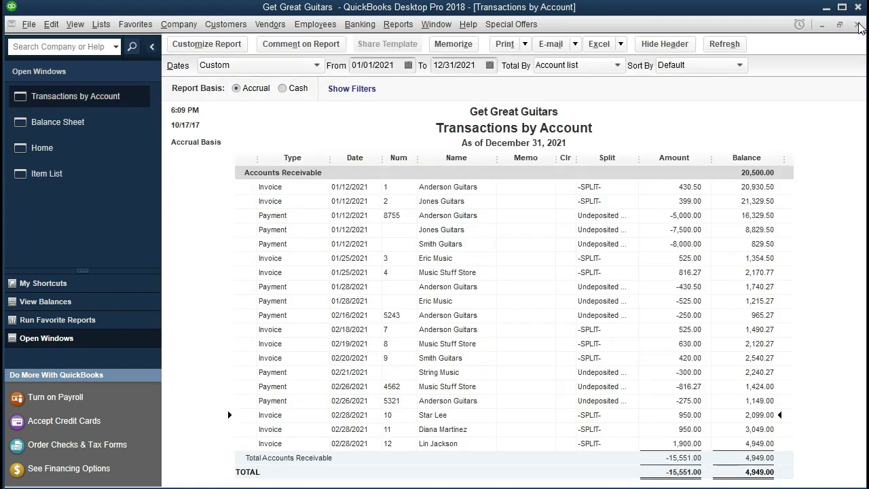
click(858, 24)
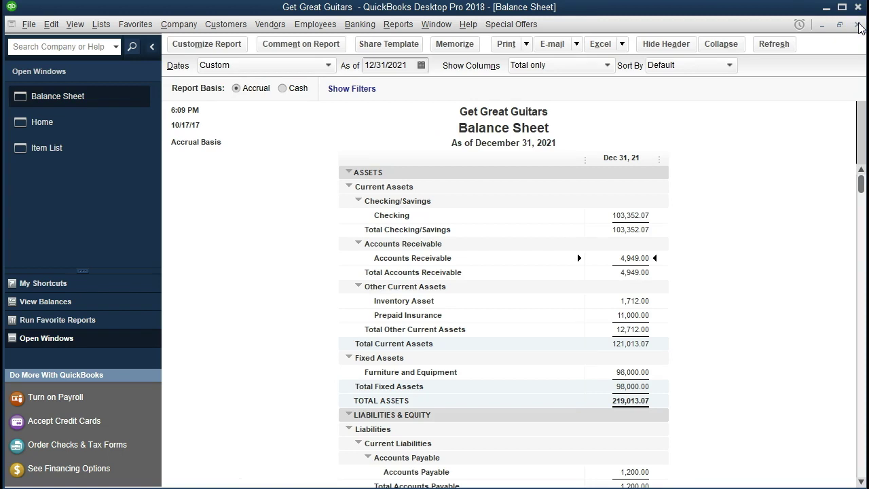
Step: Run the Profit & Loss Standard report for 01/01/2021 through 12/31/2021
click(399, 30)
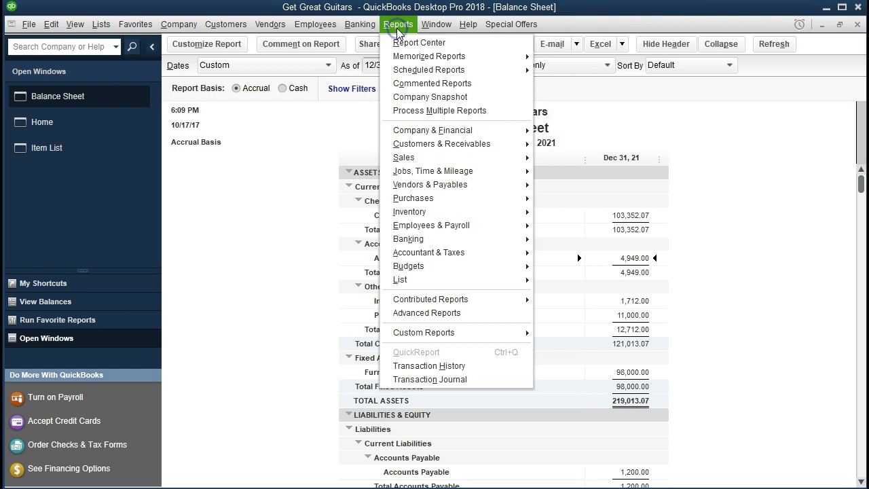
mouse_move(480, 136)
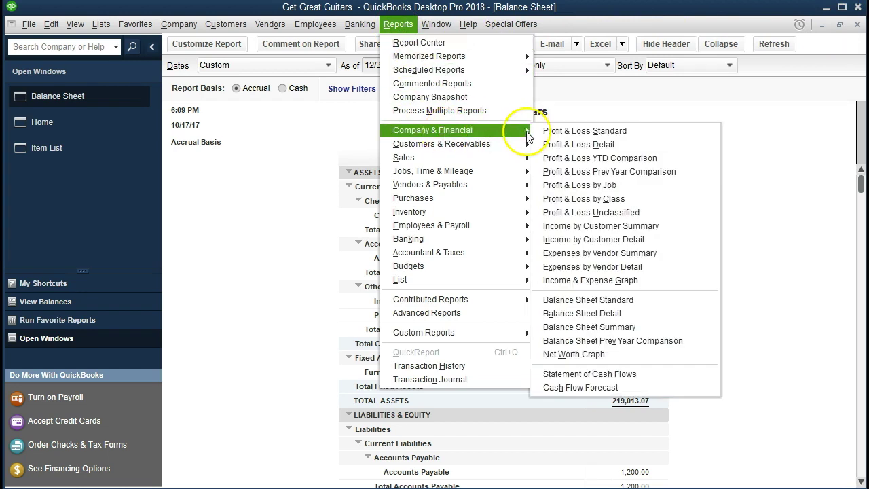
click(639, 138)
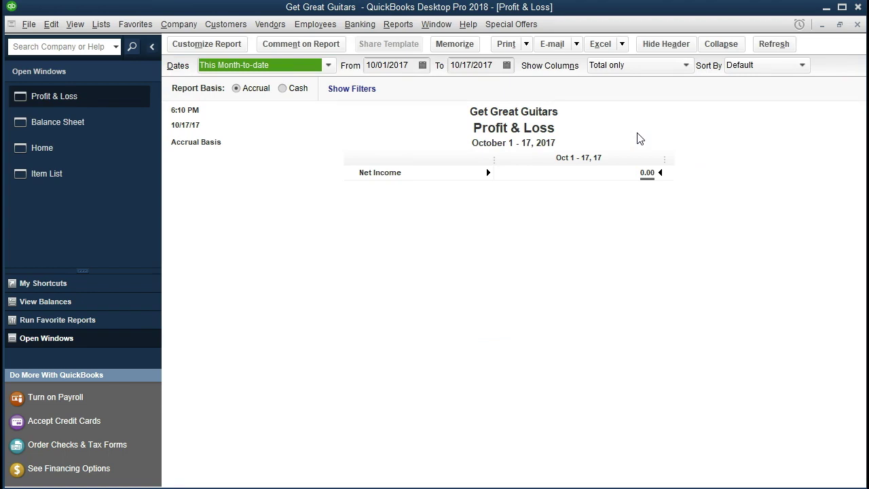
key(Tab)
text(010121)
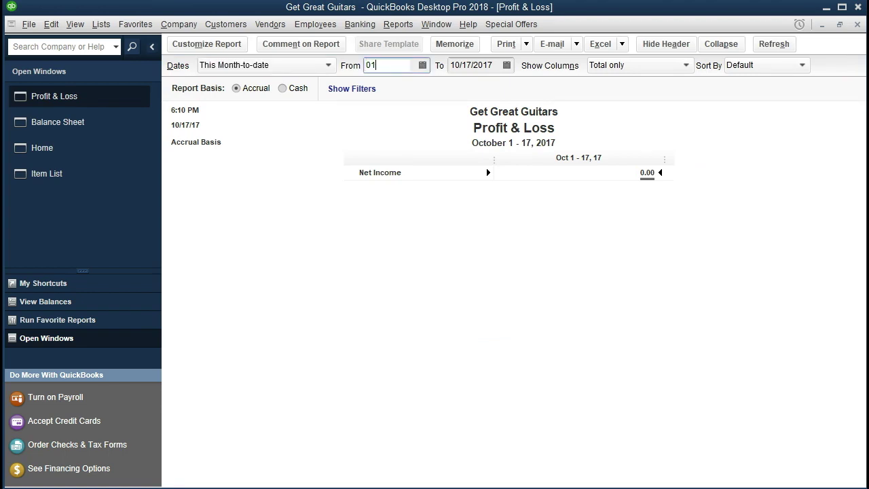
key(Tab)
text(123121)
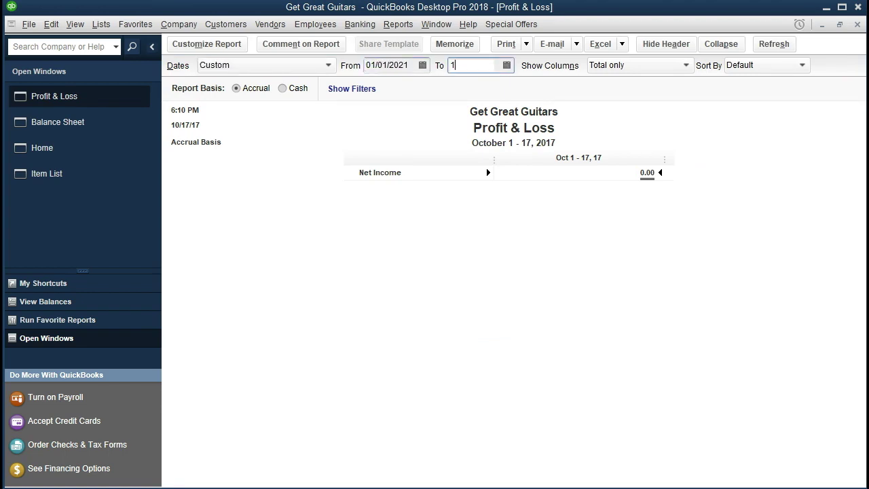
key(Tab)
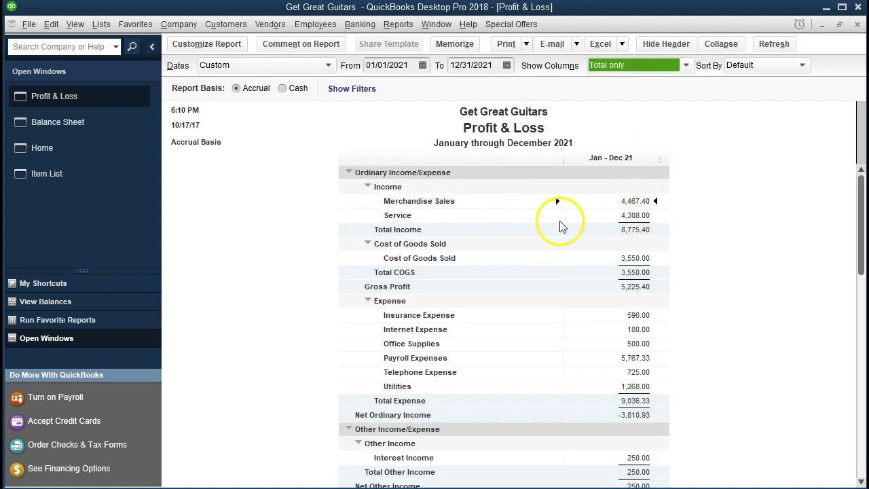
Step: QuickZoom into the 4,308.00 Service income, view one customer's invoice, then return to Profit & Loss
click(587, 212)
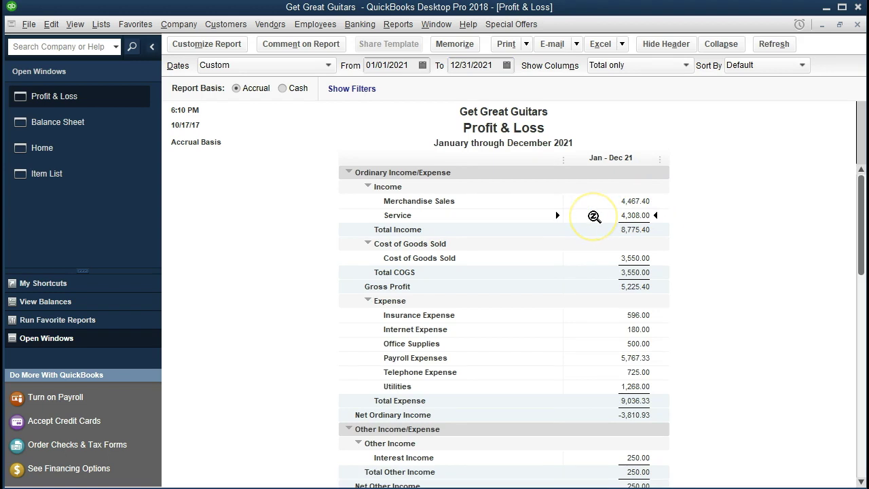
double_click(594, 217)
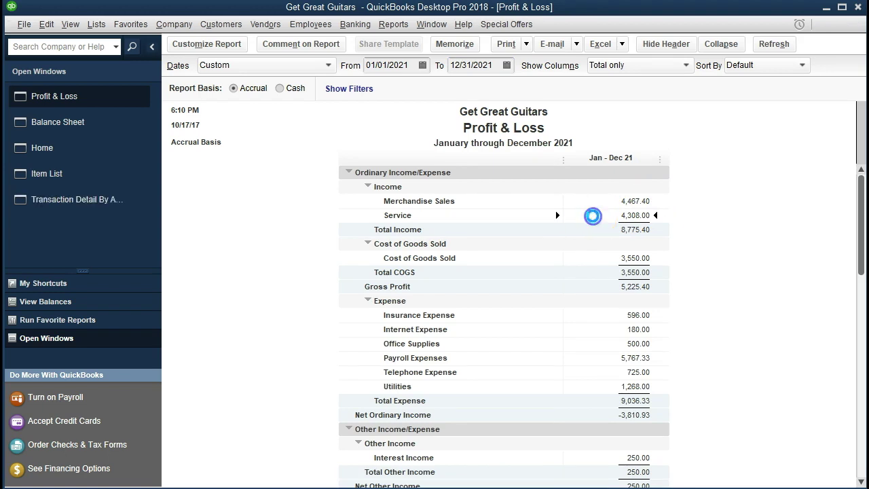
click(654, 203)
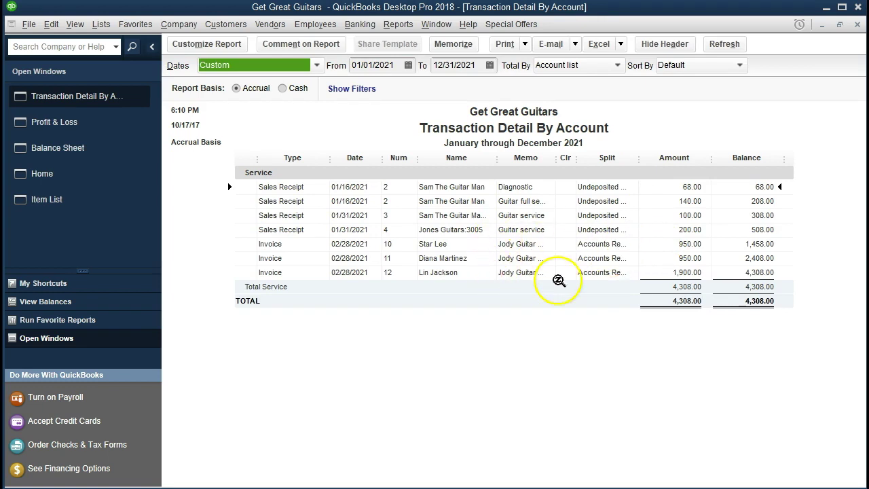
double_click(660, 258)
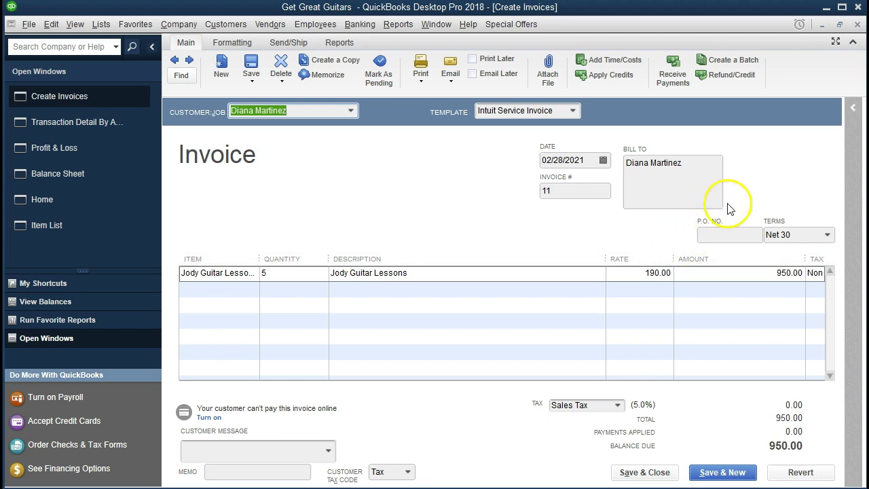
click(857, 25)
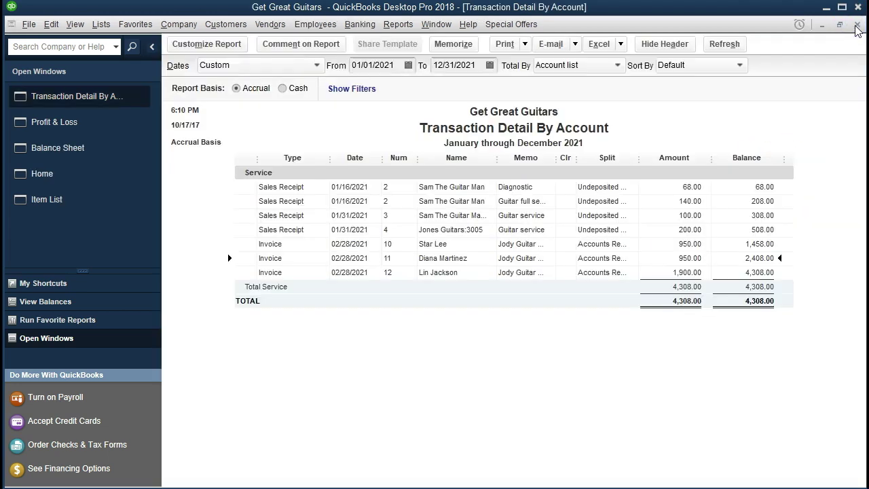
click(857, 25)
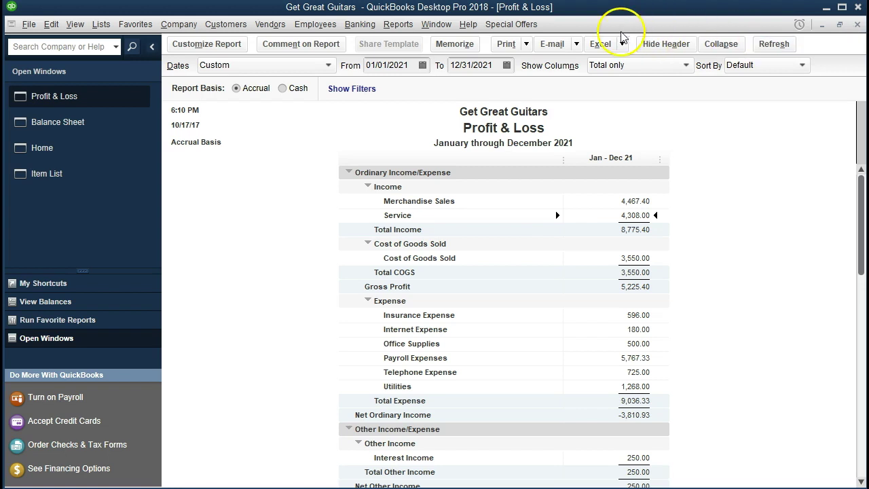
Step: Open the Customer Balance Detail report
click(399, 25)
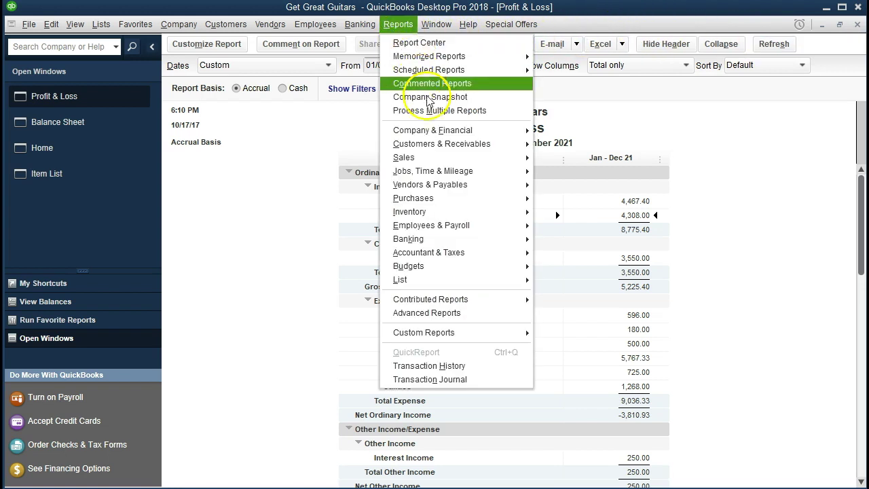
mouse_move(533, 144)
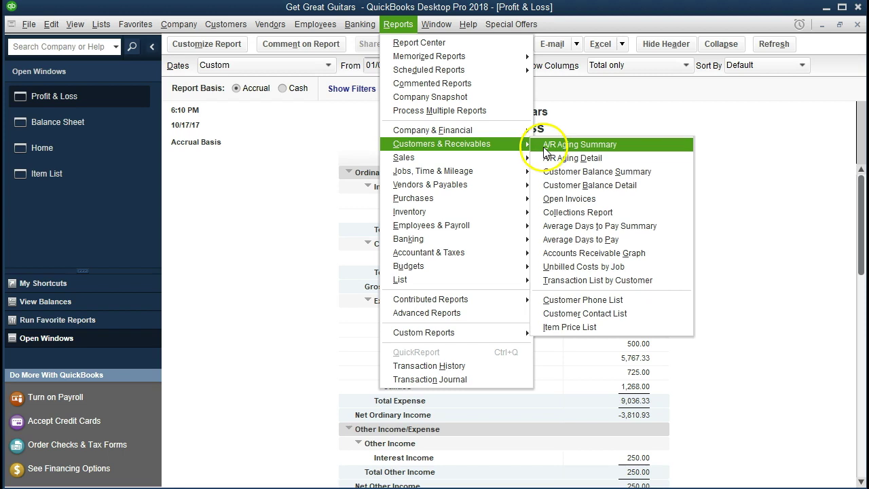
click(646, 183)
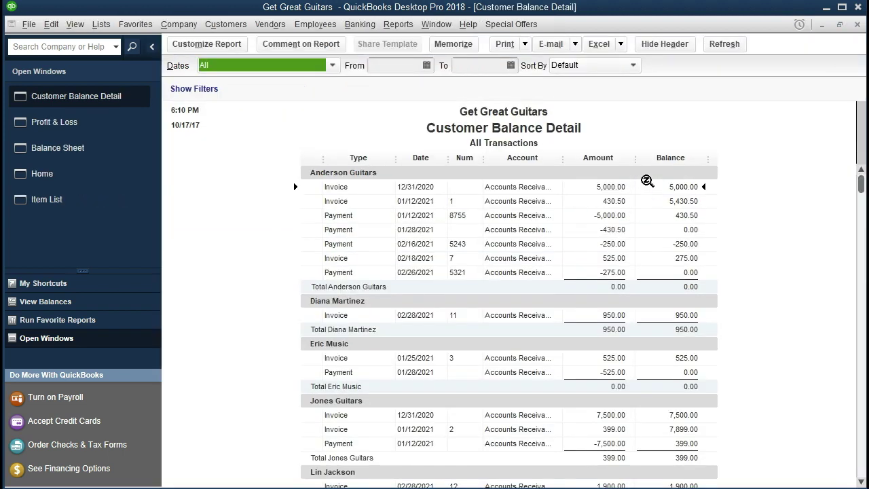
Step: Review the report's invoice lines, including the 950.00 invoice, then return to the Home Page
scroll(646, 233, down, 5)
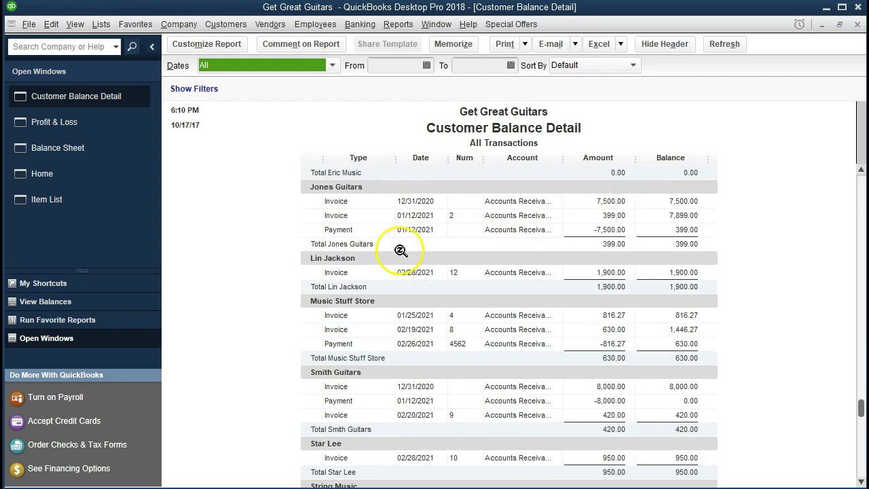
click(599, 272)
scroll(599, 270, down, 1)
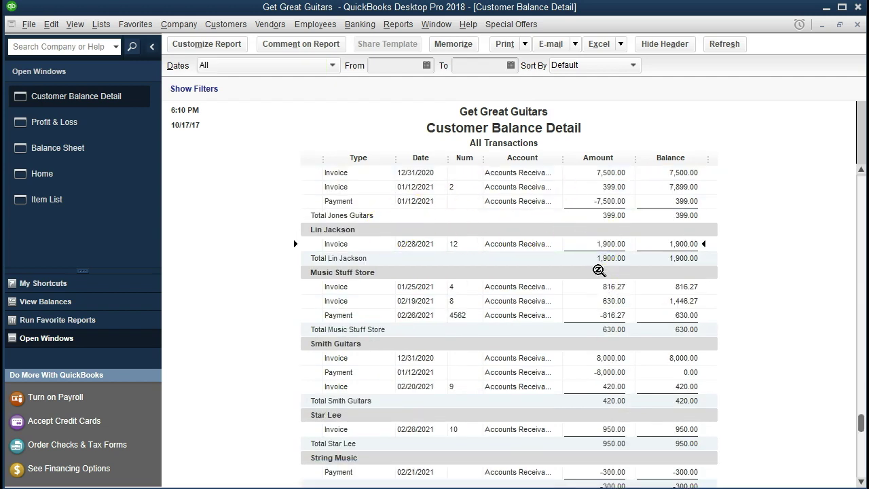
scroll(599, 270, down, 1)
click(597, 401)
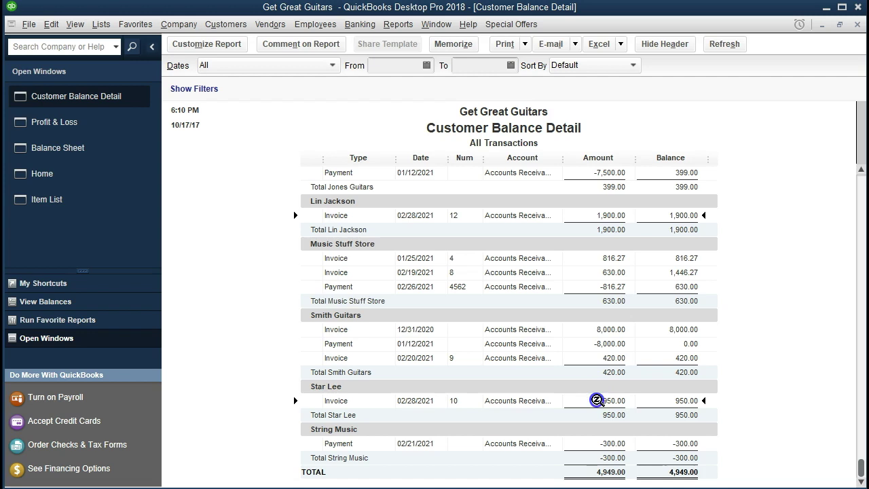
scroll(596, 401, up, 6)
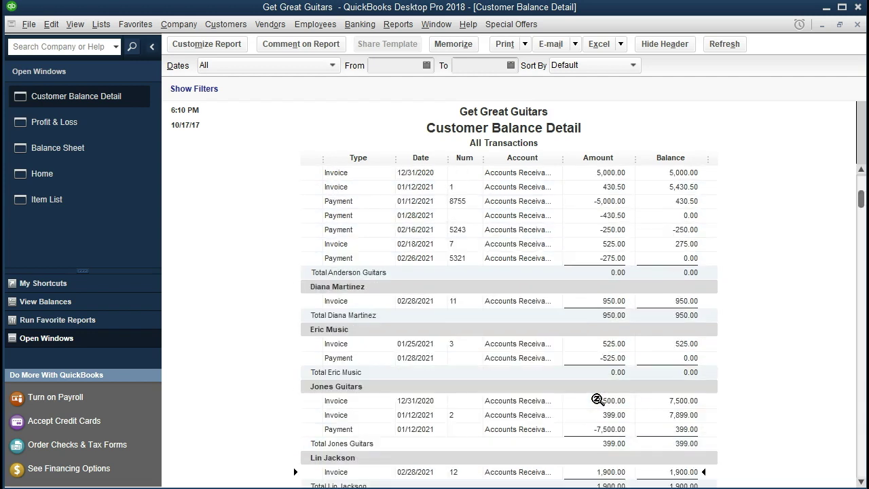
scroll(597, 396, up, 1)
click(603, 316)
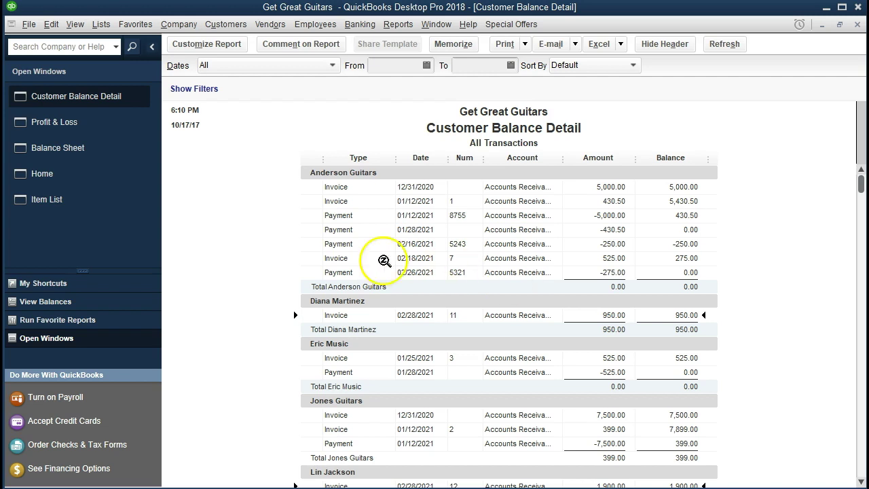
click(111, 180)
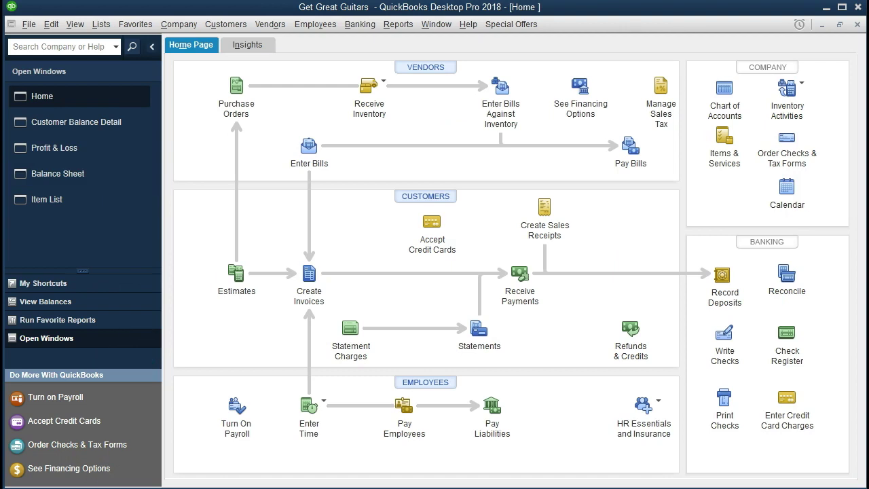
Step: Start invoice 13, quick-add a new customer, and set the terms to Net 30
click(310, 275)
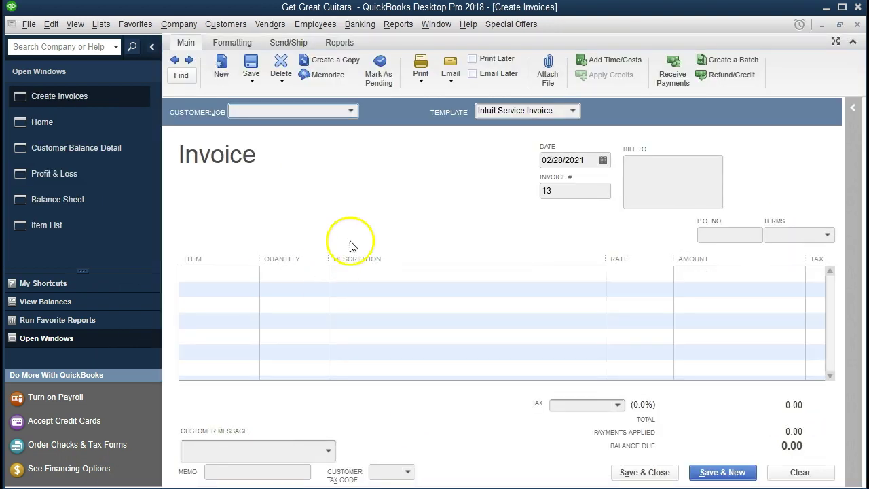
click(351, 110)
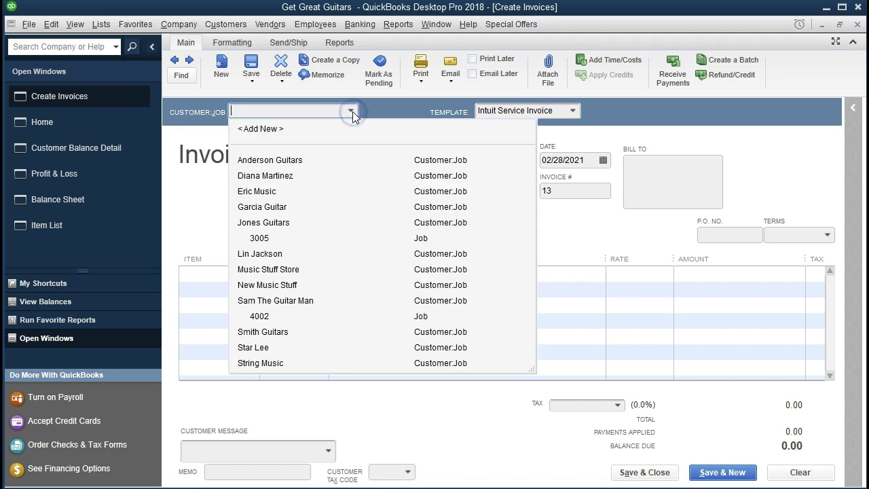
click(351, 111)
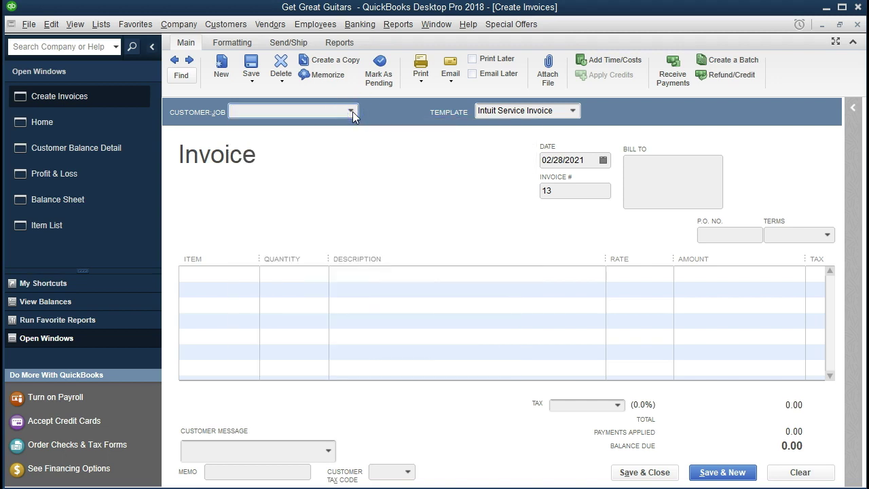
click(352, 111)
text(Je)
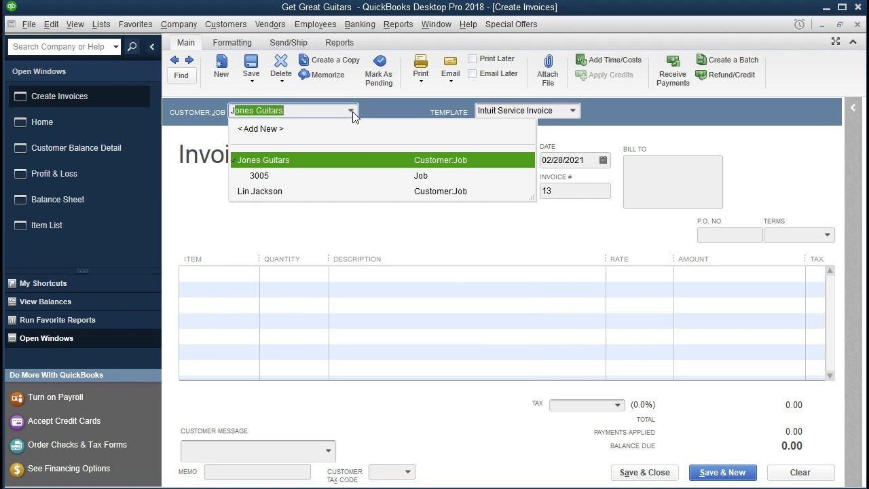
text(nny Jones)
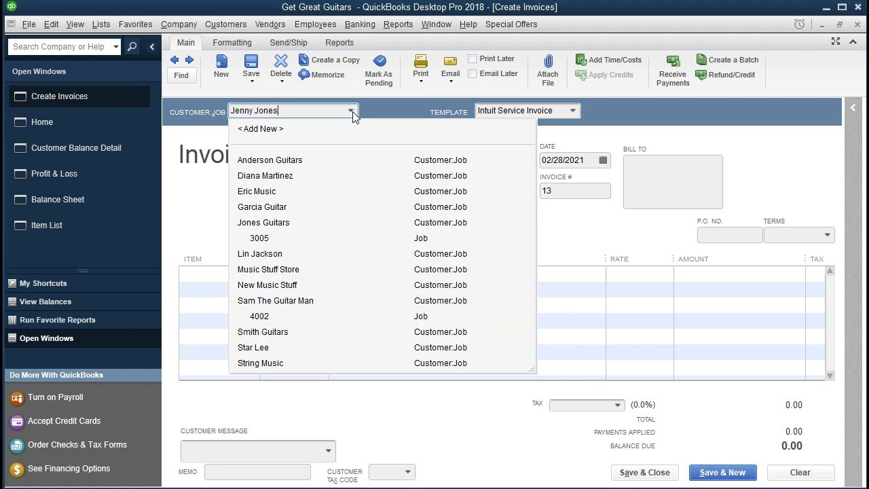
key(Tab)
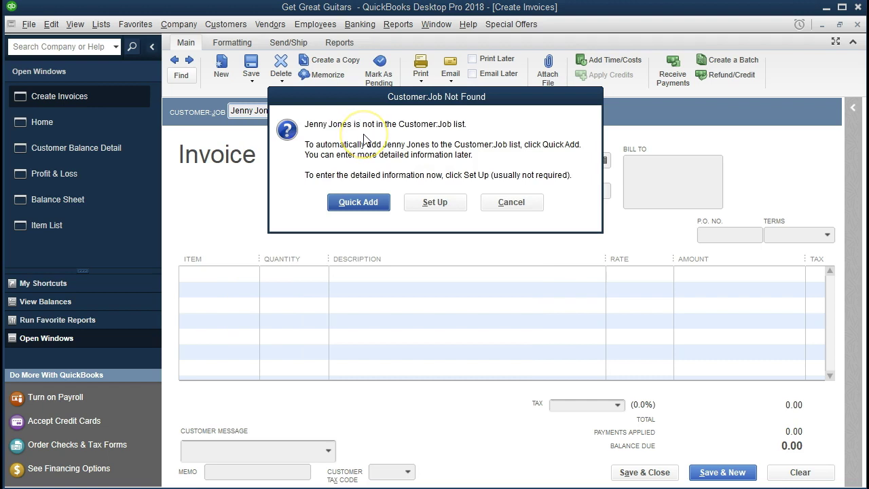
key(Return)
key(Tab)
key(Tab)
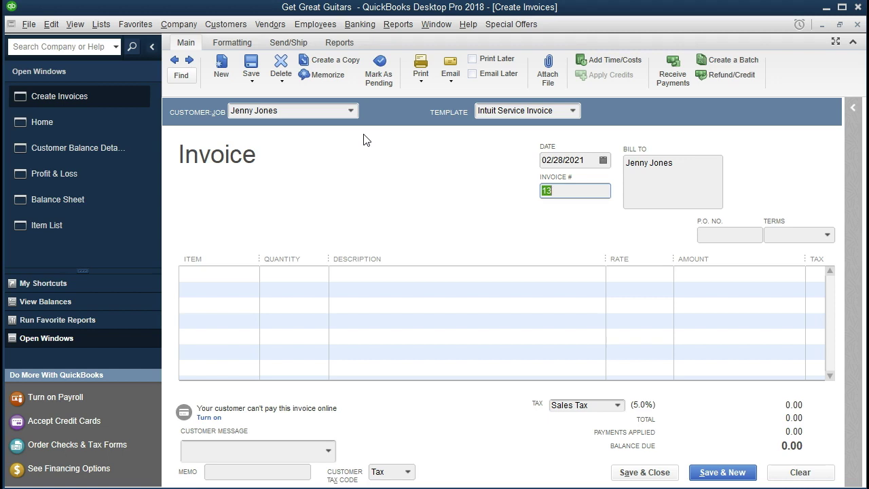
key(Tab)
key(Tab)
key(Tab)
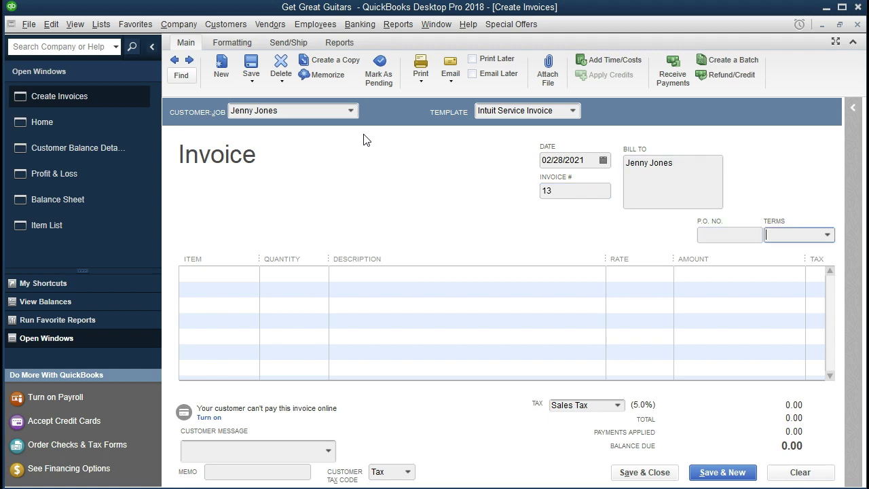
click(827, 234)
click(746, 362)
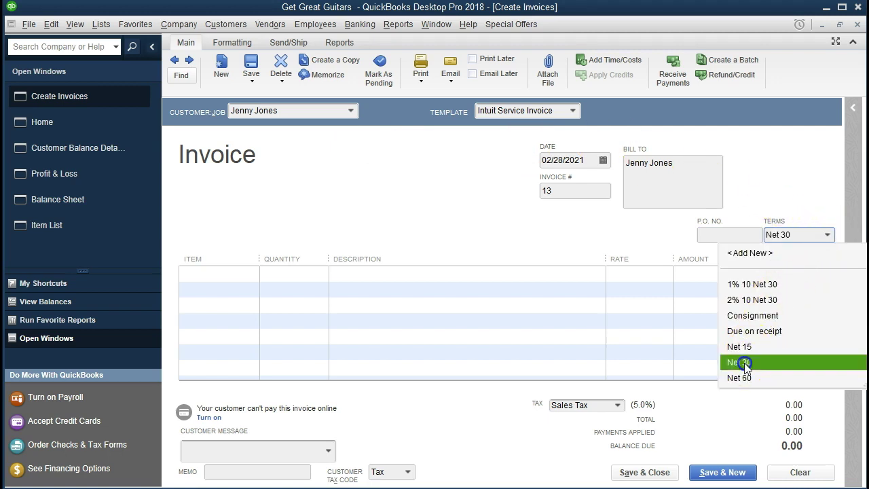
Step: Add 7 Angela Guitar Lessons (1,050.00) and save, making Net 30 permanent
key(Tab)
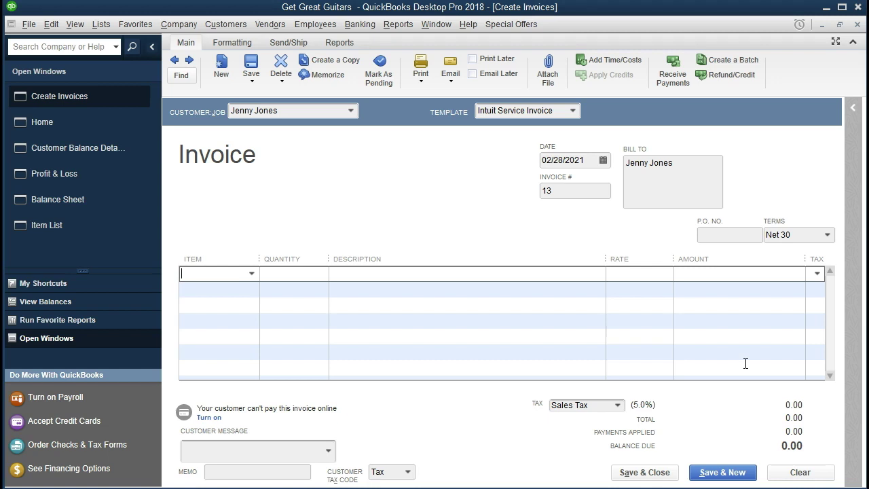
text(A)
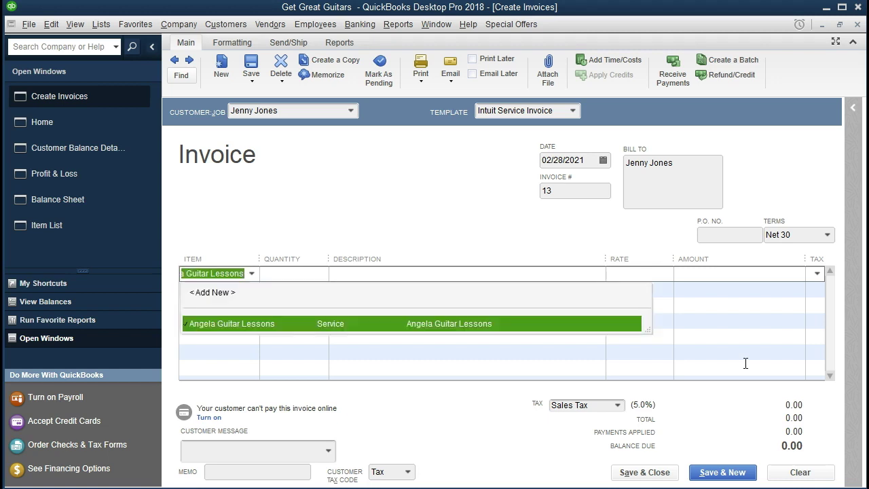
key(Tab)
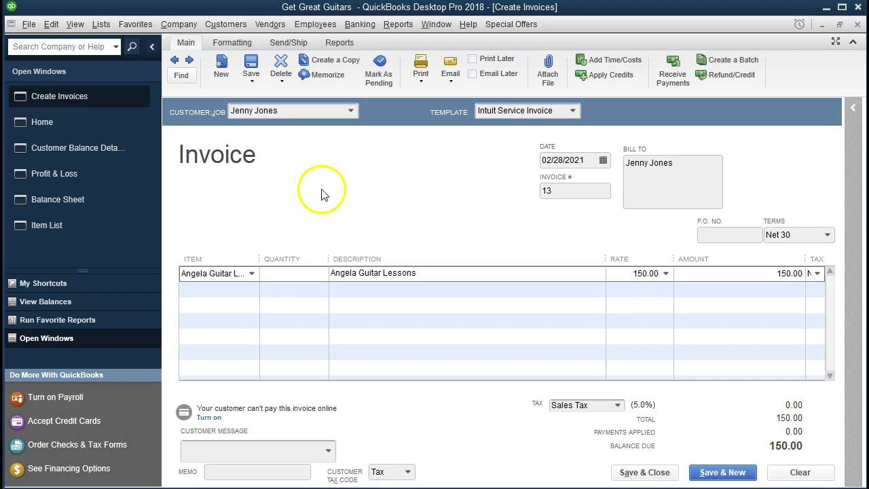
text(7)
key(Tab)
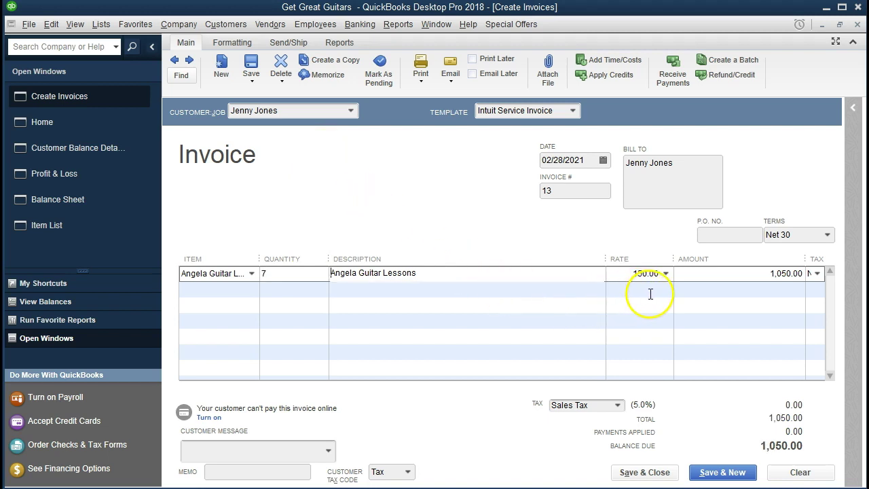
click(714, 417)
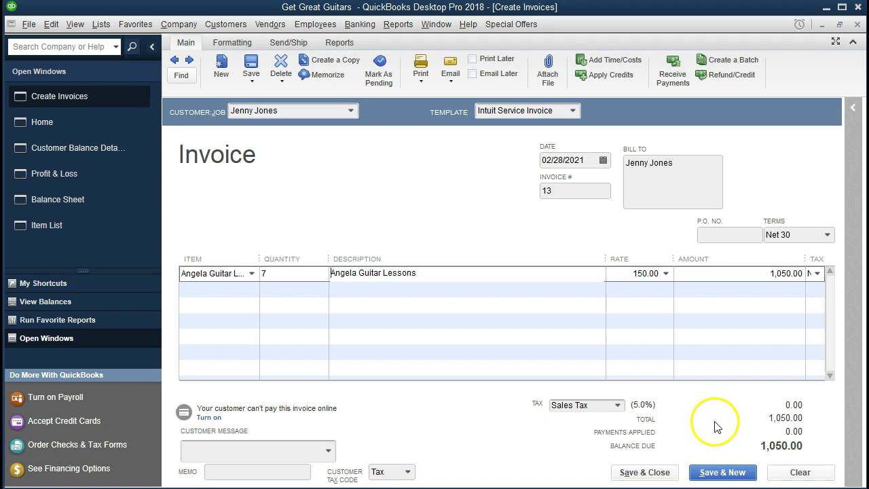
click(722, 474)
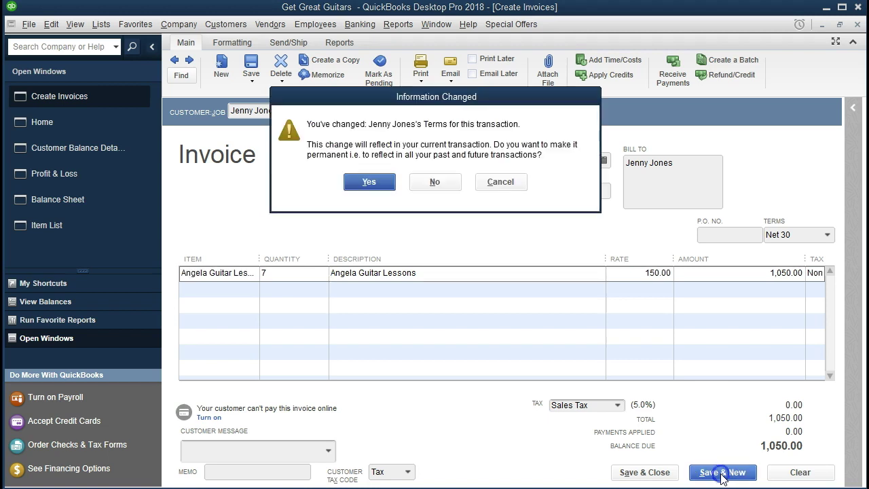
click(369, 181)
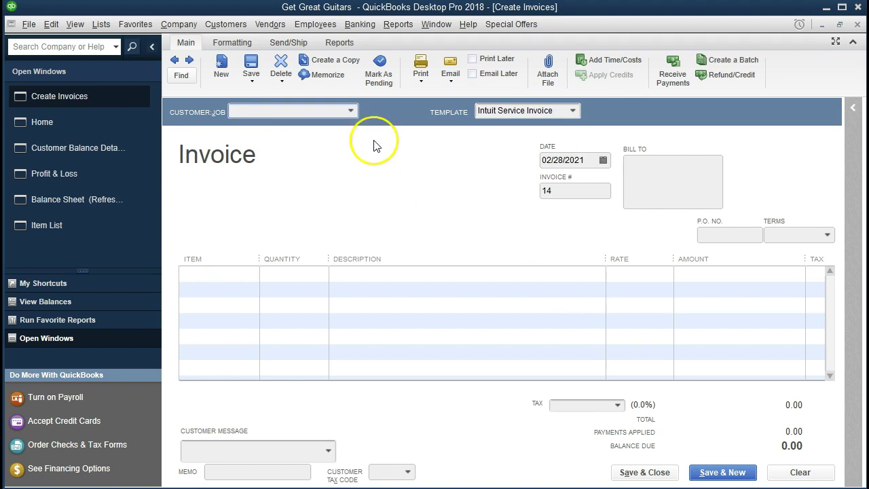
Step: Quick-add a new customer on invoice 14 with Net 30 terms
click(350, 110)
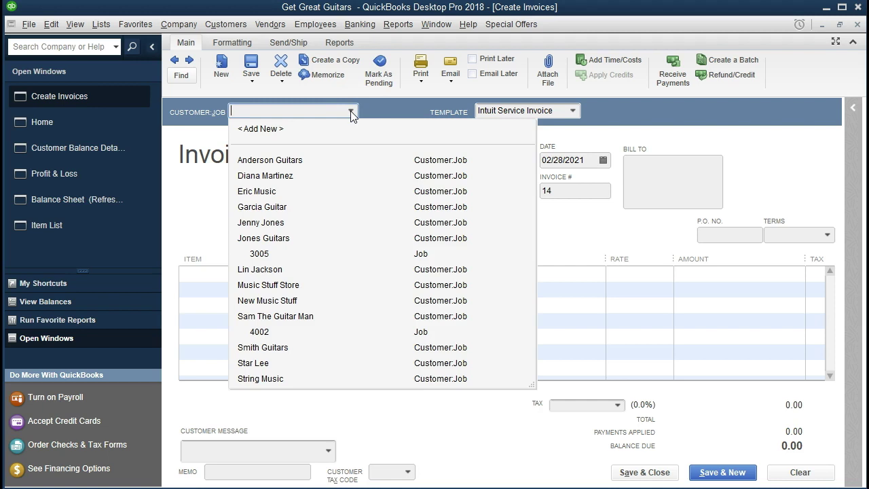
text(Diana Miller)
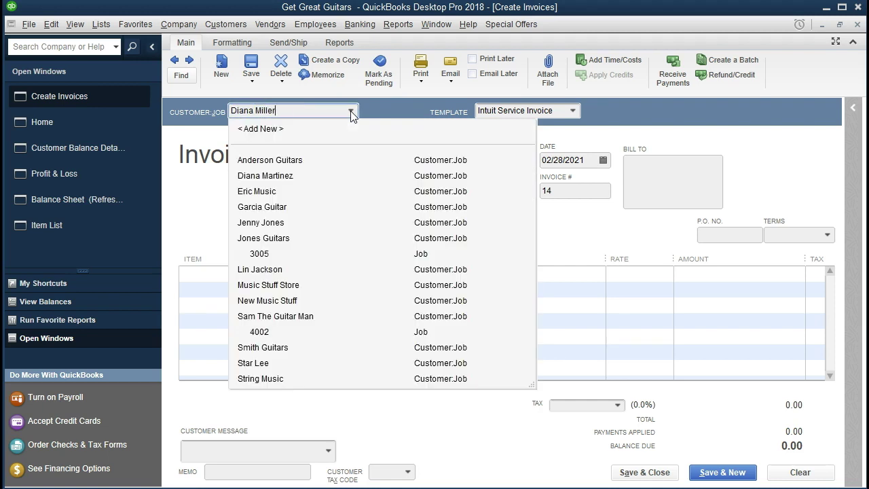
key(Tab)
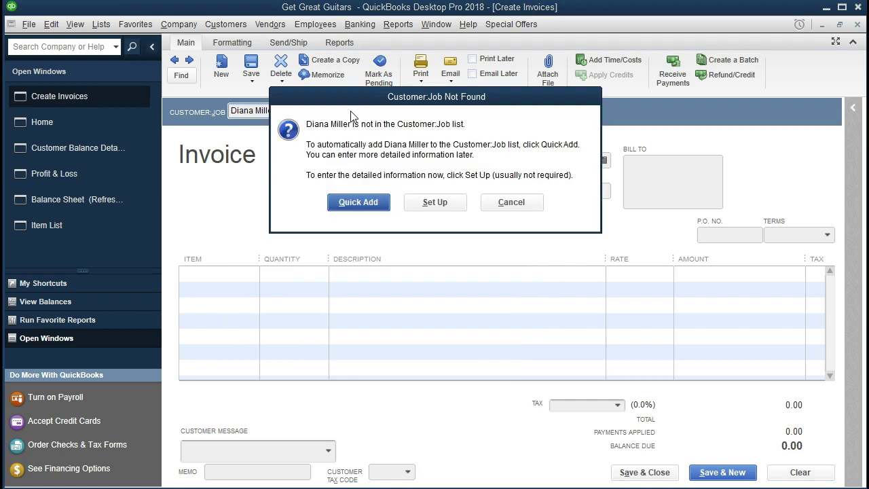
click(358, 202)
key(Tab)
key(Tab)
key(Tab)
key(Tab)
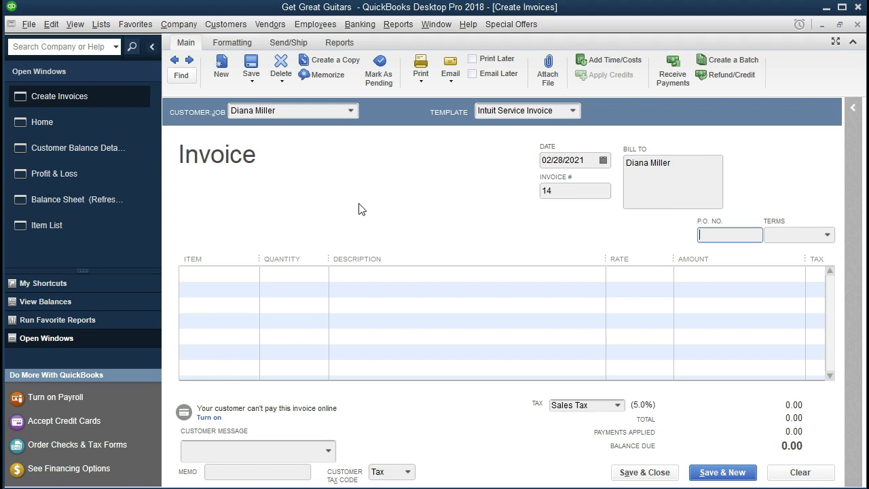
click(828, 234)
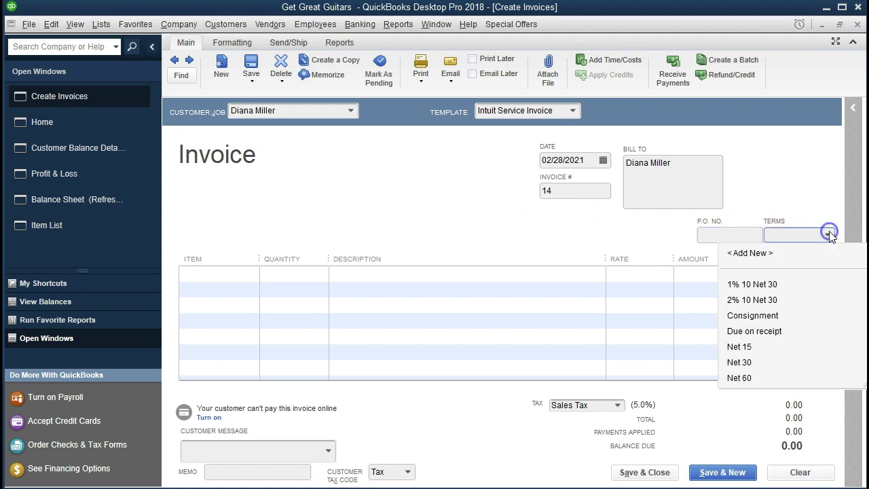
click(739, 362)
Step: Add 6 Angela Guitar Lessons (900.00) and save, making Net 30 permanent
key(Tab)
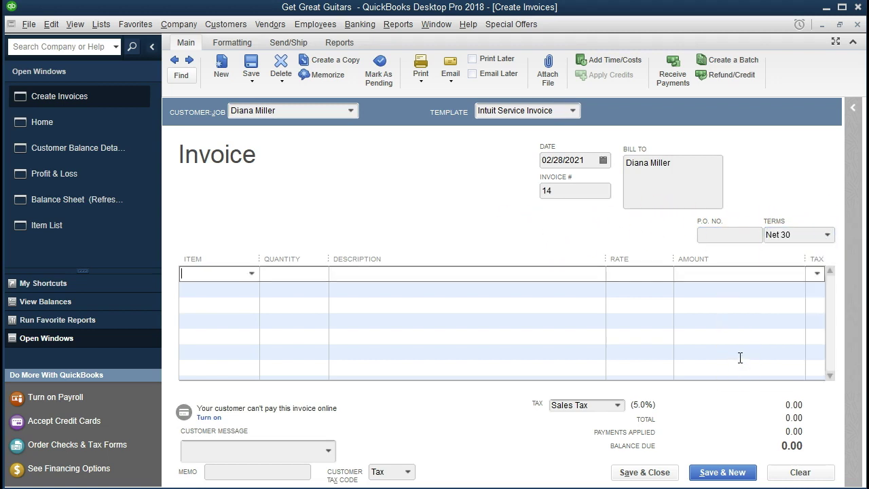
click(251, 275)
click(252, 275)
click(251, 275)
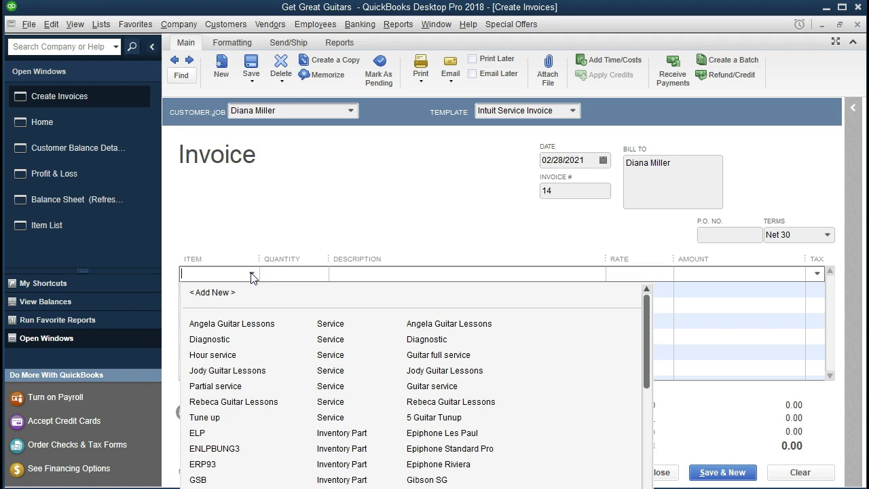
text(A)
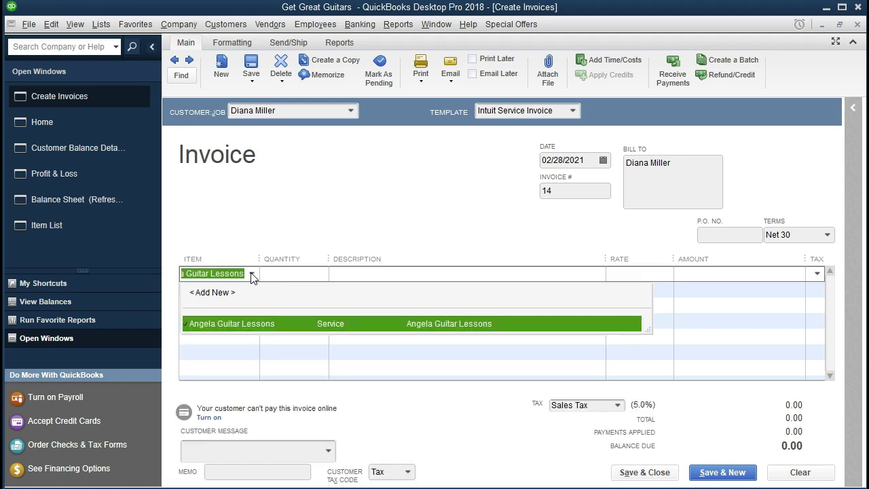
key(Tab)
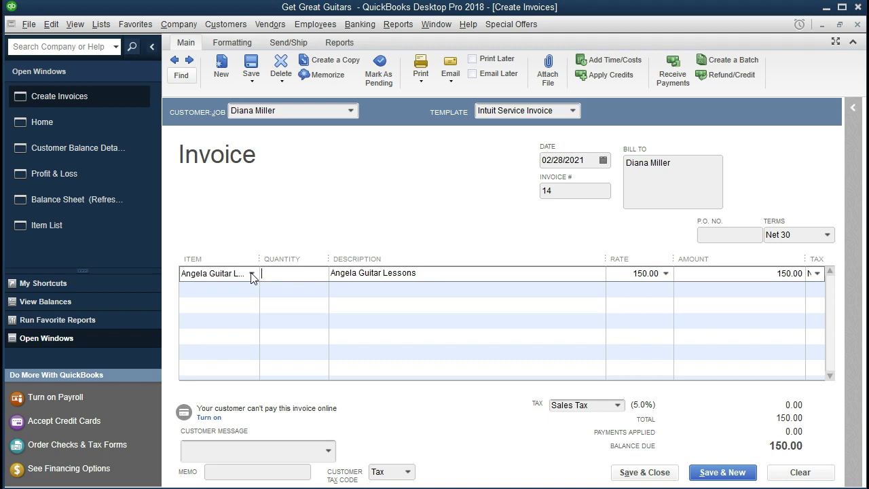
key(Tab)
text(6)
key(Tab)
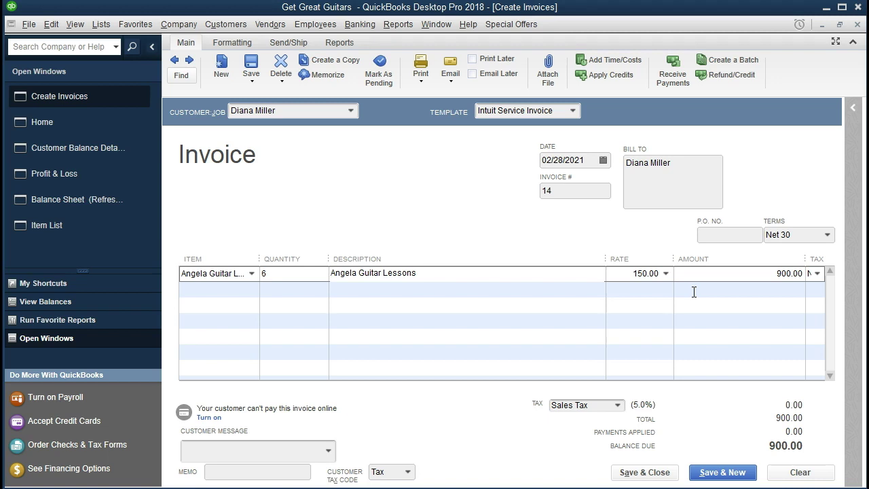
click(733, 477)
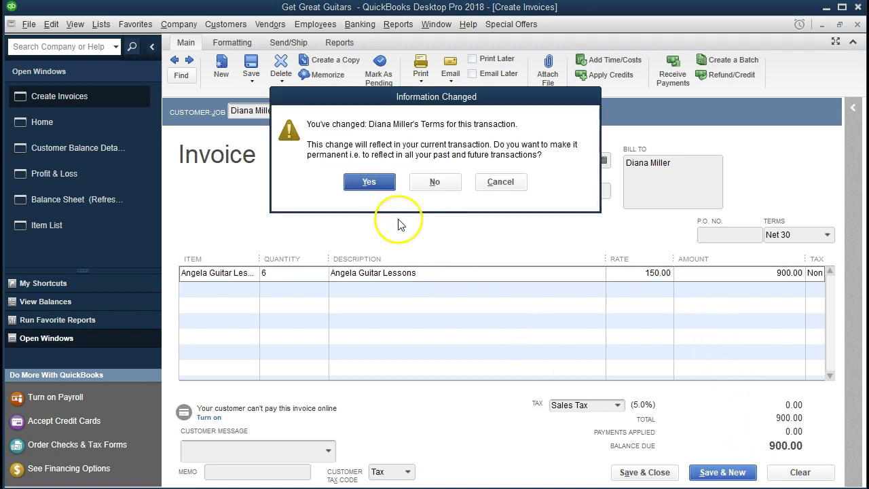
click(367, 182)
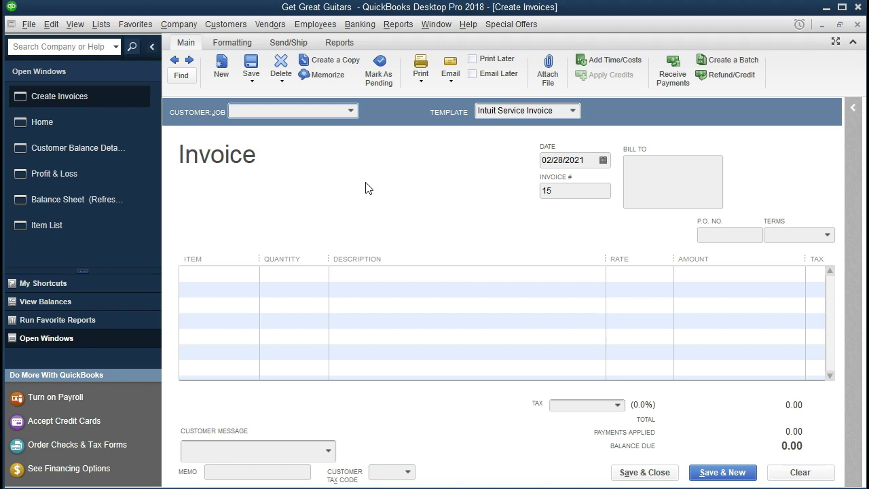
Step: Quick-add a new customer on invoice 15 and set the terms to Net 30
click(351, 110)
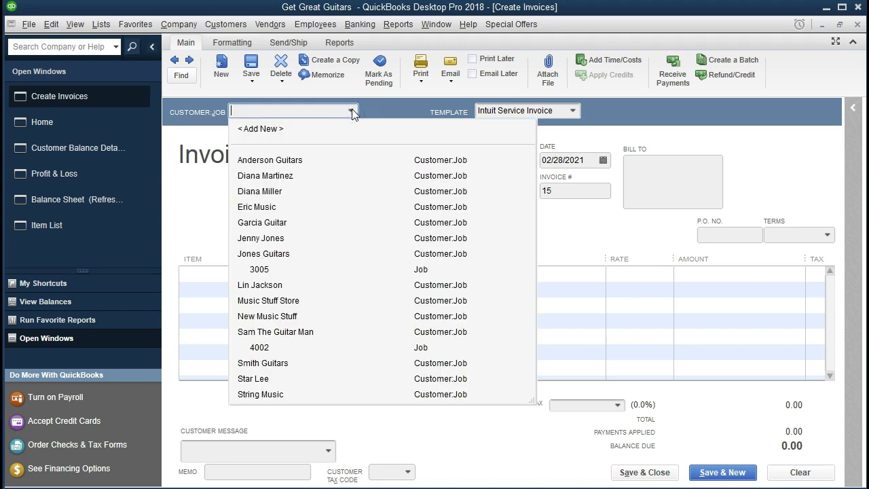
text(Jill Gonzalez)
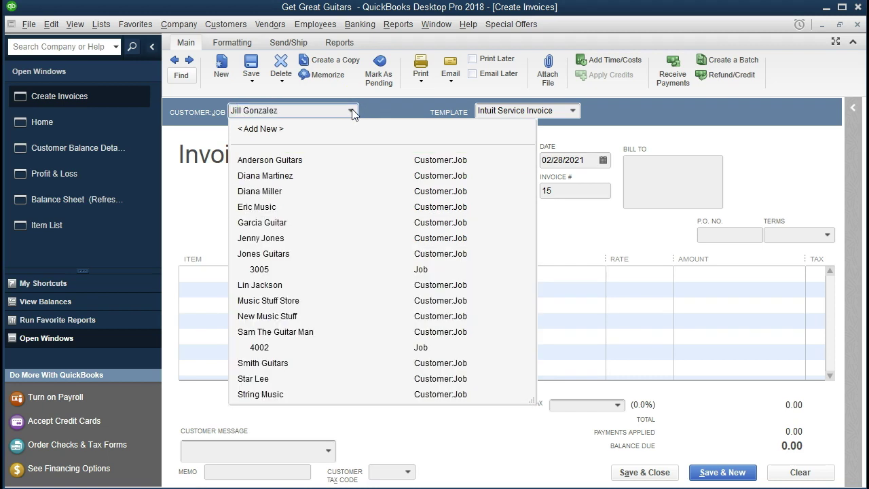
key(Tab)
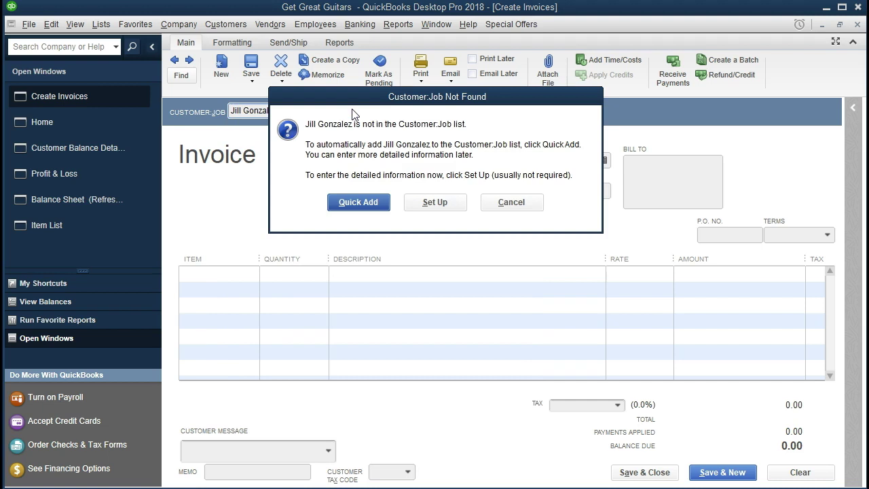
click(347, 204)
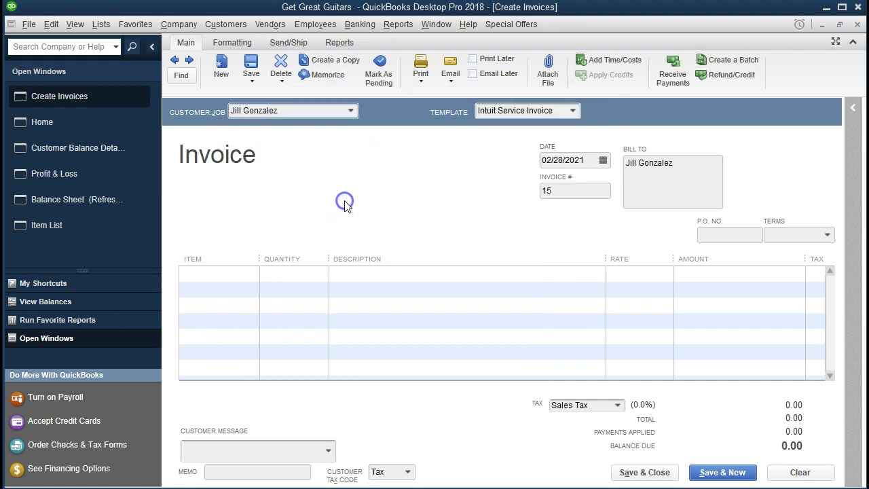
key(Tab)
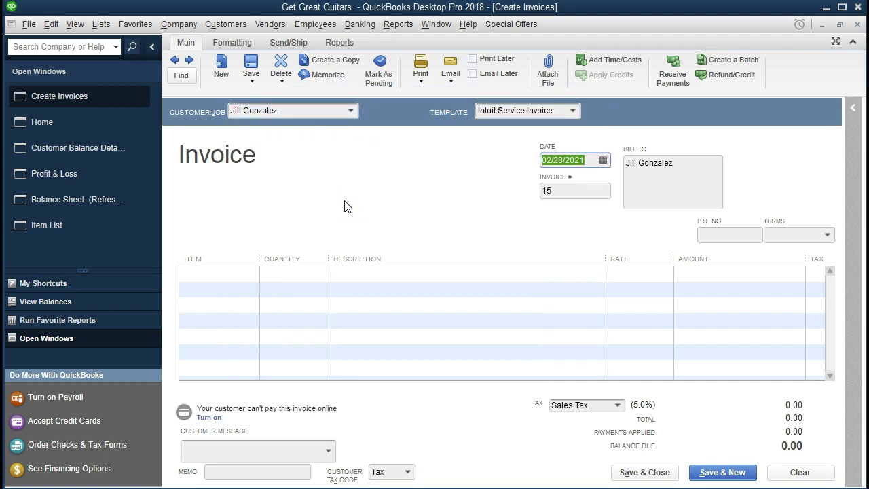
key(Tab)
key(Tab)
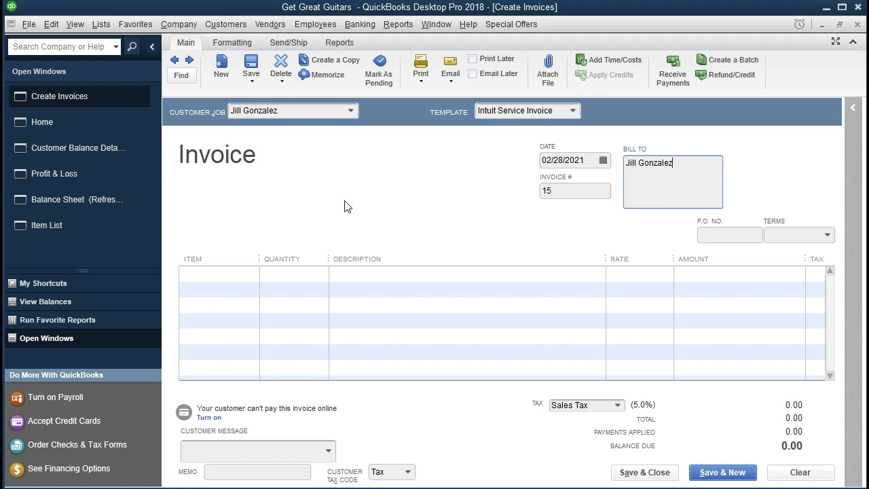
key(Tab)
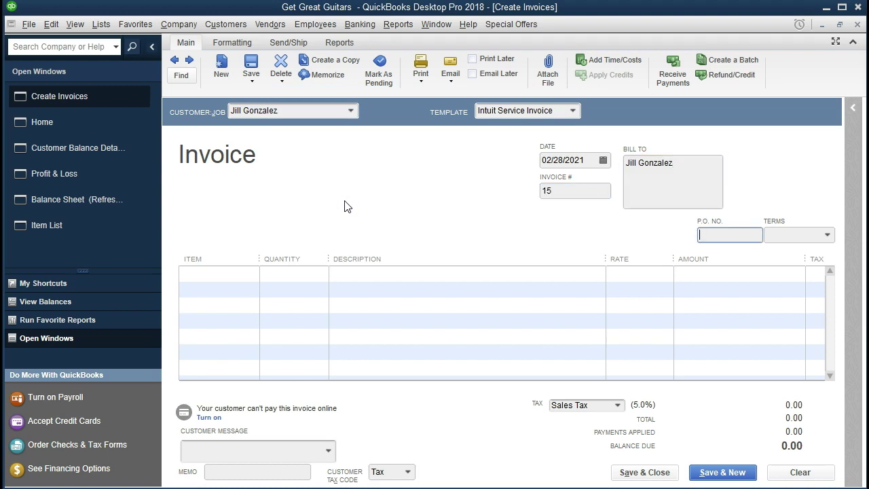
click(830, 235)
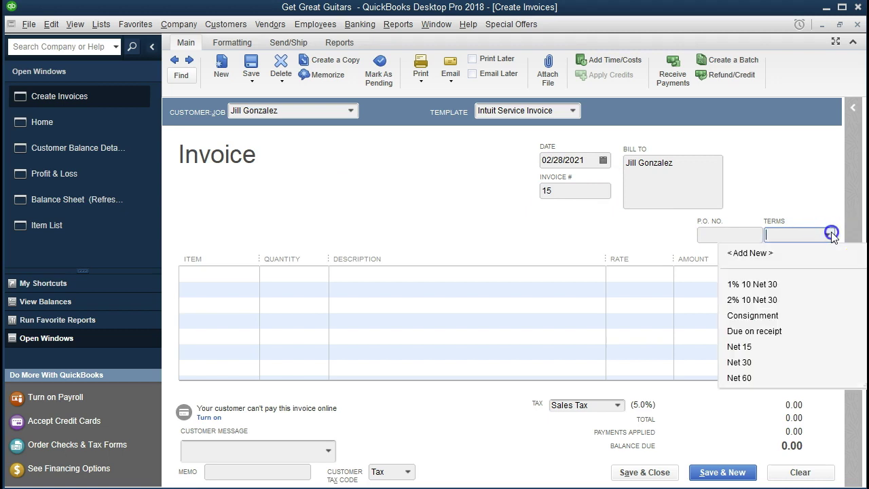
click(746, 360)
Step: Add 9 Angela Guitar Lessons (1,350.00), then save and close, making Net 30 permanent
key(Tab)
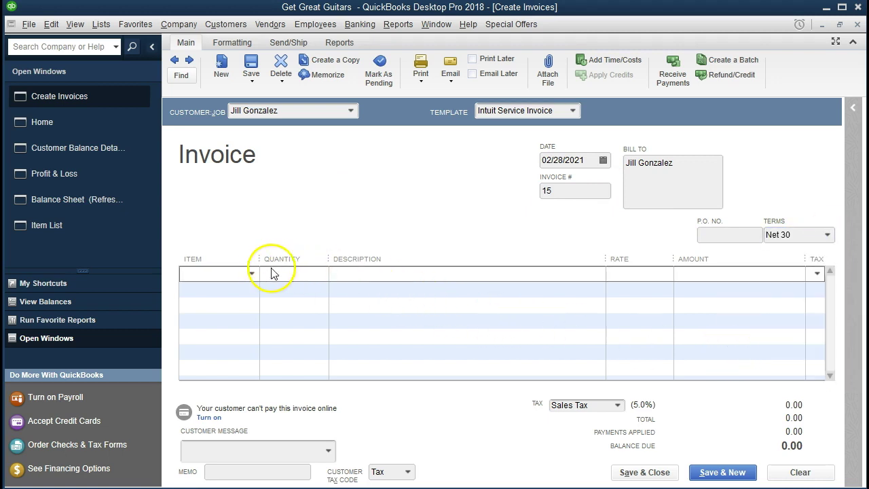
click(252, 274)
click(250, 274)
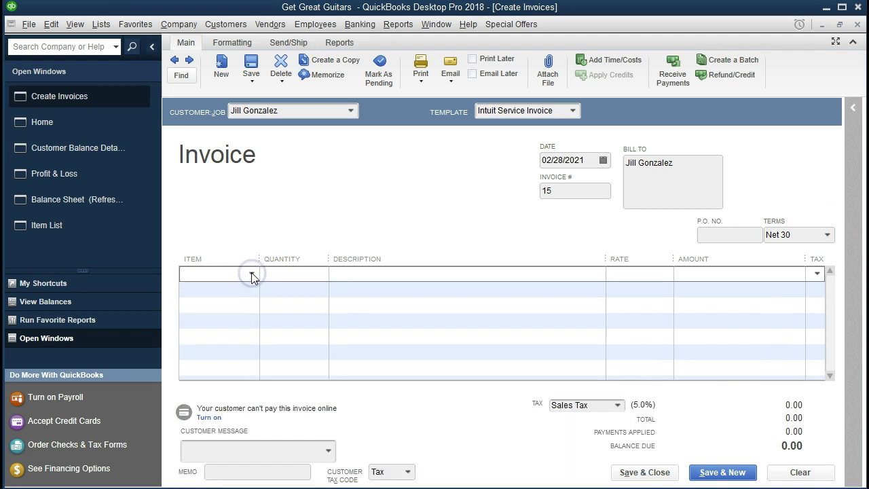
text(A)
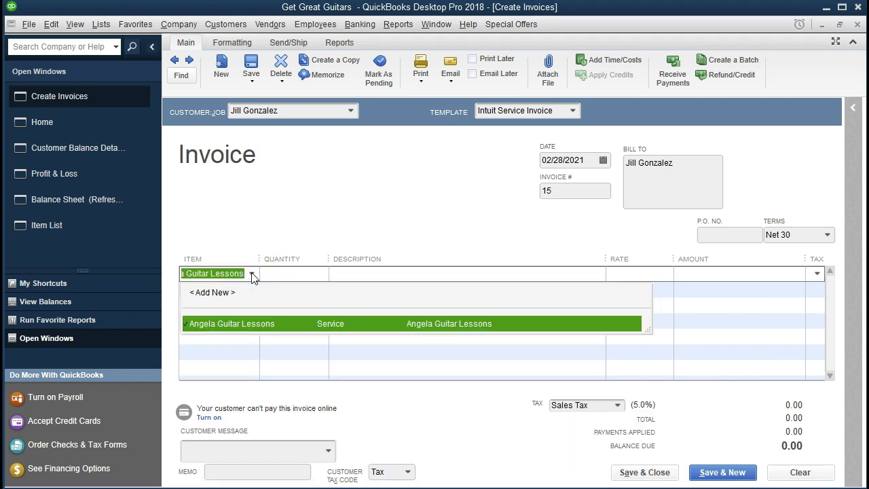
key(Tab)
text(9)
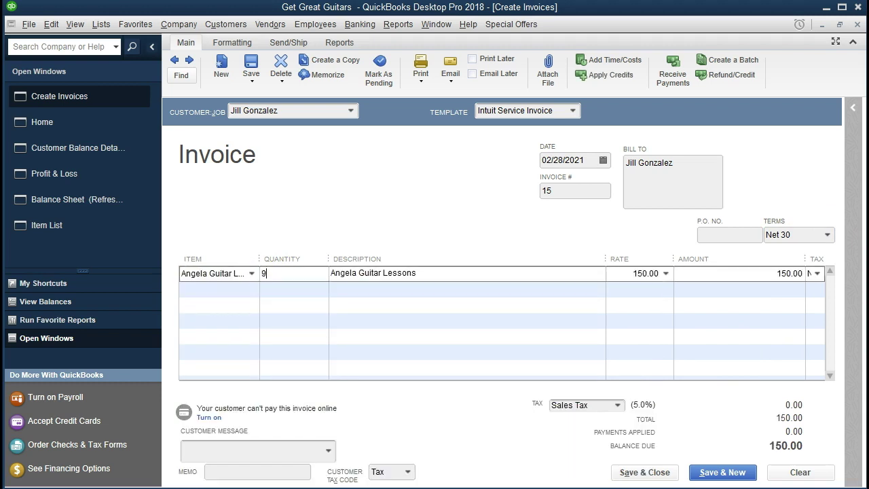
key(Tab)
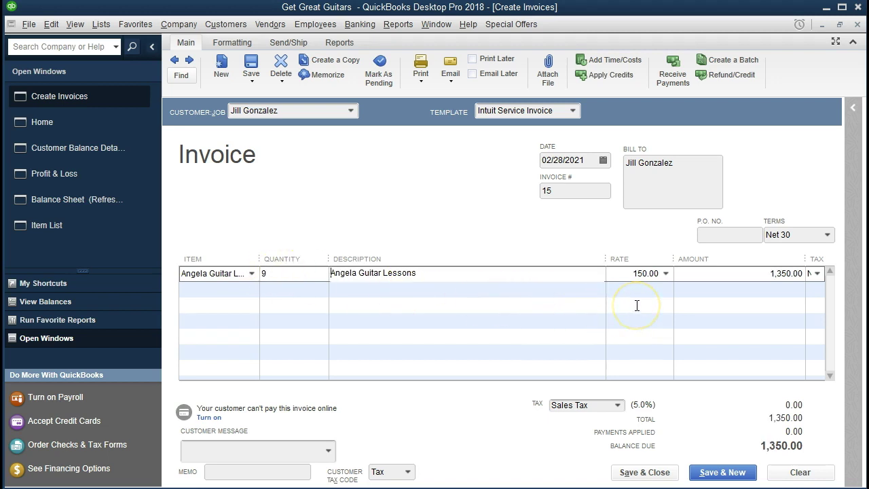
click(641, 474)
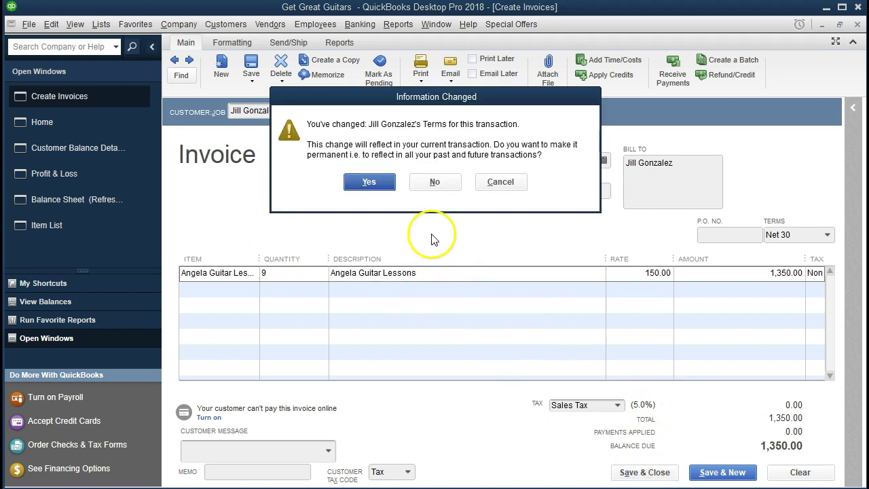
click(369, 182)
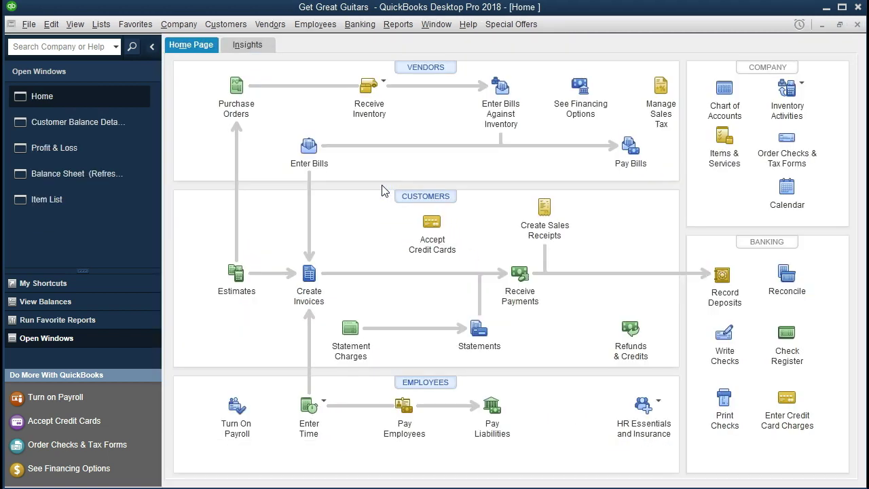
Step: Drill from the Balance Sheet's 8,249.00 Accounts Receivable into invoice 13, then switch to Profit & Loss
click(100, 176)
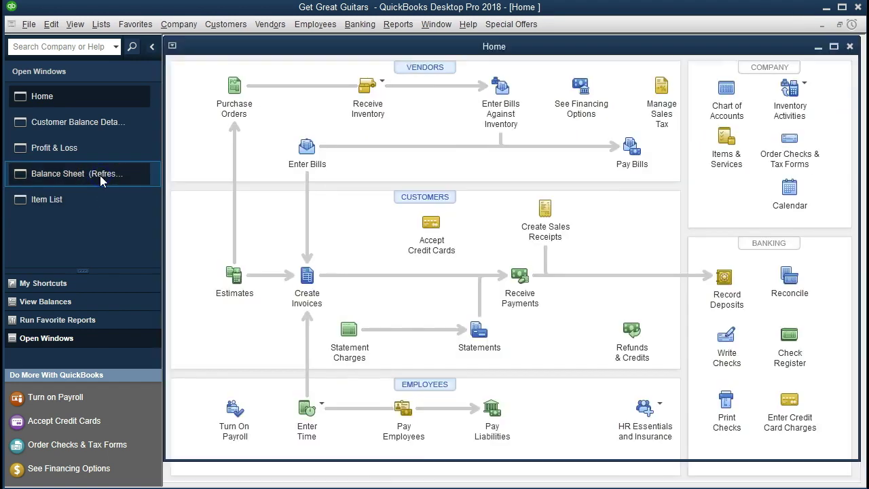
click(259, 228)
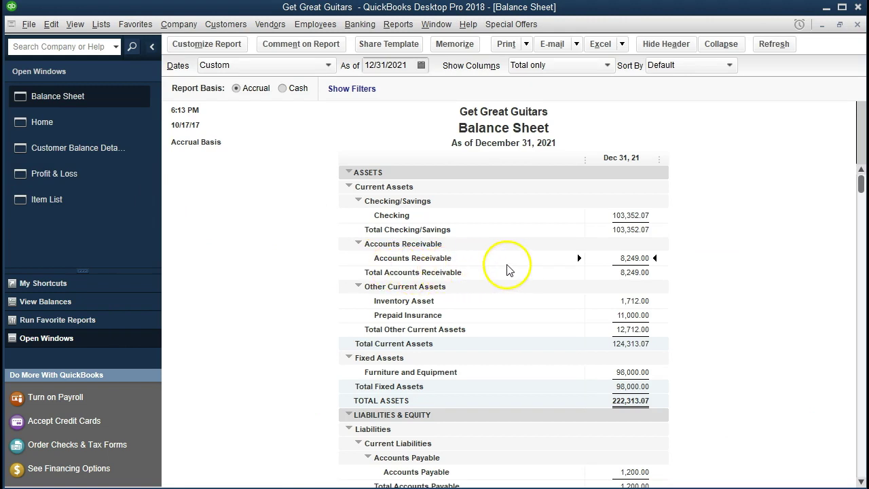
double_click(623, 257)
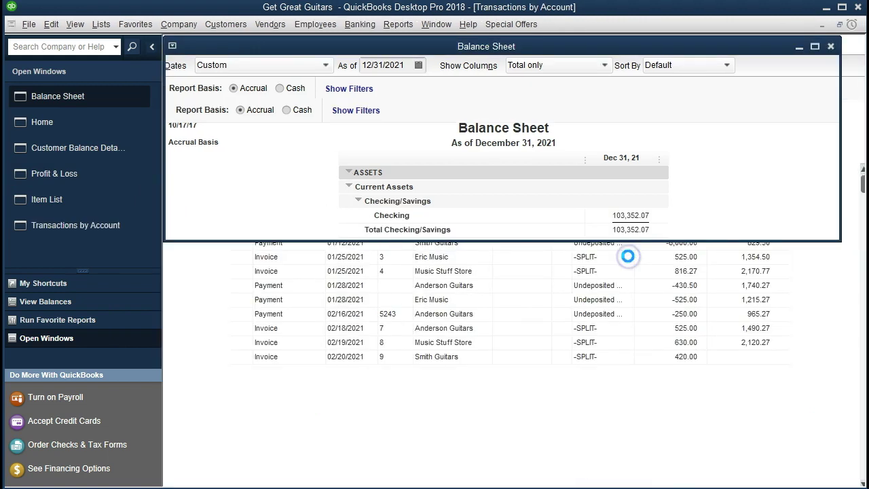
scroll(628, 258, down, 1)
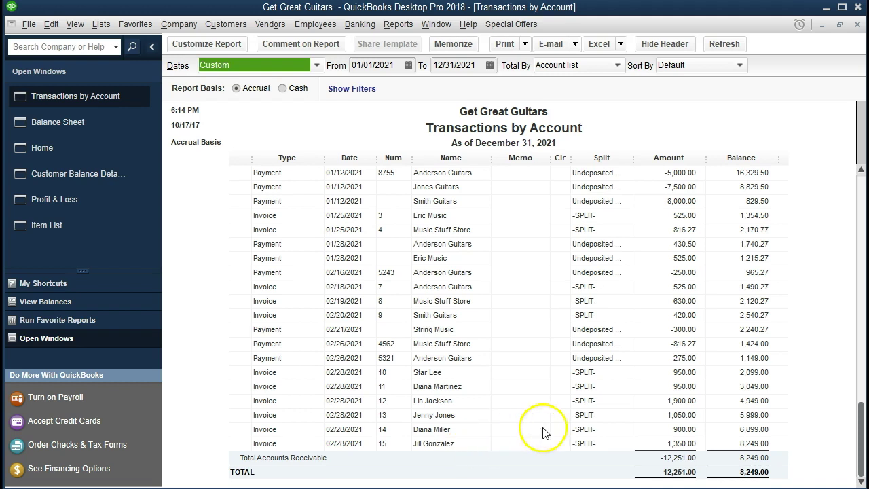
double_click(671, 416)
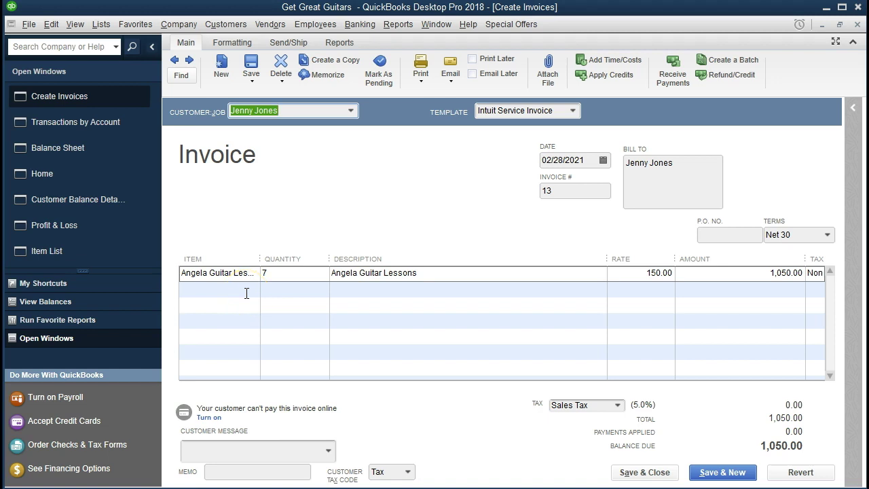
click(857, 25)
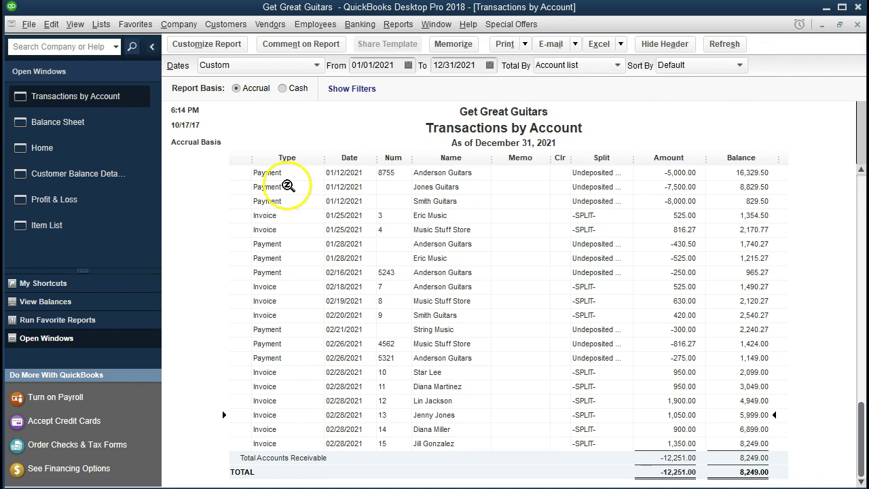
click(98, 201)
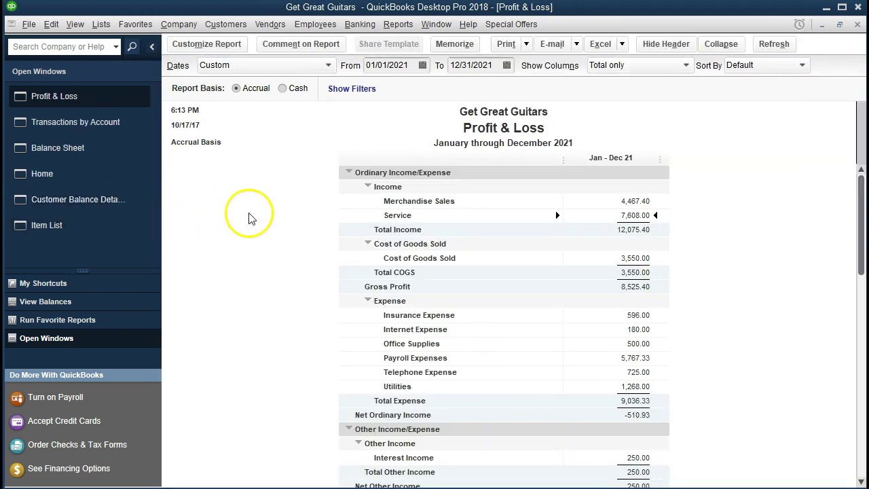
Step: Drill into the 7,608.00 Service income, review its ten transactions, and close the detail
double_click(605, 214)
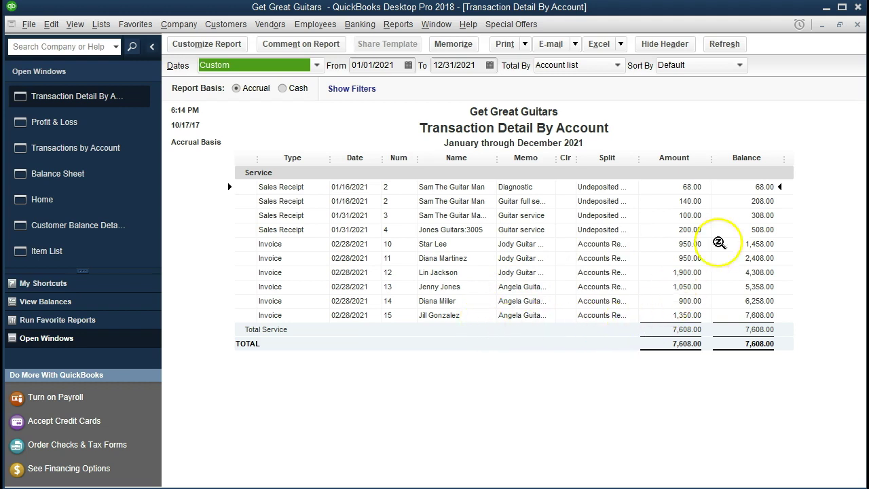
click(857, 25)
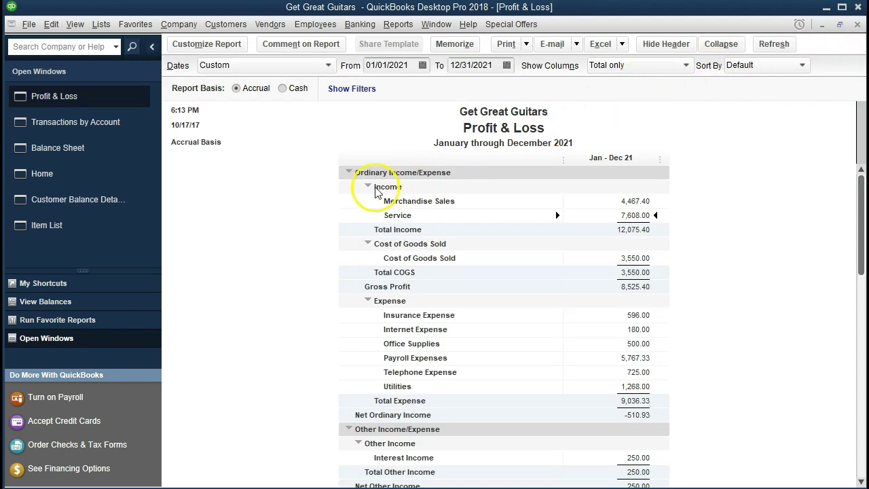
Step: In the Customer Balance Detail report, highlight the rows for invoices 14 and 13
click(137, 206)
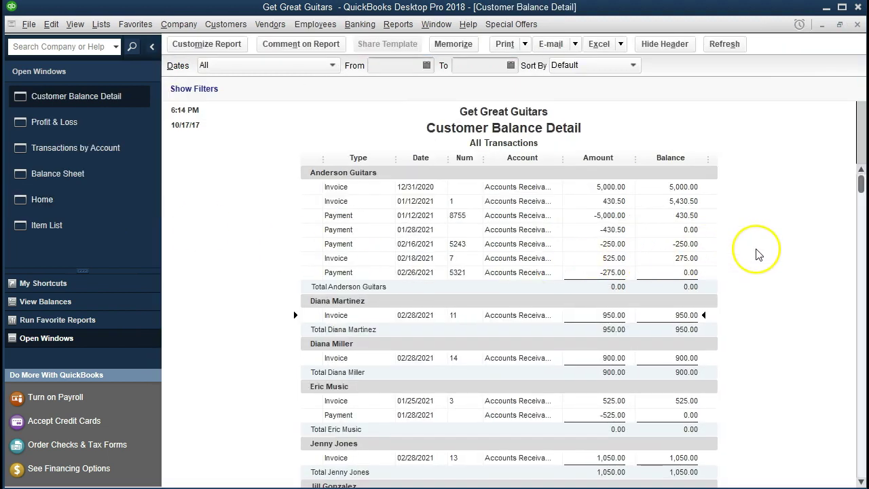
scroll(759, 254, down, 2)
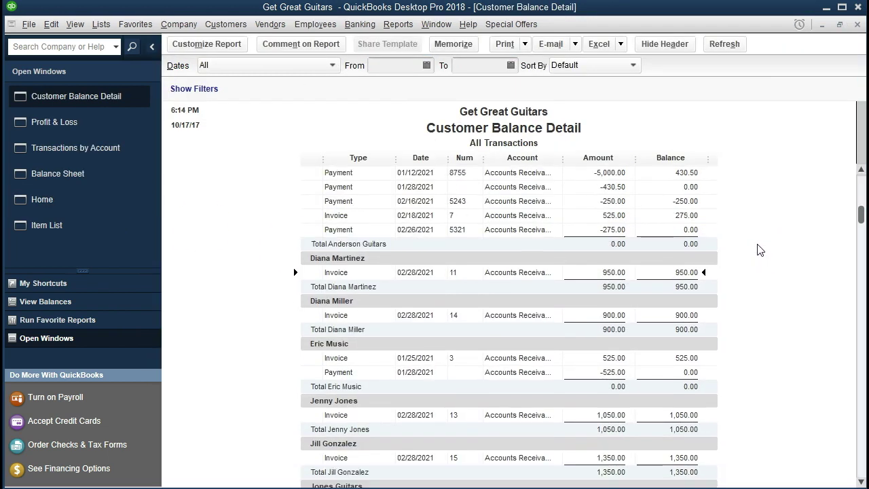
click(747, 250)
mouse_move(672, 272)
mouse_down()
mouse_move(400, 285)
mouse_move(605, 276)
mouse_up()
scroll(605, 276, down, 2)
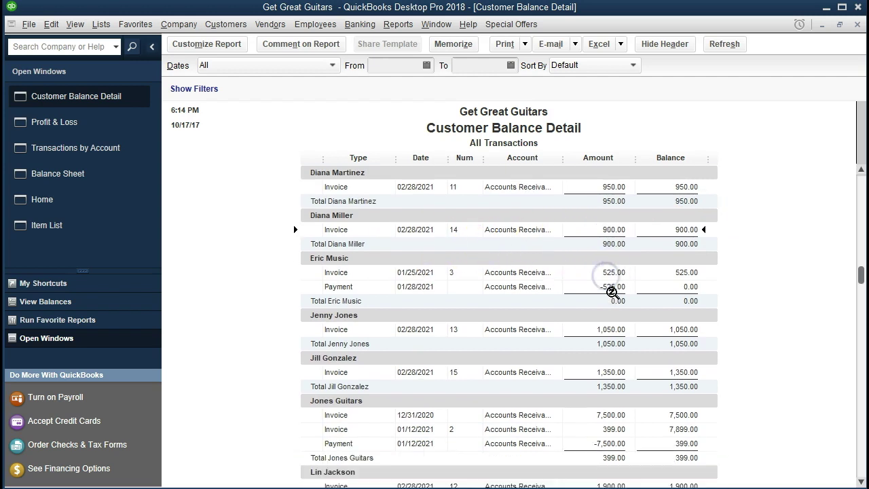
click(612, 288)
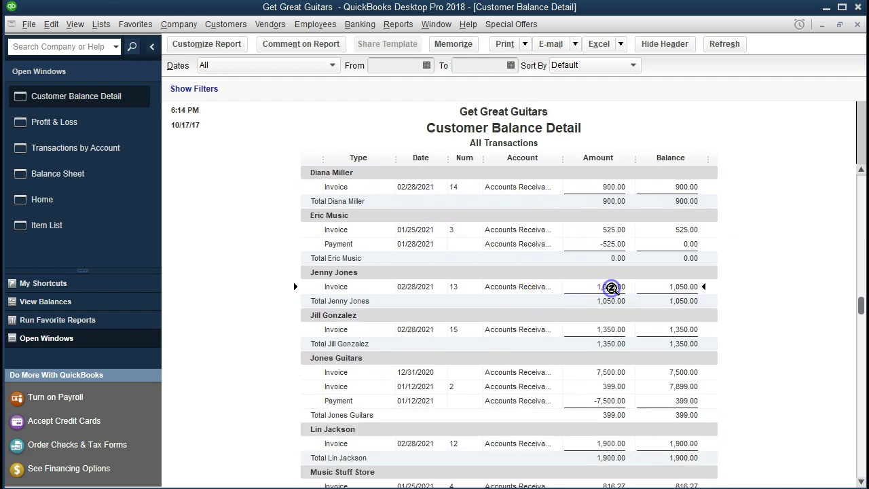
Step: Check the 8,249.00 grand total, compare with the Balance Sheet, then return Home
scroll(611, 287, down, 1)
scroll(610, 287, down, 1)
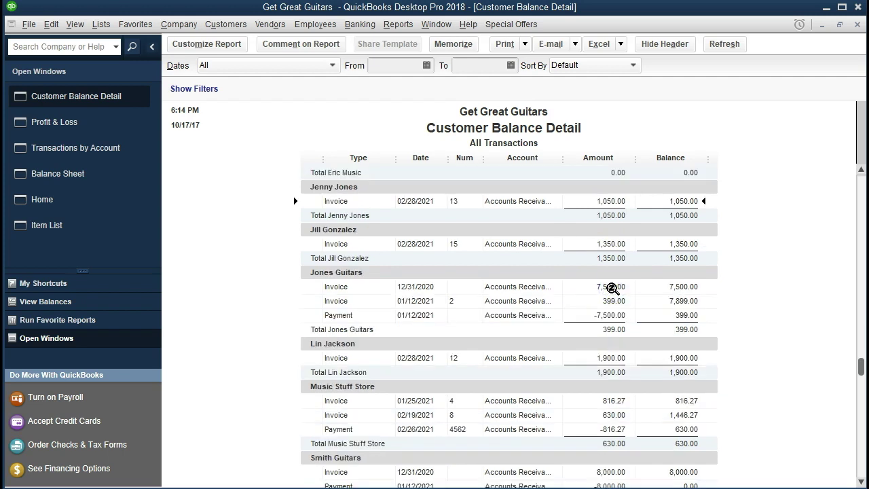
scroll(614, 286, down, 1)
scroll(617, 312, down, 3)
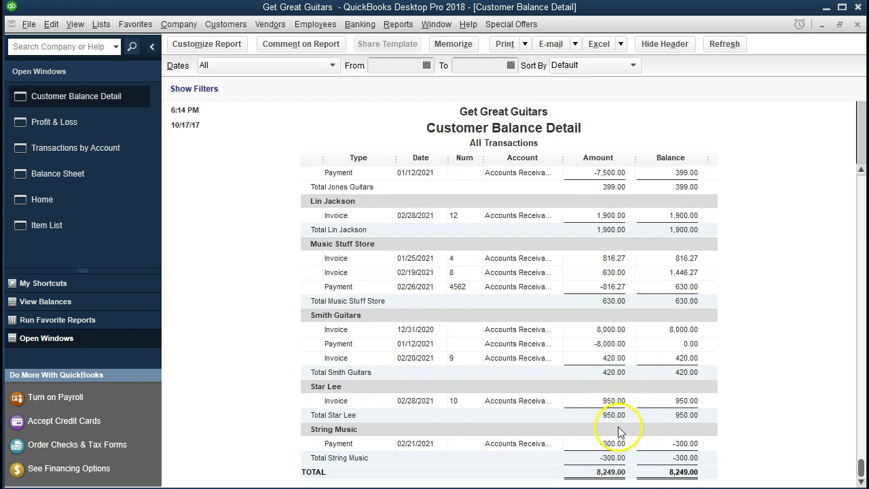
click(690, 472)
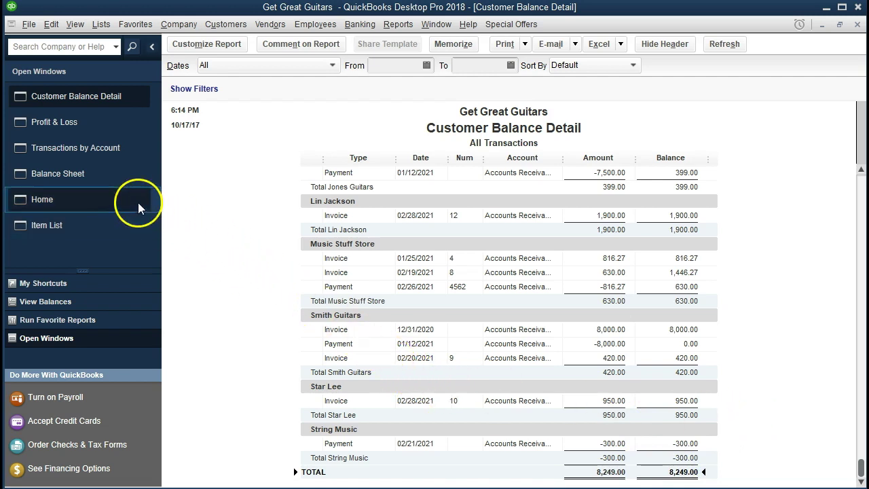
click(119, 182)
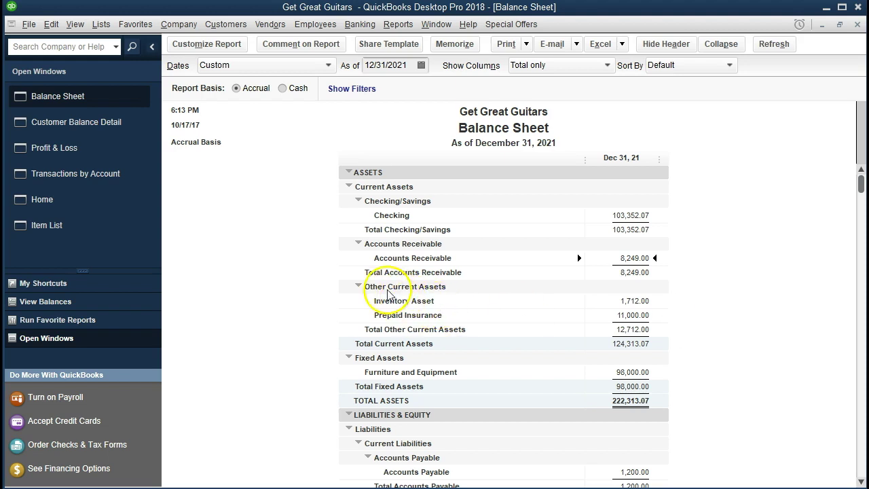
click(78, 198)
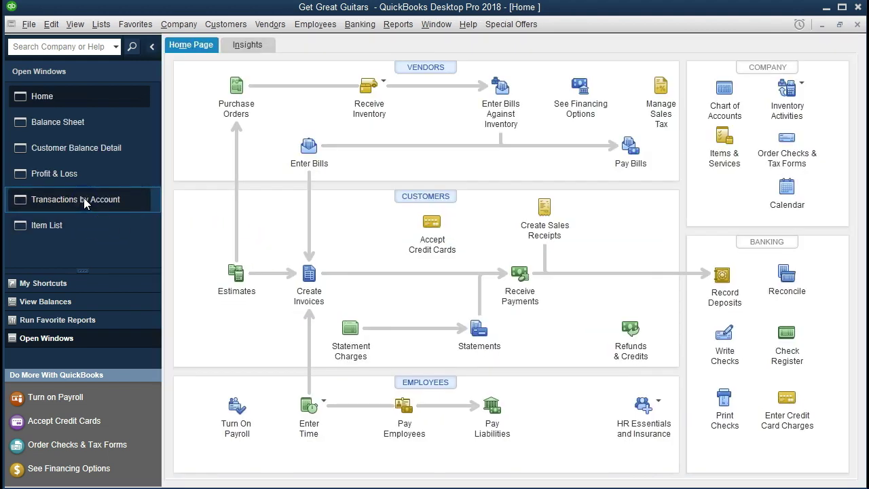
Step: Start a new invoice and quick-add a new customer by typing their name
click(304, 277)
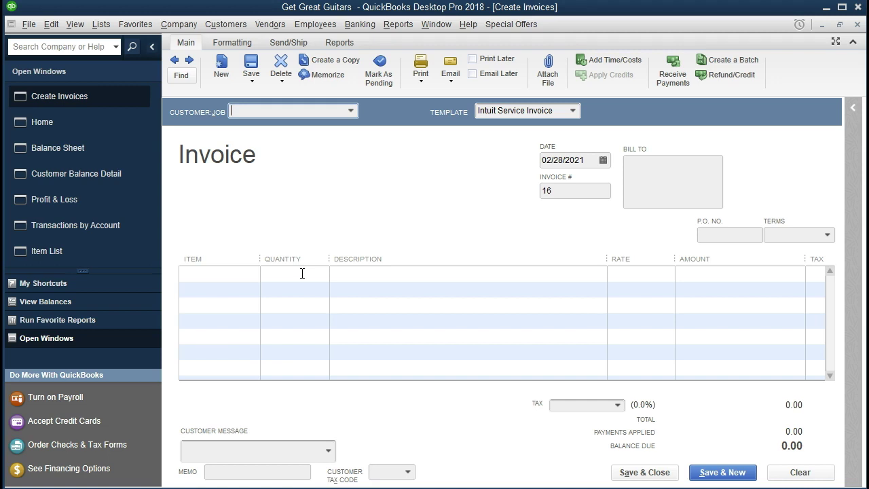
click(350, 111)
click(350, 110)
text(No)
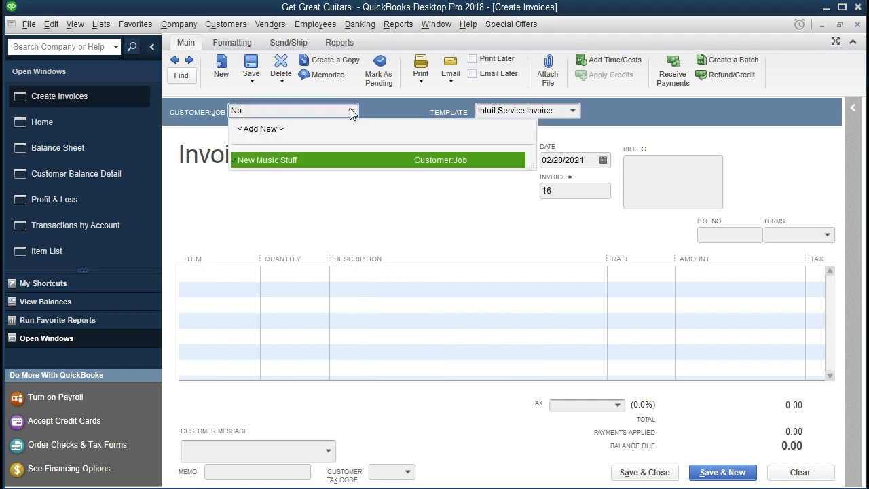
text(ah Davis)
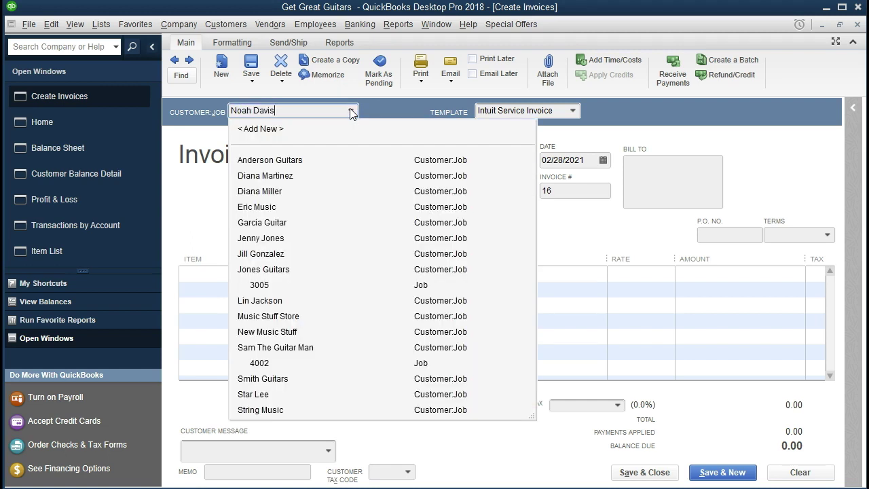
key(Tab)
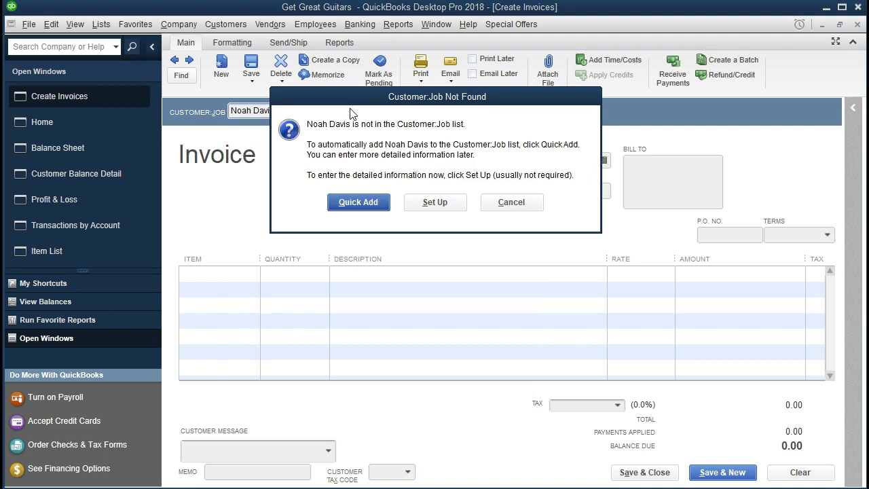
click(307, 146)
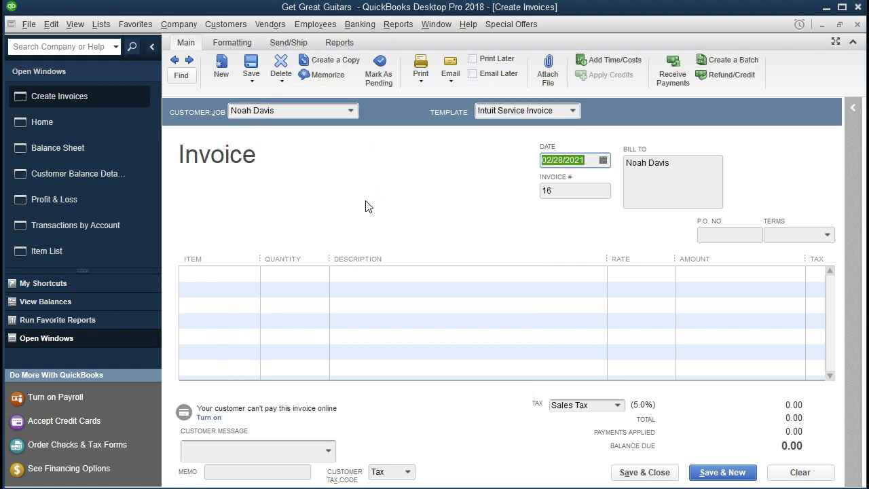
Step: Set terms to Net 30 and add 8 Rebeca Guitar Lessons
key(Tab)
key(Tab)
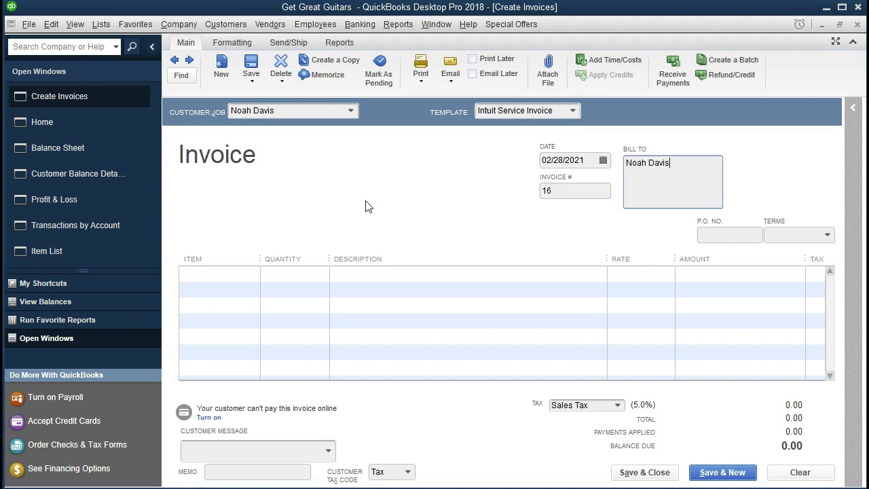
key(Tab)
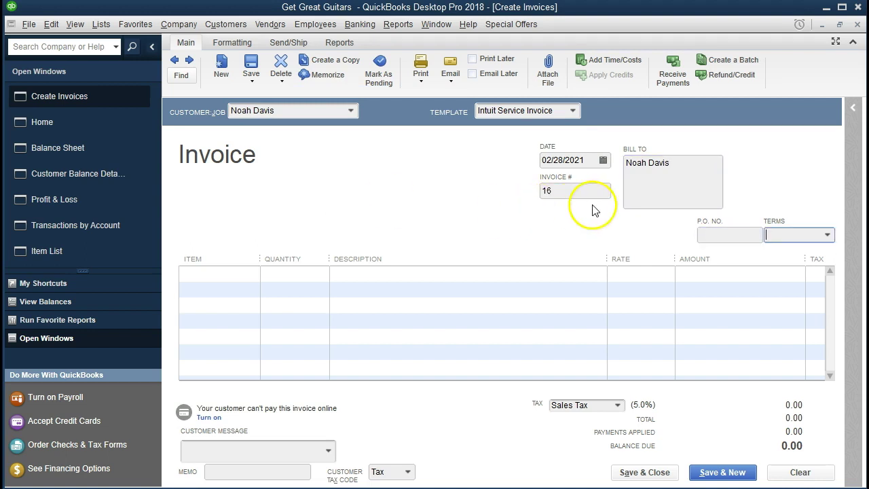
click(826, 235)
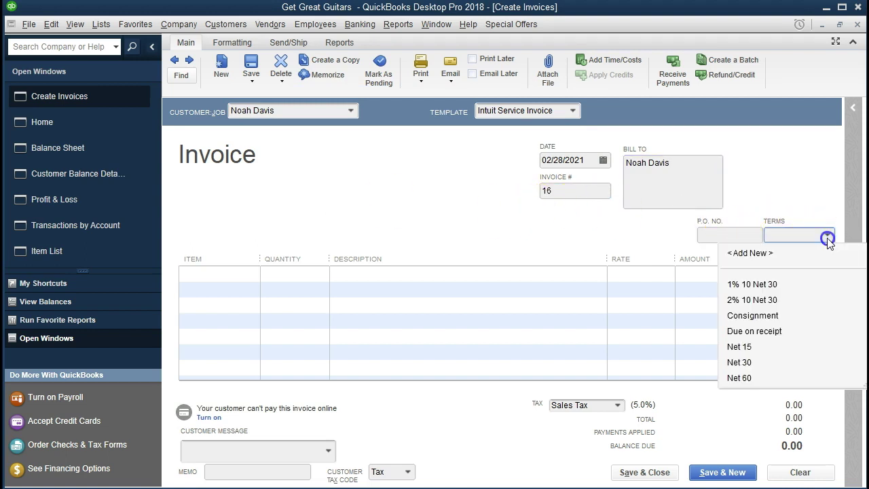
click(740, 361)
key(Tab)
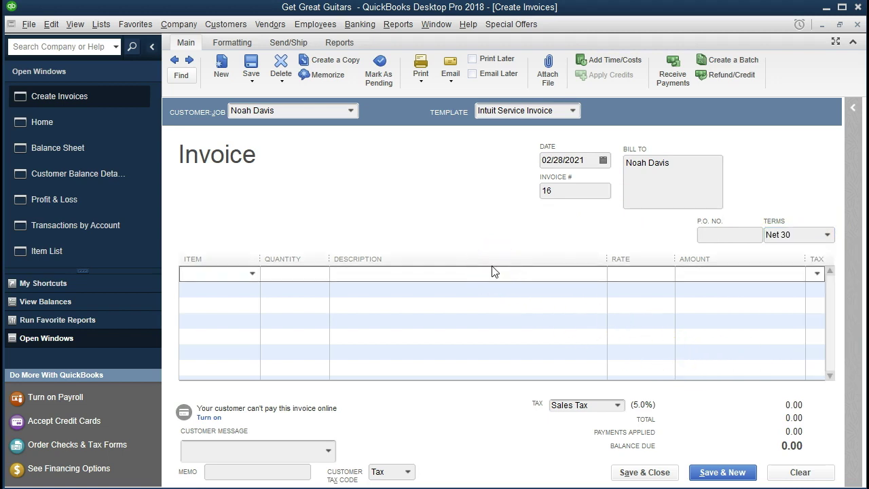
text(R)
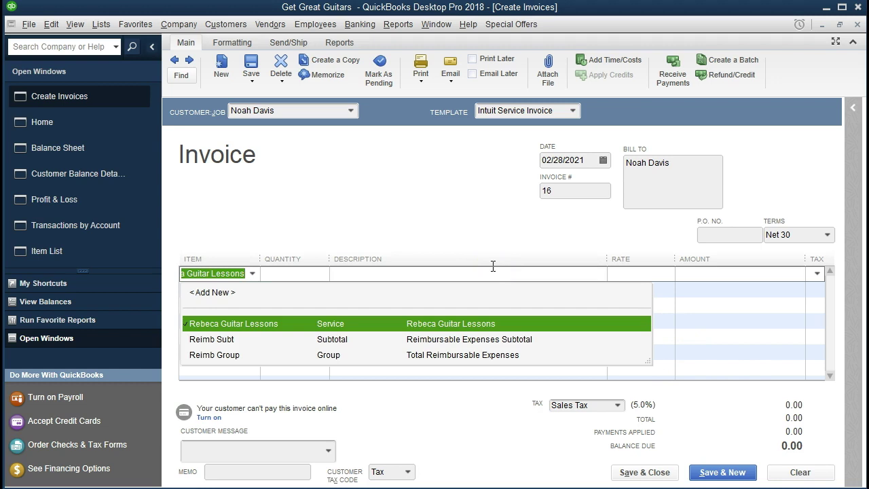
key(Tab)
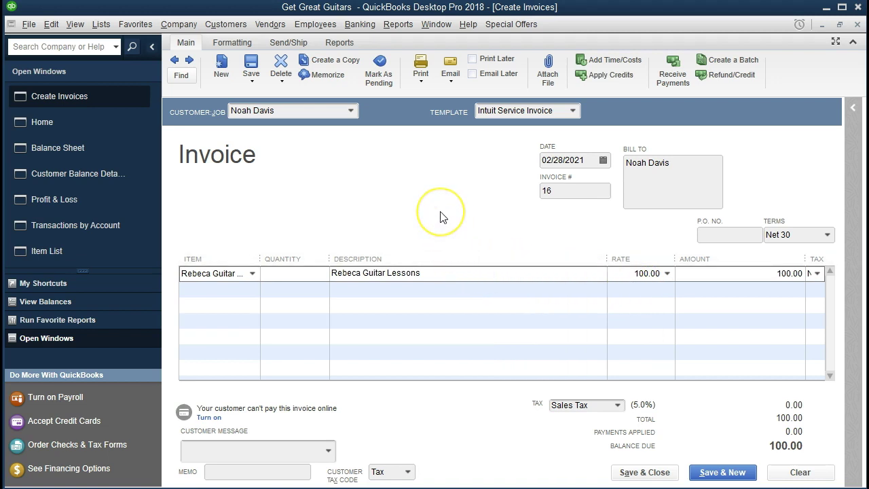
text(8)
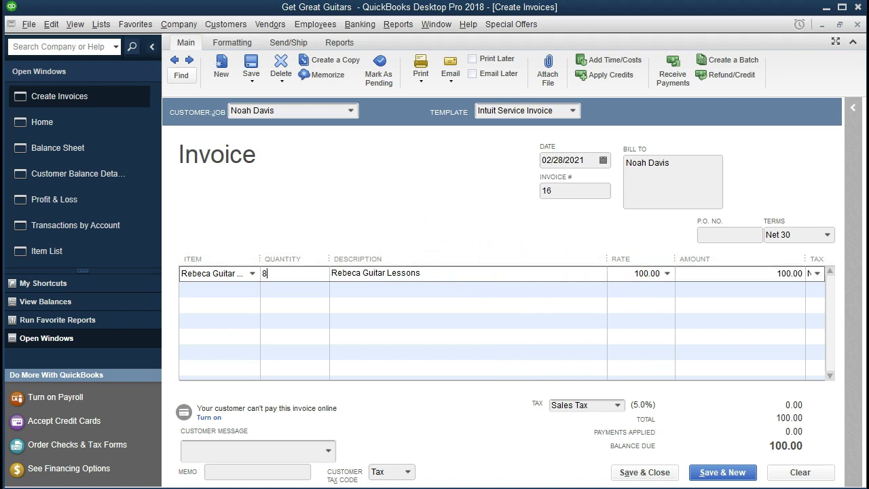
key(Tab)
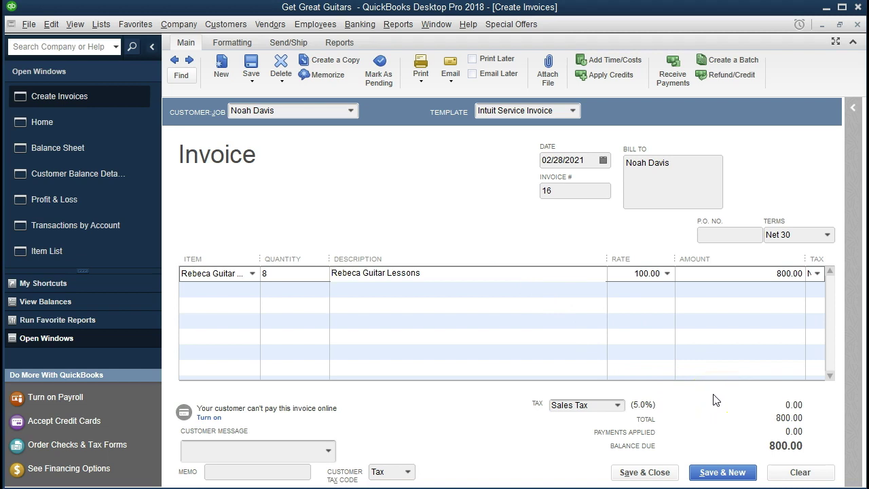
Step: Save invoice 16 for 800.00, keep Net 30 for the customer, add 'Rebeca' to the dictionary
click(722, 473)
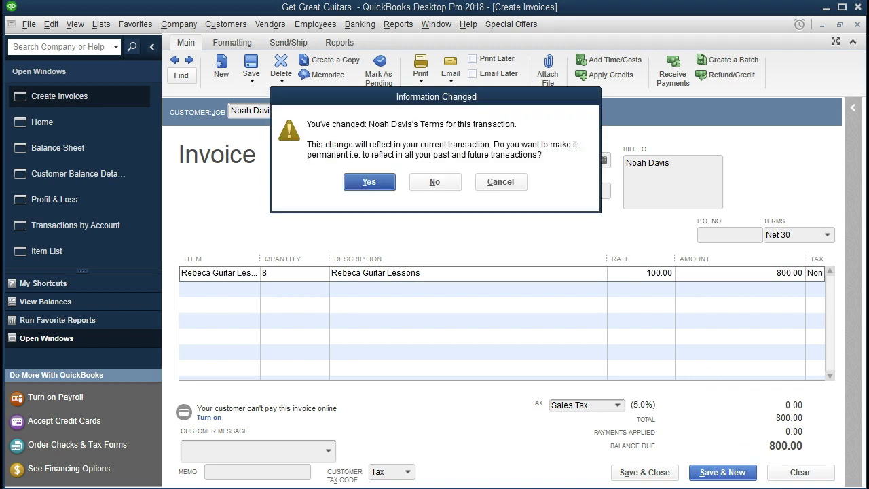
click(365, 181)
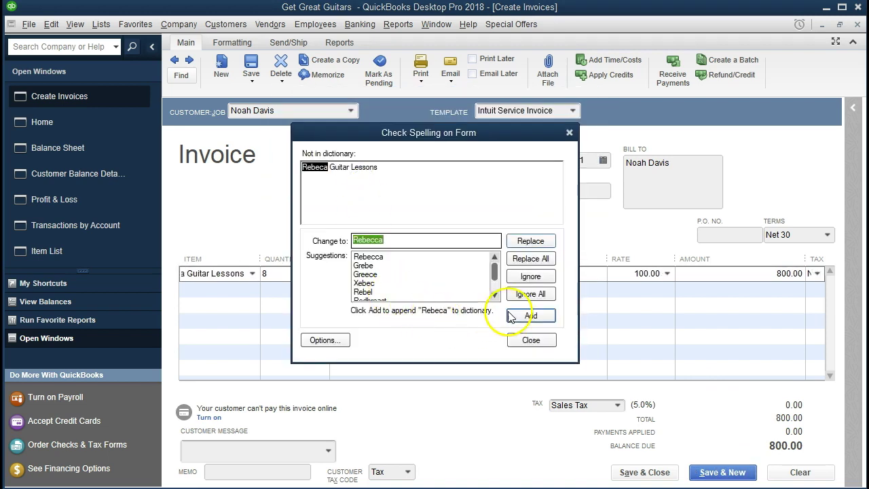
click(531, 315)
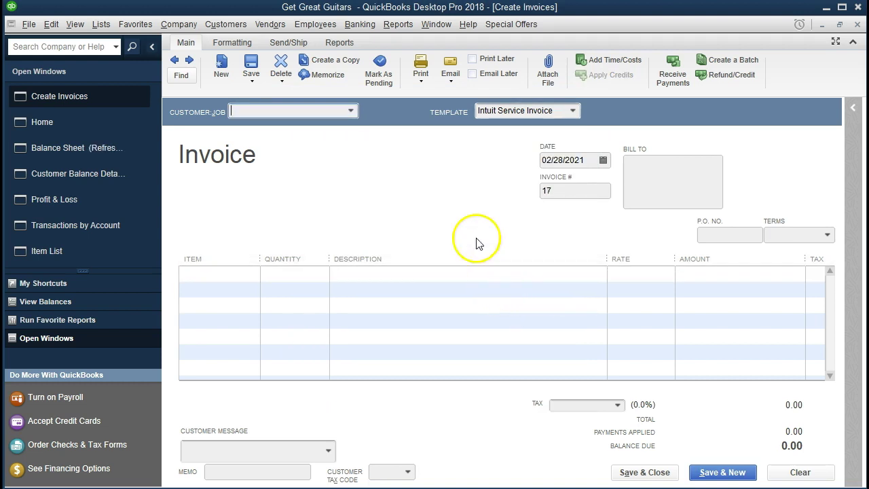
Step: Quick-add a second new customer on invoice 17 and set its terms to Net 30
click(351, 111)
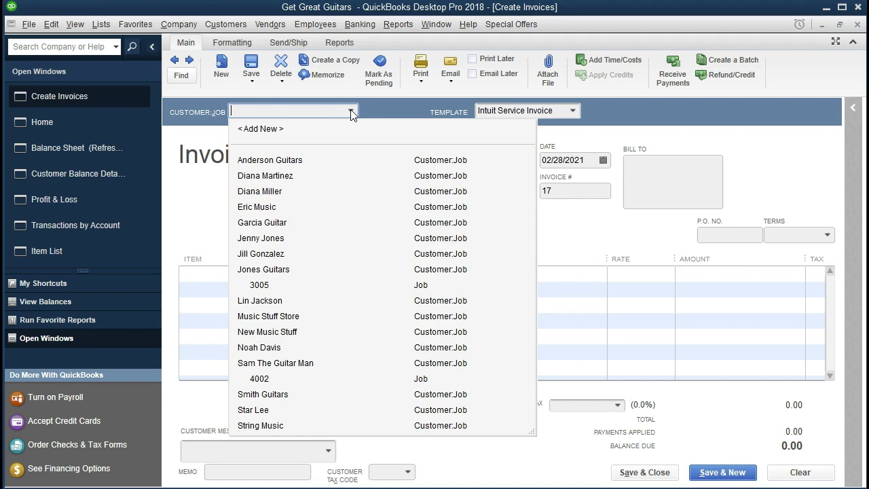
text(Gra)
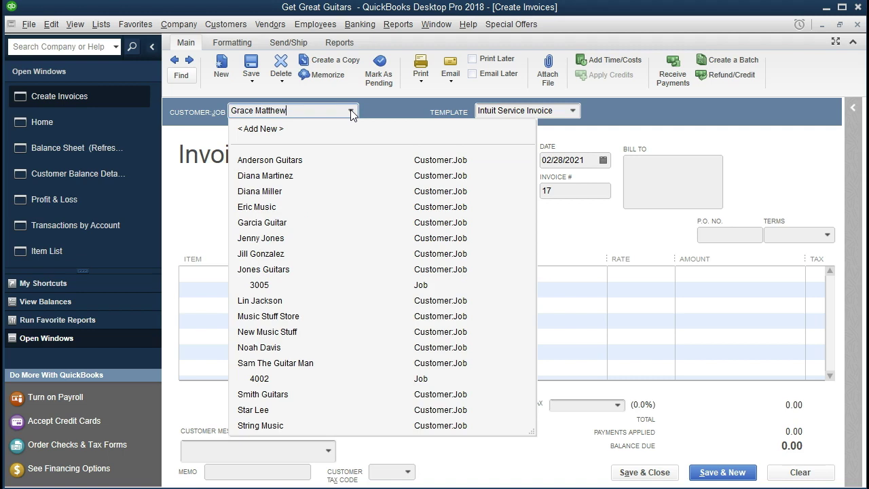
text(ce Matthew)
key(Tab)
click(355, 149)
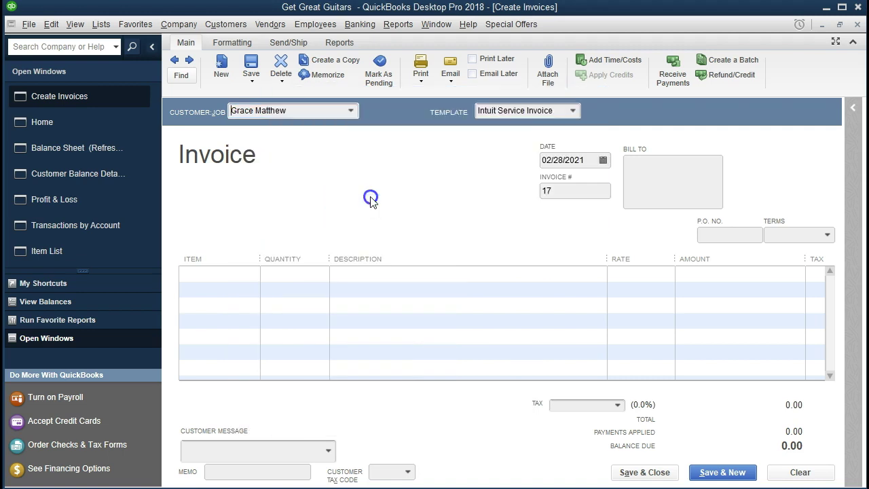
key(Tab)
key(Tab)
key(Tab)
key(Tab)
key(Tab)
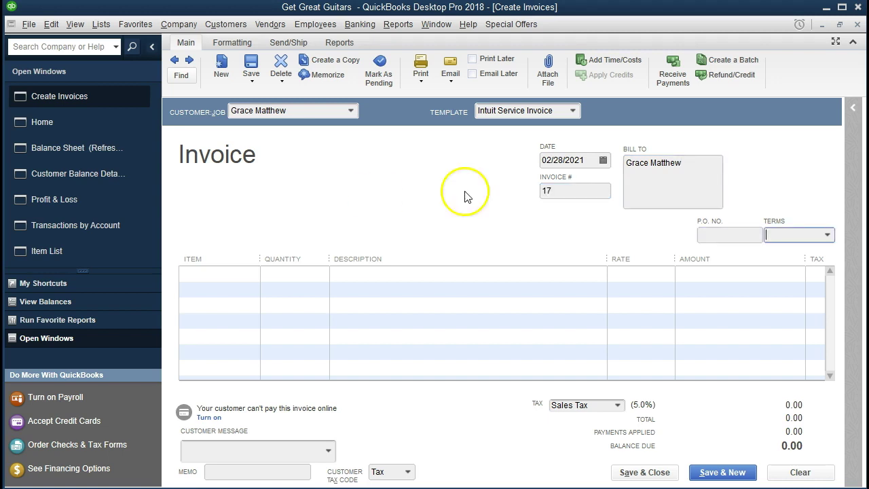
click(813, 232)
click(744, 361)
key(Tab)
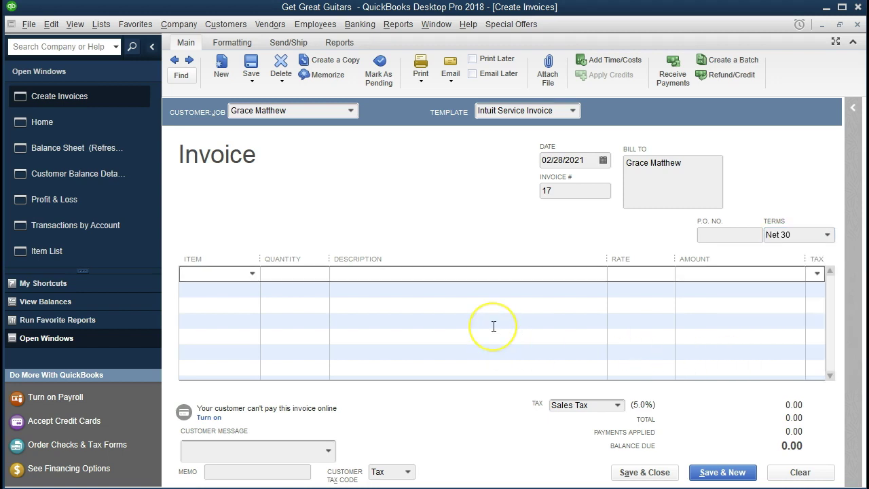
Step: Add 6 Rebeca Guitar Lessons (600.00), save, and keep Net 30 for this customer
click(252, 273)
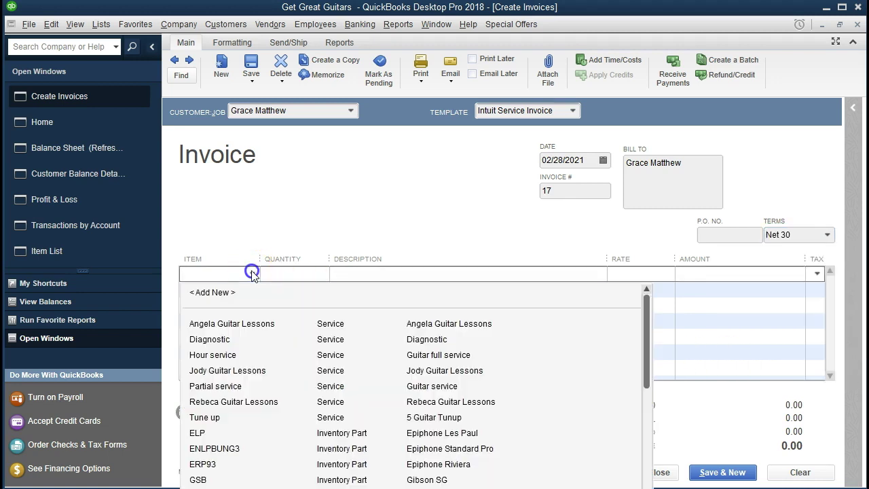
text(R)
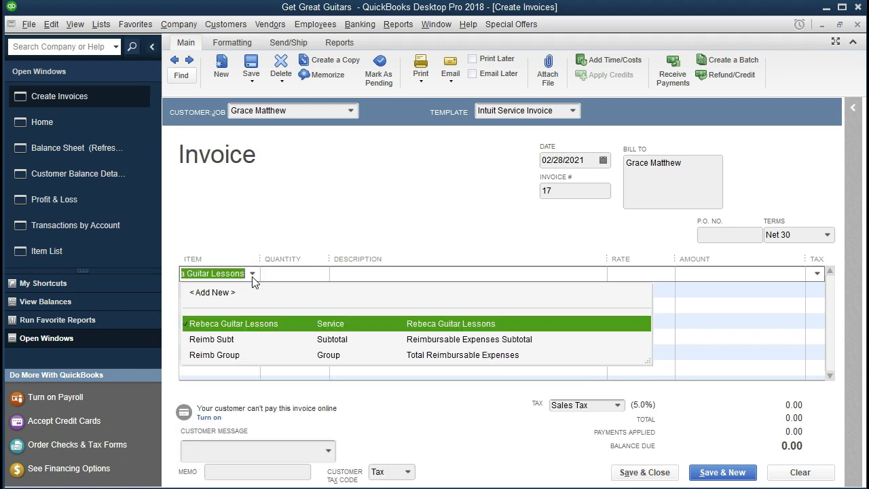
text(eb)
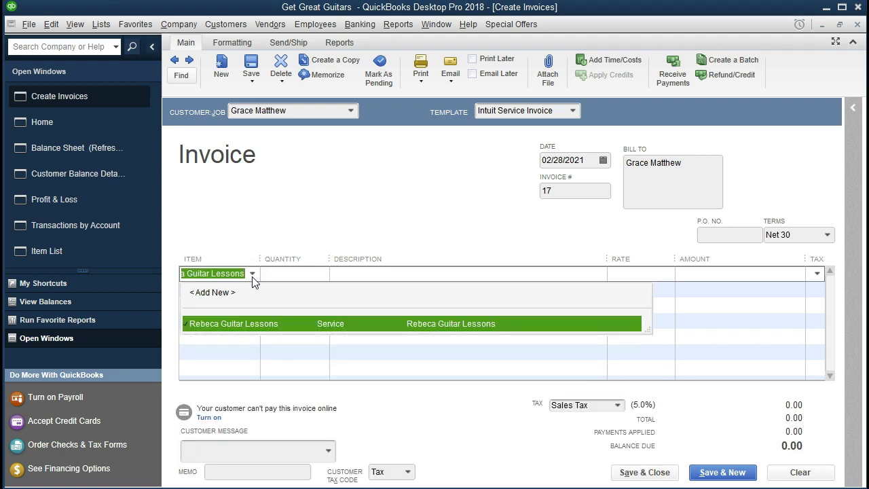
key(Tab)
click(296, 286)
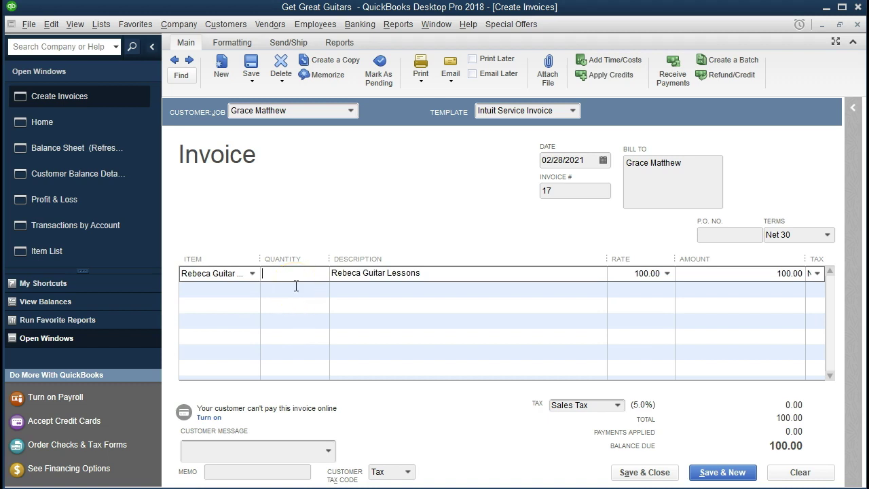
click(301, 300)
click(301, 300)
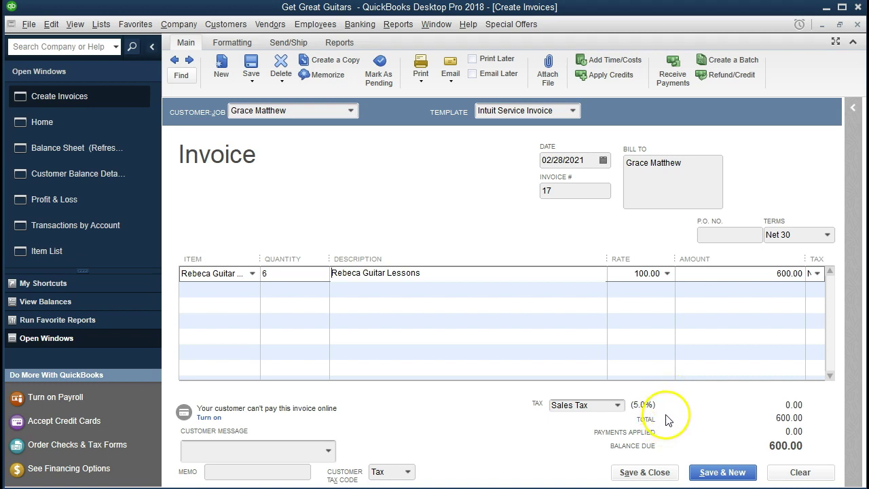
click(709, 477)
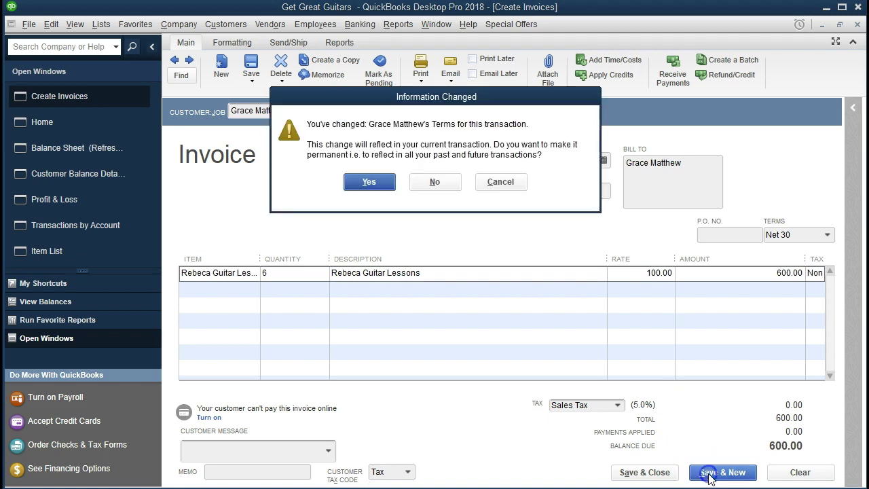
click(367, 183)
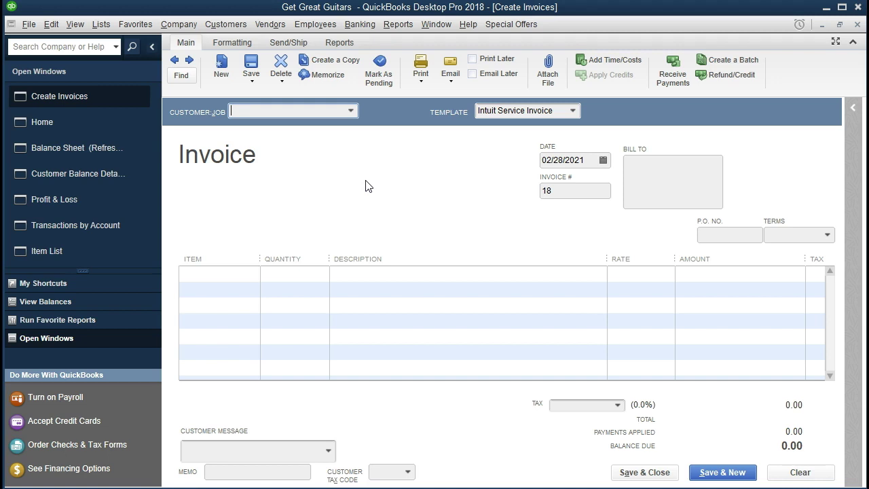
Step: Quick-add another new customer on invoice 18 and set the terms to Net 30
click(350, 111)
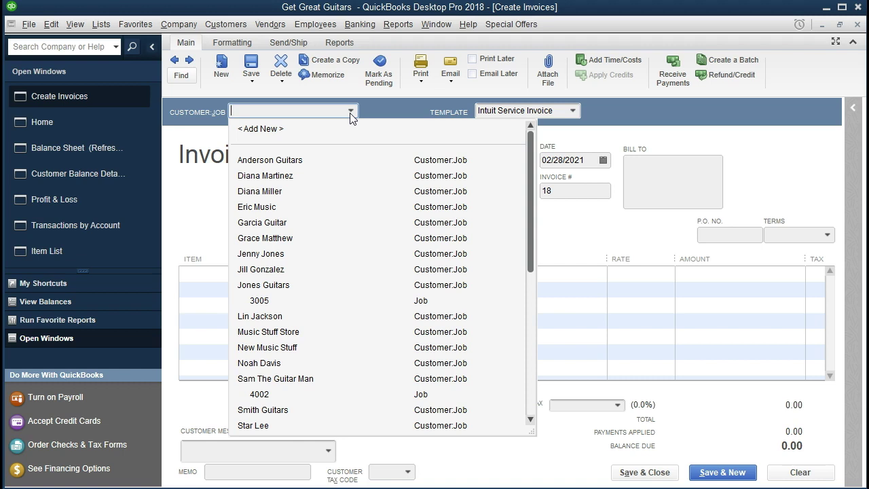
text(Pam Smith)
key(Tab)
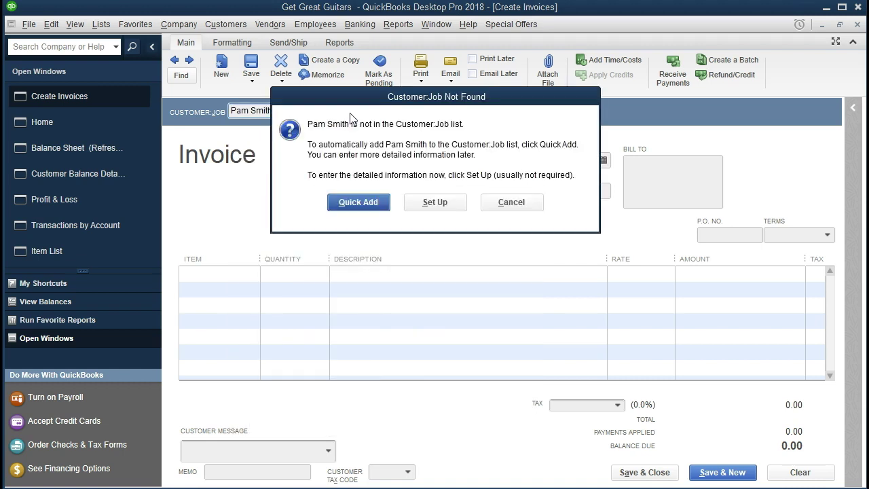
key(Return)
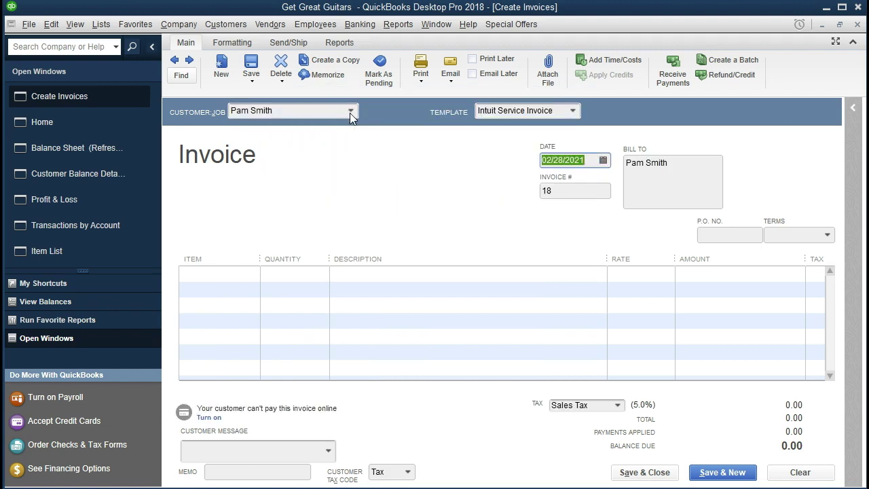
key(Tab)
key(Tab)
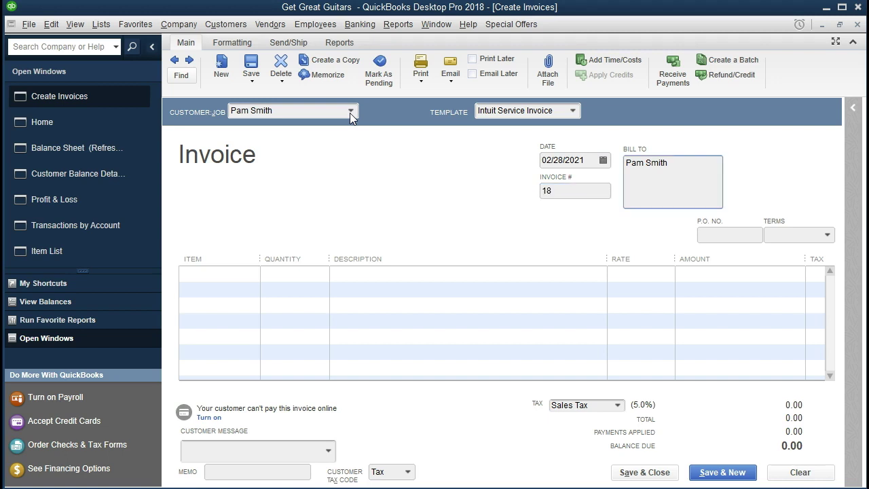
key(Tab)
key(Tab)
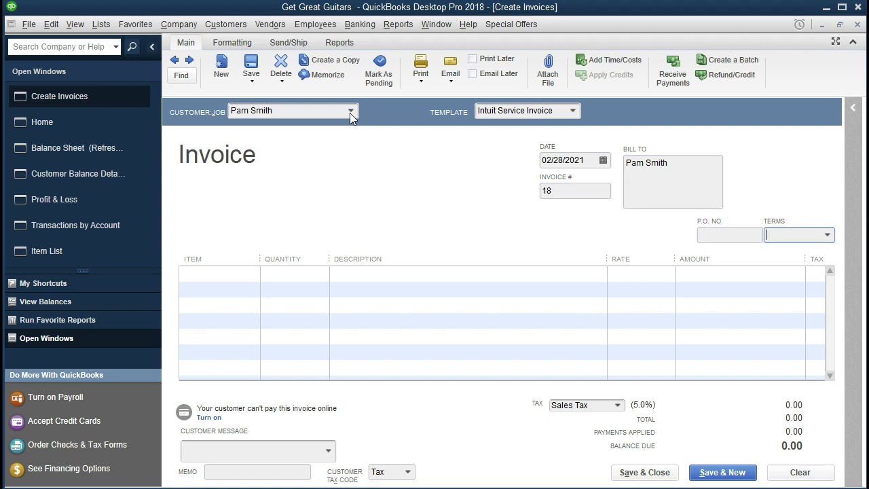
click(827, 236)
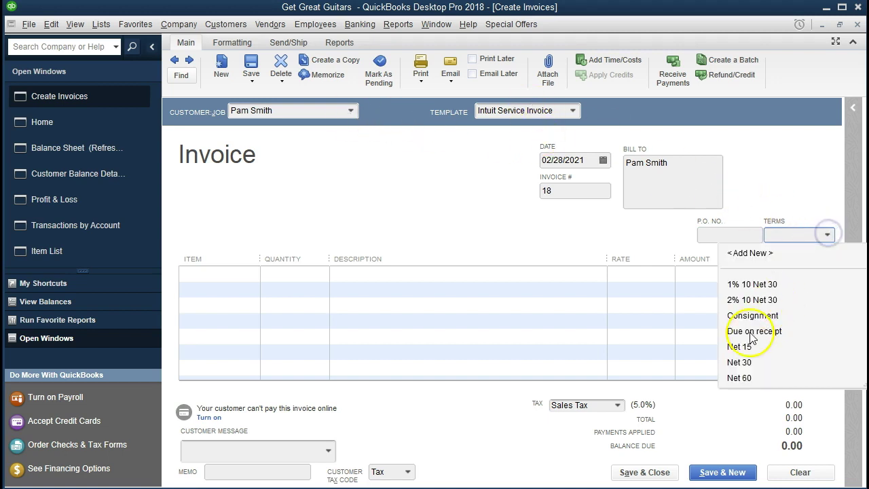
click(738, 361)
Step: Add 8 Rebeca Guitar Lessons (800.00), save and close, and keep Net 30 for the customer
key(Tab)
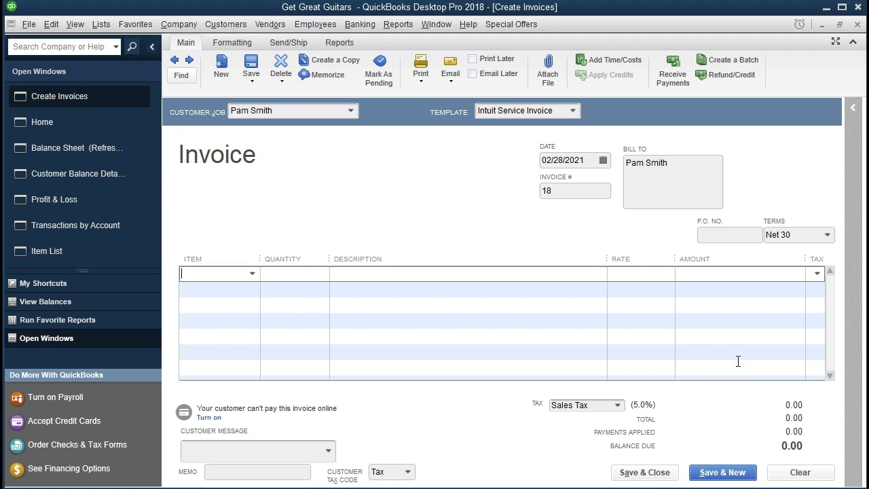
text(R)
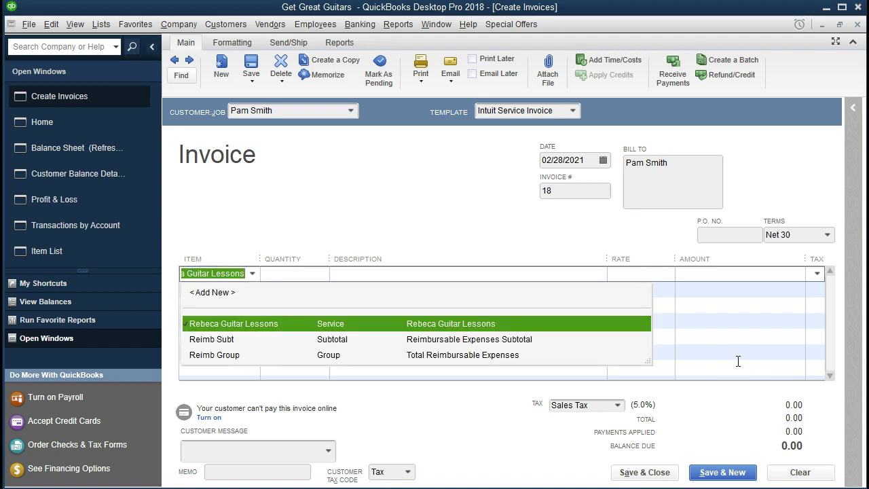
click(482, 325)
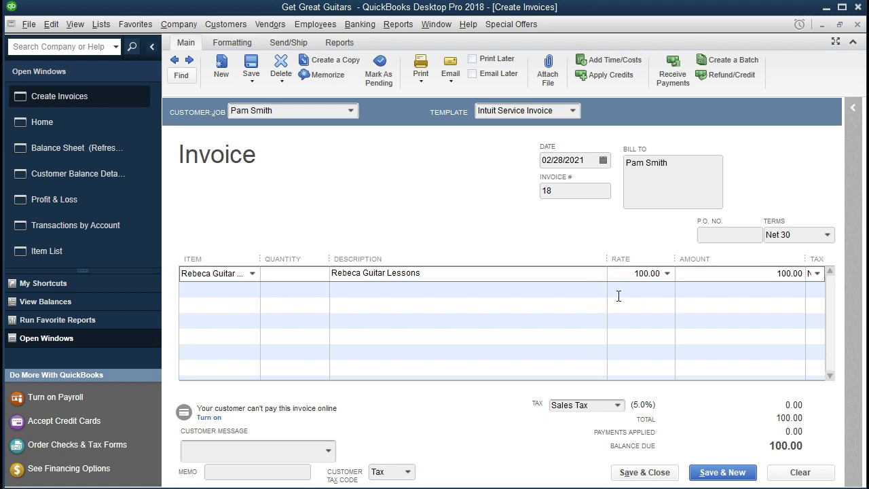
click(680, 290)
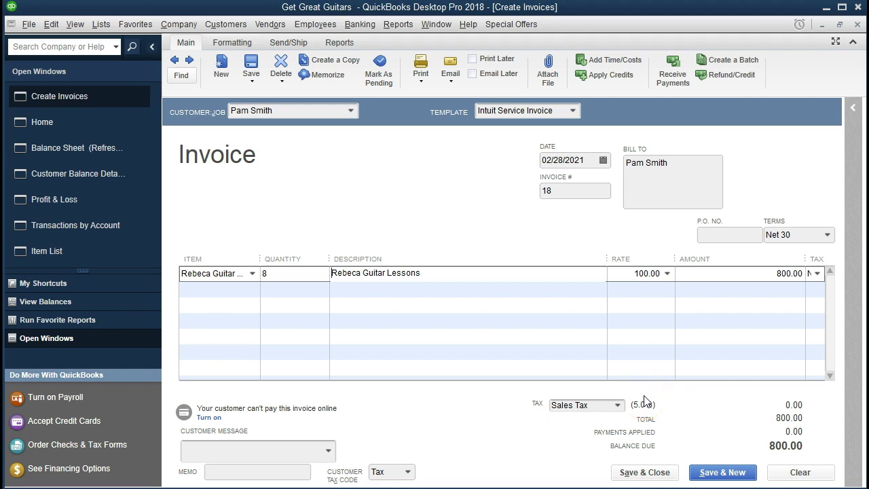
click(645, 474)
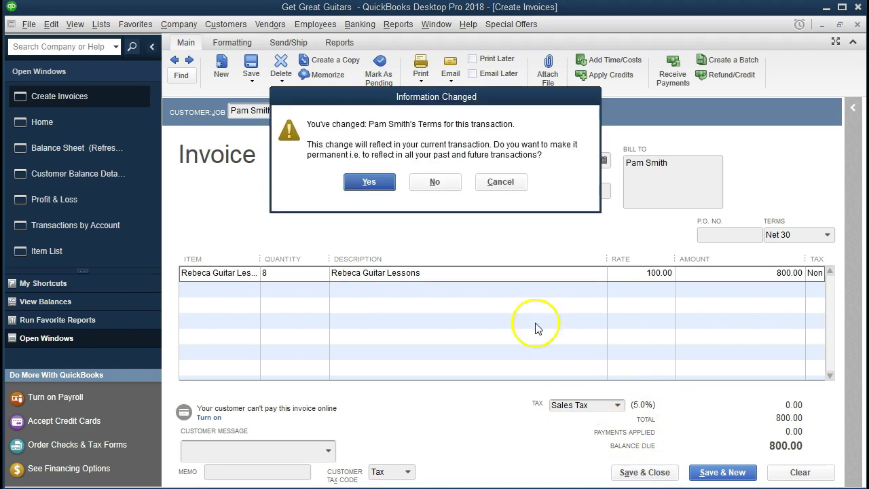
click(371, 183)
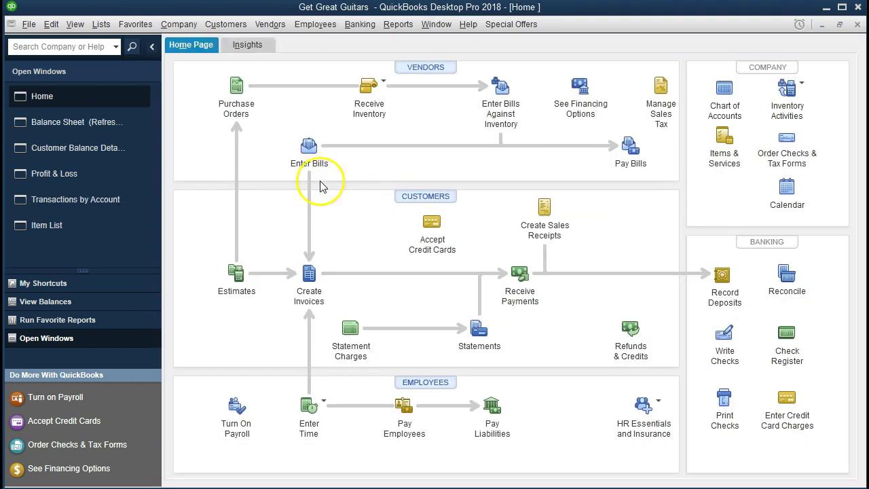
Step: Drill into the Balance Sheet's Accounts Receivable and highlight invoices 16, 17 and 18
click(126, 129)
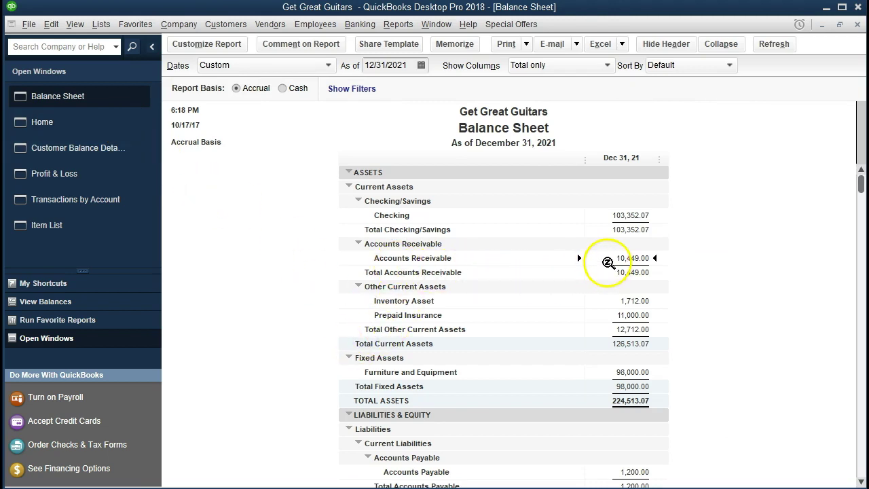
double_click(599, 258)
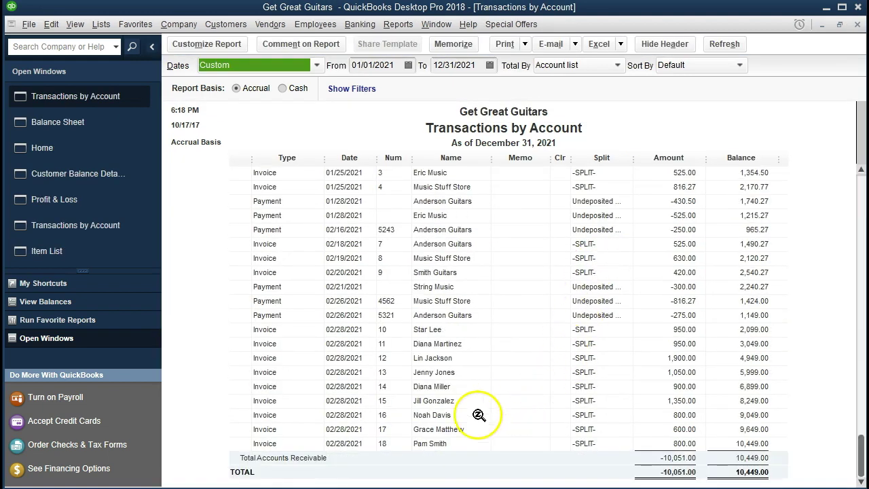
click(450, 415)
click(451, 435)
click(444, 443)
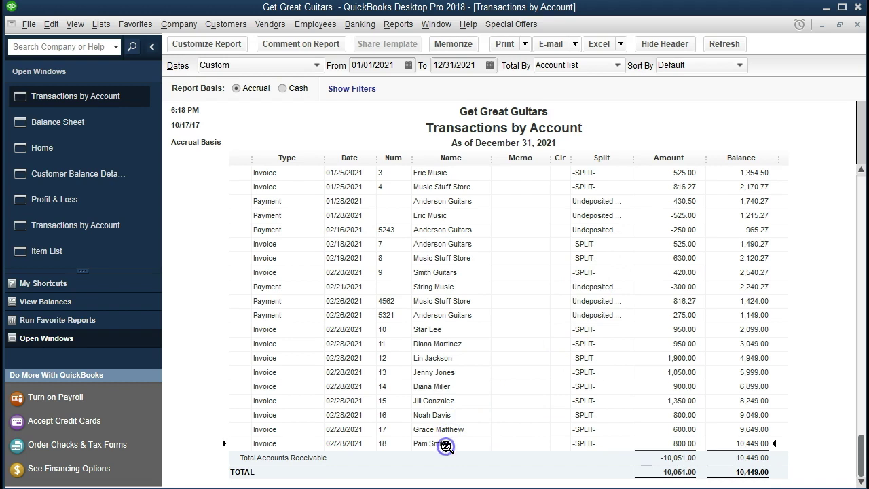
Step: Open invoice 18 from the report, then close it and the Transactions by Account report
double_click(656, 443)
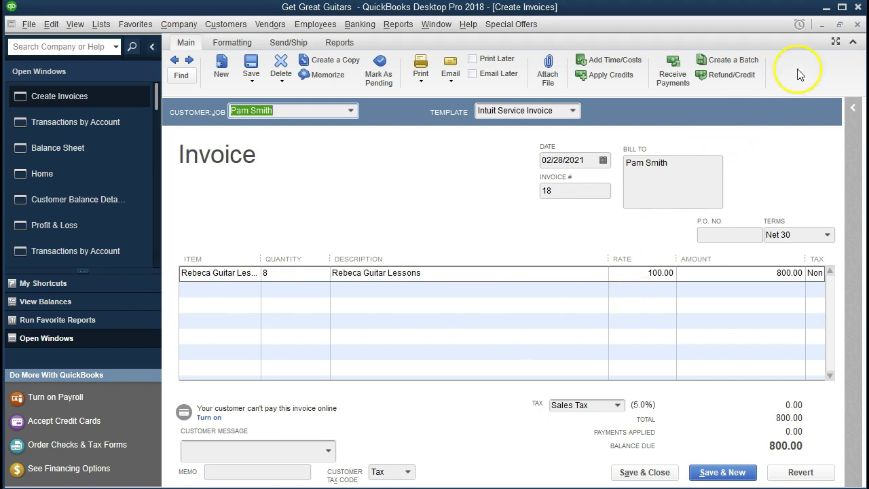
click(858, 25)
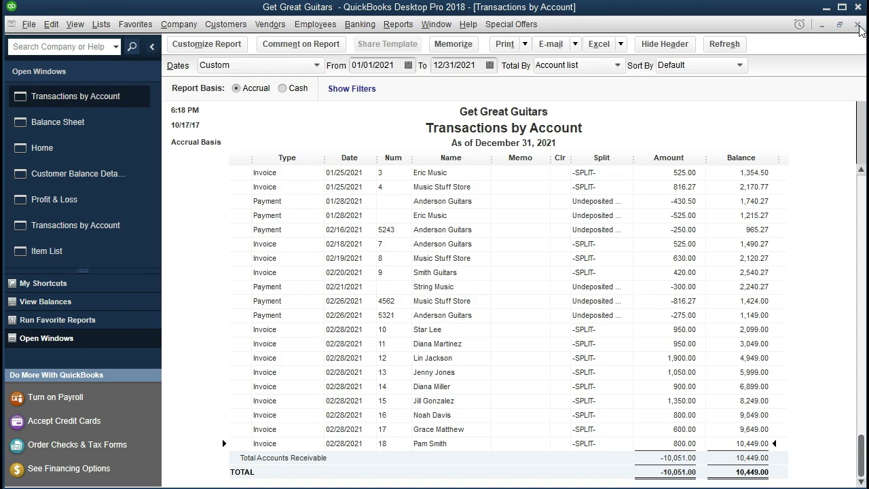
click(859, 26)
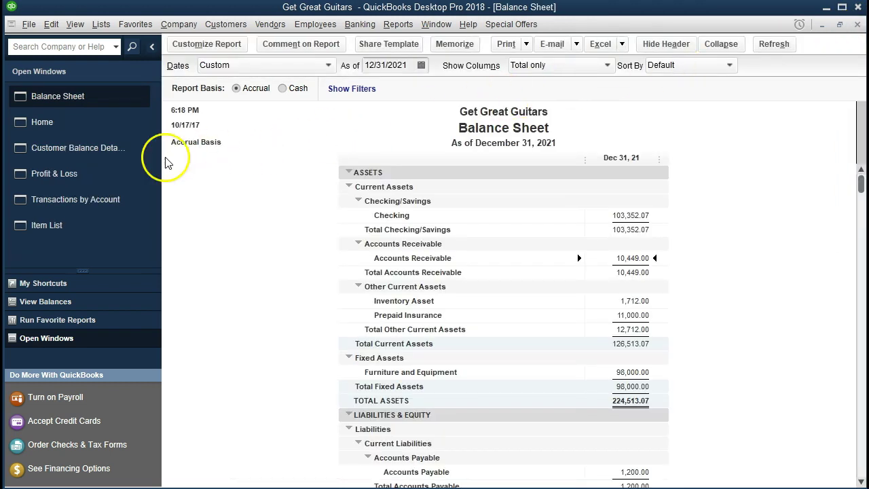
Step: Drill into the 9,808.00 Service income on Profit & Loss and highlight invoices 16–18
click(101, 173)
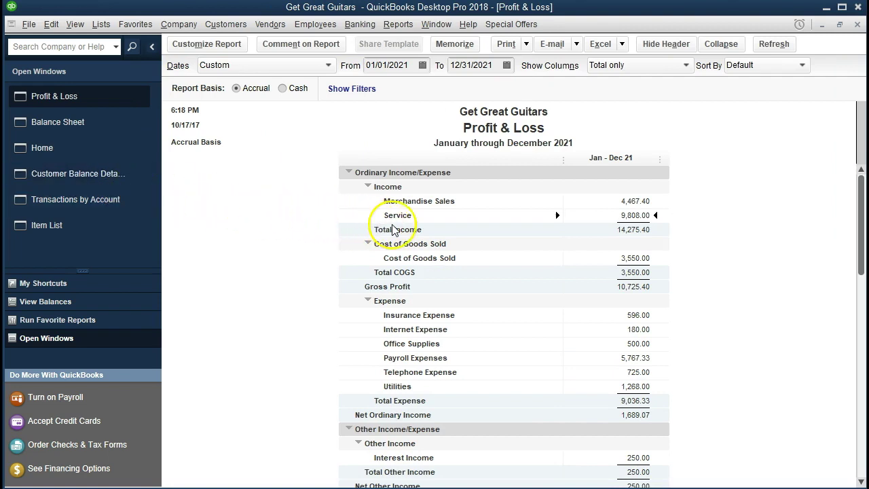
double_click(640, 216)
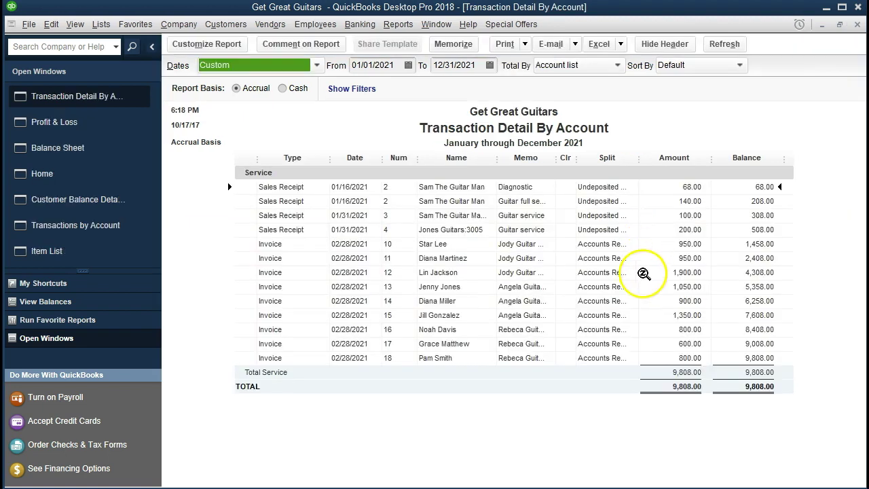
click(641, 330)
click(662, 344)
click(662, 355)
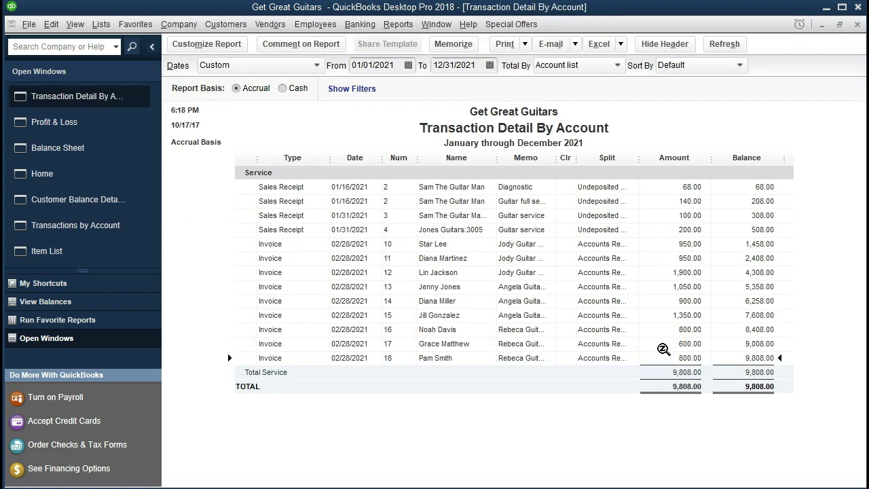
Step: Open invoice 17 from the Service detail to view it, then close it
click(662, 343)
double_click(662, 343)
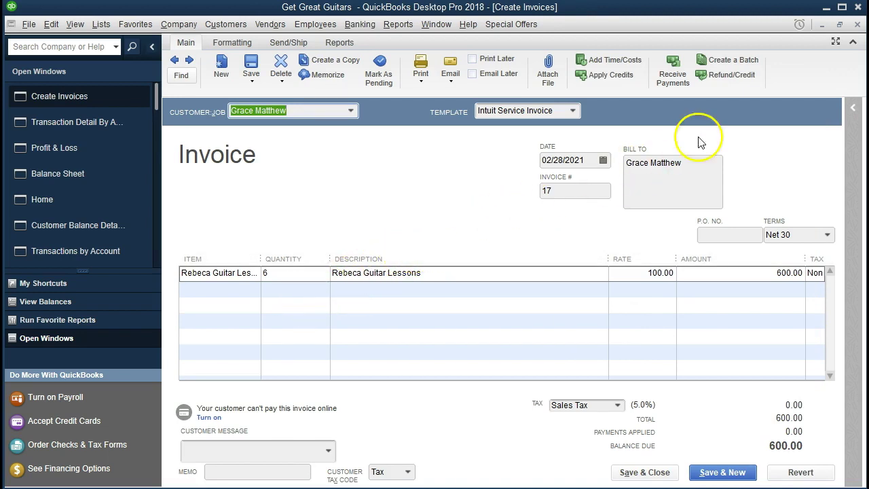
click(857, 24)
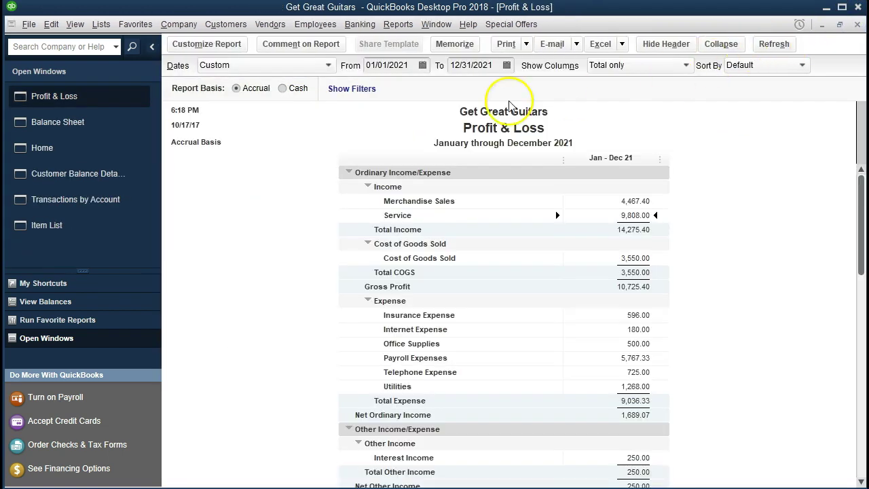
Step: Compare the Customer Balance Detail TOTAL with the Balance Sheet's 10,449.00 receivables
click(119, 175)
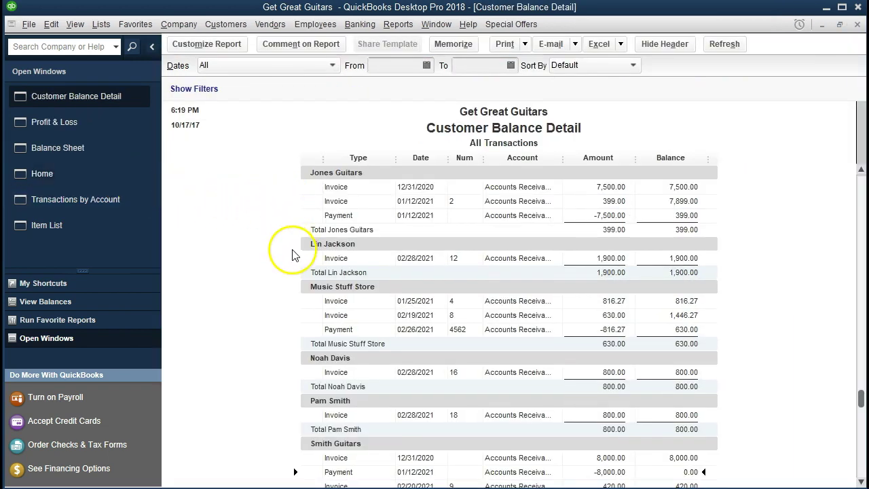
scroll(292, 251, down, 1)
scroll(278, 339, down, 1)
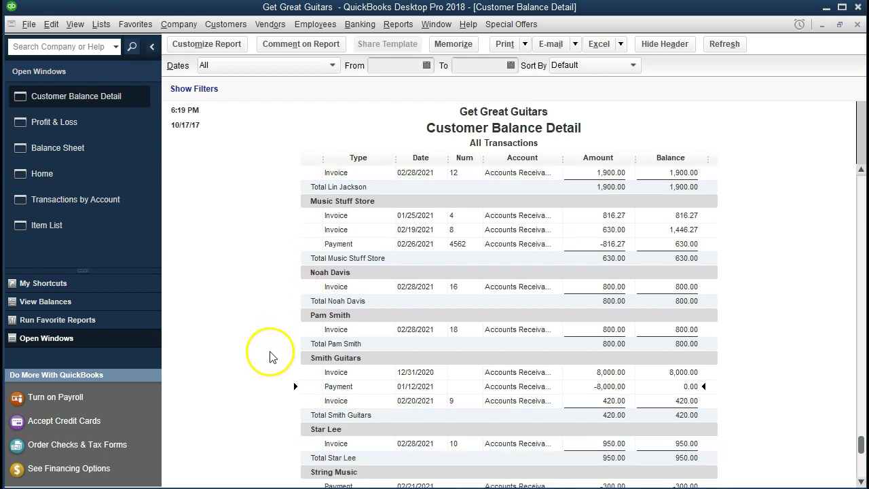
scroll(261, 363, down, 1)
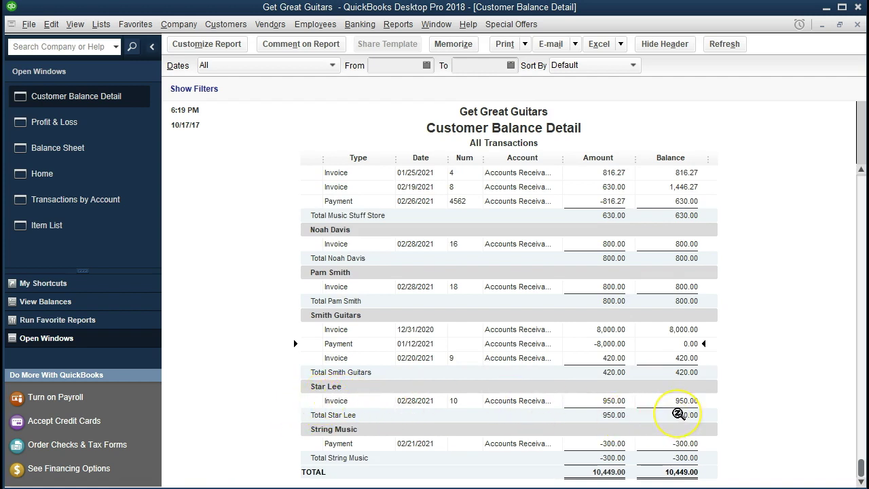
scroll(679, 413, up, 15)
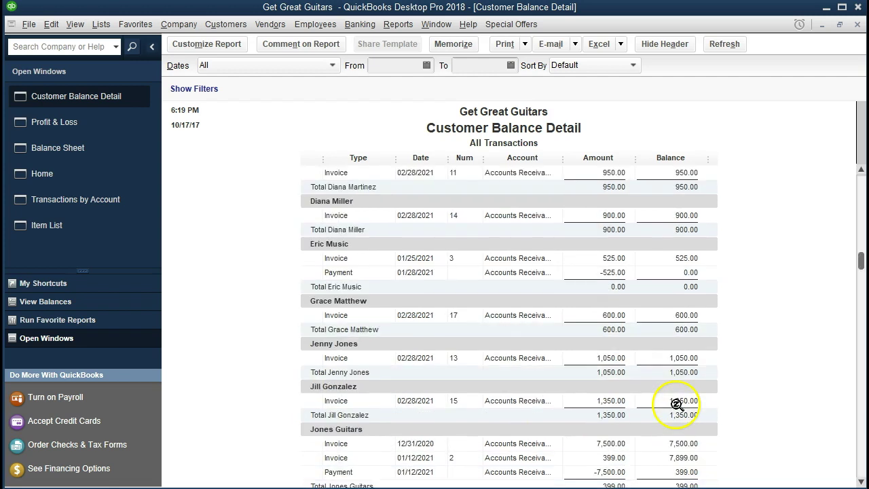
scroll(675, 399, down, 15)
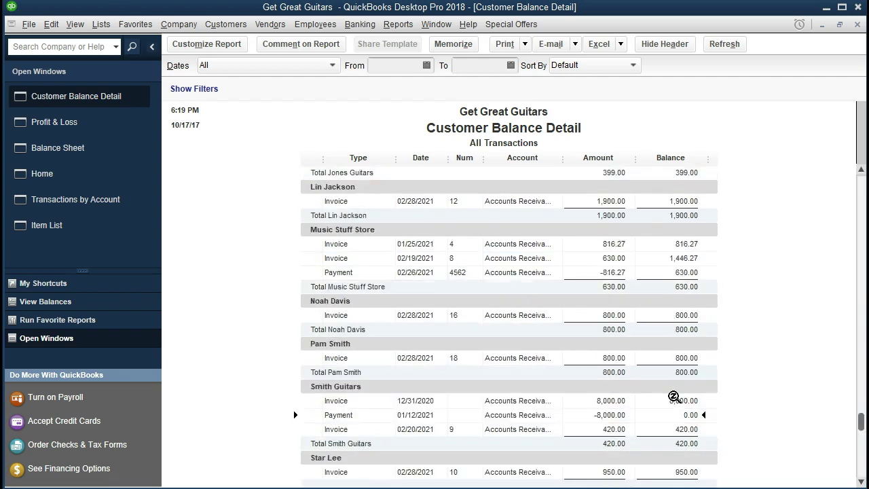
click(681, 472)
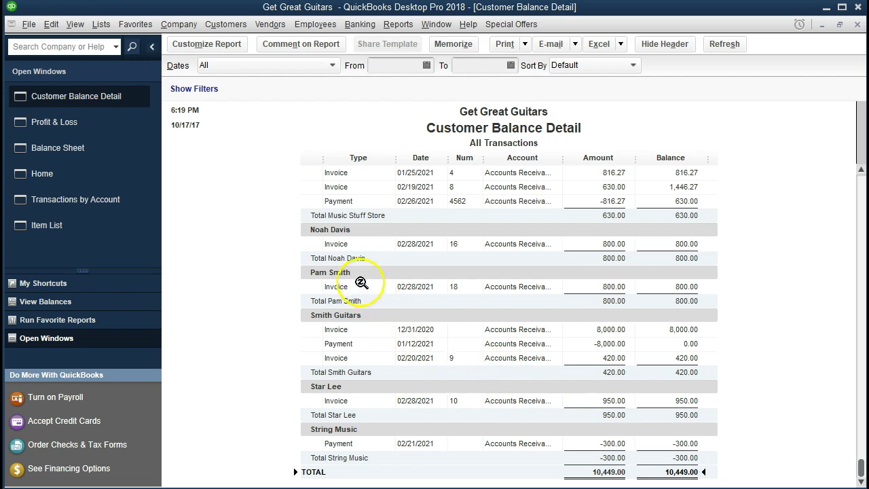
click(151, 158)
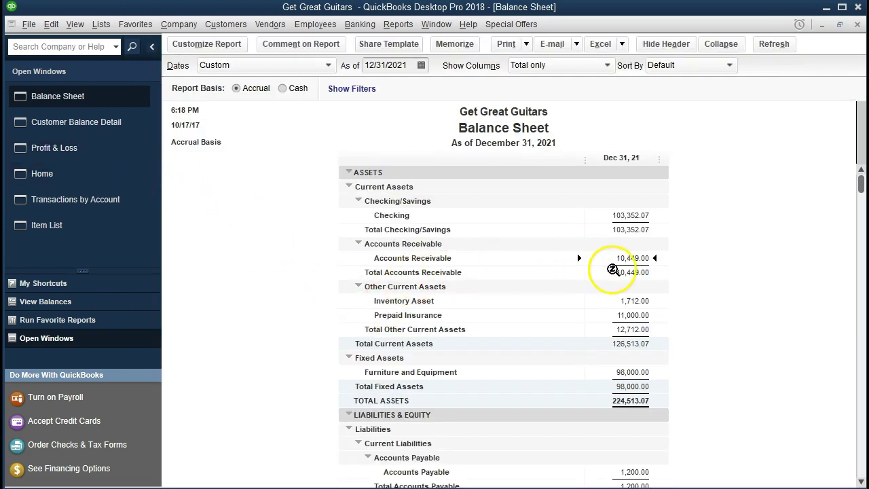
double_click(656, 270)
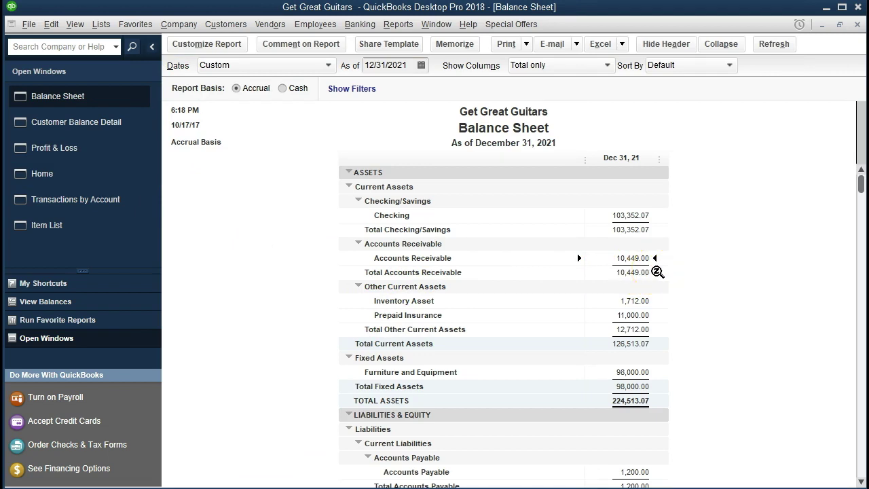